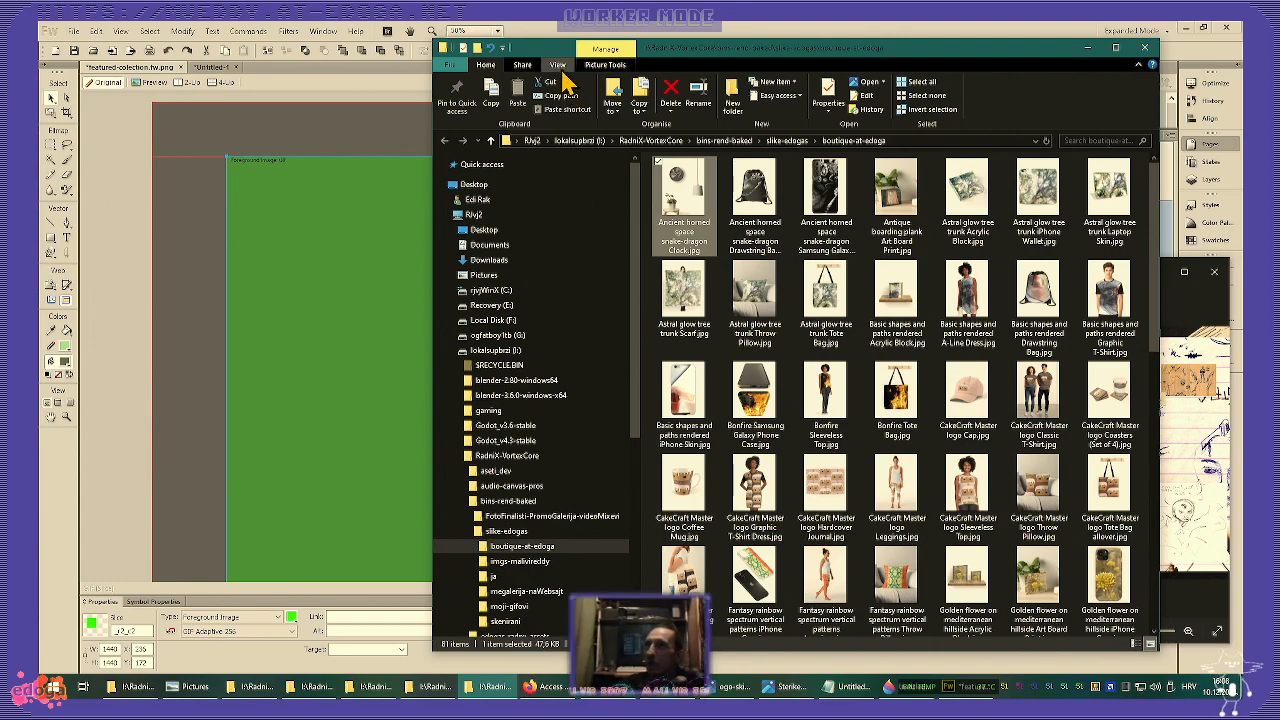
# - Display the boutique-at-edoga folder with extra large icons in a maximized window and look through its product mockup images
pyautogui.click(568, 91)
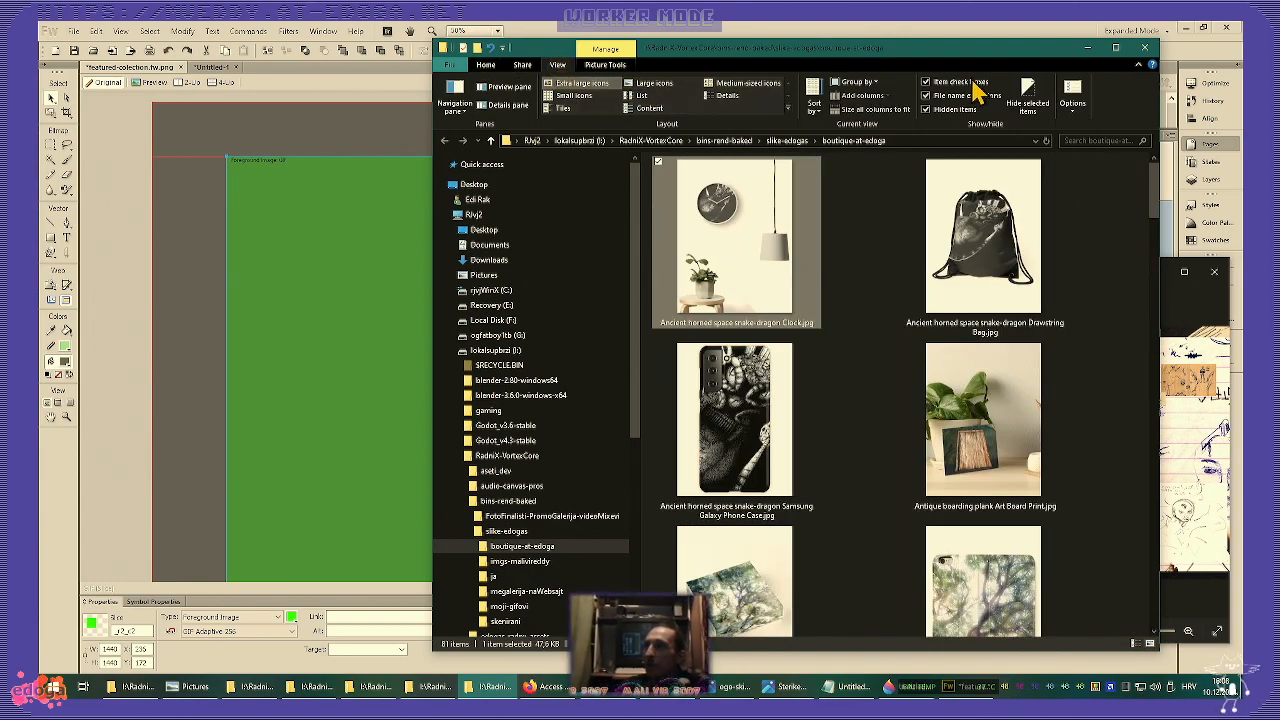
pyautogui.click(1115, 48)
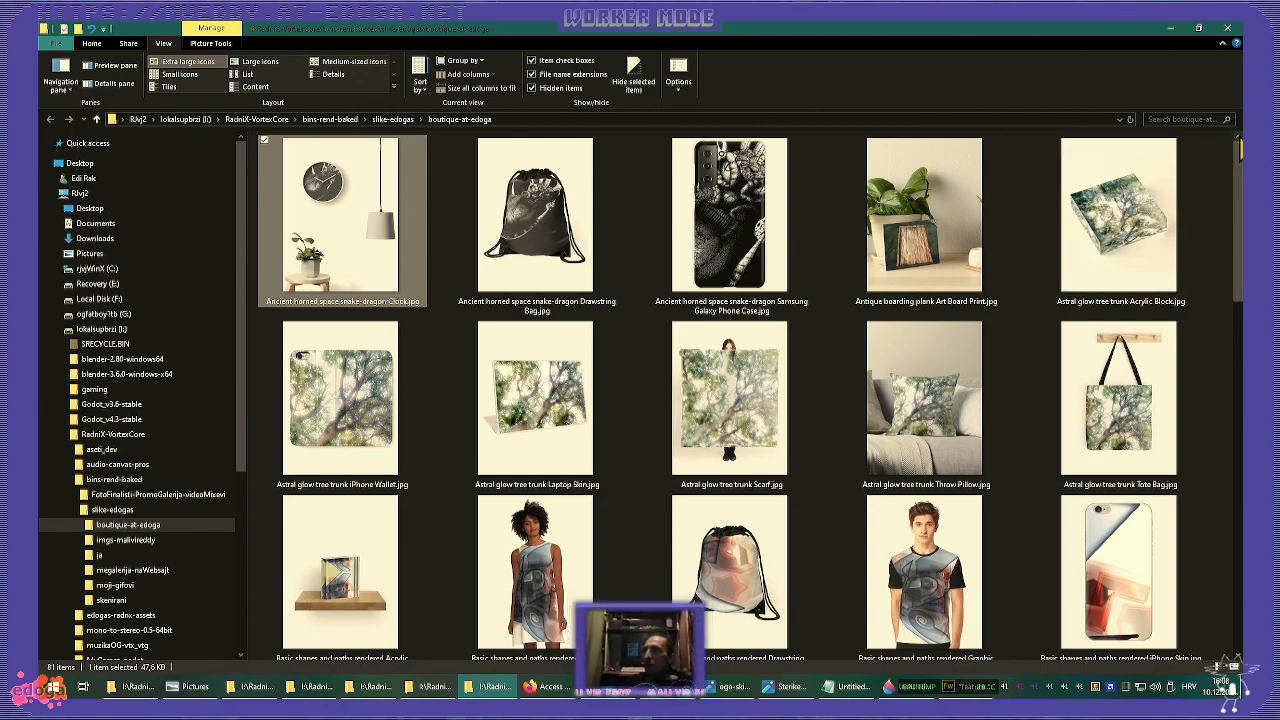
pyautogui.scroll(-4, 1240, 238)
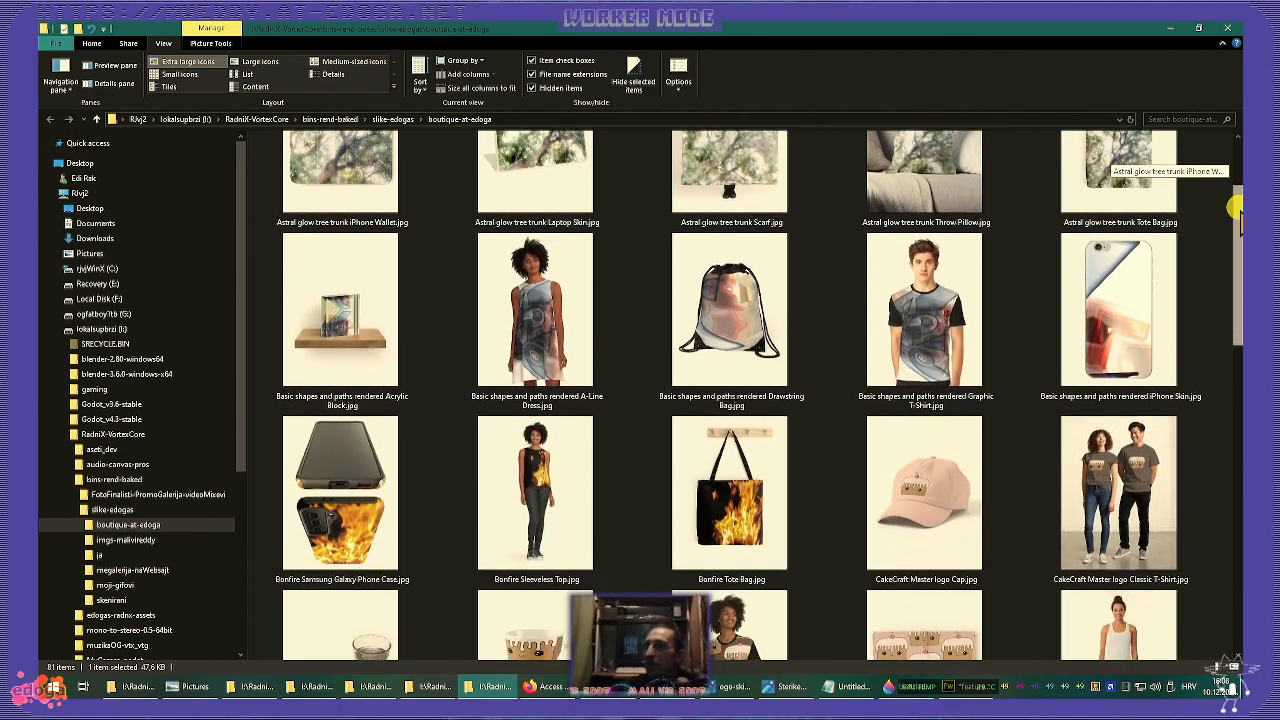
pyautogui.moveTo(1240, 238); pyautogui.dragTo(1238, 298)
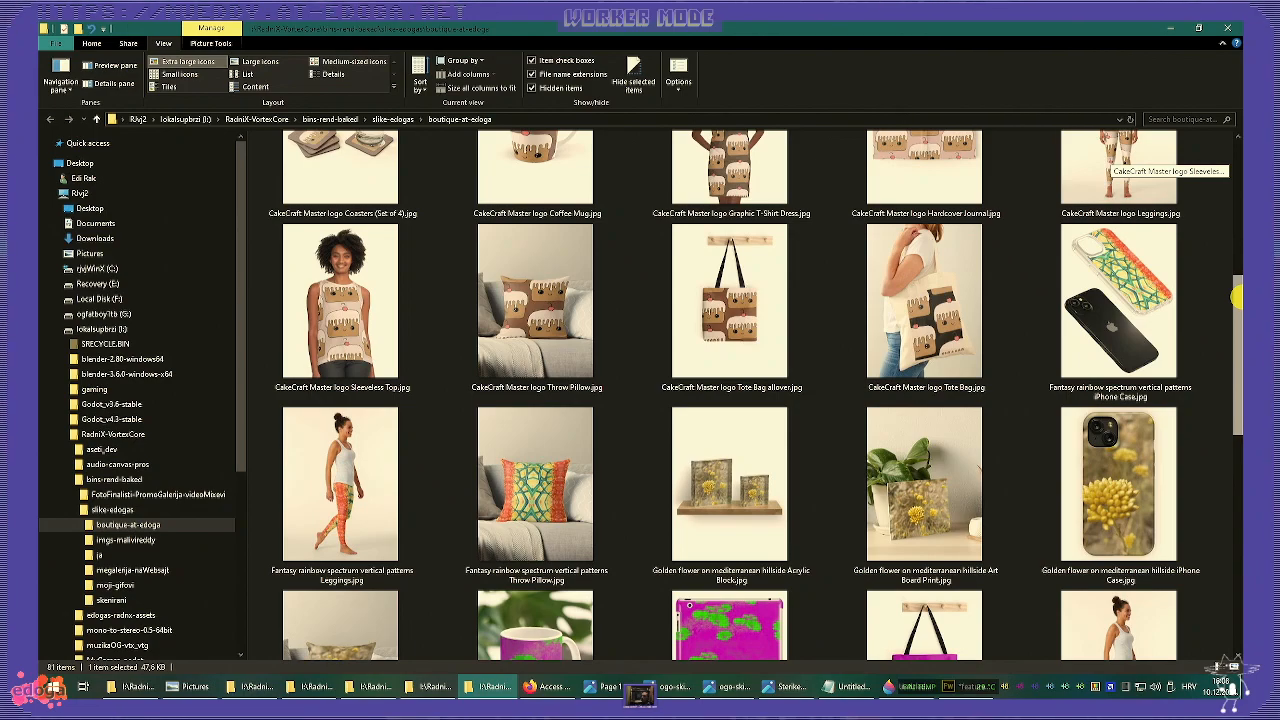
pyautogui.moveTo(1237, 297); pyautogui.dragTo(1237, 418)
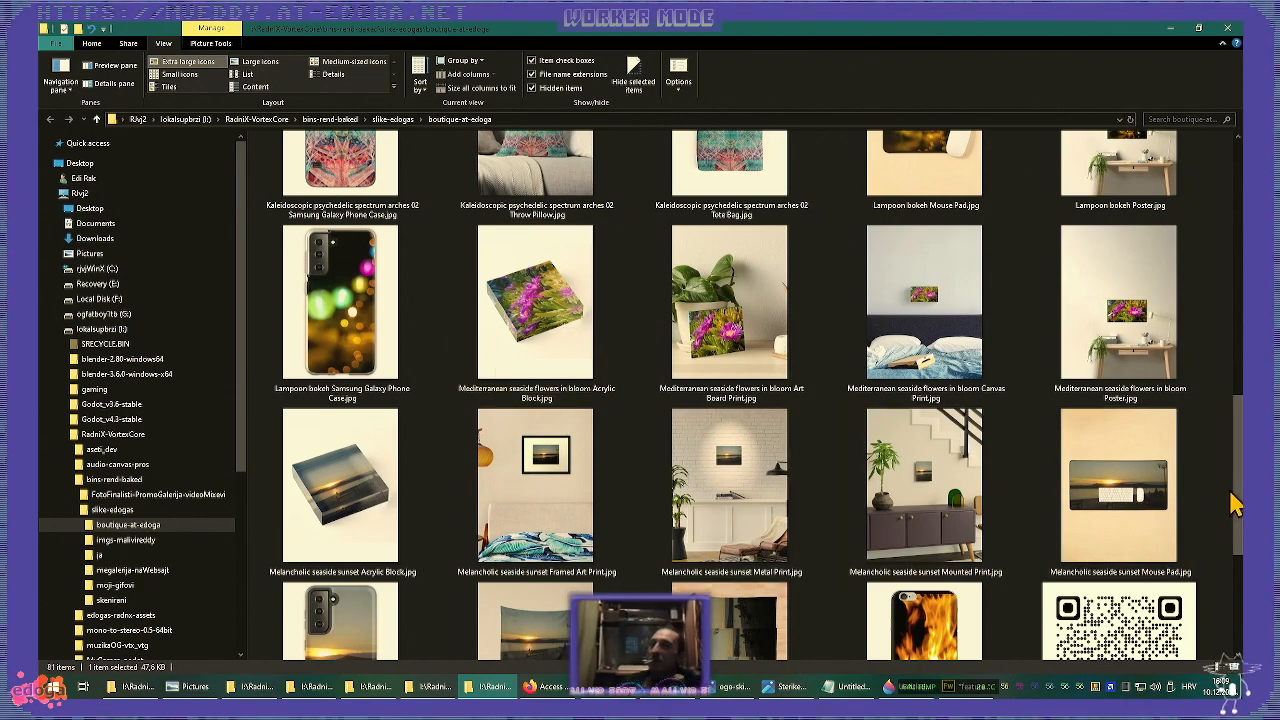
pyautogui.scroll(-3, 1240, 470)
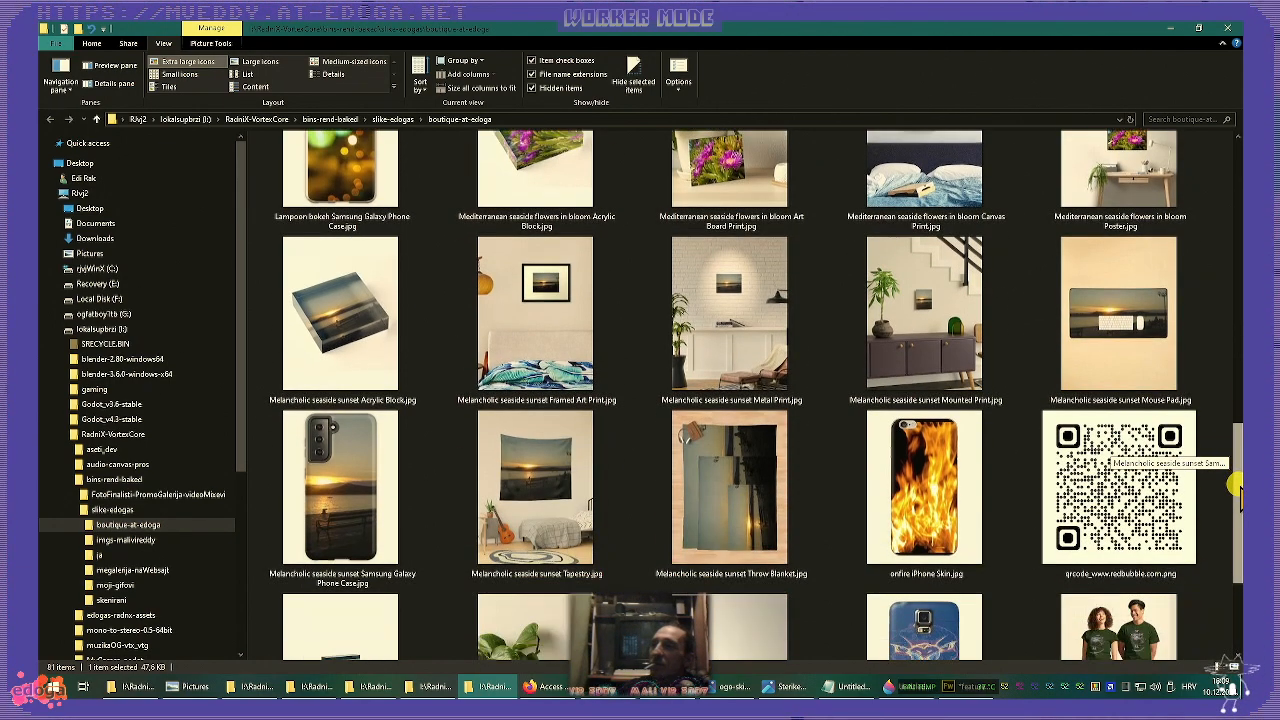
pyautogui.moveTo(1239, 490); pyautogui.dragTo(1237, 537)
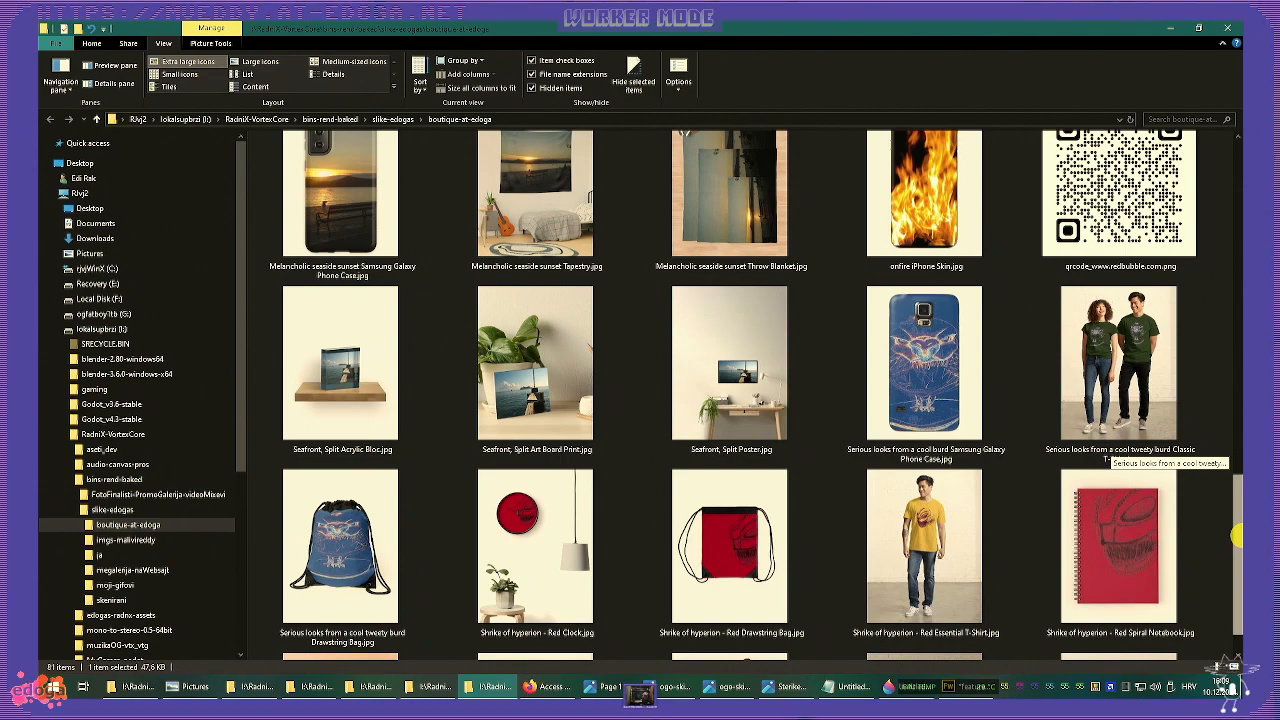
pyautogui.moveTo(1237, 537); pyautogui.dragTo(1237, 590)
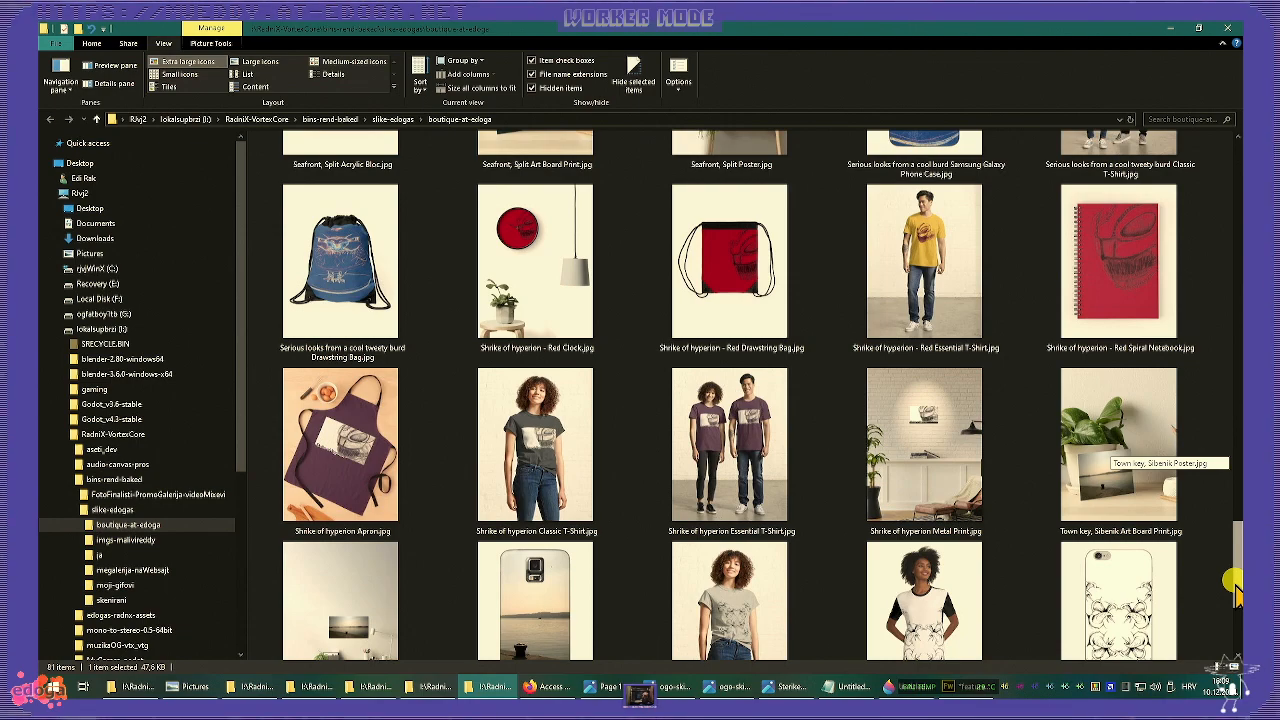
# - Place the patterned tote bag image, the last file in the boutique-at-edoga folder, onto the lower part of the green foreground area
pyautogui.click(1199, 28)
pyautogui.moveTo(1153, 337); pyautogui.dragTo(1151, 615)
pyautogui.moveTo(800, 591); pyautogui.dragTo(310, 475)
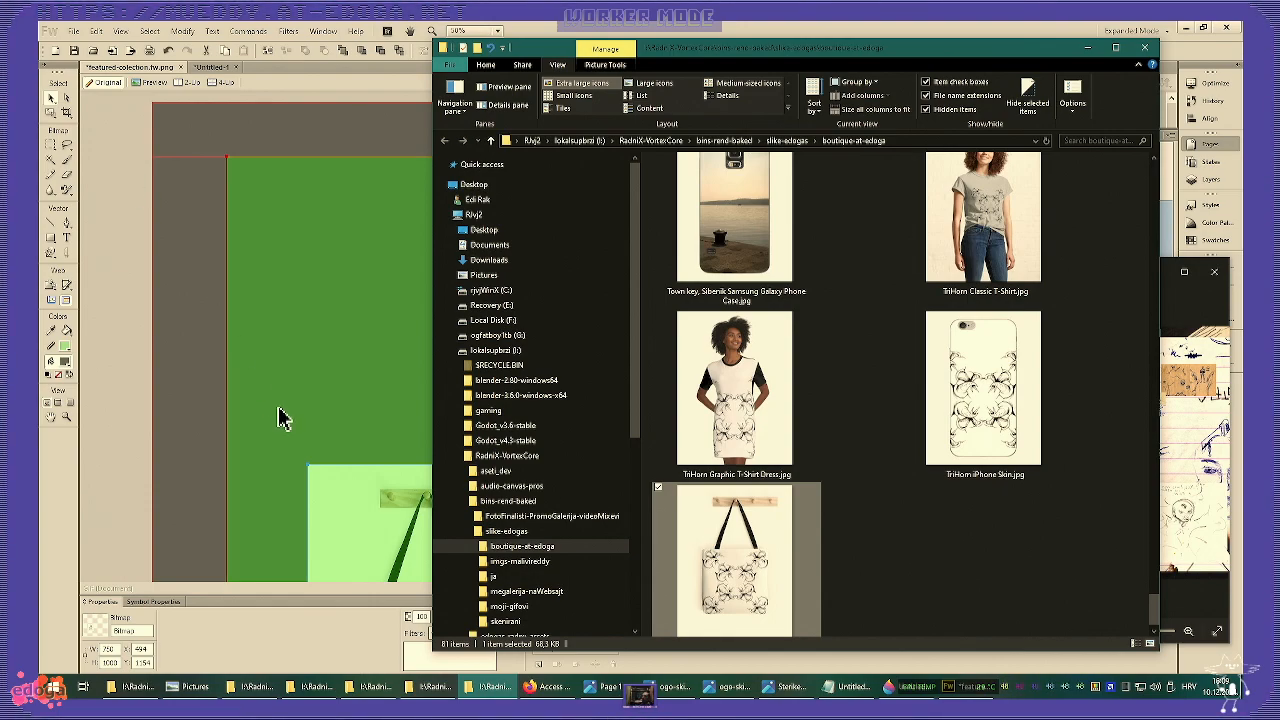
# - Check the other open folder windows, including digiedts, v237 and acshub_mveddy, and return to the boutique-at-edoga folder
pyautogui.click(425, 686)
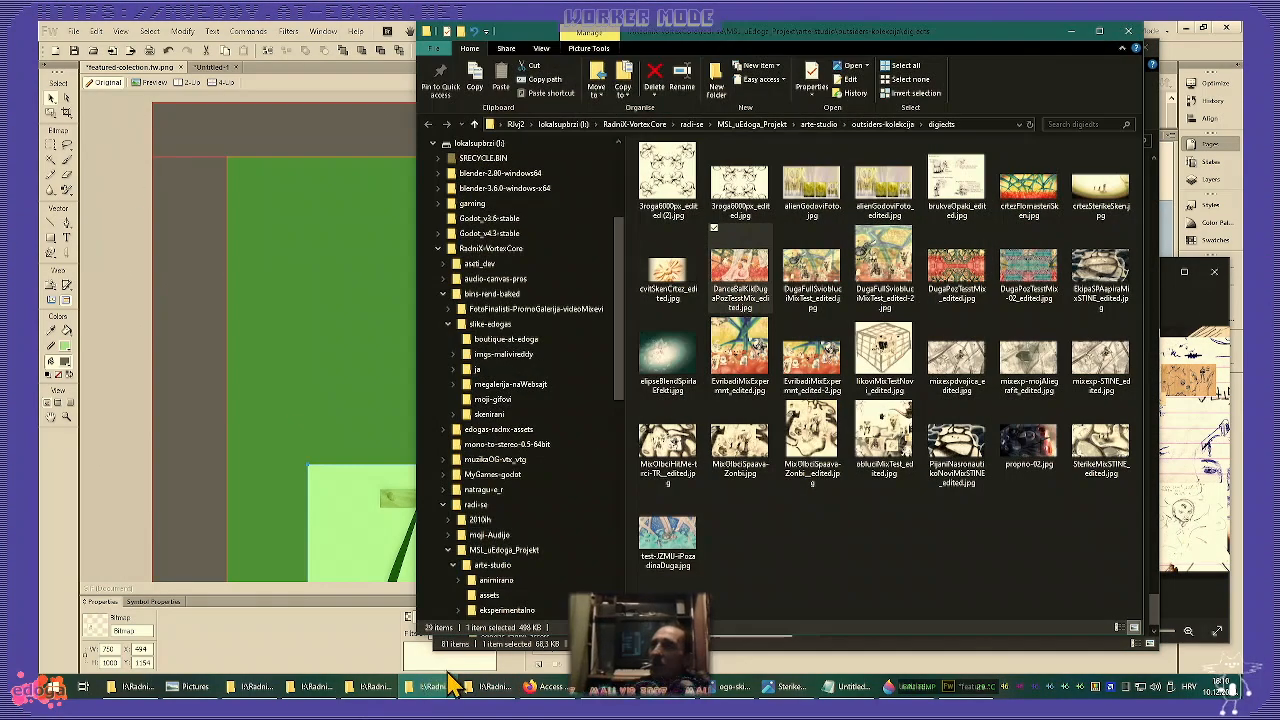
pyautogui.click(423, 680)
pyautogui.click(370, 688)
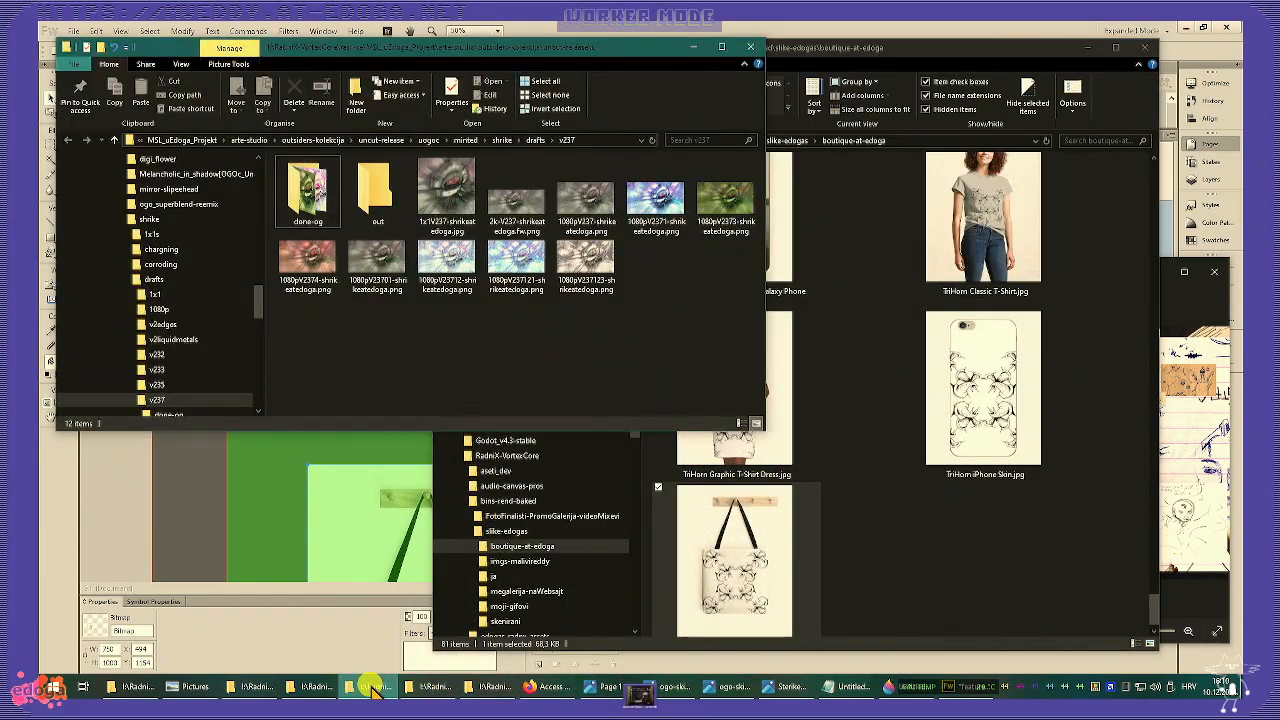
pyautogui.click(373, 690)
pyautogui.click(314, 689)
pyautogui.click(314, 689)
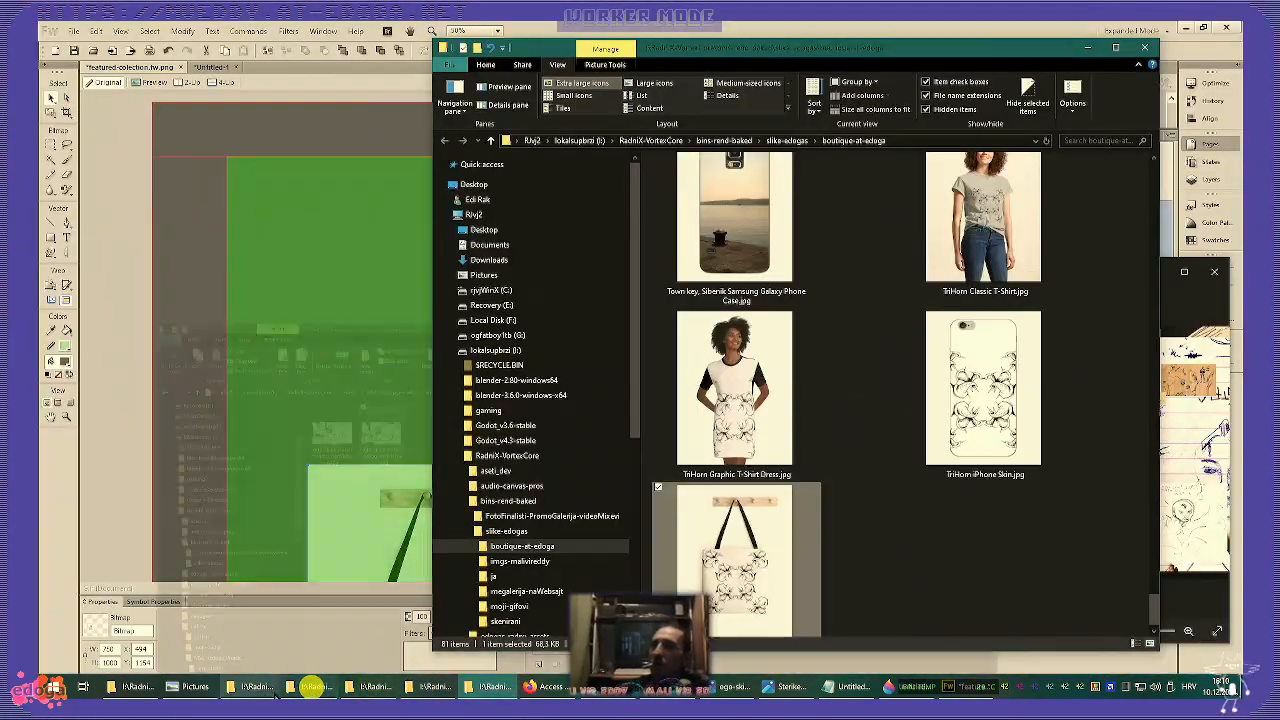
pyautogui.click(261, 690)
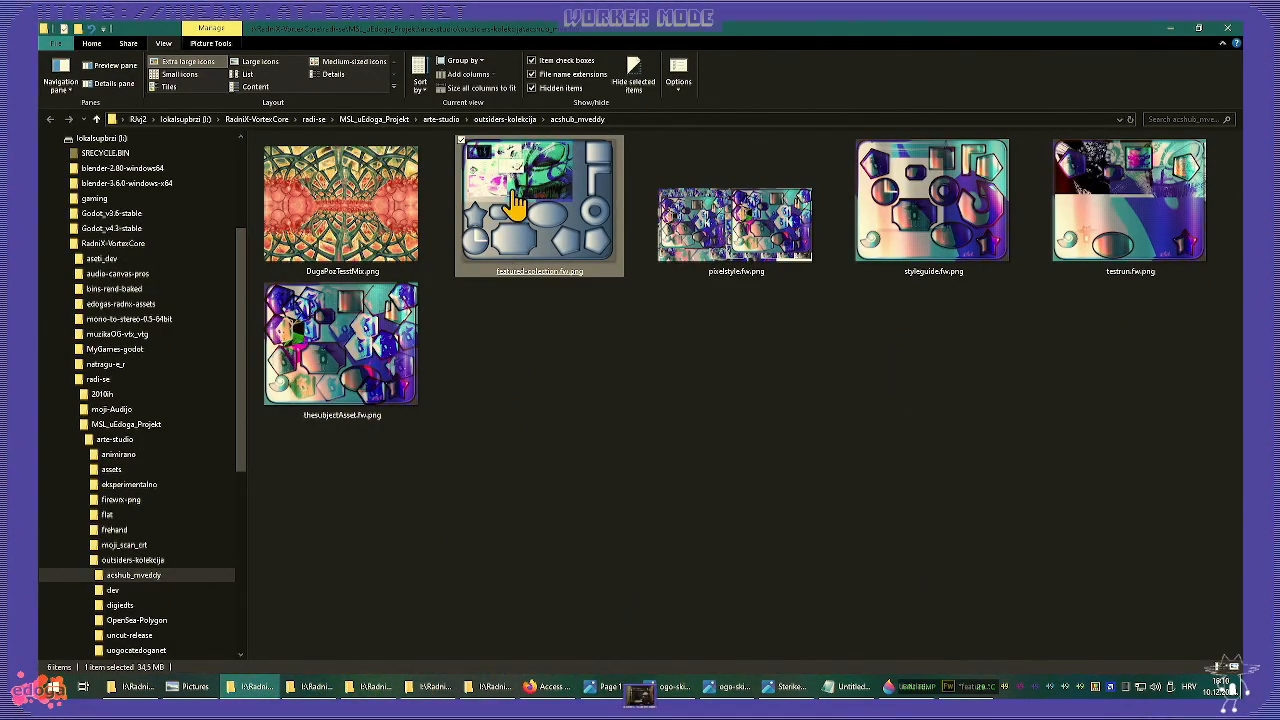
pyautogui.click(529, 366)
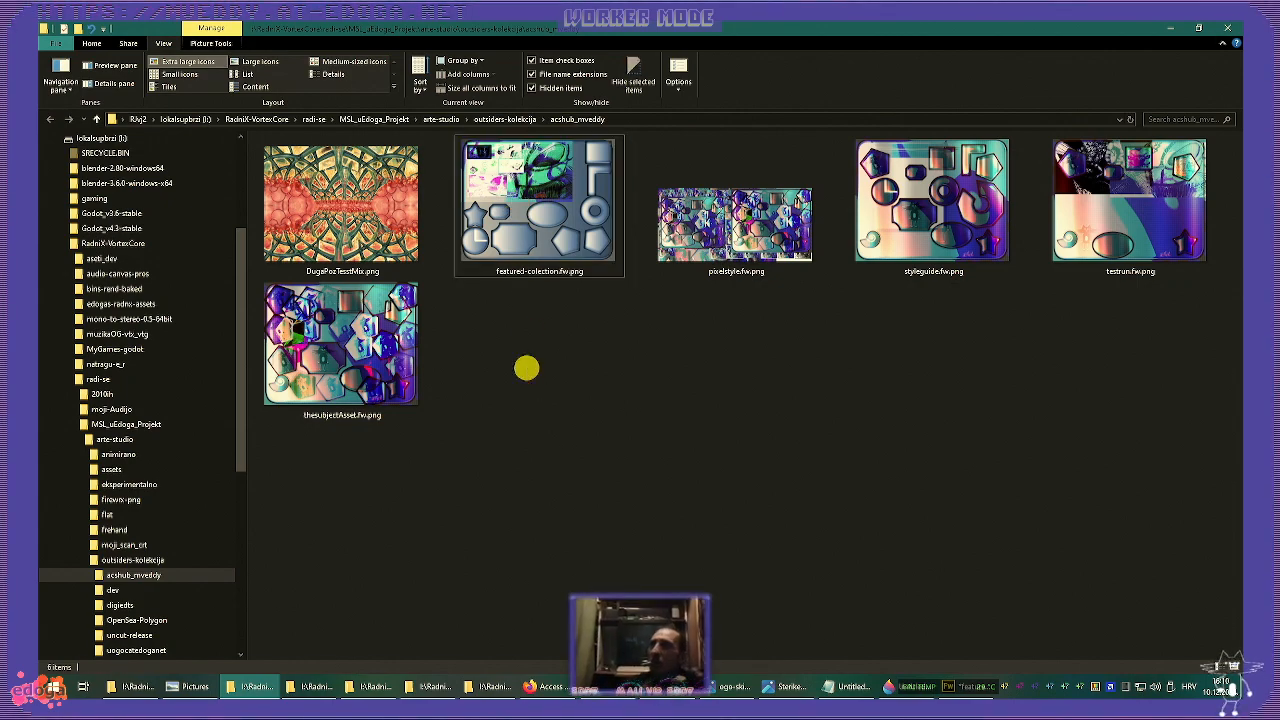
pyautogui.click(1176, 29)
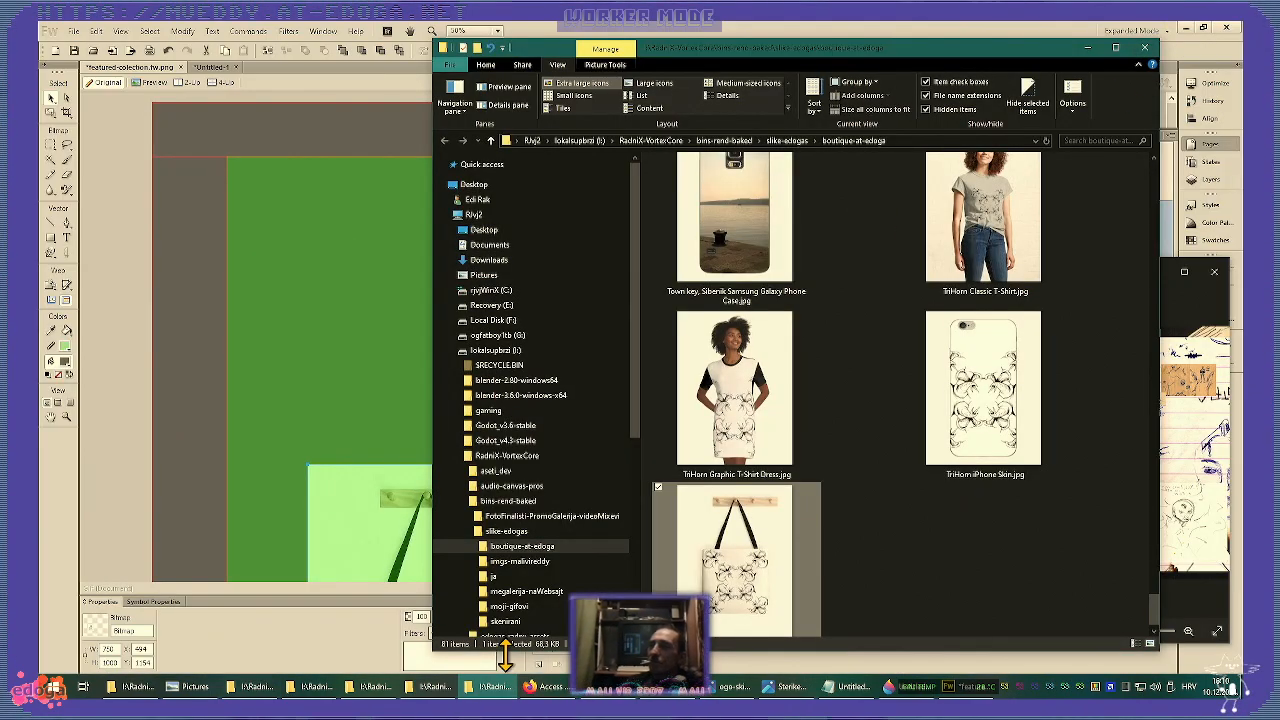
# - Set the image interpolation preference in Fireworks to Bicubic (best for smooth gradients)
pyautogui.click(97, 31)
pyautogui.click(153, 307)
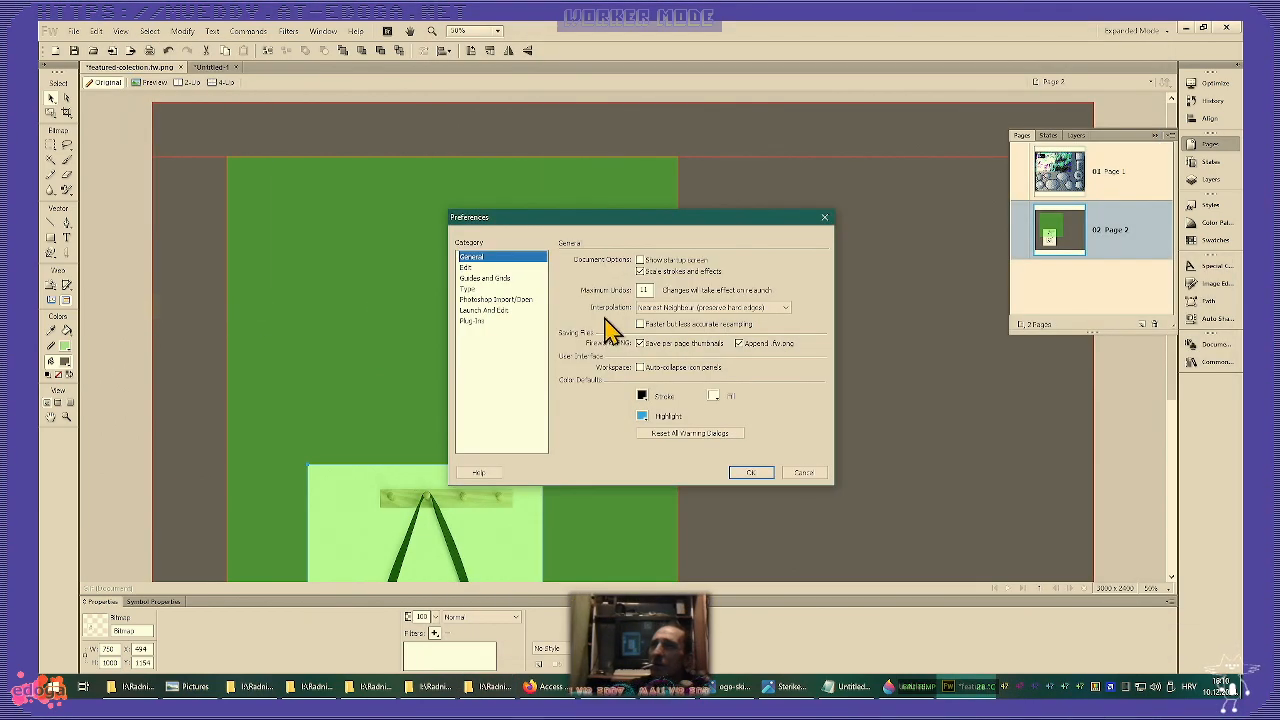
pyautogui.click(694, 309)
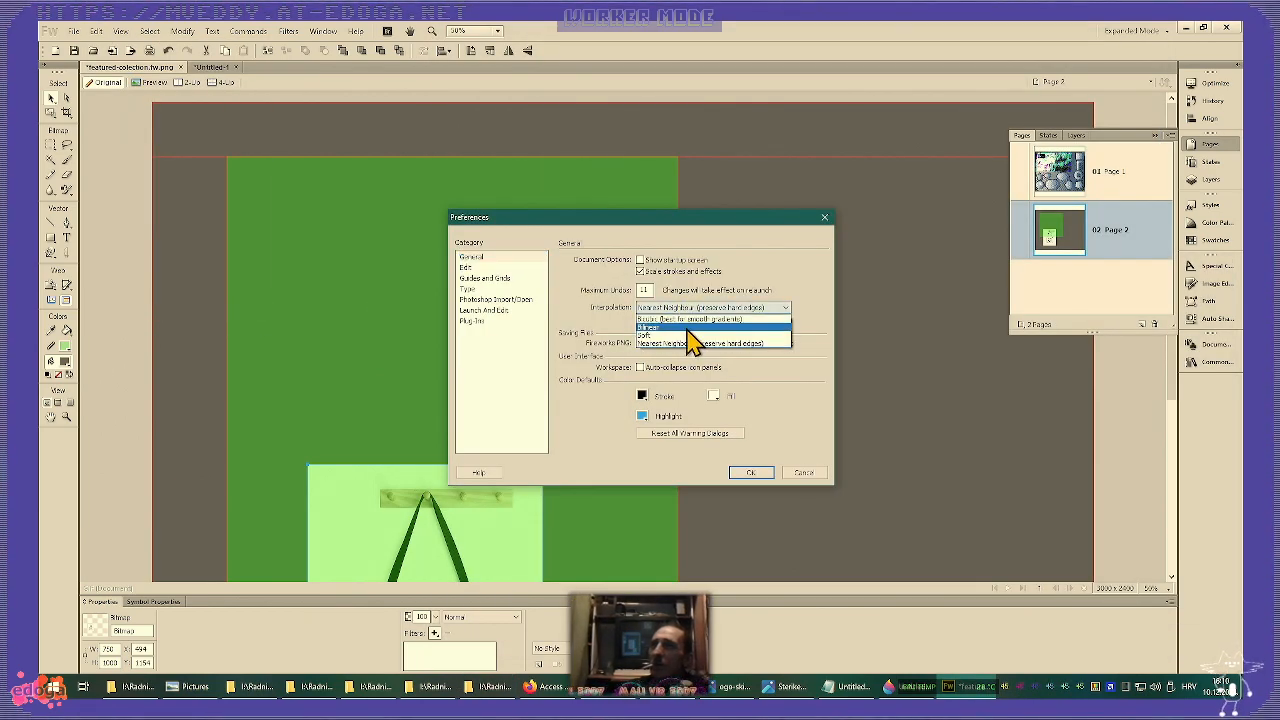
pyautogui.click(703, 334)
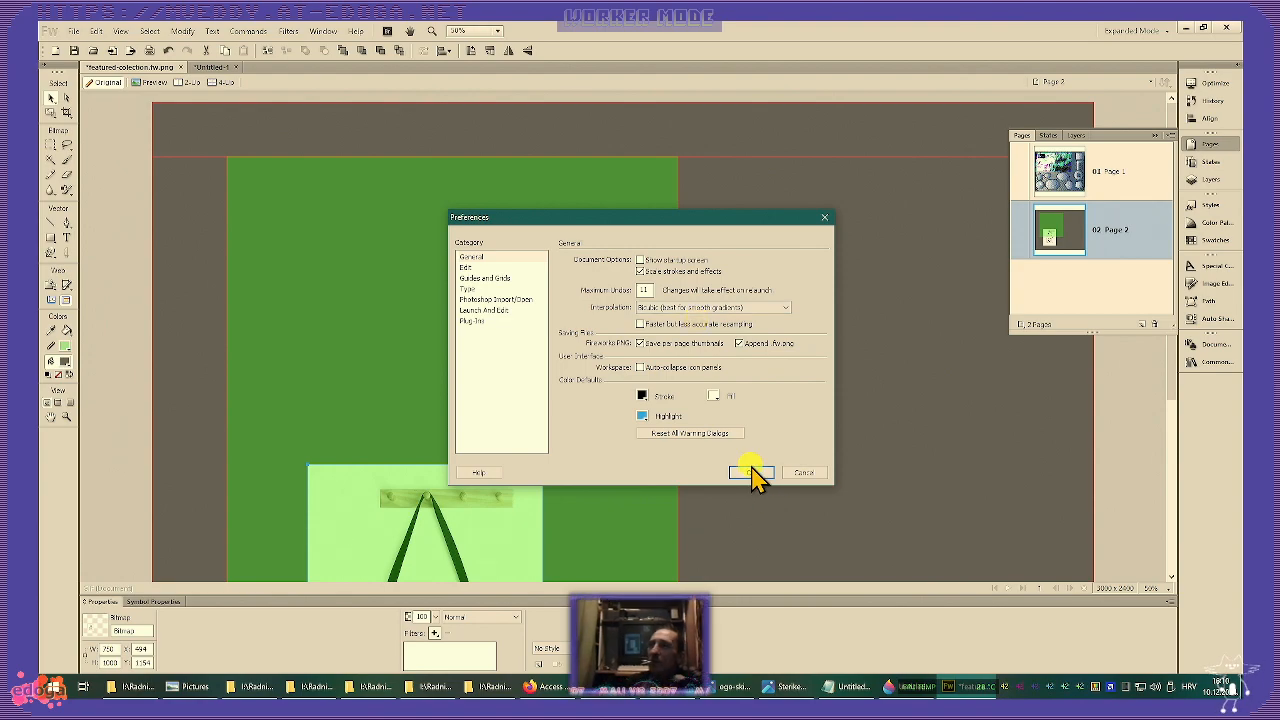
pyautogui.click(752, 473)
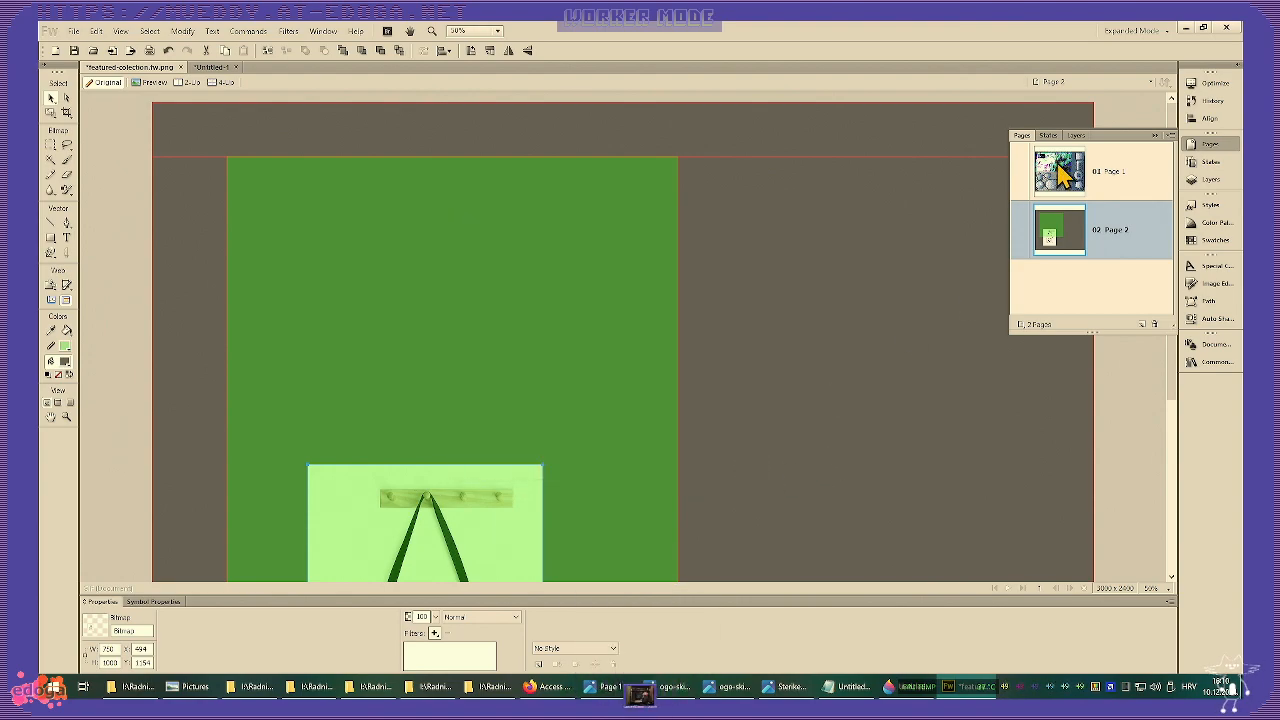
# - Clear the document's undo history
pyautogui.click(1212, 101)
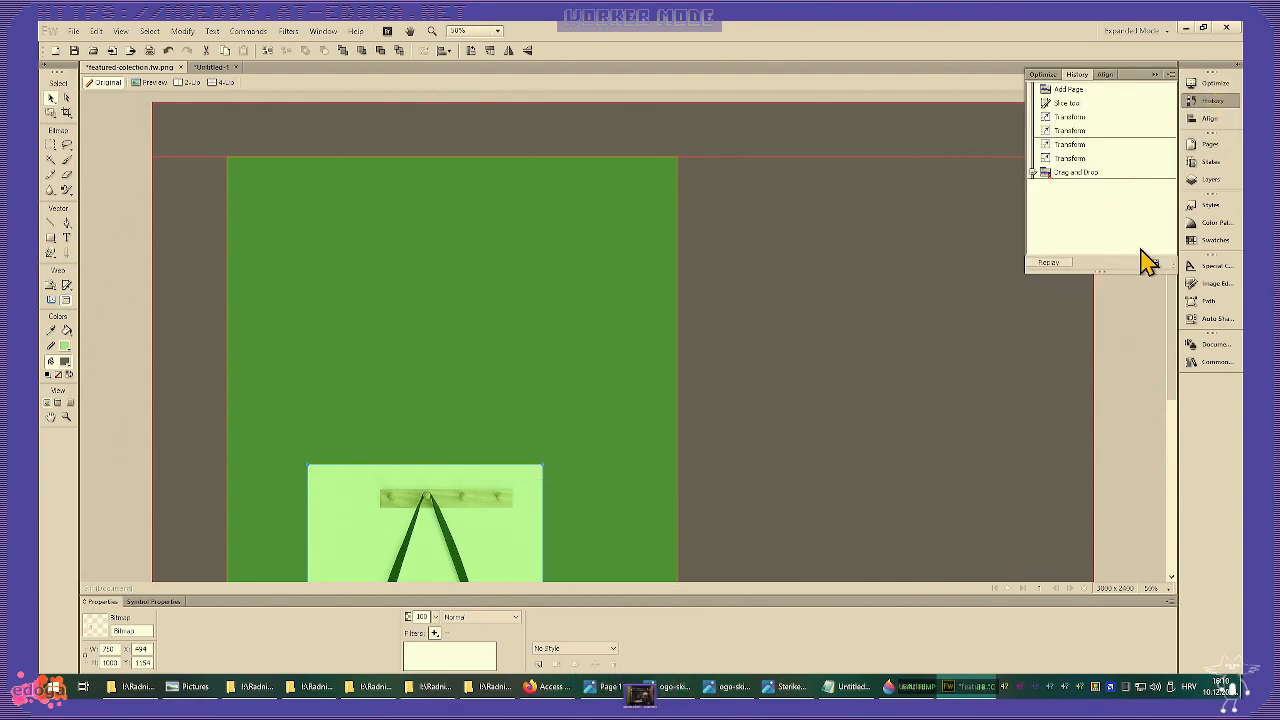
pyautogui.click(1170, 78)
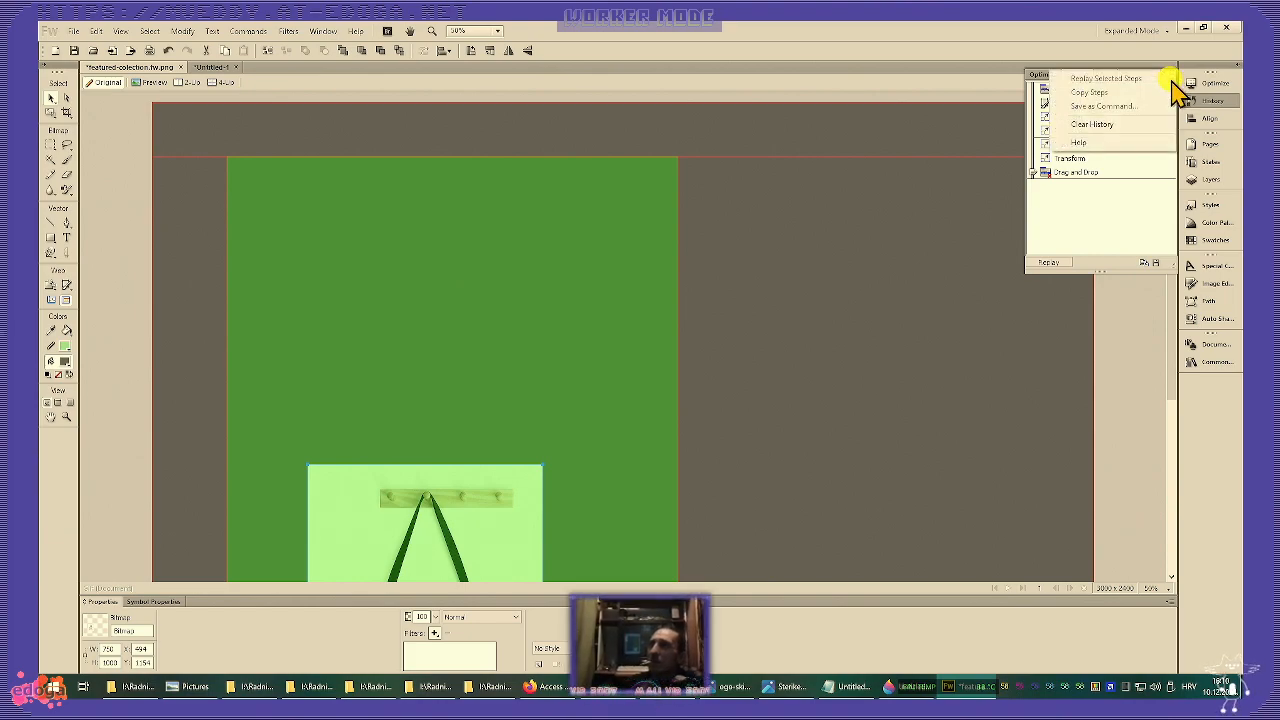
pyautogui.click(1103, 122)
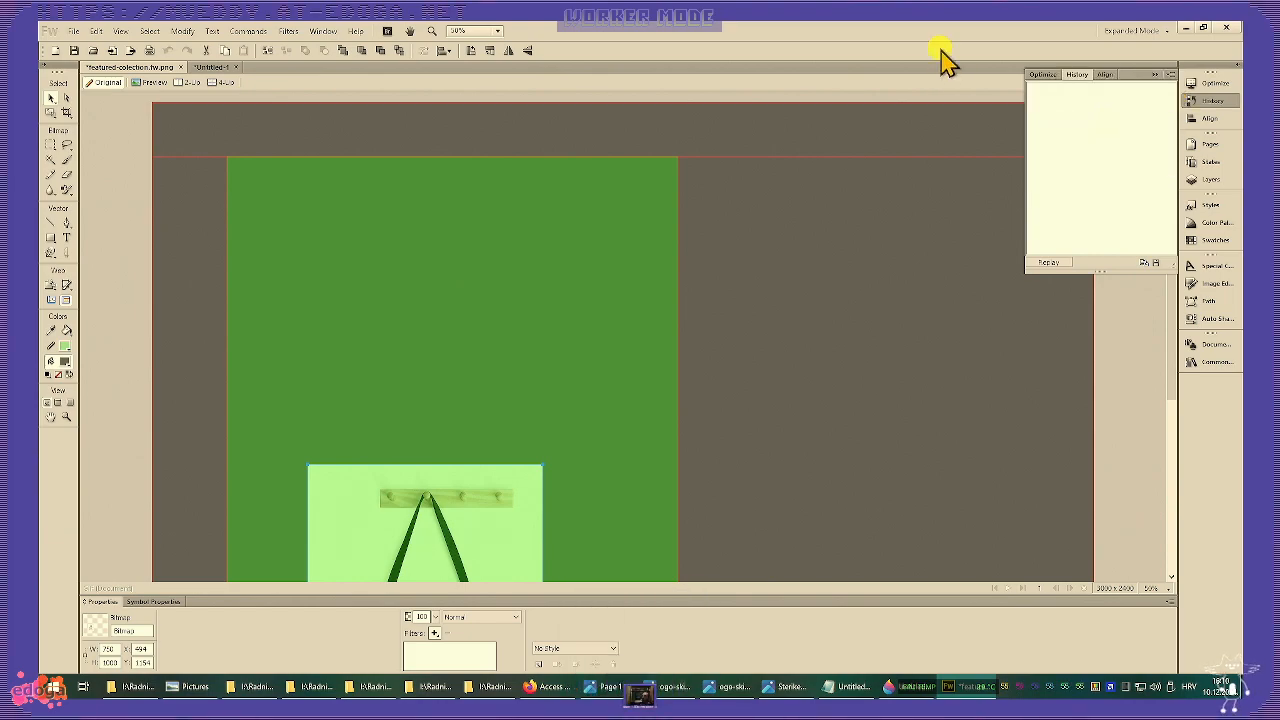
pyautogui.click(1208, 101)
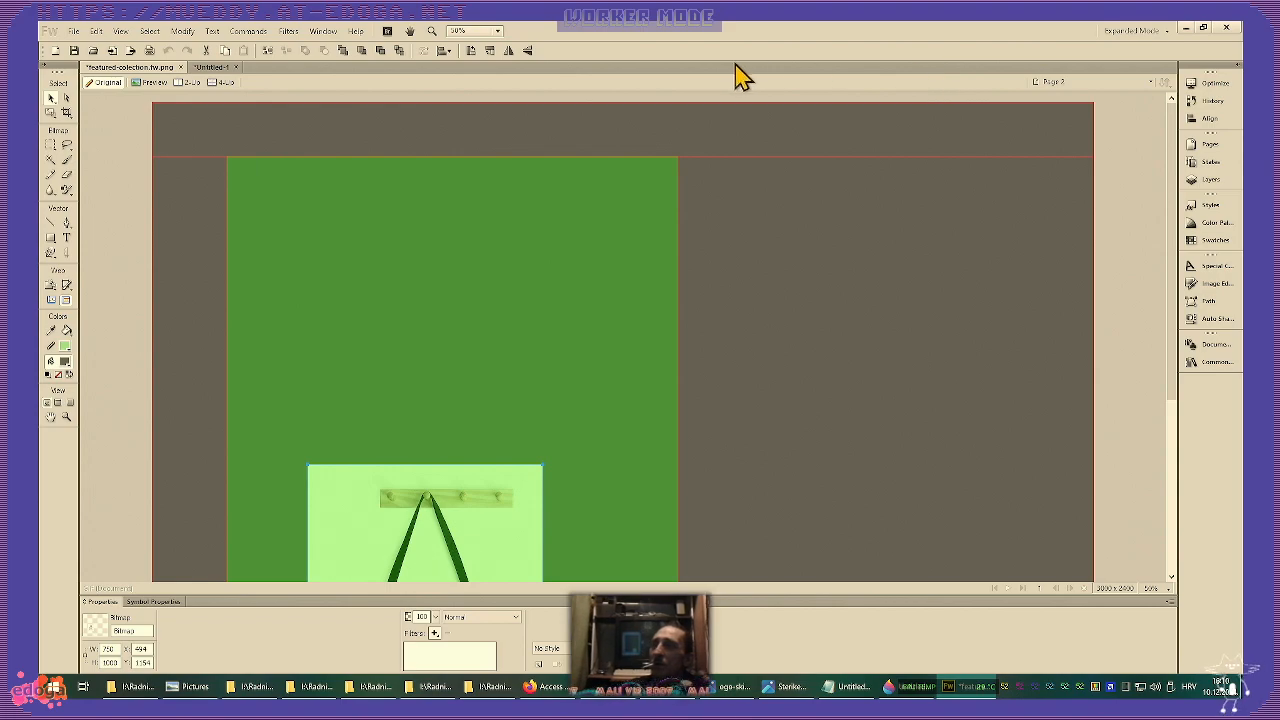
# - Move the tote bag image to the upper left of the green area, at about X 360, Y 314
pyautogui.moveTo(395, 545); pyautogui.dragTo(351, 277)
pyautogui.scroll(-3, 491, 374)
pyautogui.scroll(3, 495, 393)
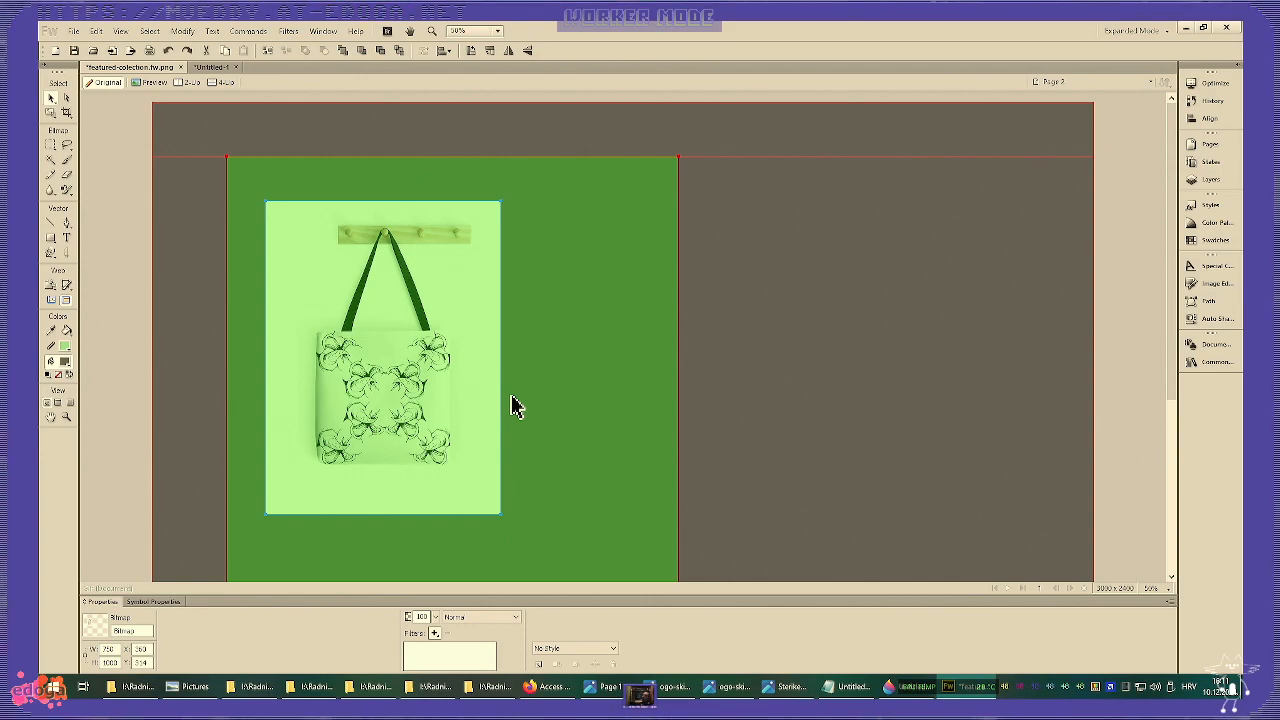
# - Find the Shrike of hyperion - Red Essential T-Shirt image in the boutique-at-edoga folder and place it on the page below the tote bag
pyautogui.click(490, 686)
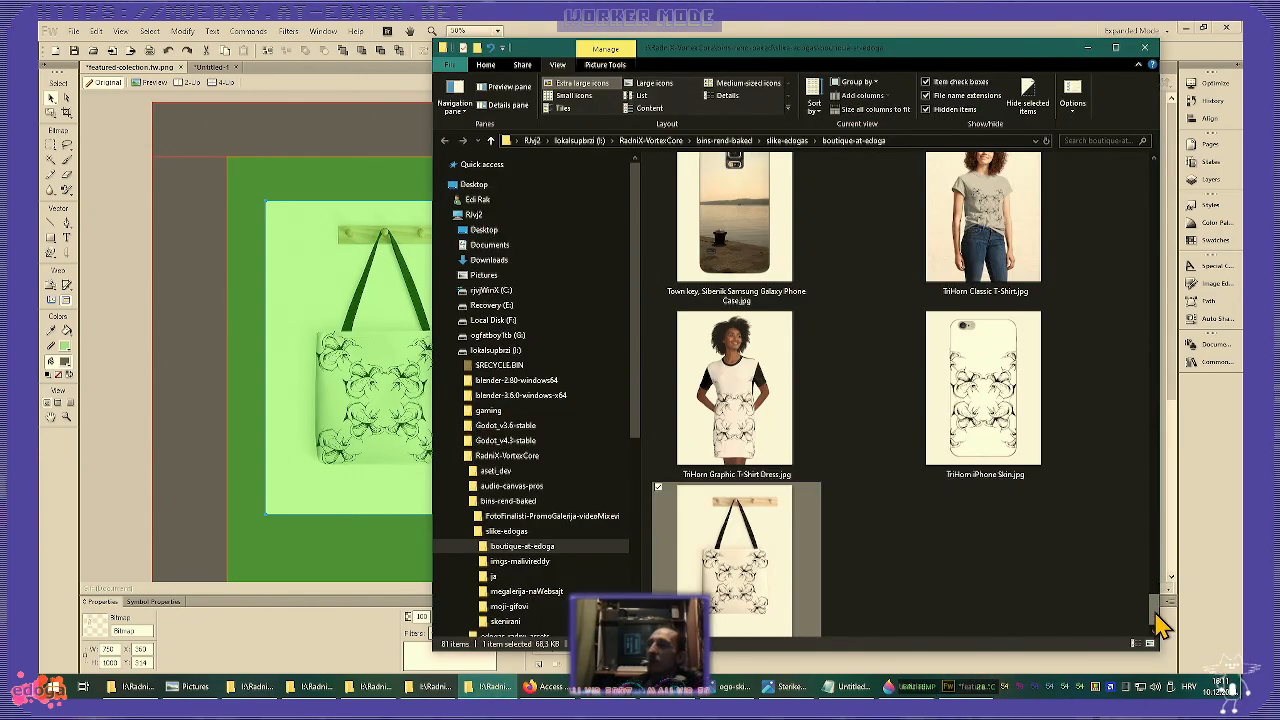
pyautogui.scroll(-1, 1155, 615)
pyautogui.scroll(3, 1155, 615)
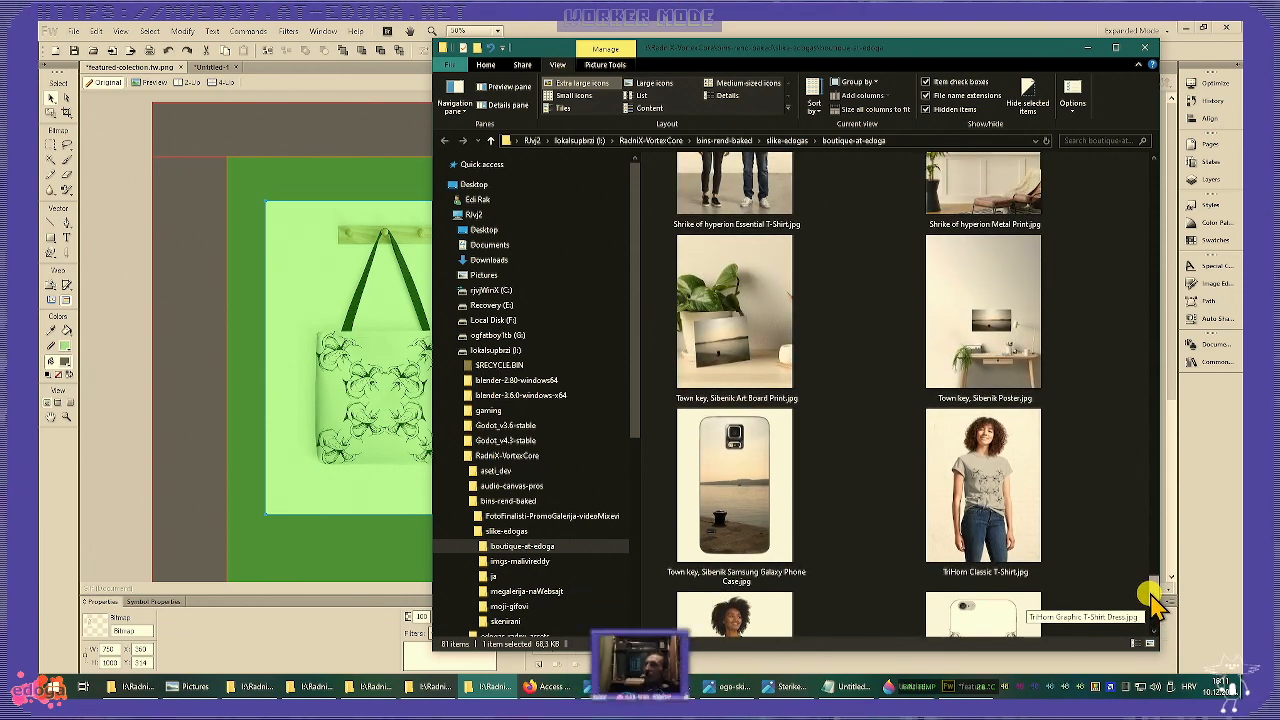
pyautogui.scroll(1, 1150, 598)
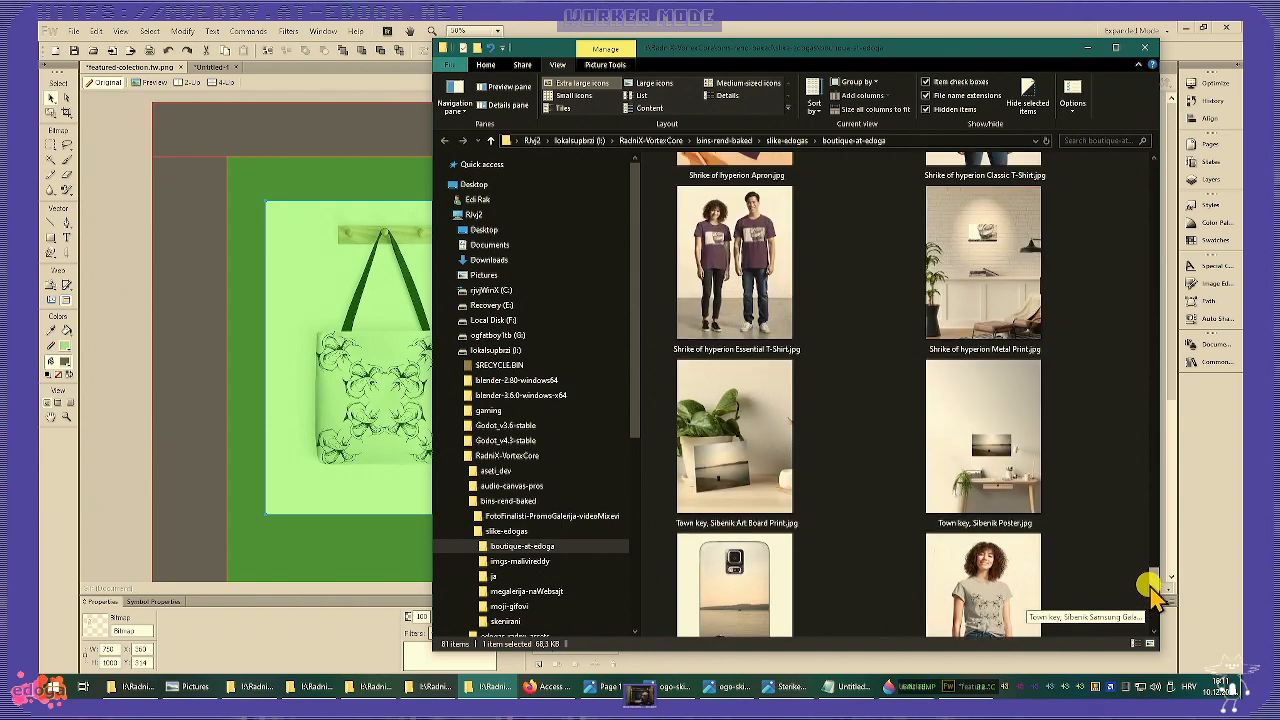
pyautogui.scroll(3, 1150, 590)
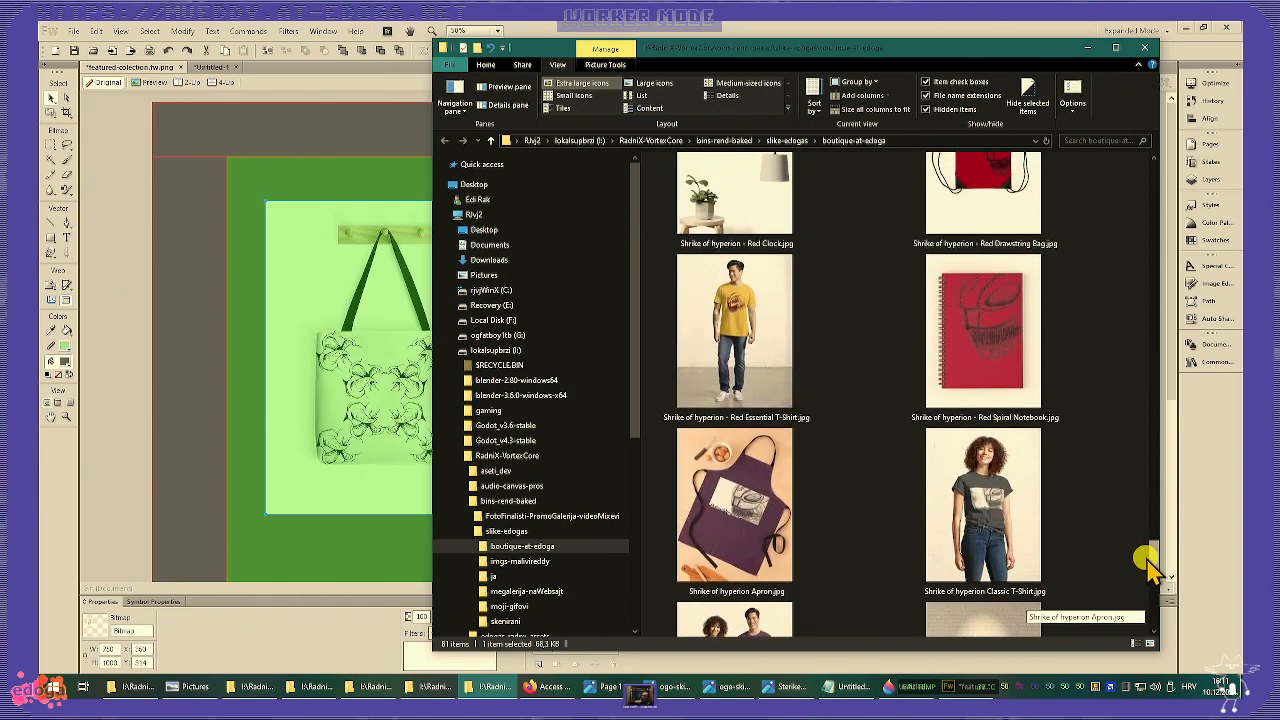
pyautogui.scroll(2, 1150, 560)
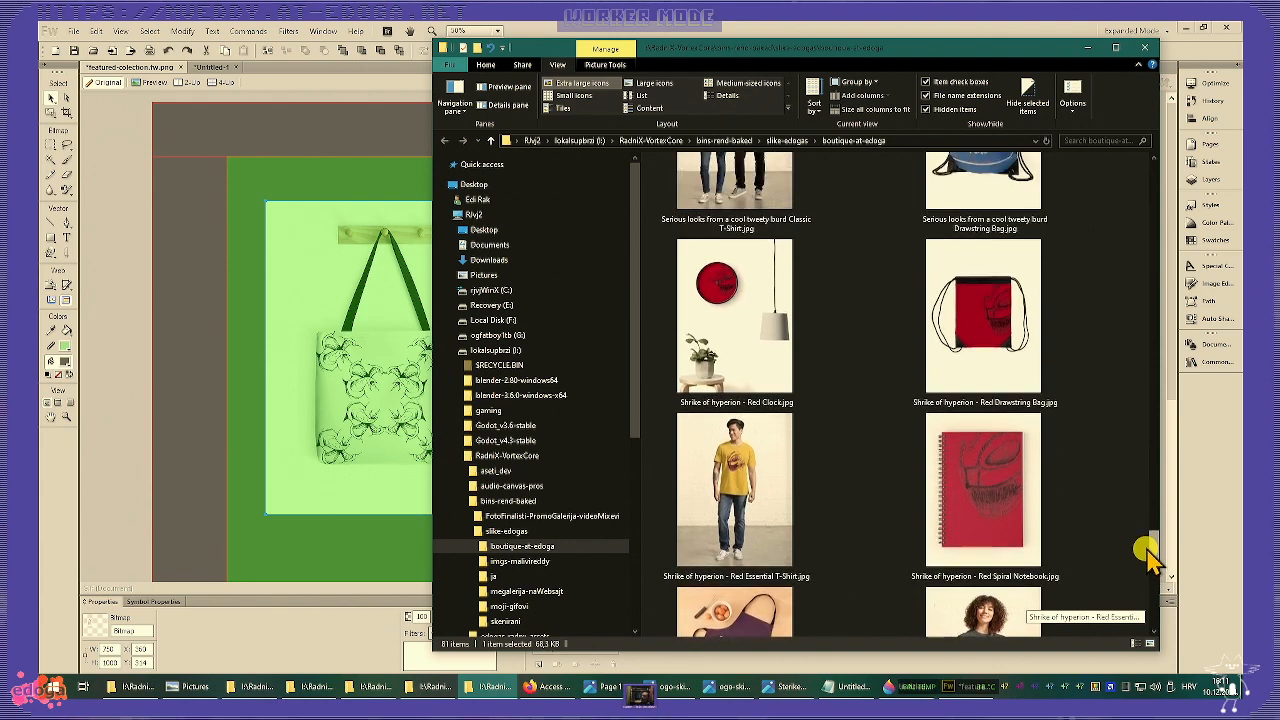
pyautogui.click(777, 522)
pyautogui.moveTo(777, 522); pyautogui.dragTo(202, 463)
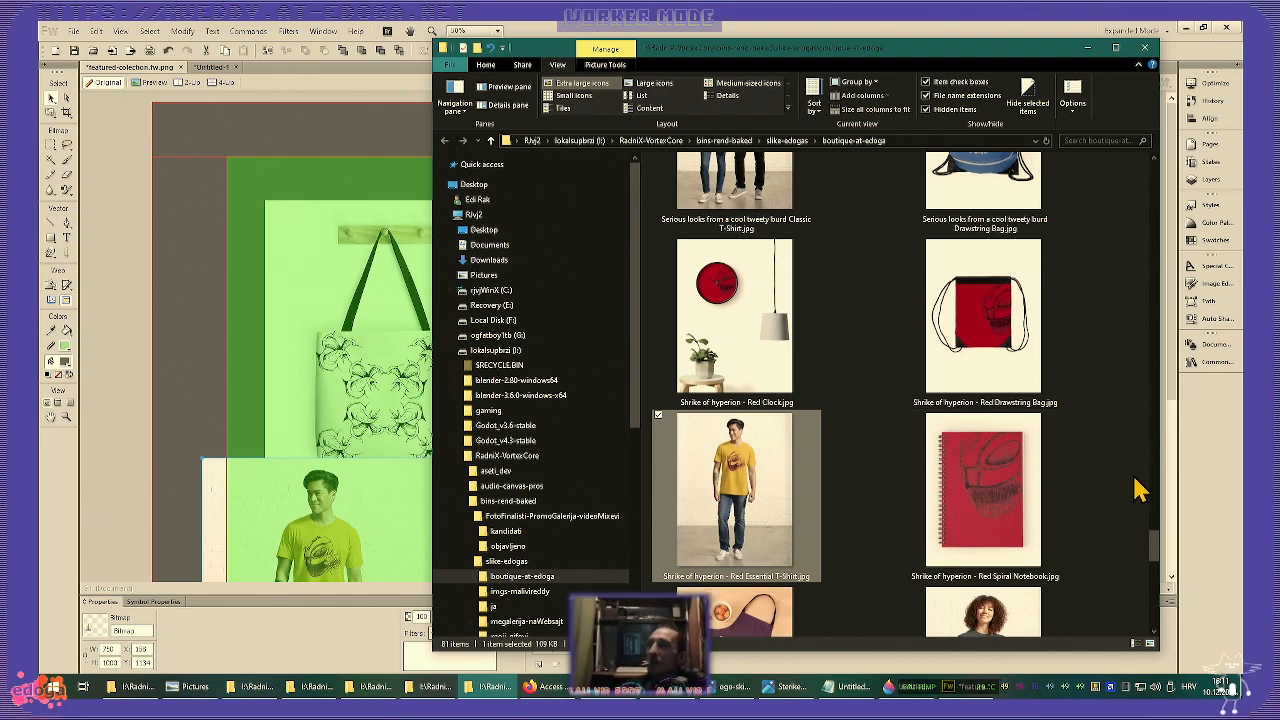
# - Find the Melancholic seaside sunset Mouse Pad image in the folder and place it on the page over the T-shirt and tote bag images
pyautogui.scroll(3, 1120, 537)
pyautogui.scroll(-1, 1150, 530)
pyautogui.scroll(1, 1115, 535)
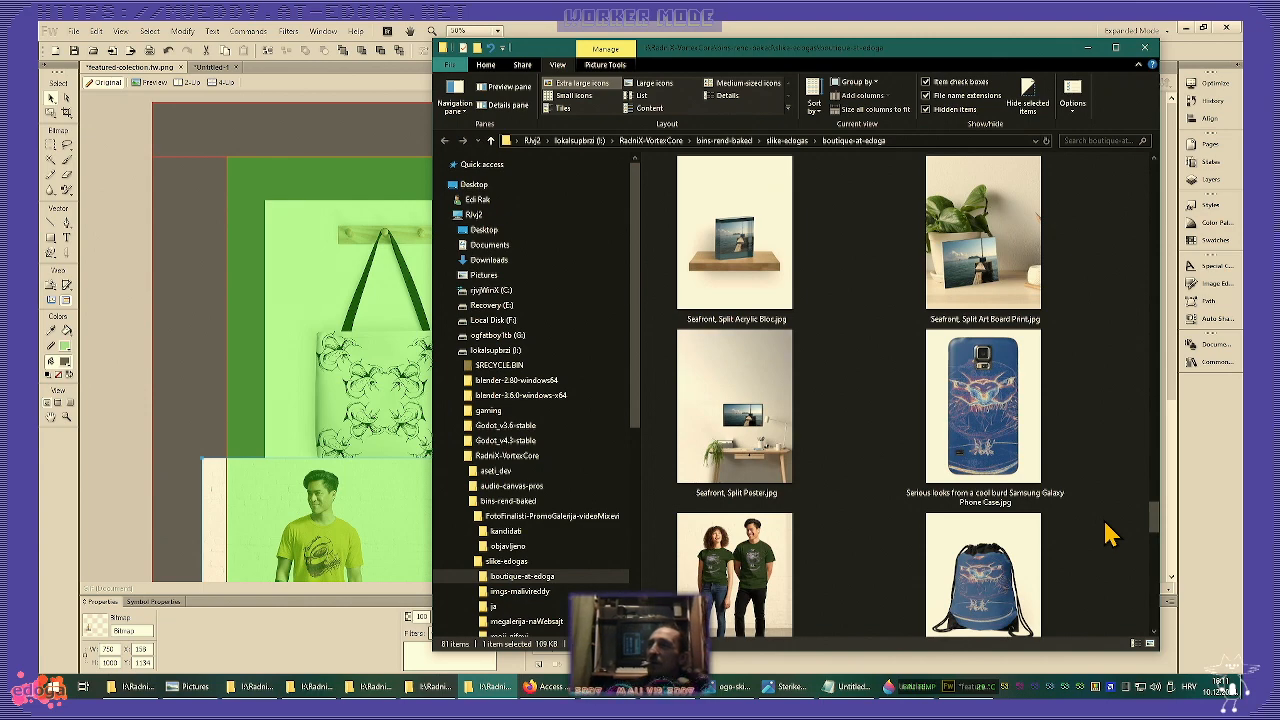
pyautogui.scroll(1, 1110, 535)
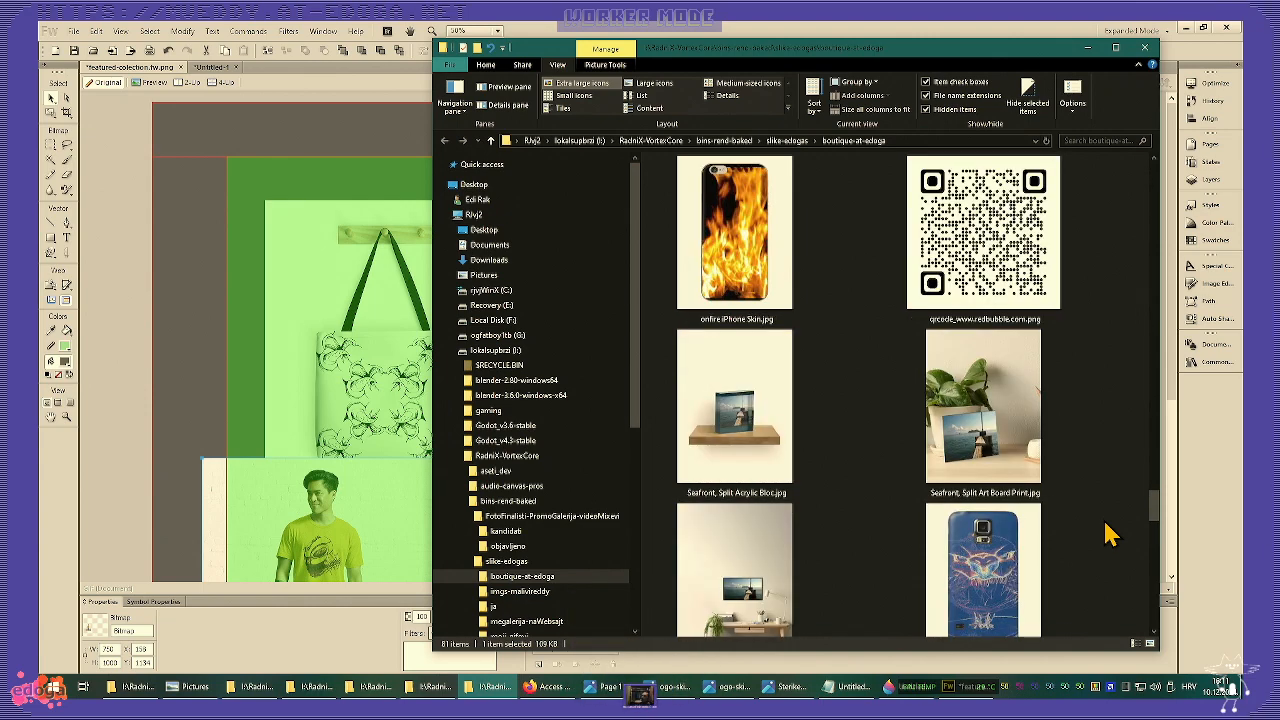
pyautogui.scroll(1, 1110, 535)
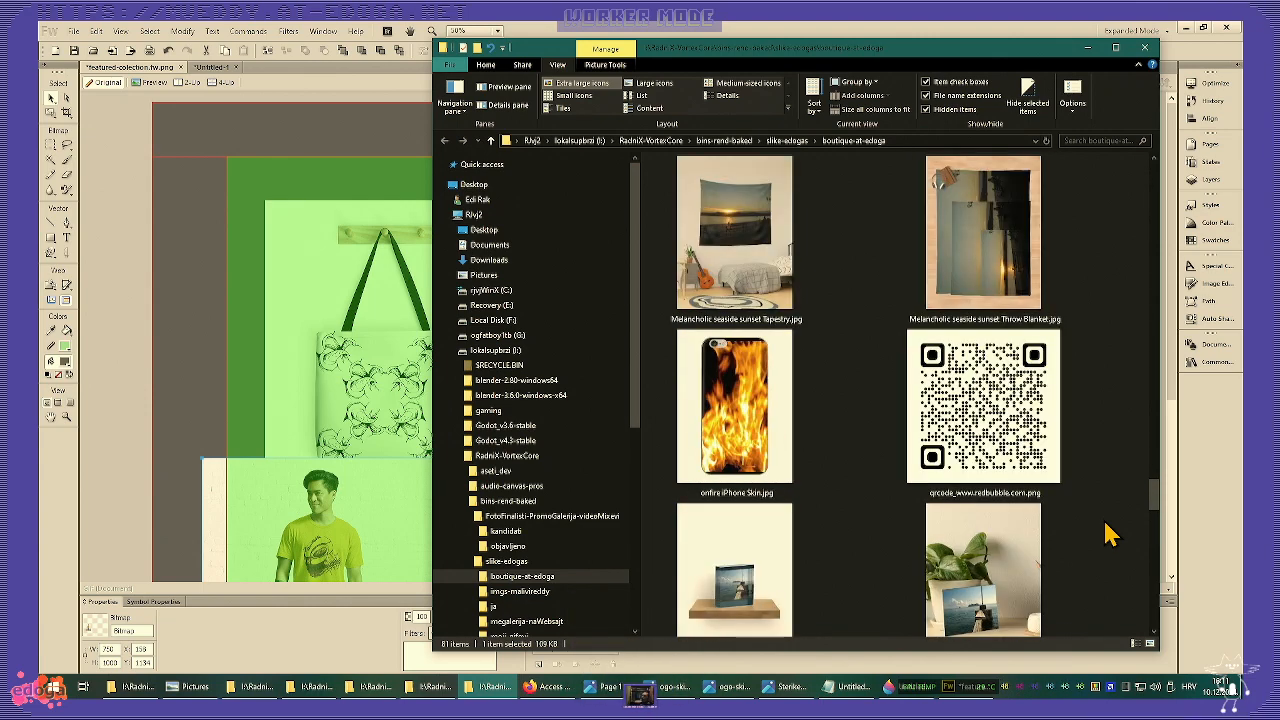
pyautogui.scroll(1, 1110, 535)
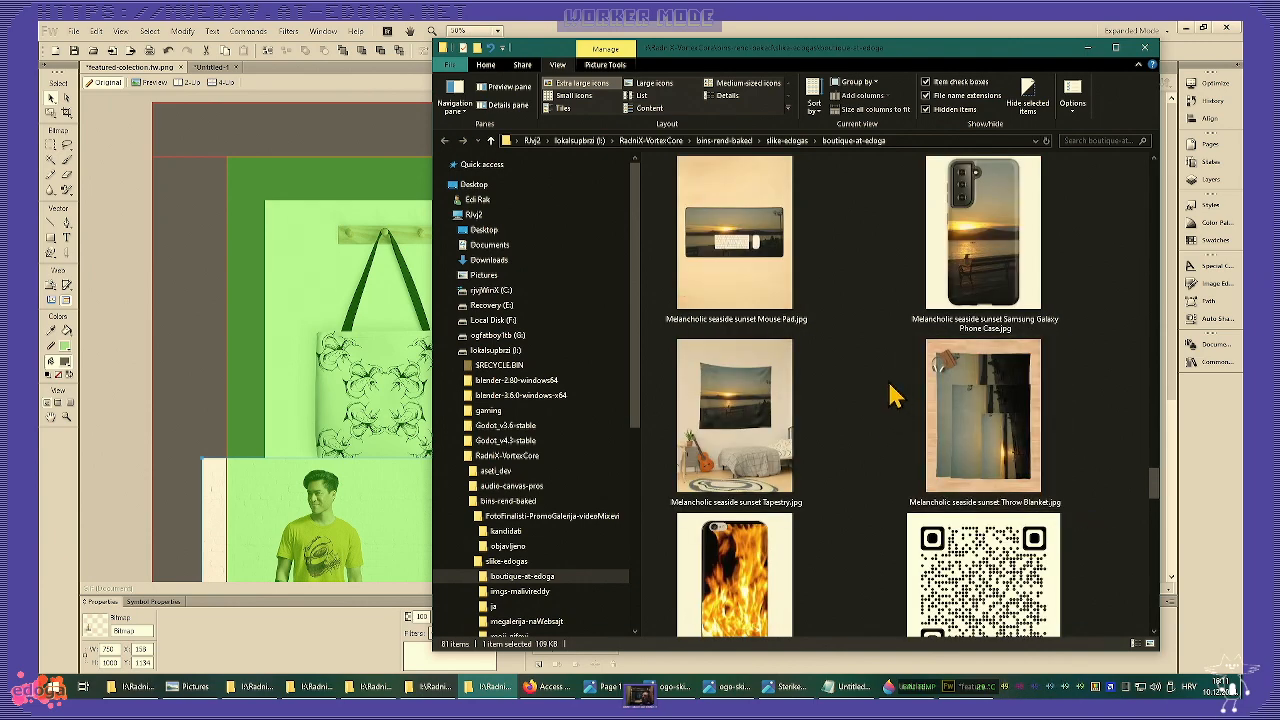
pyautogui.moveTo(758, 262); pyautogui.dragTo(207, 296)
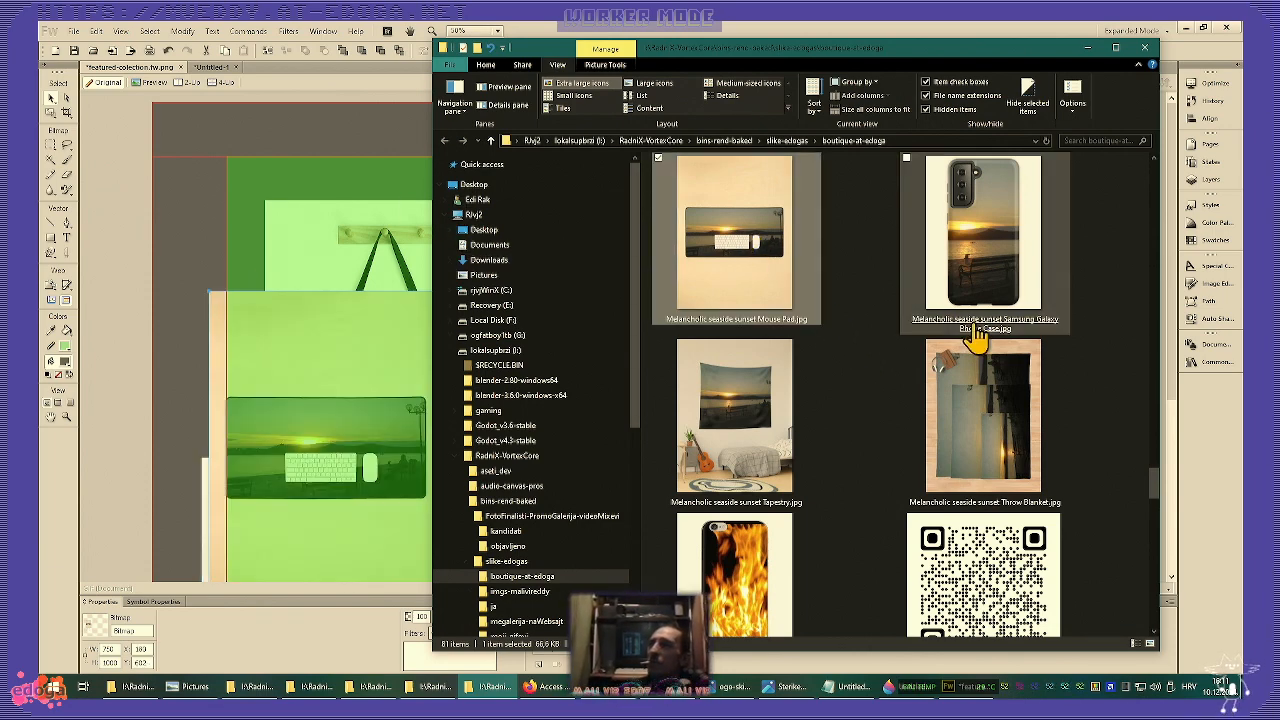
# - Find the Mediterranean seaside flowers in bloom Acrylic Block image in the folder and place it on the page over the green area's left edge
pyautogui.scroll(4, 1063, 466)
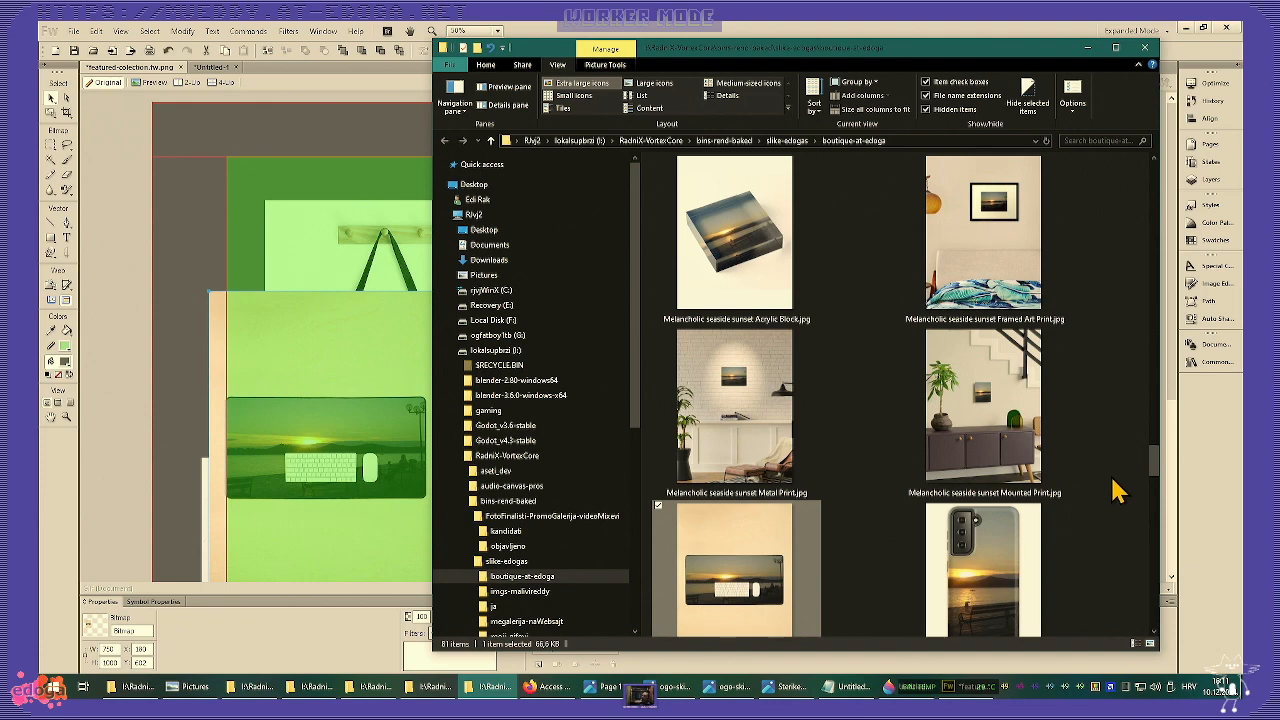
pyautogui.scroll(2, 1103, 492)
pyautogui.scroll(2, 1103, 492)
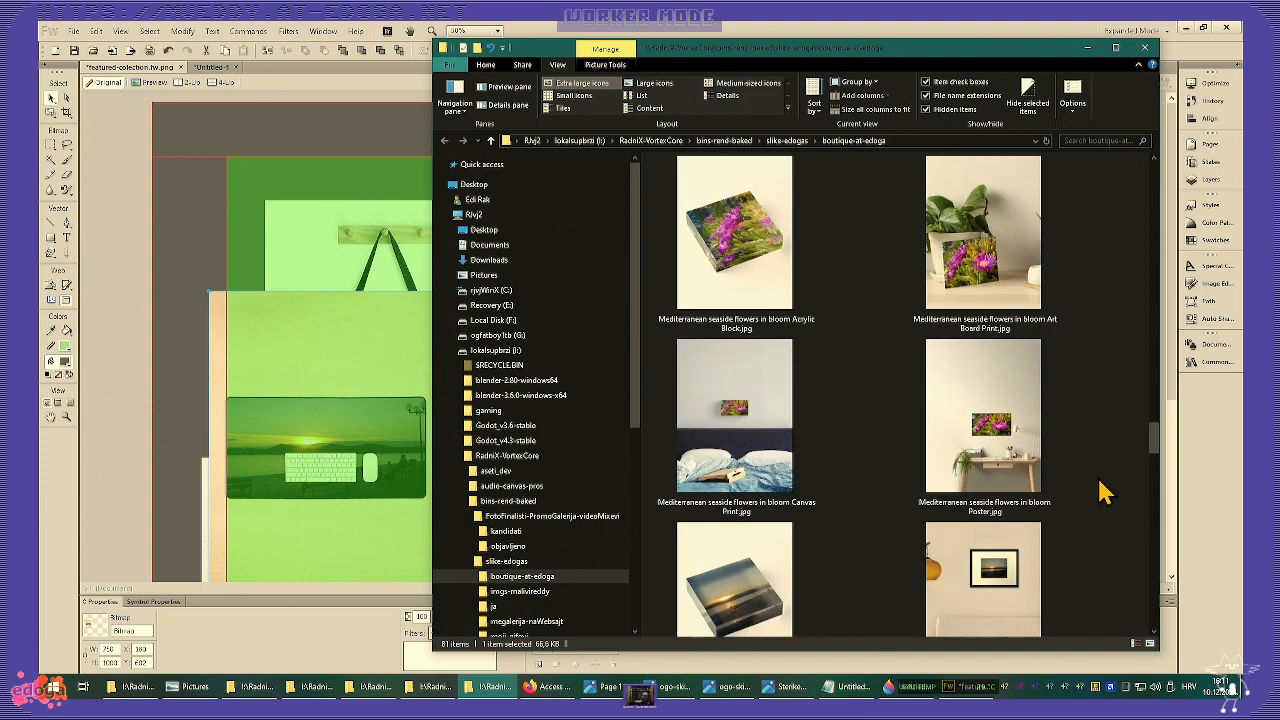
pyautogui.moveTo(720, 240); pyautogui.dragTo(171, 232)
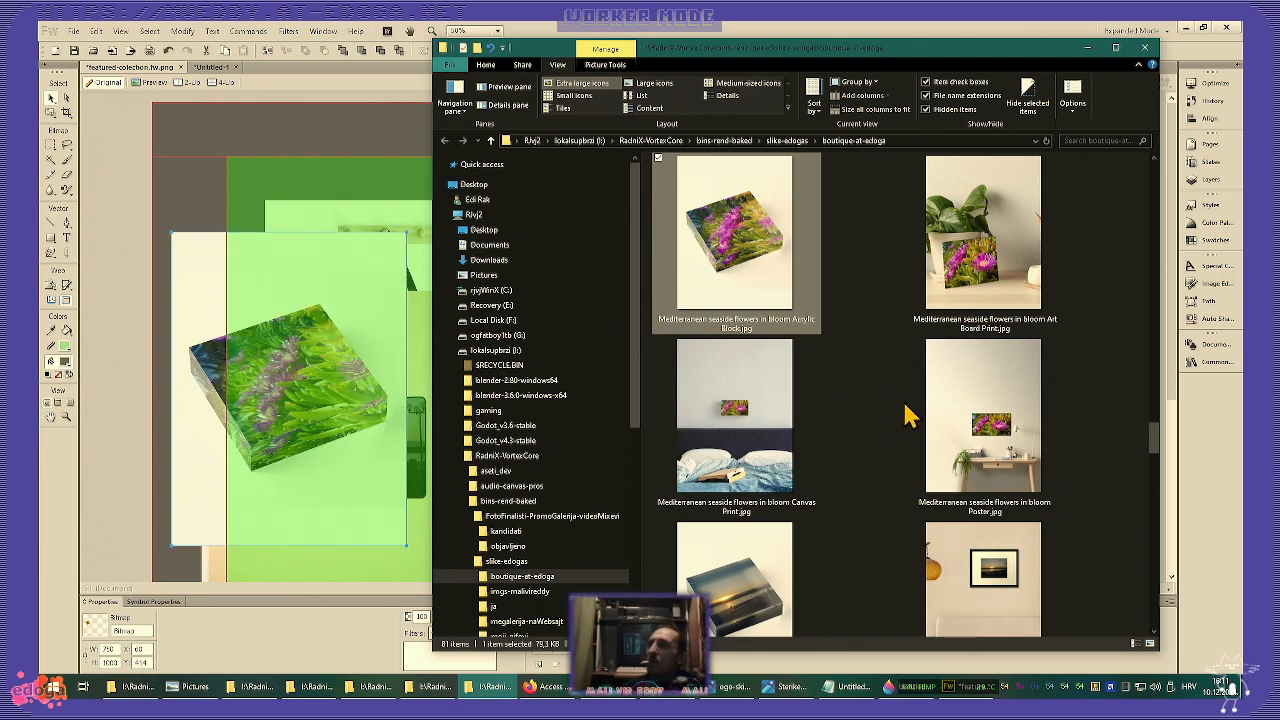
# - Find the Golden flower on mediterranean hillside iPhone Case image in the folder and place it on the page over the acrylic block image
pyautogui.scroll(-5, 894, 409)
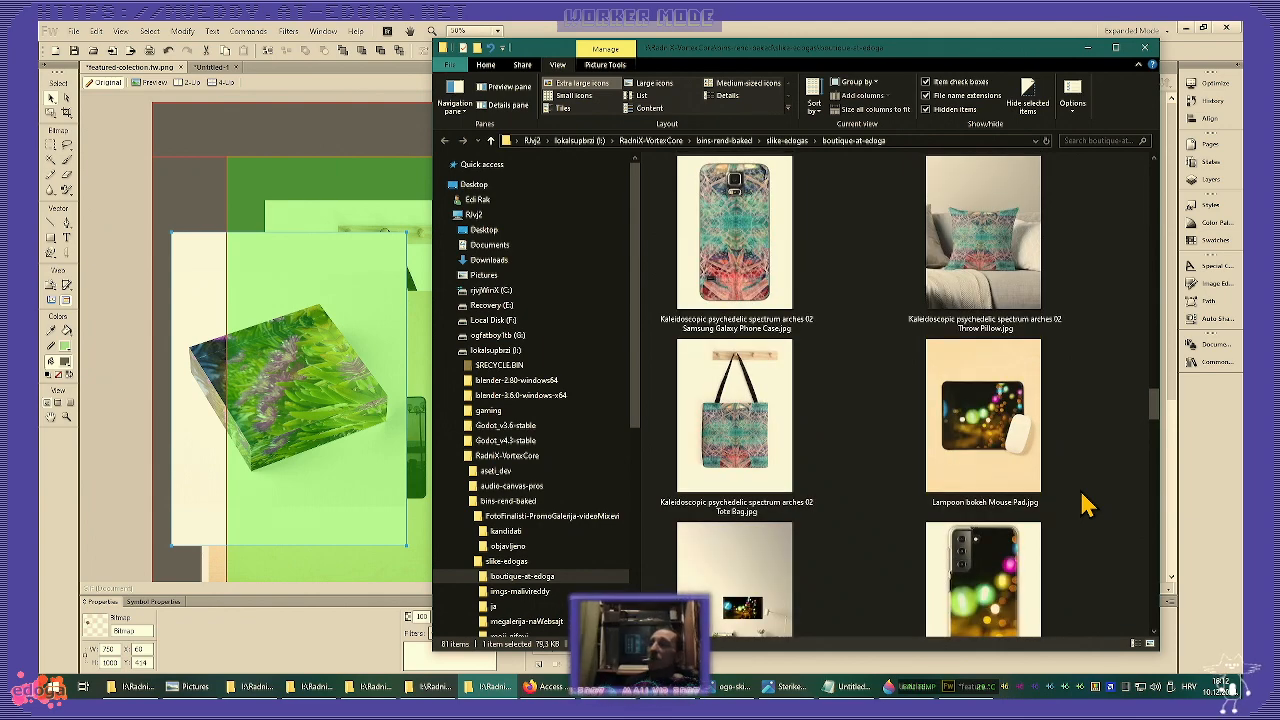
pyautogui.scroll(3, 1087, 505)
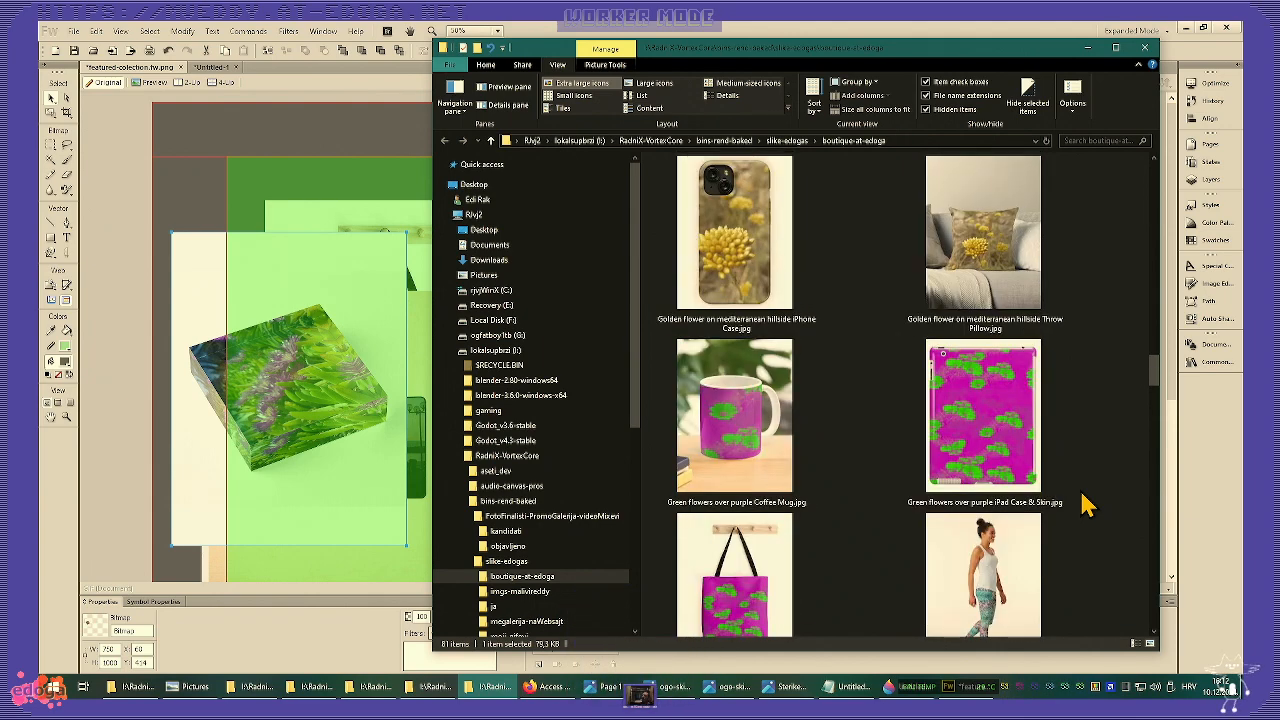
pyautogui.scroll(1, 1087, 505)
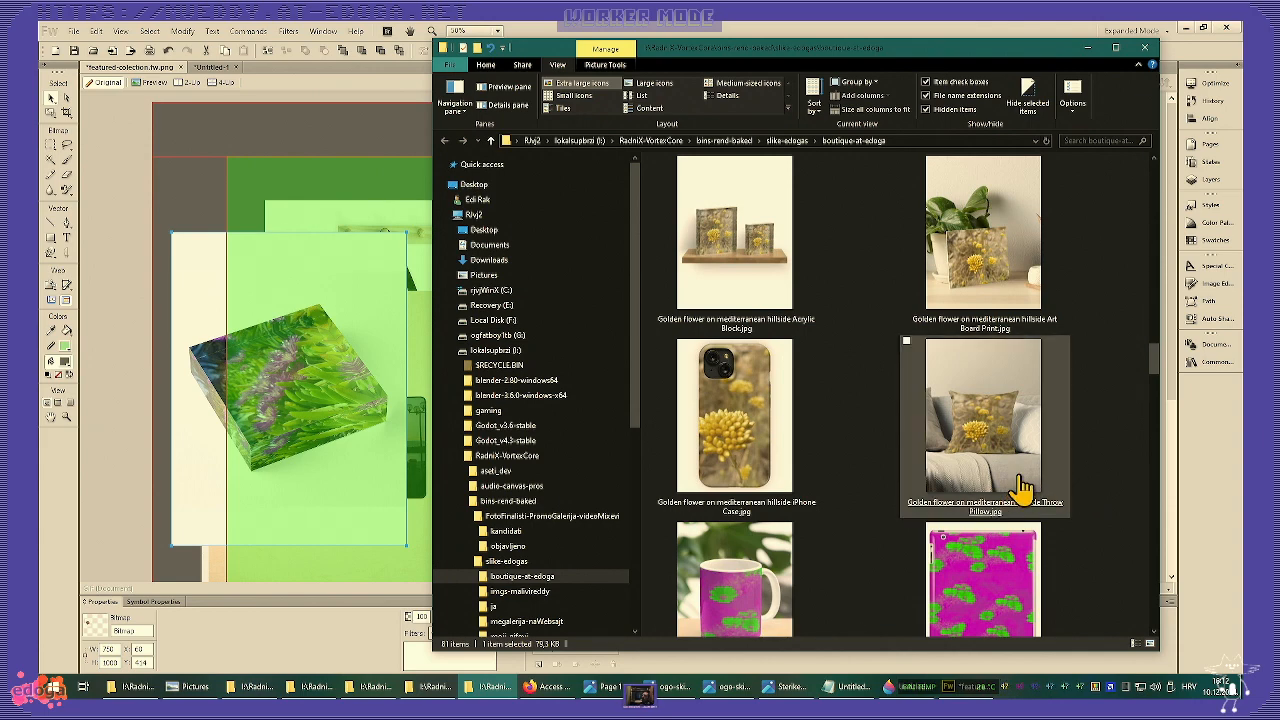
pyautogui.moveTo(760, 460); pyautogui.dragTo(195, 205)
# - Find the Basic shapes and paths rendered iPhone Skin image in the folder and place it on the page over the golden flower phone case
pyautogui.scroll(-5, 871, 429)
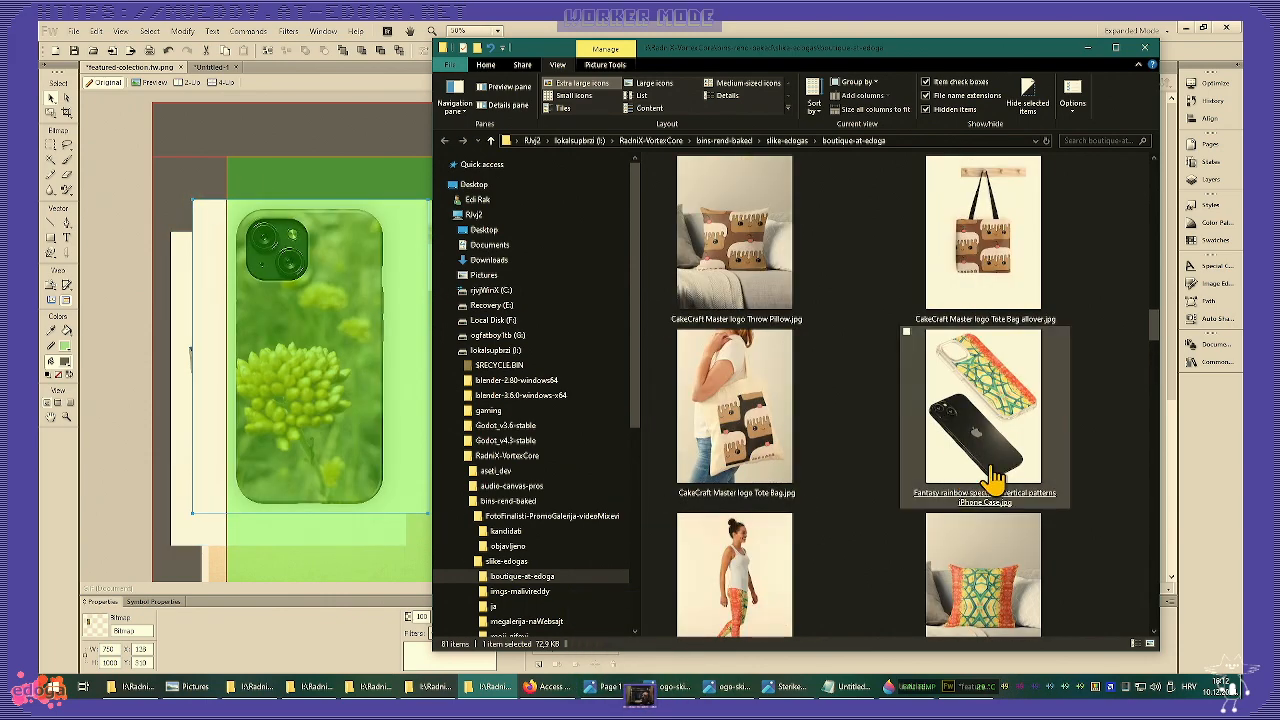
pyautogui.scroll(1, 1115, 479)
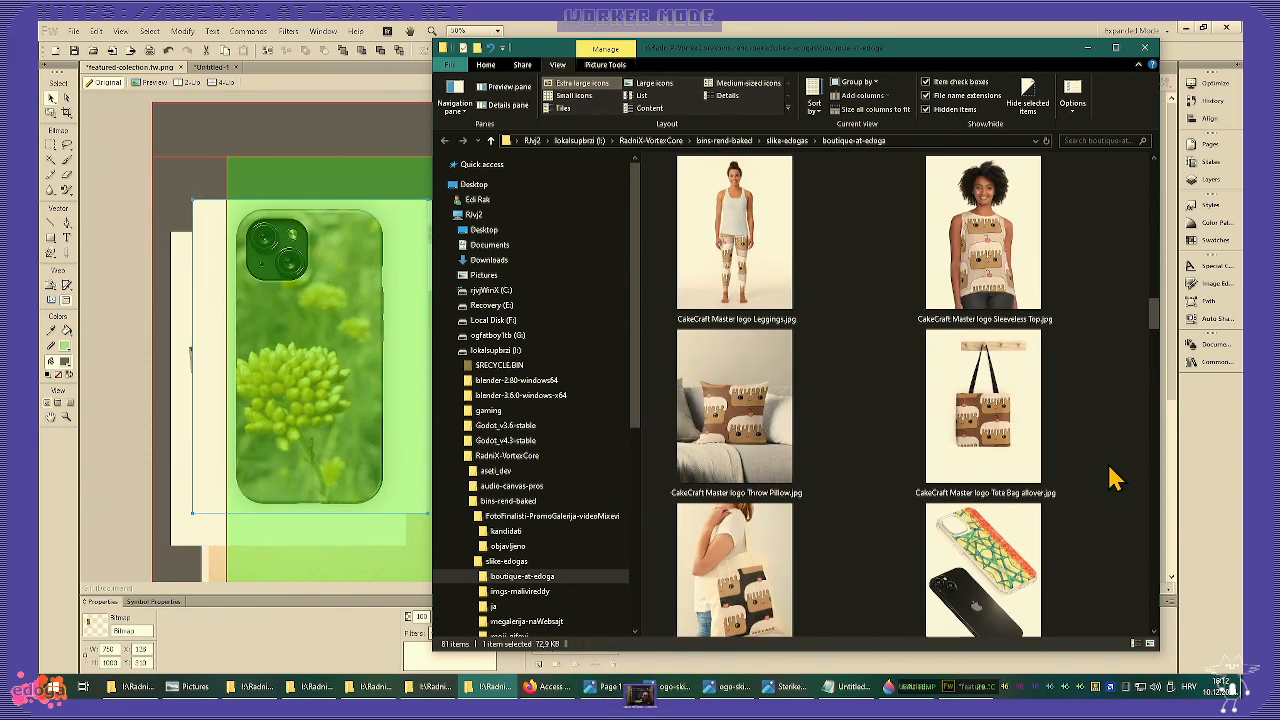
pyautogui.scroll(5, 1115, 479)
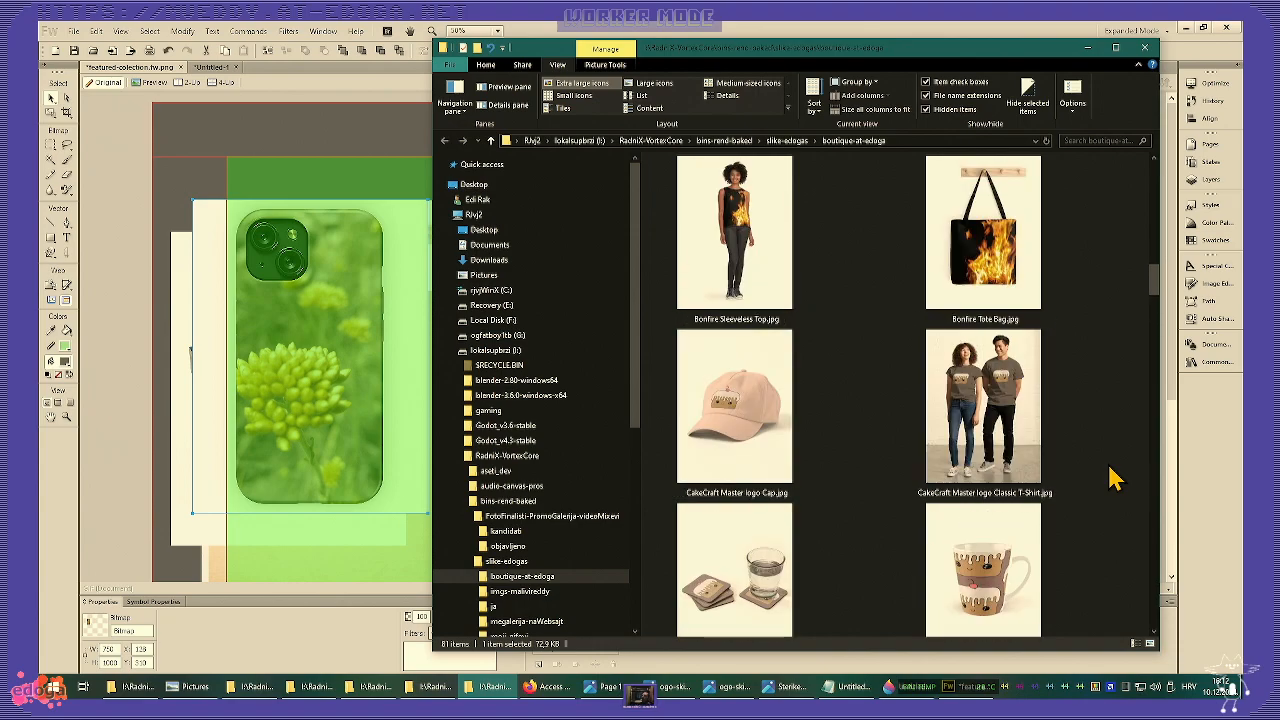
pyautogui.scroll(10, 1115, 479)
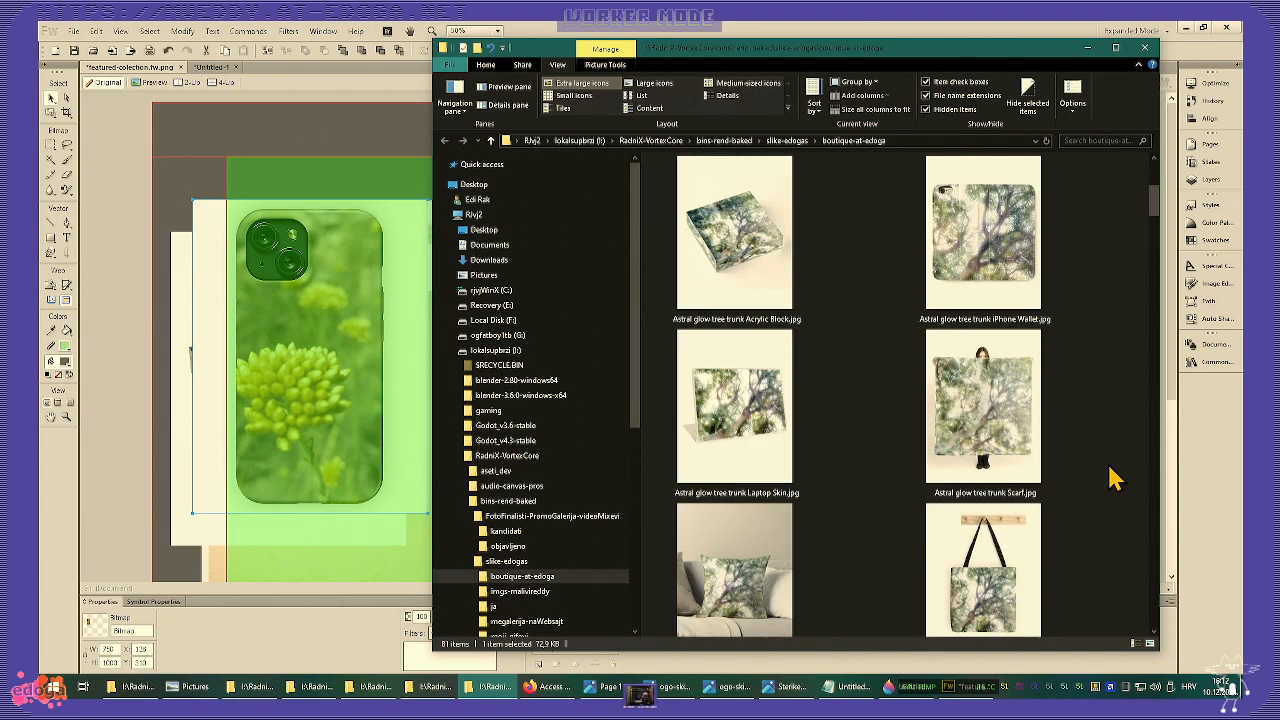
pyautogui.scroll(-1, 1115, 479)
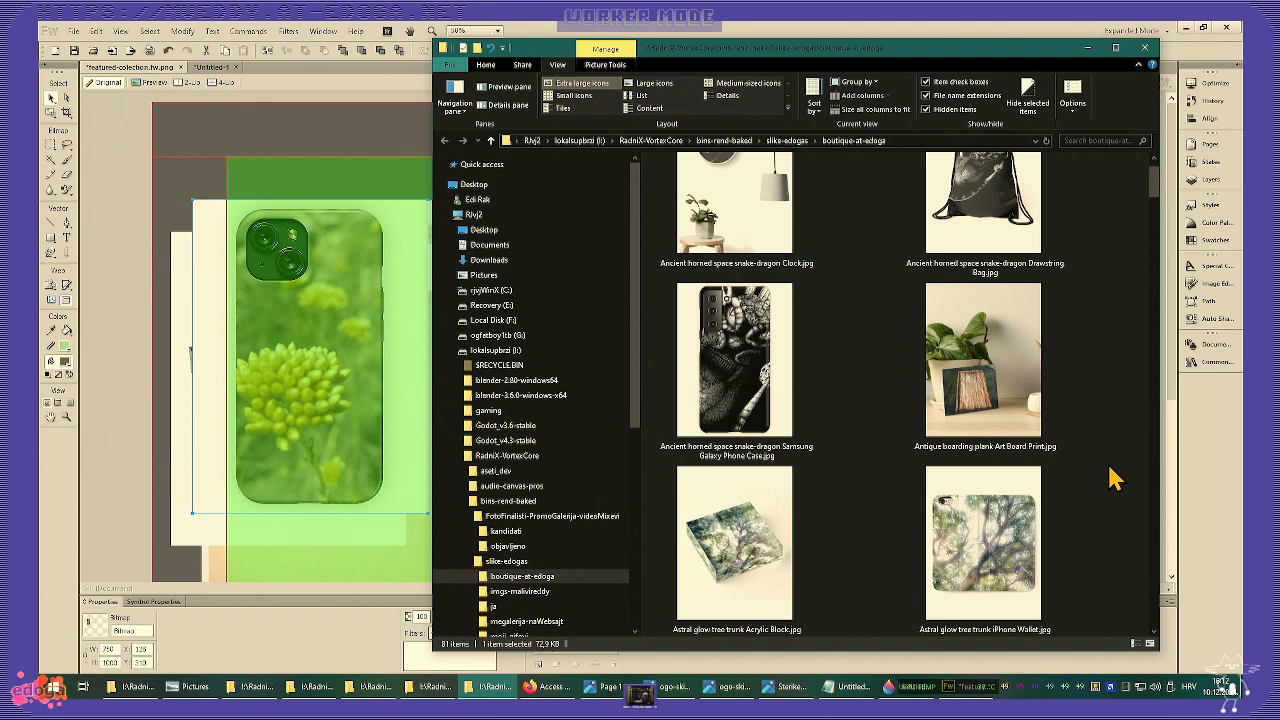
pyautogui.scroll(-3, 1115, 479)
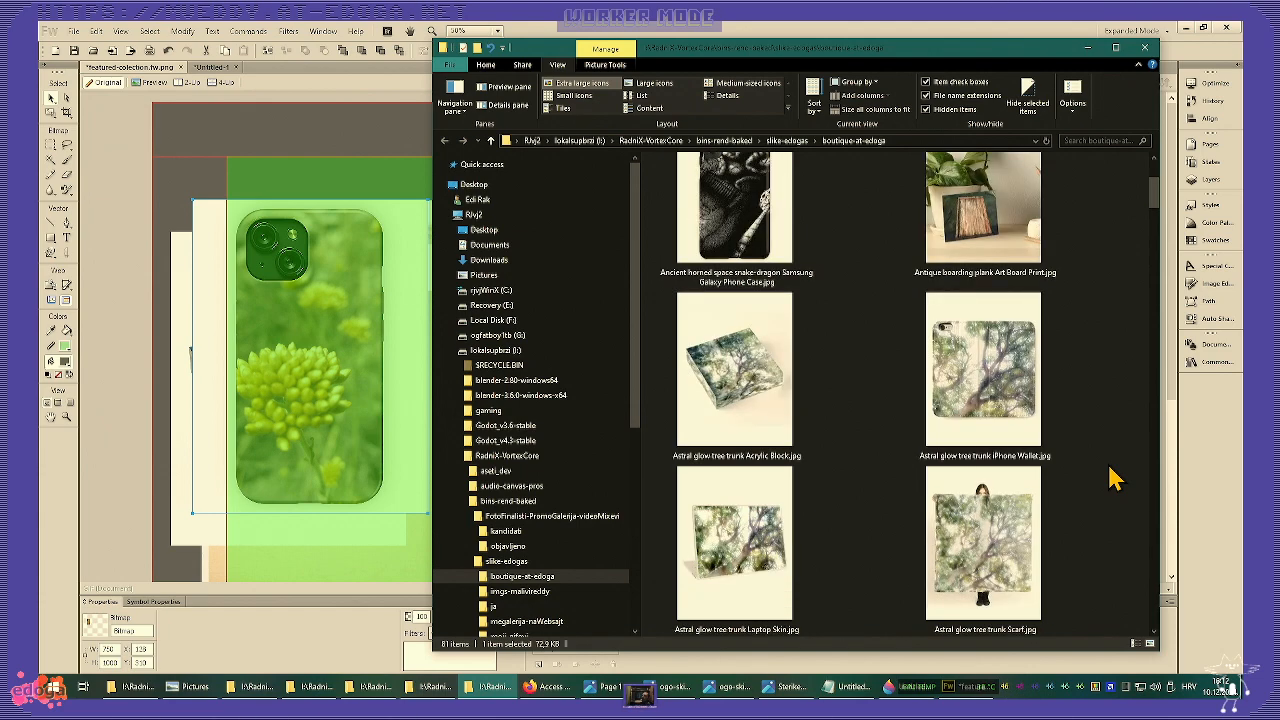
pyautogui.scroll(-3, 1115, 479)
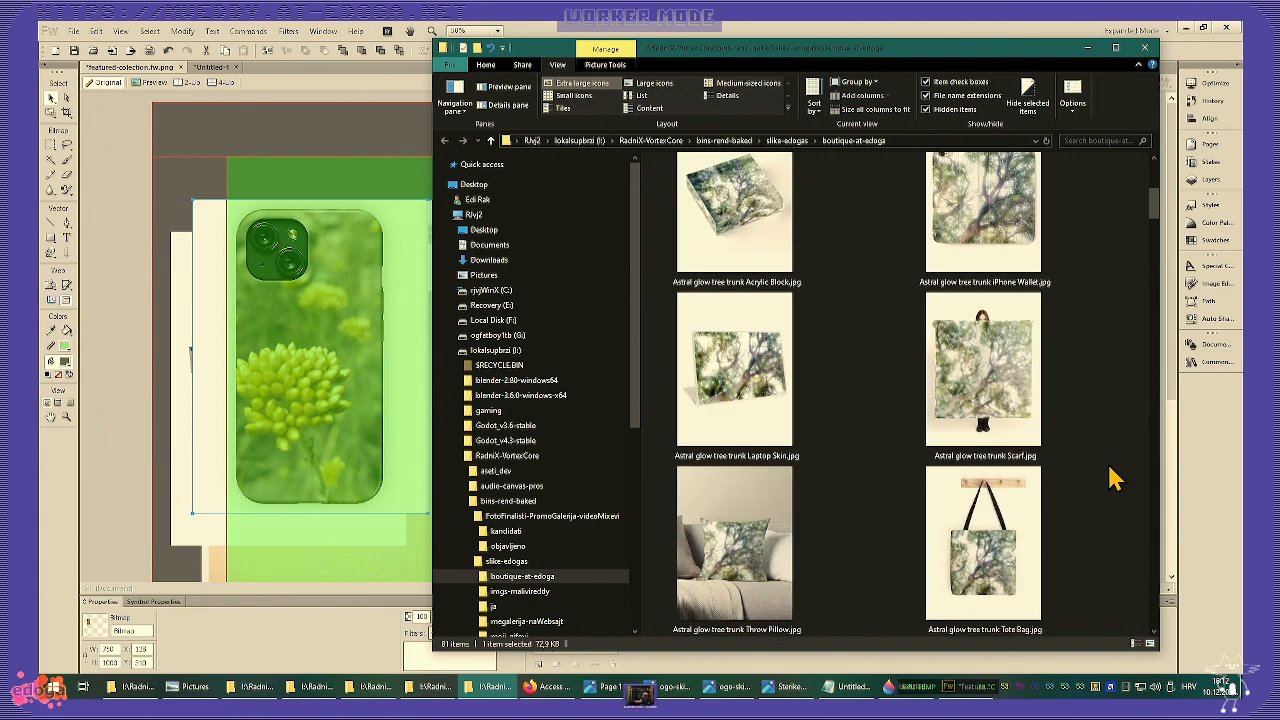
pyautogui.scroll(-3, 1115, 479)
pyautogui.scroll(-3, 1115, 479)
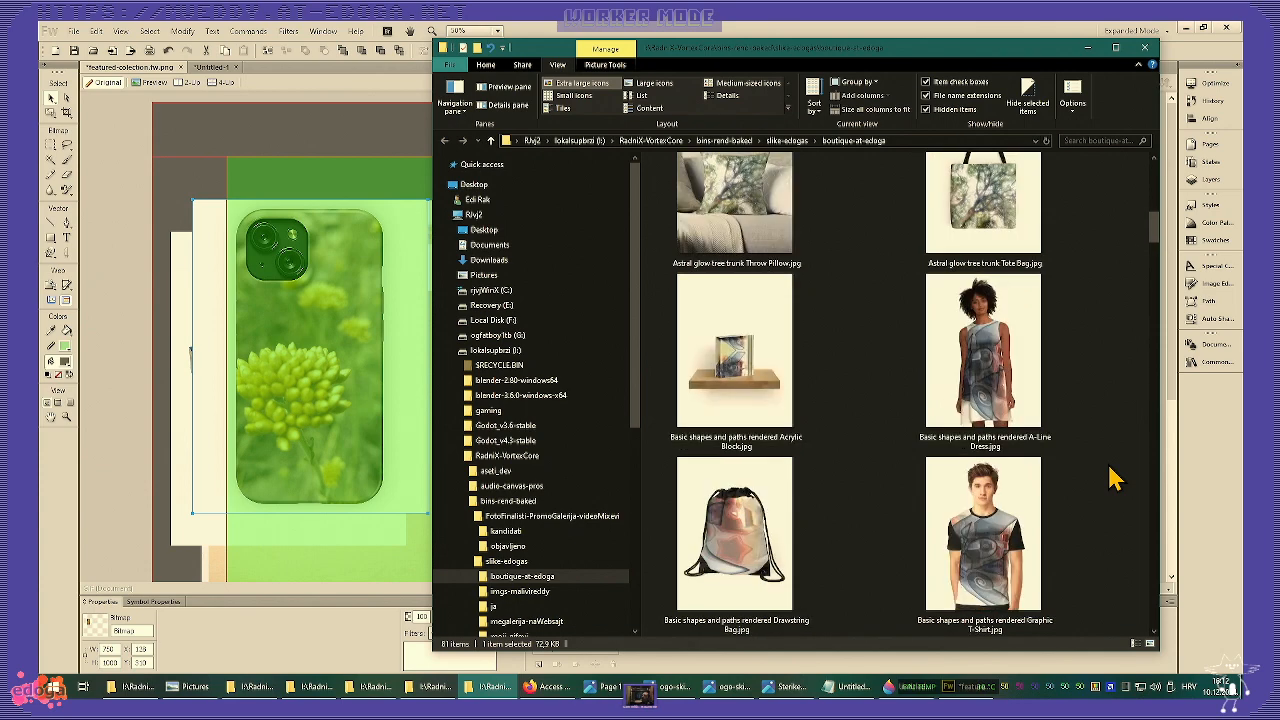
pyautogui.scroll(-3, 1115, 479)
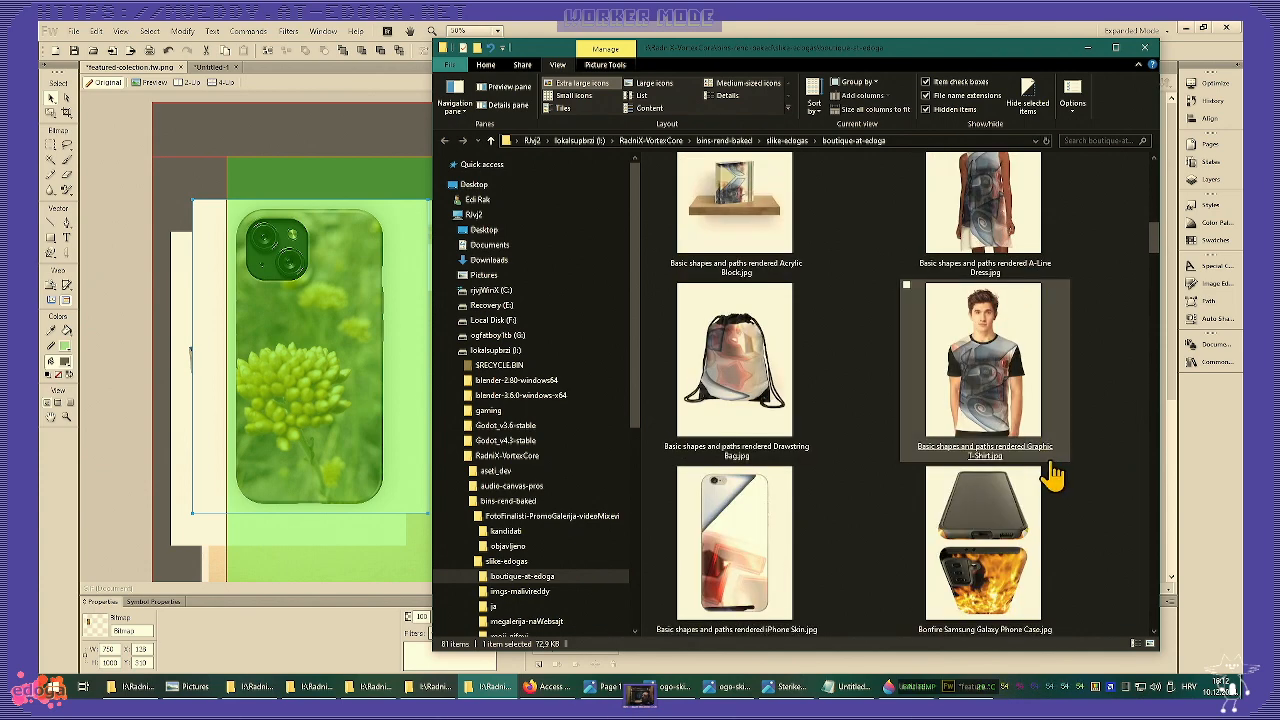
pyautogui.moveTo(737, 549); pyautogui.dragTo(183, 172)
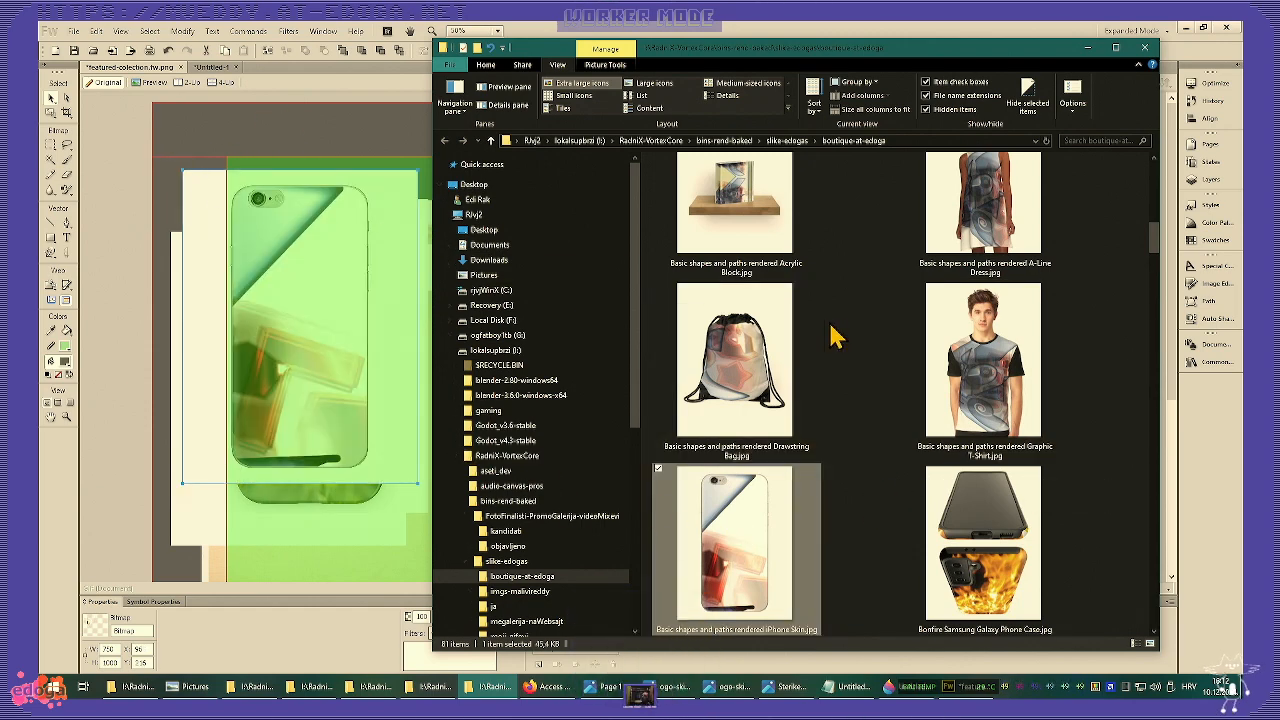
# - Find the CakeCraft Master logo Throw Pillow image in the folder and place it on the page over the upper part of the green area
pyautogui.scroll(-6, 835, 337)
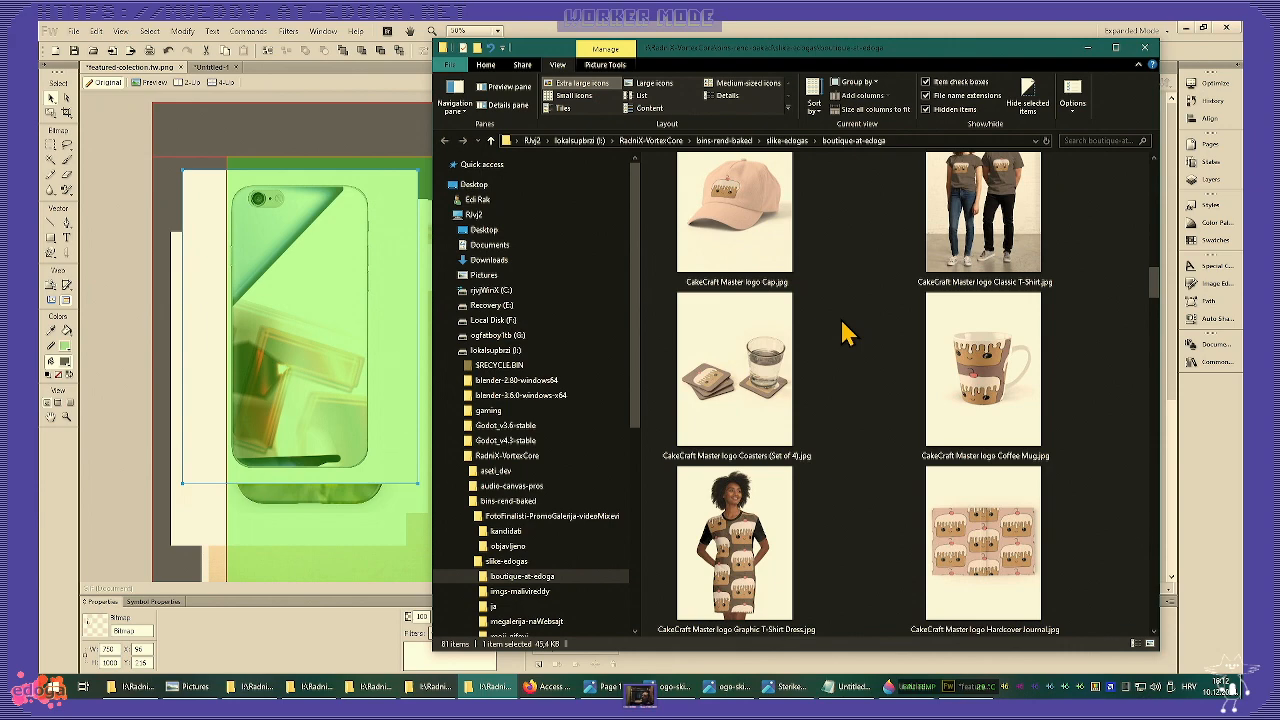
pyautogui.scroll(-2, 843, 334)
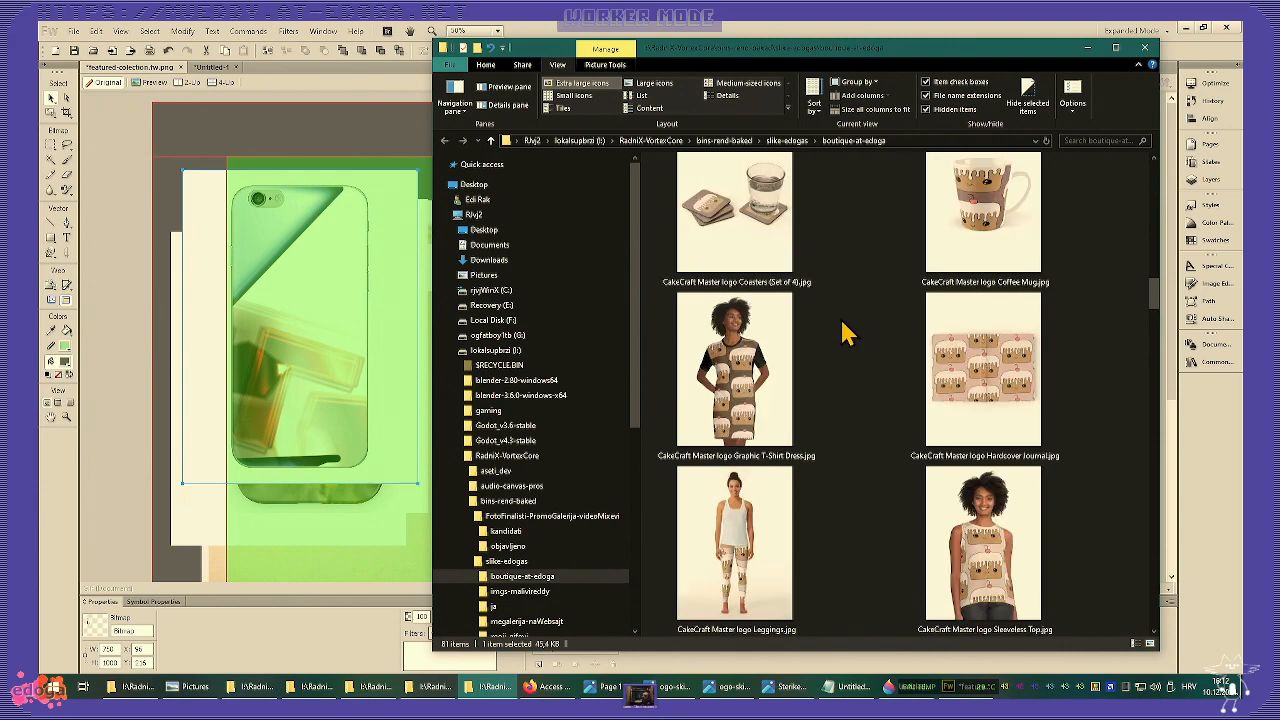
pyautogui.scroll(-2, 843, 334)
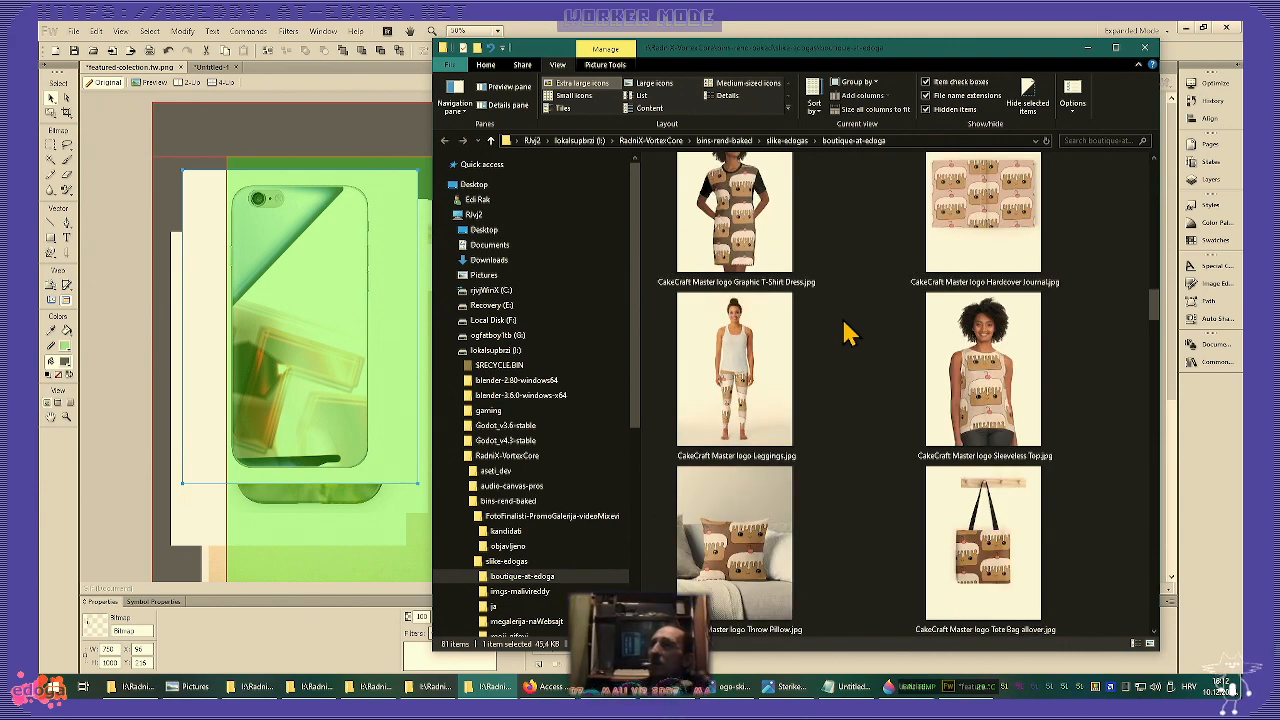
pyautogui.scroll(1, 866, 340)
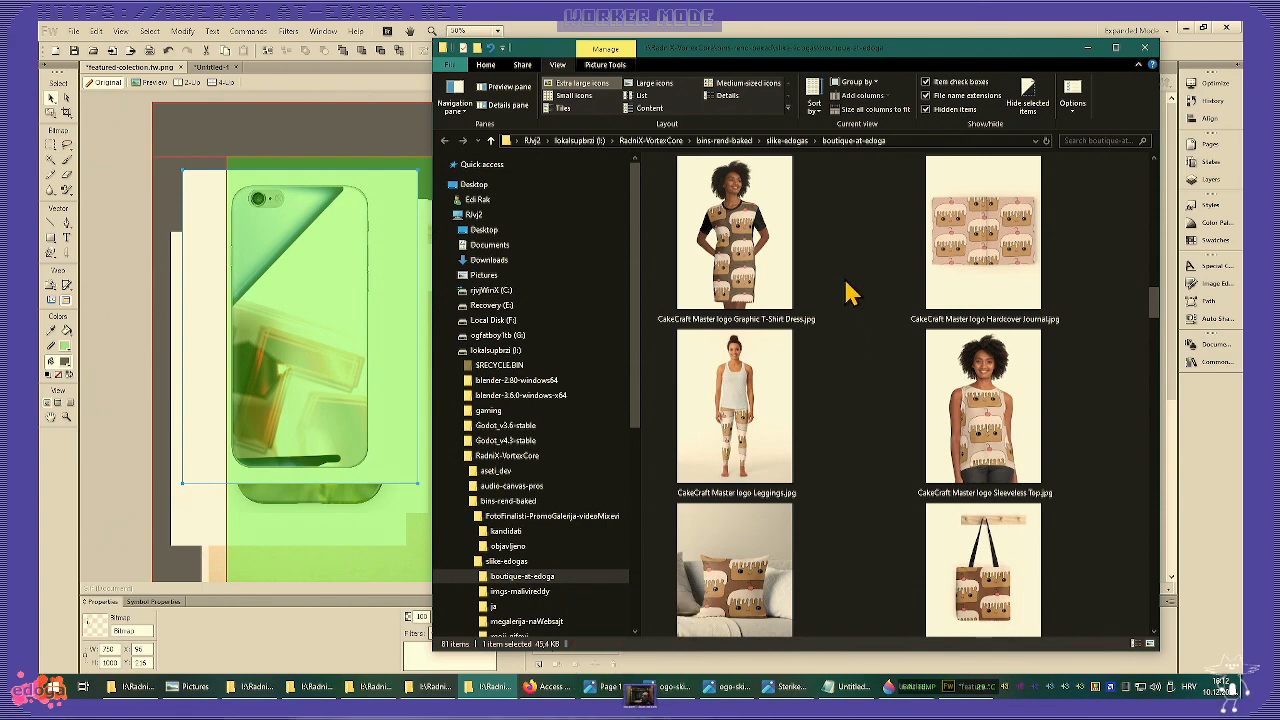
pyautogui.scroll(-3, 872, 292)
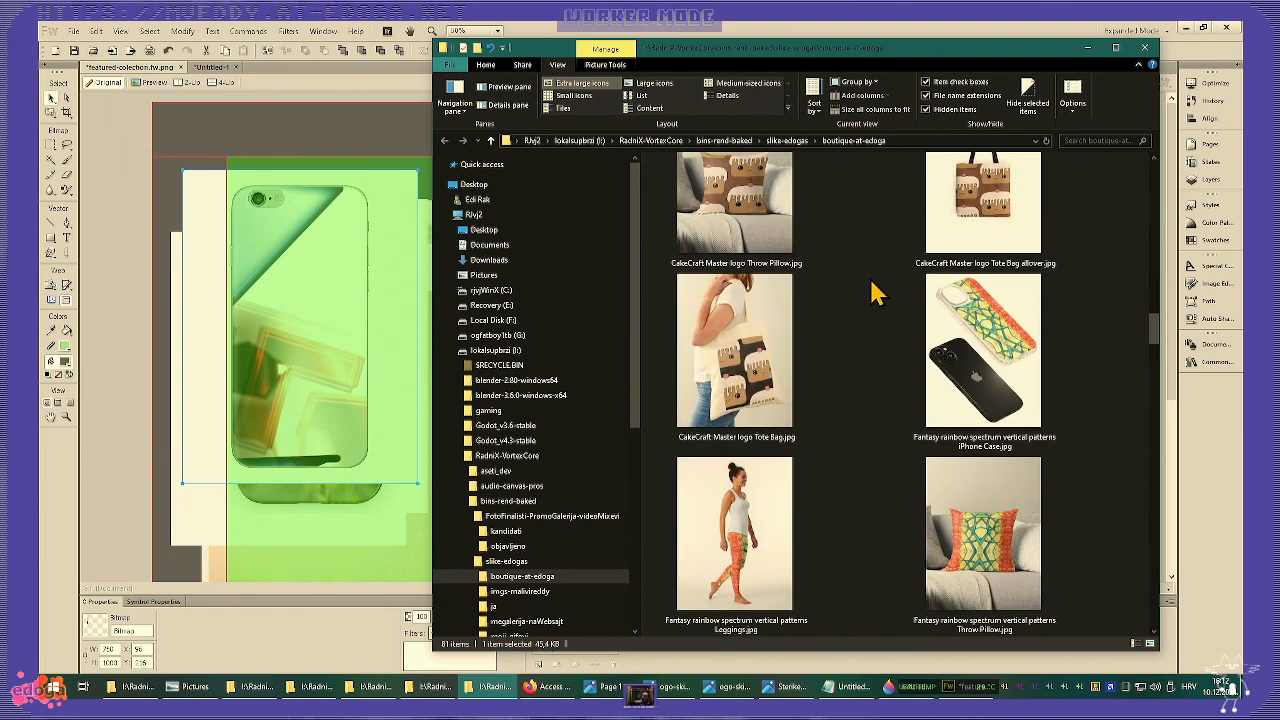
pyautogui.scroll(2, 872, 292)
pyautogui.moveTo(757, 420); pyautogui.dragTo(314, 130)
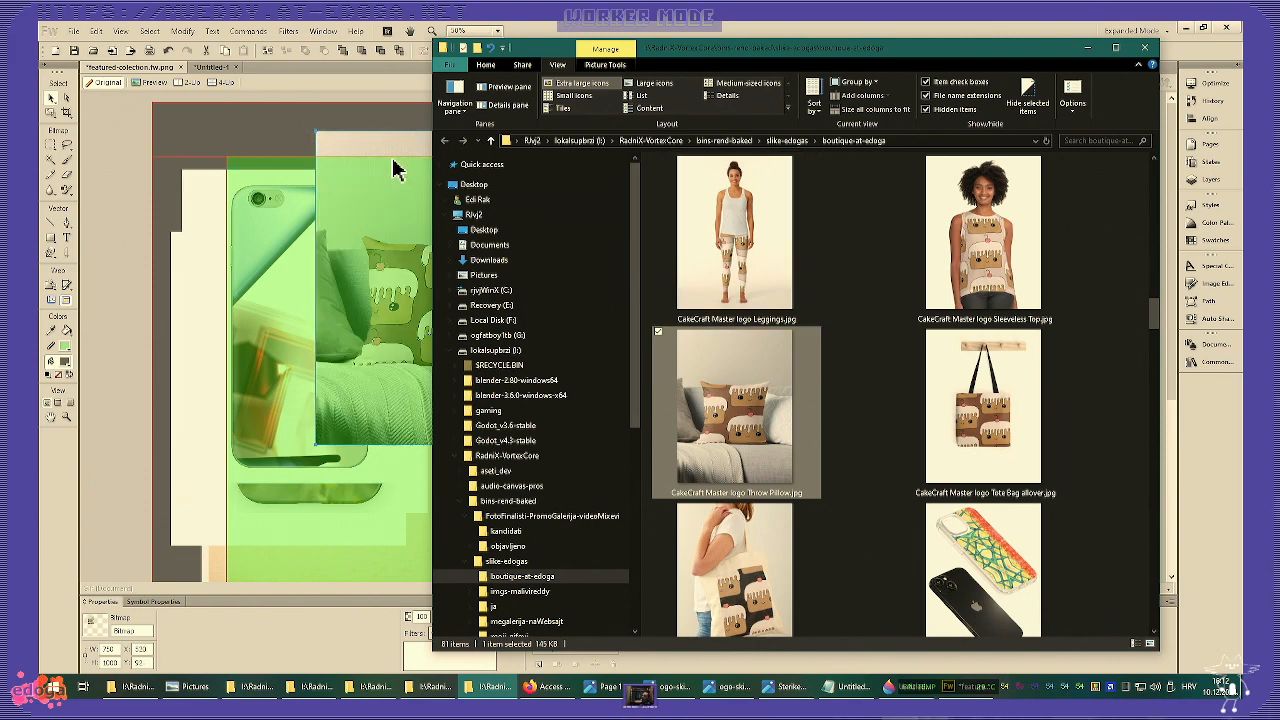
# - Switch back to the featured collection document in Fireworks and save it
pyautogui.click(286, 137)
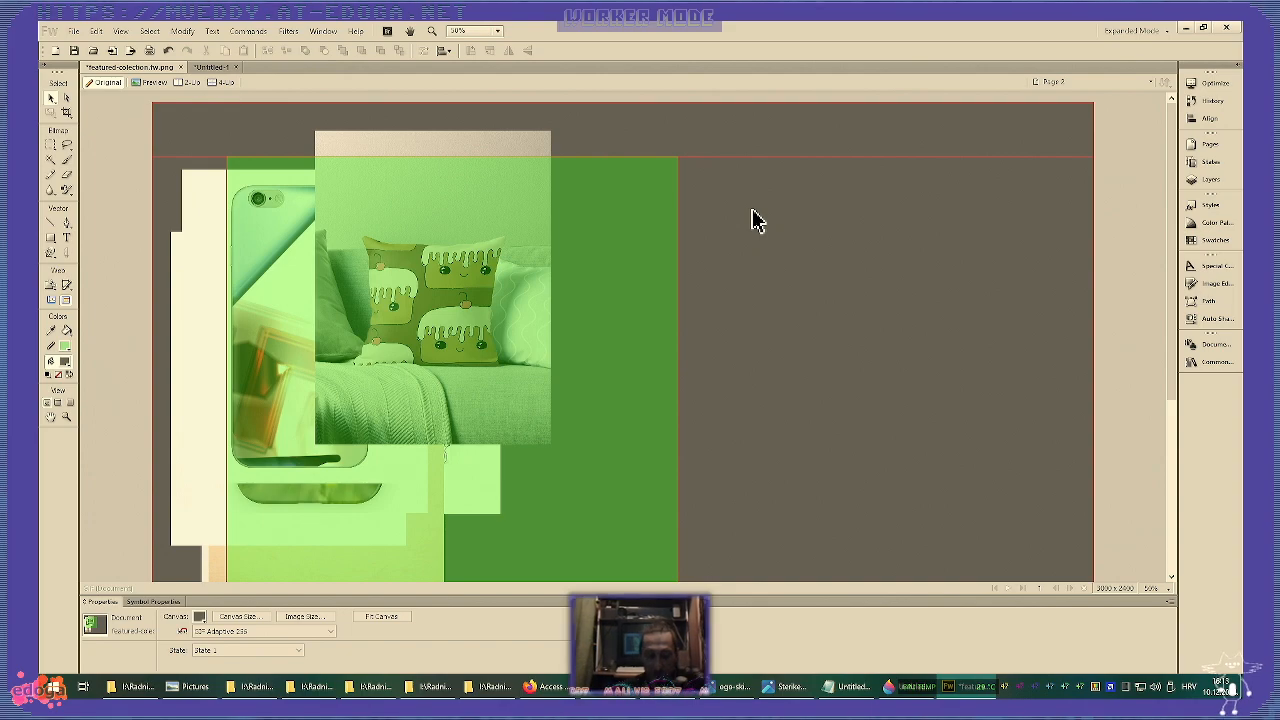
pyautogui.hotkey('ctrl', 's')
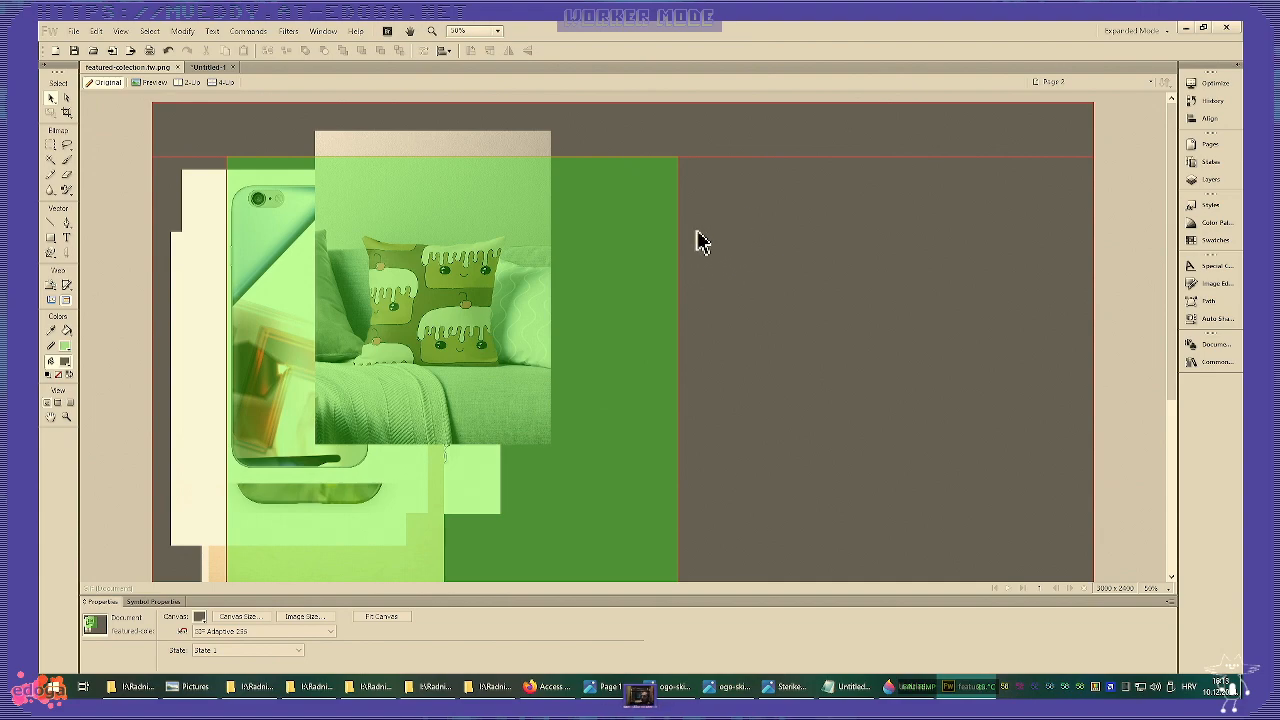
# - Move the pillow image to the page's upper right, the T-shirt and acrylic block side by side at its lower right, and the mouse pad near them
pyautogui.moveTo(506, 143); pyautogui.dragTo(915, 195)
pyautogui.scroll(-5, 766, 331)
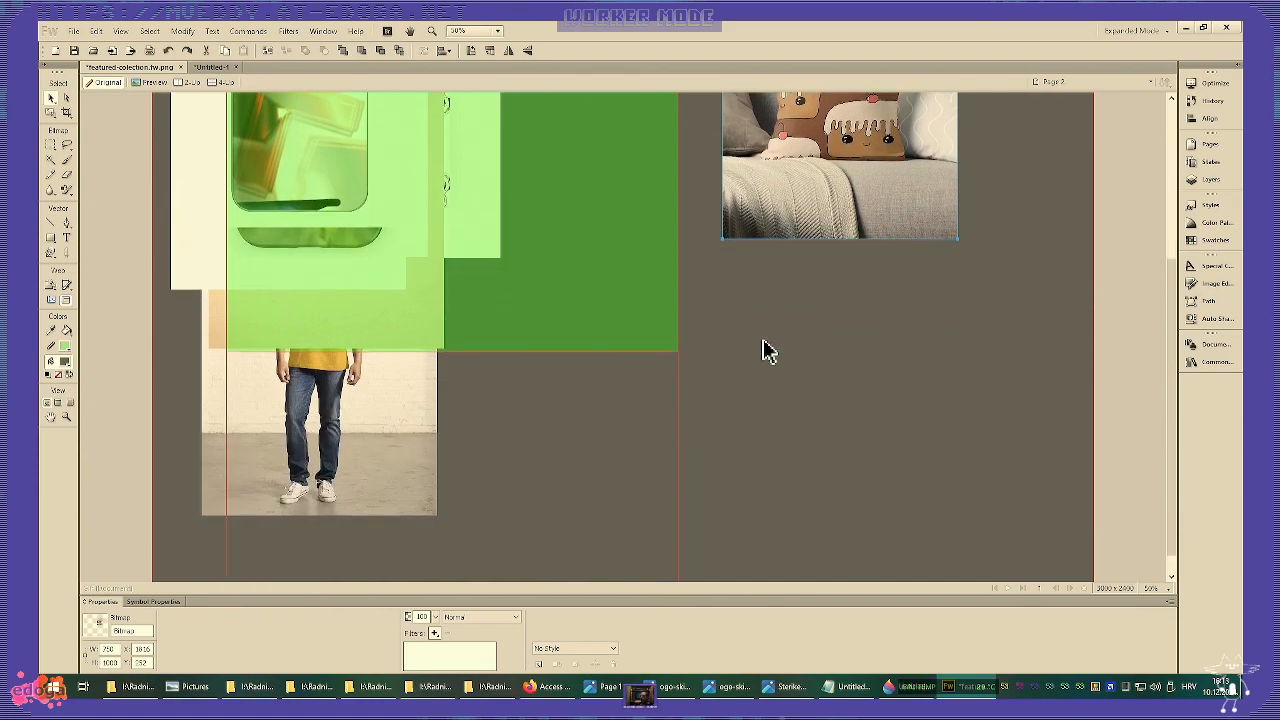
pyautogui.moveTo(340, 482); pyautogui.dragTo(967, 532)
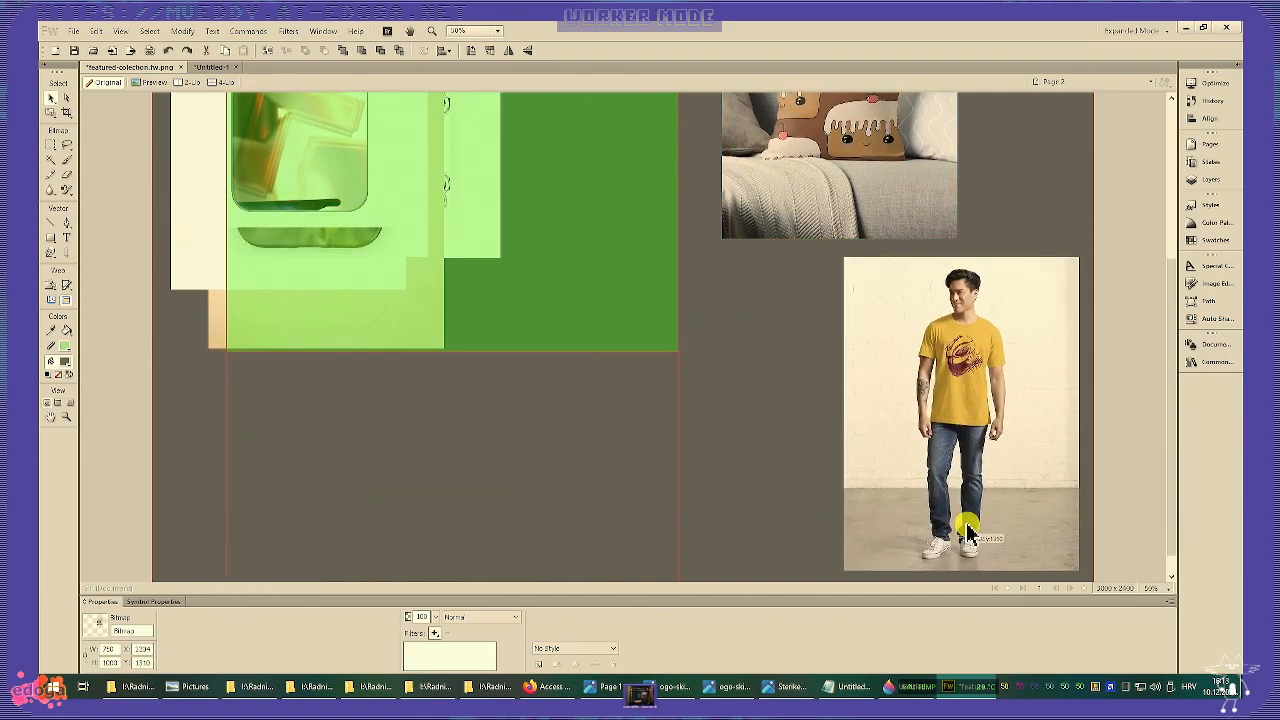
pyautogui.moveTo(193, 238); pyautogui.dragTo(629, 514)
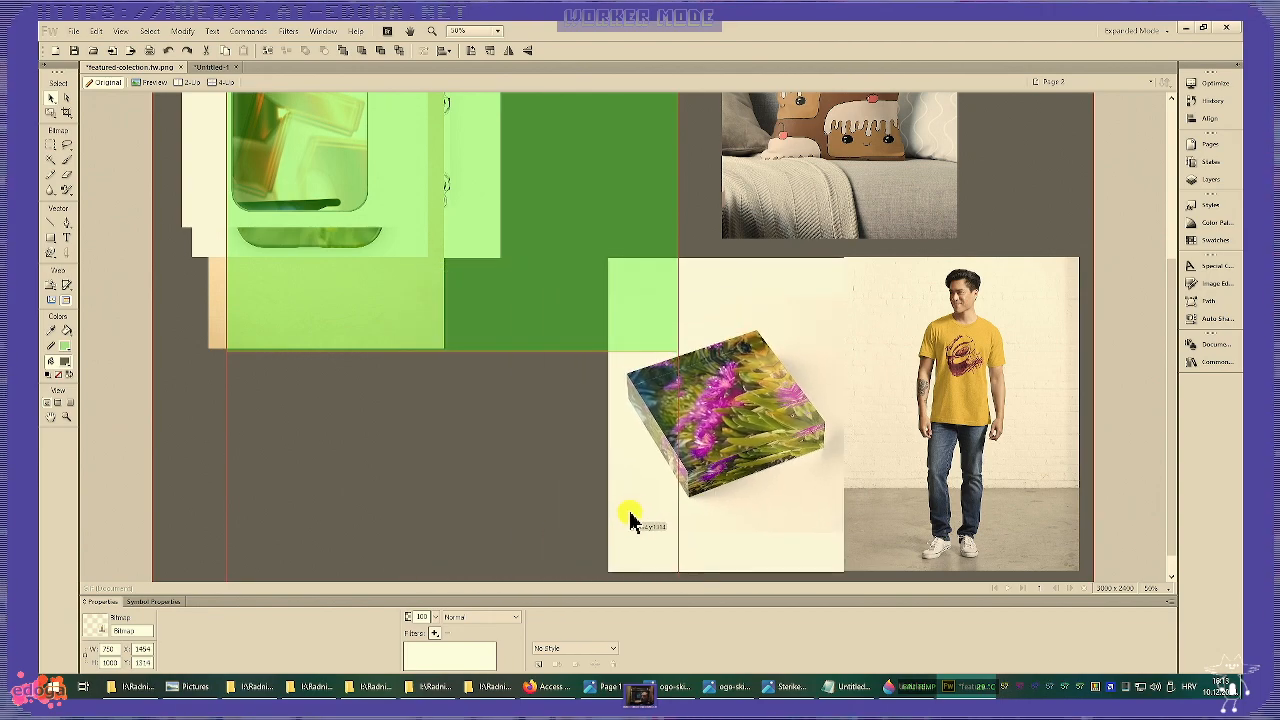
pyautogui.scroll(-1, 635, 509)
pyautogui.moveTo(709, 480); pyautogui.dragTo(716, 497)
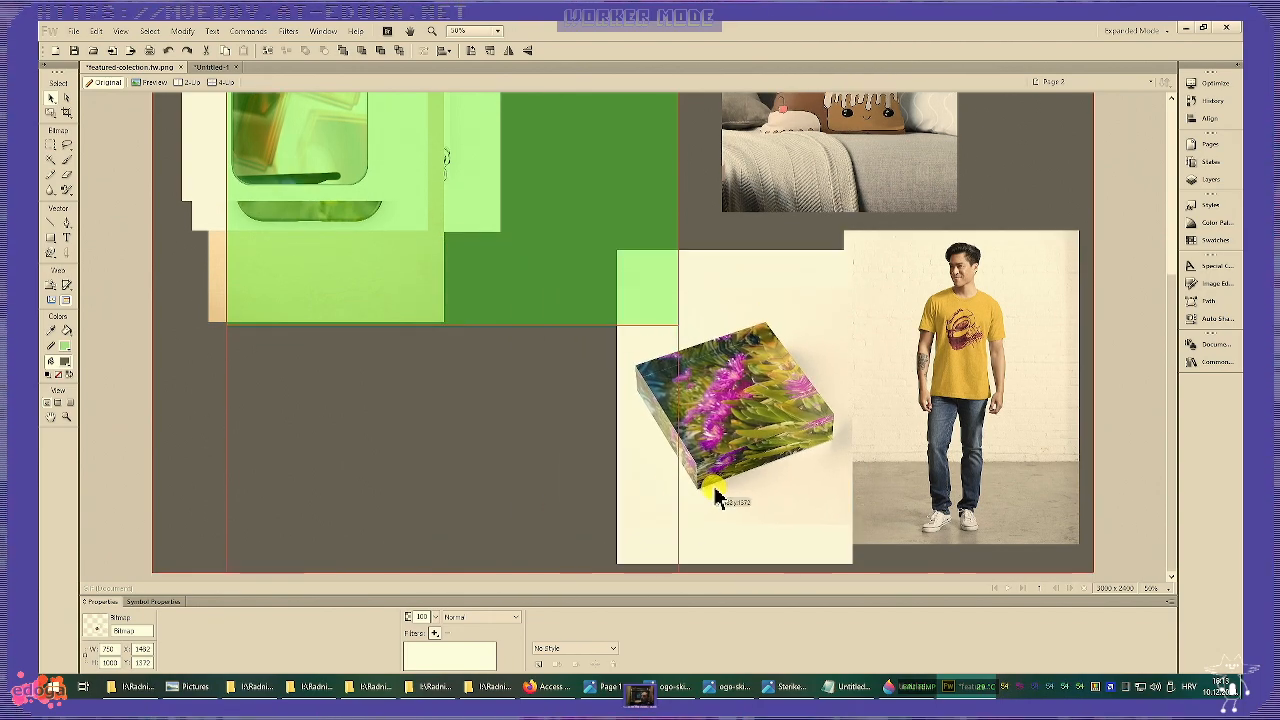
pyautogui.moveTo(934, 427); pyautogui.dragTo(943, 453)
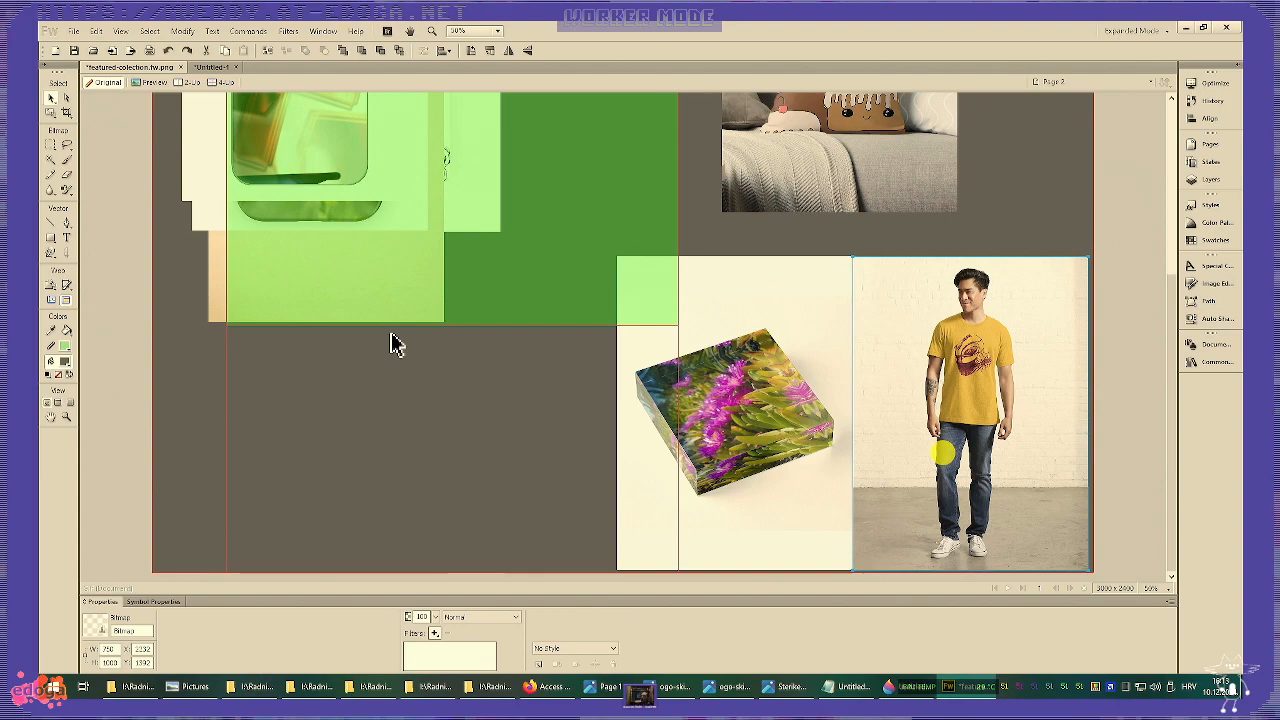
pyautogui.moveTo(209, 323); pyautogui.dragTo(597, 515)
# - Move the green foreground image slice to the page's upper left corner at X 0, Y 0, and lock the Web Layer
pyautogui.scroll(5, 478, 480)
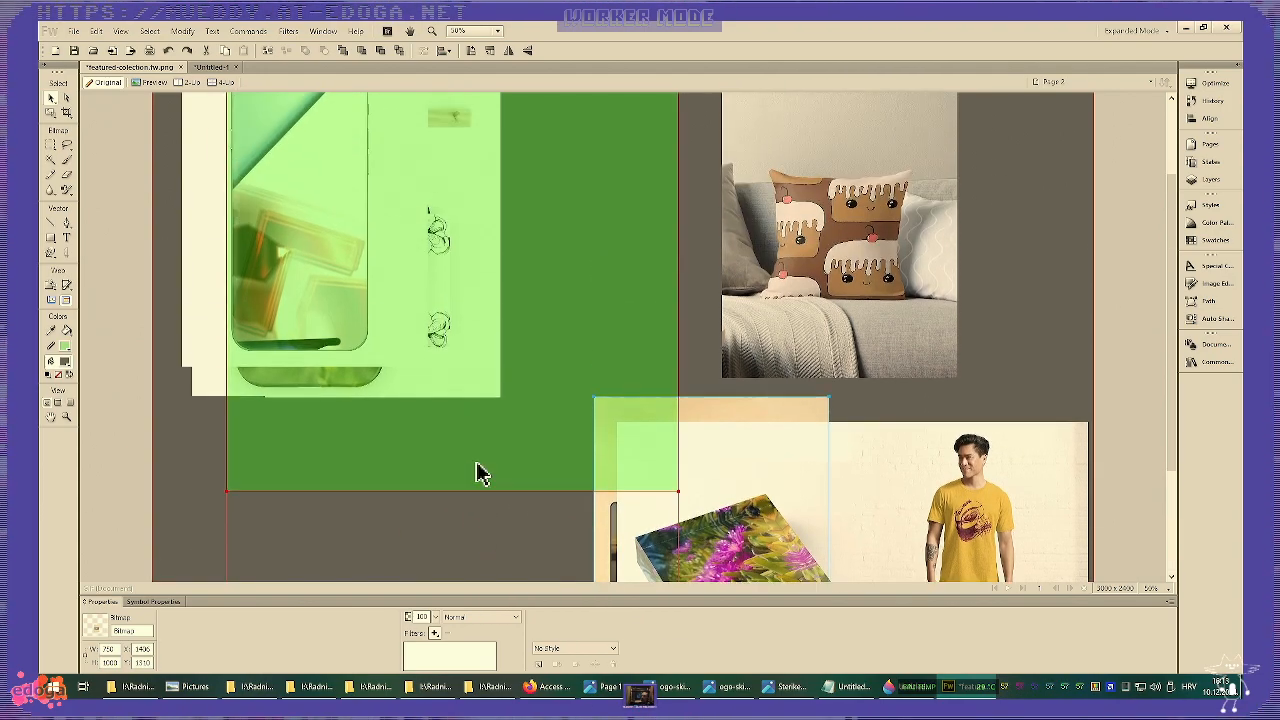
pyautogui.scroll(3, 478, 474)
pyautogui.moveTo(609, 434); pyautogui.dragTo(531, 378)
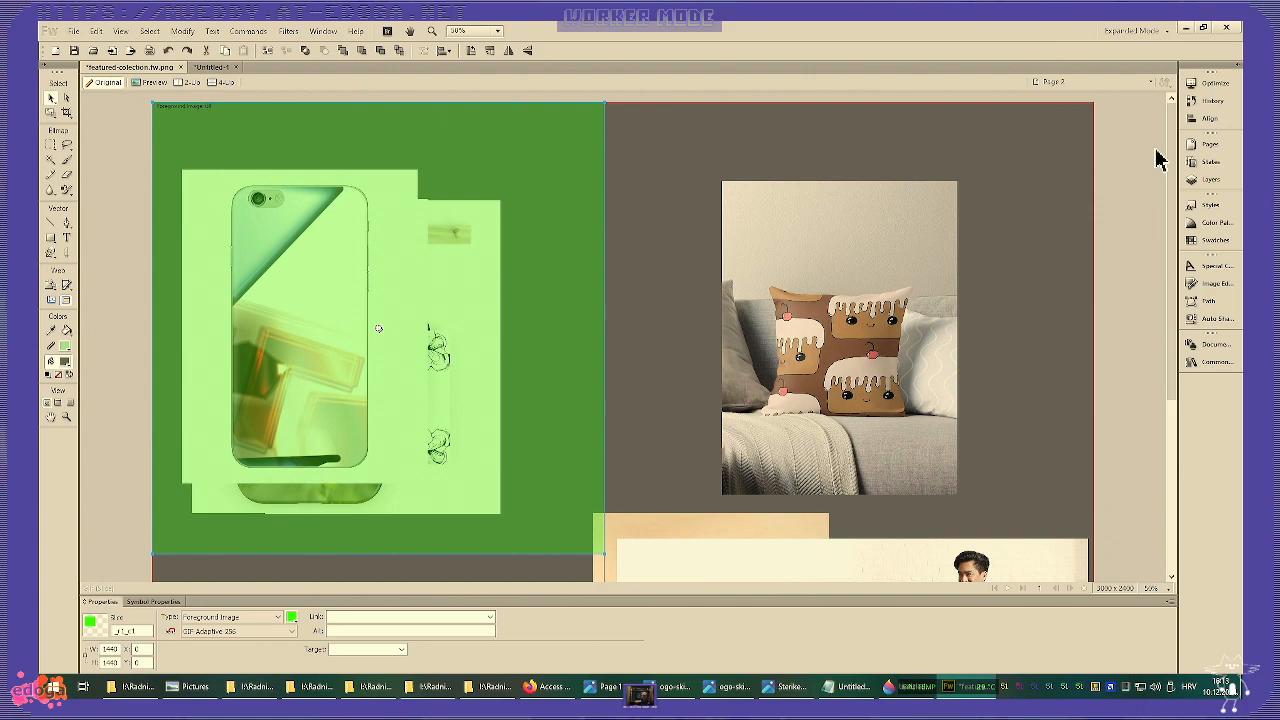
pyautogui.click(1208, 179)
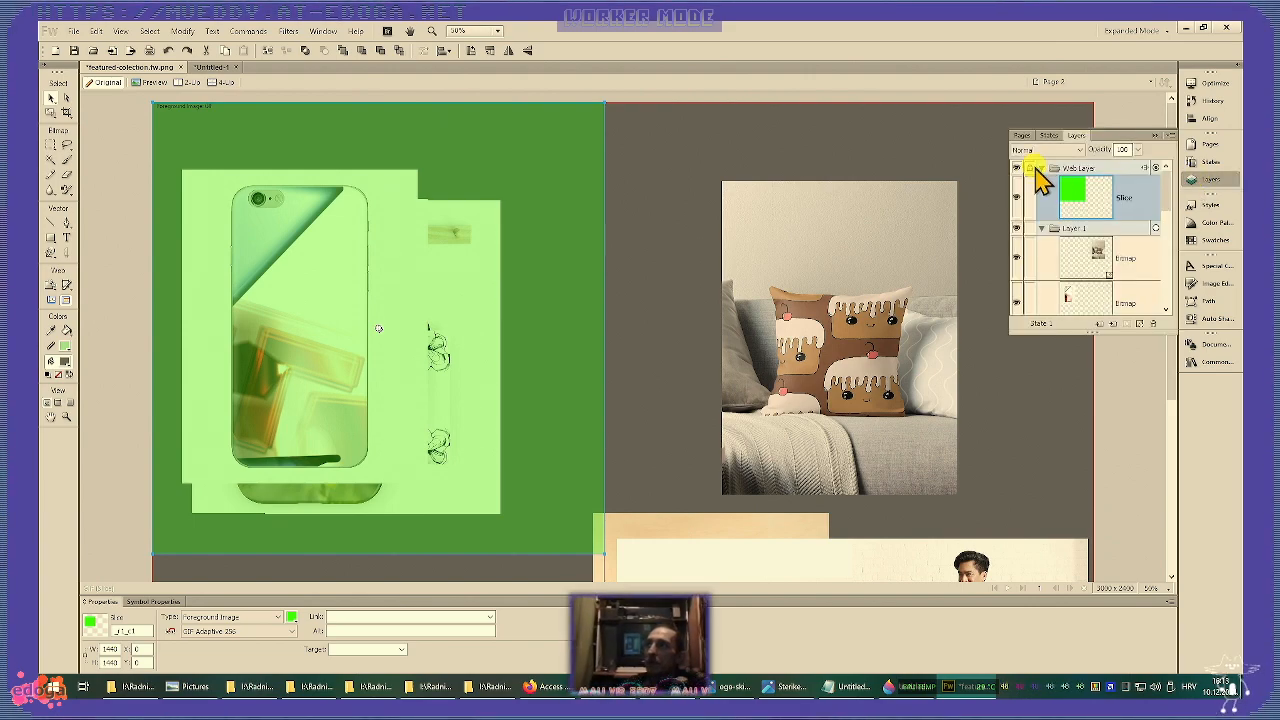
pyautogui.click(1033, 169)
# - Move the throw pillow image to the page's right edge above the T-shirt, and the iPhone Skin image directly left of it, at about X 1482, Y 298
pyautogui.moveTo(408, 386); pyautogui.dragTo(749, 337)
pyautogui.moveTo(931, 337); pyautogui.dragTo(1040, 380)
pyautogui.moveTo(700, 290); pyautogui.dragTo(790, 368)
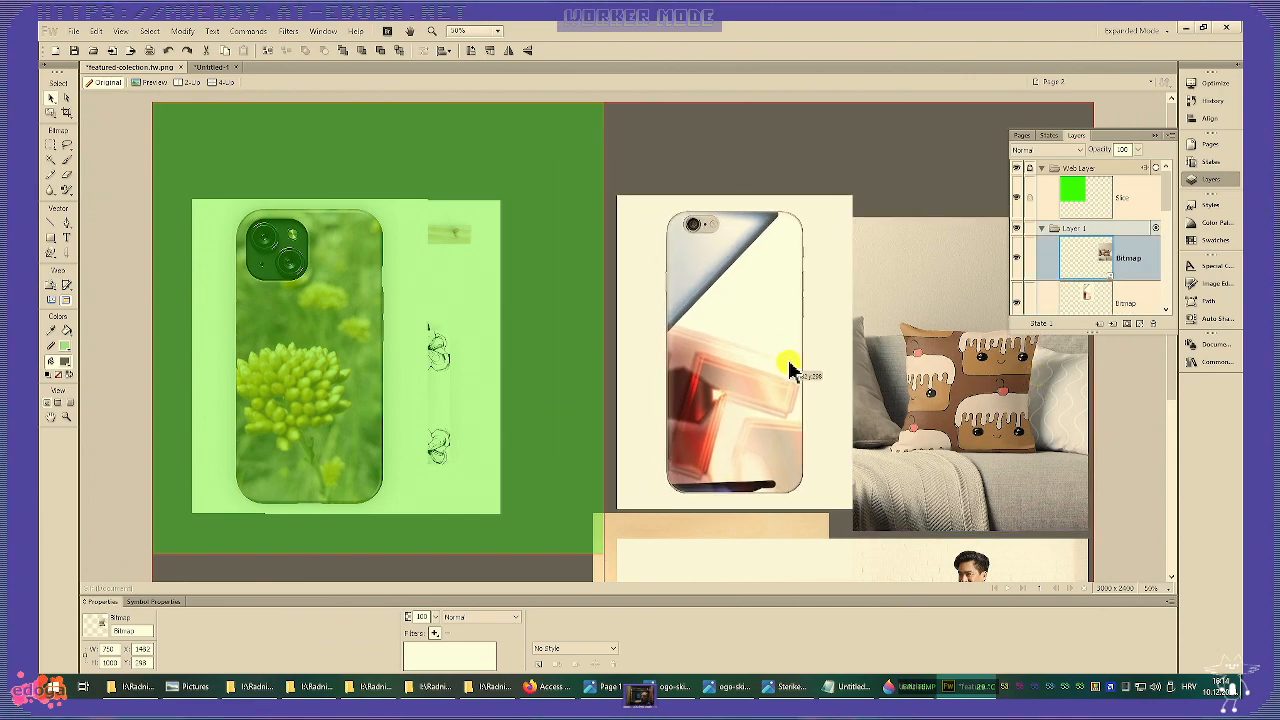
# - Move the mouse pad image to the bottom of the page directly left of the acrylic block, at X 732, Y 1392
pyautogui.click(666, 528)
pyautogui.scroll(-3, 689, 531)
pyautogui.moveTo(611, 514); pyautogui.dragTo(457, 491)
pyautogui.scroll(-6, 475, 503)
pyautogui.moveTo(520, 460); pyautogui.dragTo(455, 497)
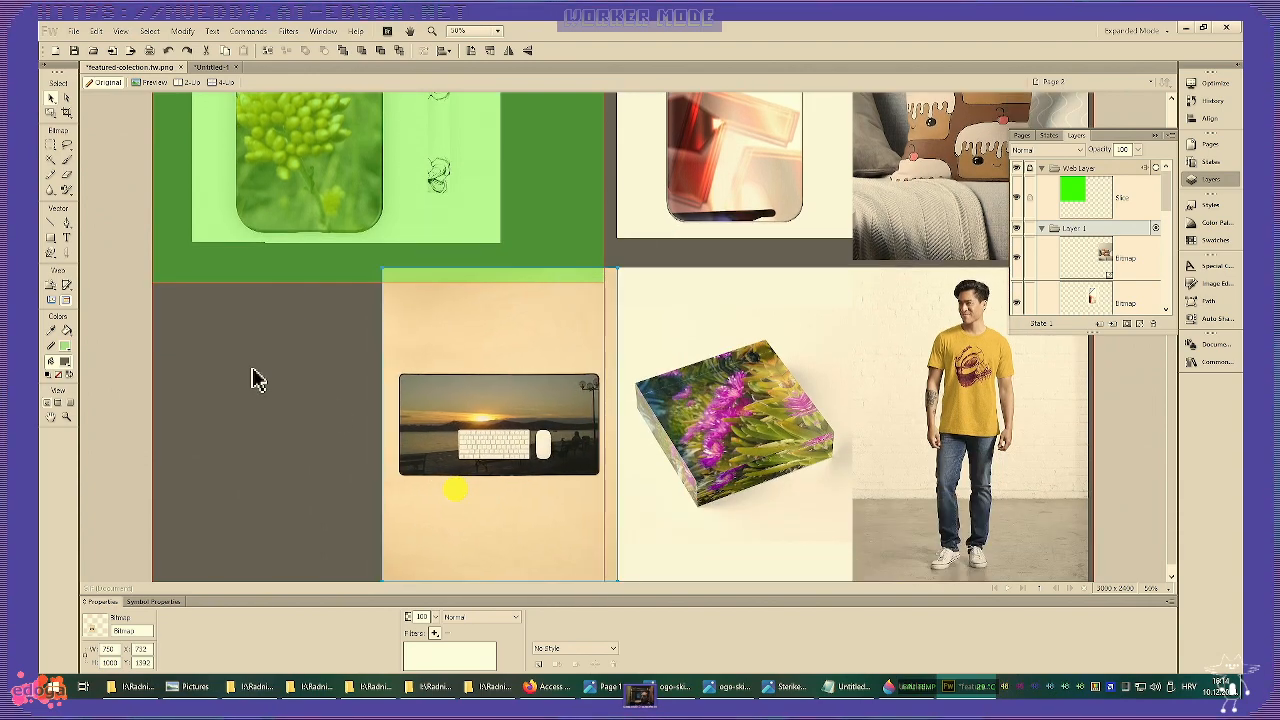
# - Move the golden flower iPhone Case image into the page's lower left corner, directly left of the mouse pad image
pyautogui.scroll(2, 254, 374)
pyautogui.moveTo(309, 271); pyautogui.dragTo(280, 555)
pyautogui.scroll(-2, 366, 534)
pyautogui.moveTo(333, 465); pyautogui.dragTo(329, 494)
# - Move the tote bag image above the mouse pad and beside the iPhone Skin image, at about X 794, Y 446
pyautogui.scroll(2, 457, 394)
pyautogui.click(465, 278)
pyautogui.moveTo(465, 278); pyautogui.dragTo(580, 277)
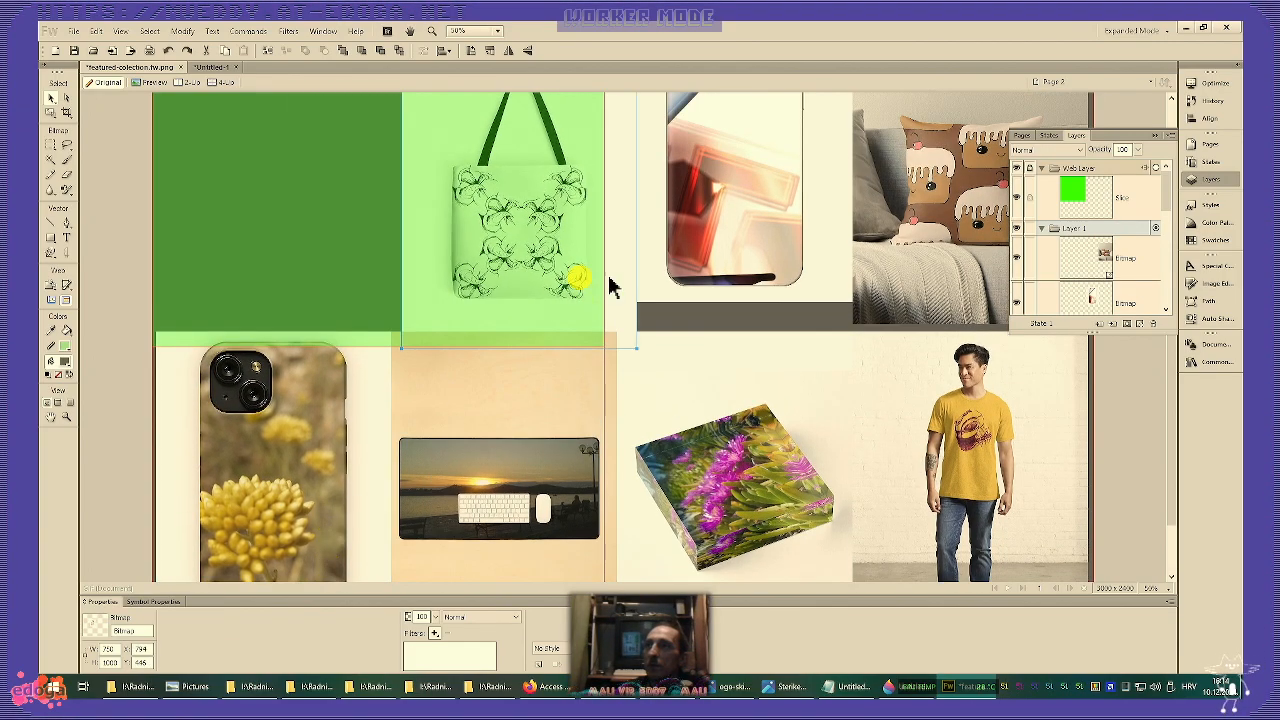
# - Select all seven product images and scale them down together proportionally to about 2559 px wide
pyautogui.scroll(4, 757, 171)
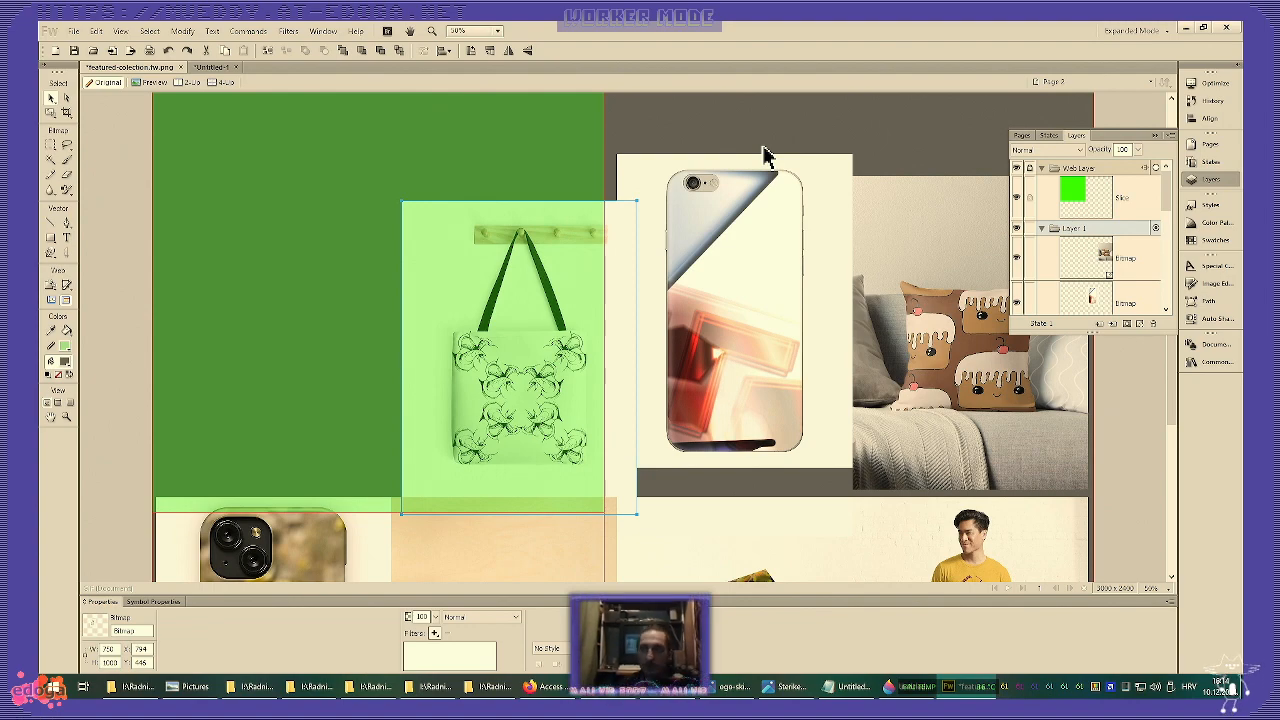
pyautogui.hotkey('ctrl', 'a')
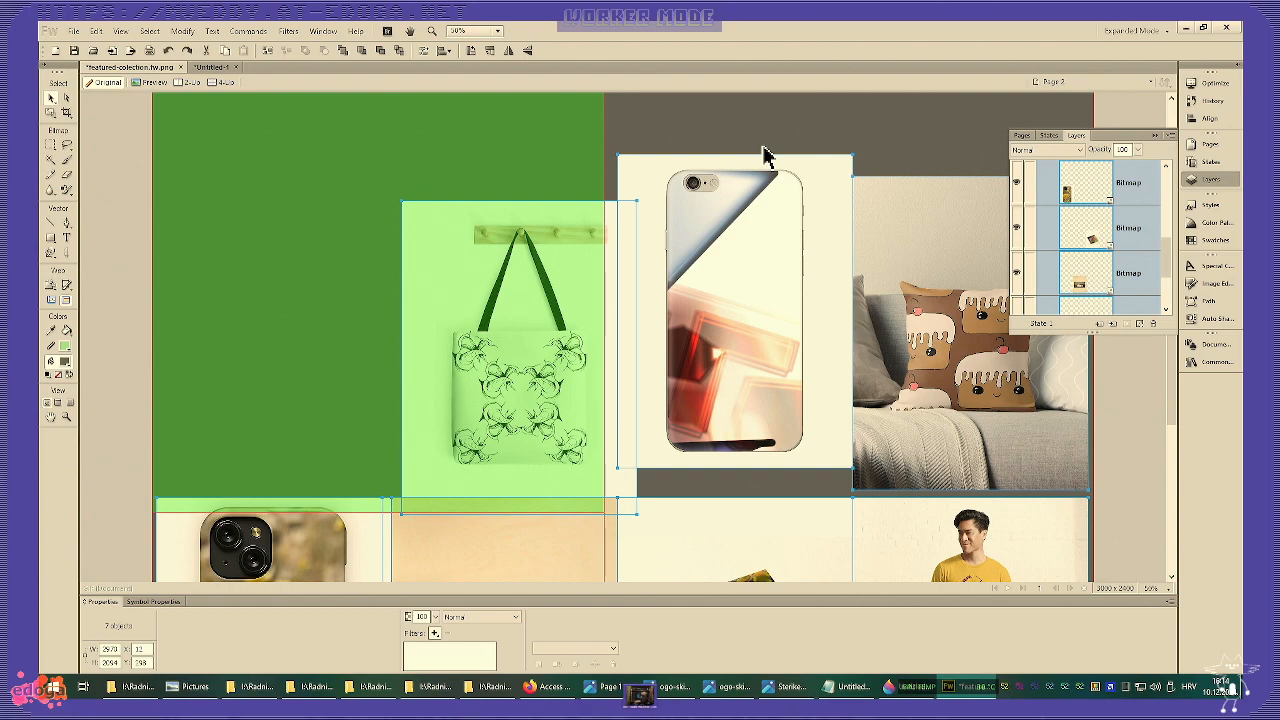
pyautogui.hotkey('ctrl', 't')
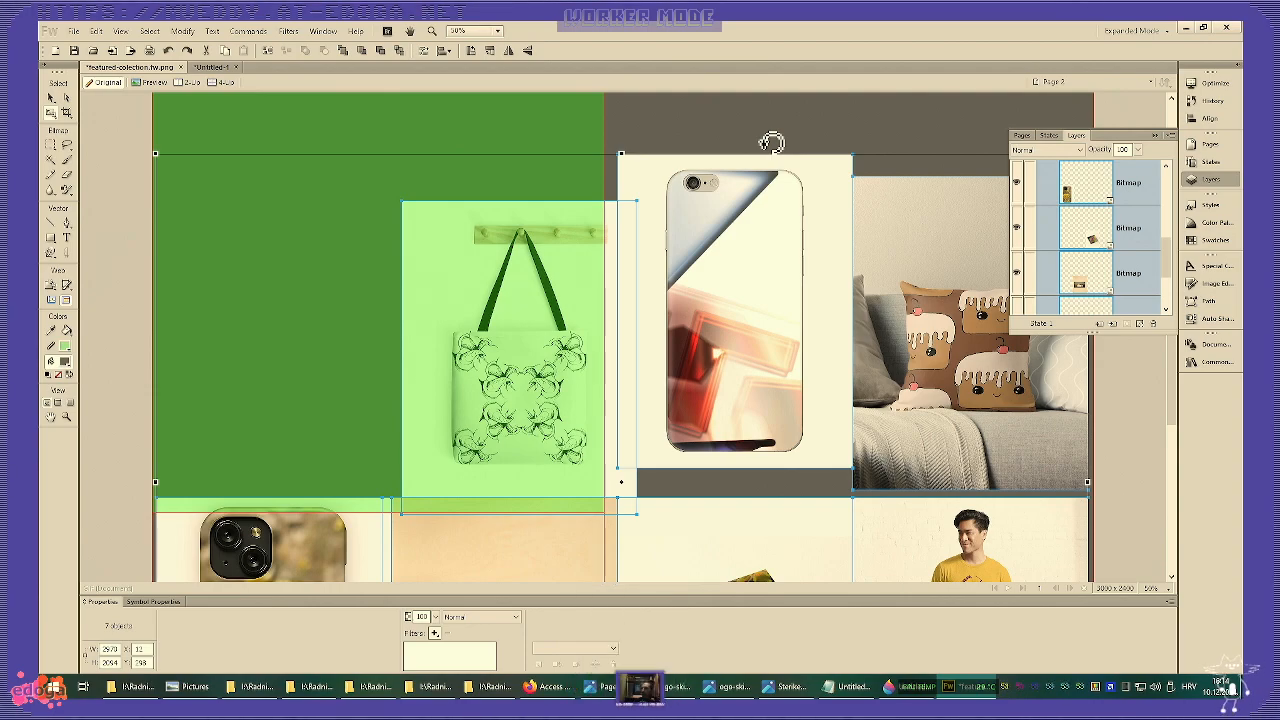
pyautogui.scroll(-5, 686, 357)
pyautogui.scroll(4, 640, 404)
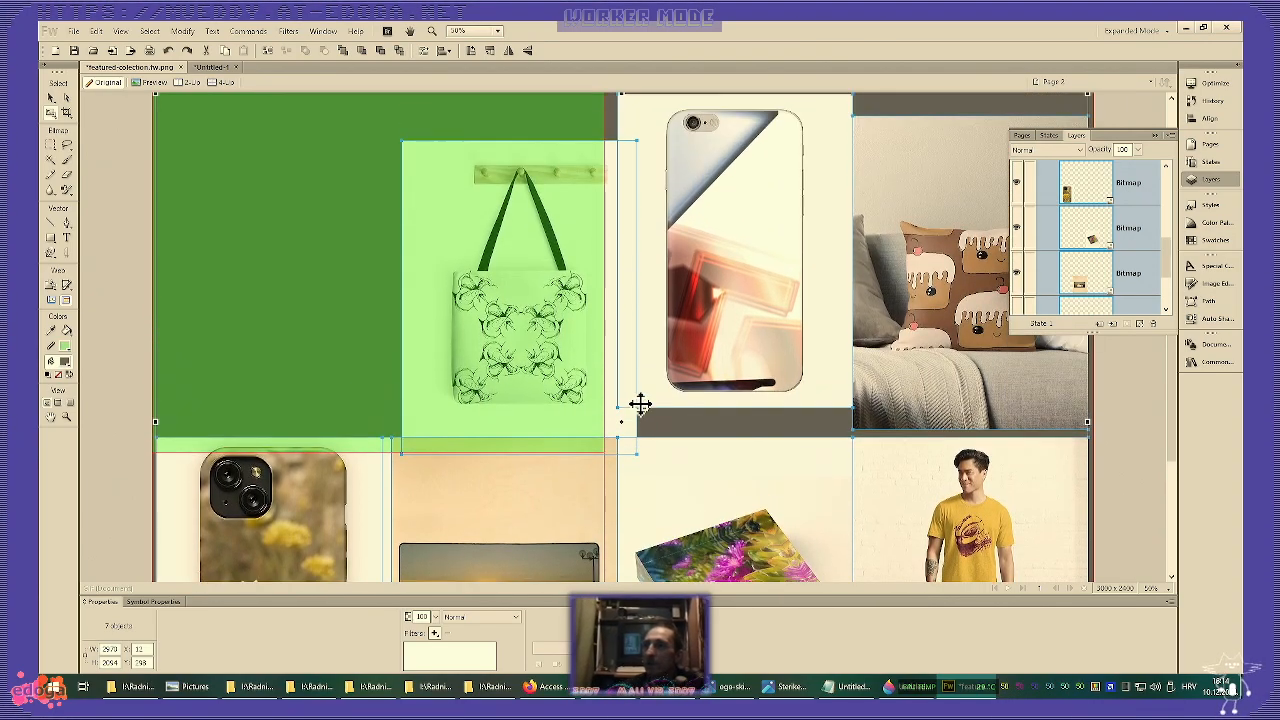
pyautogui.scroll(1, 163, 138)
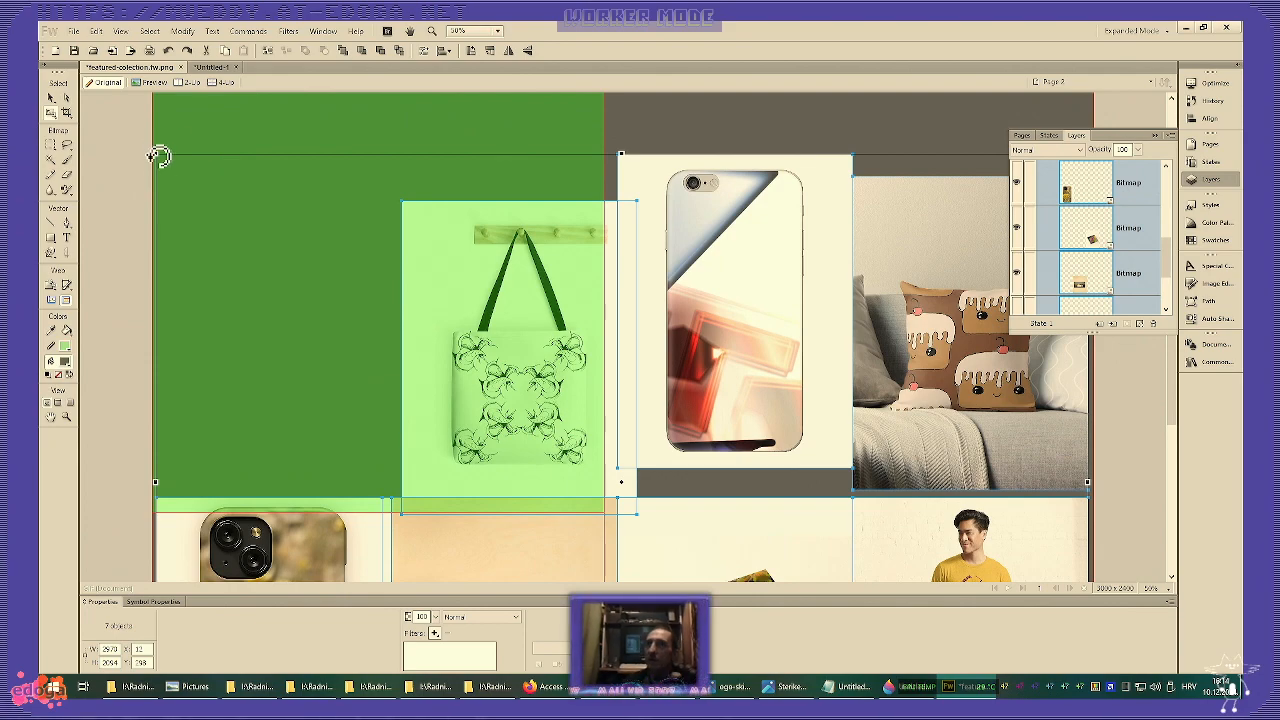
pyautogui.moveTo(150, 156); pyautogui.dragTo(271, 237)
# - Move the scaled group of images up and toward the page's left side, to about X -204
pyautogui.scroll(-3, 689, 366)
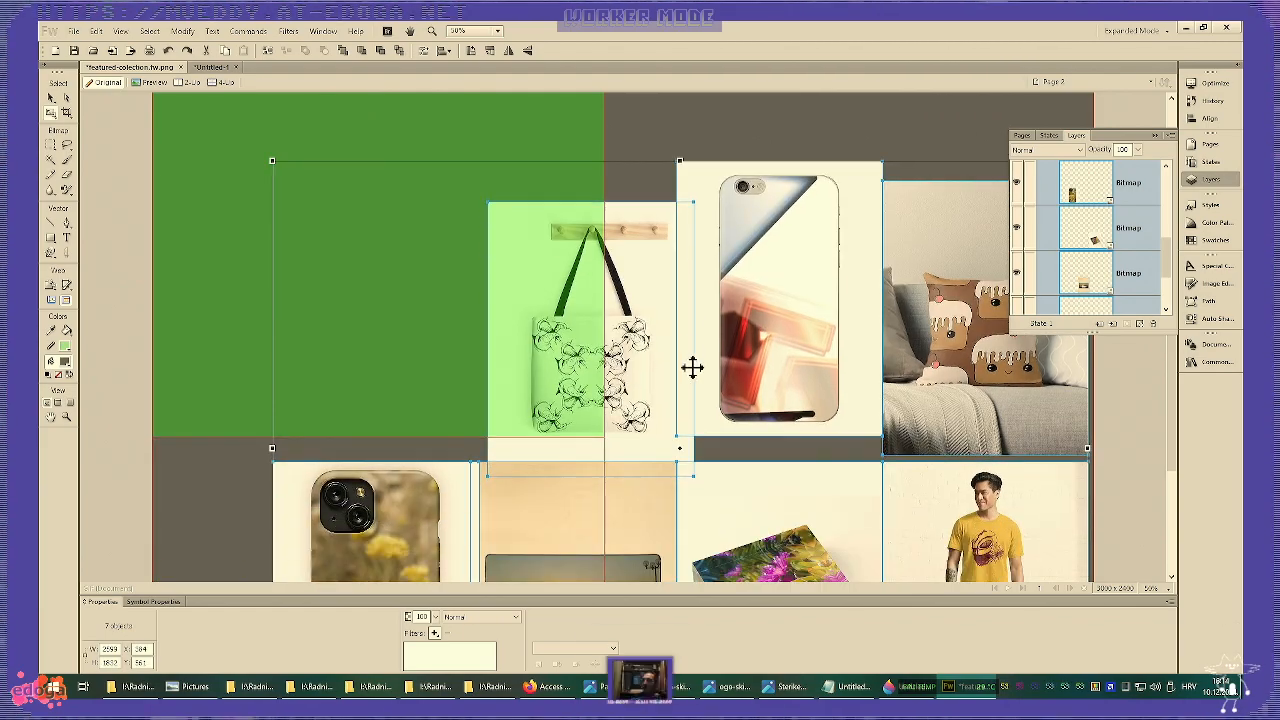
pyautogui.moveTo(793, 459); pyautogui.dragTo(610, 350)
pyautogui.scroll(2, 603, 370)
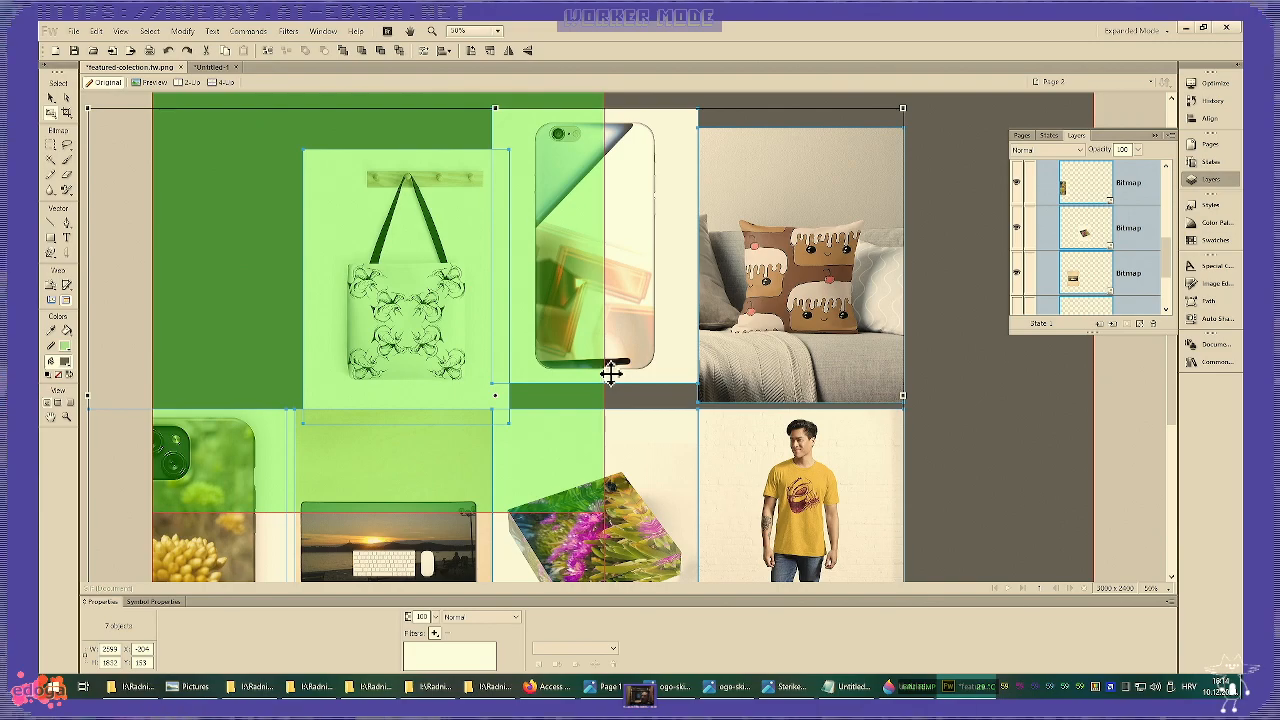
pyautogui.scroll(2, 593, 330)
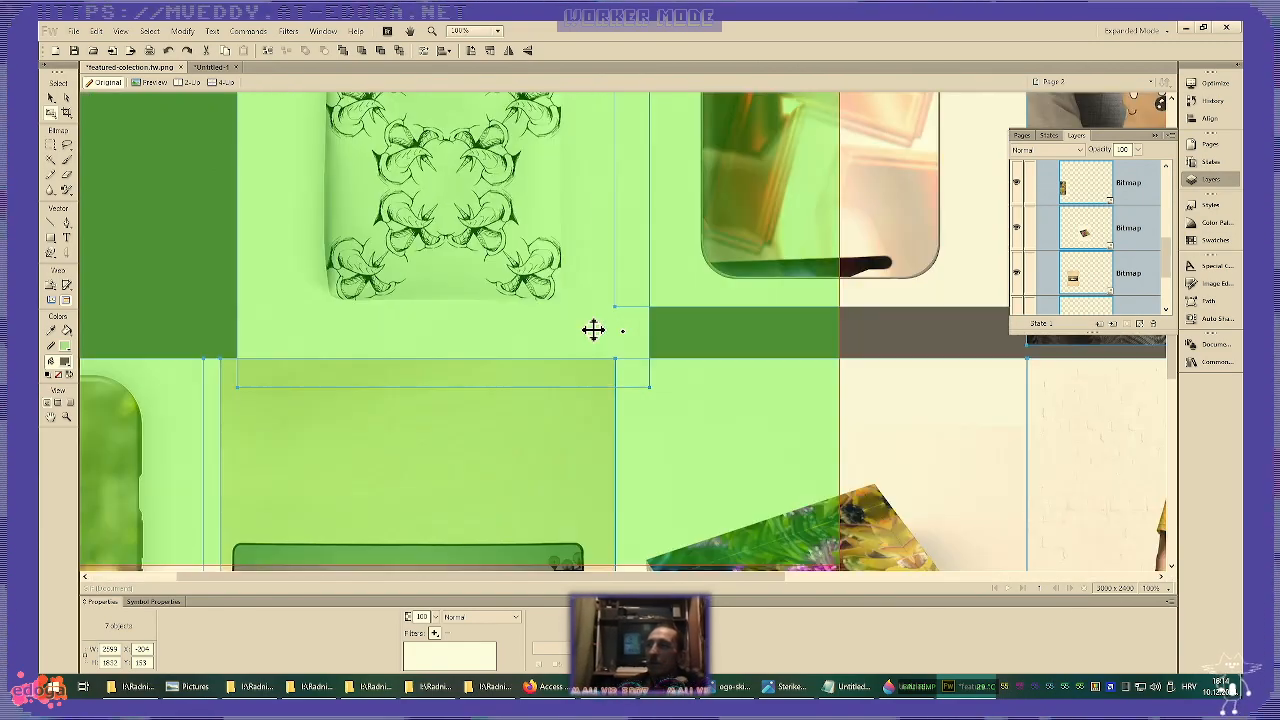
pyautogui.scroll(3, 573, 333)
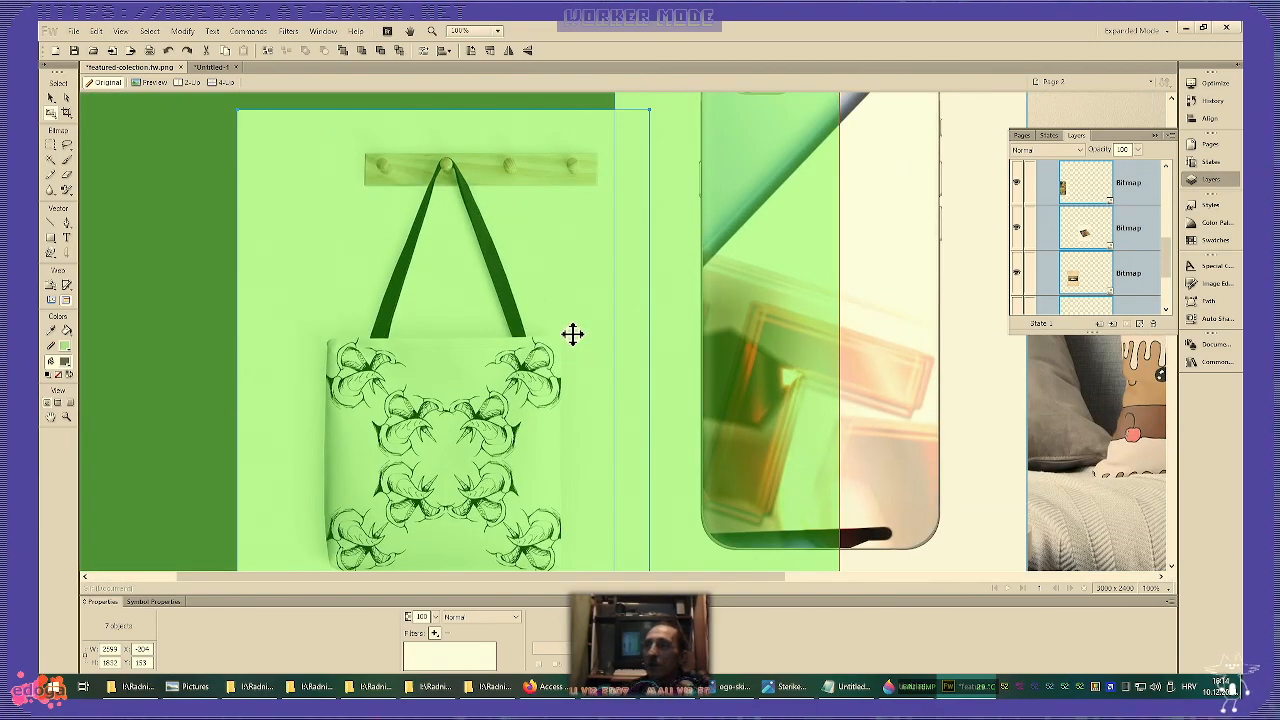
pyautogui.scroll(-1, 573, 333)
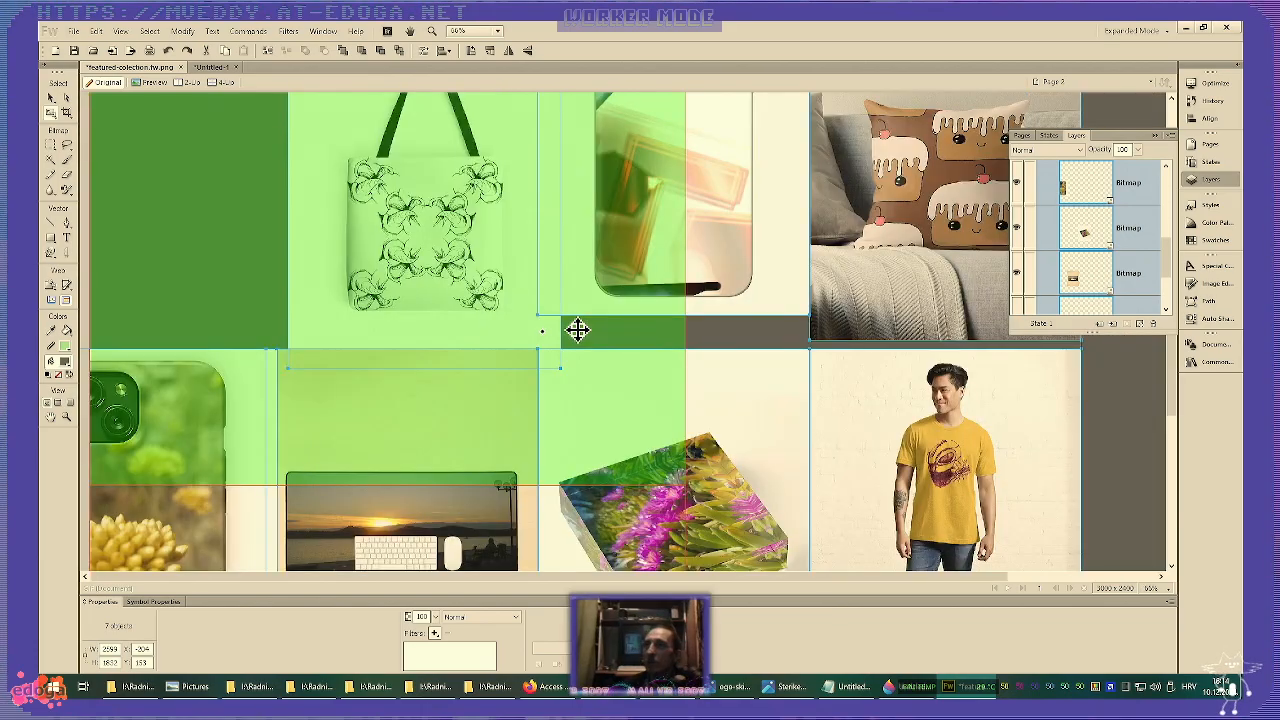
pyautogui.scroll(-1, 577, 330)
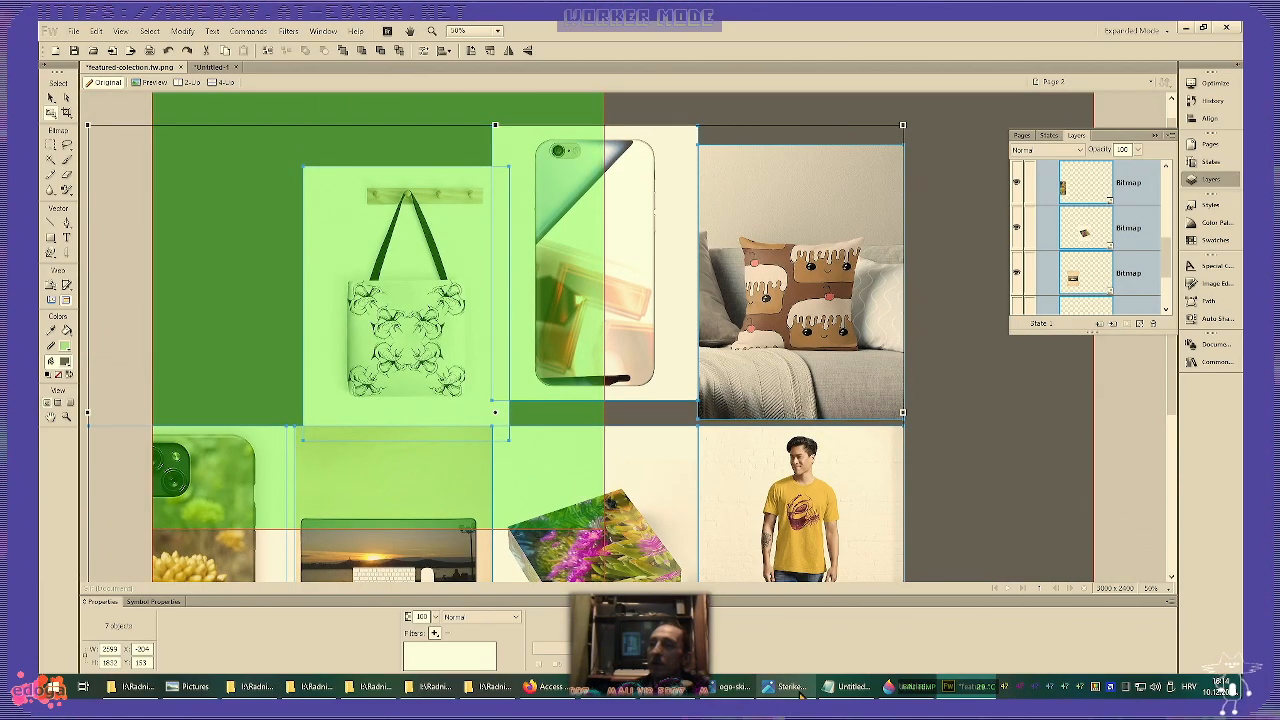
# - Switch to the Access Protocol Discover page in the browser and open the Duckylemon creator page from the NFT listing
pyautogui.click(552, 688)
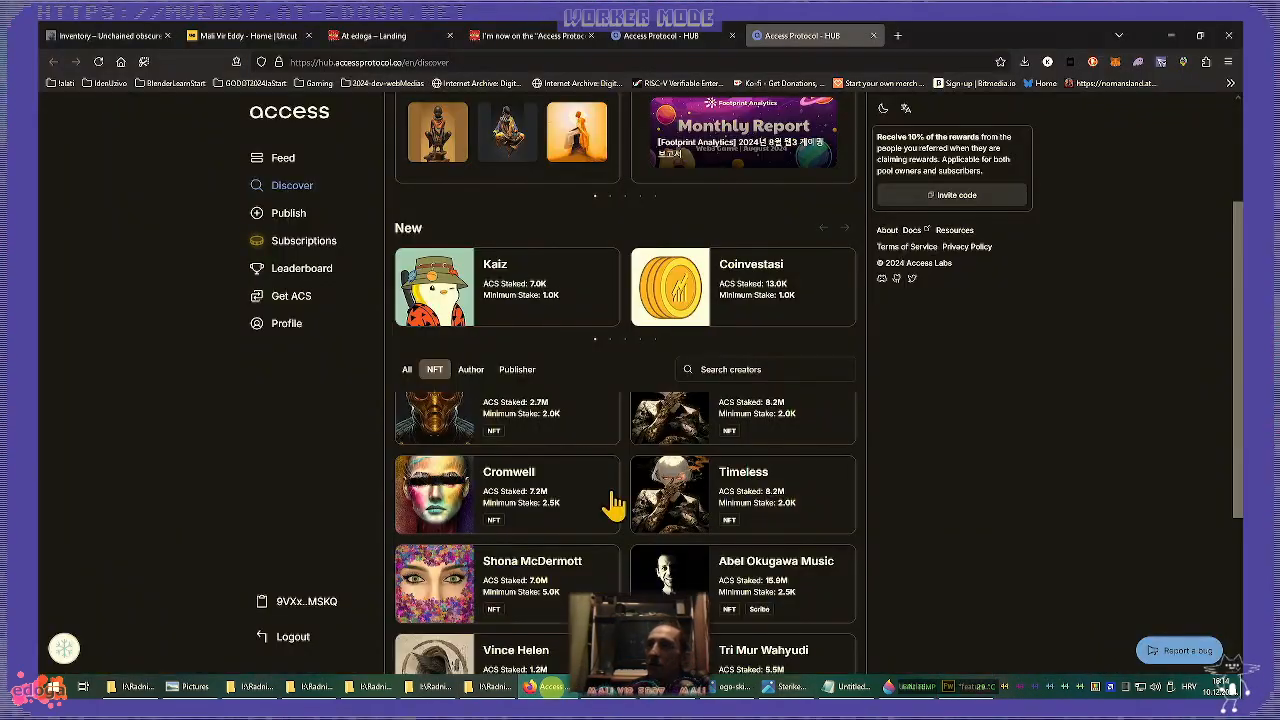
pyautogui.scroll(3, 613, 505)
pyautogui.click(705, 37)
pyautogui.click(787, 37)
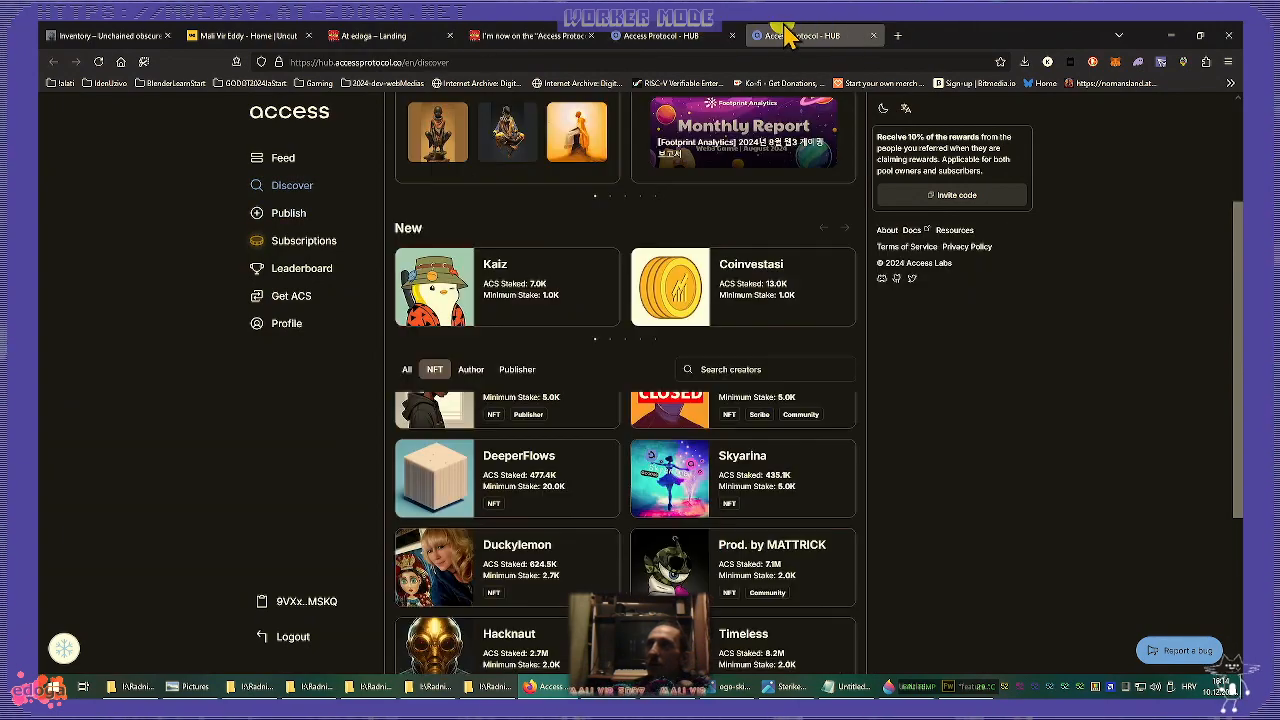
pyautogui.scroll(3, 809, 360)
pyautogui.scroll(-2, 789, 380)
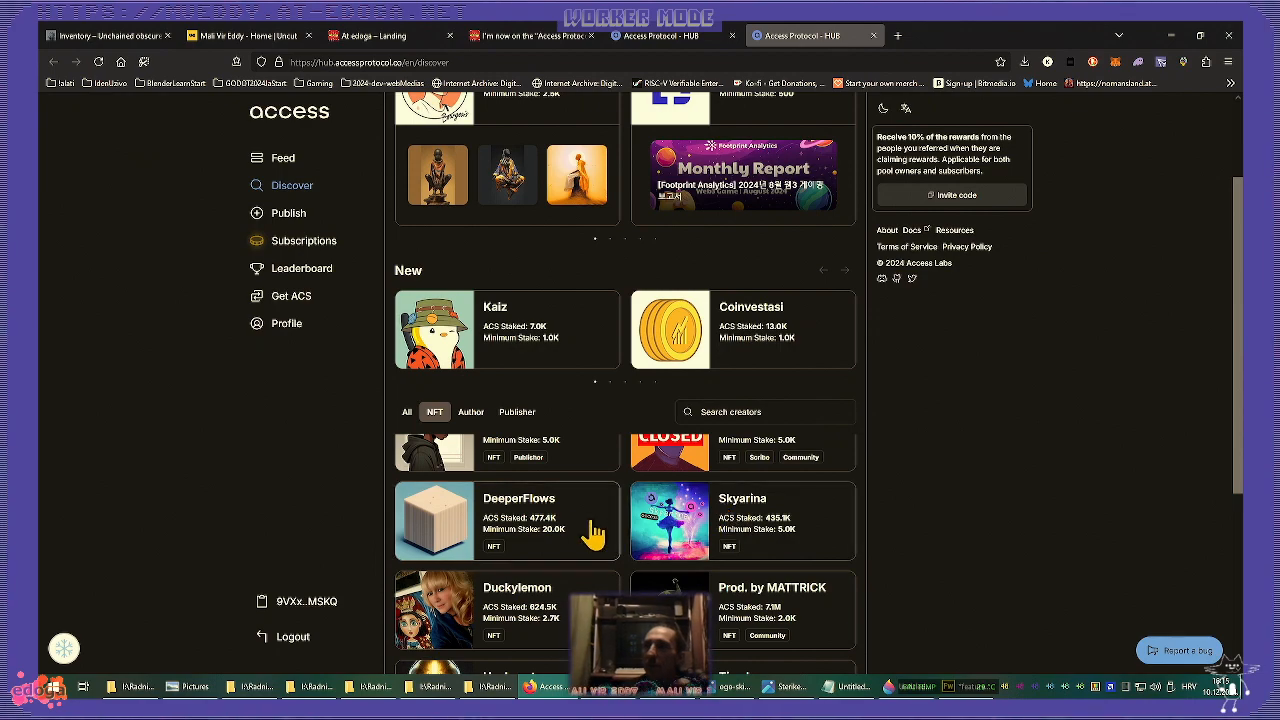
pyautogui.click(517, 588)
pyautogui.click(674, 476)
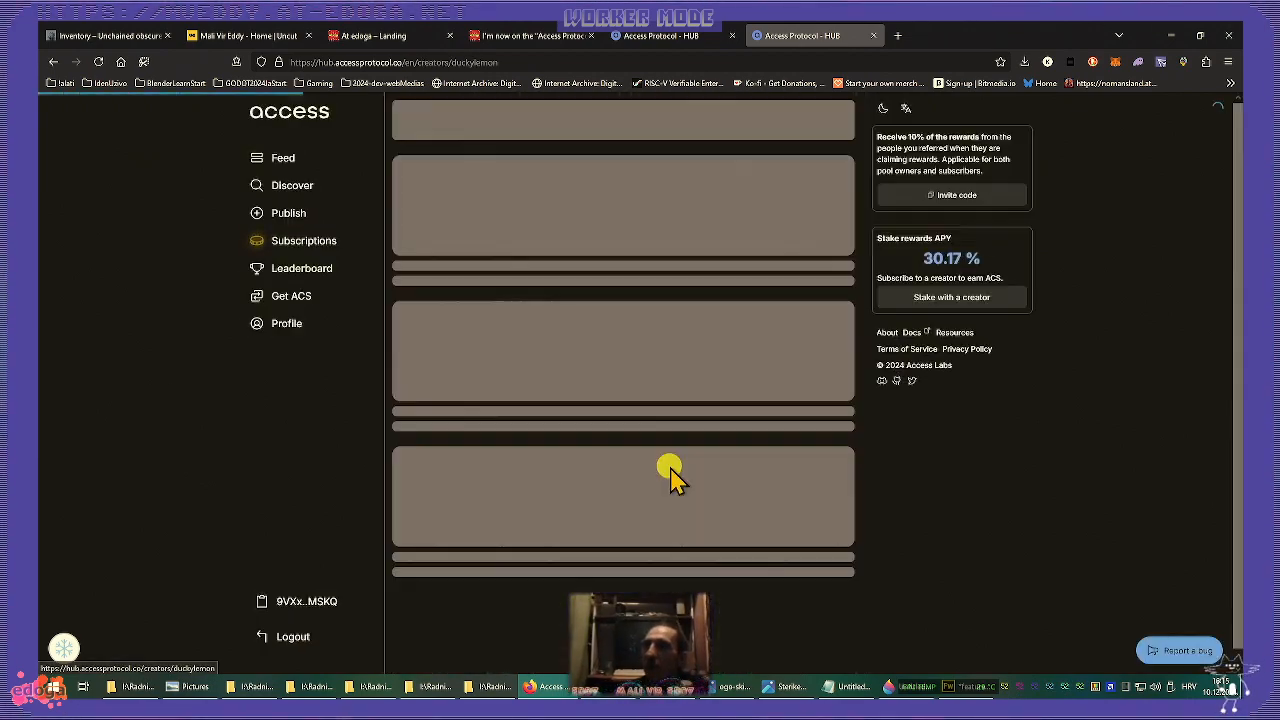
# - Show Duckylemon's collections and open the Globetrotter collection
pyautogui.scroll(-2, 662, 340)
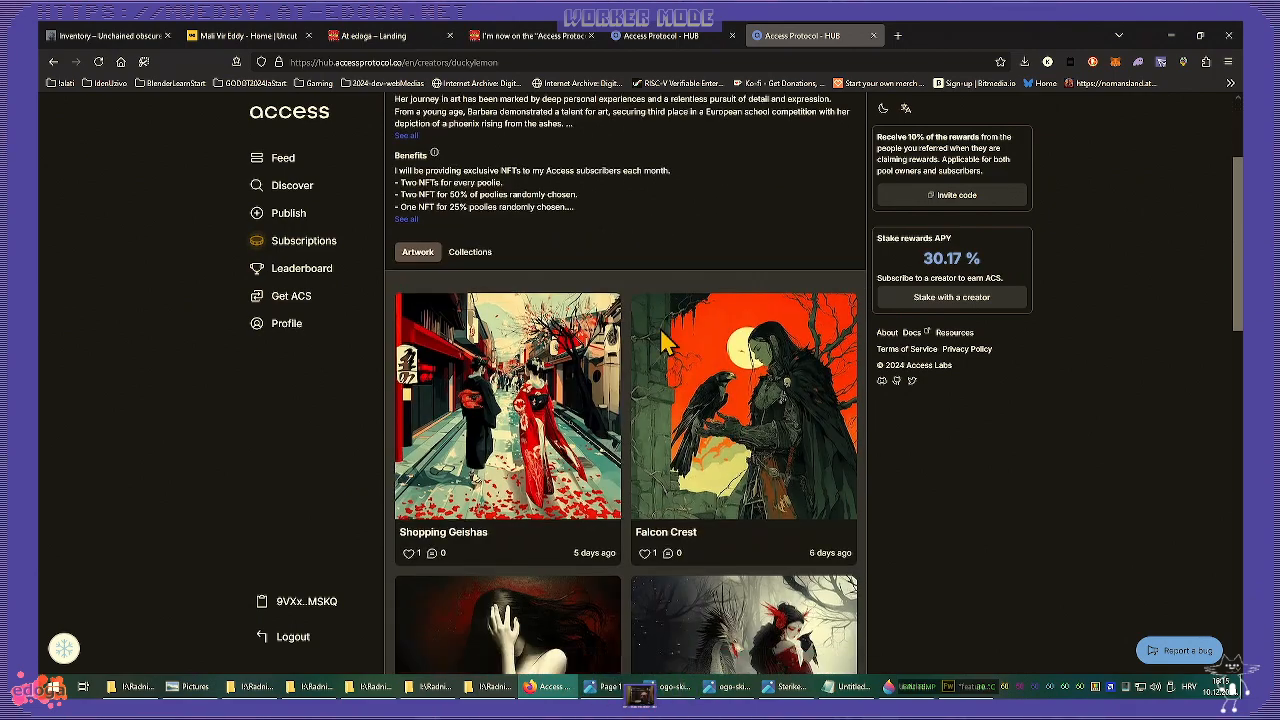
pyautogui.click(475, 252)
pyautogui.scroll(-1, 700, 380)
pyautogui.scroll(2, 751, 537)
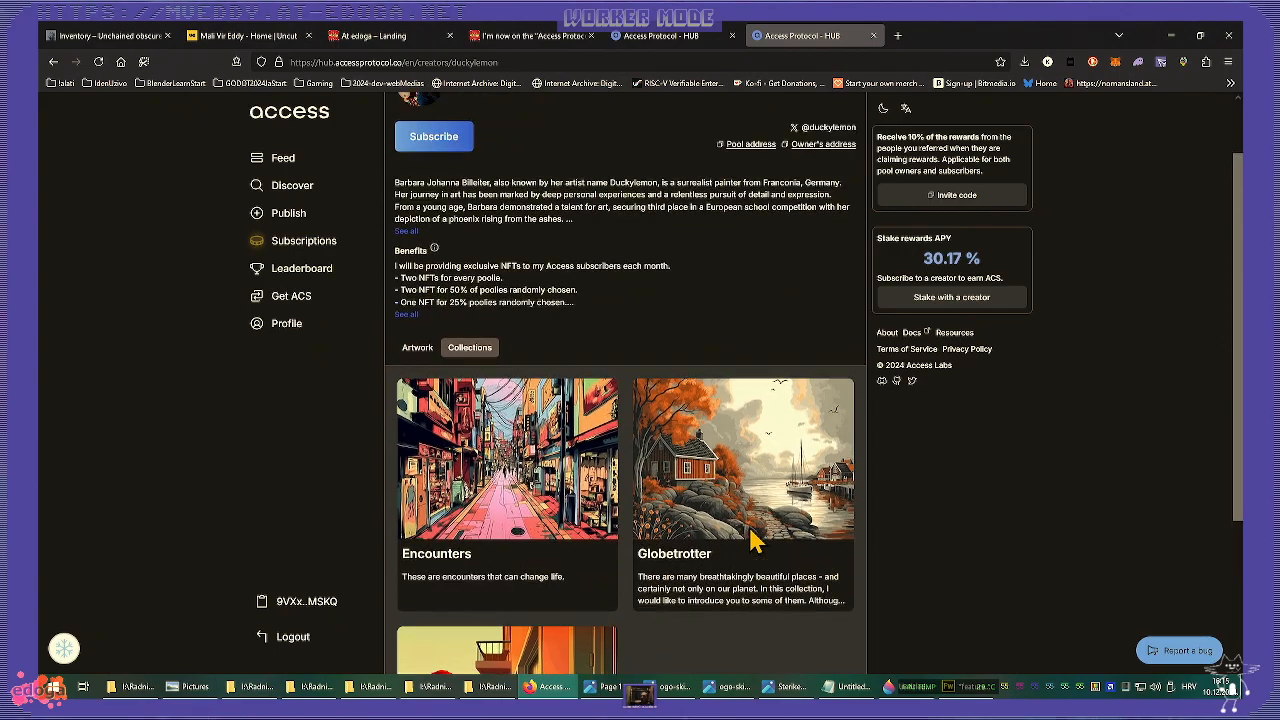
pyautogui.scroll(1, 745, 520)
pyautogui.click(853, 508)
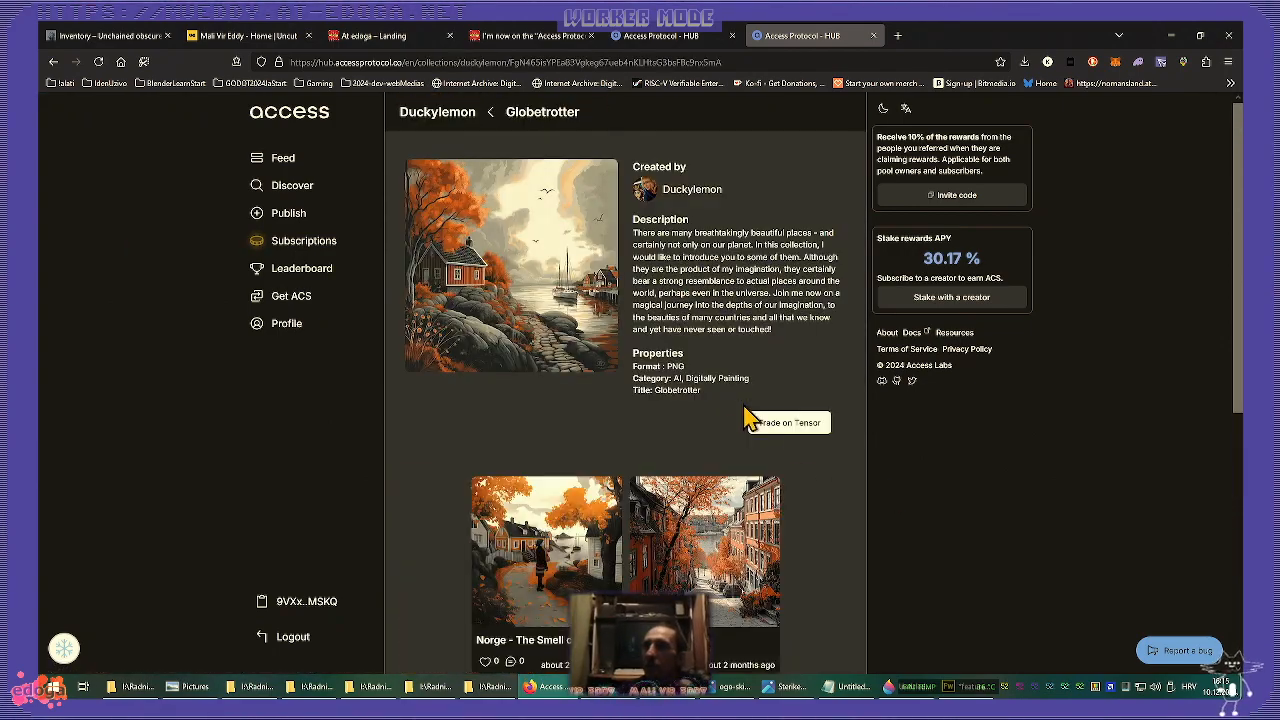
# - Take a screenshot of the Globetrotter collection's header block with artwork, description and properties, and copy it to the clipboard
pyautogui.scroll(-3, 723, 380)
pyautogui.scroll(3, 723, 380)
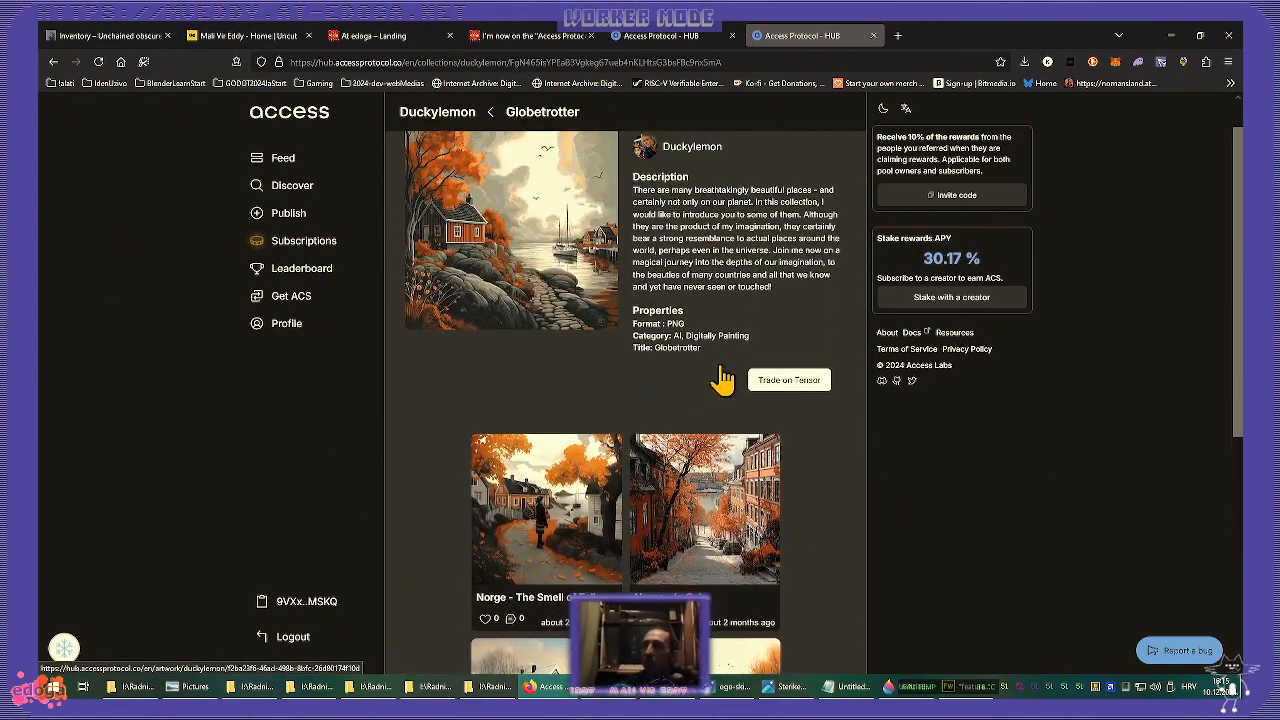
pyautogui.rightClick(564, 410)
pyautogui.click(620, 528)
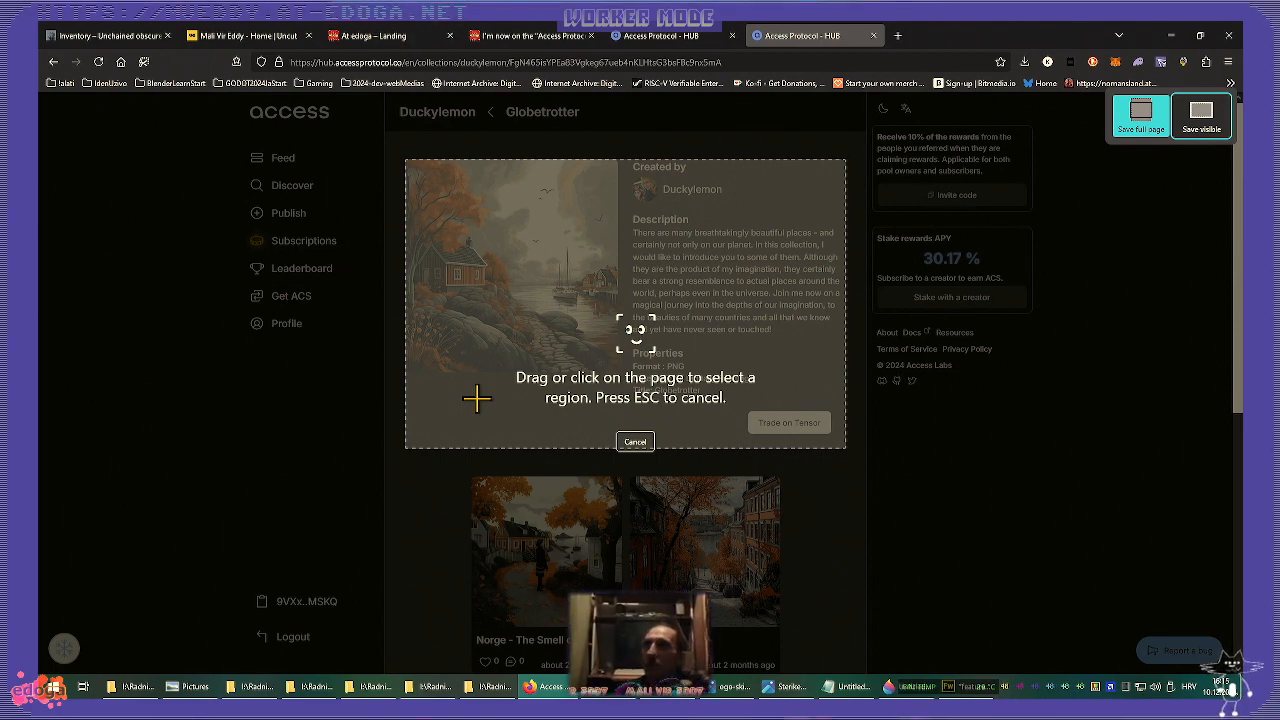
pyautogui.click(400, 451)
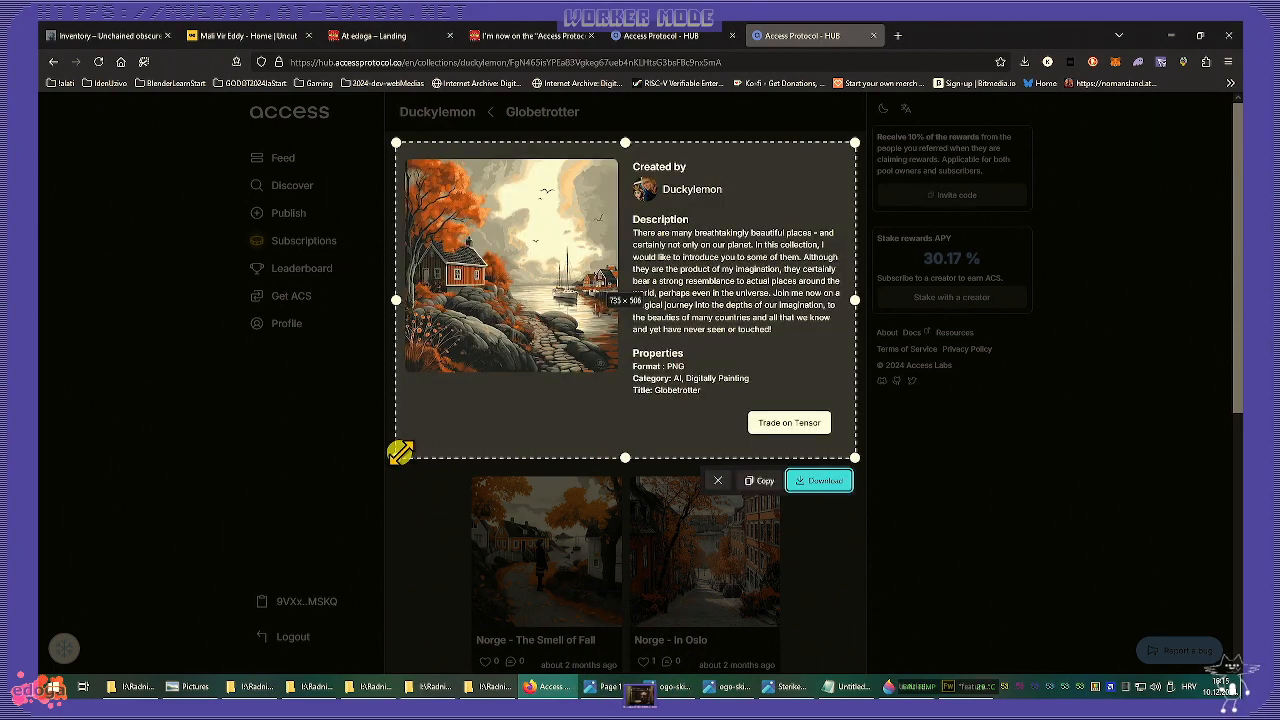
pyautogui.click(760, 483)
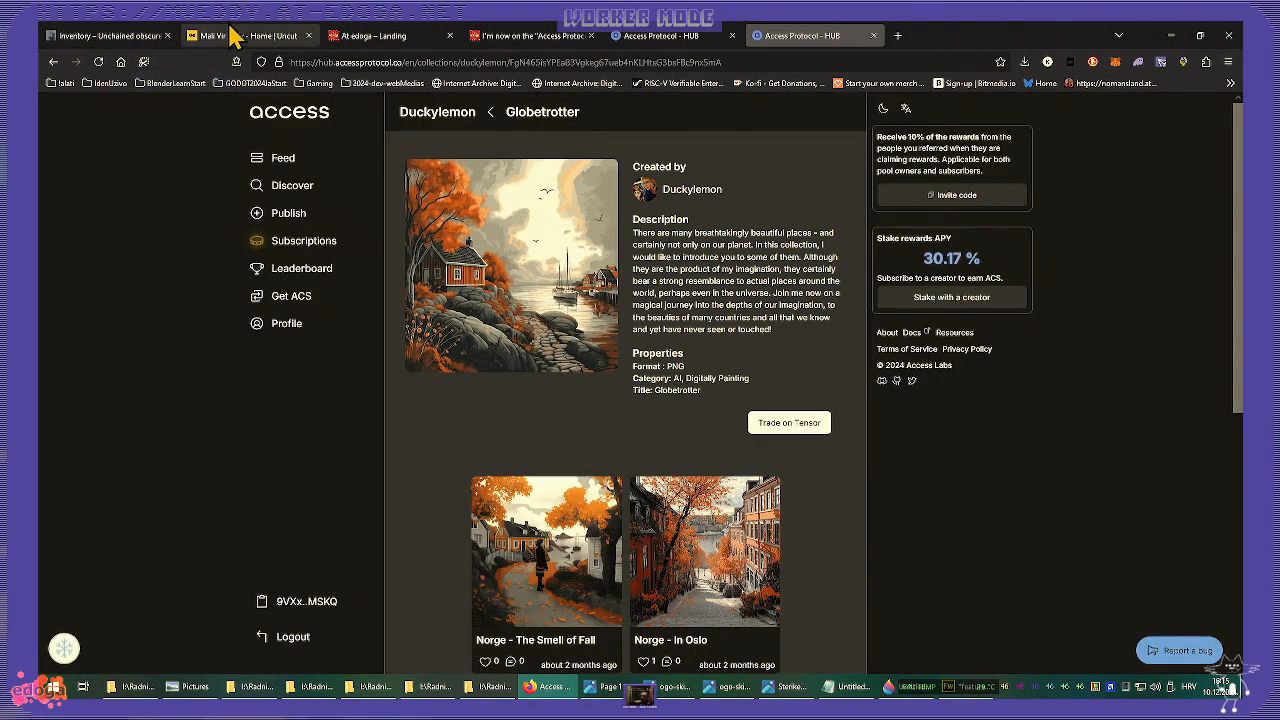
# - Return to Fireworks, paste the collection screenshot without resampling, and move it to the page's right side below the pillow
pyautogui.click(963, 688)
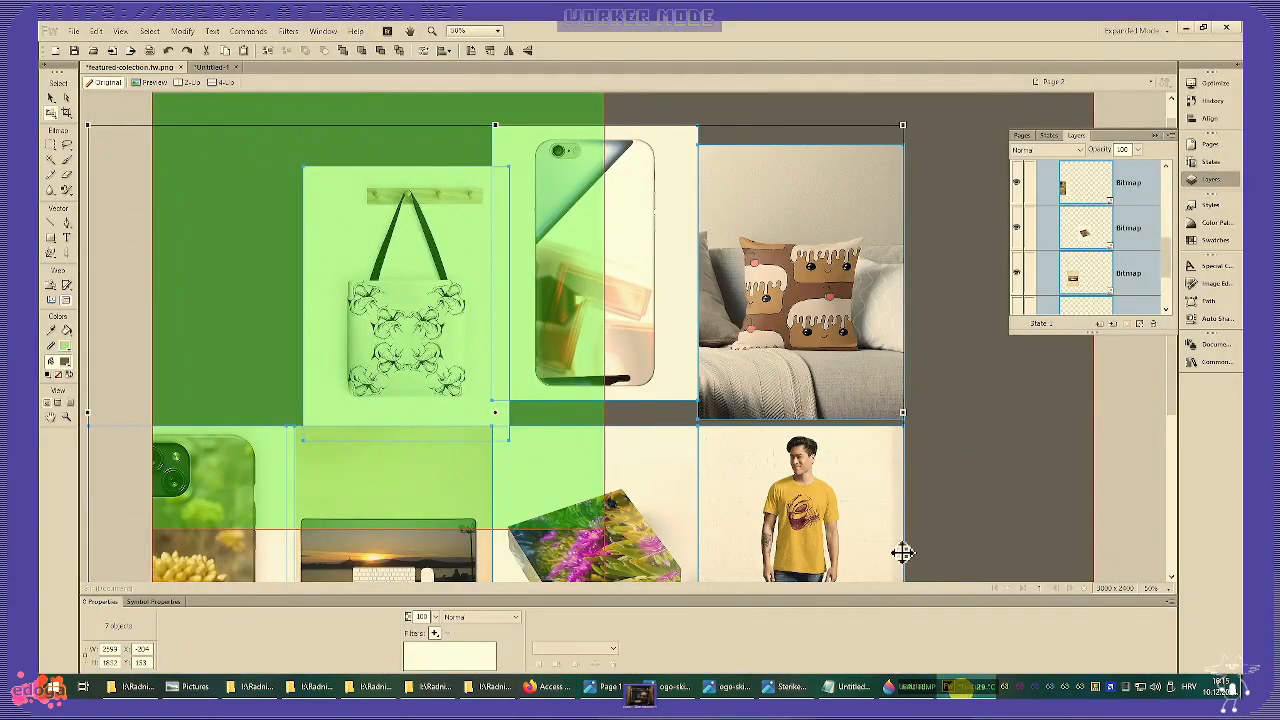
pyautogui.click(980, 405)
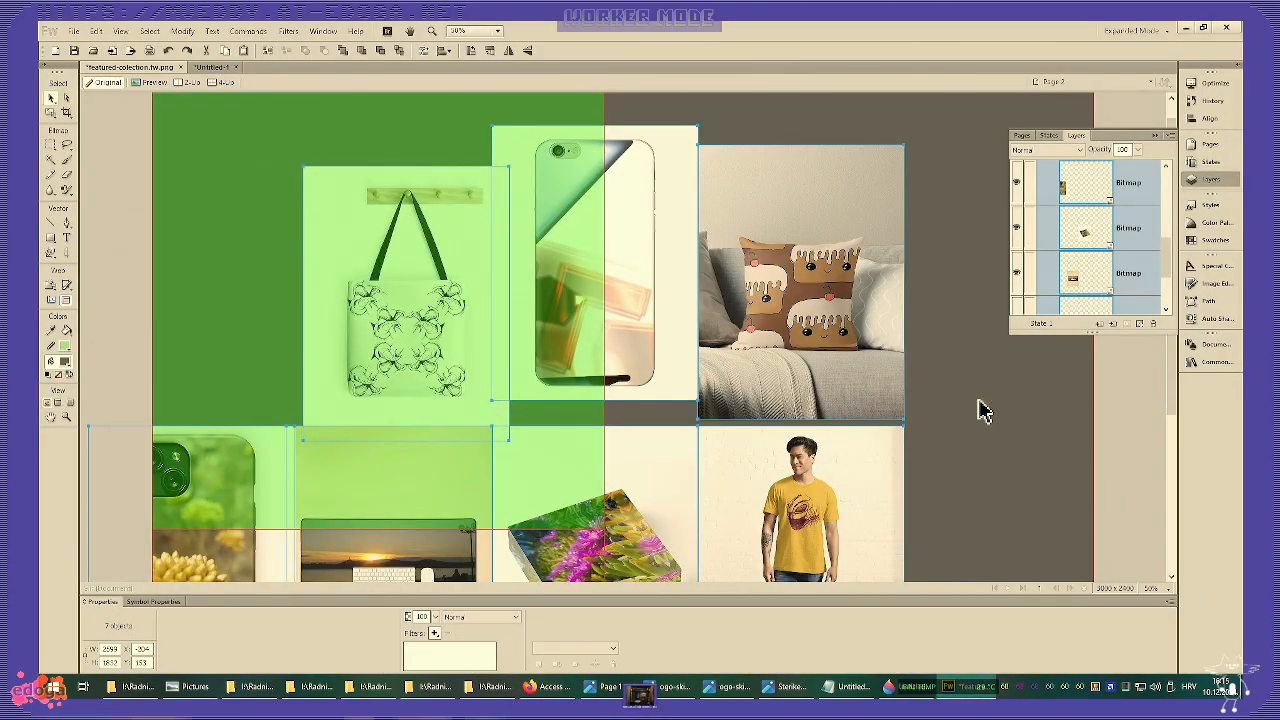
pyautogui.hotkey('ctrl', 'v')
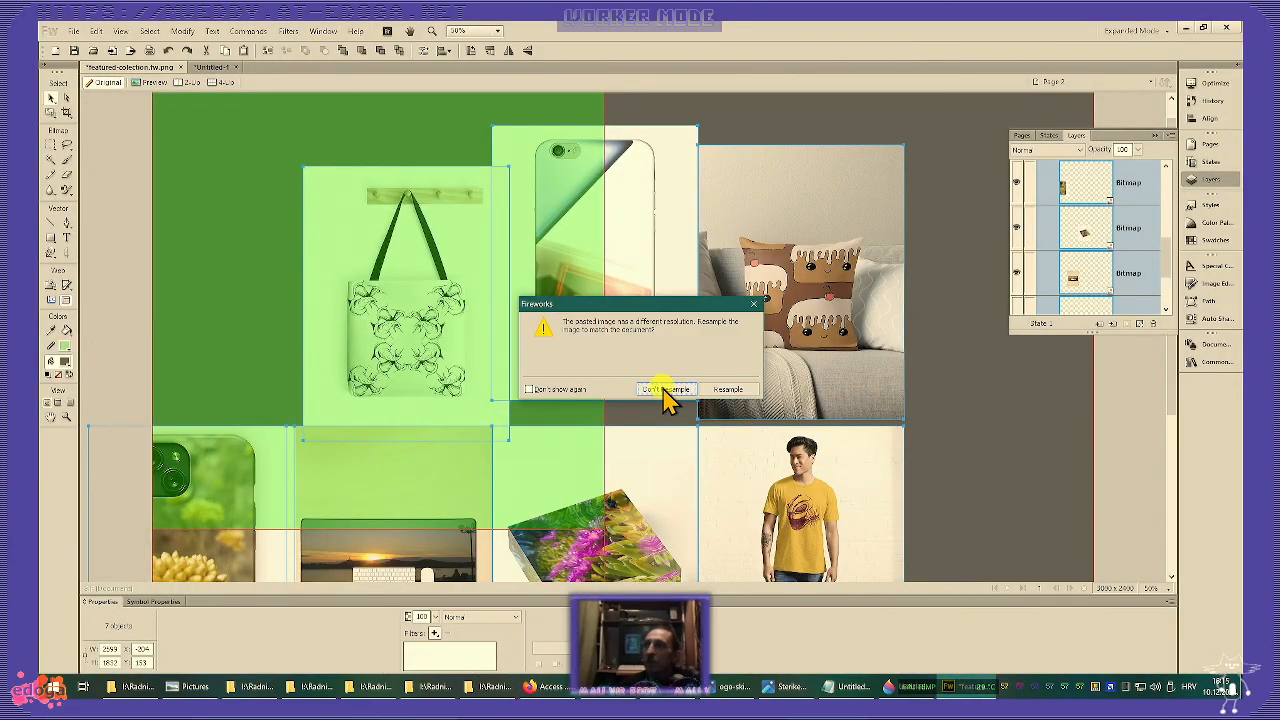
pyautogui.click(665, 390)
pyautogui.moveTo(654, 380); pyautogui.dragTo(962, 428)
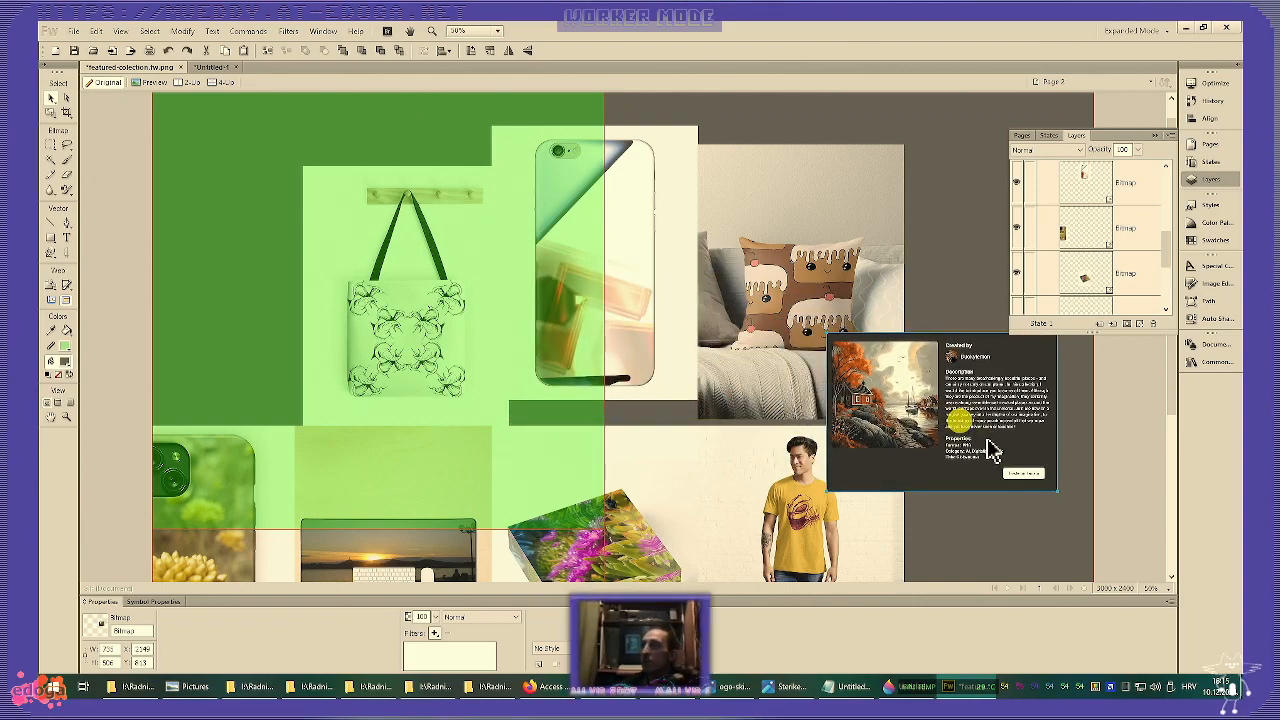
# - Paste a second copy of the collection screenshot, resampled to match the document's resolution
pyautogui.hotkey('ctrl', '1')
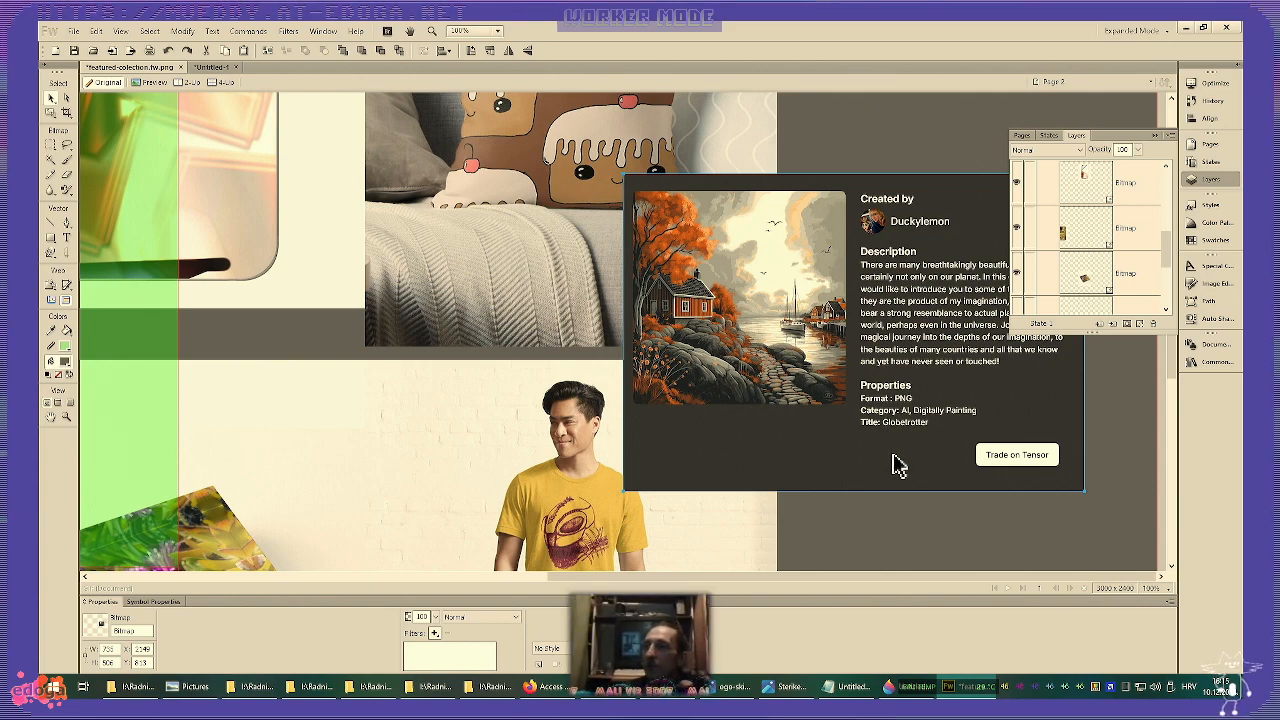
pyautogui.click(910, 545)
pyautogui.hotkey('ctrl', 'v')
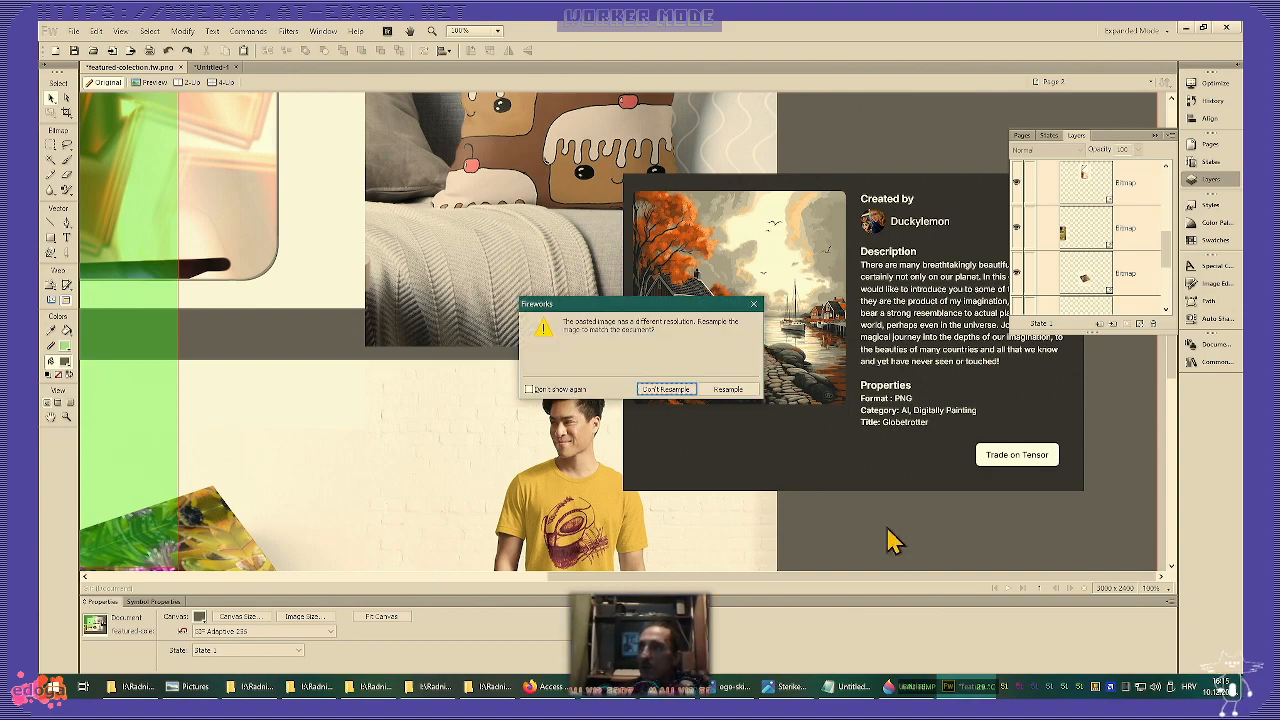
pyautogui.click(736, 390)
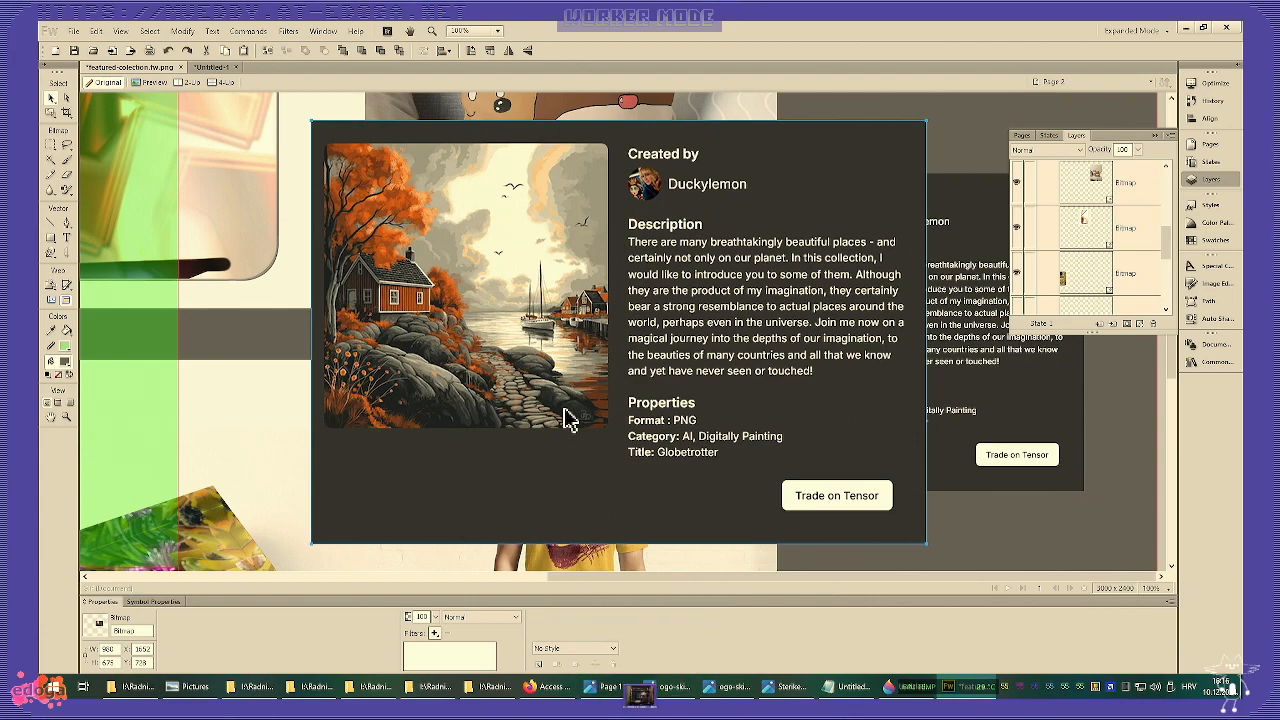
pyautogui.scroll(-2, 565, 420)
pyautogui.scroll(-2, 565, 420)
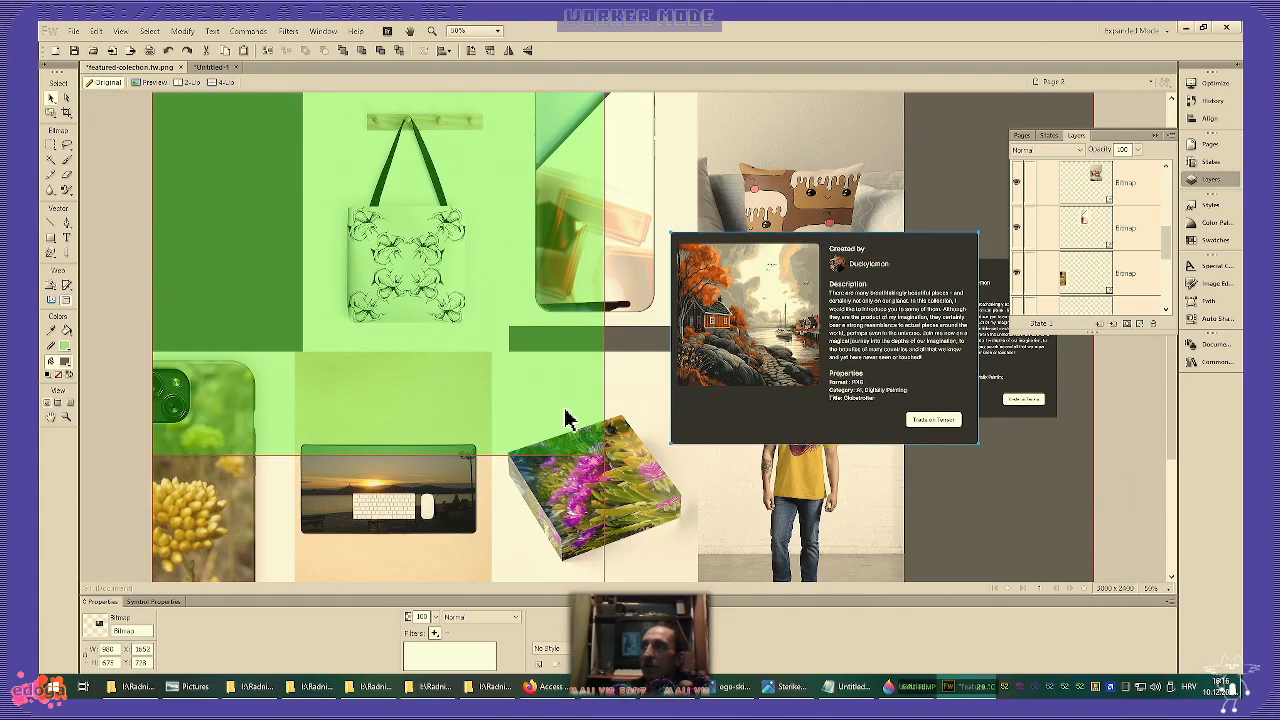
# - Clear the document's recorded undo history
pyautogui.click(1215, 100)
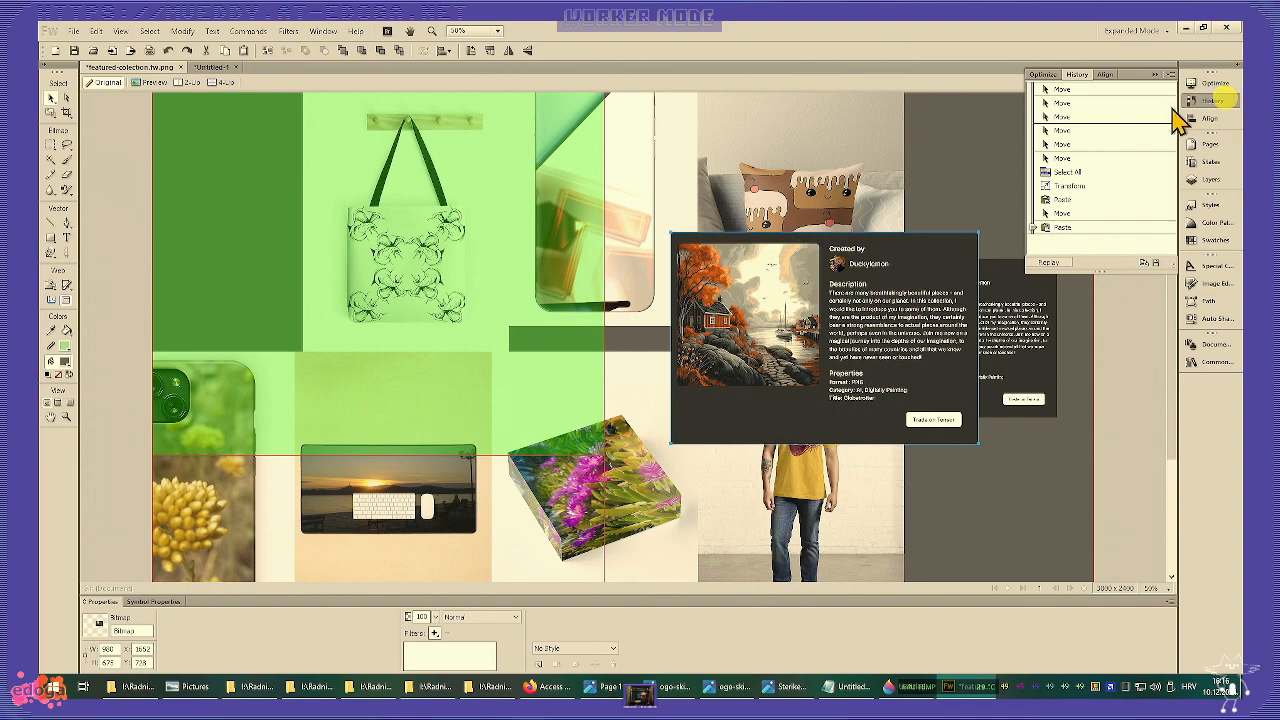
pyautogui.click(1171, 75)
pyautogui.click(1095, 124)
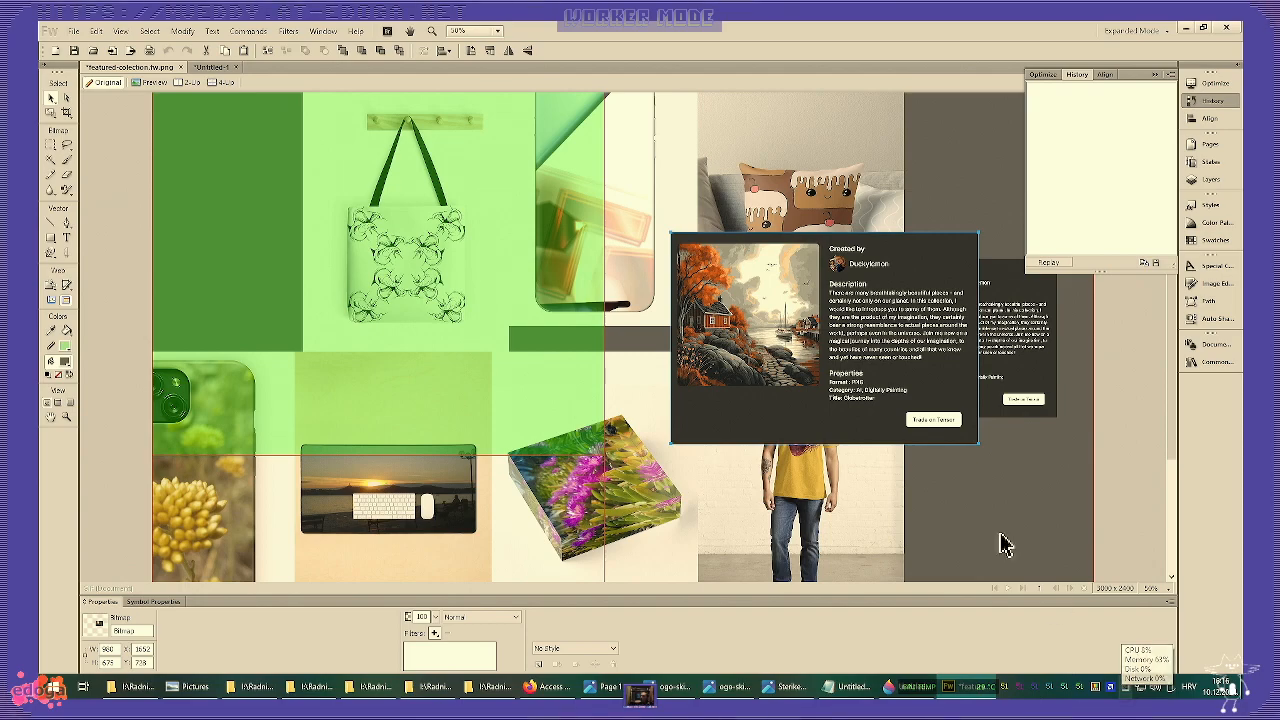
# - Place the larger collection screenshot at the page's top directly beside the green slice, and the smaller one in the upper right corner
pyautogui.moveTo(906, 395); pyautogui.dragTo(358, 248)
pyautogui.scroll(3, 373, 274)
pyautogui.moveTo(385, 304); pyautogui.dragTo(795, 225)
pyautogui.moveTo(984, 392); pyautogui.dragTo(1018, 170)
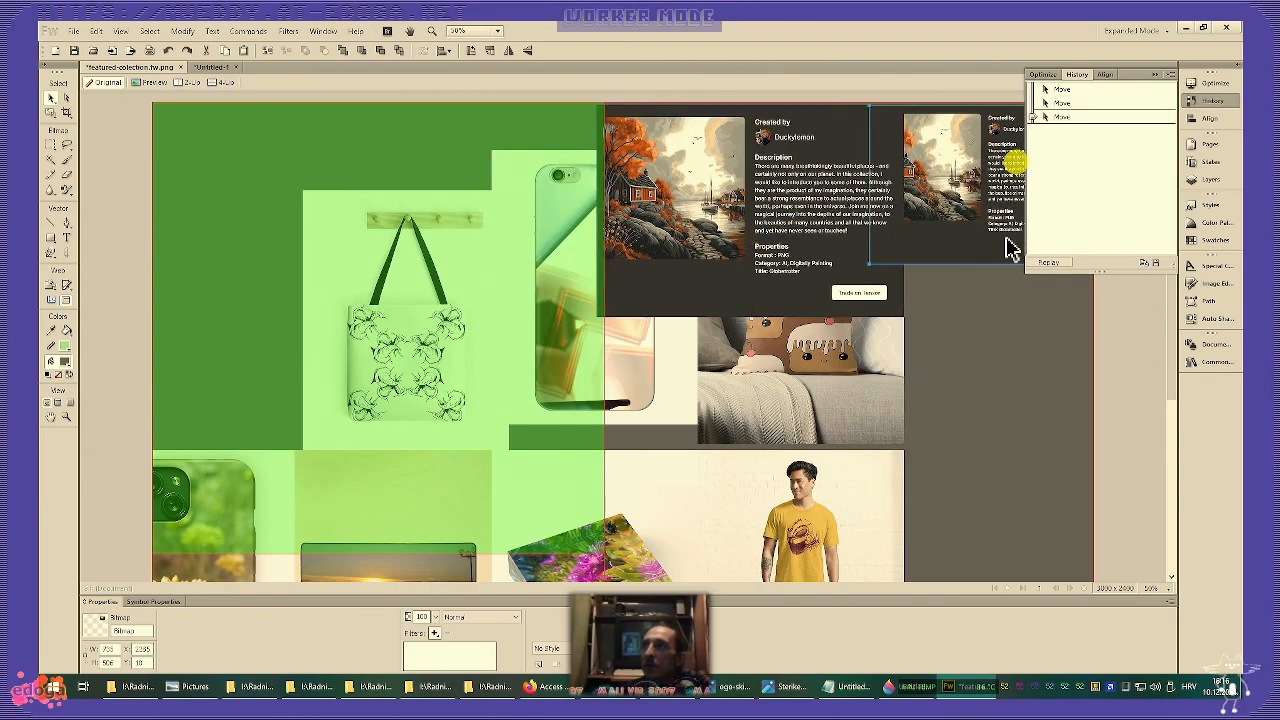
pyautogui.click(1211, 103)
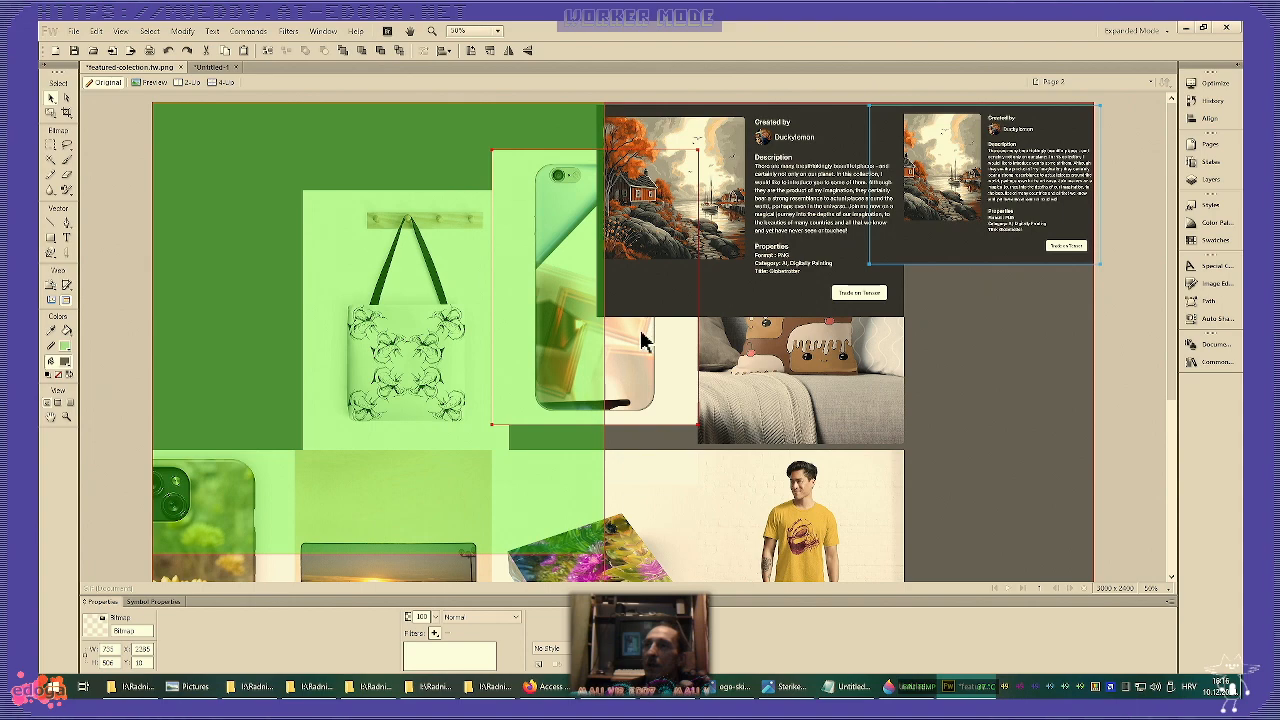
# - Move the pillow mockup out to the page's right side, underneath the smaller collection screenshot
pyautogui.click(752, 402)
pyautogui.moveTo(757, 395); pyautogui.dragTo(937, 470)
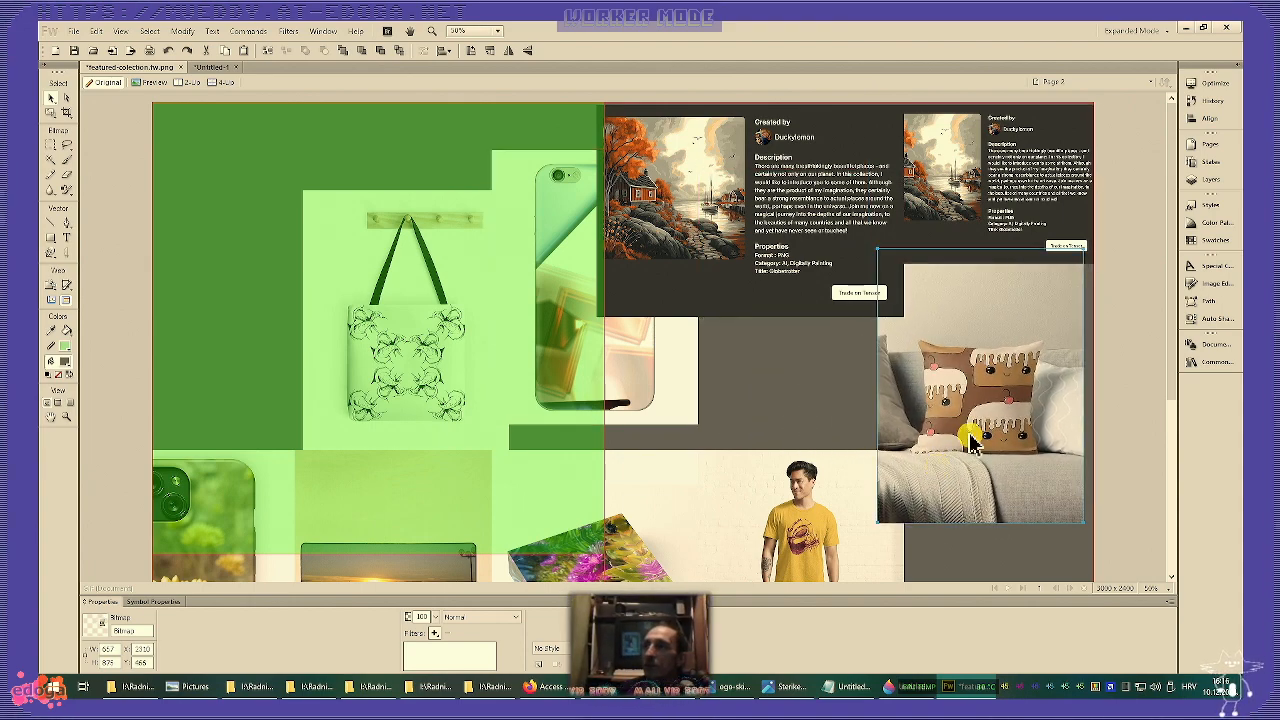
pyautogui.hotkey('ctrl', '=')
pyautogui.hotkey('ctrl', '=')
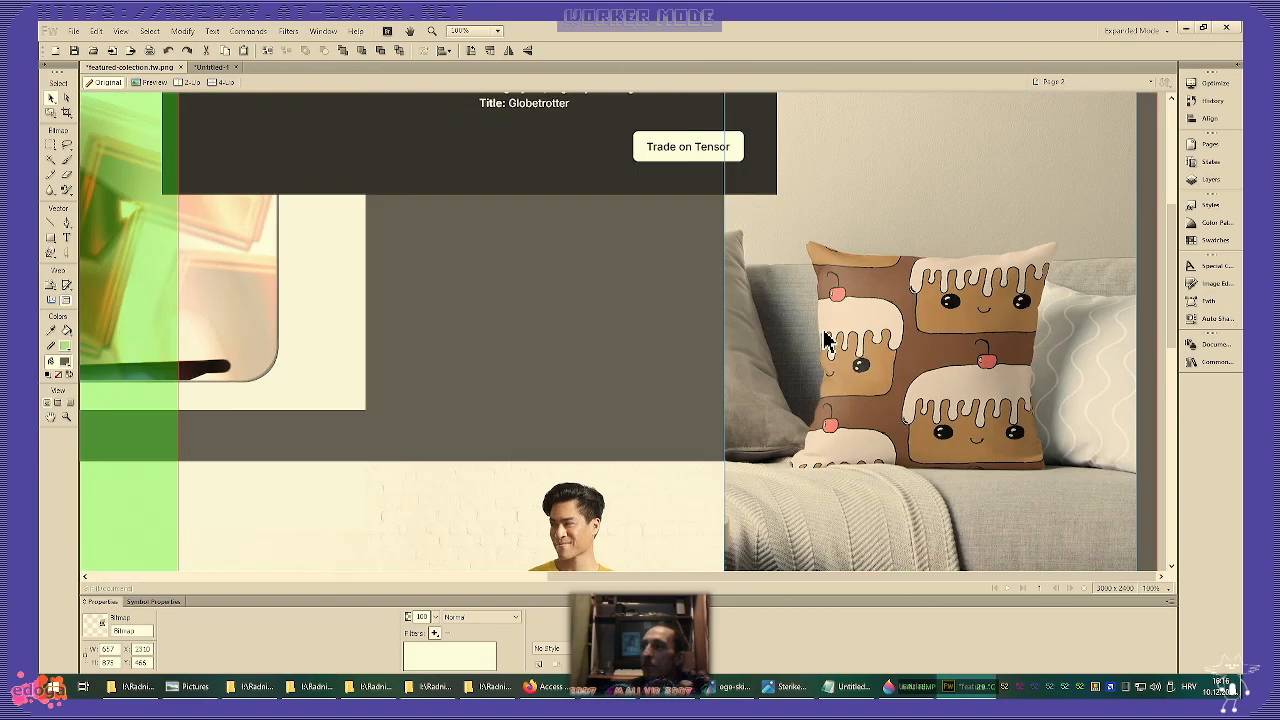
# - Shift the larger collection screenshot left so it overlaps the green slice, and raise the pillow mockup behind the smaller screenshot
pyautogui.scroll(5, 855, 348)
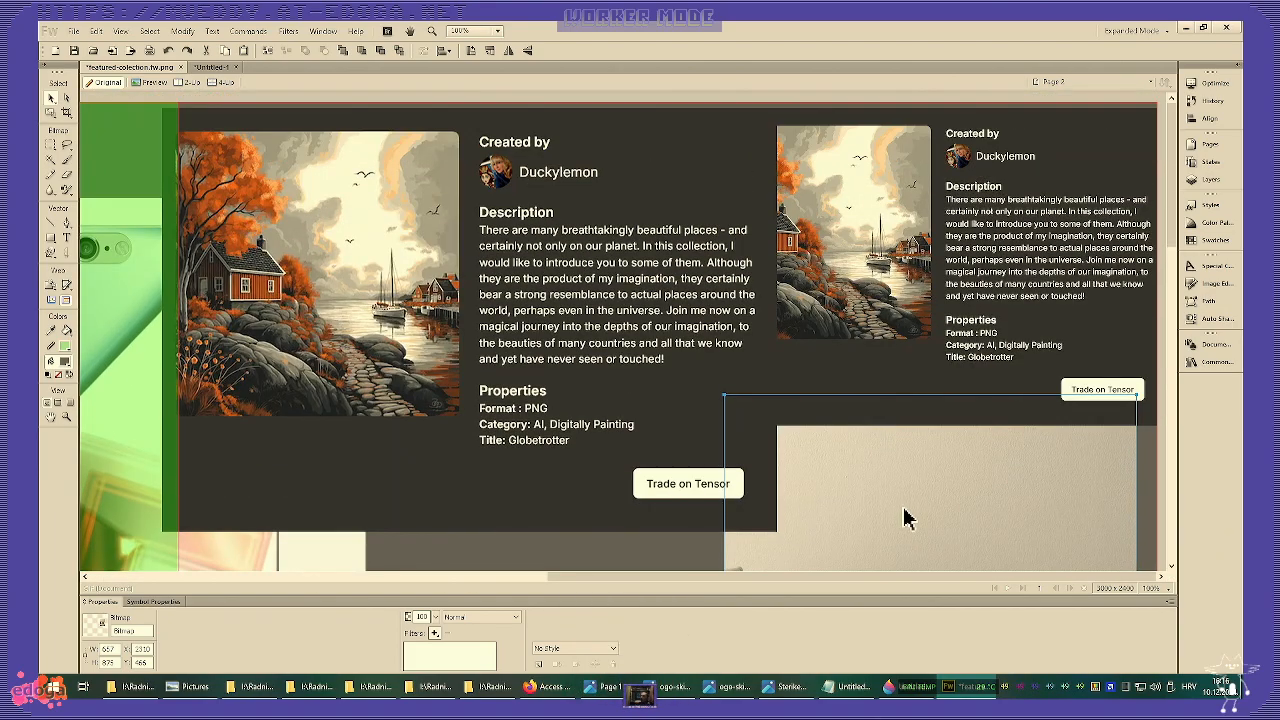
pyautogui.moveTo(606, 302); pyautogui.dragTo(489, 296)
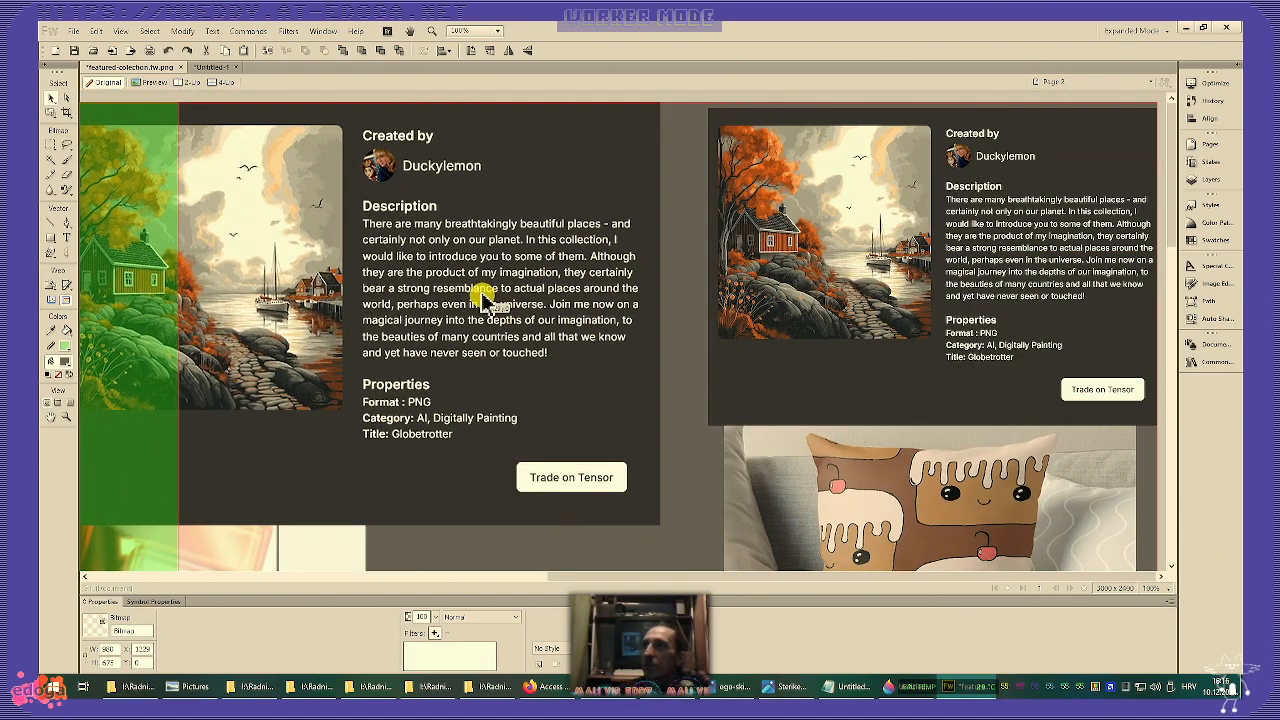
pyautogui.click(946, 510)
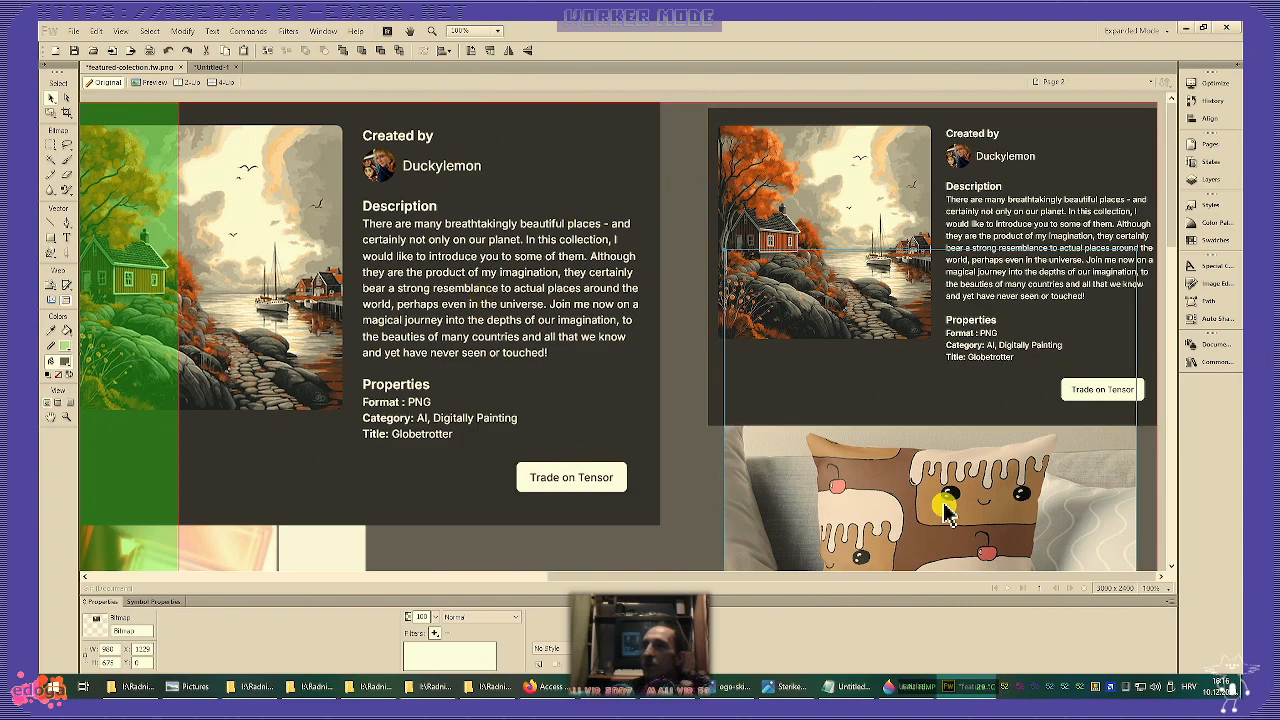
pyautogui.moveTo(945, 506); pyautogui.dragTo(948, 497)
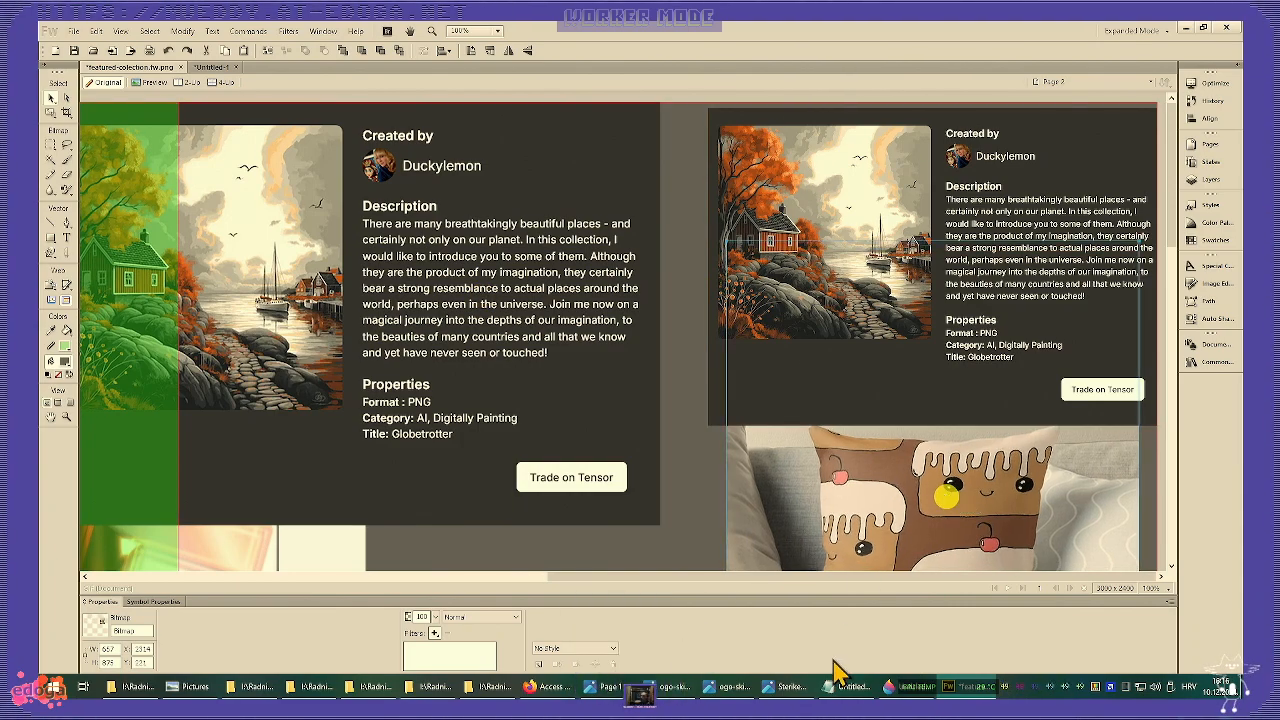
# - Switch to Firefox, go back to the creator's page from the Globetrotter collection, and look through the creator's collections
pyautogui.click(540, 687)
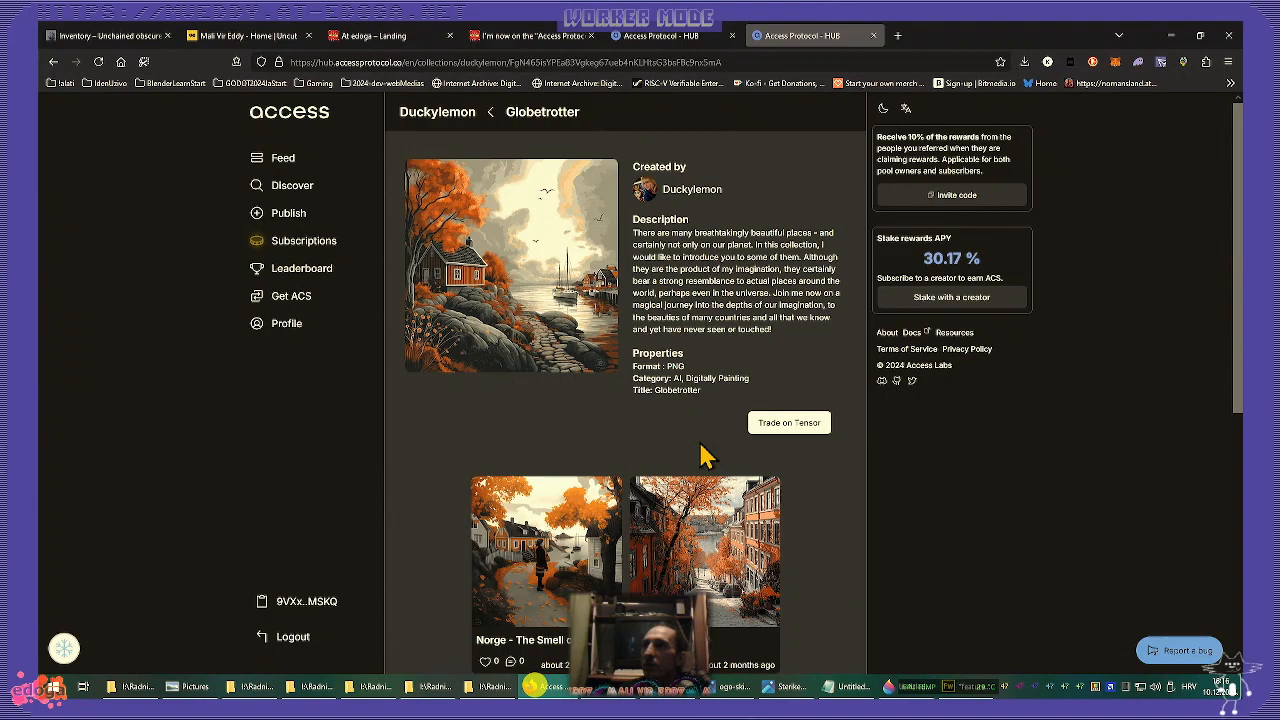
pyautogui.click(53, 62)
pyautogui.scroll(-1, 697, 279)
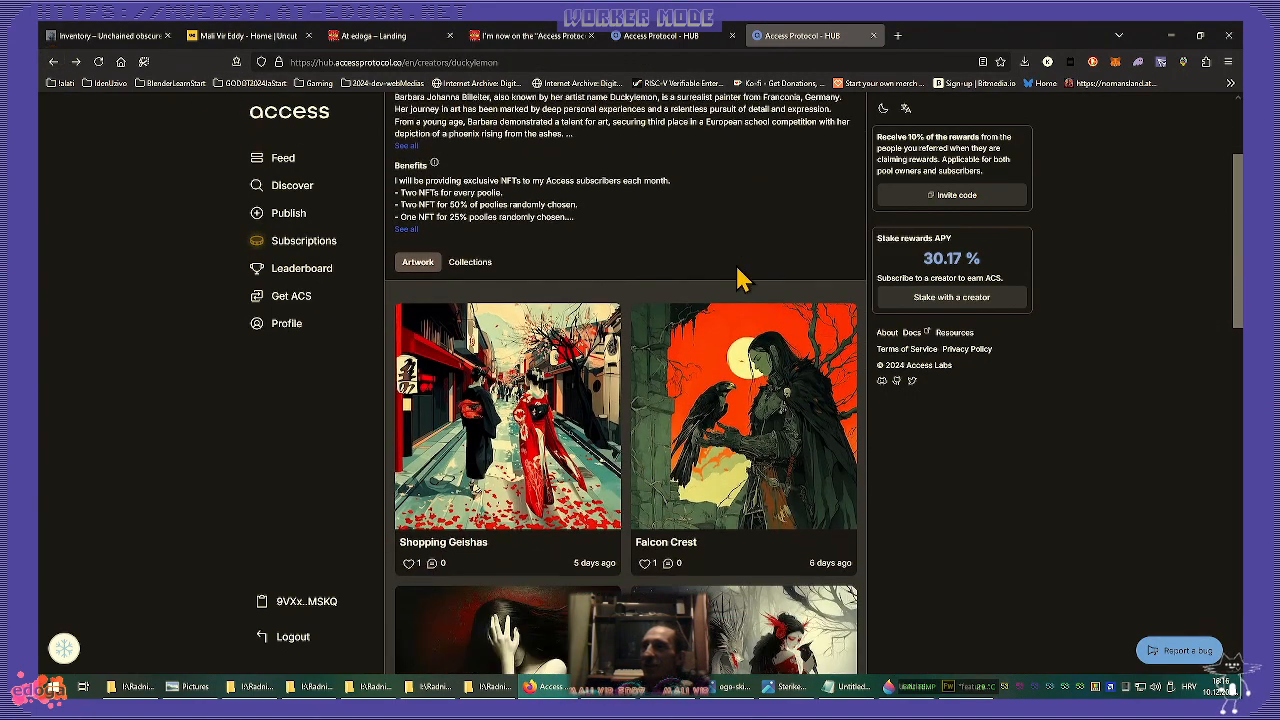
pyautogui.scroll(-2, 740, 281)
pyautogui.scroll(4, 737, 285)
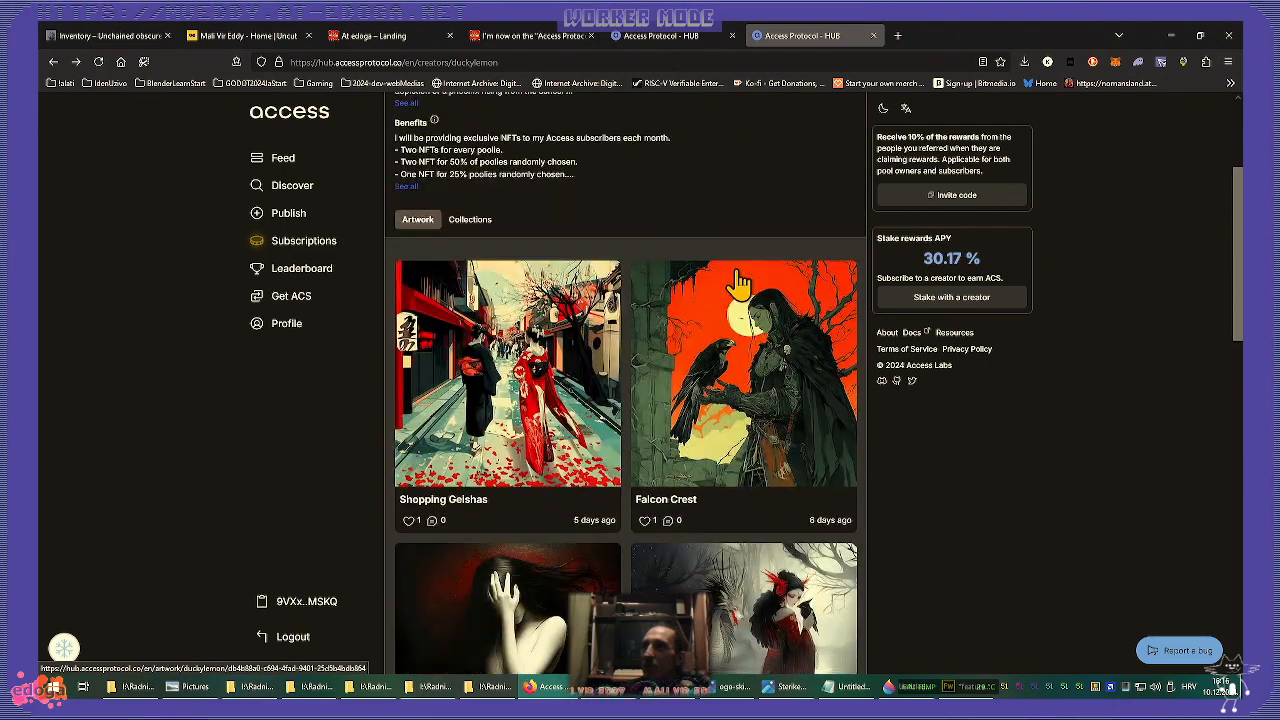
pyautogui.click(478, 390)
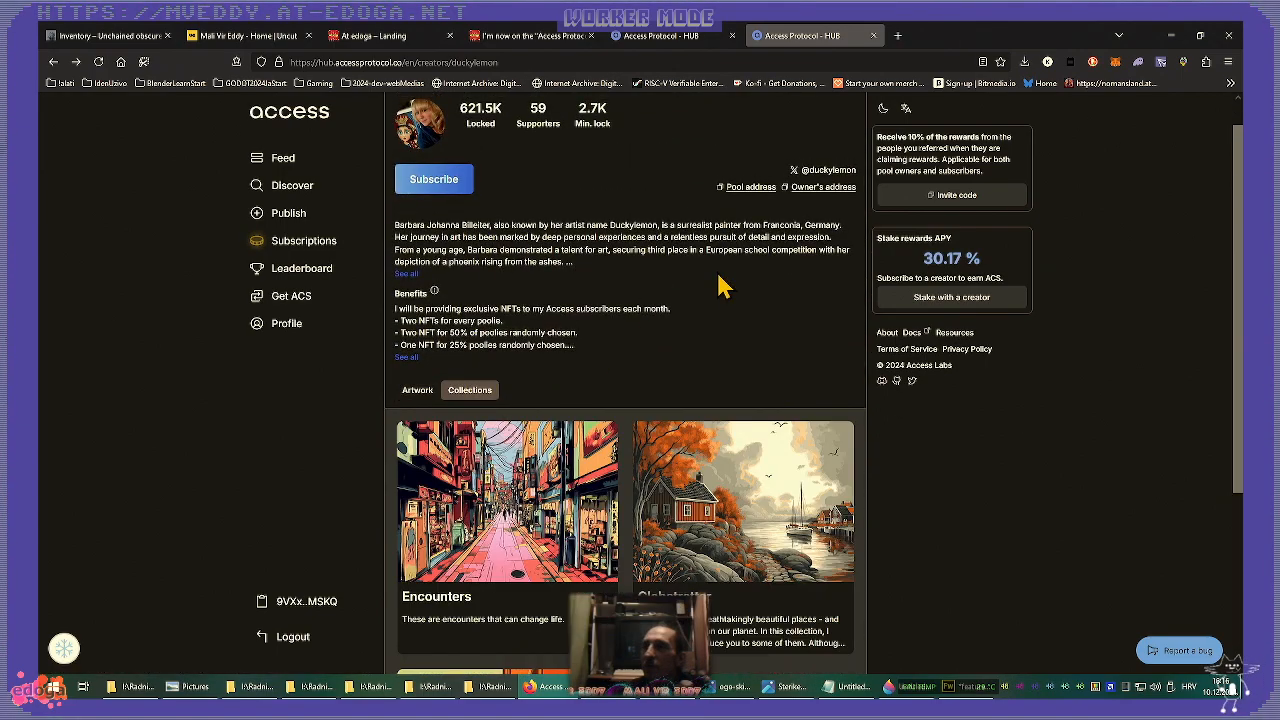
pyautogui.scroll(-2, 720, 287)
pyautogui.scroll(1, 718, 287)
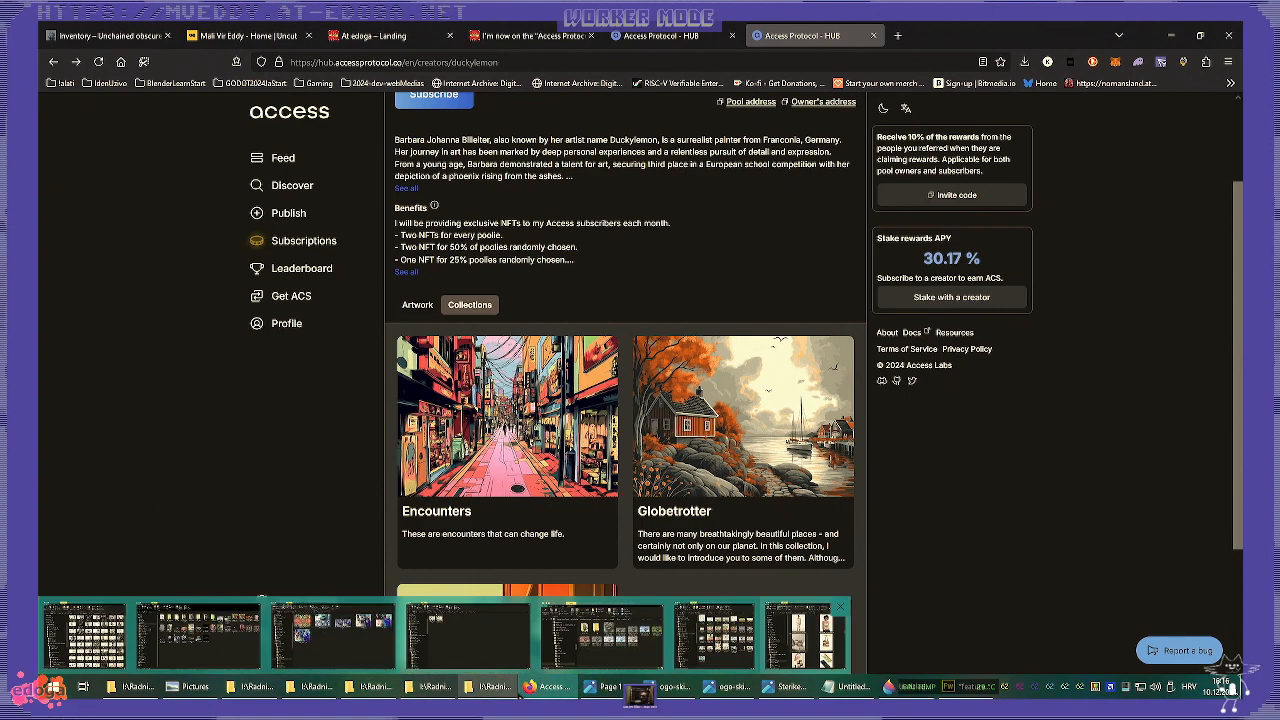
# - Float the browser window over the Fireworks canvas to view the creator's collections beside the layout, and return to Fireworks
pyautogui.moveTo(606, 688)
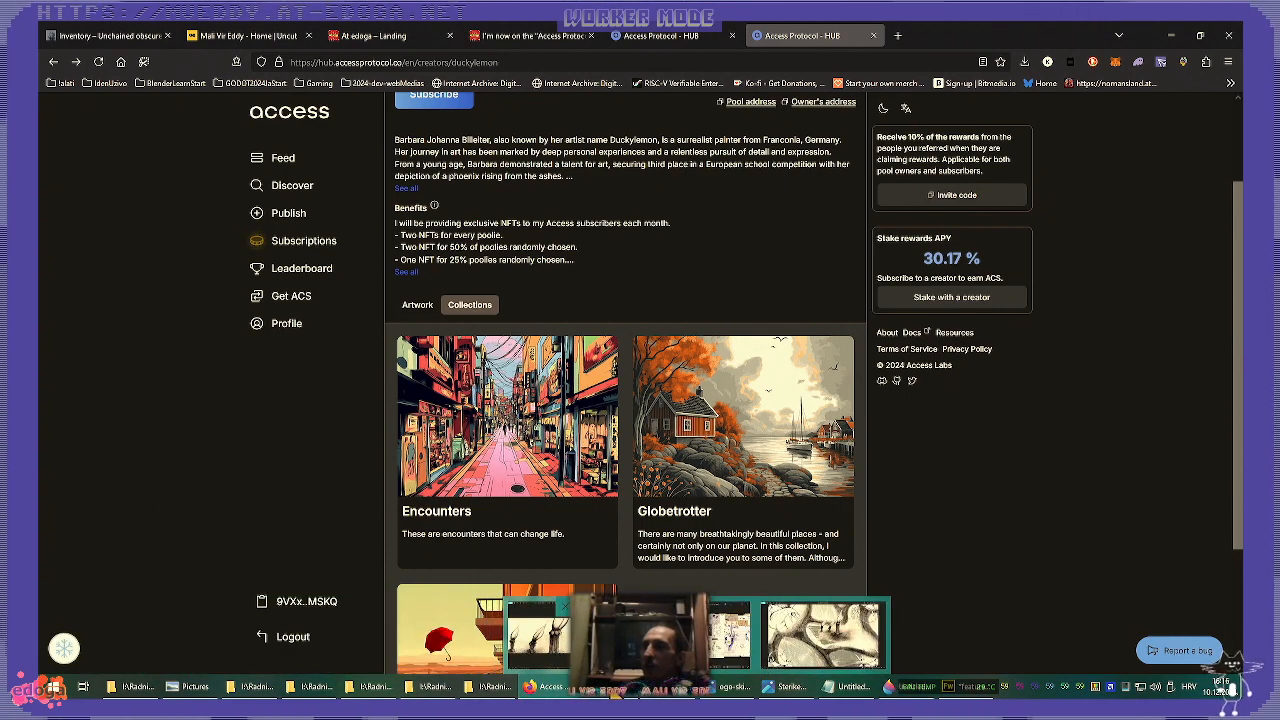
pyautogui.click(972, 688)
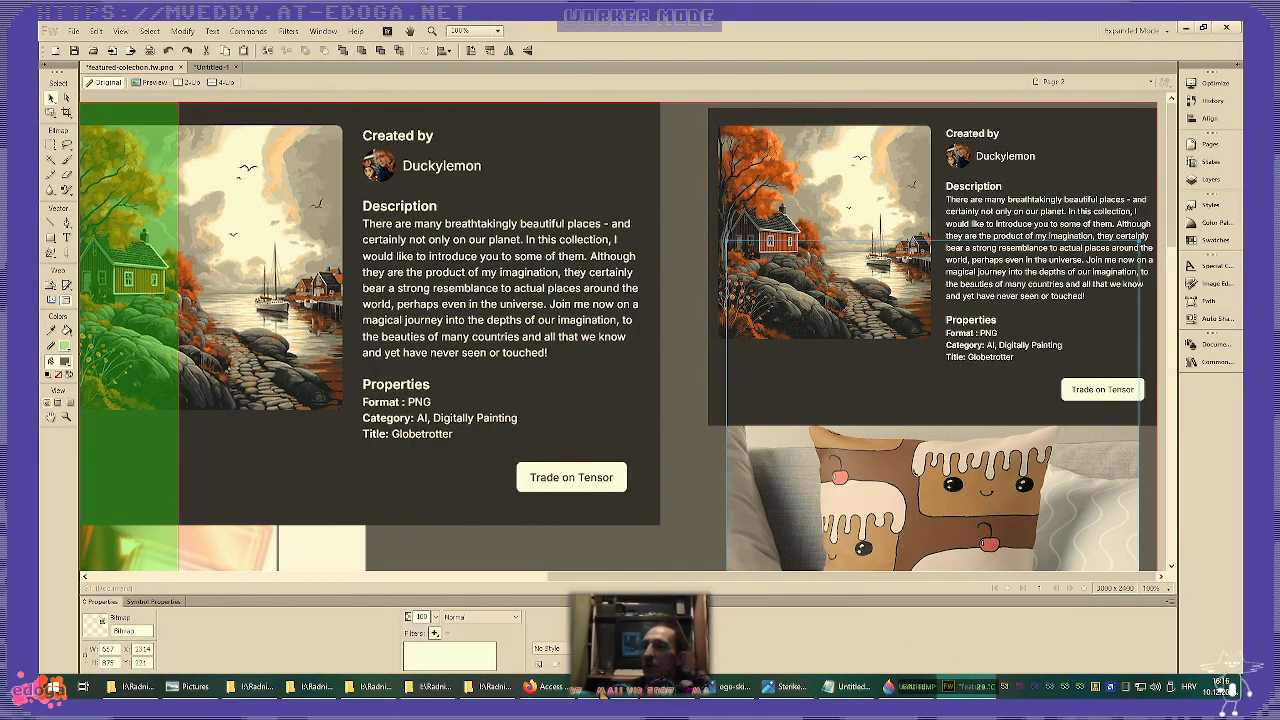
pyautogui.click(548, 688)
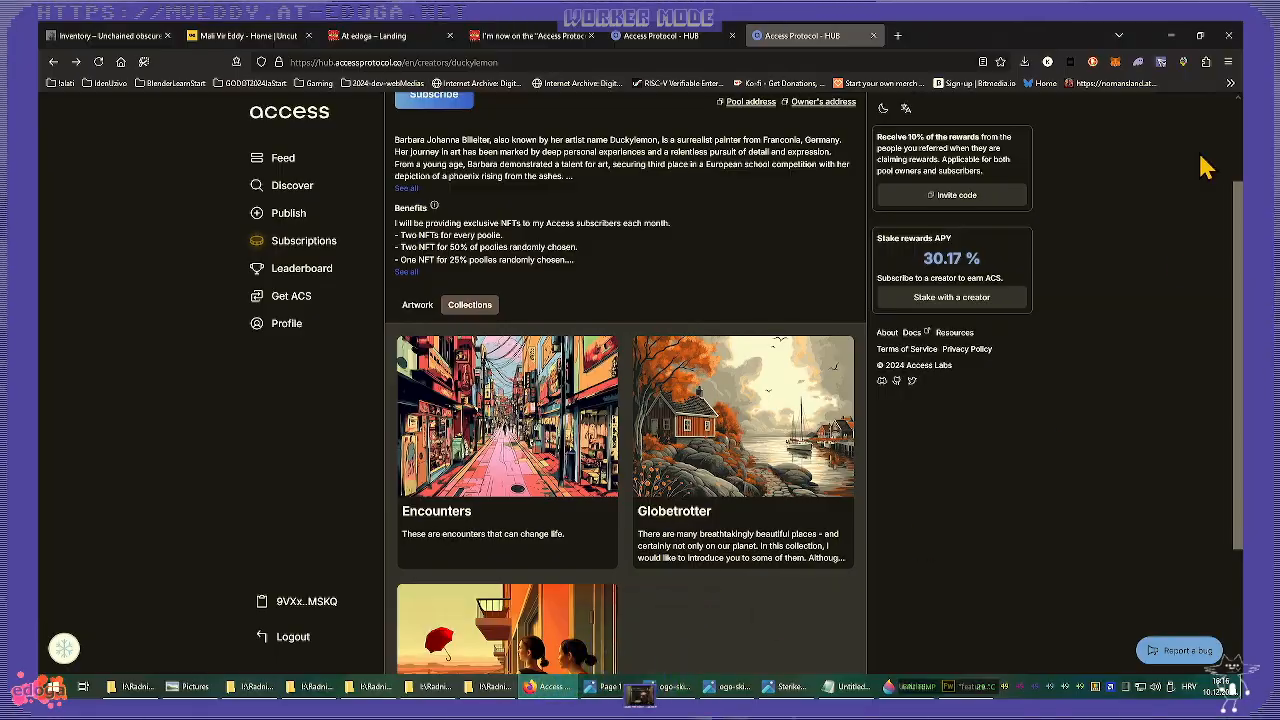
pyautogui.moveTo(1065, 37); pyautogui.dragTo(768, 134)
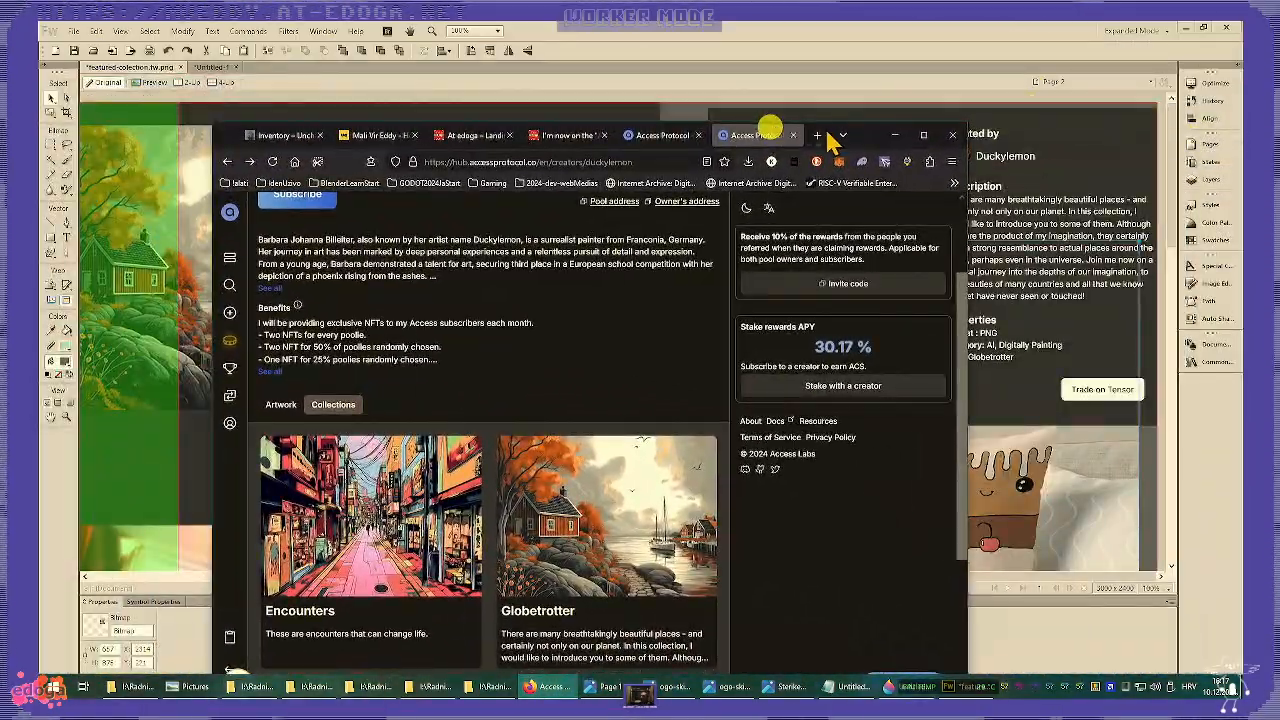
pyautogui.scroll(-3, 700, 352)
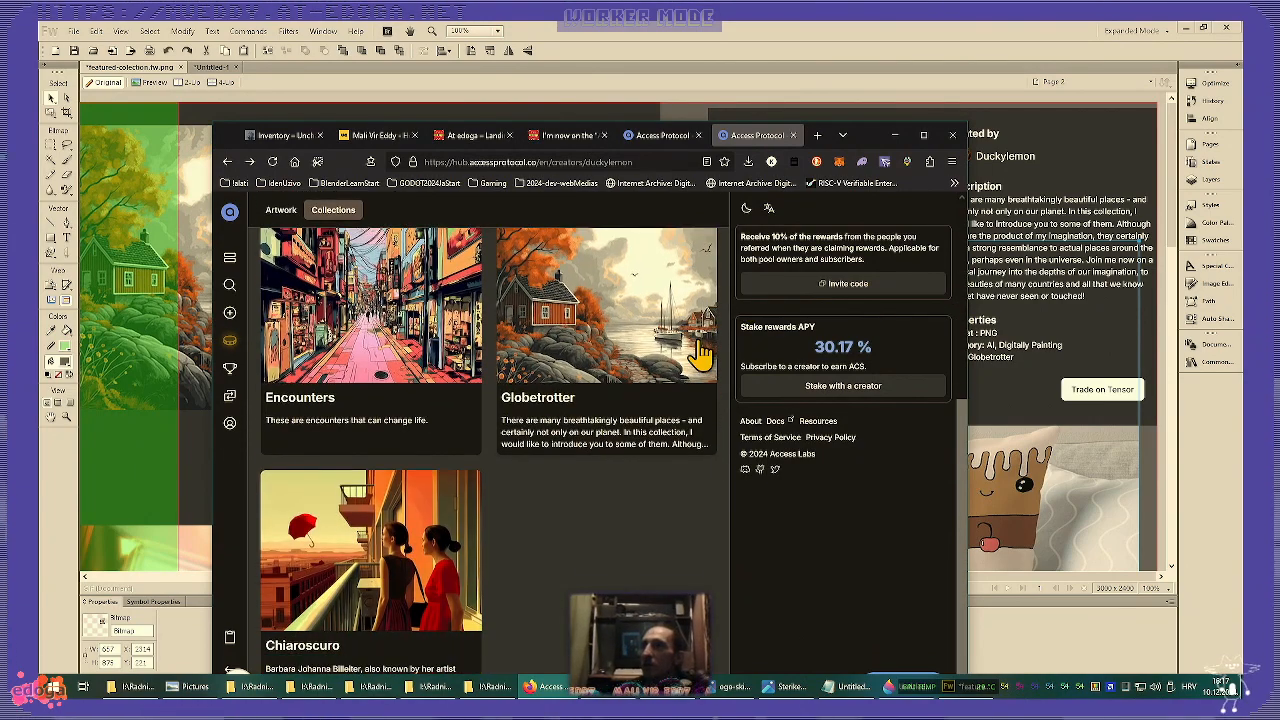
pyautogui.click(843, 135)
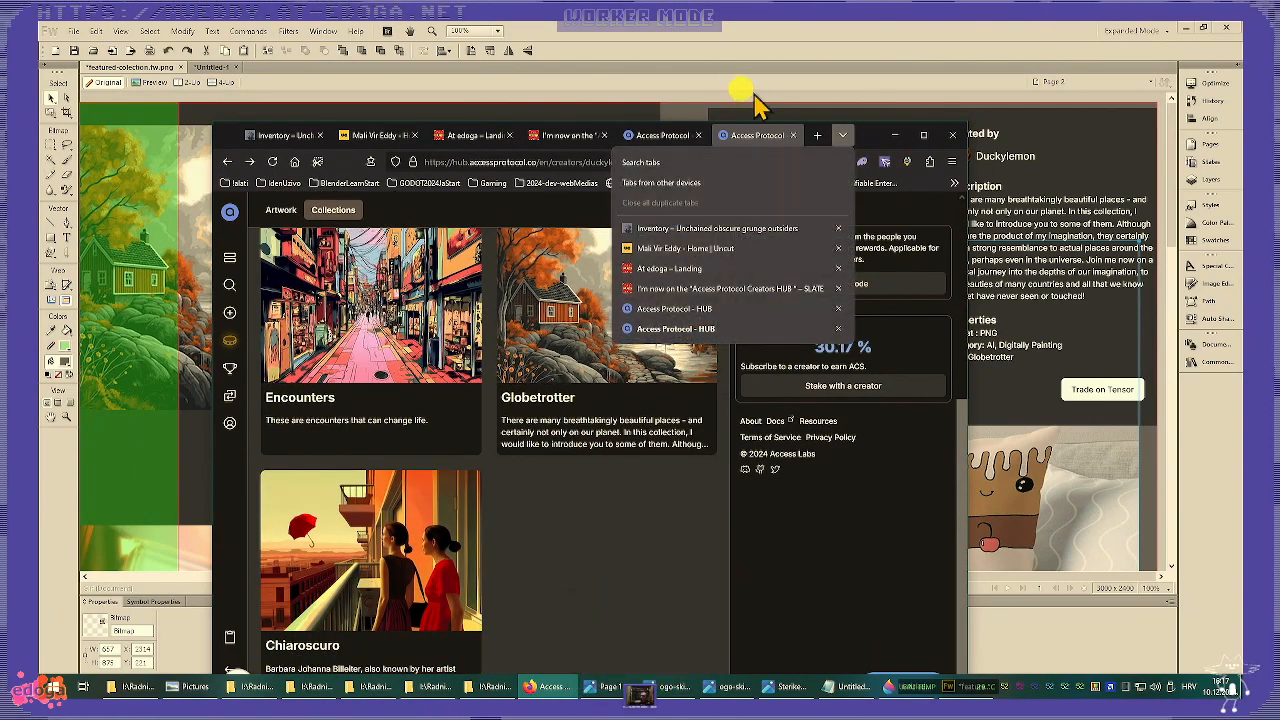
pyautogui.click(872, 141)
pyautogui.moveTo(871, 132); pyautogui.dragTo(712, 86)
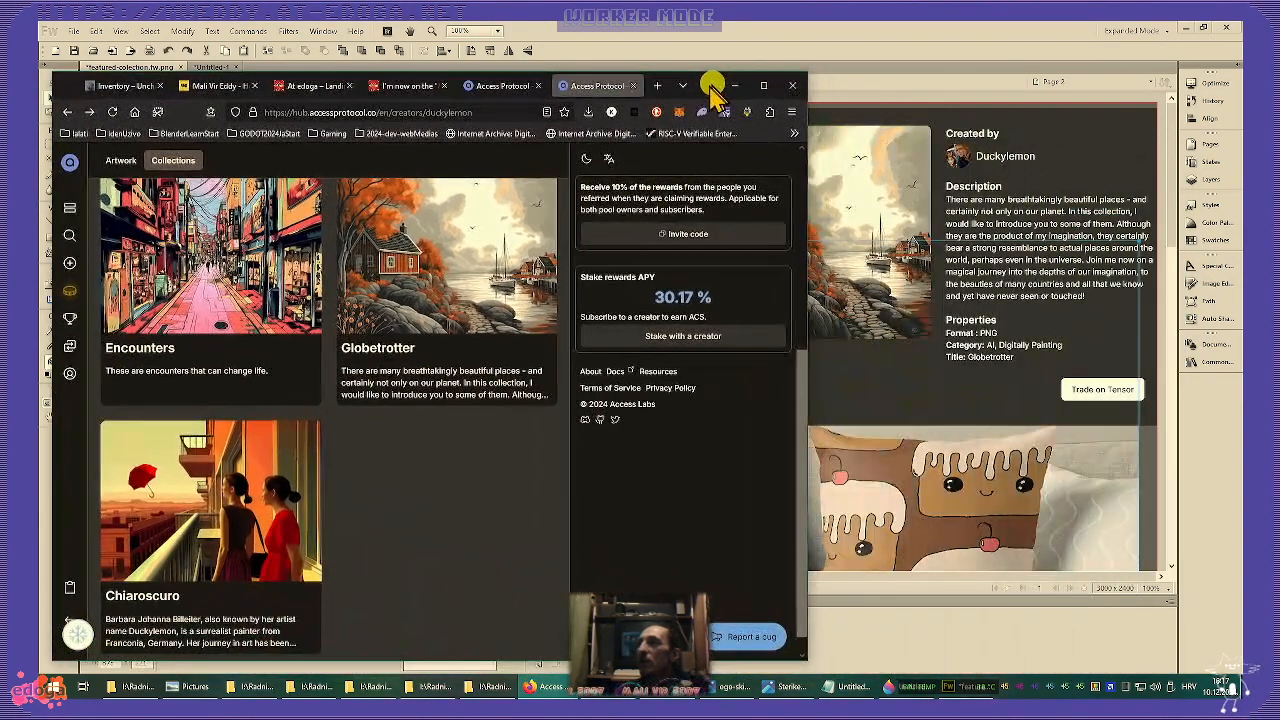
pyautogui.scroll(1, 418, 355)
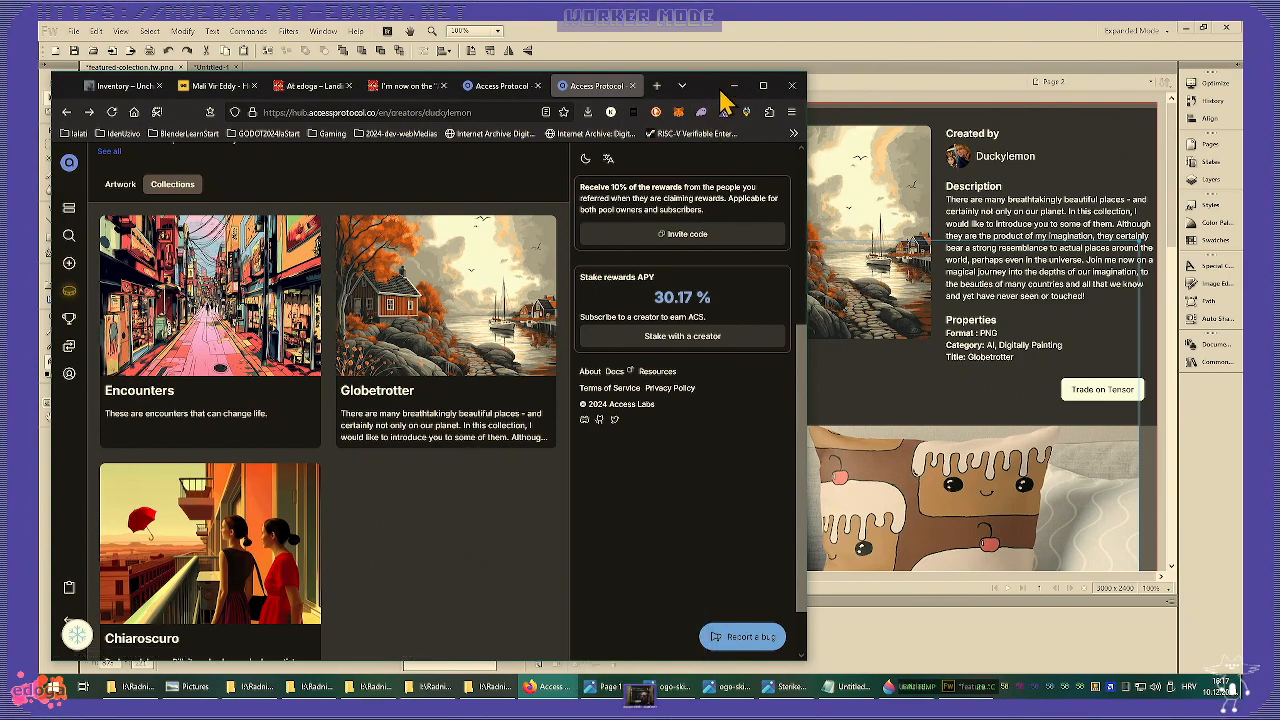
pyautogui.click(764, 86)
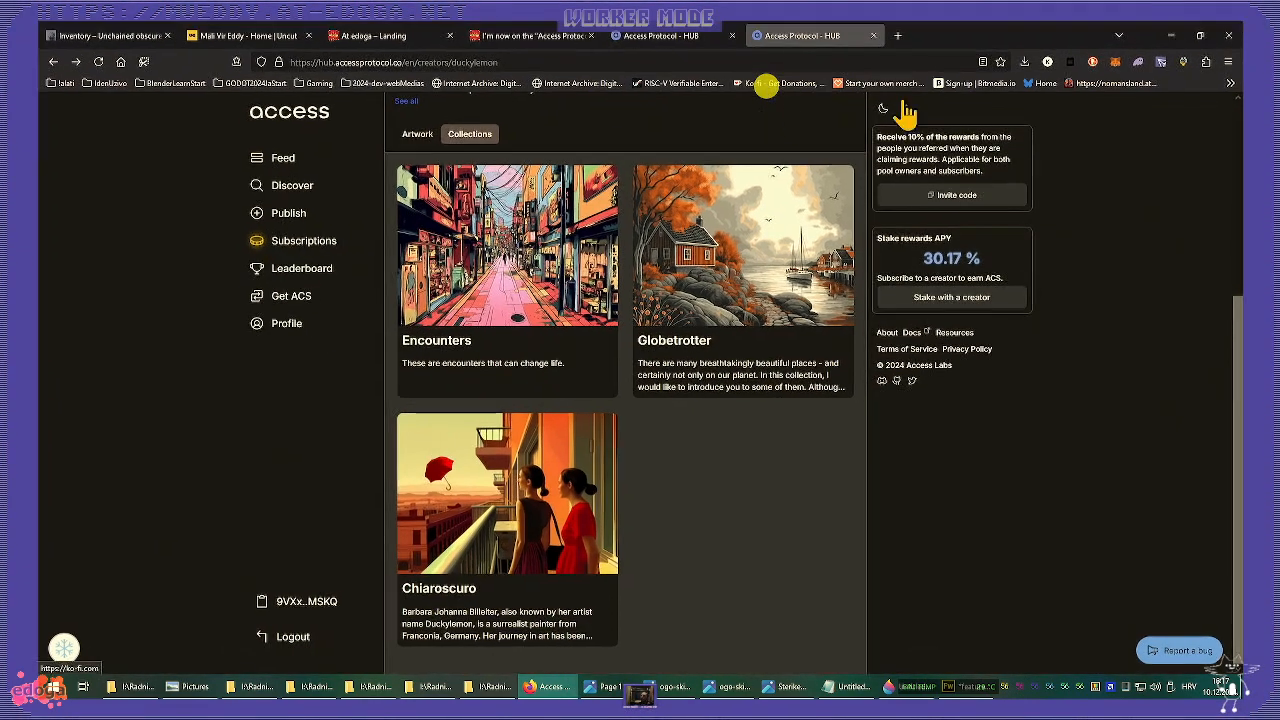
pyautogui.click(1162, 36)
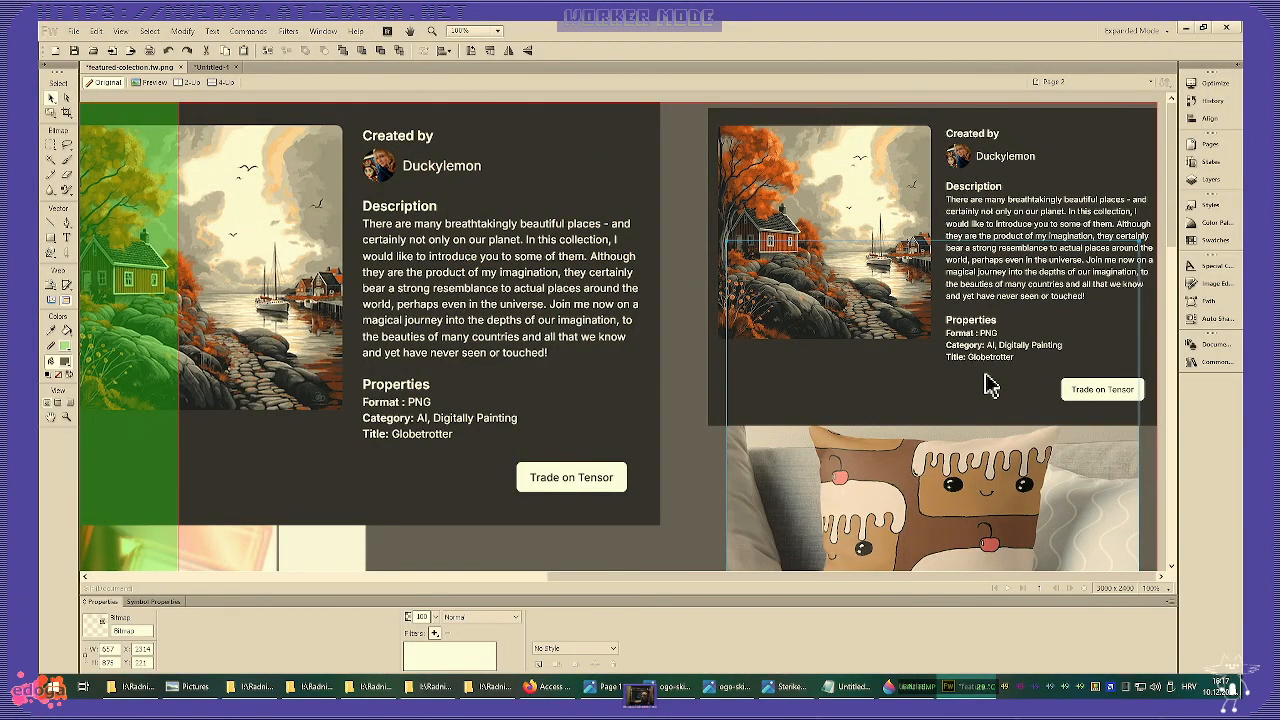
# - Move the pillow mockup left and up so it lies across the gap between the two collection screenshots
pyautogui.scroll(-5, 945, 370)
pyautogui.scroll(-2, 879, 368)
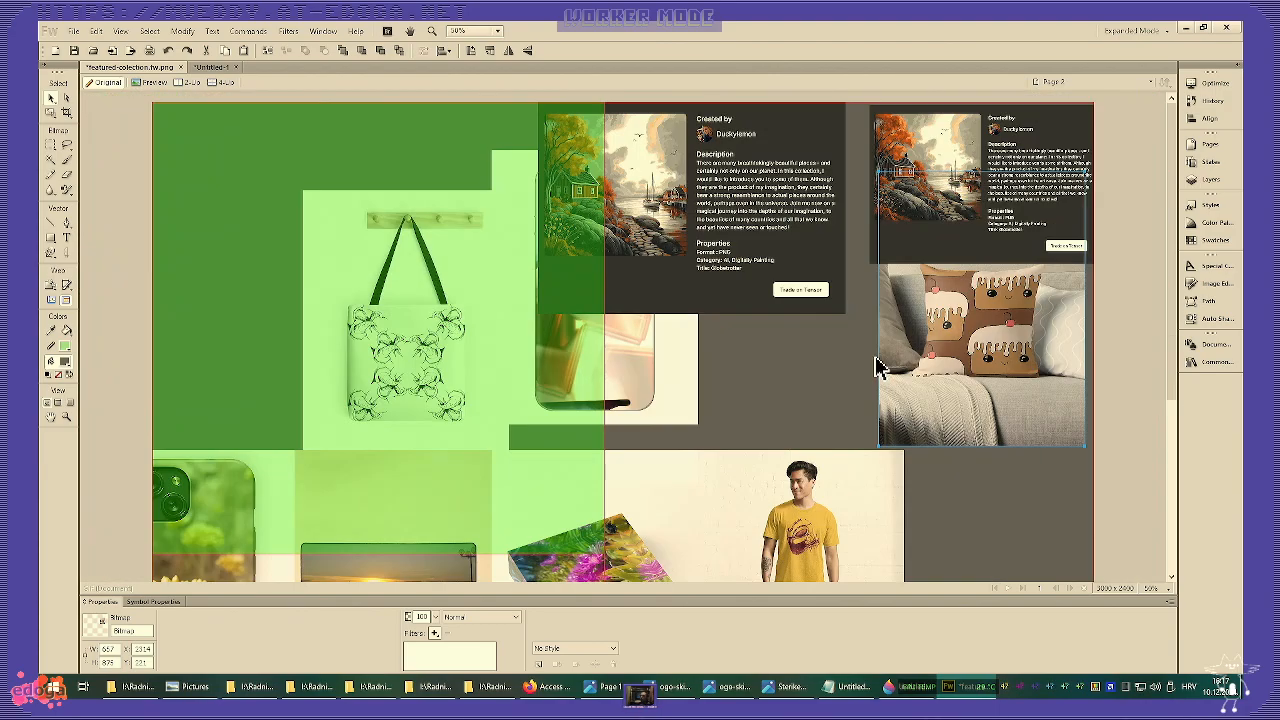
pyautogui.scroll(3, 890, 360)
pyautogui.scroll(2, 963, 364)
pyautogui.scroll(-1, 963, 364)
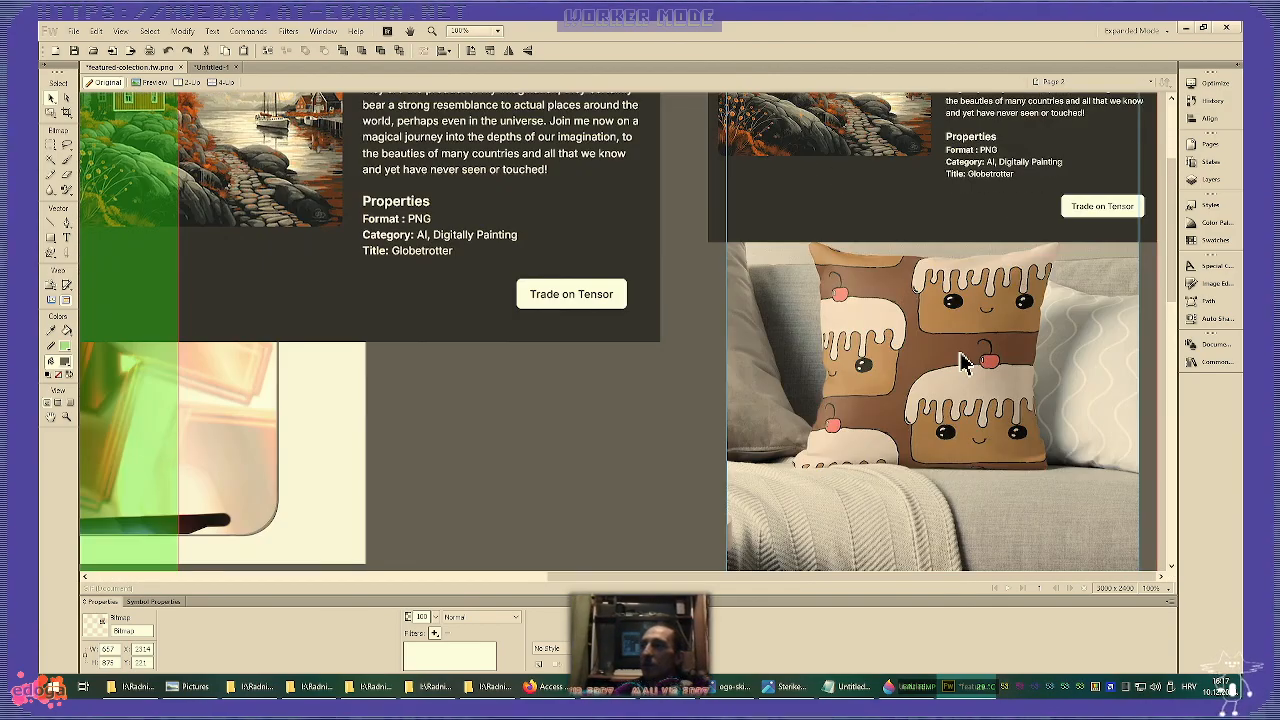
pyautogui.scroll(2, 966, 357)
pyautogui.moveTo(980, 505); pyautogui.dragTo(877, 434)
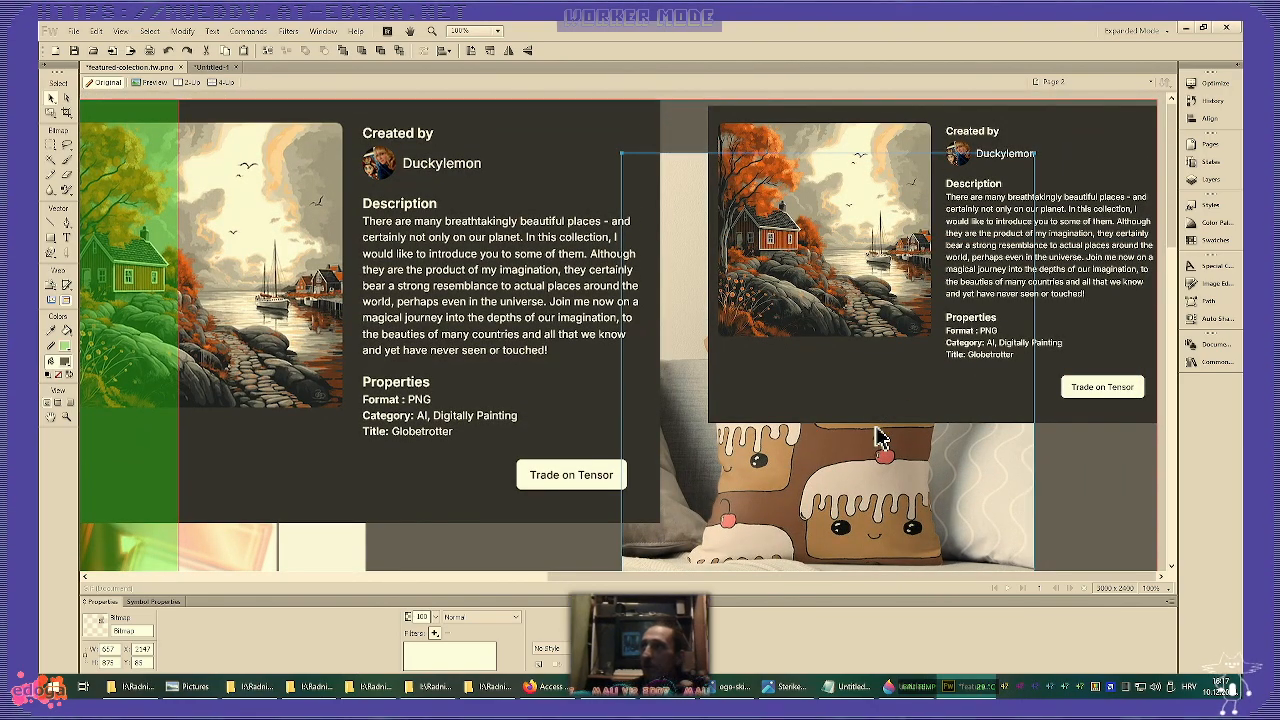
# - Expand the docked panels and collapse the library, shapes and swatches groups to enlarge the layer list
pyautogui.click(1211, 184)
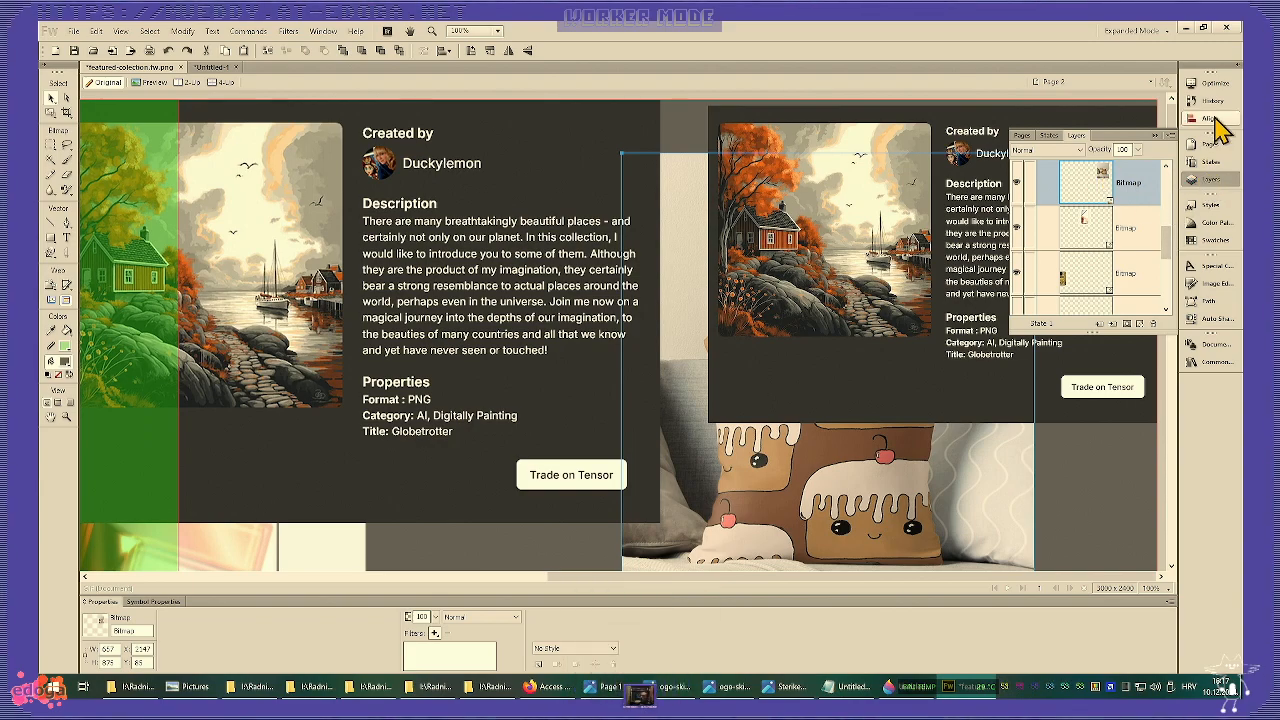
pyautogui.click(1236, 68)
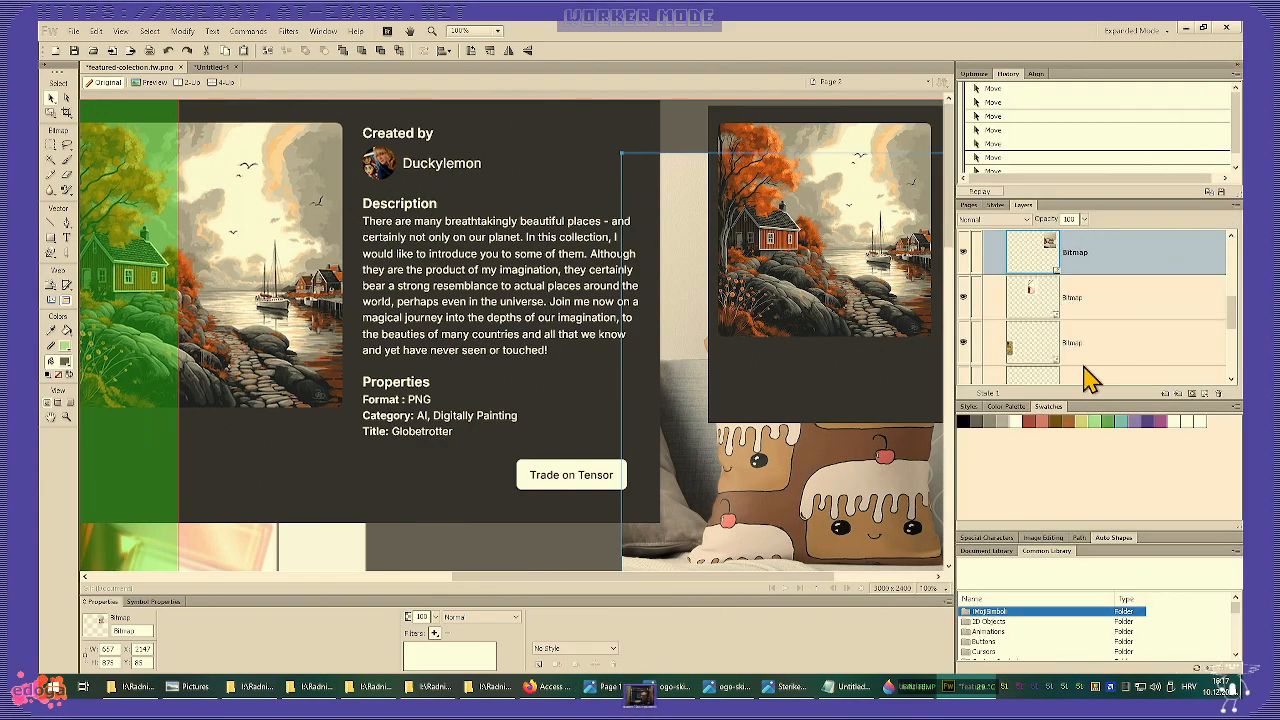
pyautogui.doubleClick(1066, 553)
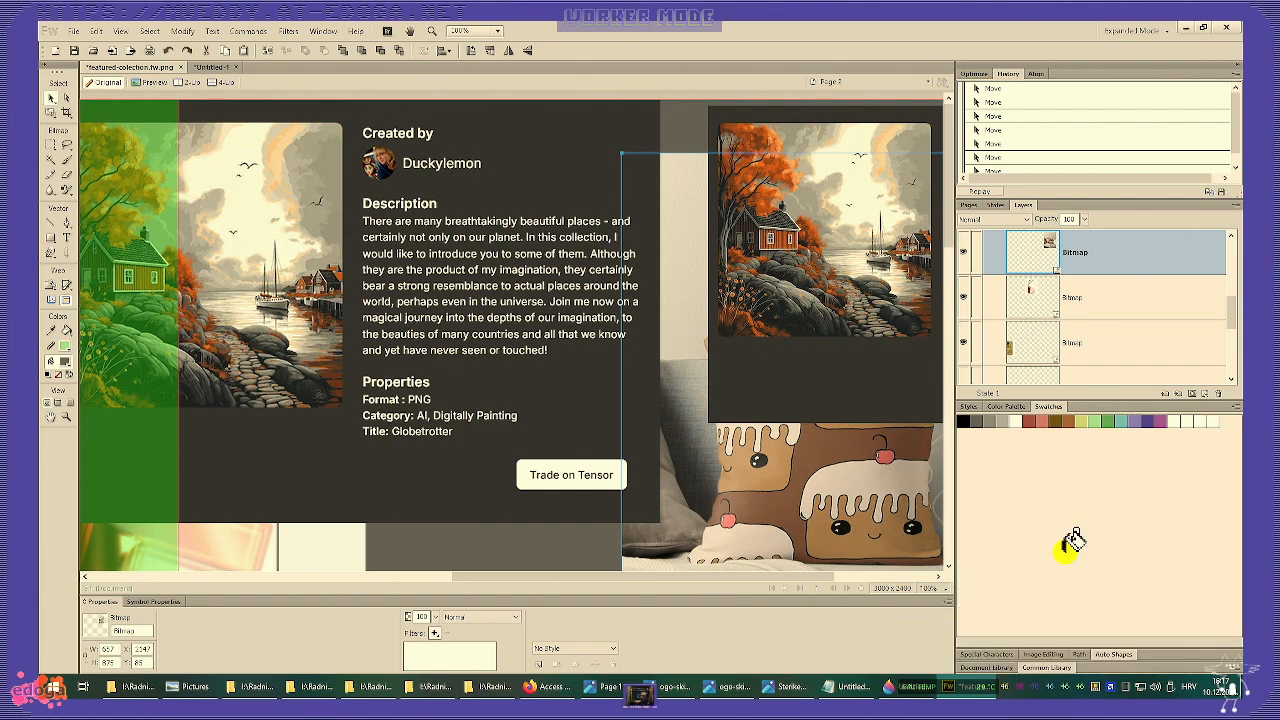
pyautogui.doubleClick(1052, 408)
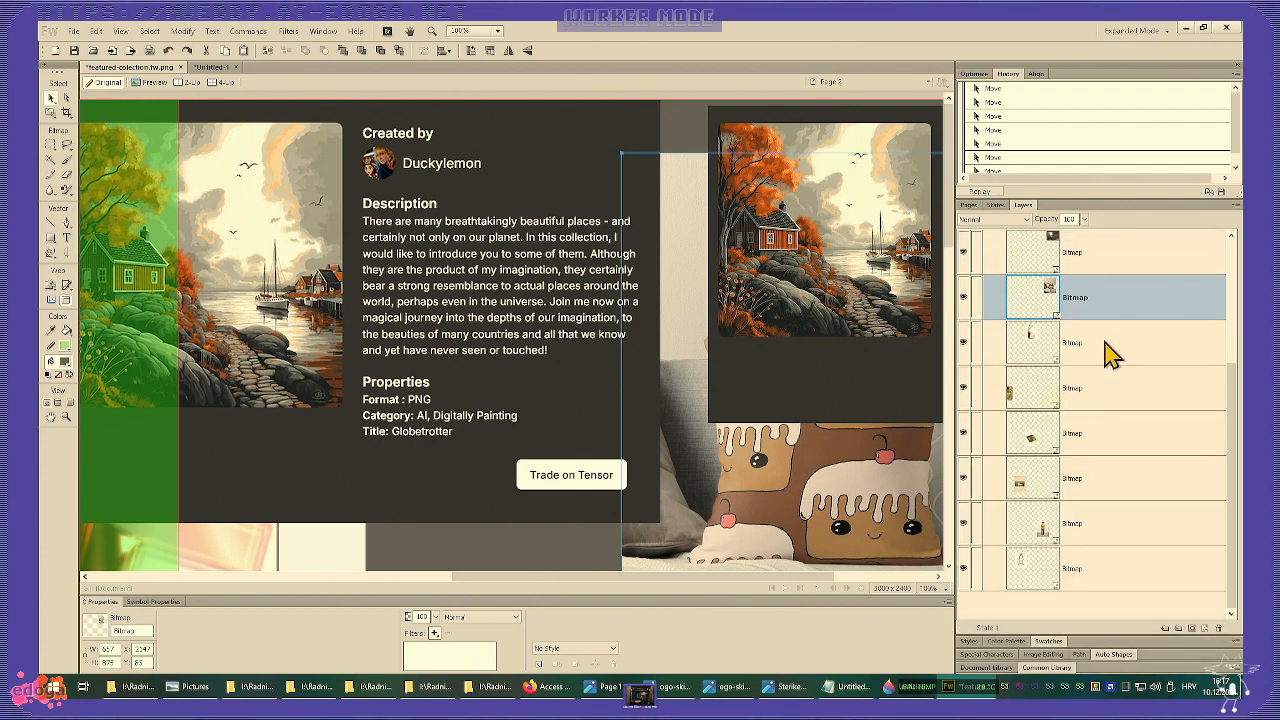
# - Clear the document's recorded undo history and narrow the expanded panel dock to widen the canvas area
pyautogui.click(1236, 73)
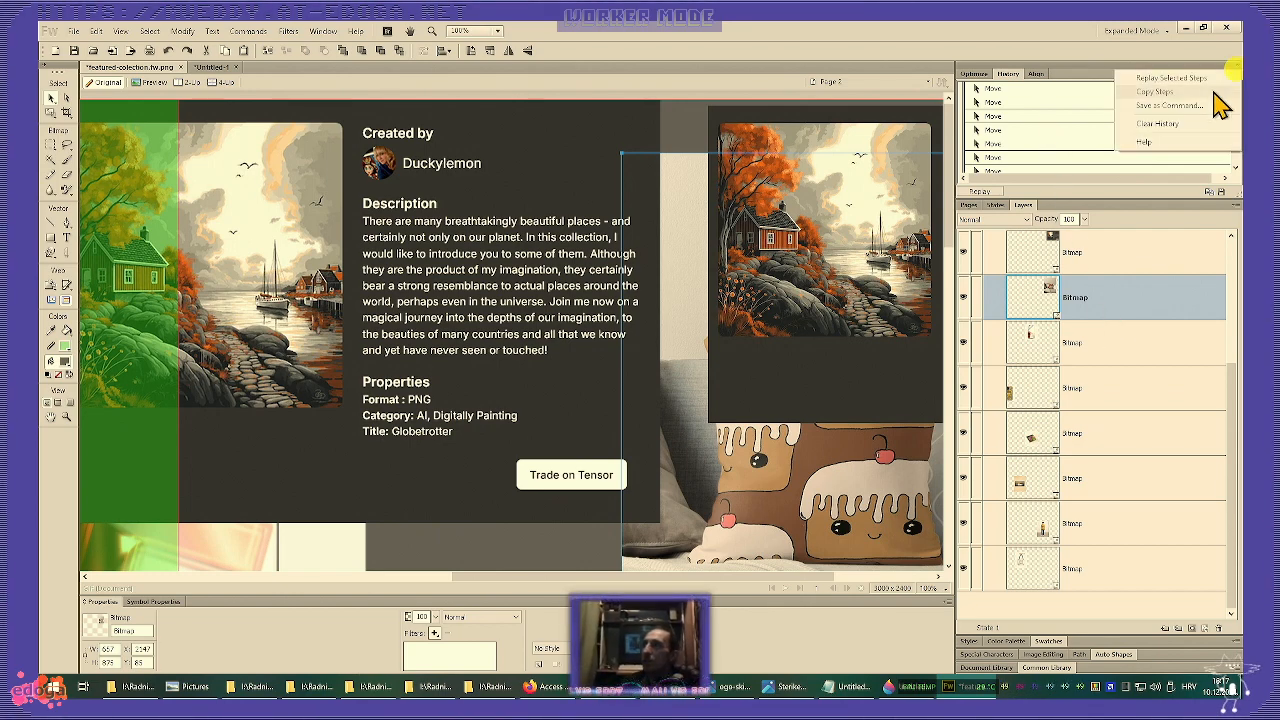
pyautogui.click(1190, 126)
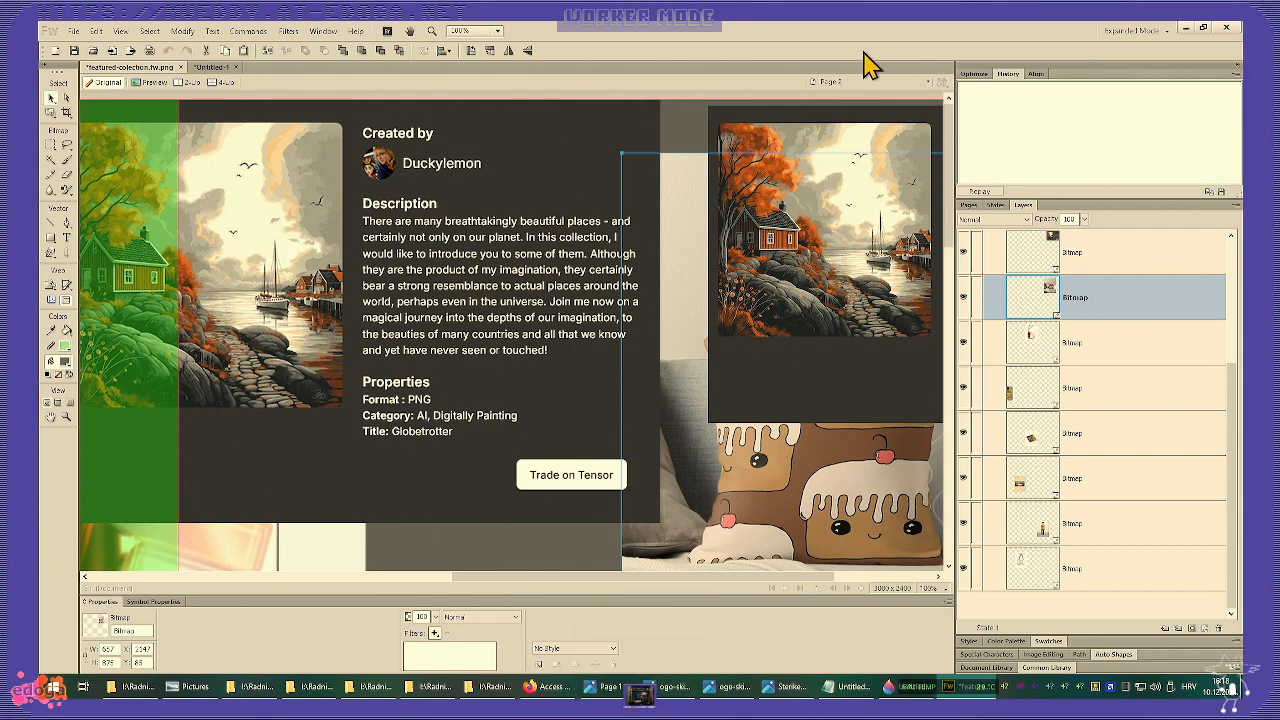
pyautogui.click(962, 219)
pyautogui.click(954, 221)
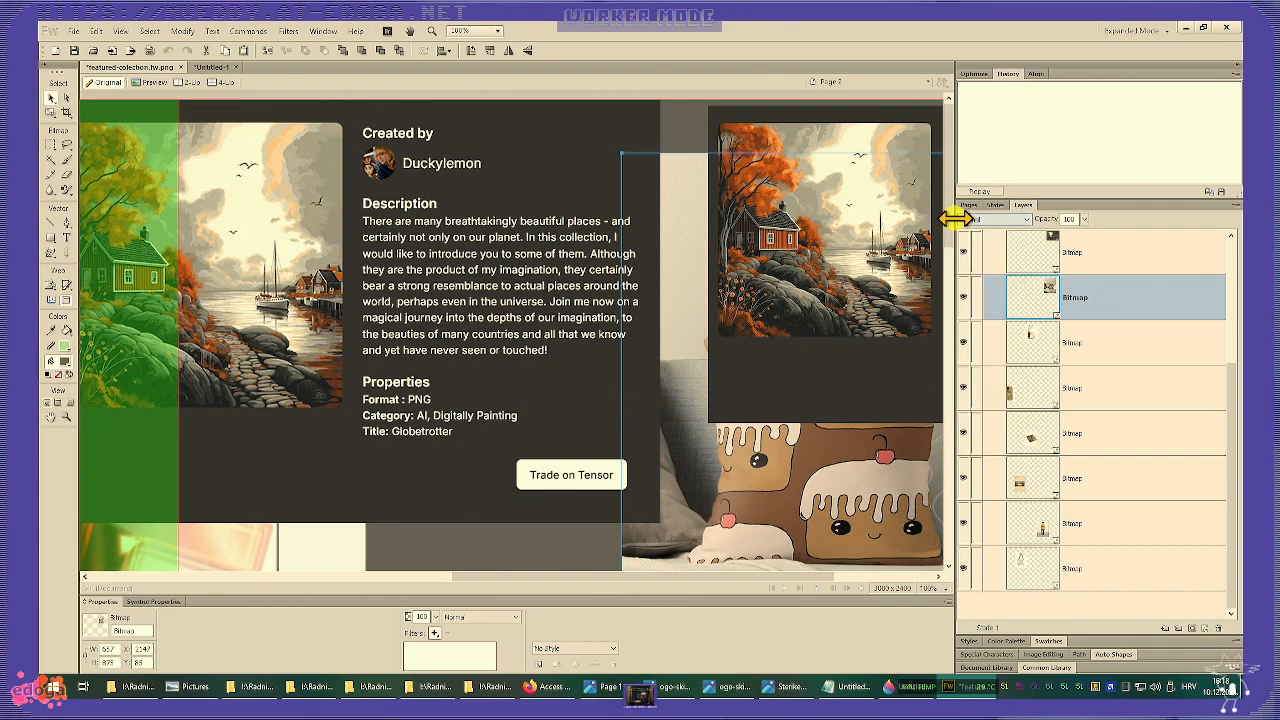
pyautogui.moveTo(954, 219); pyautogui.dragTo(1068, 207)
# - Shift the pillow mockup farther left and slightly up between the collection screenshots, and collapse and re-expand Layer 1 in the layer list
pyautogui.moveTo(886, 467); pyautogui.dragTo(818, 449)
pyautogui.scroll(3, 1100, 370)
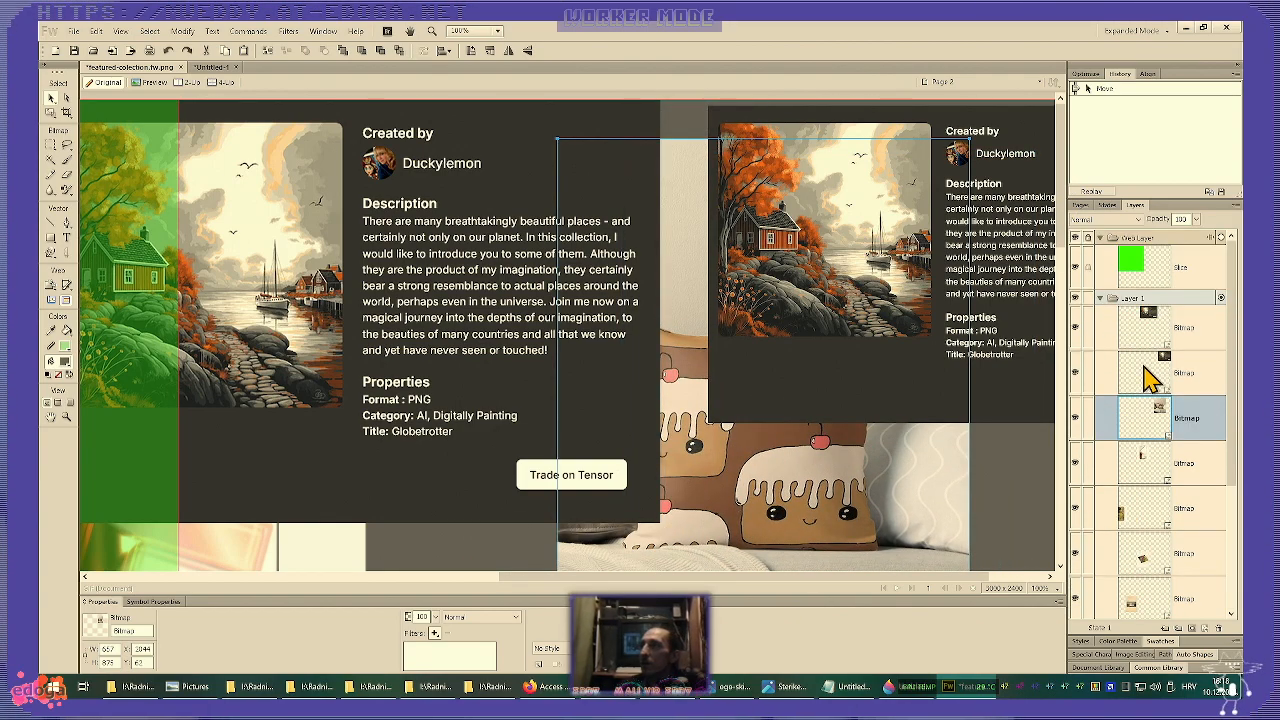
pyautogui.click(1100, 300)
pyautogui.click(1101, 300)
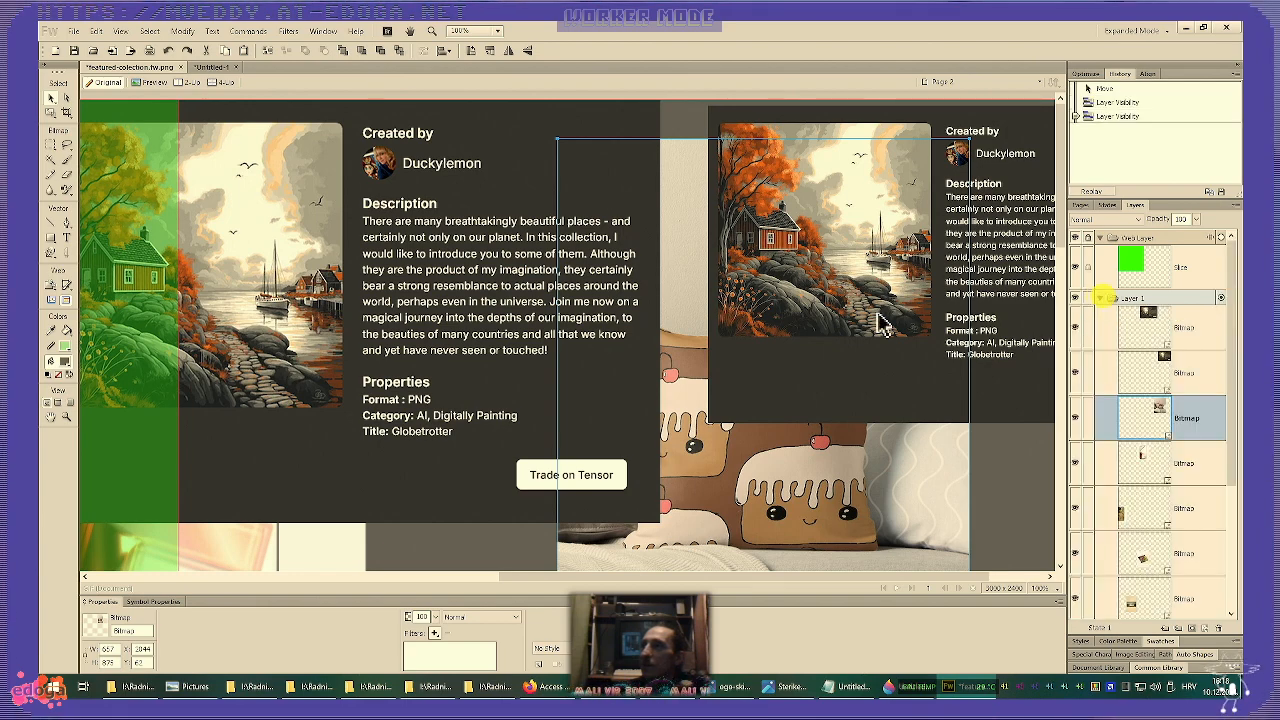
# - Select both collection screenshots, add a new layer above the collapsed Layer 1, and expand Layer 1 again
pyautogui.click(936, 279)
pyautogui.click(553, 295)
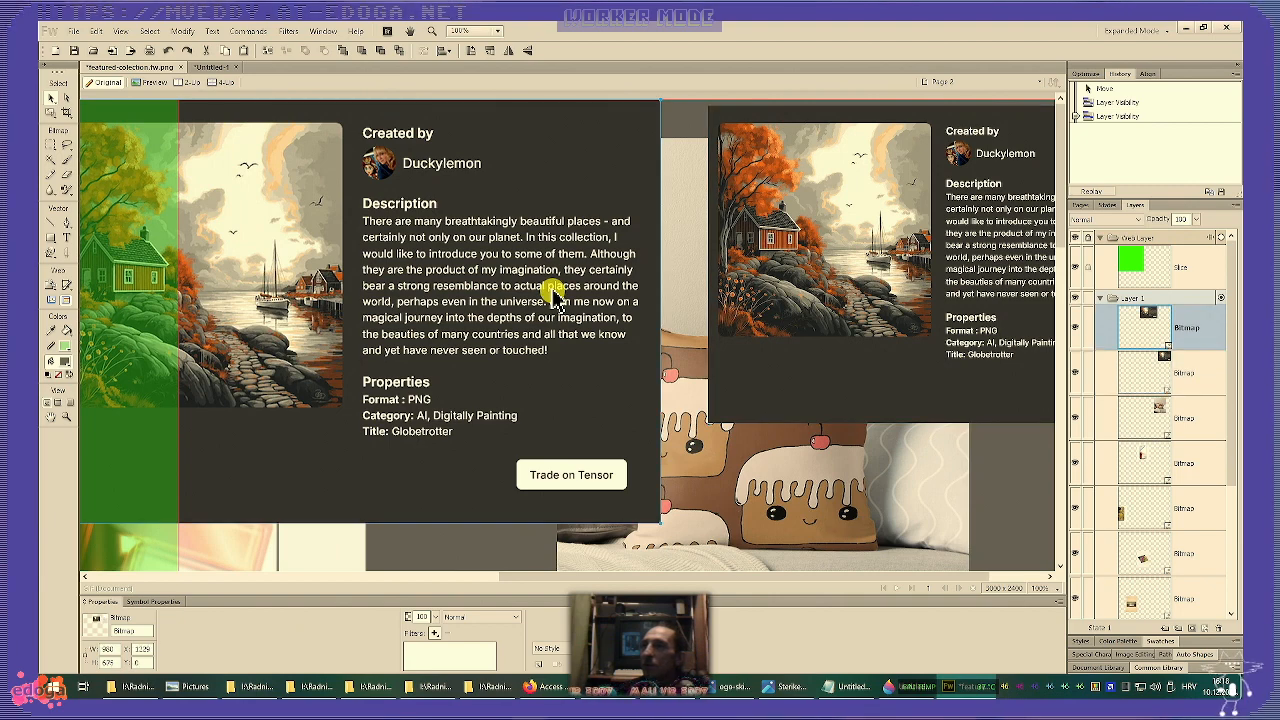
pyautogui.keyDown('shift'); pyautogui.click(727, 291); pyautogui.keyUp('shift')
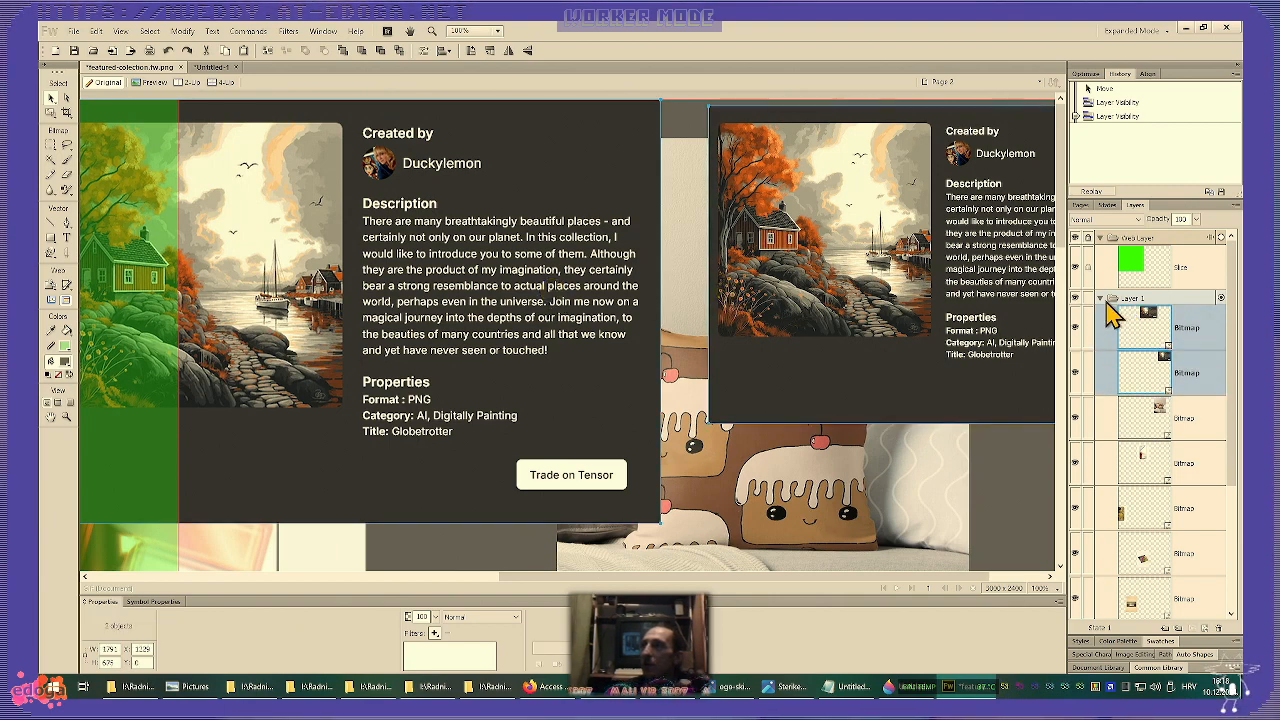
pyautogui.click(1100, 299)
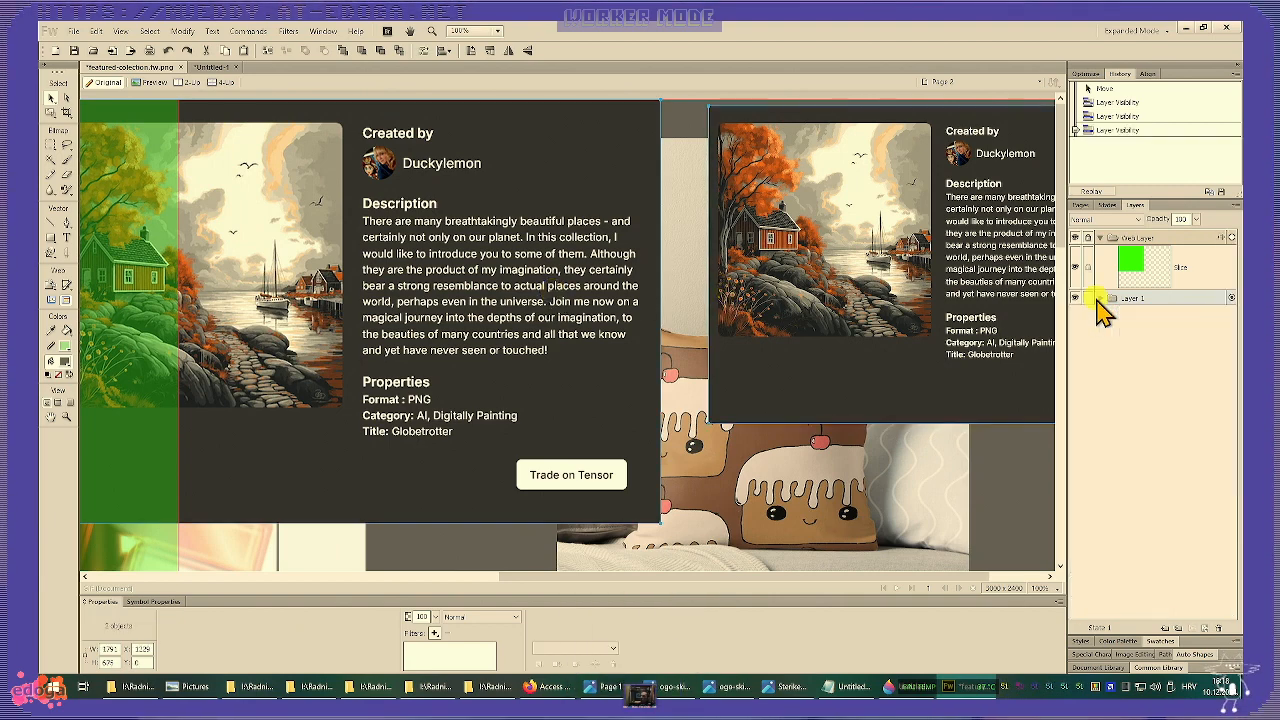
pyautogui.click(1164, 627)
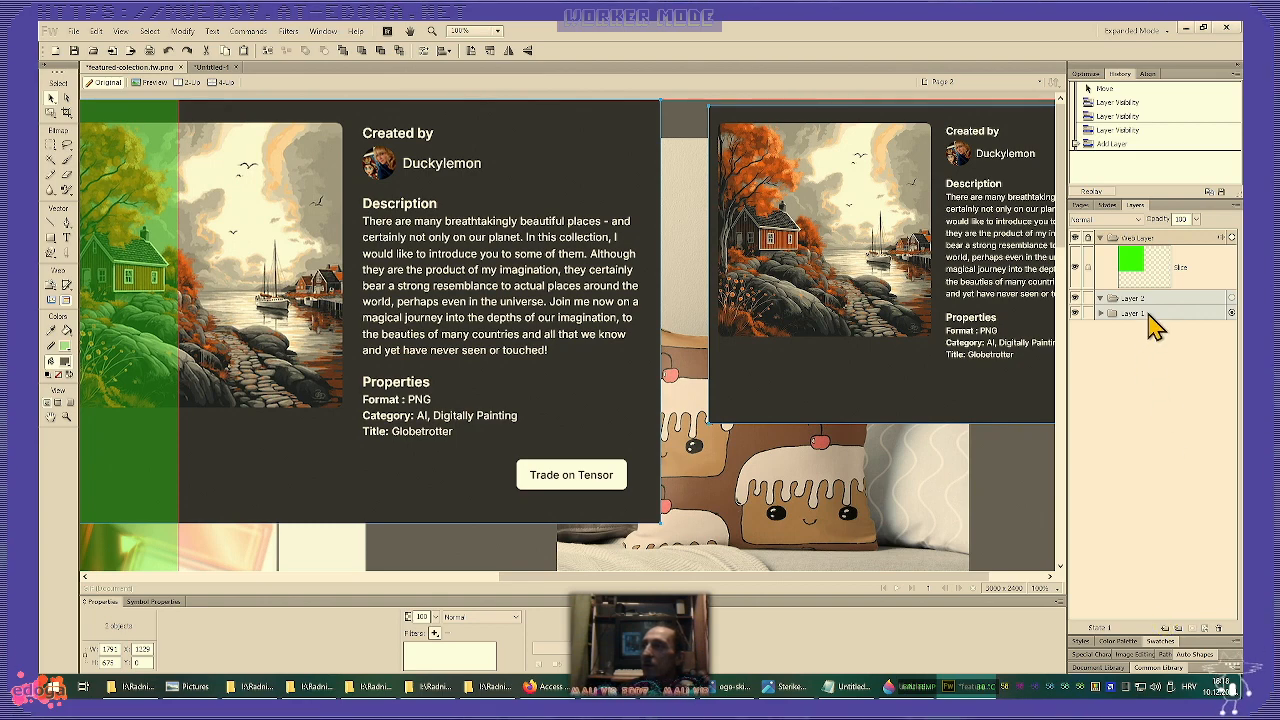
pyautogui.click(1101, 314)
pyautogui.click(1100, 310)
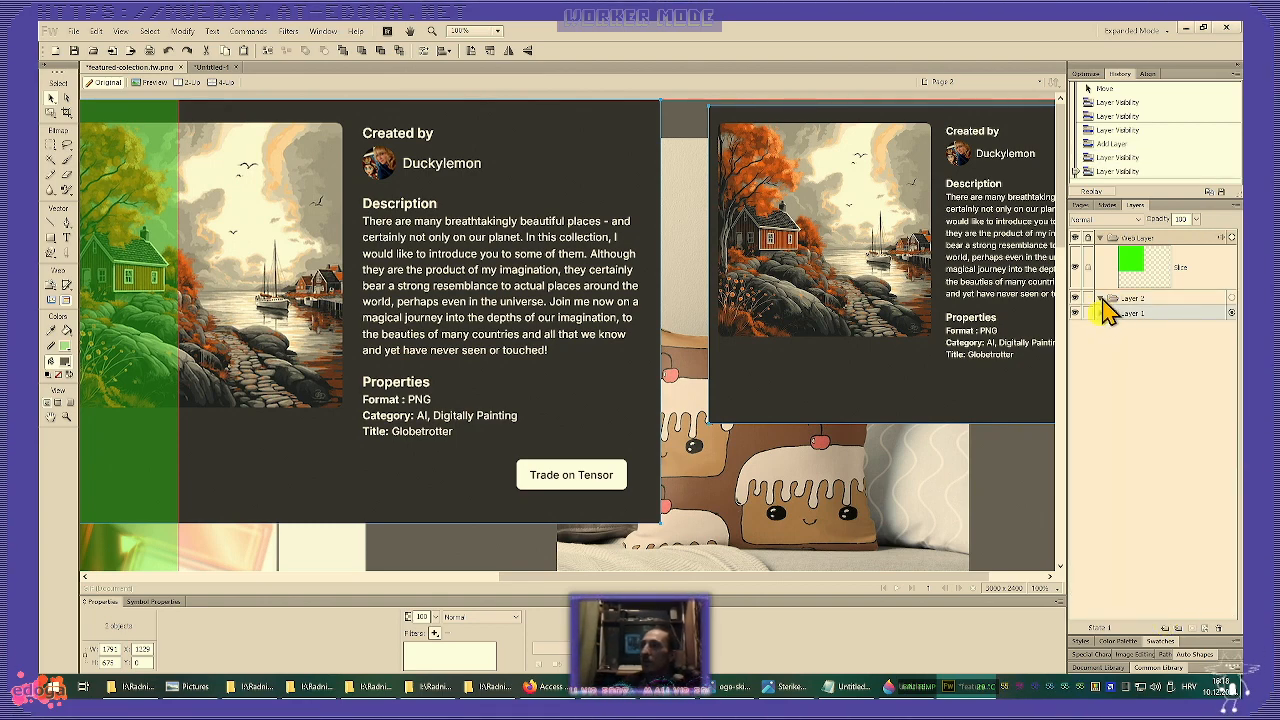
pyautogui.click(1138, 299)
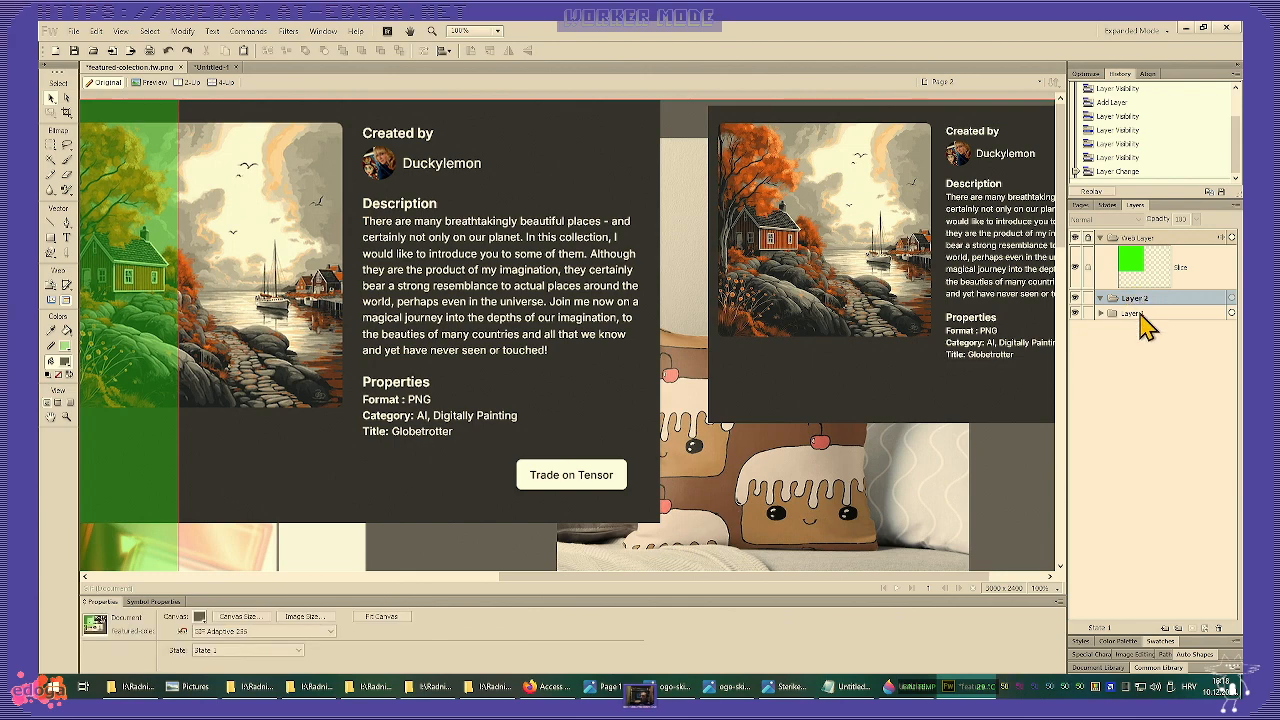
pyautogui.click(1100, 313)
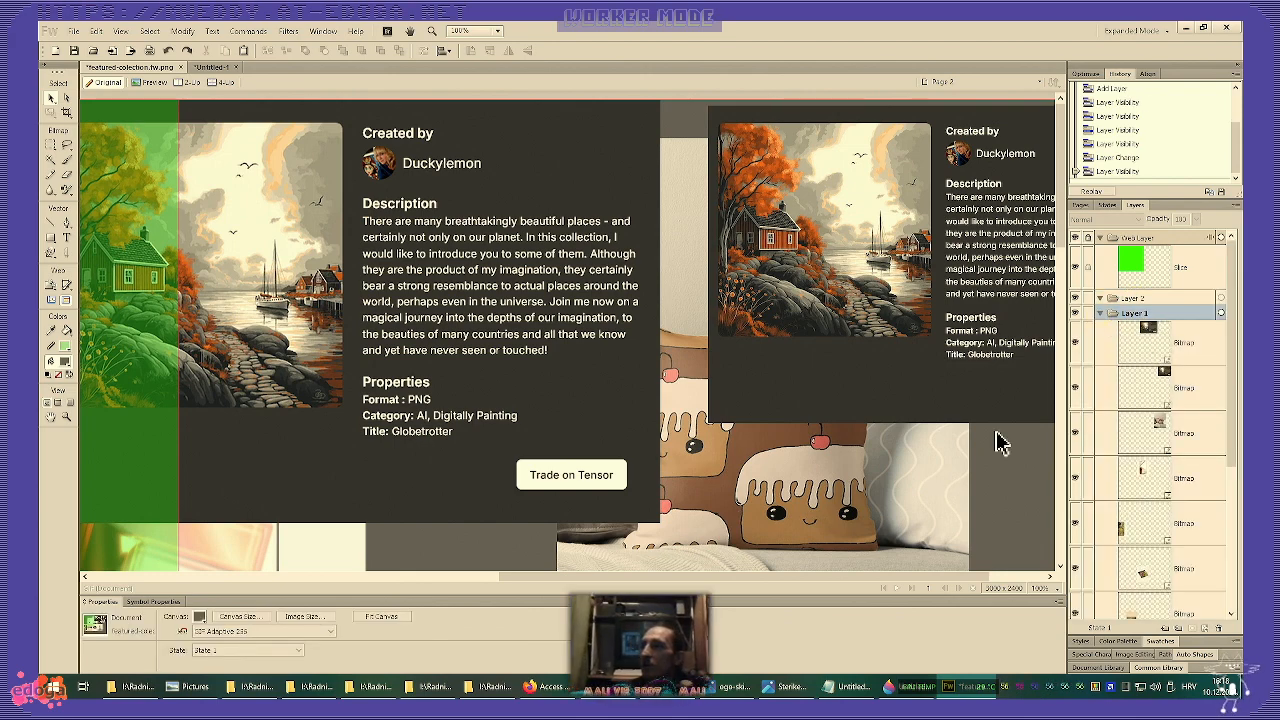
# - Transfer all mockup bitmaps except the two collection screenshots from Layer 1 into Layer 2 by cutting and pasting
pyautogui.hotkey('ctrl', 'a')
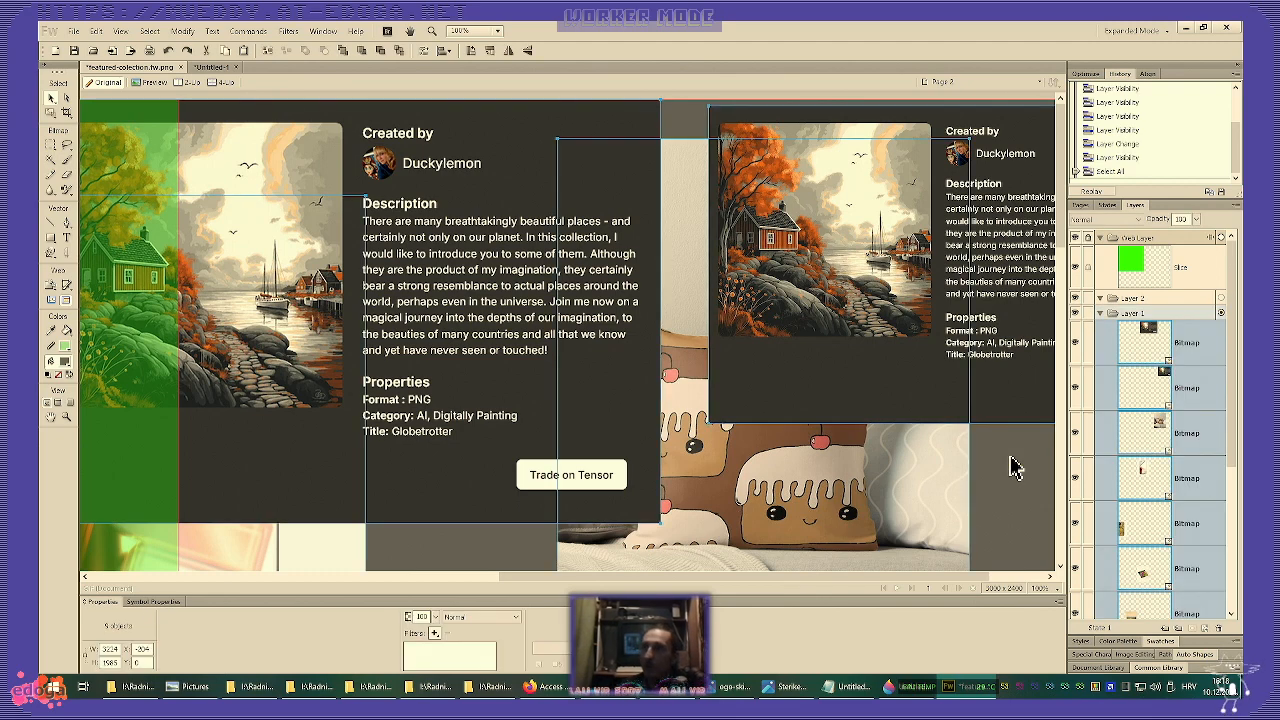
pyautogui.keyDown('shift'); pyautogui.click(1014, 378); pyautogui.keyUp('shift')
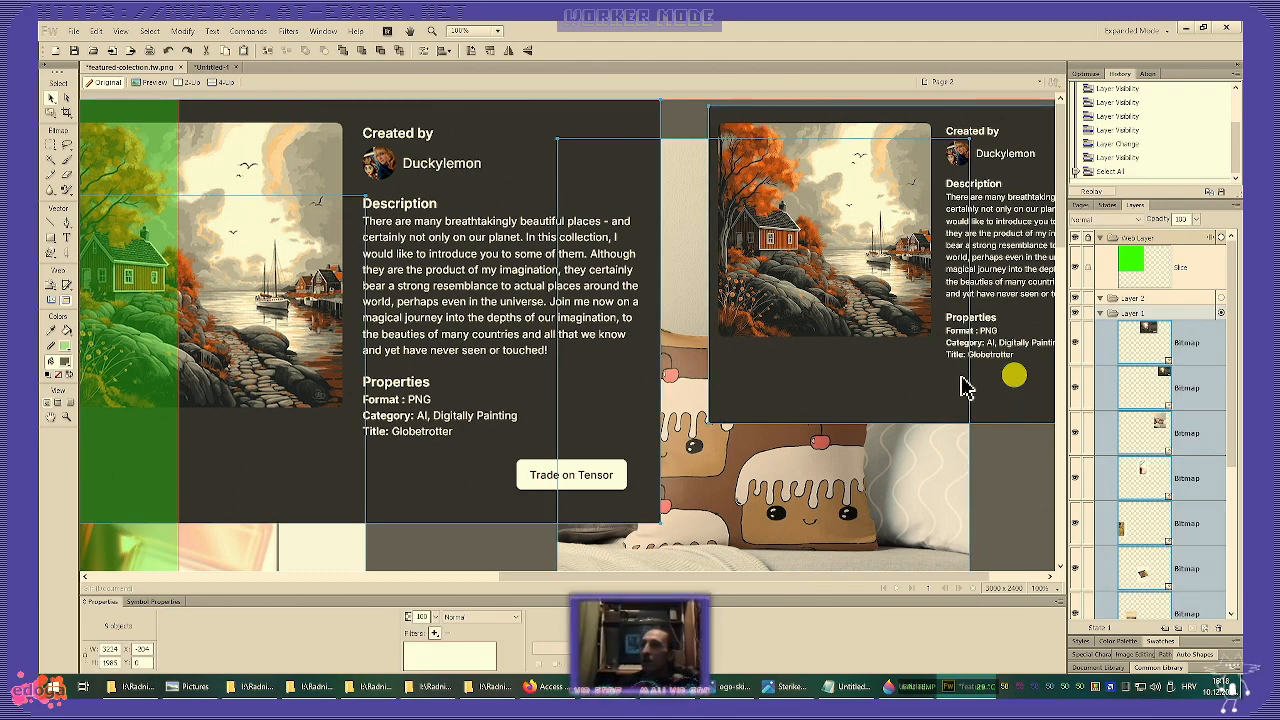
pyautogui.keyDown('shift'); pyautogui.click(508, 425); pyautogui.keyUp('shift')
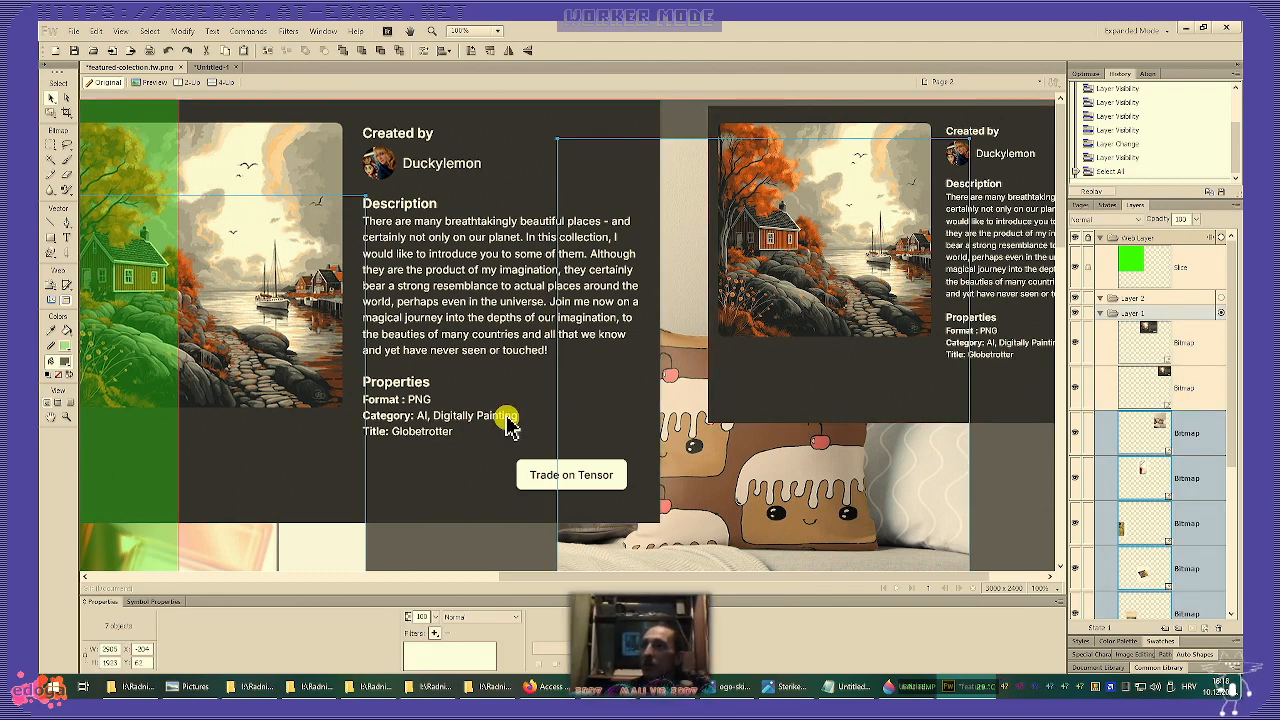
pyautogui.hotkey('ctrl', 'x')
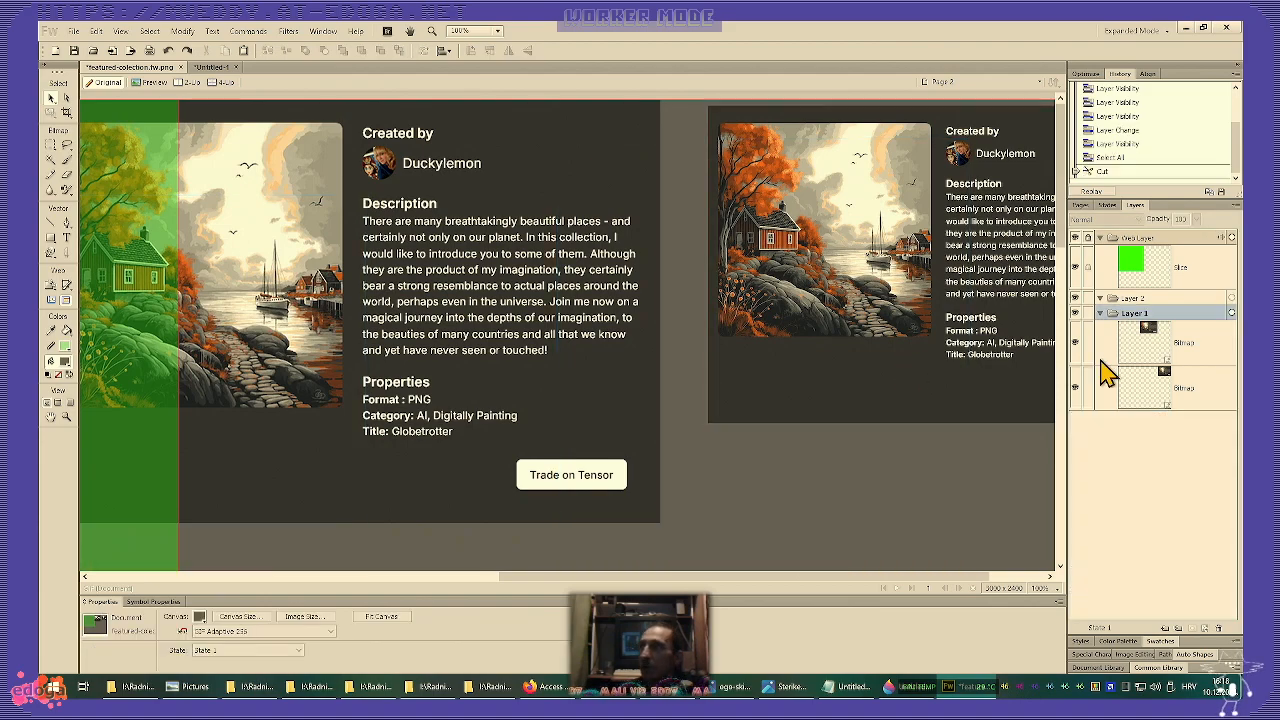
pyautogui.click(1171, 298)
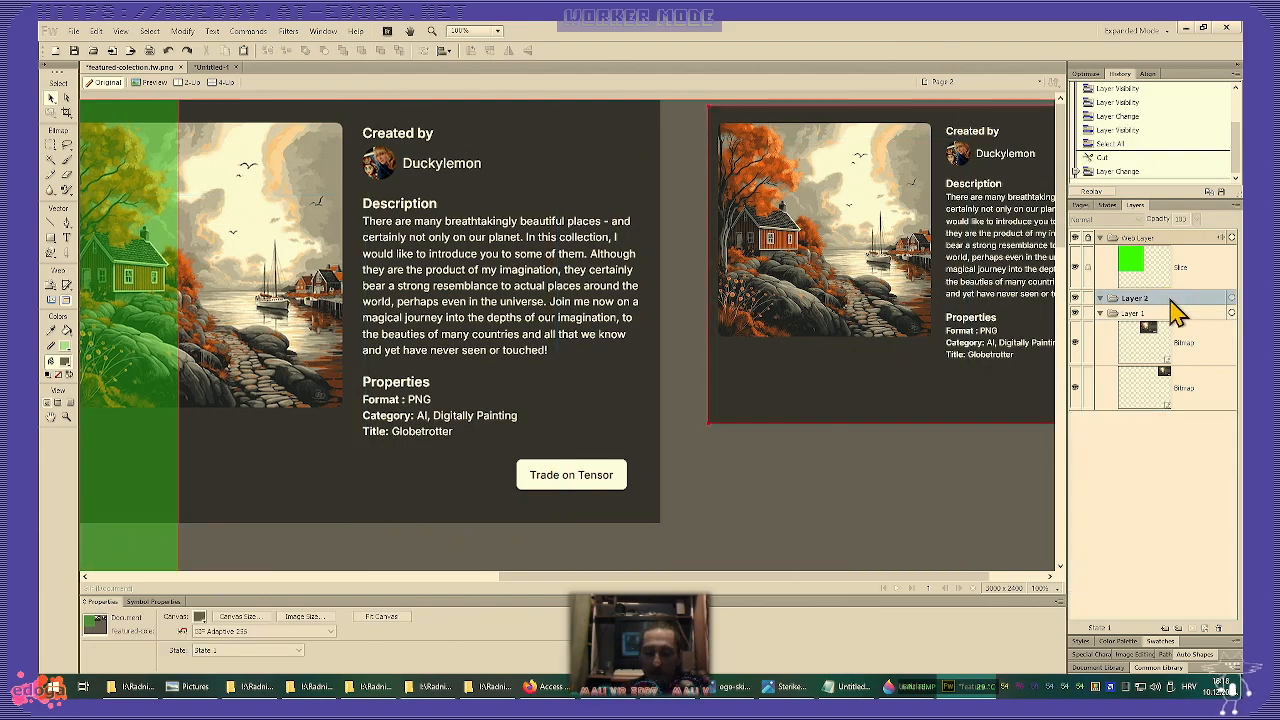
pyautogui.hotkey('ctrl', 'v')
# - Rename Layer 2 as assets
pyautogui.doubleClick(1168, 298)
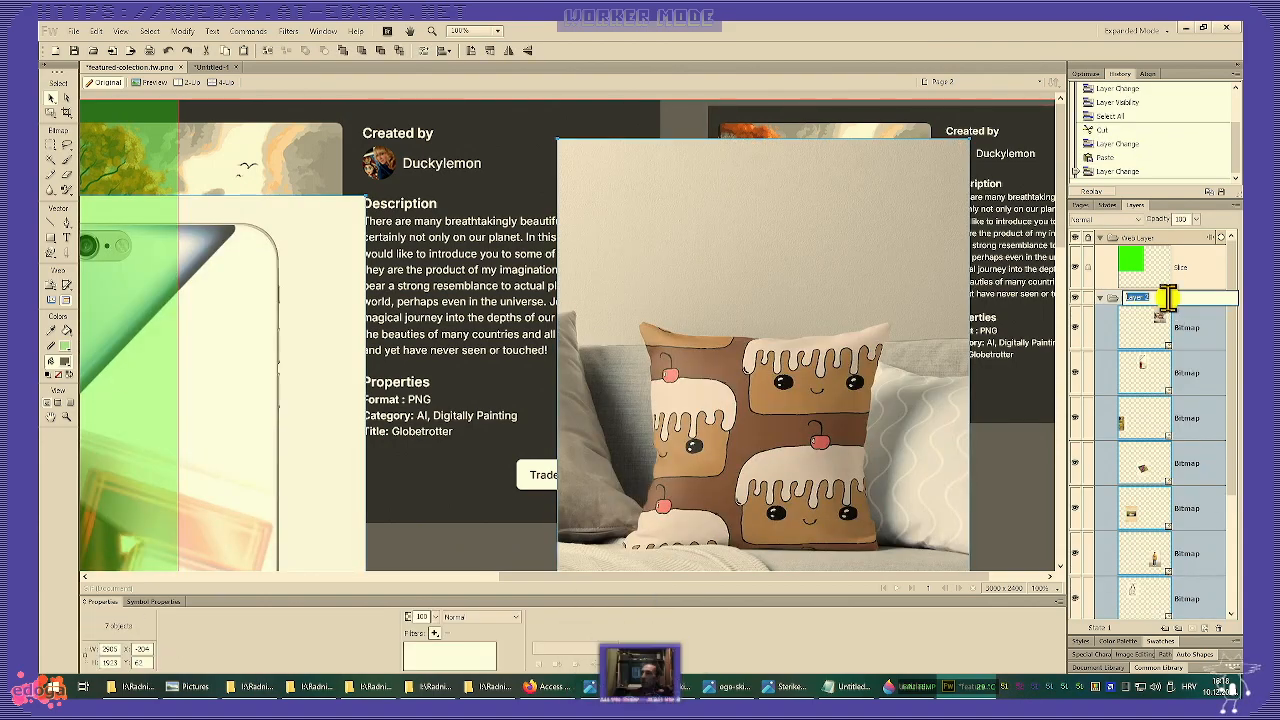
pyautogui.write('assets')
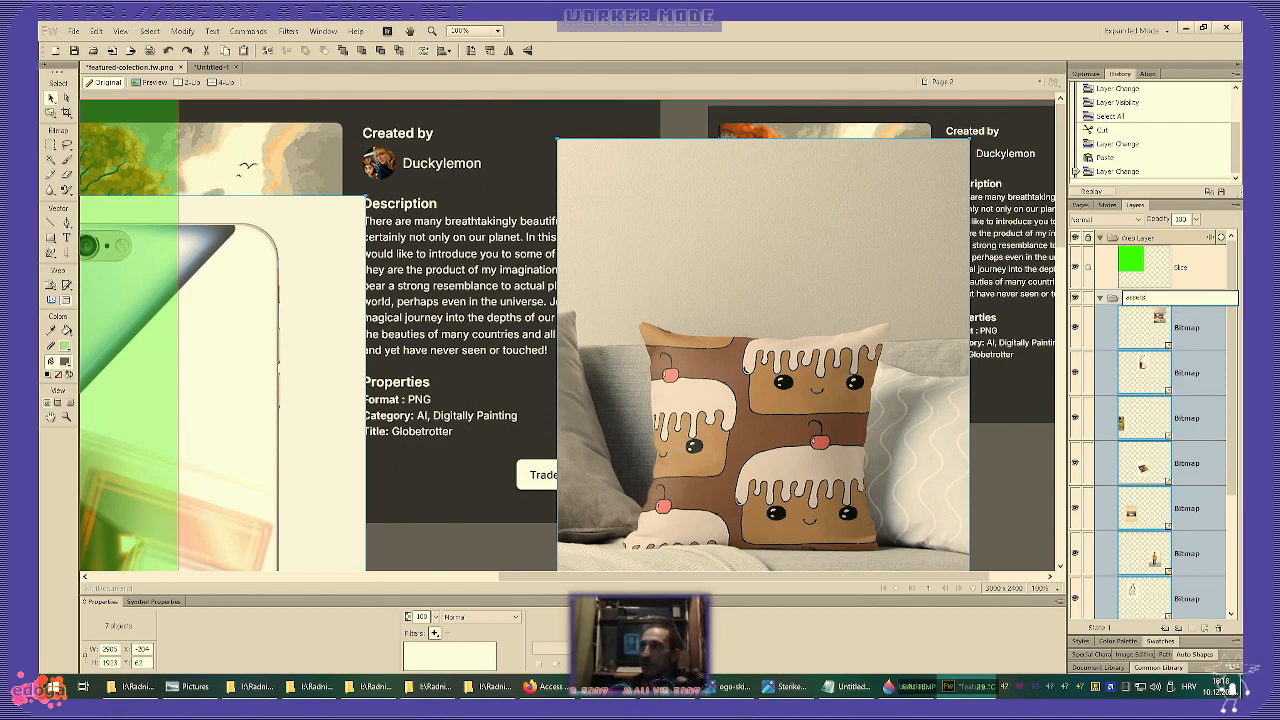
pyautogui.press('Return')
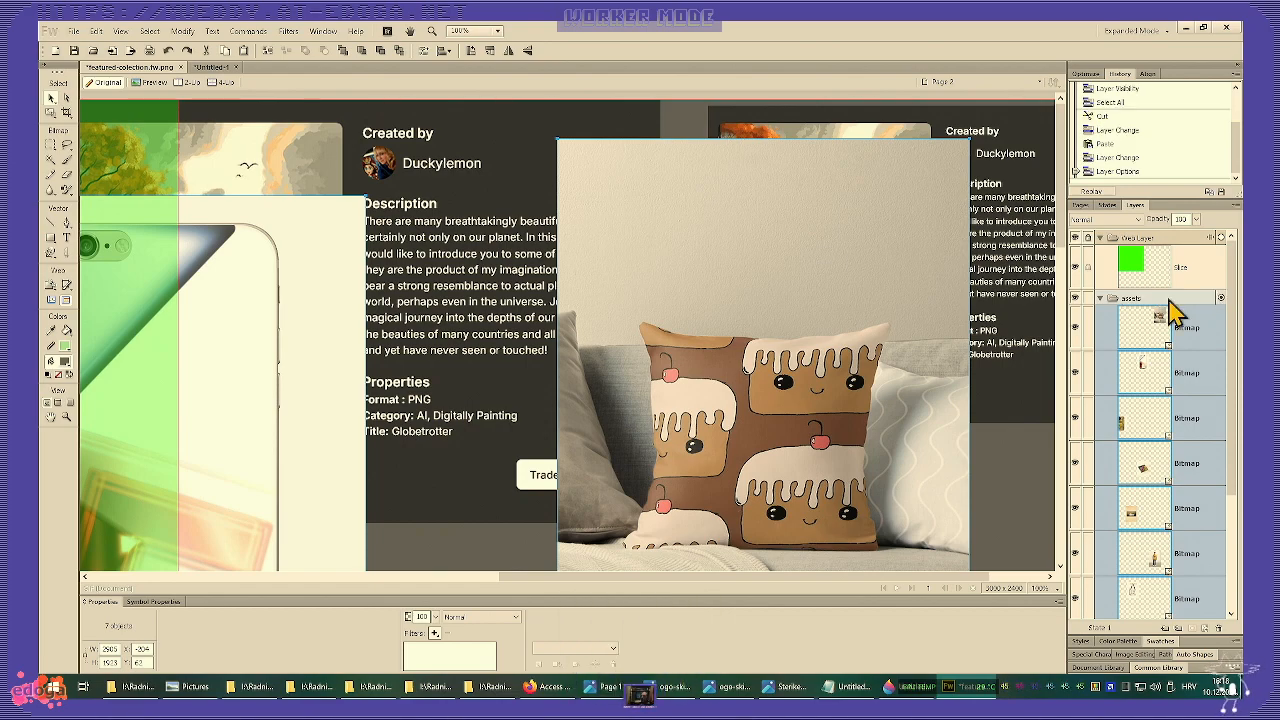
# - Nudge the mockups slightly, duplicate the pillow mockup, and move one copy over the smaller collection screenshot
pyautogui.moveTo(786, 405)
pyautogui.mouseDown()
pyautogui.moveTo(528, 400)
pyautogui.moveTo(810, 400)
pyautogui.mouseUp()
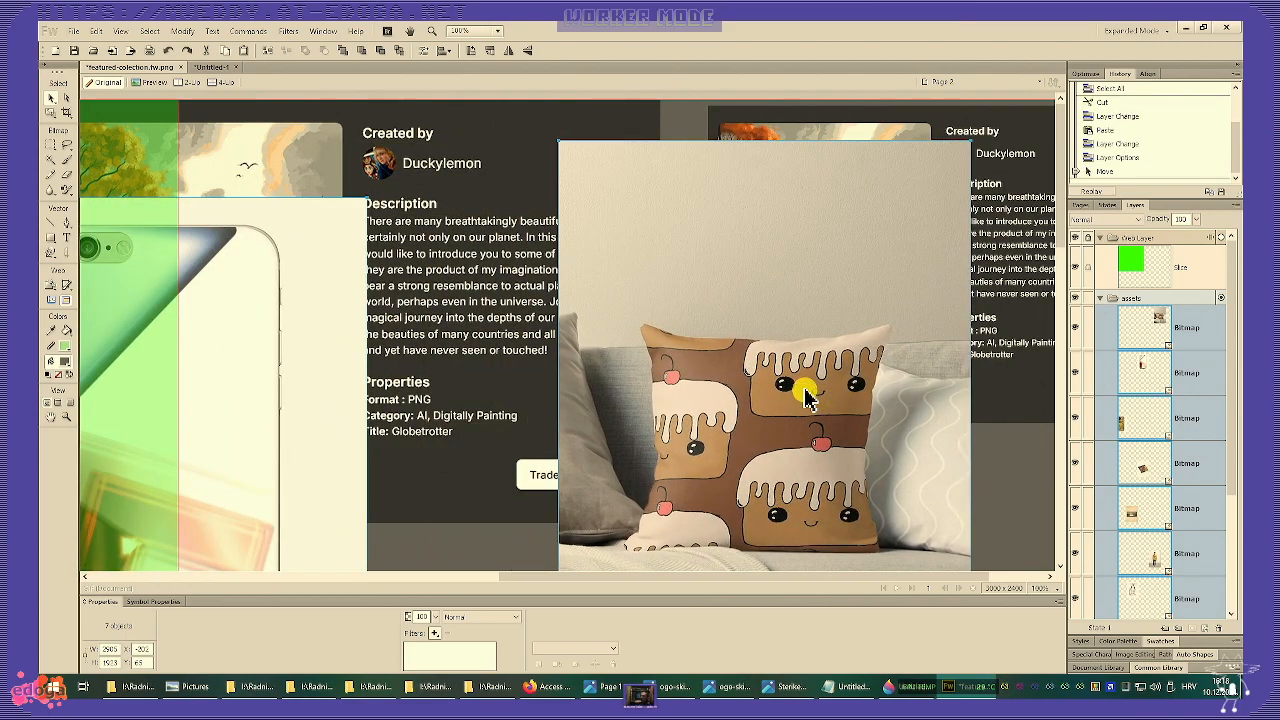
pyautogui.doubleClick(805, 397)
pyautogui.press('Escape')
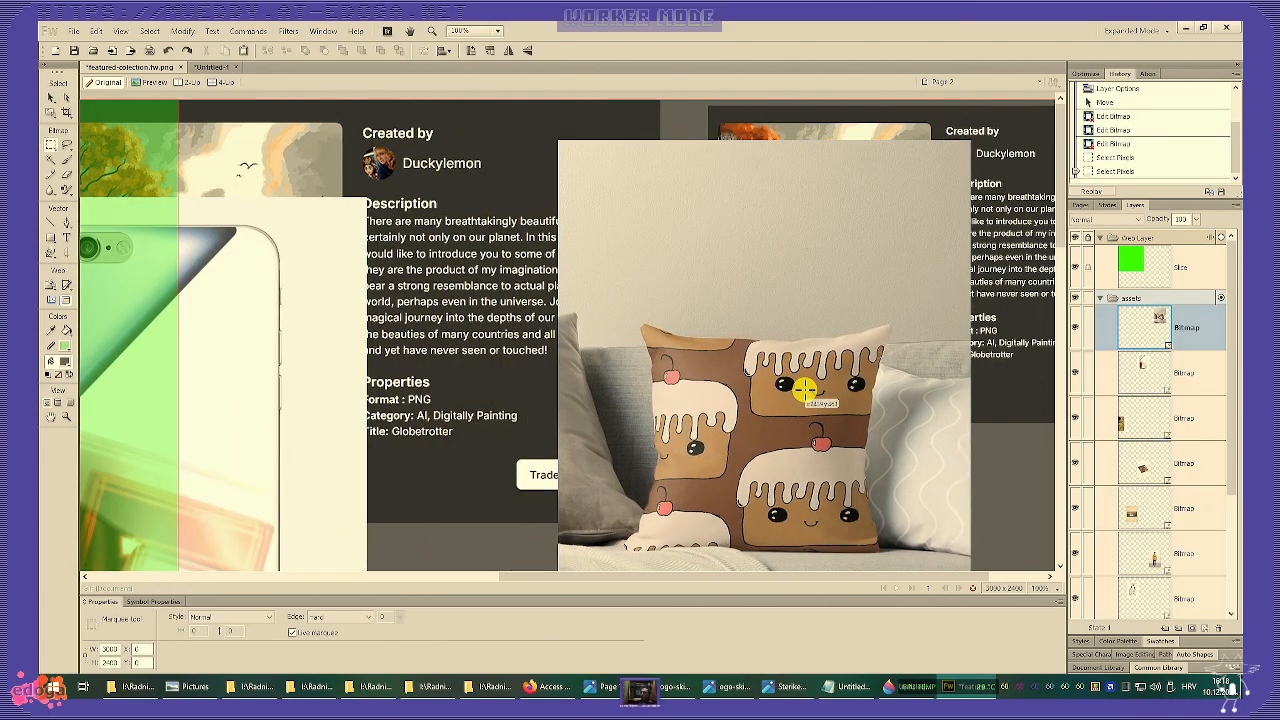
pyautogui.moveTo(808, 397); pyautogui.dragTo(523, 423)
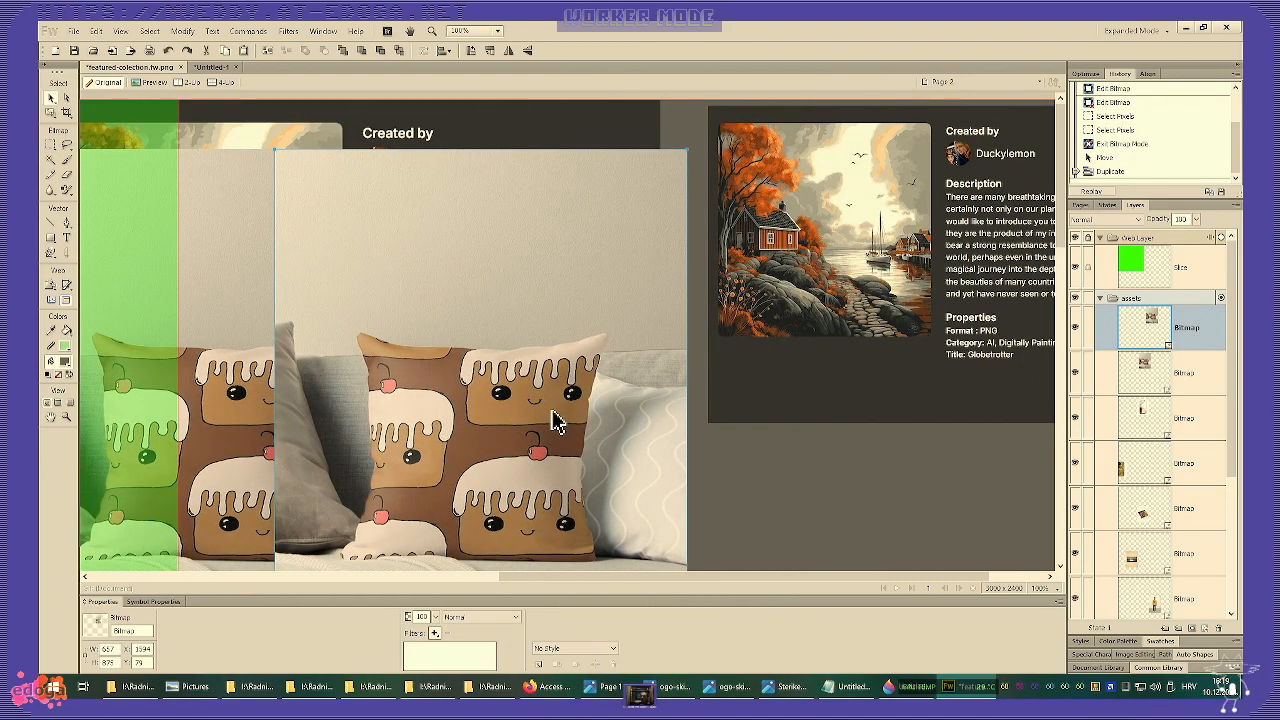
pyautogui.scroll(-1, 556, 420)
pyautogui.scroll(1, 604, 420)
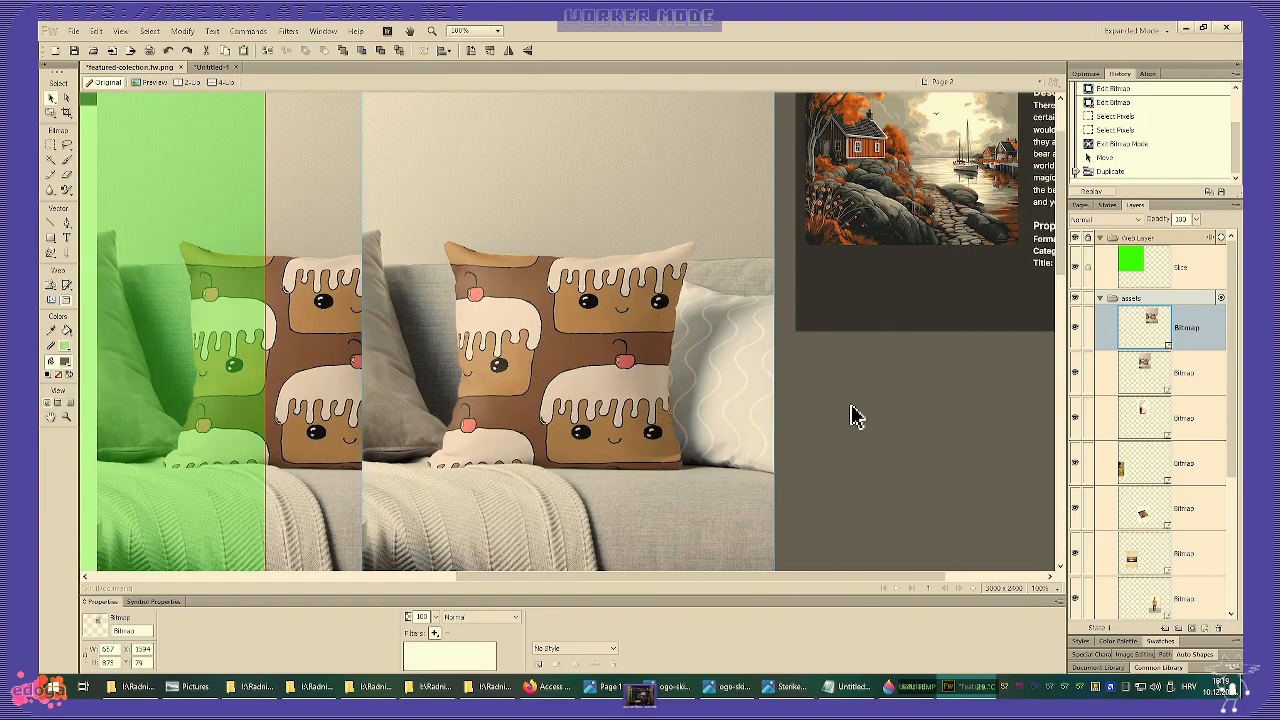
pyautogui.scroll(2, 836, 414)
pyautogui.moveTo(864, 577); pyautogui.dragTo(1045, 573)
pyautogui.moveTo(360, 466); pyautogui.dragTo(576, 405)
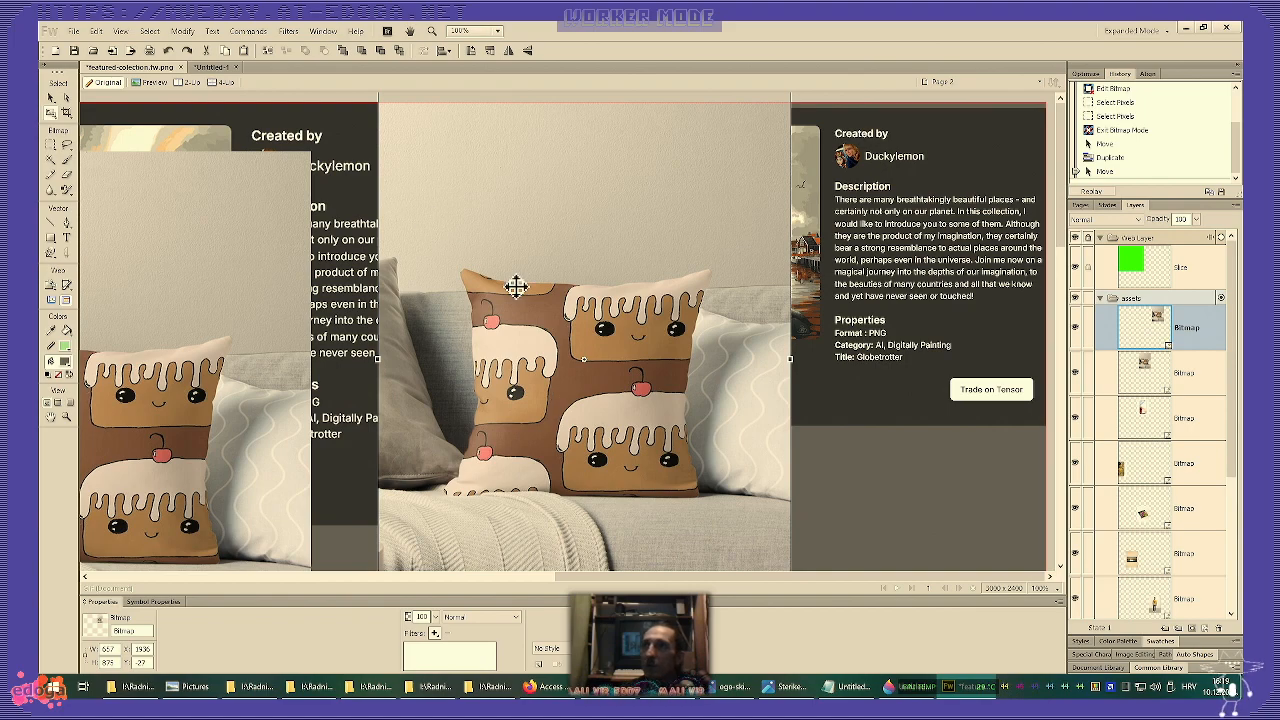
# - Scale the pillow copy proportionally to about 128 by 171 pixels and place it at the artwork's lower corner in the smaller screenshot
pyautogui.moveTo(709, 494); pyautogui.dragTo(718, 414)
pyautogui.moveTo(641, 275); pyautogui.dragTo(669, 324)
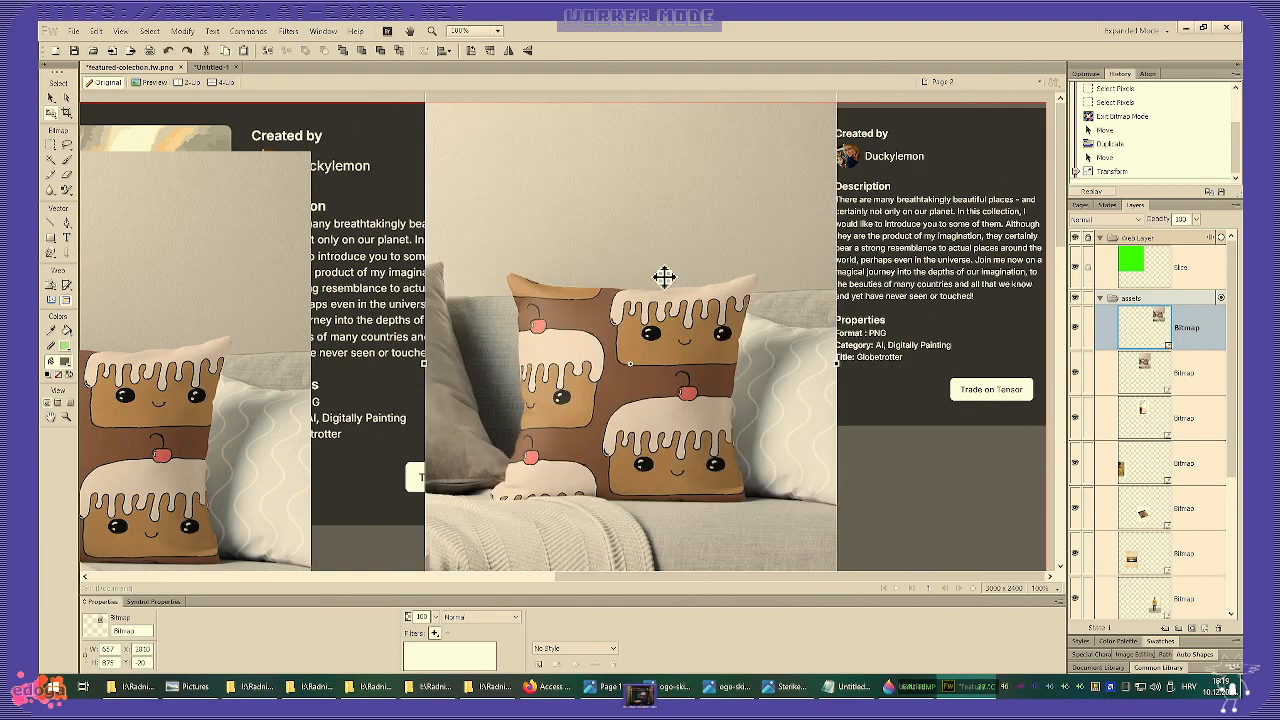
pyautogui.moveTo(664, 277); pyautogui.dragTo(663, 334)
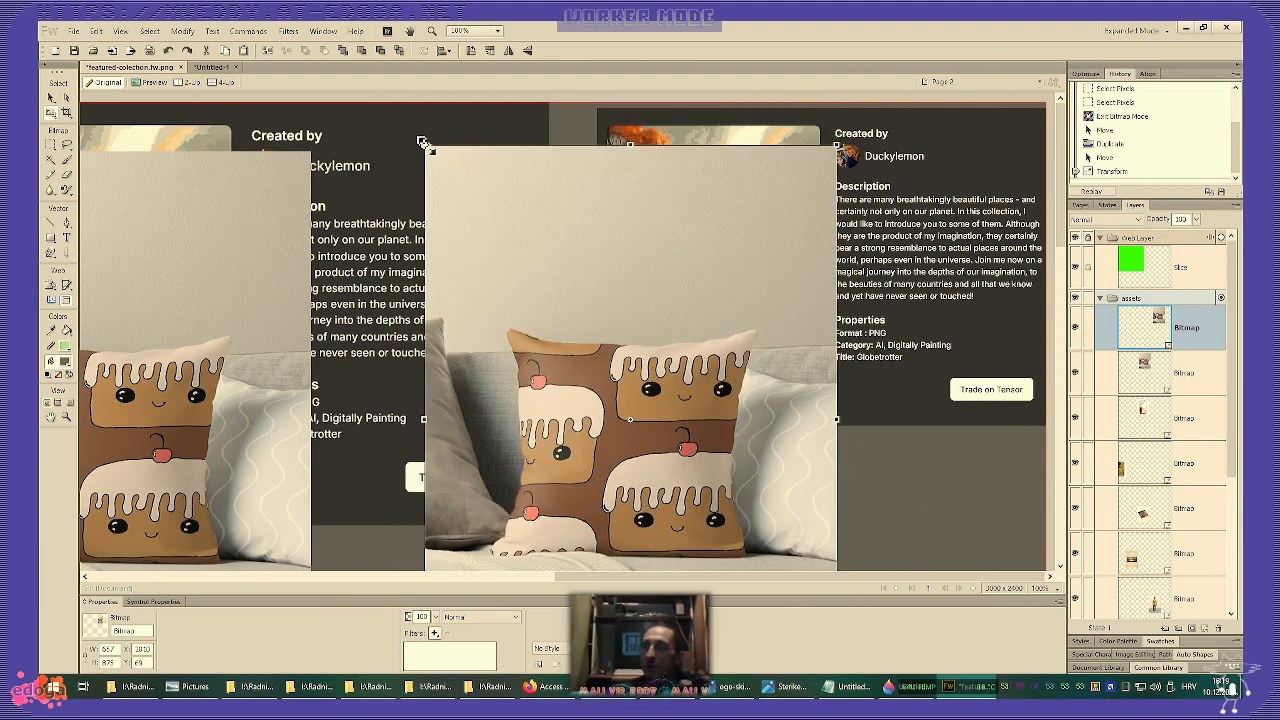
pyautogui.moveTo(420, 142); pyautogui.dragTo(587, 313)
pyautogui.moveTo(755, 510); pyautogui.dragTo(812, 304)
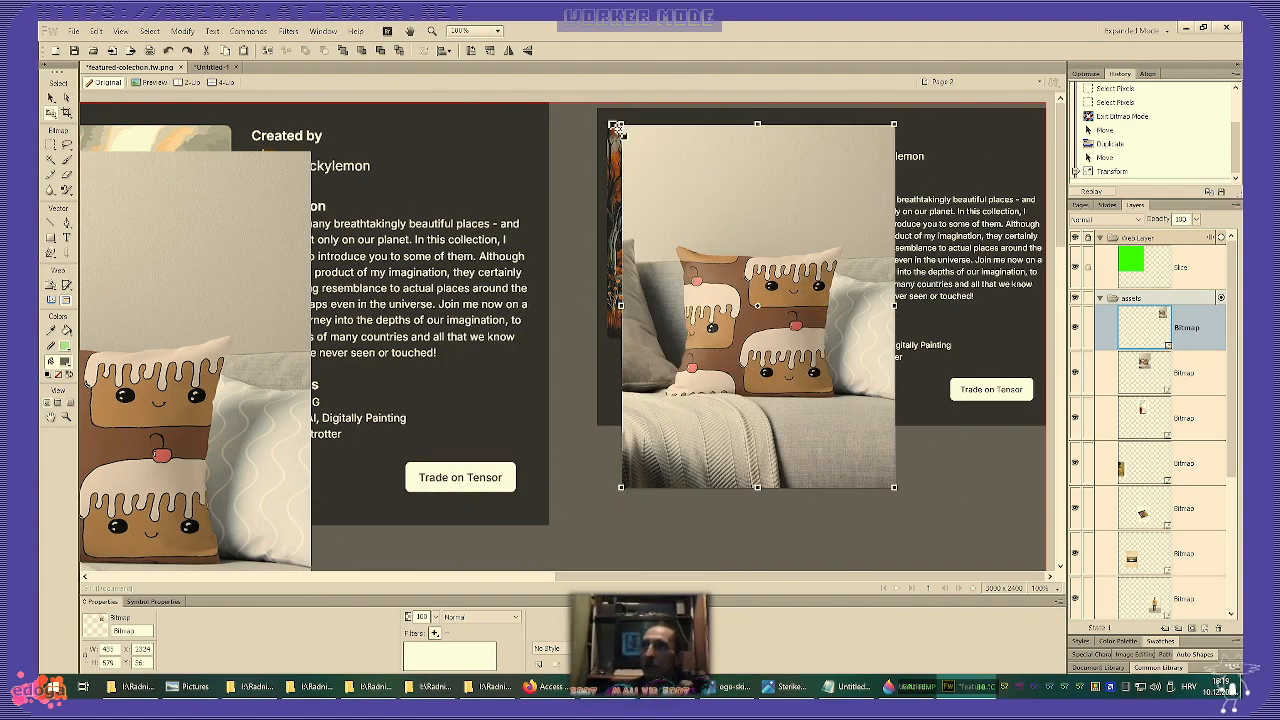
pyautogui.moveTo(621, 125); pyautogui.dragTo(740, 263)
pyautogui.moveTo(848, 374); pyautogui.dragTo(773, 297)
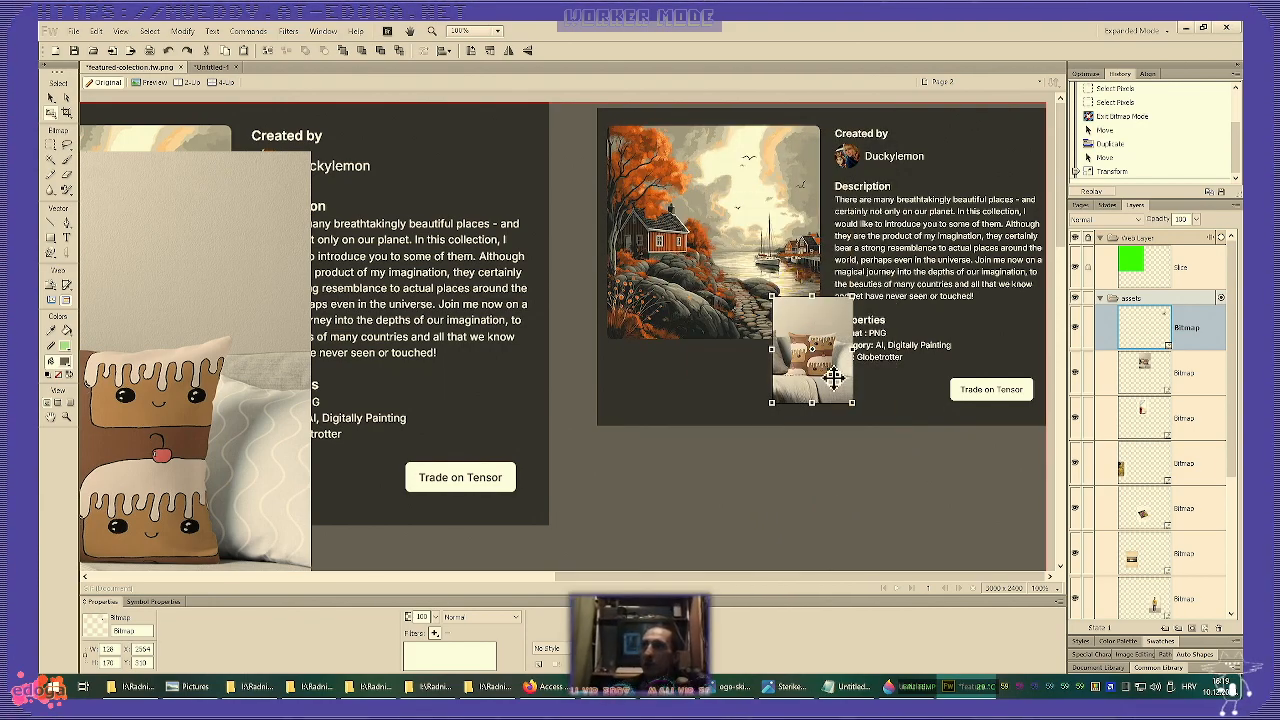
pyautogui.moveTo(812, 352); pyautogui.dragTo(820, 311)
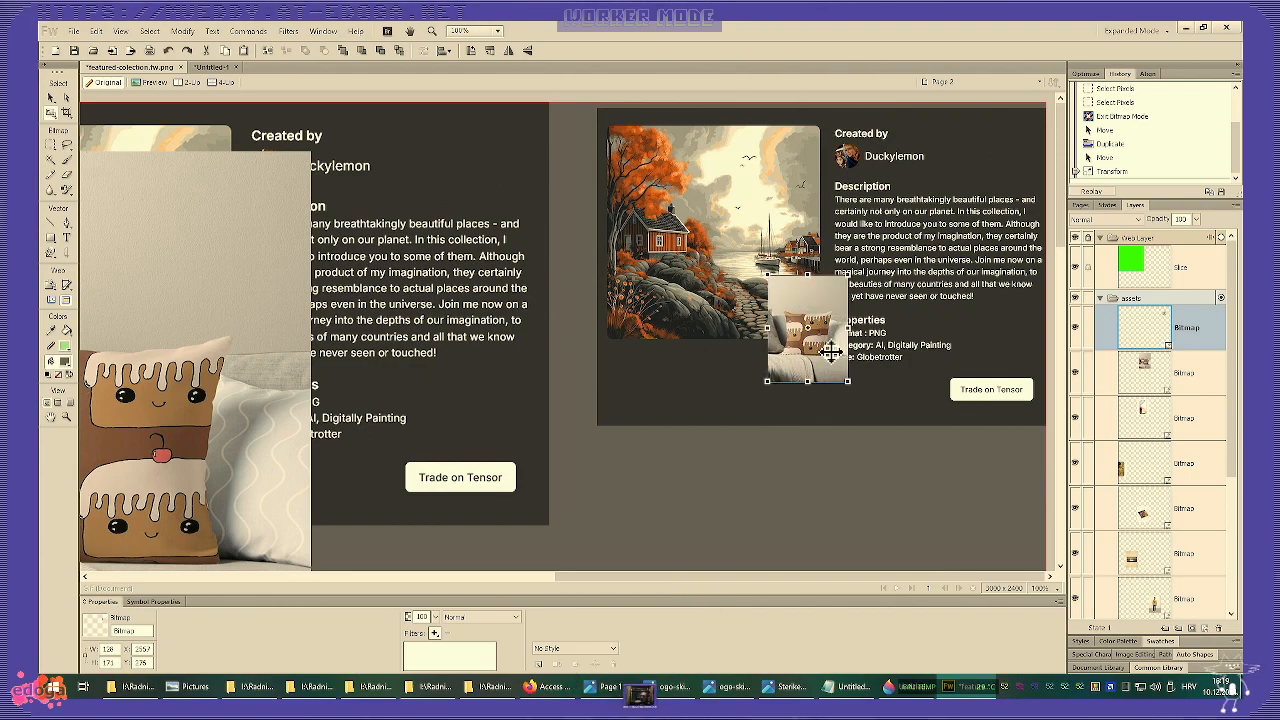
# - Clear the recorded history and save the document with the scaled pillow thumbnail applied
pyautogui.hotkey('ctrl', '=')
pyautogui.hotkey('ctrl', '=')
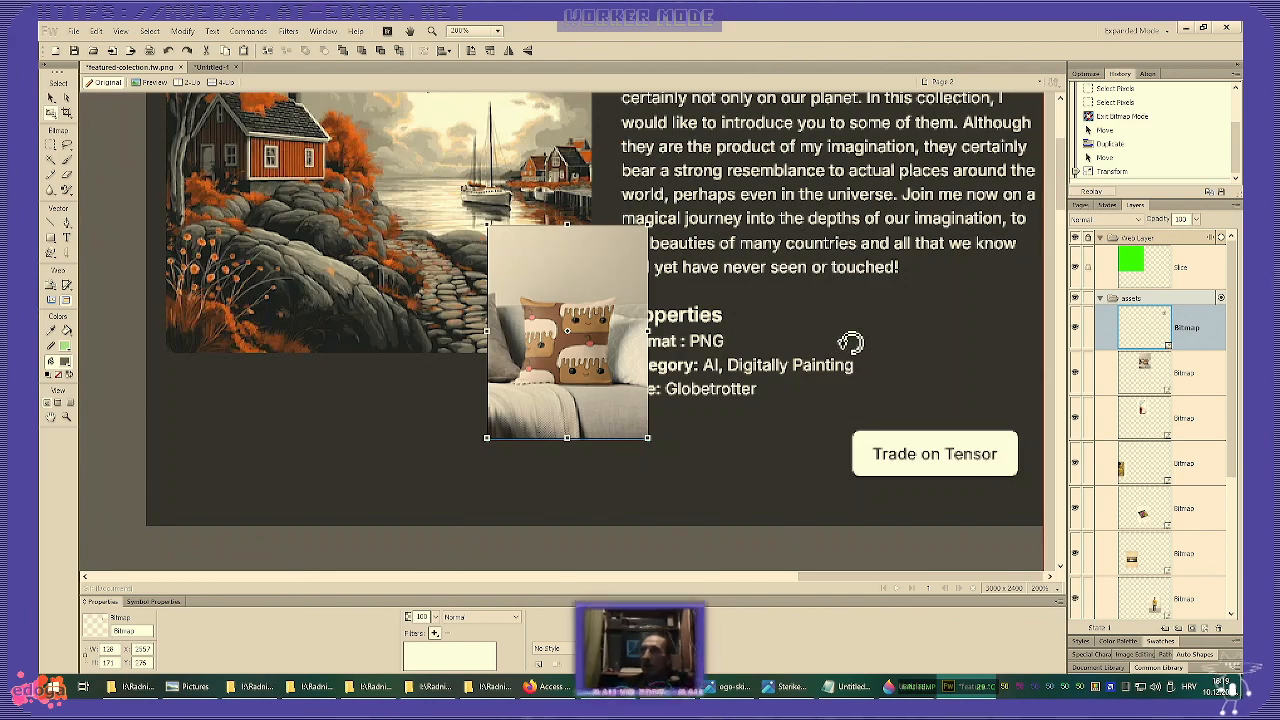
pyautogui.click(1235, 75)
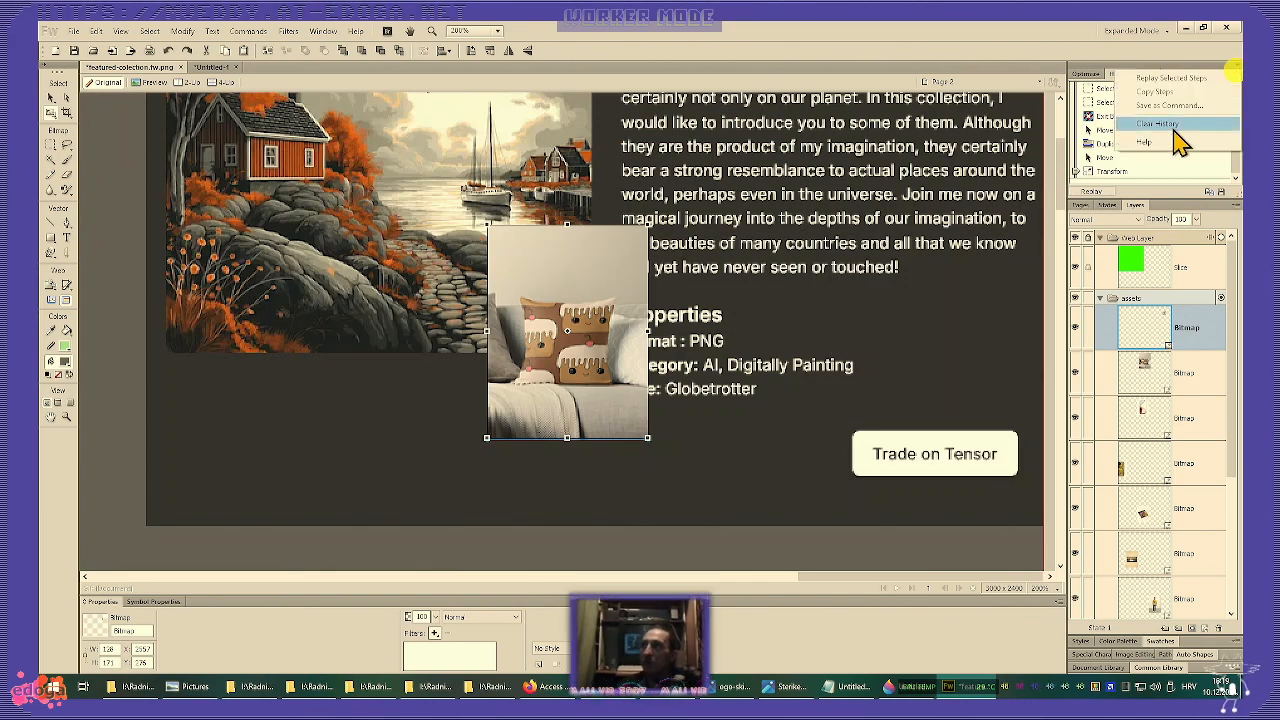
pyautogui.click(1180, 140)
pyautogui.hotkey('ctrl', 's')
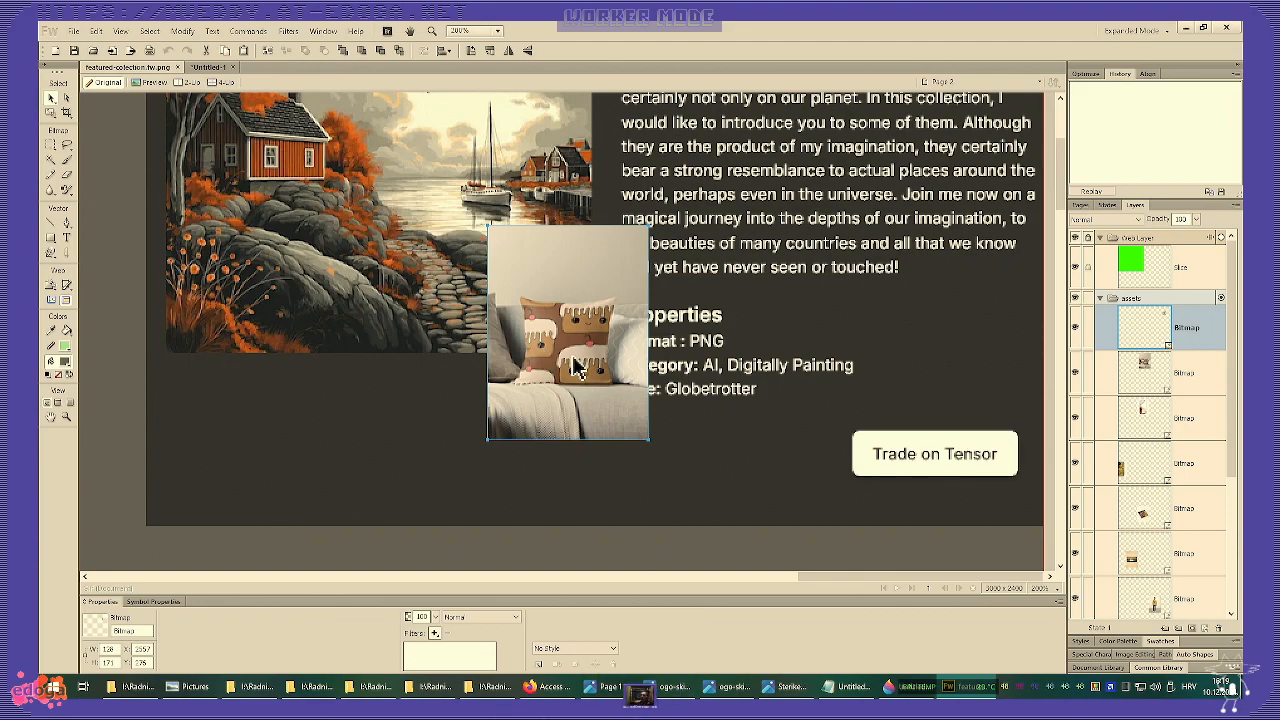
# - Try the pillow thumbnail below the smaller collection screenshot and over the lower part of its artwork
pyautogui.scroll(-6, 575, 367)
pyautogui.moveTo(563, 123); pyautogui.dragTo(558, 446)
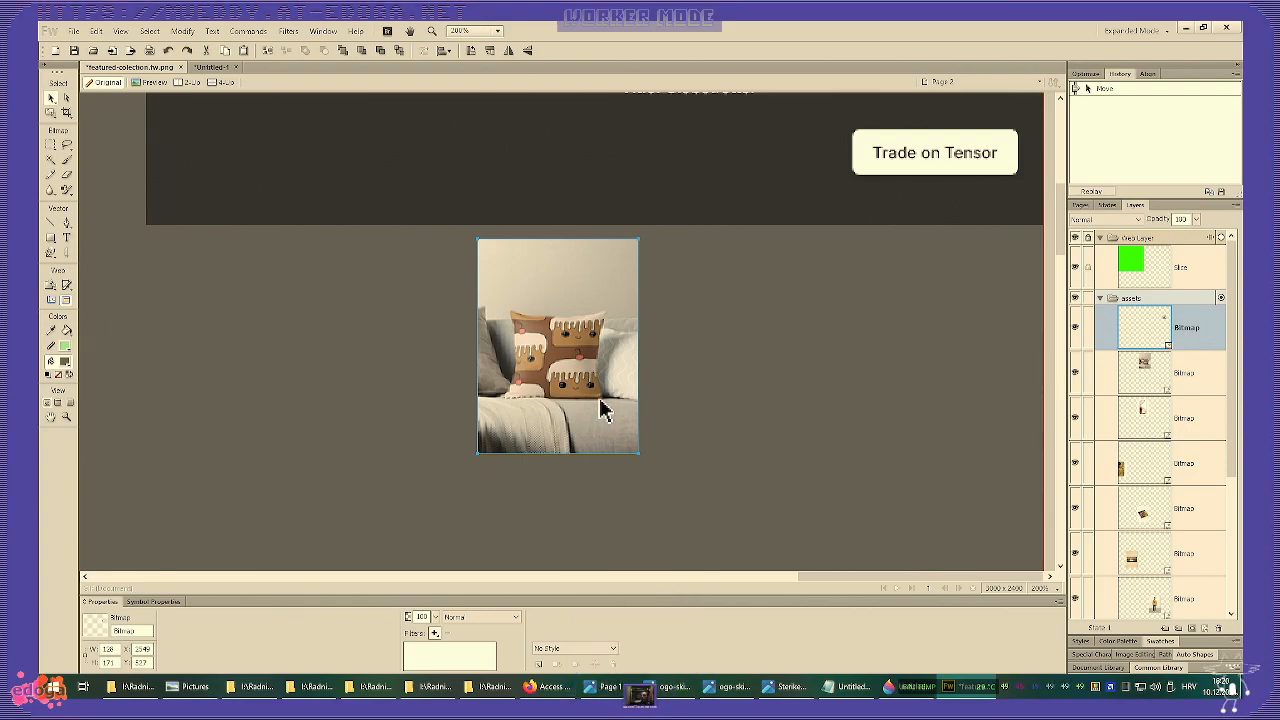
pyautogui.scroll(10, 600, 408)
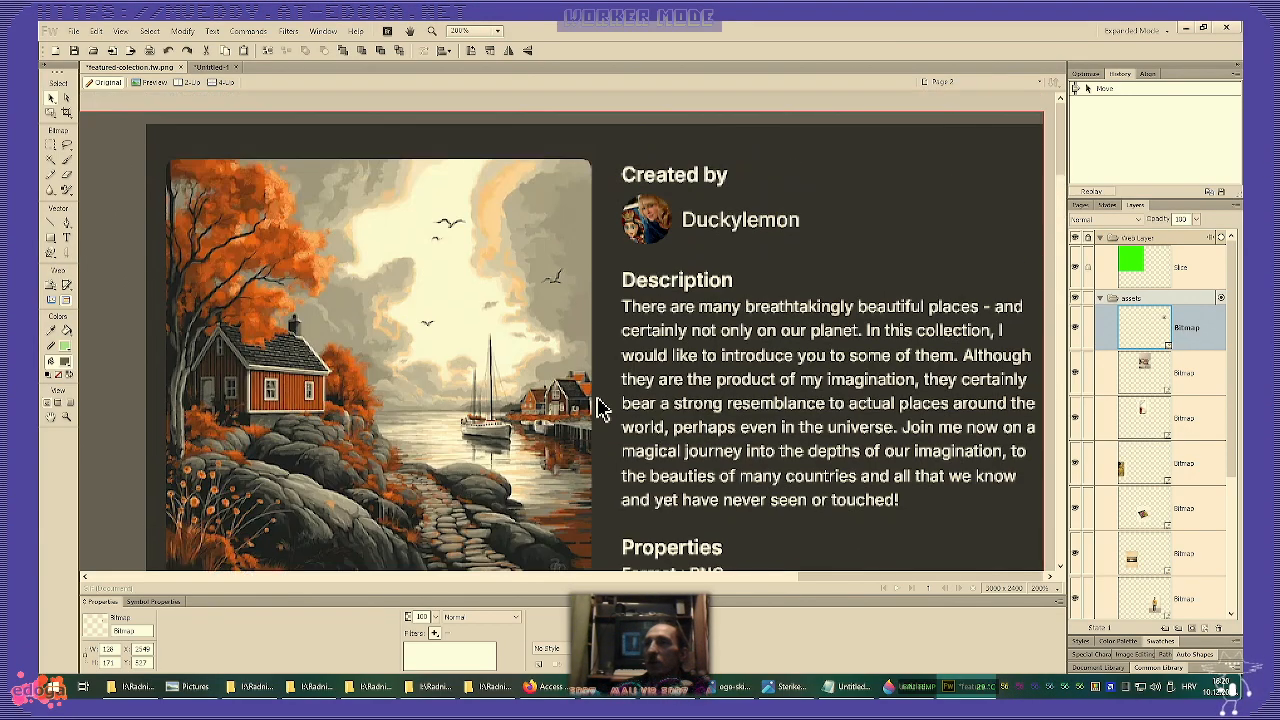
pyautogui.scroll(-10, 600, 408)
pyautogui.scroll(1, 600, 408)
pyautogui.moveTo(590, 397); pyautogui.dragTo(573, 208)
pyautogui.scroll(5, 573, 208)
pyautogui.moveTo(584, 422); pyautogui.dragTo(547, 221)
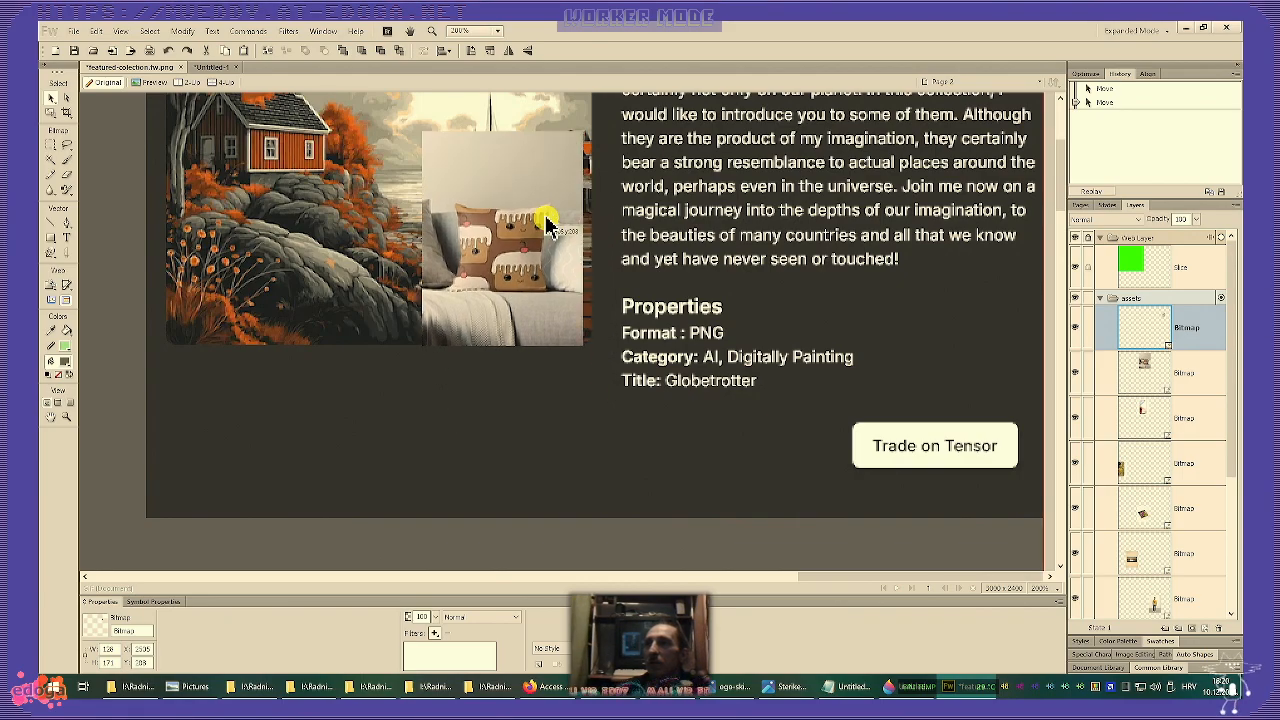
pyautogui.scroll(5, 547, 221)
pyautogui.moveTo(537, 449)
pyautogui.mouseDown()
pyautogui.moveTo(535, 421)
pyautogui.moveTo(528, 449)
pyautogui.mouseUp()
pyautogui.scroll(-5, 637, 478)
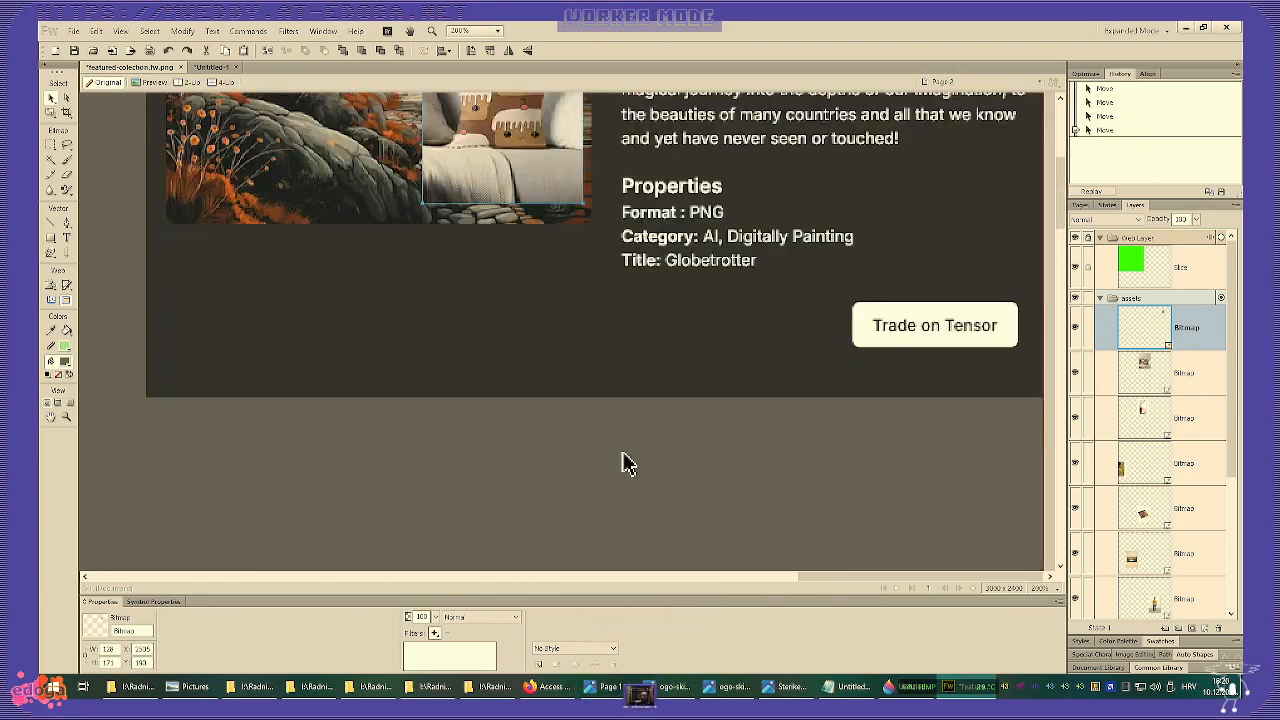
# - Move the pillow thumbnail off the artwork onto the empty canvas below the smaller collection screenshot
pyautogui.moveTo(517, 163); pyautogui.dragTo(523, 423)
pyautogui.scroll(-5, 551, 343)
pyautogui.click(519, 160)
pyautogui.moveTo(524, 205); pyautogui.dragTo(520, 362)
pyautogui.click(98, 31)
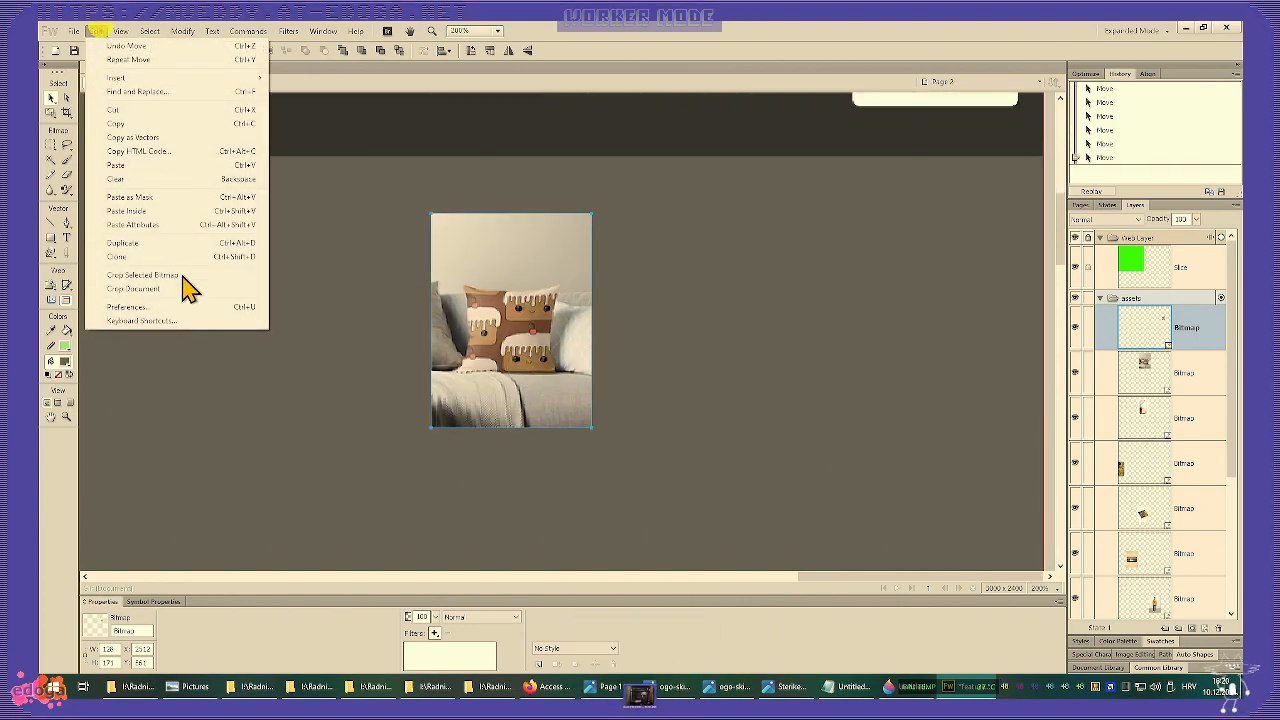
pyautogui.click(188, 277)
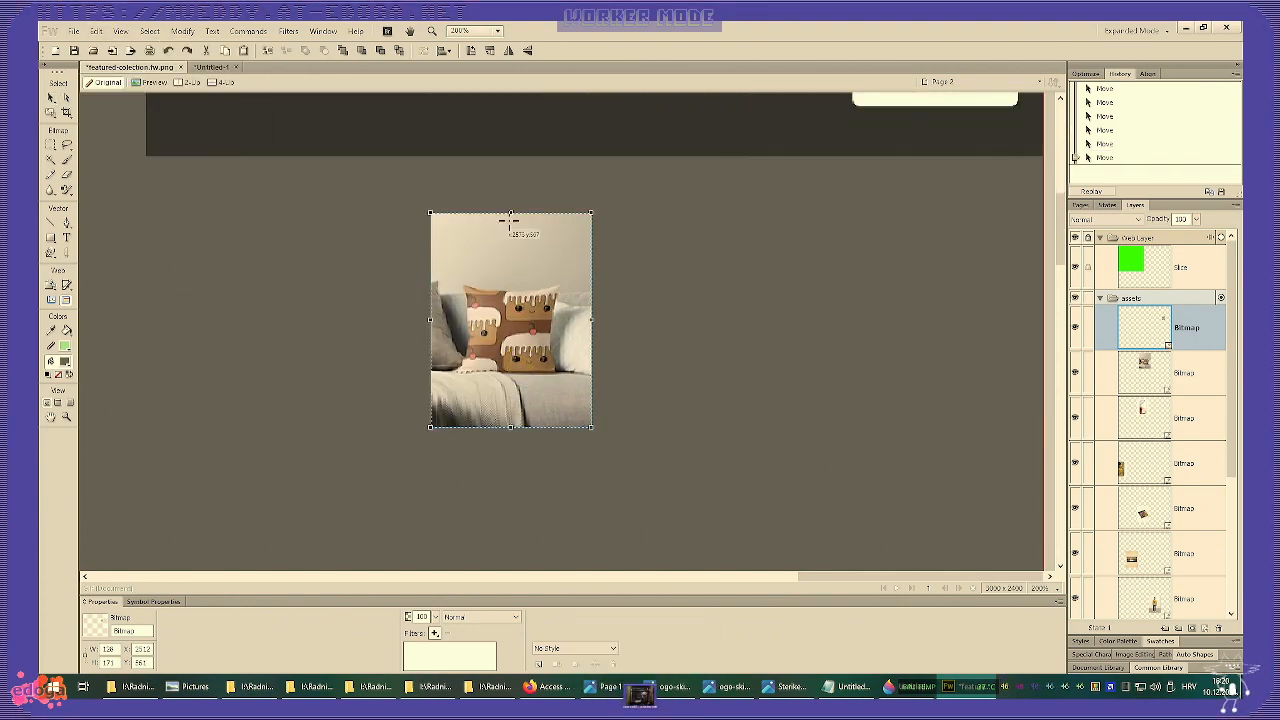
pyautogui.moveTo(510, 210); pyautogui.dragTo(509, 230)
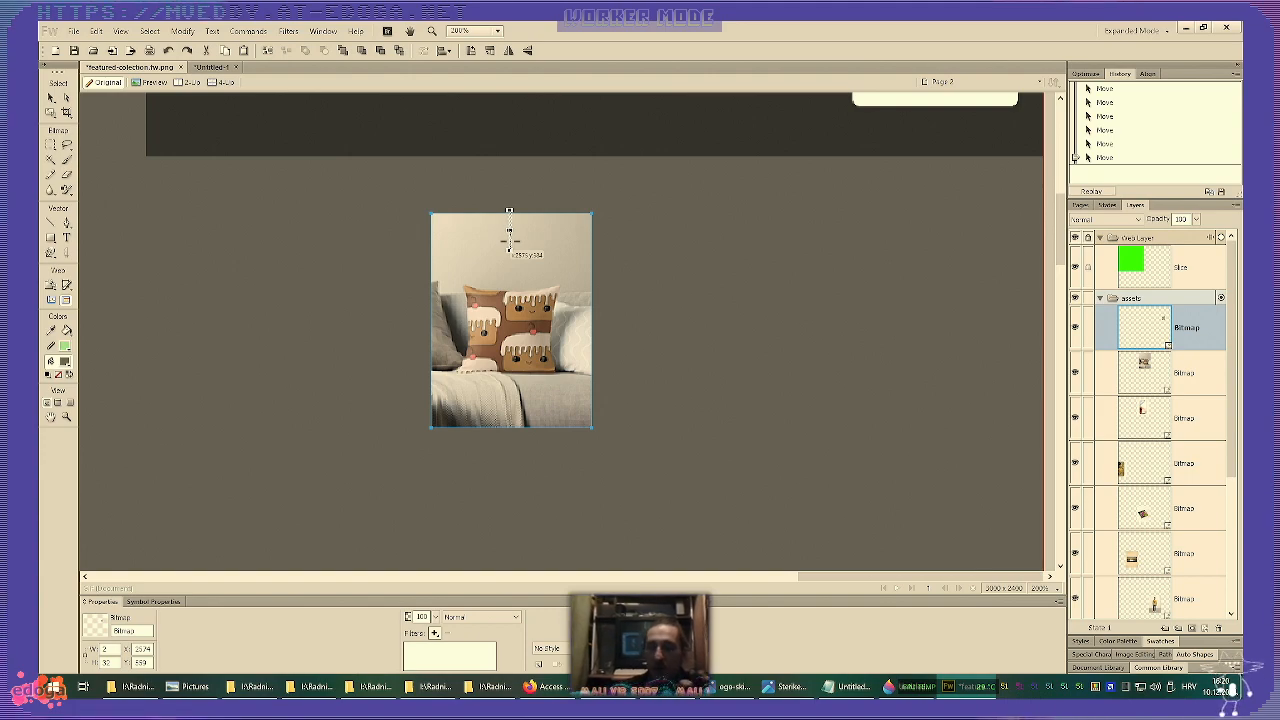
pyautogui.hotkey('ctrl', 'z')
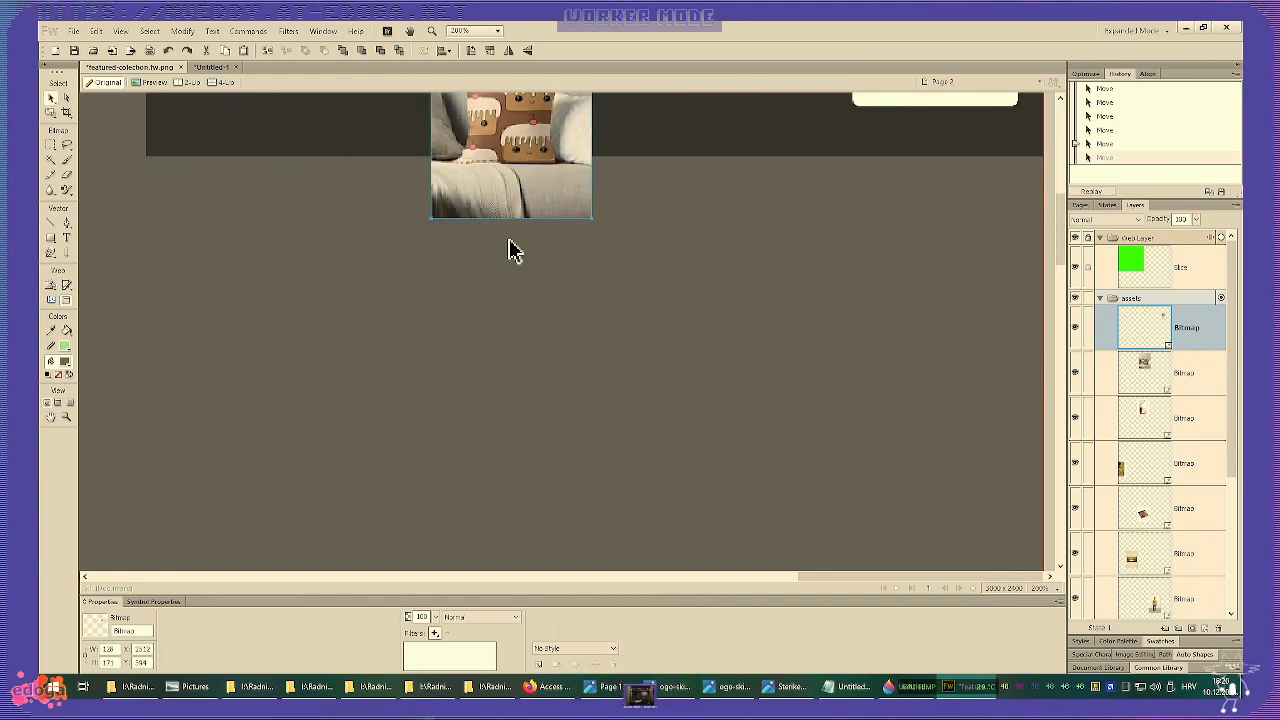
pyautogui.moveTo(518, 163); pyautogui.dragTo(521, 369)
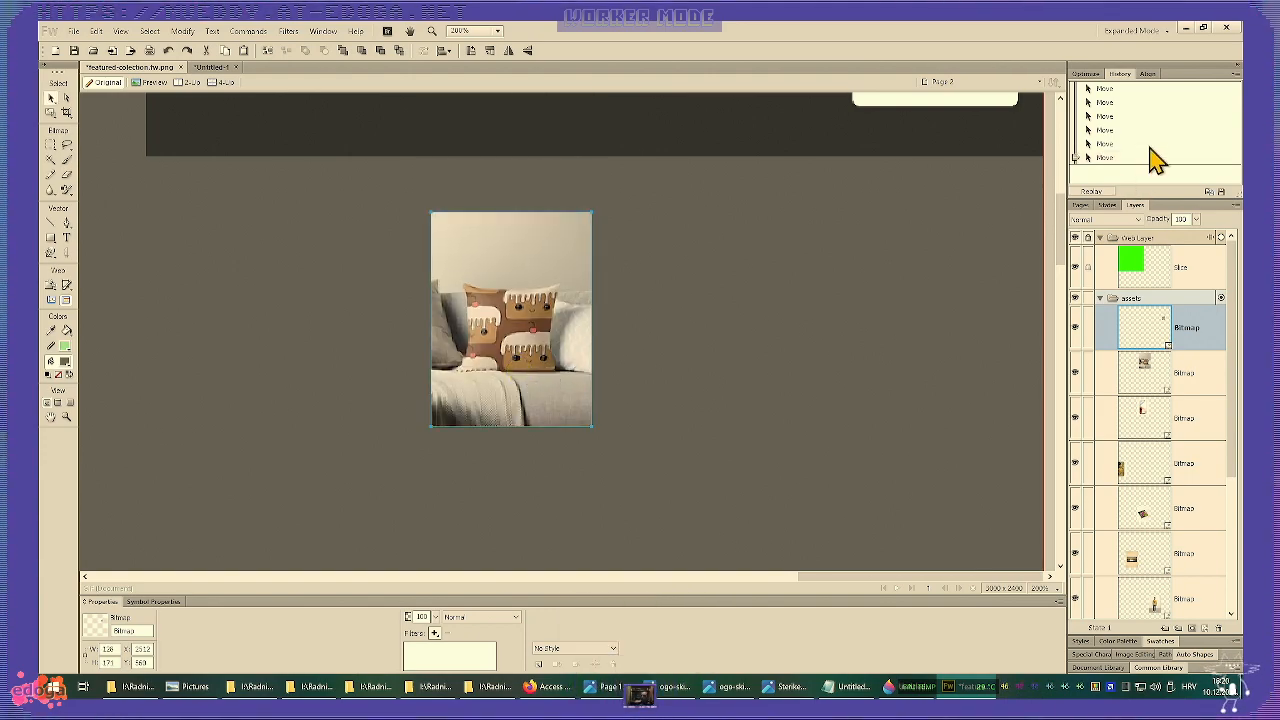
# - Clear the recorded history and crop the pillow thumbnail around the pillow to about 110 by 91 pixels
pyautogui.click(1236, 73)
pyautogui.click(1192, 127)
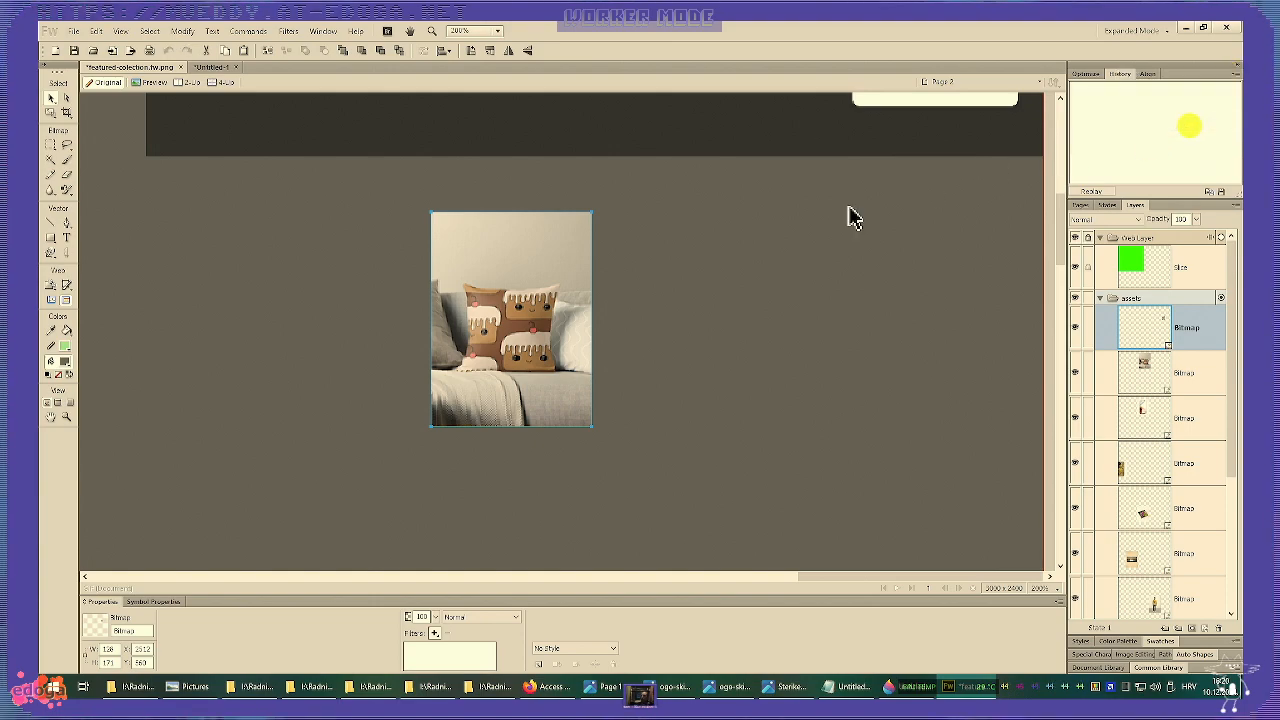
pyautogui.click(96, 31)
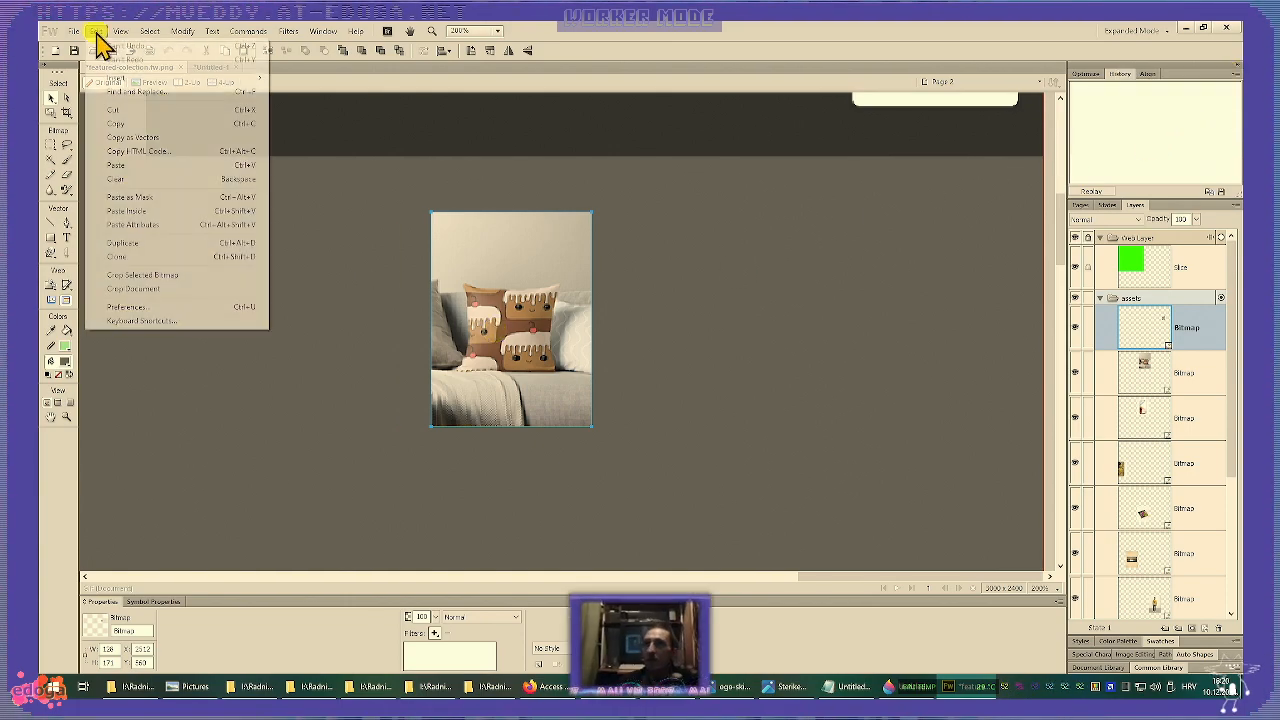
pyautogui.click(143, 275)
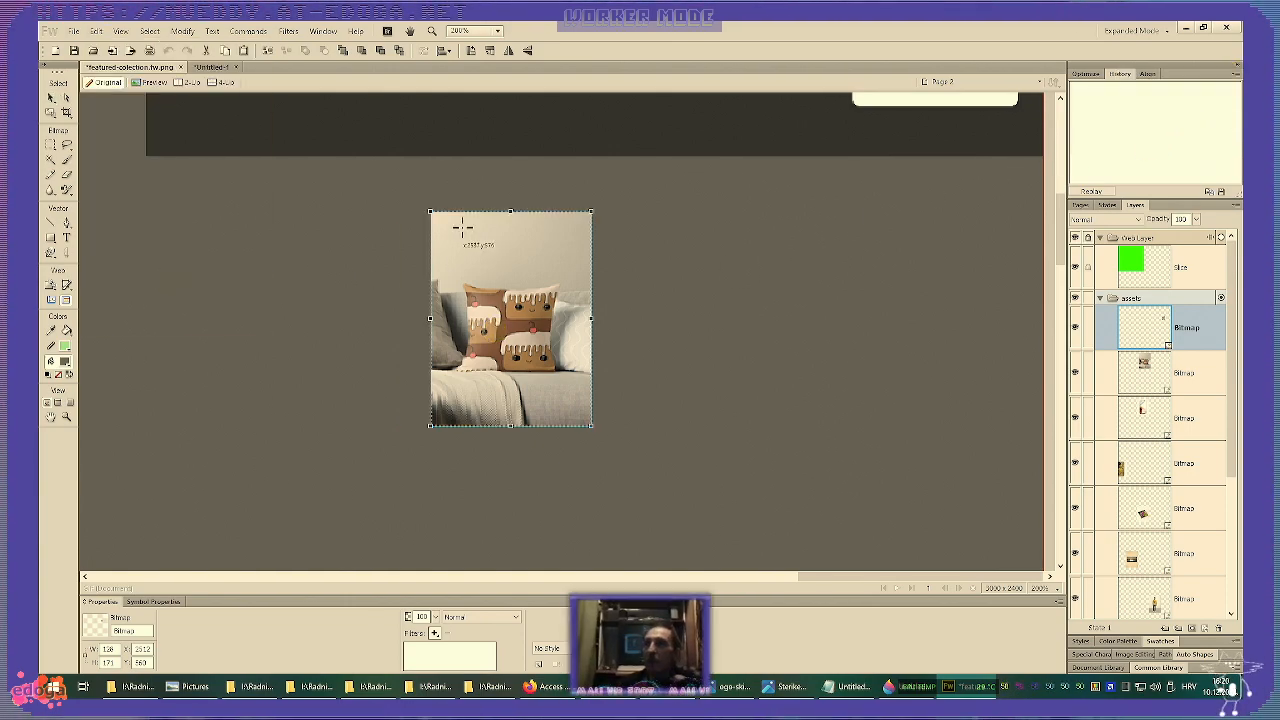
pyautogui.moveTo(510, 211); pyautogui.dragTo(512, 259)
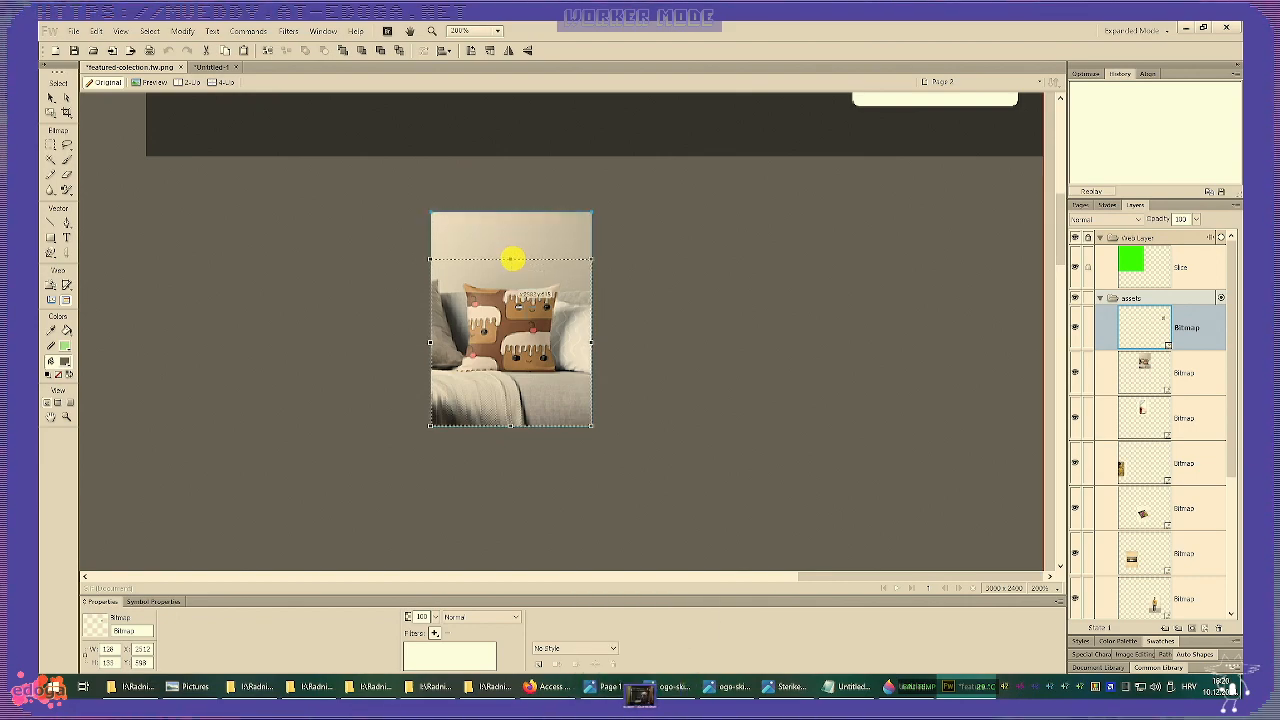
pyautogui.moveTo(510, 425); pyautogui.dragTo(510, 398)
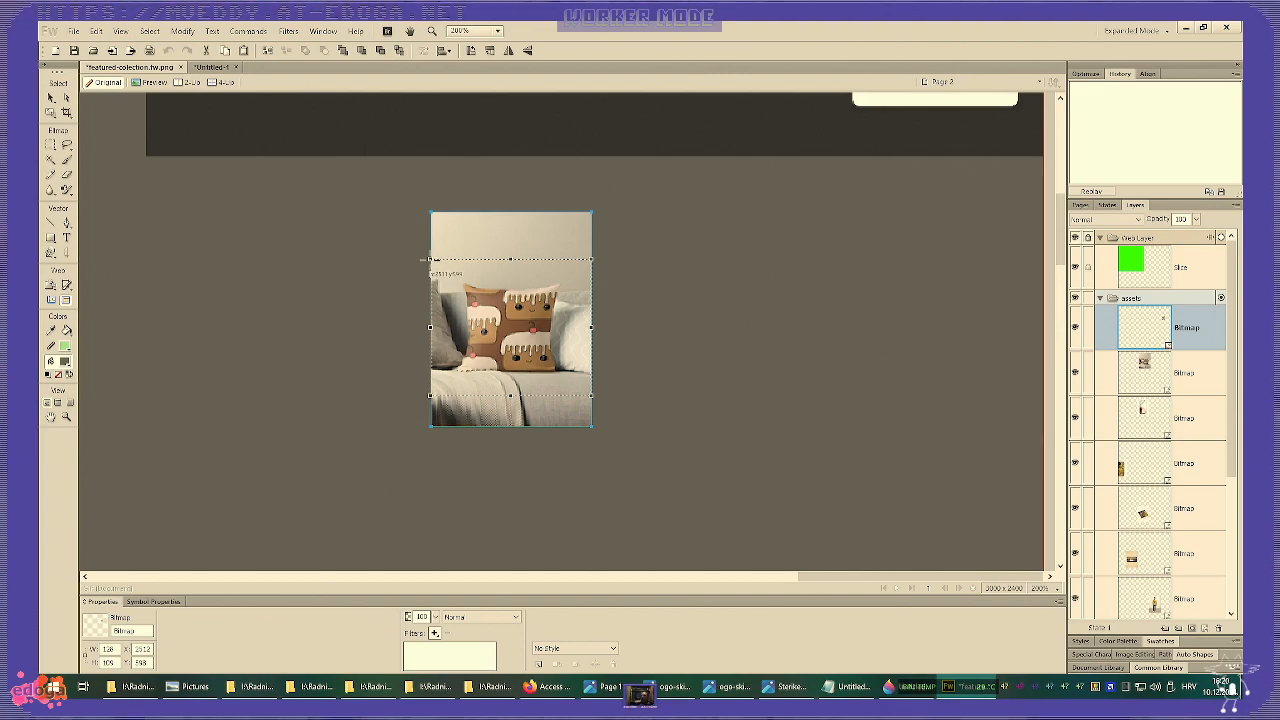
pyautogui.moveTo(430, 259); pyautogui.dragTo(439, 270)
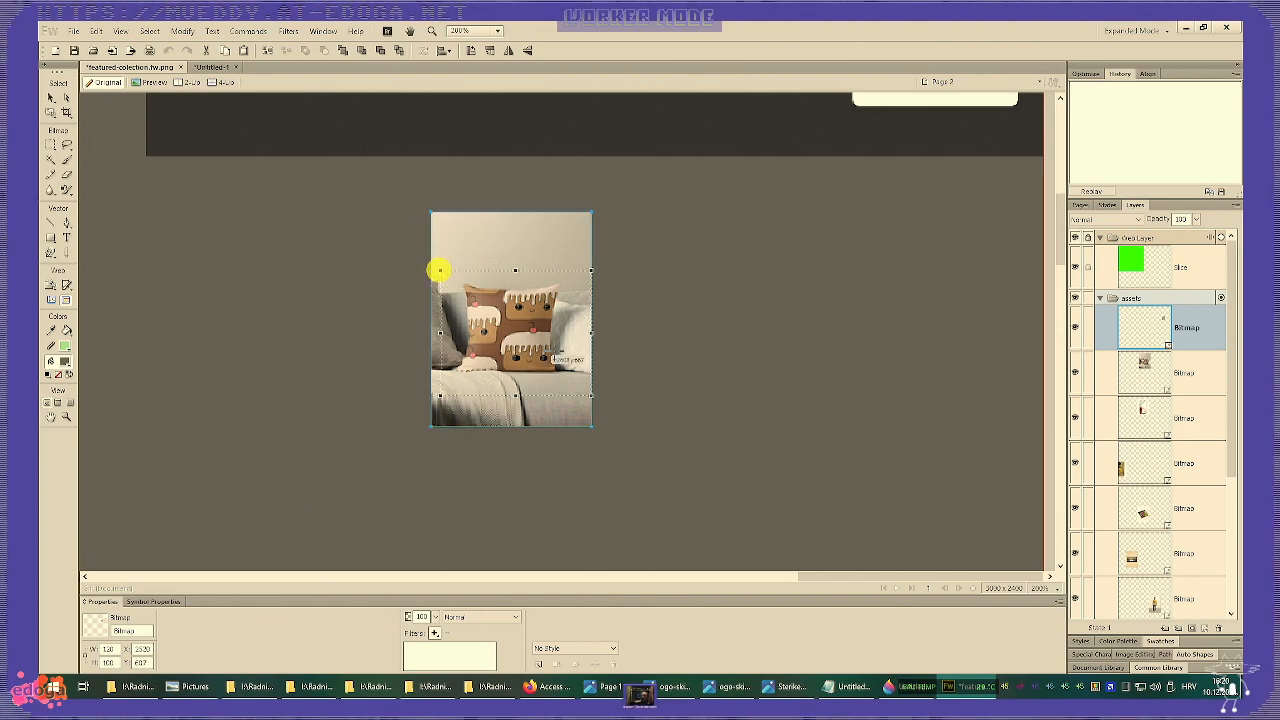
pyautogui.moveTo(591, 396); pyautogui.dragTo(580, 387)
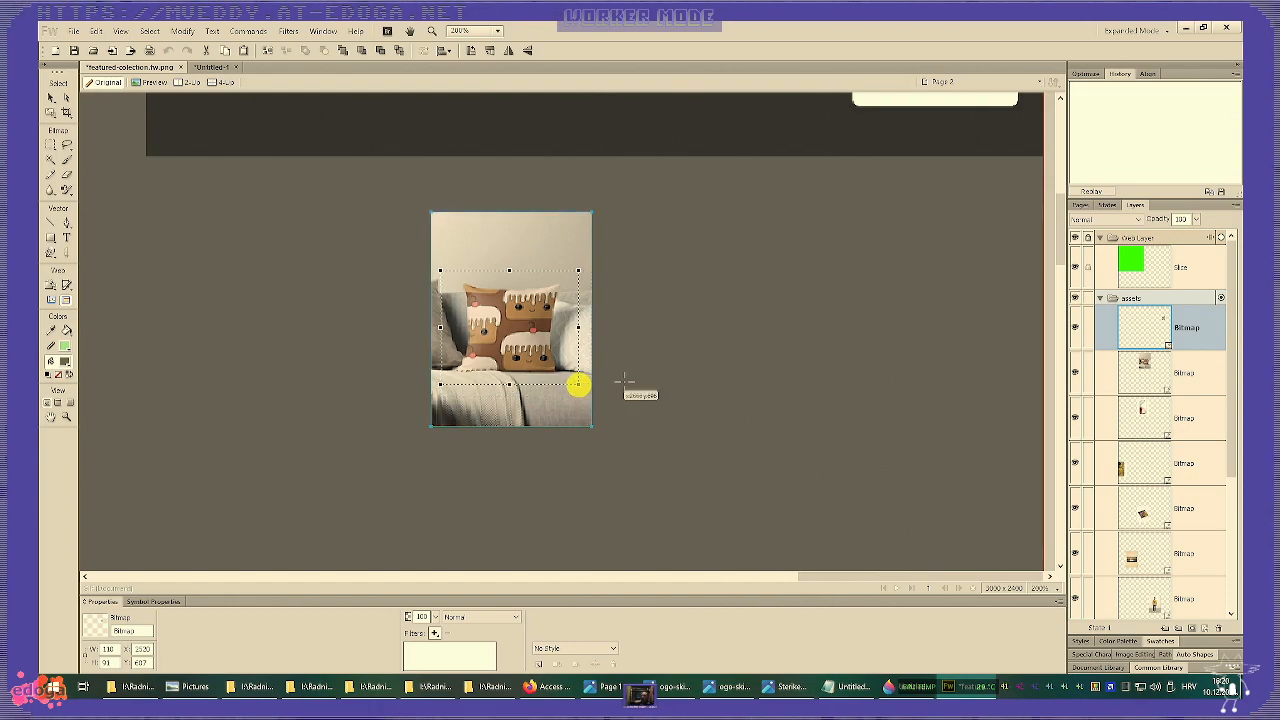
pyautogui.press('Return')
# - Move the cropped pillow thumbnail from the empty canvas onto the lower-right corner of the artwork in the smaller collection screenshot
pyautogui.scroll(3, 622, 390)
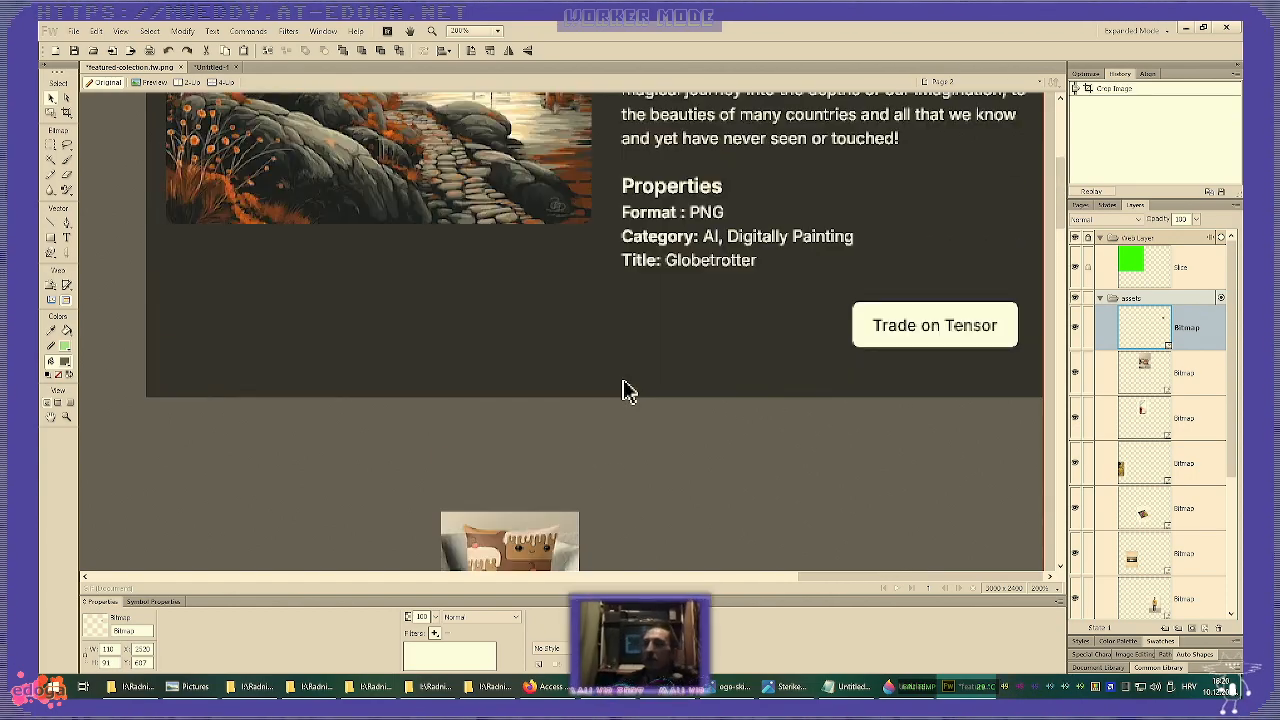
pyautogui.scroll(-2, 622, 390)
pyautogui.moveTo(509, 443); pyautogui.dragTo(589, 321)
pyautogui.scroll(4, 623, 391)
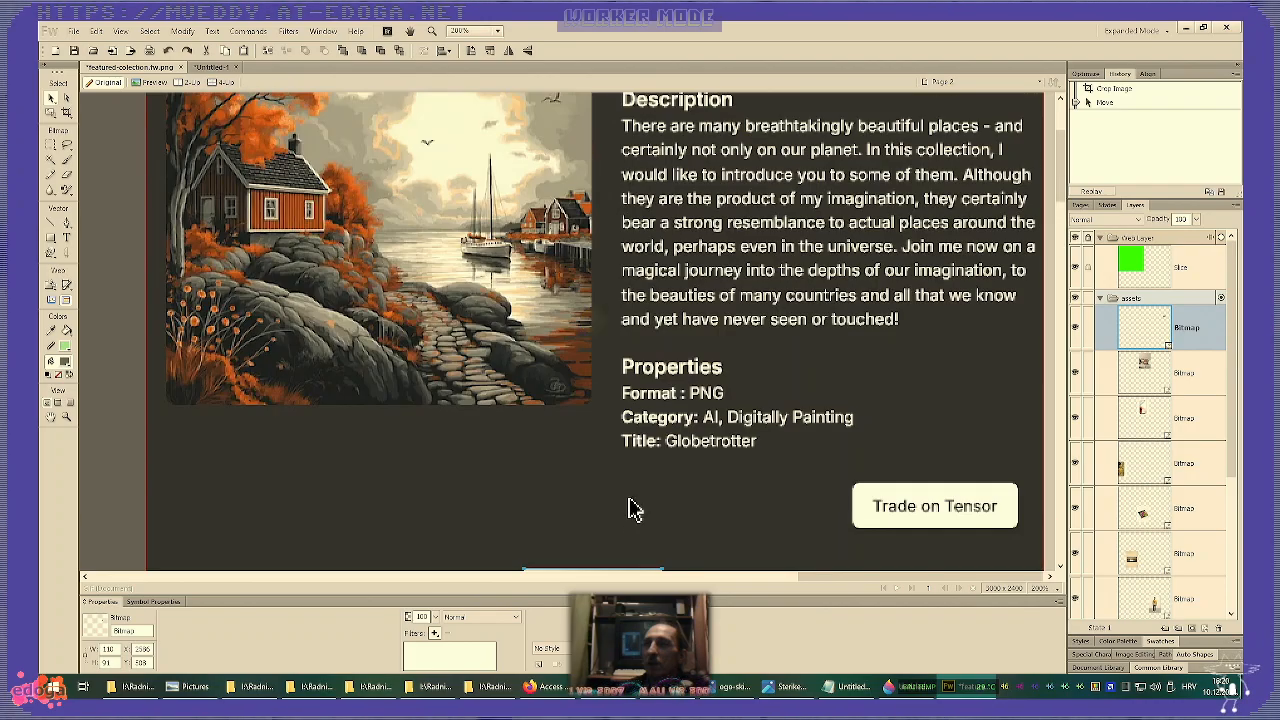
pyautogui.scroll(-2, 632, 512)
pyautogui.moveTo(617, 471); pyautogui.dragTo(600, 351)
pyautogui.scroll(3, 597, 340)
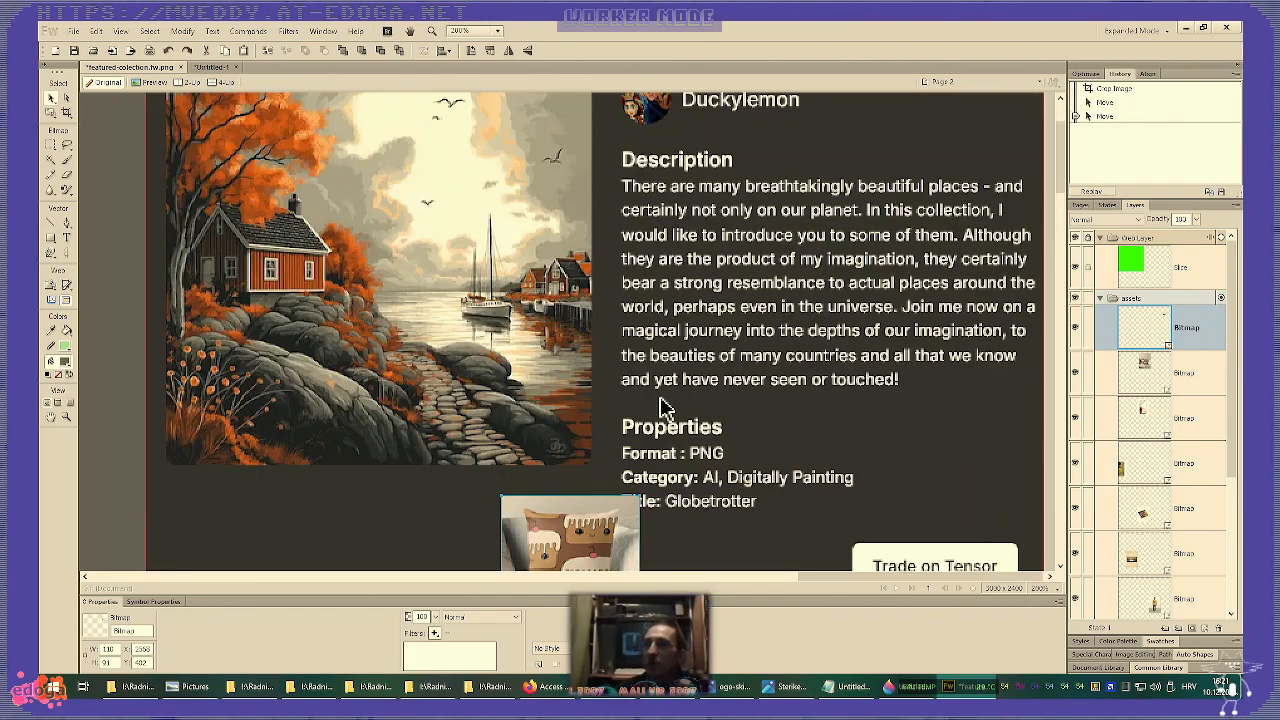
pyautogui.hotkey('ctrl', '-')
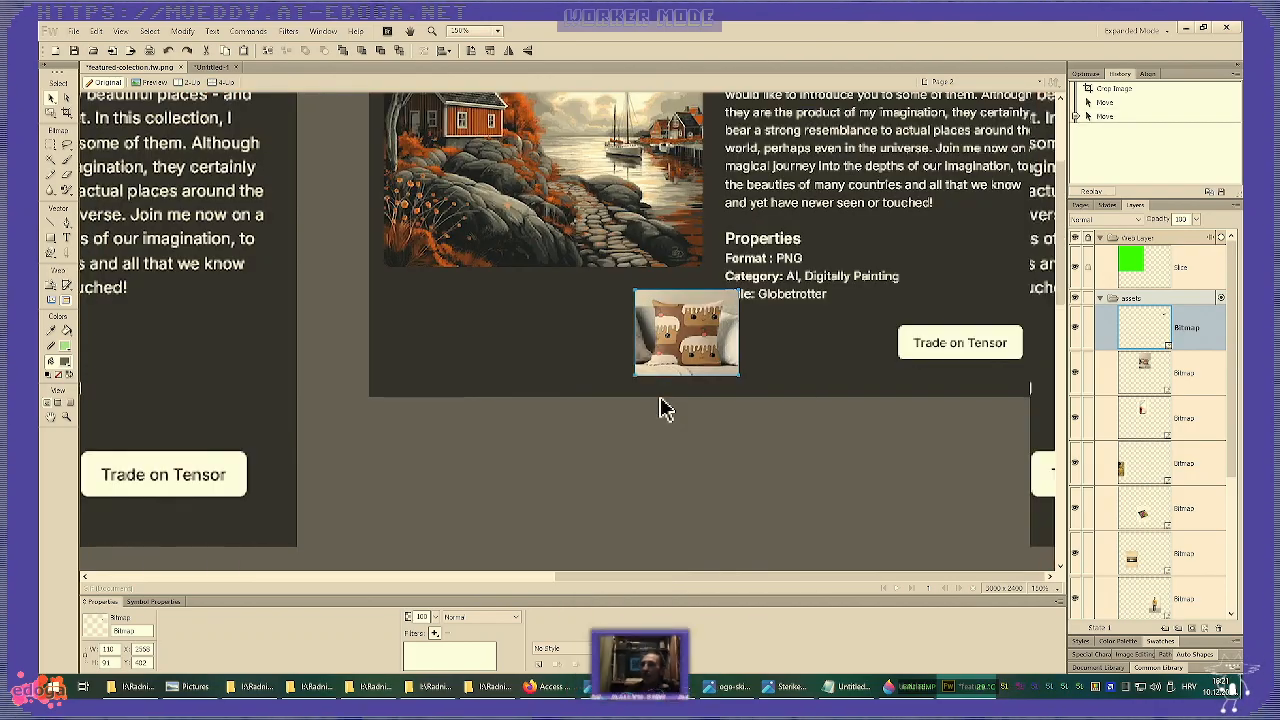
pyautogui.hotkey('ctrl', '-')
pyautogui.moveTo(815, 400); pyautogui.dragTo(777, 319)
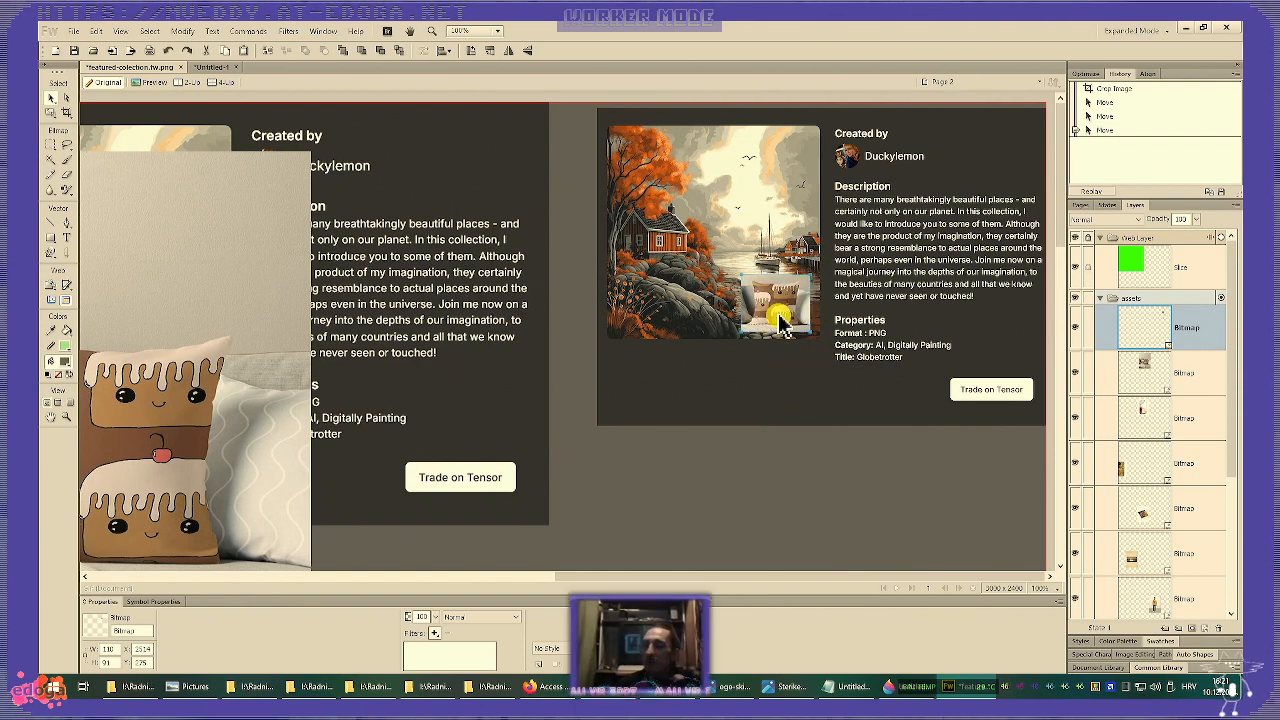
# - Scale the cropped pillow thumbnail down proportionally to about 71 by 59 pixels, keeping it at the artwork's lower-right corner
pyautogui.press('q')
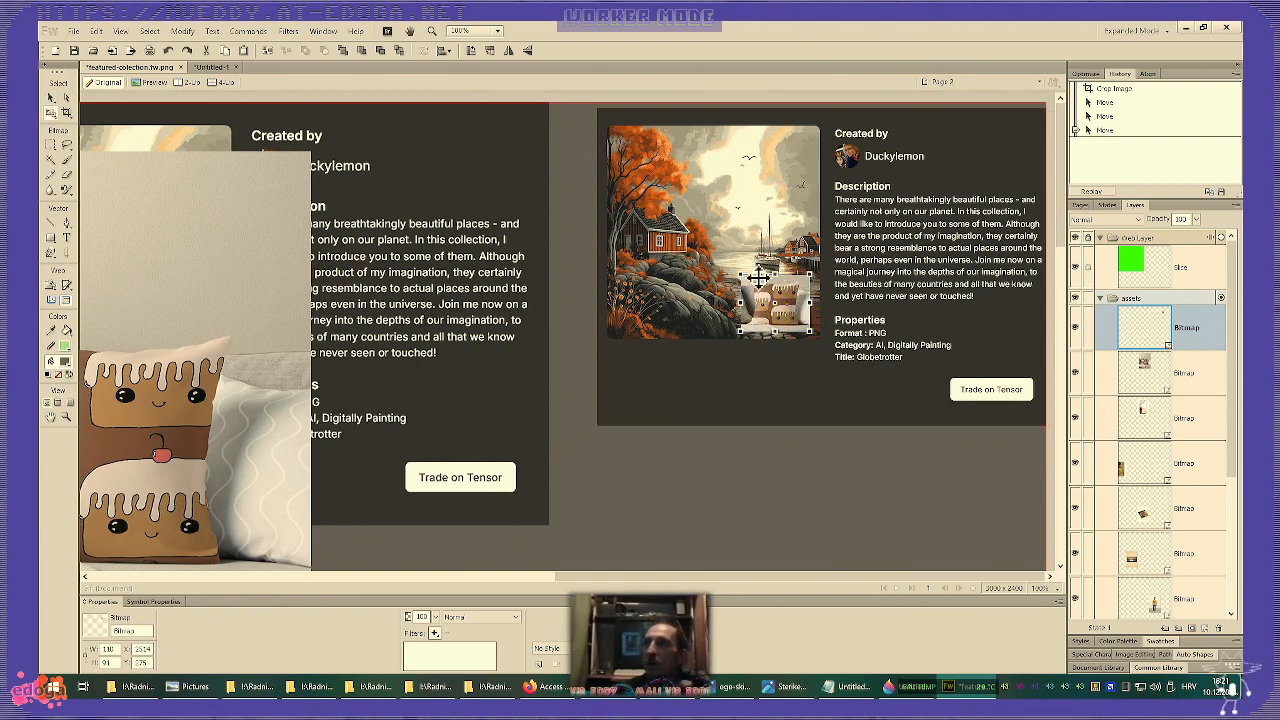
pyautogui.moveTo(746, 280); pyautogui.dragTo(753, 287)
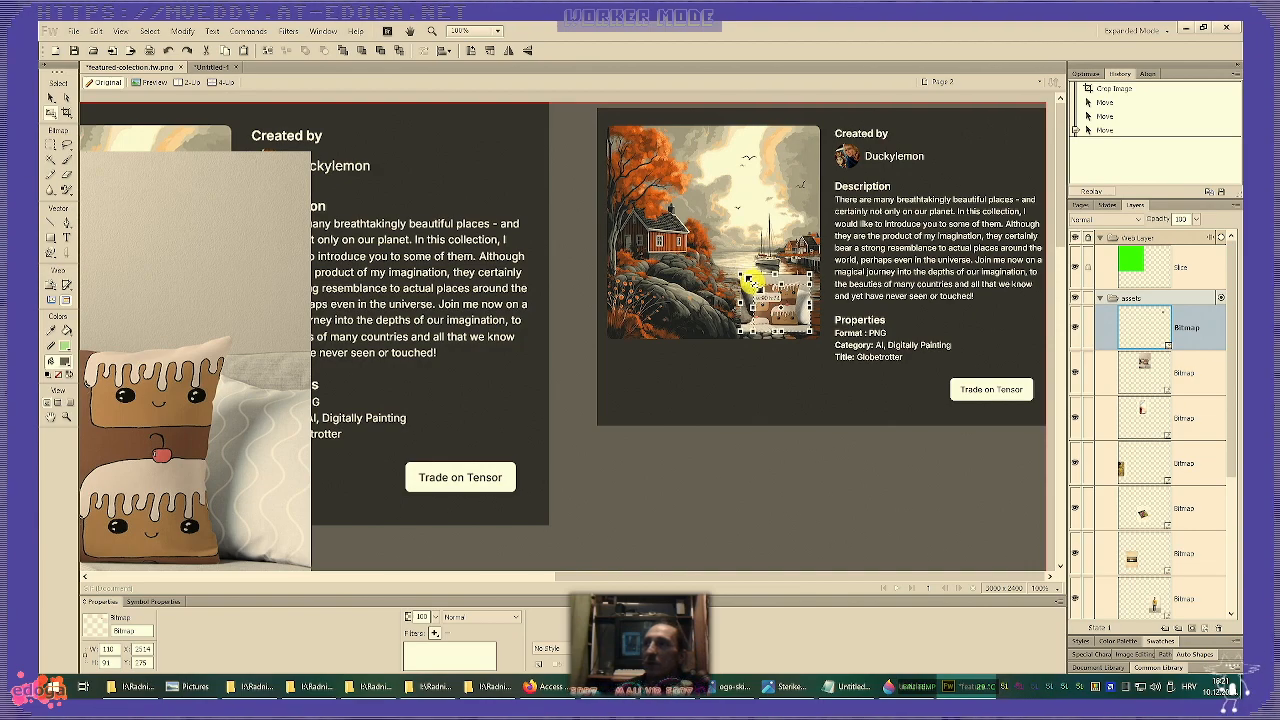
pyautogui.press('Return')
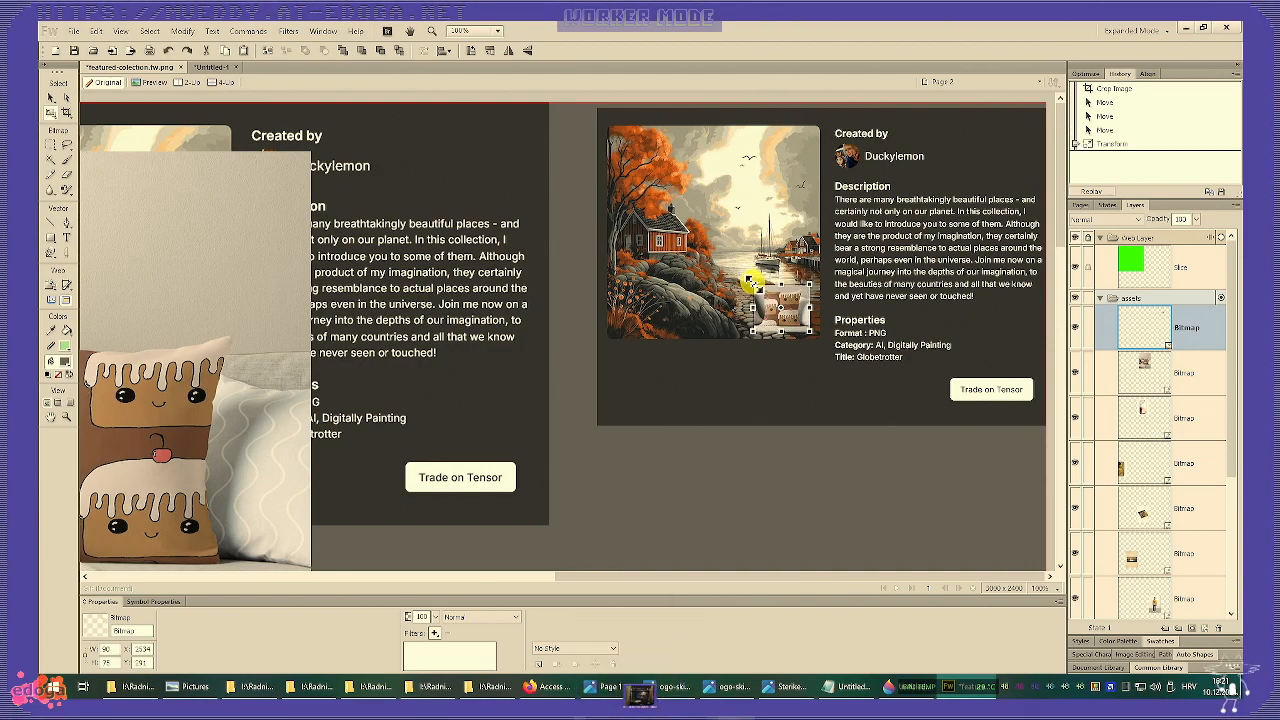
pyautogui.hotkey('ctrl', '=')
pyautogui.hotkey('ctrl', '=')
pyautogui.hotkey('ctrl', '=')
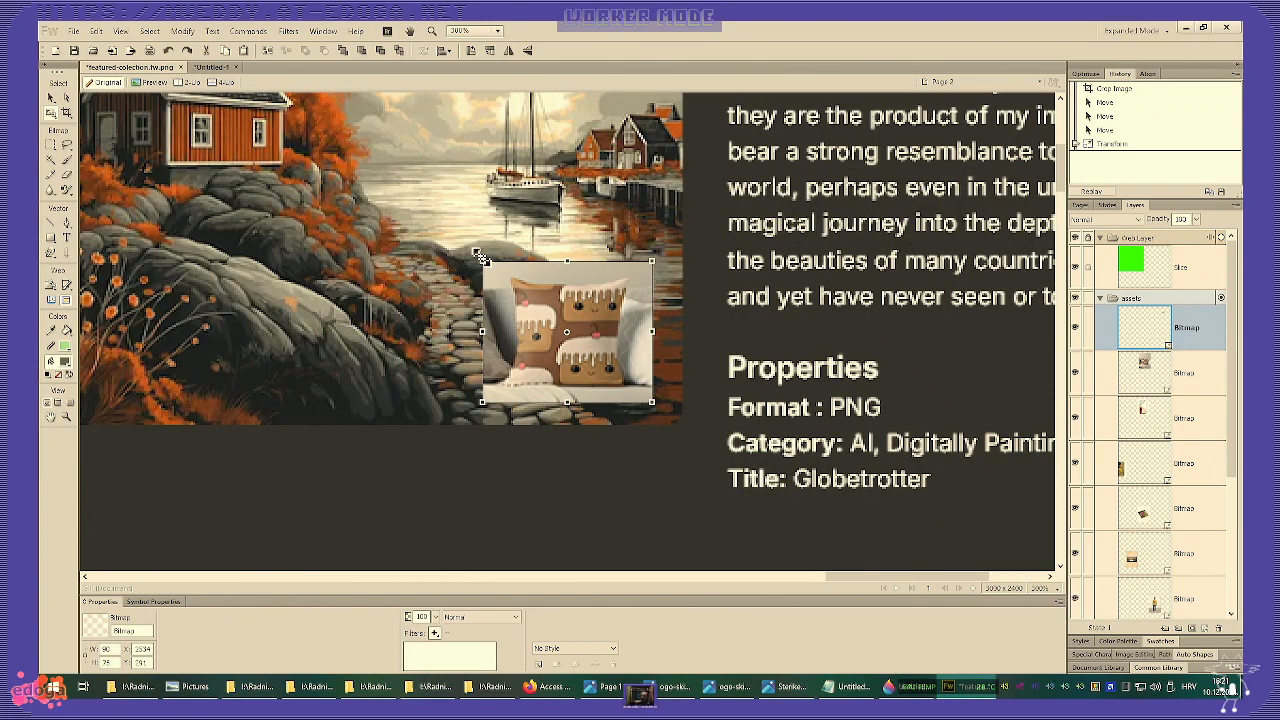
pyautogui.moveTo(485, 259); pyautogui.dragTo(493, 267)
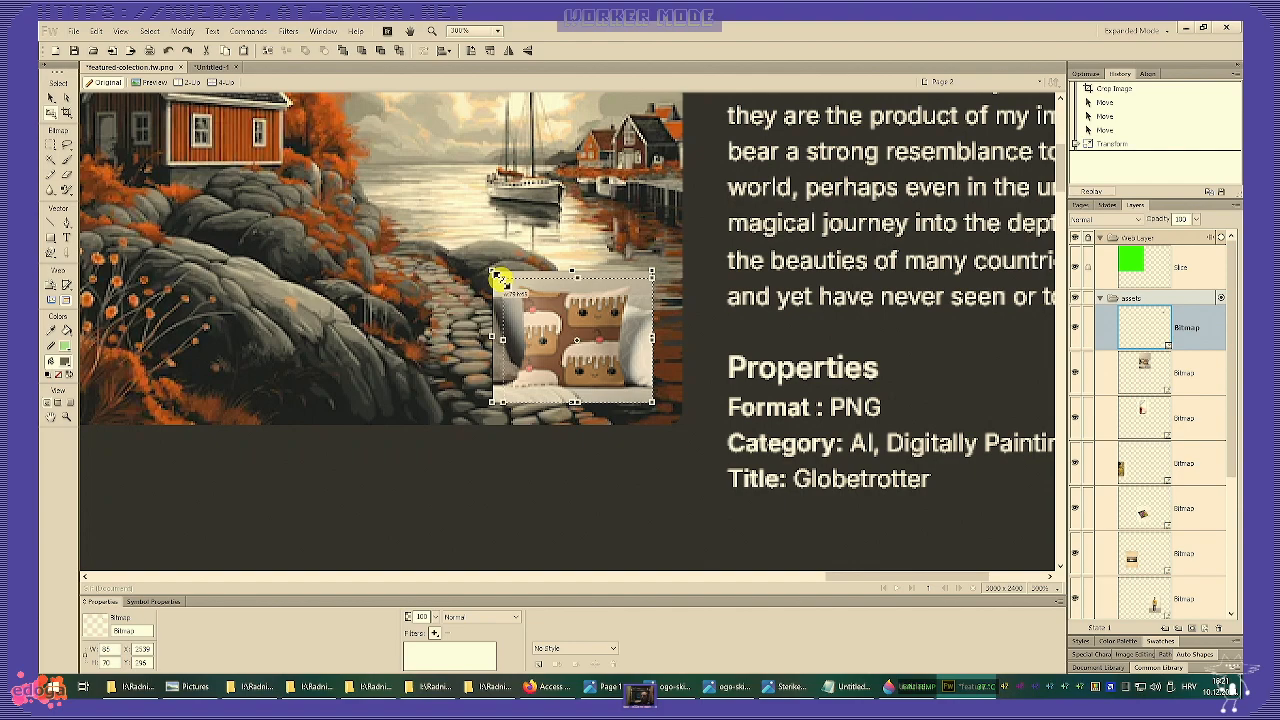
pyautogui.moveTo(506, 285); pyautogui.dragTo(516, 291)
pyautogui.scroll(2, 468, 331)
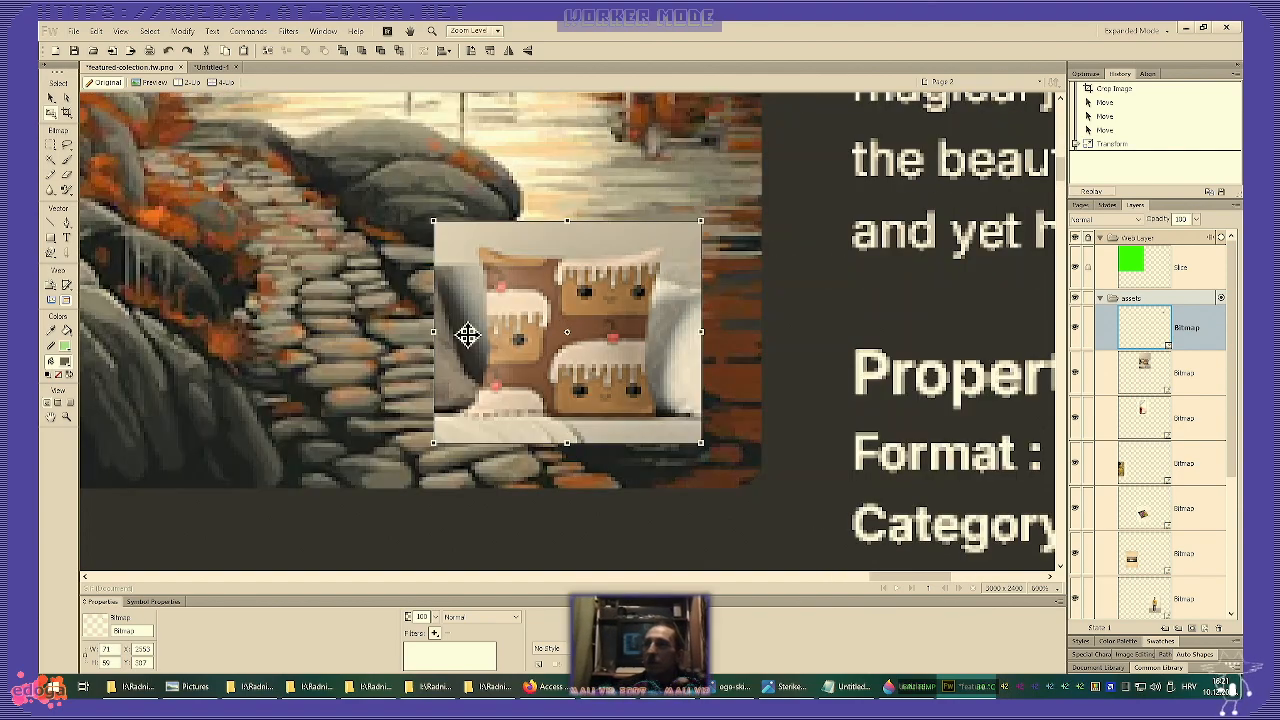
pyautogui.scroll(-4, 470, 332)
pyautogui.scroll(-1, 490, 331)
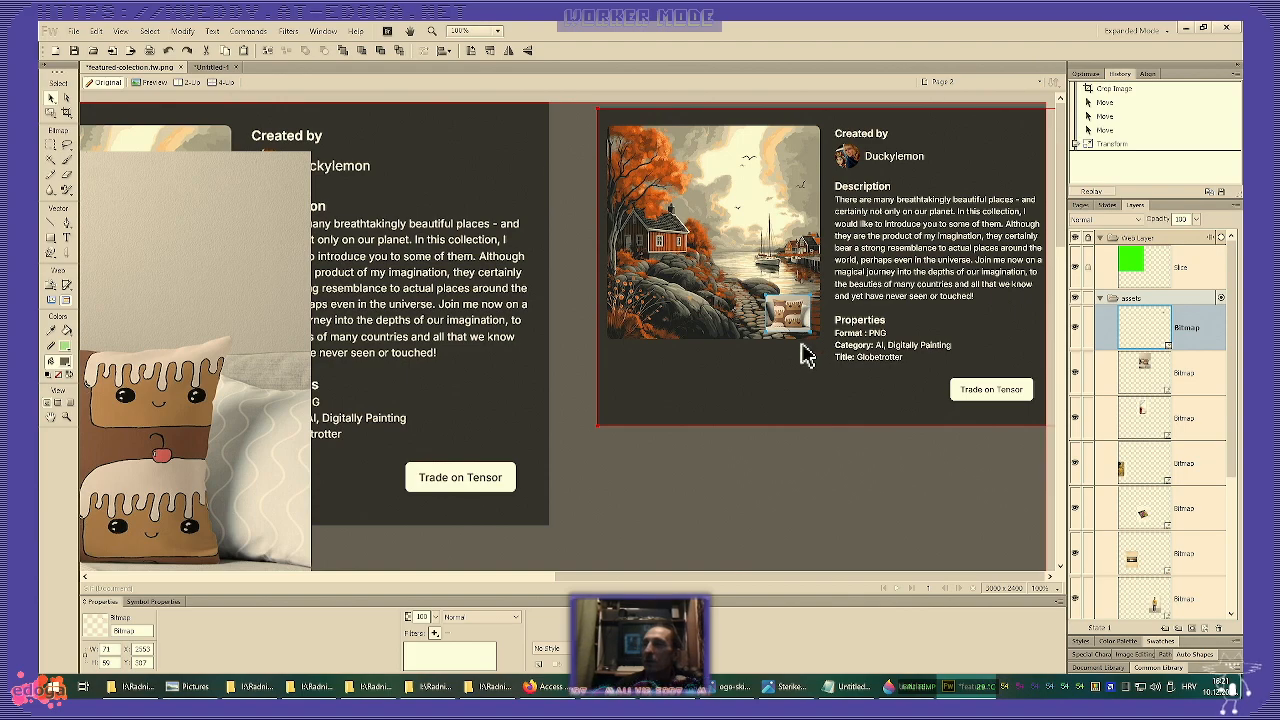
# - Duplicate the small pillow thumbnail beside the original on the artwork and scale the copy proportionally to about 54 by 45 pixels
pyautogui.moveTo(795, 325); pyautogui.dragTo(728, 328)
pyautogui.scroll(4, 743, 318)
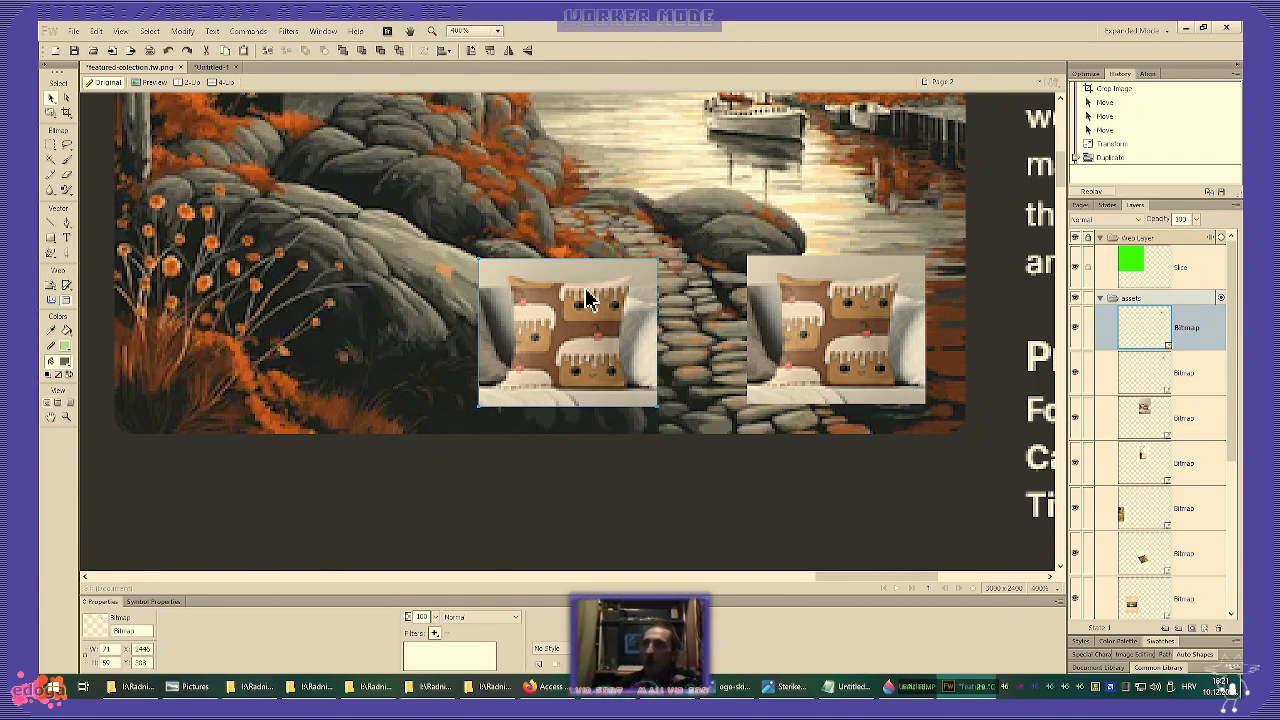
pyautogui.click(513, 289)
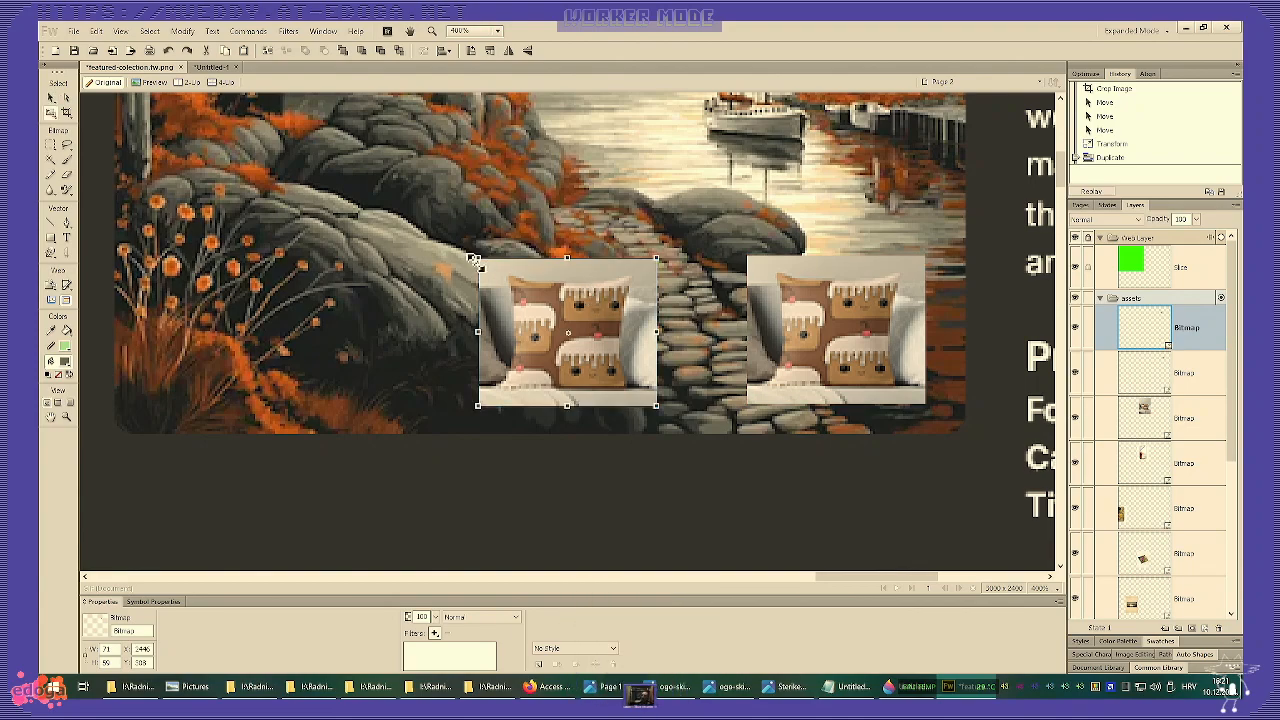
pyautogui.moveTo(478, 260); pyautogui.dragTo(497, 276)
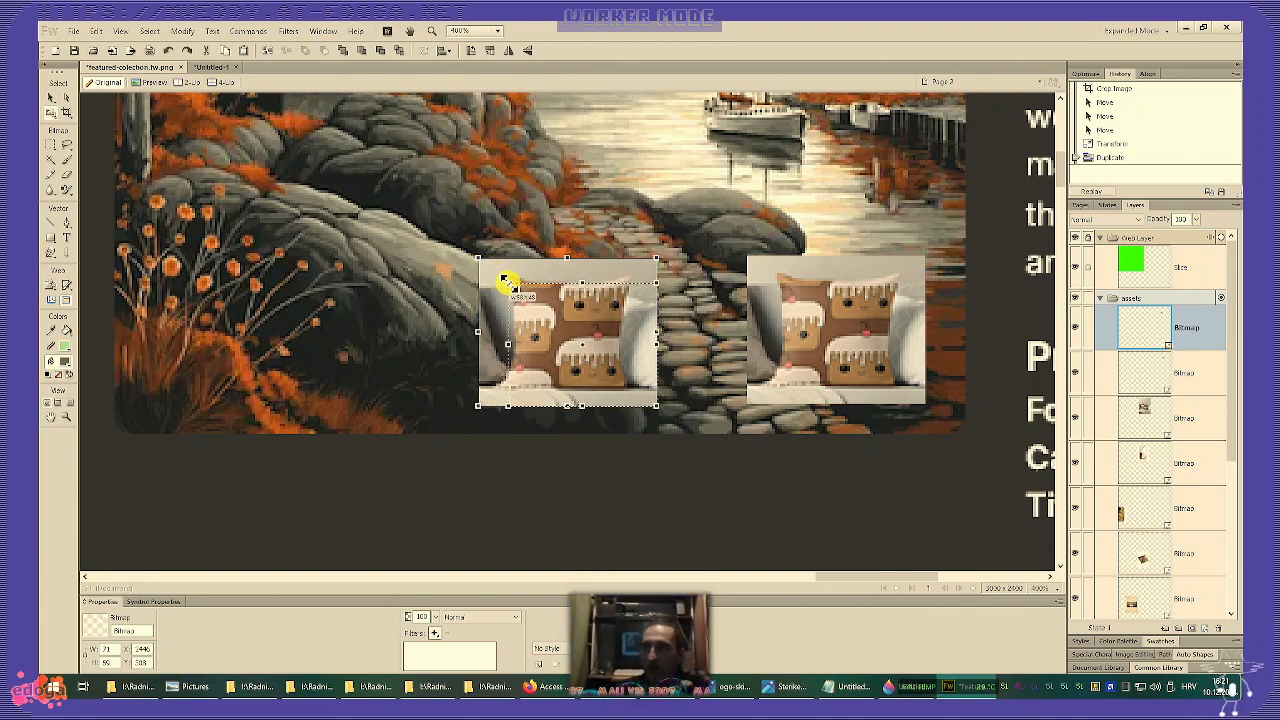
pyautogui.moveTo(527, 297); pyautogui.dragTo(545, 311)
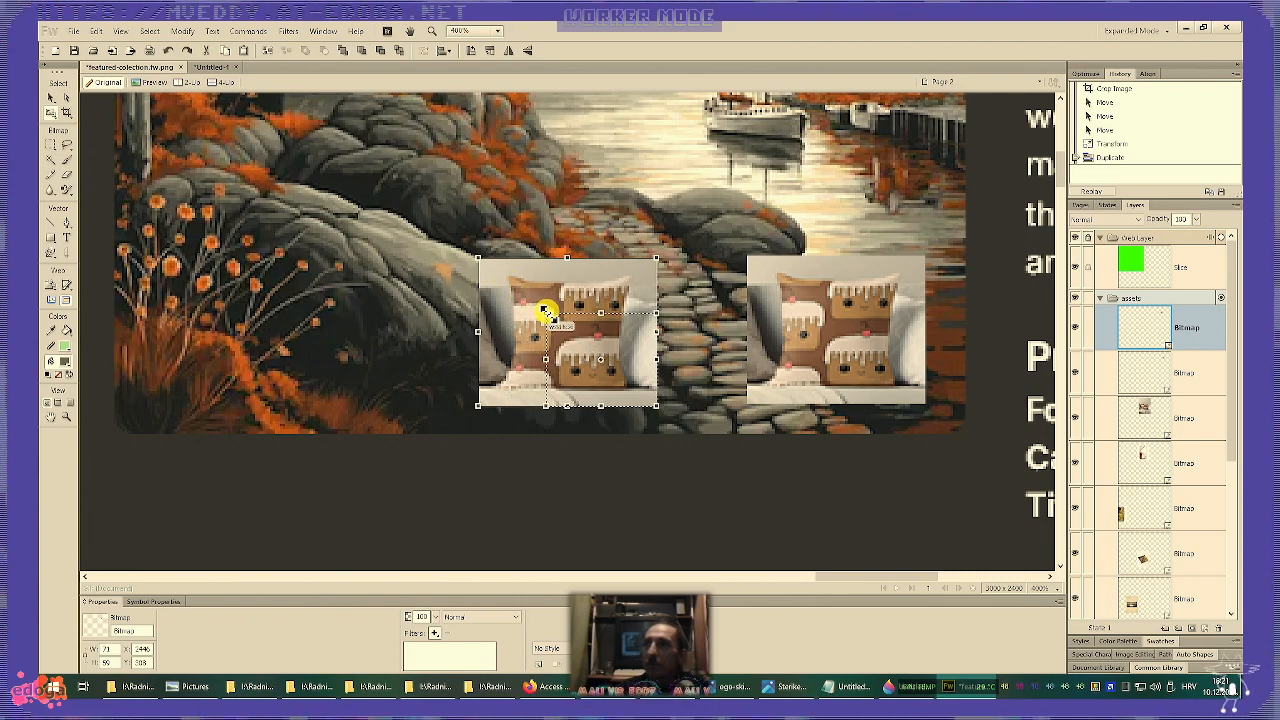
pyautogui.moveTo(551, 318); pyautogui.dragTo(522, 293)
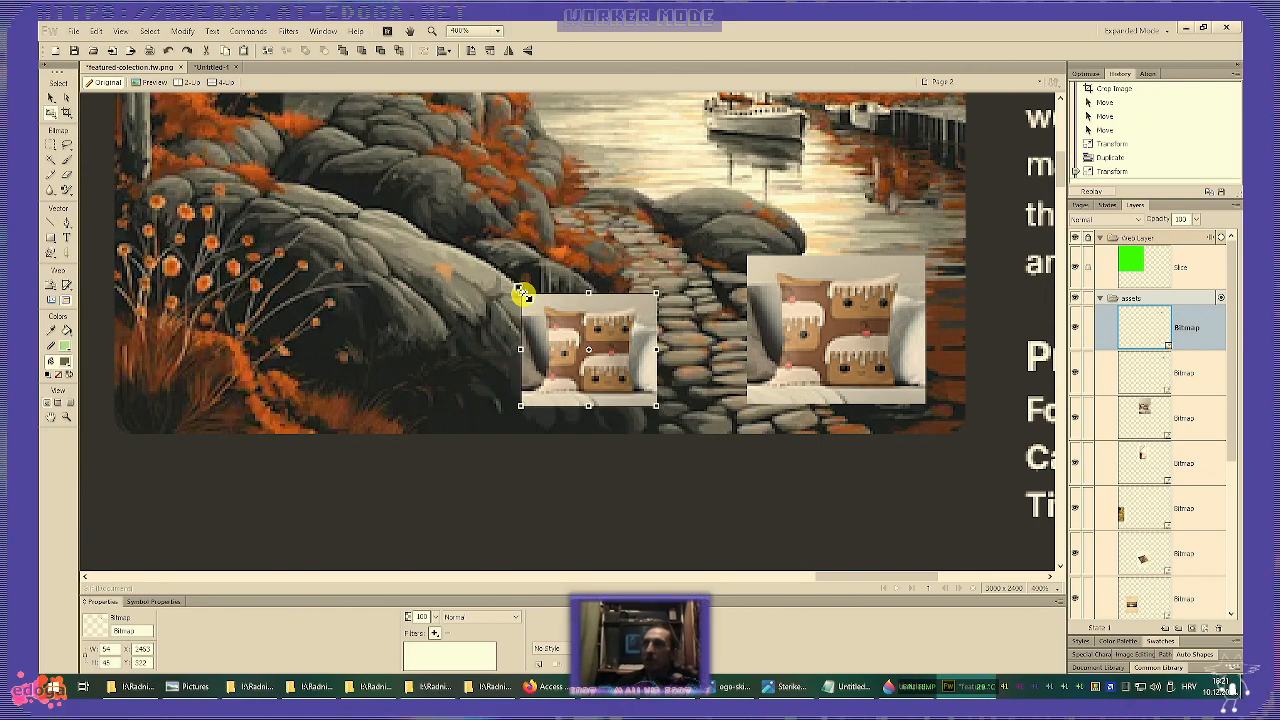
pyautogui.scroll(-5, 567, 285)
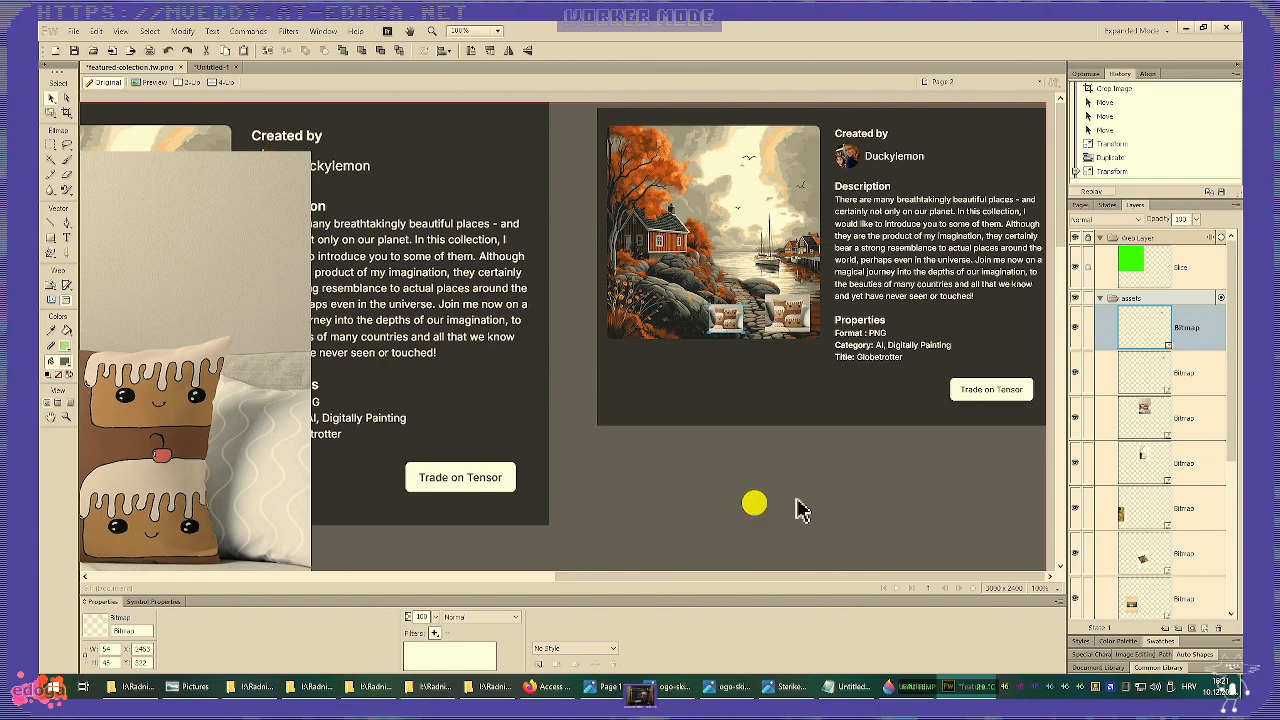
# - Move both small pillow thumbnails off the artwork and place them side by side on the empty canvas below the Trade on Tensor button
pyautogui.click(831, 500)
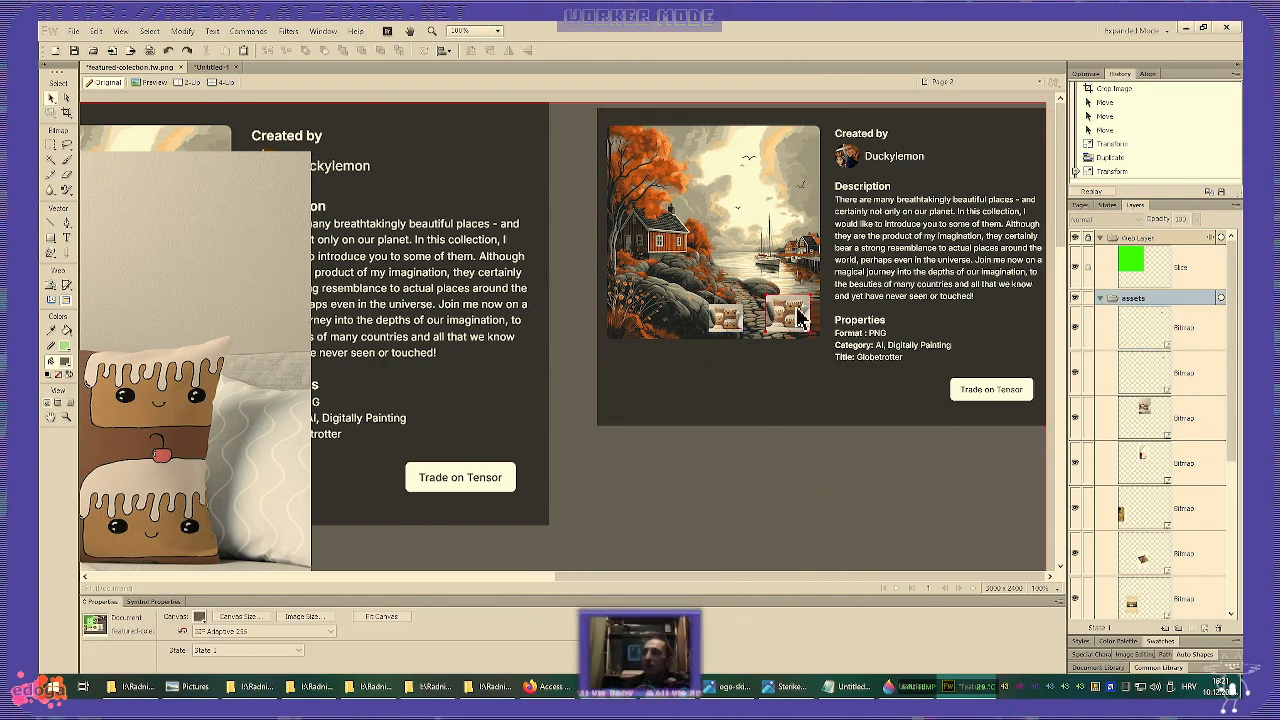
pyautogui.moveTo(797, 322); pyautogui.dragTo(815, 404)
pyautogui.moveTo(728, 321); pyautogui.dragTo(765, 414)
pyautogui.click(808, 488)
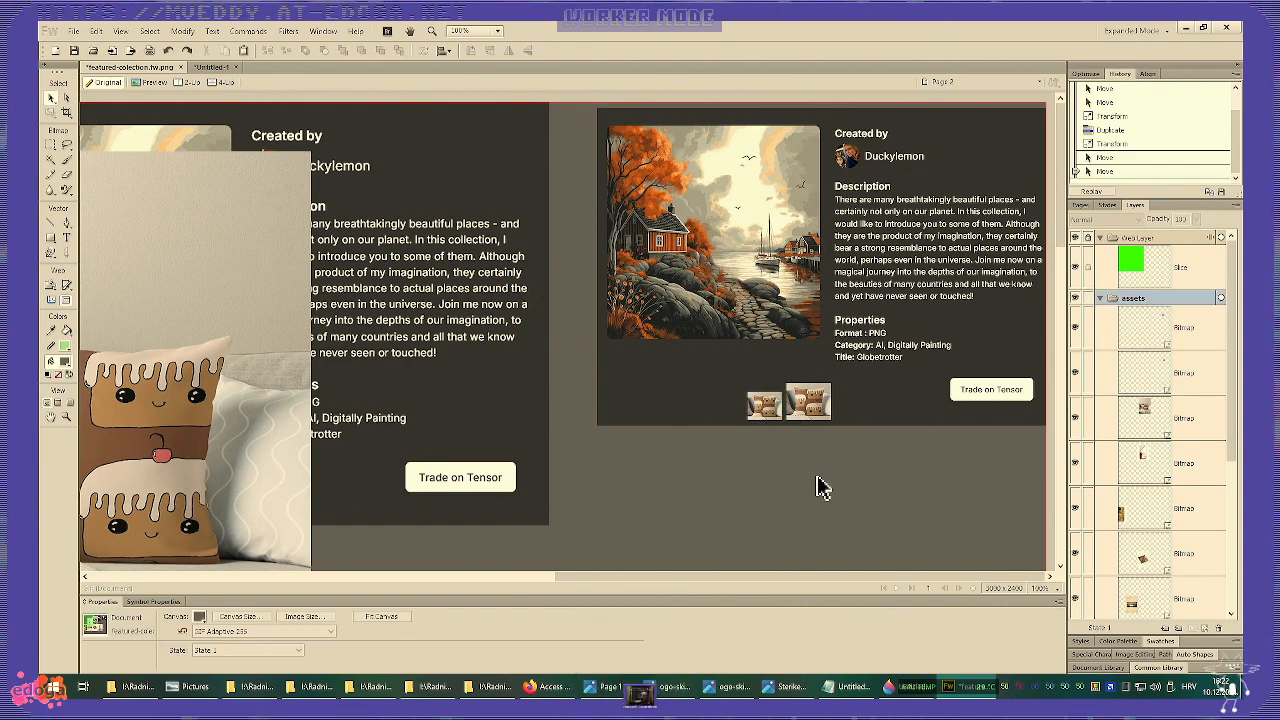
pyautogui.moveTo(817, 405); pyautogui.dragTo(777, 412)
pyautogui.click(760, 412)
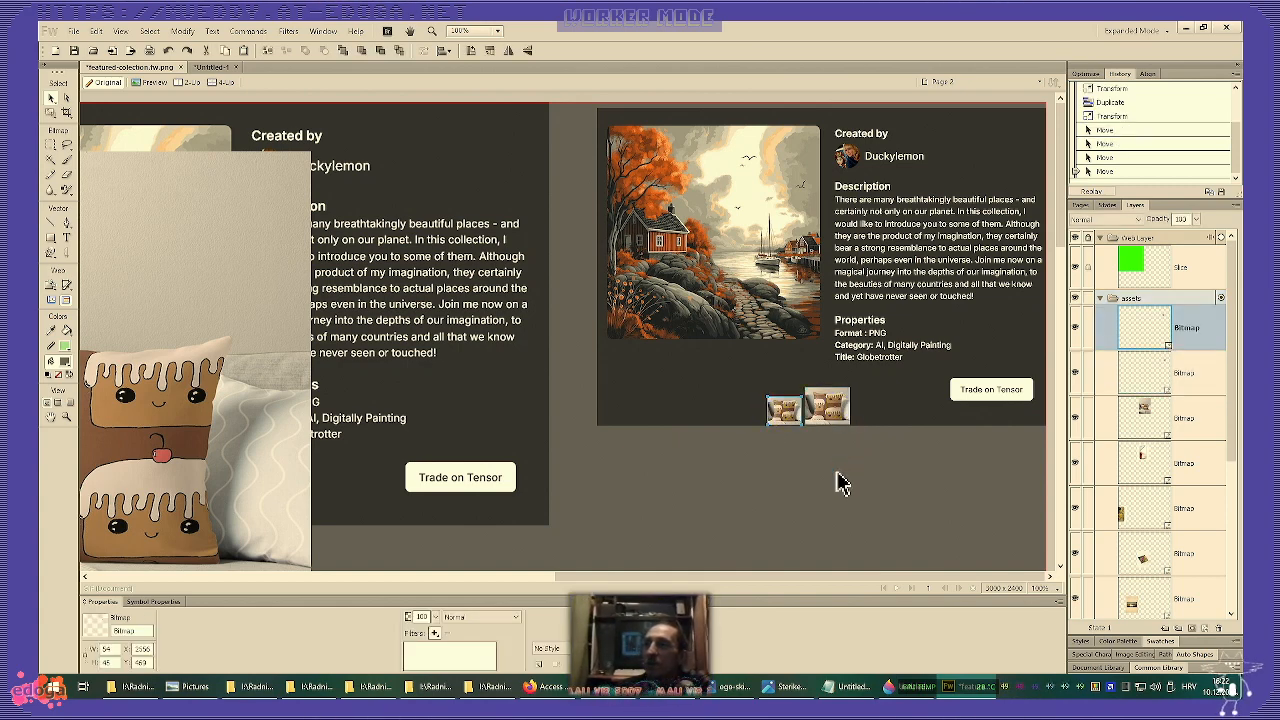
pyautogui.moveTo(838, 430); pyautogui.dragTo(920, 476)
pyautogui.moveTo(783, 420); pyautogui.dragTo(1017, 468)
pyautogui.click(921, 476)
pyautogui.moveTo(872, 473); pyautogui.dragTo(962, 463)
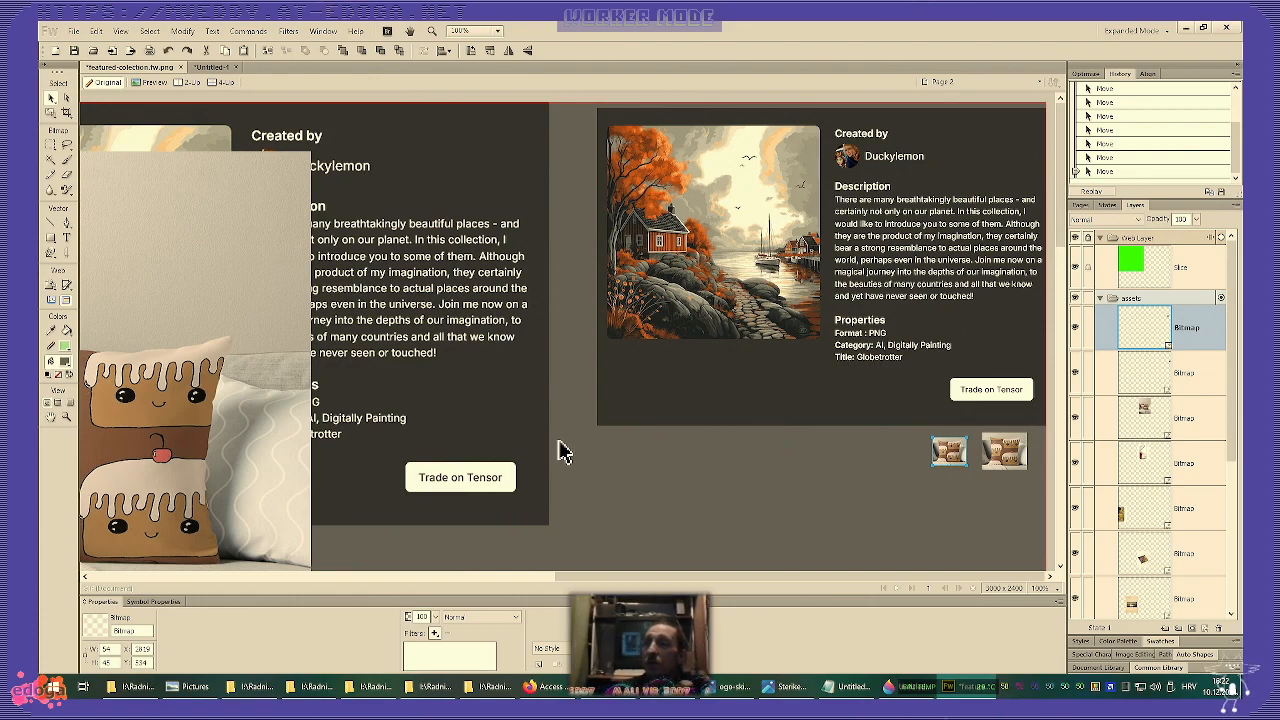
# - Move the large pillow mockup between the two collection screenshots and cut both small pillow thumbnails from the assets layer
pyautogui.moveTo(237, 440); pyautogui.dragTo(775, 428)
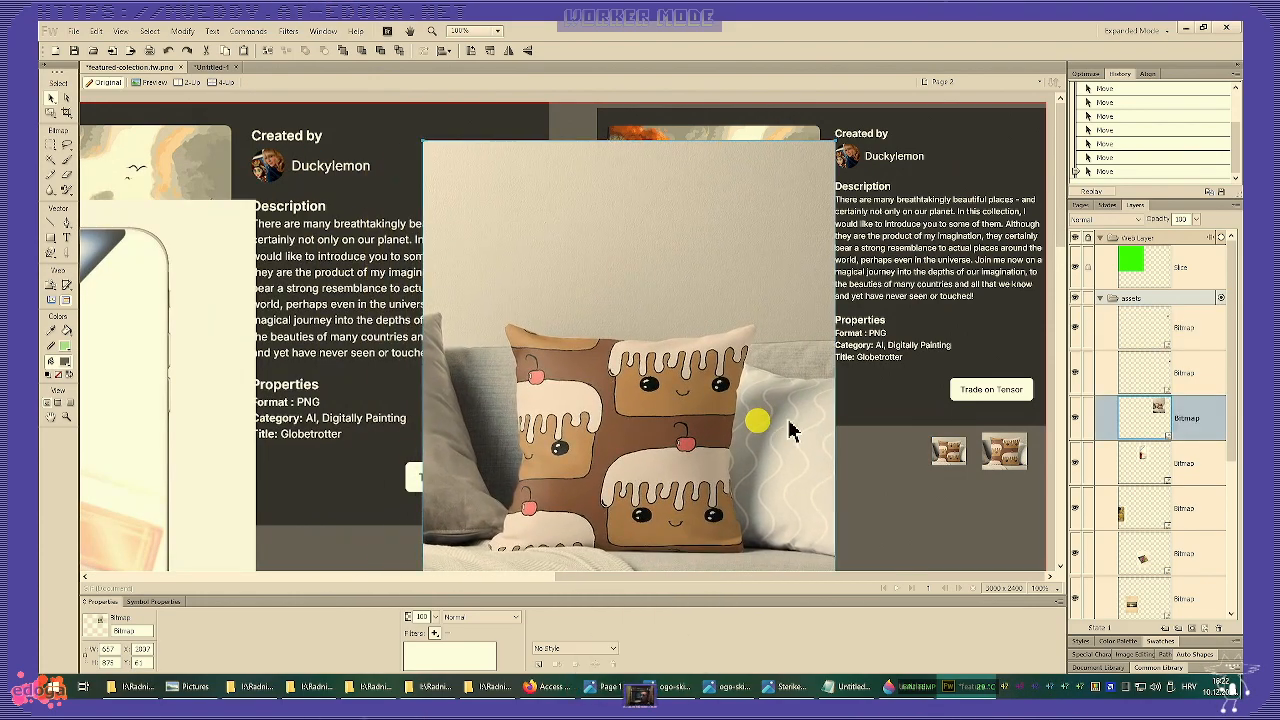
pyautogui.click(1007, 458)
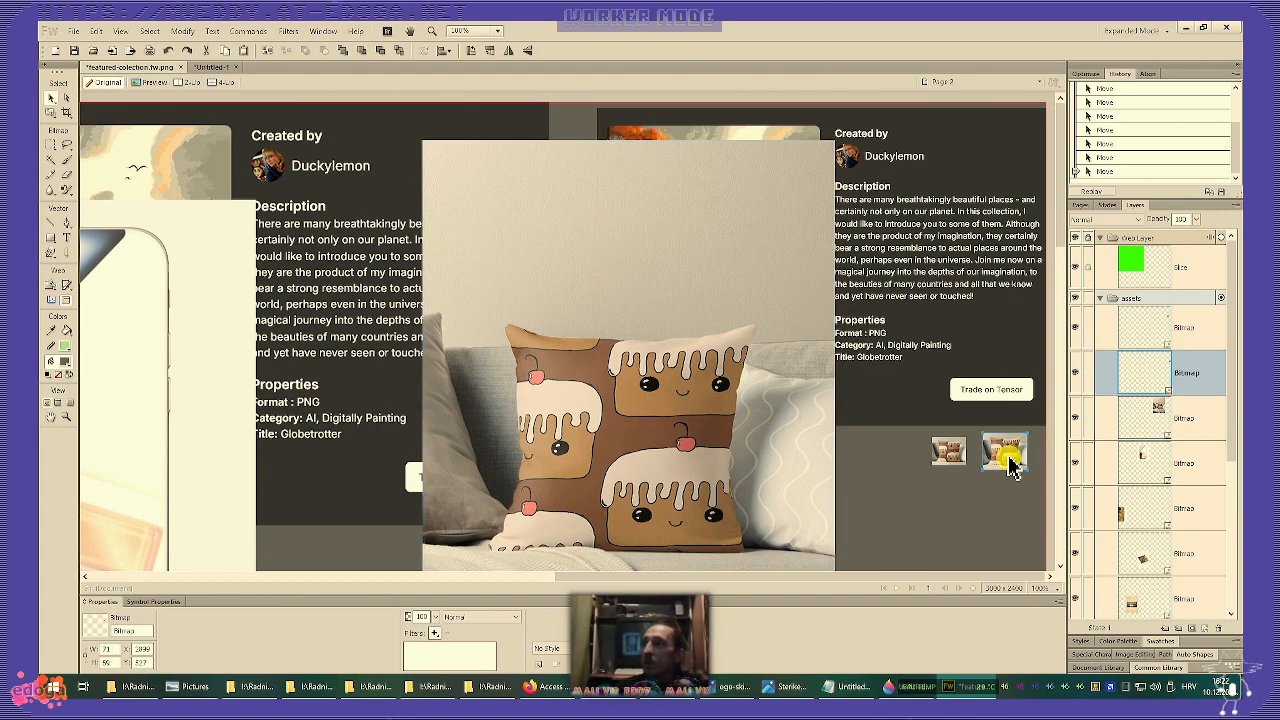
pyautogui.click(948, 455)
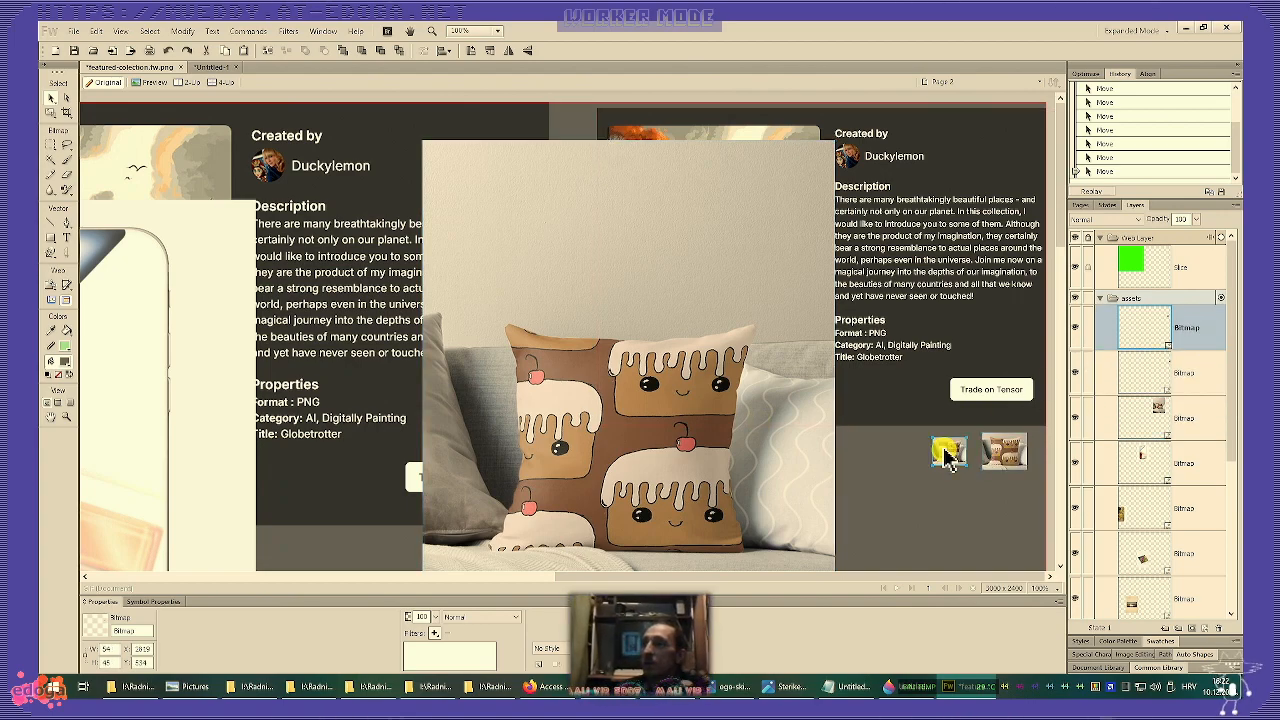
pyautogui.keyDown('shift'); pyautogui.click(1007, 458); pyautogui.keyUp('shift')
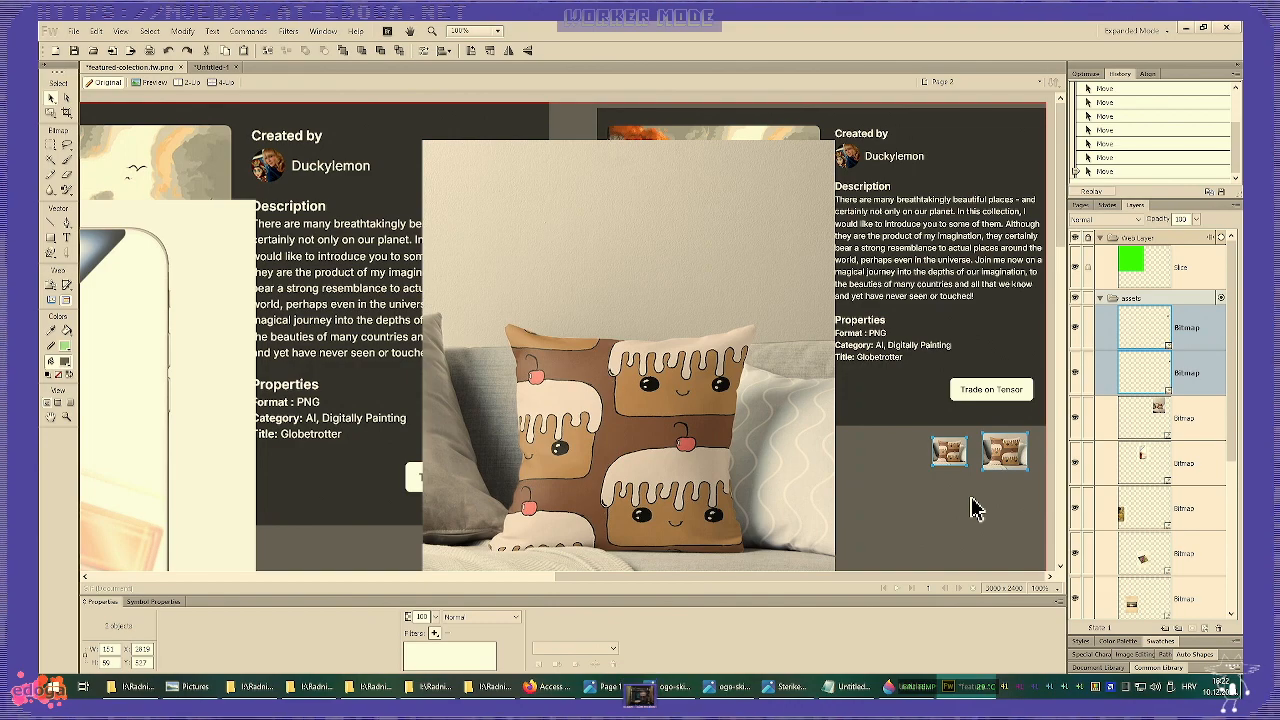
pyautogui.hotkey('ctrl', 'x')
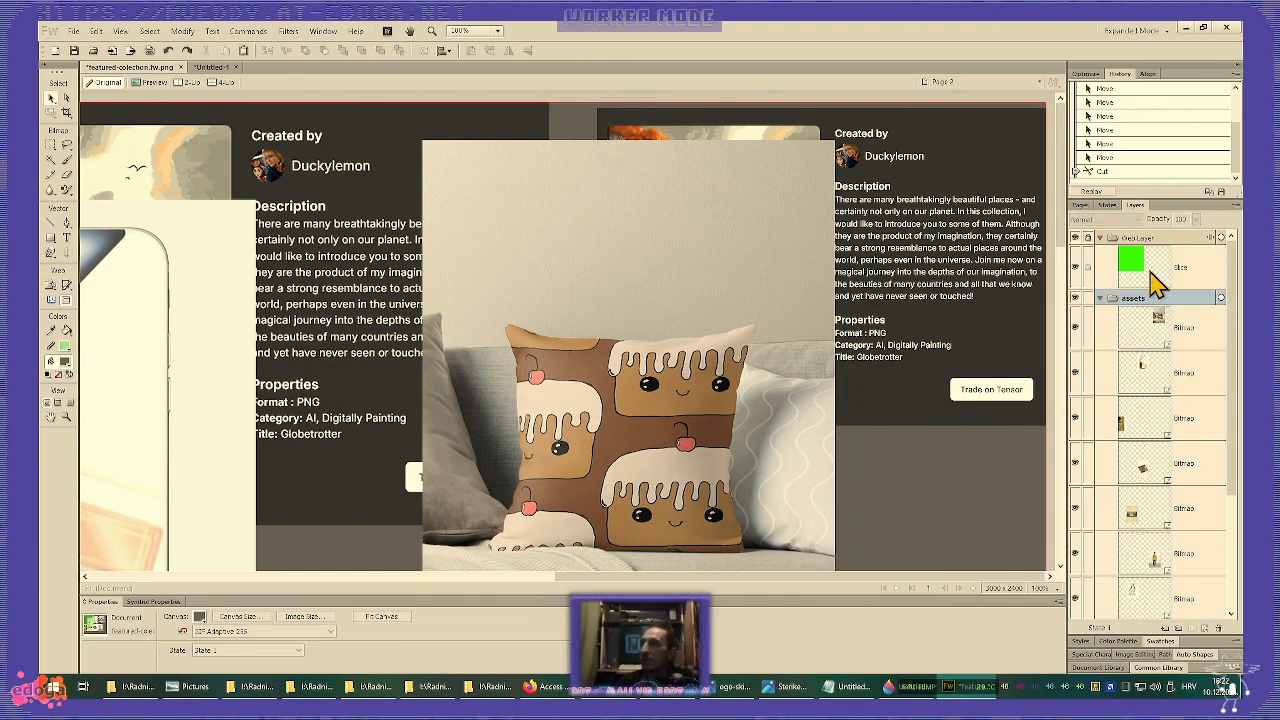
# - Create a new layer named dev above assets and paste the two cut pillow thumbnails into it
pyautogui.click(1176, 628)
pyautogui.doubleClick(1132, 297)
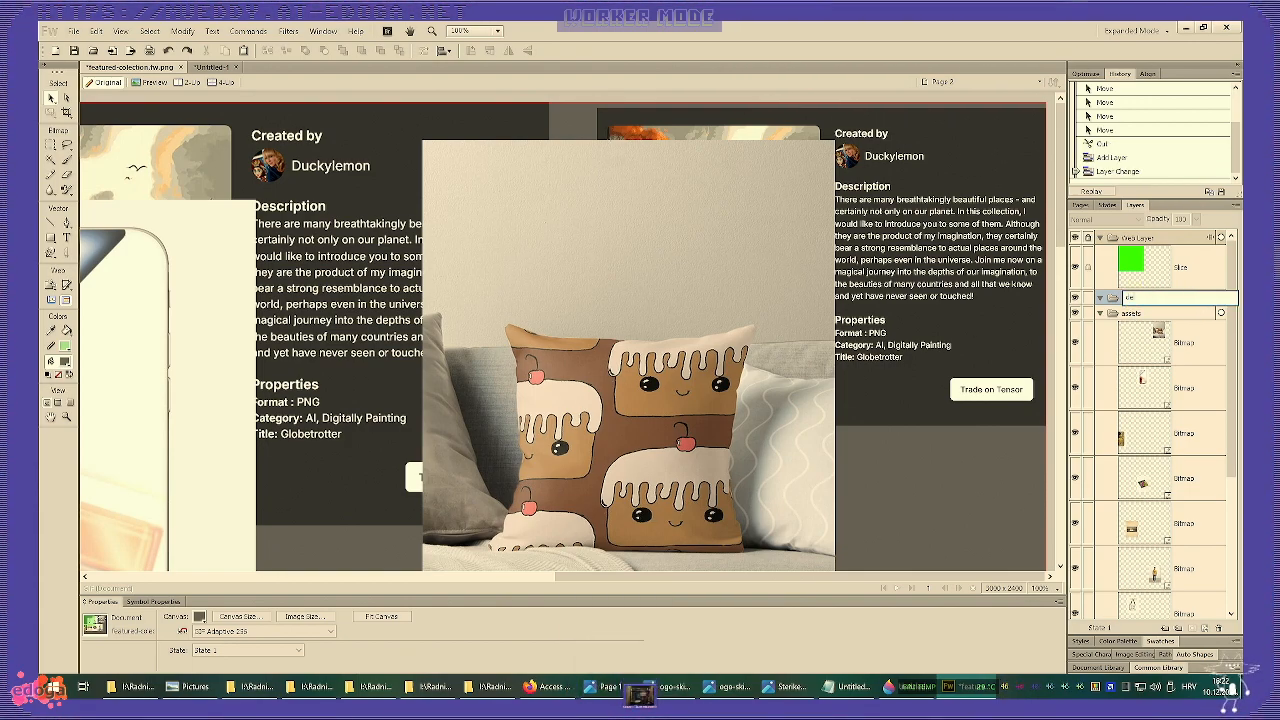
pyautogui.press('Return')
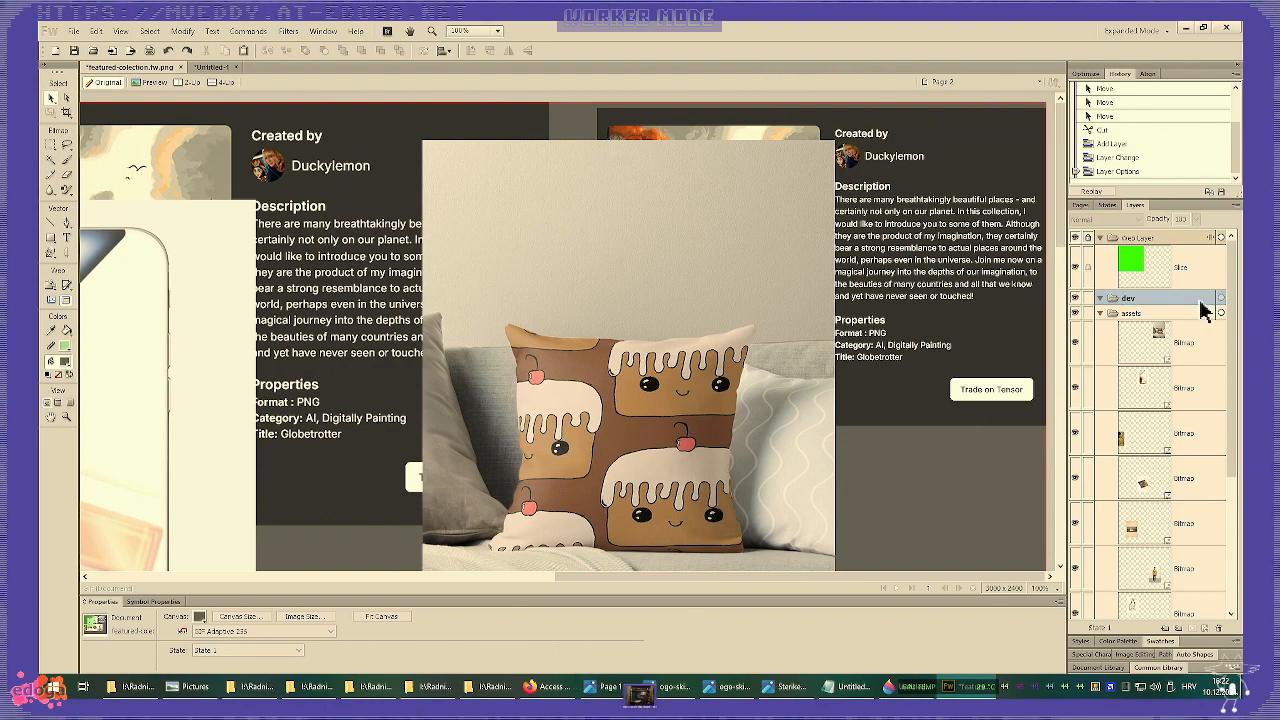
pyautogui.hotkey('ctrl', 'v')
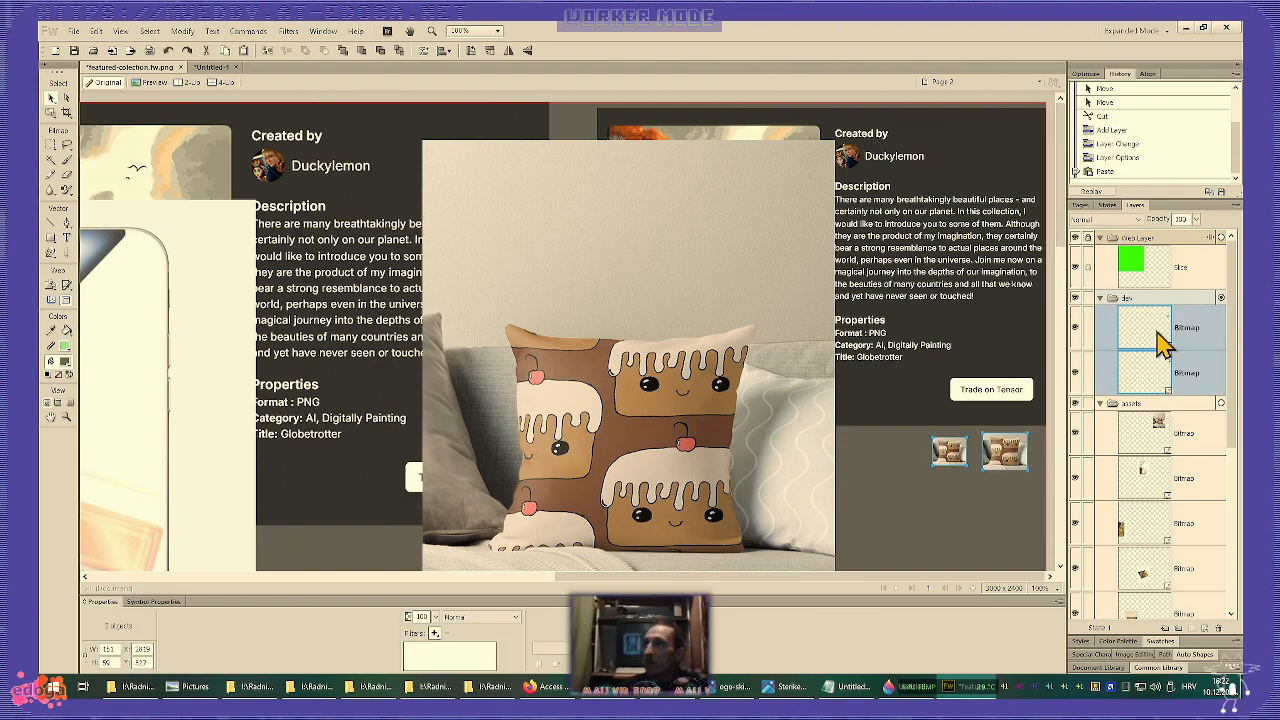
# - Clear the document's history
pyautogui.click(1236, 74)
pyautogui.click(1175, 140)
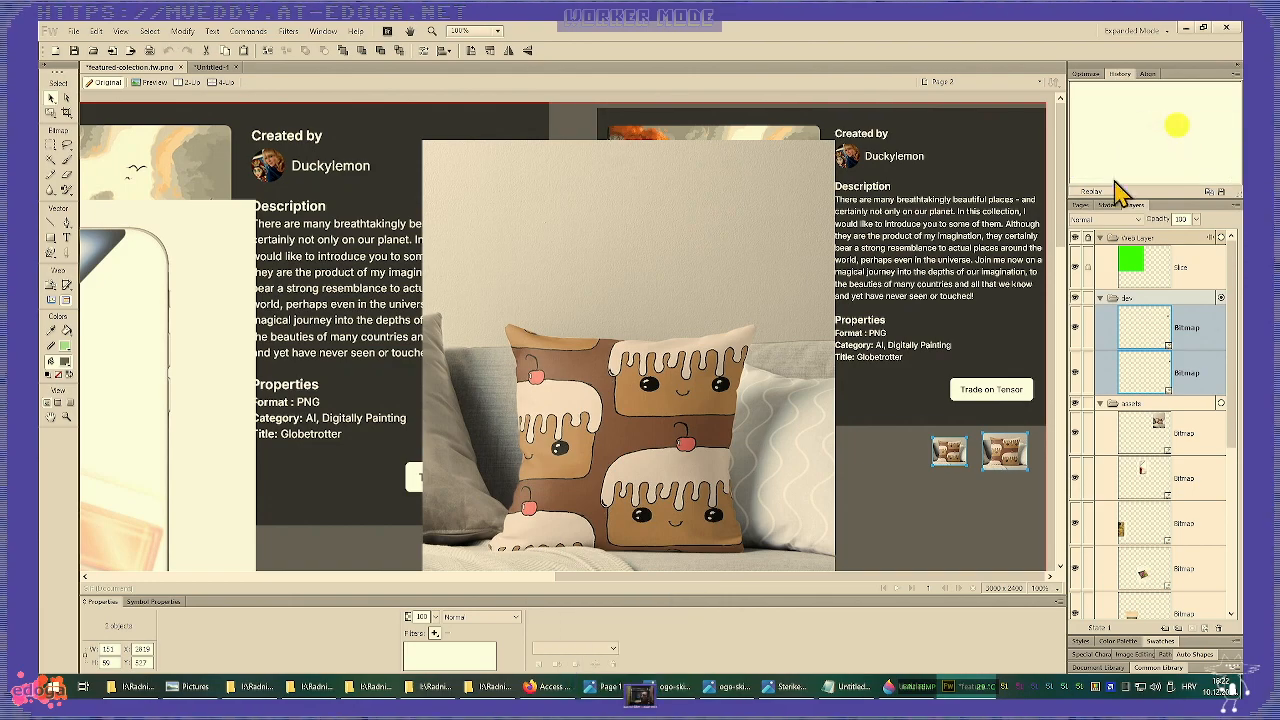
# - Move the large pillow mockup away from the collection screenshots to the lower-right corner of the canvas
pyautogui.scroll(-1, 652, 443)
pyautogui.moveTo(663, 423); pyautogui.dragTo(763, 548)
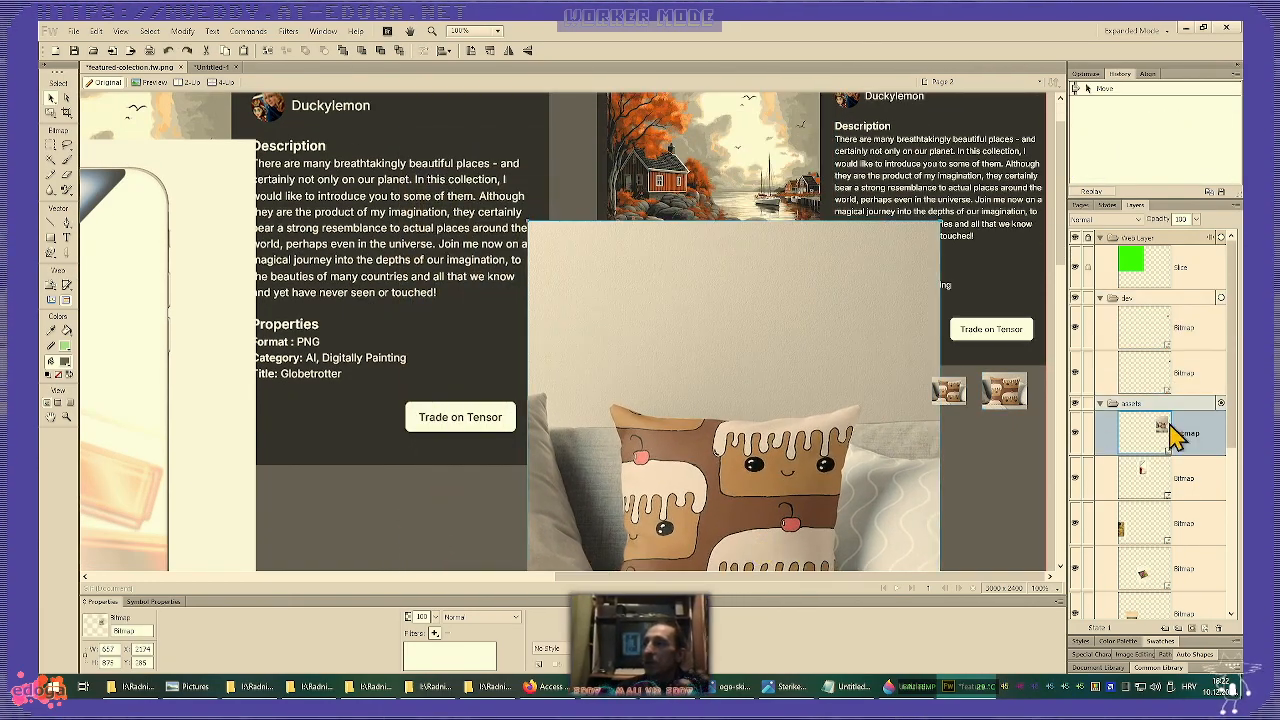
pyautogui.scroll(-3, 1108, 325)
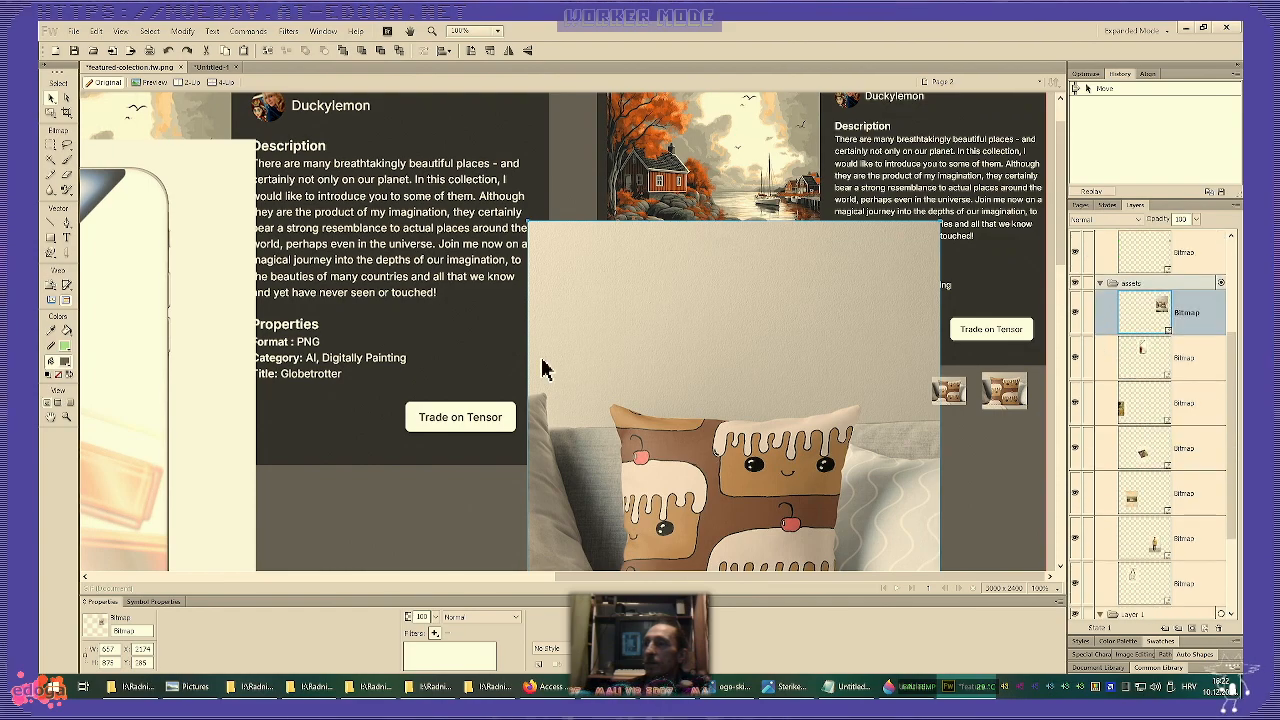
pyautogui.moveTo(574, 374); pyautogui.dragTo(582, 444)
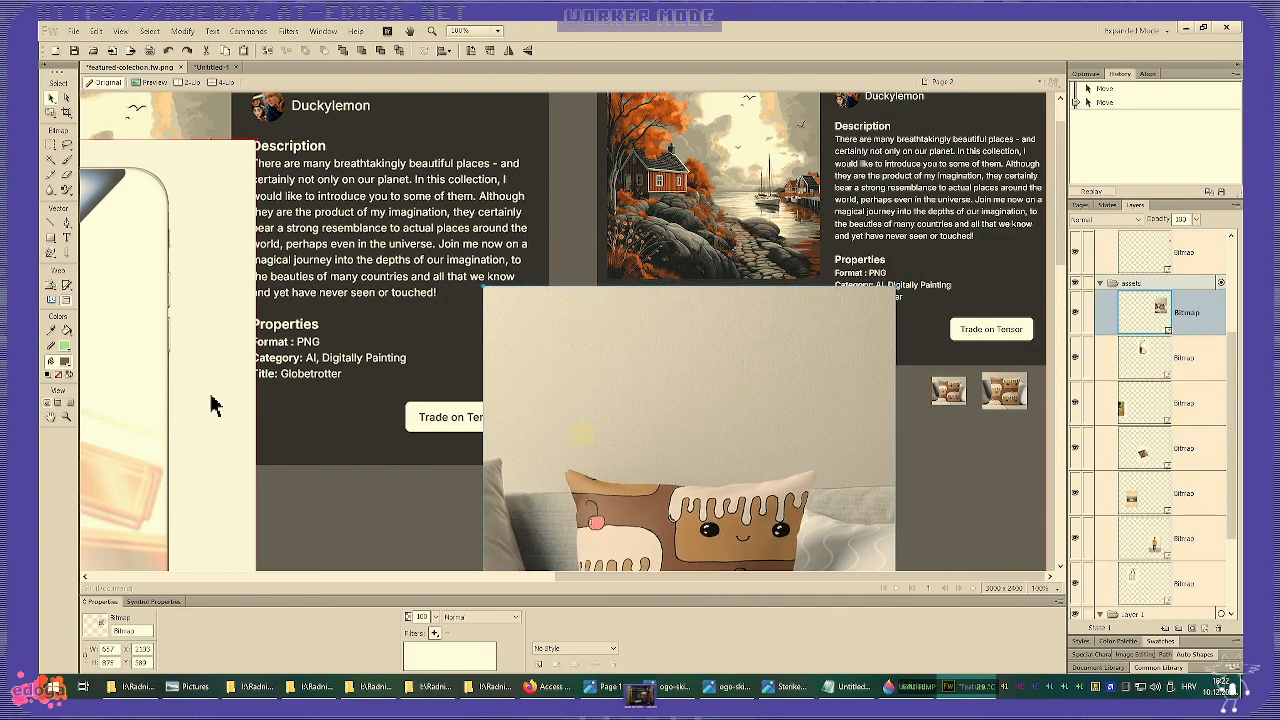
pyautogui.scroll(-3, 704, 454)
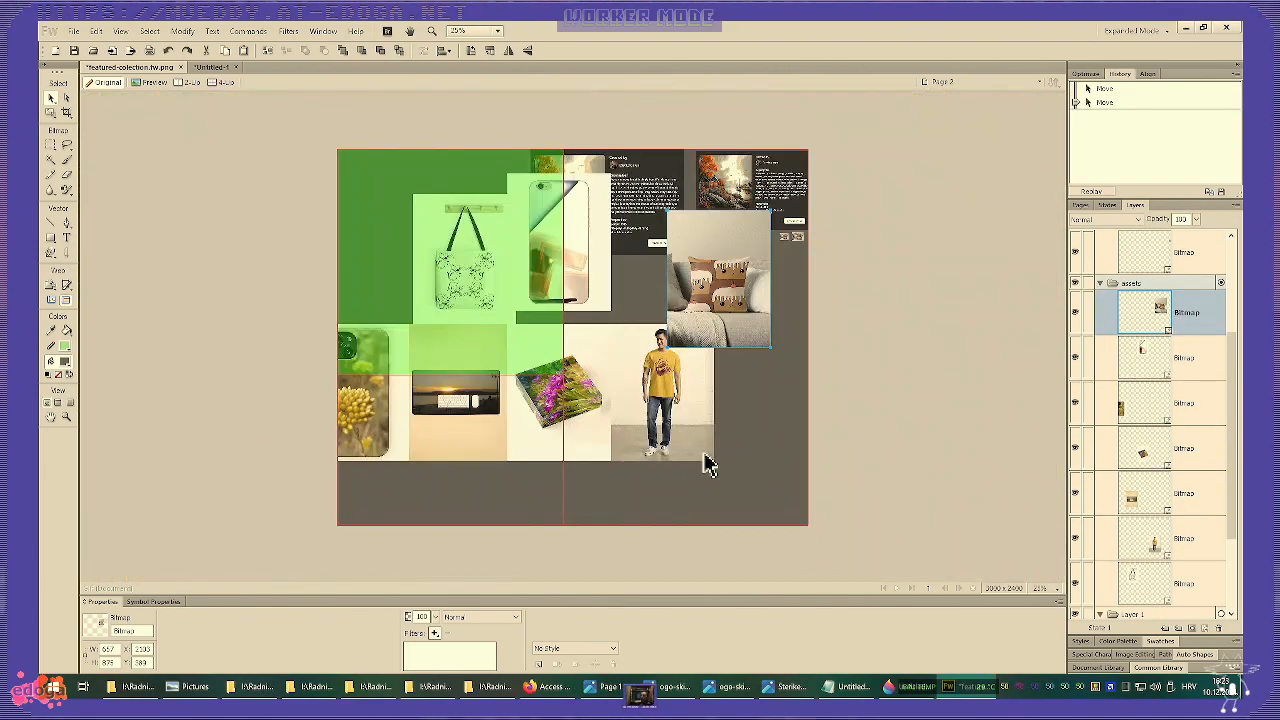
pyautogui.moveTo(730, 320); pyautogui.dragTo(750, 496)
# - Move the yellow T-shirt mockup beside the pillow mockup and place a duplicate of it below the smaller collection screenshot
pyautogui.moveTo(680, 448); pyautogui.dragTo(727, 324)
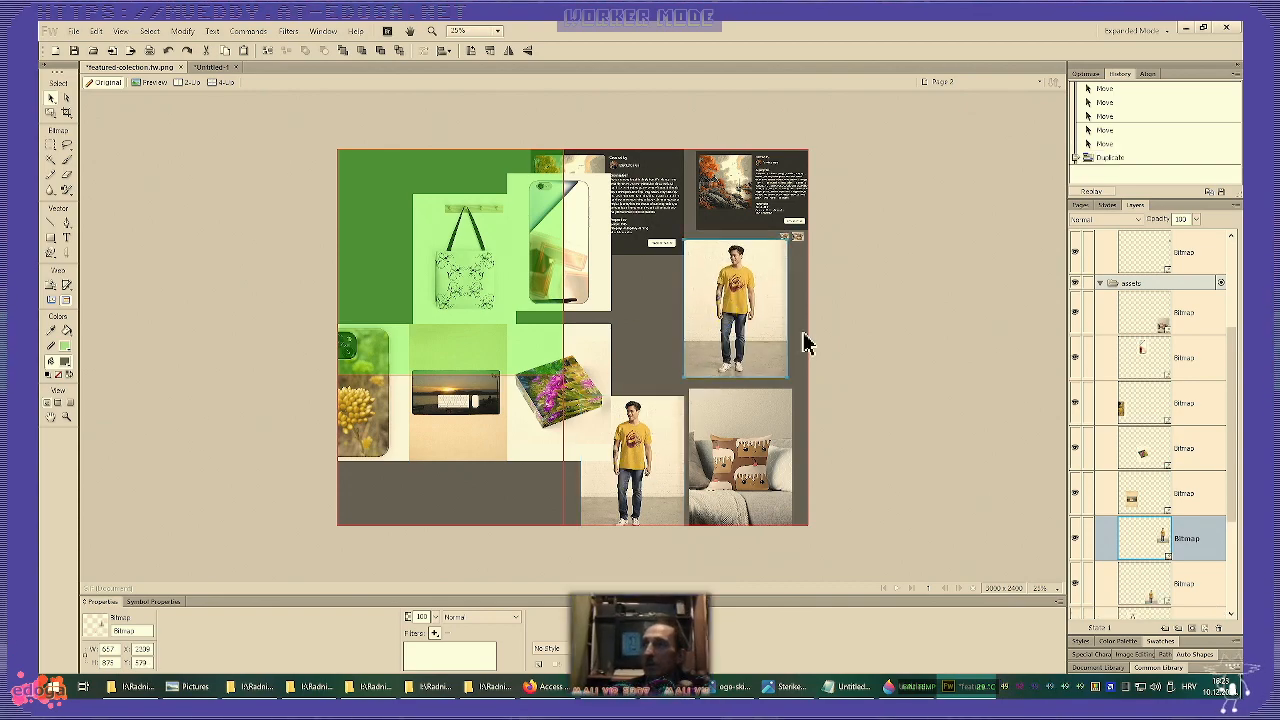
pyautogui.hotkey('ctrl', '=')
pyautogui.hotkey('ctrl', '=')
pyautogui.scroll(1, 923, 356)
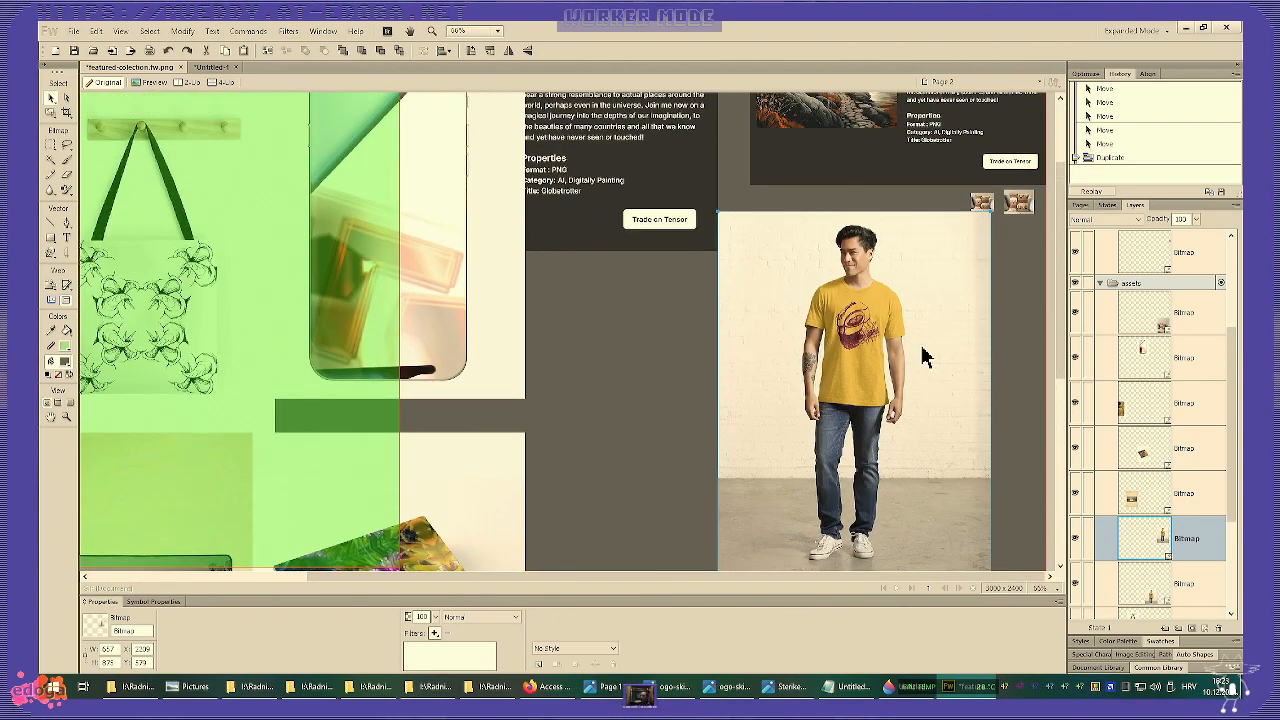
# - Move the duplicated T-shirt mockup photo into the space between the two product cards, overlapping their lower parts
pyautogui.scroll(1, 923, 356)
pyautogui.moveTo(923, 452); pyautogui.dragTo(877, 294)
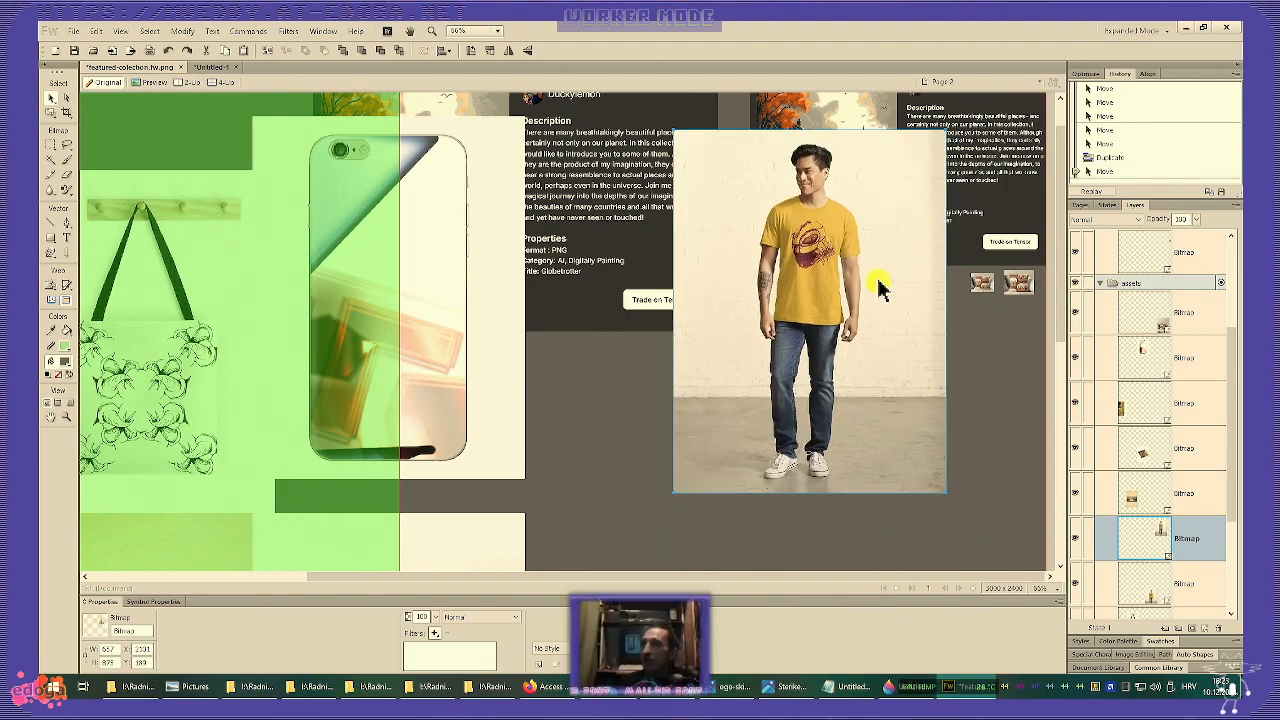
pyautogui.hotkey('ctrl', '=')
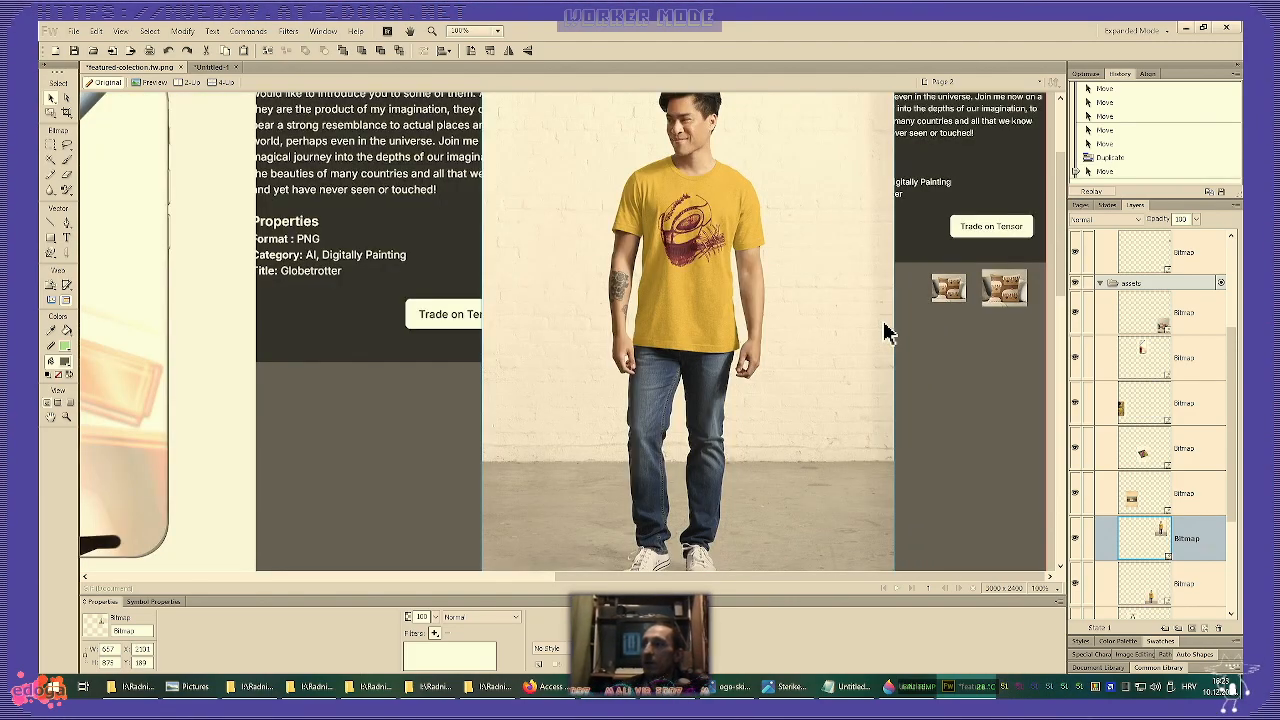
pyautogui.scroll(2, 885, 333)
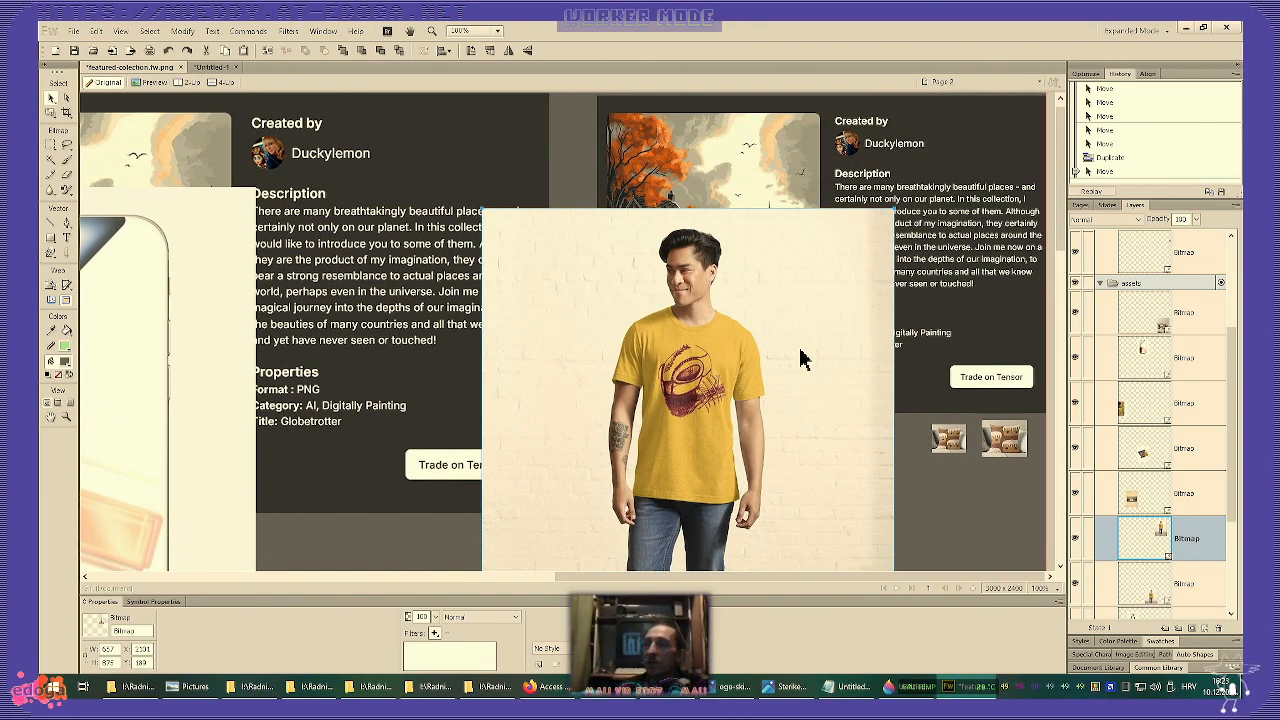
pyautogui.moveTo(757, 375); pyautogui.dragTo(776, 250)
pyautogui.hotkey('ctrl', '-')
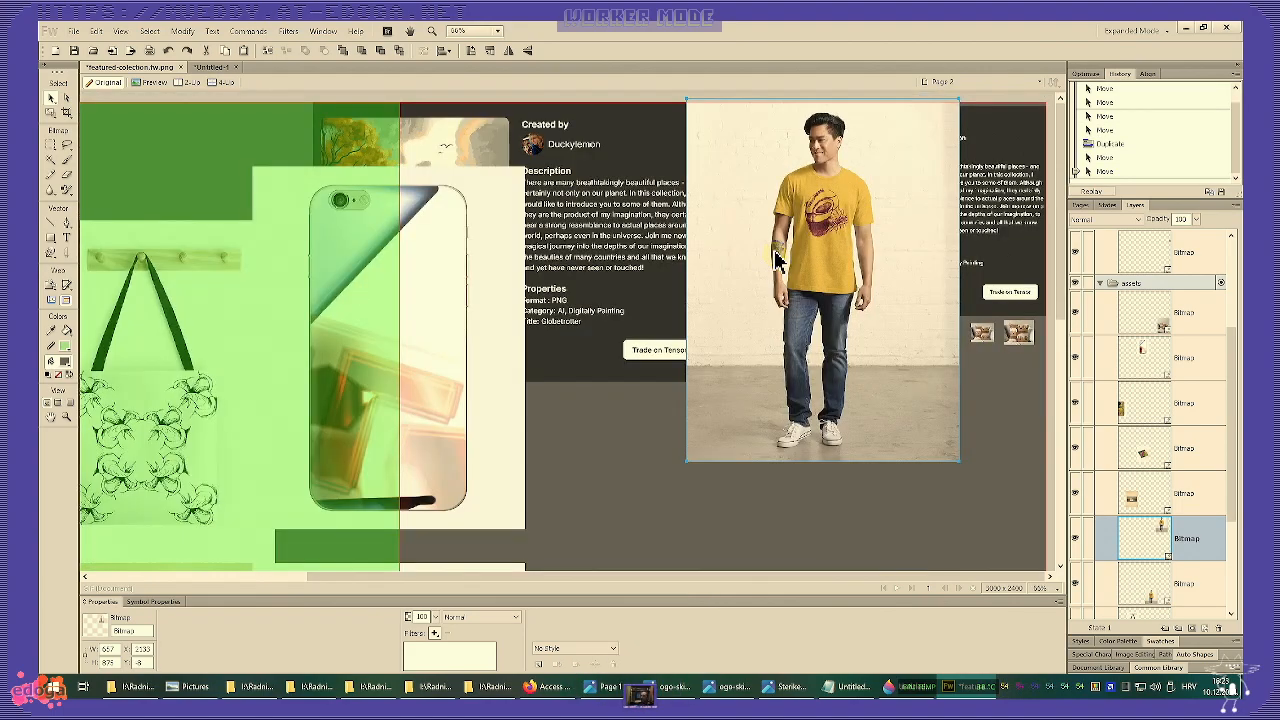
pyautogui.scroll(-3, 778, 260)
pyautogui.scroll(3, 778, 260)
pyautogui.scroll(1, 828, 271)
pyautogui.scroll(-2, 828, 271)
pyautogui.moveTo(862, 238); pyautogui.dragTo(790, 357)
# - Crop the left and right sides of the T-shirt photo to a width of about 473 px
pyautogui.click(94, 31)
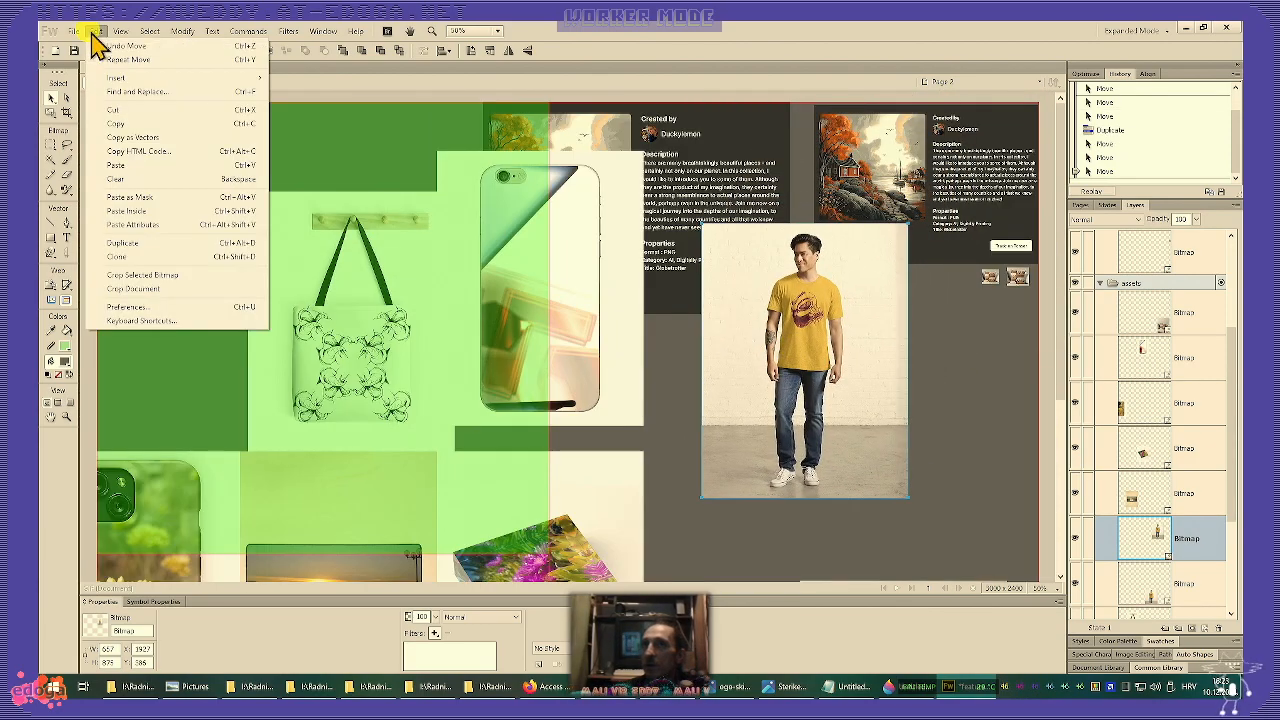
pyautogui.click(172, 275)
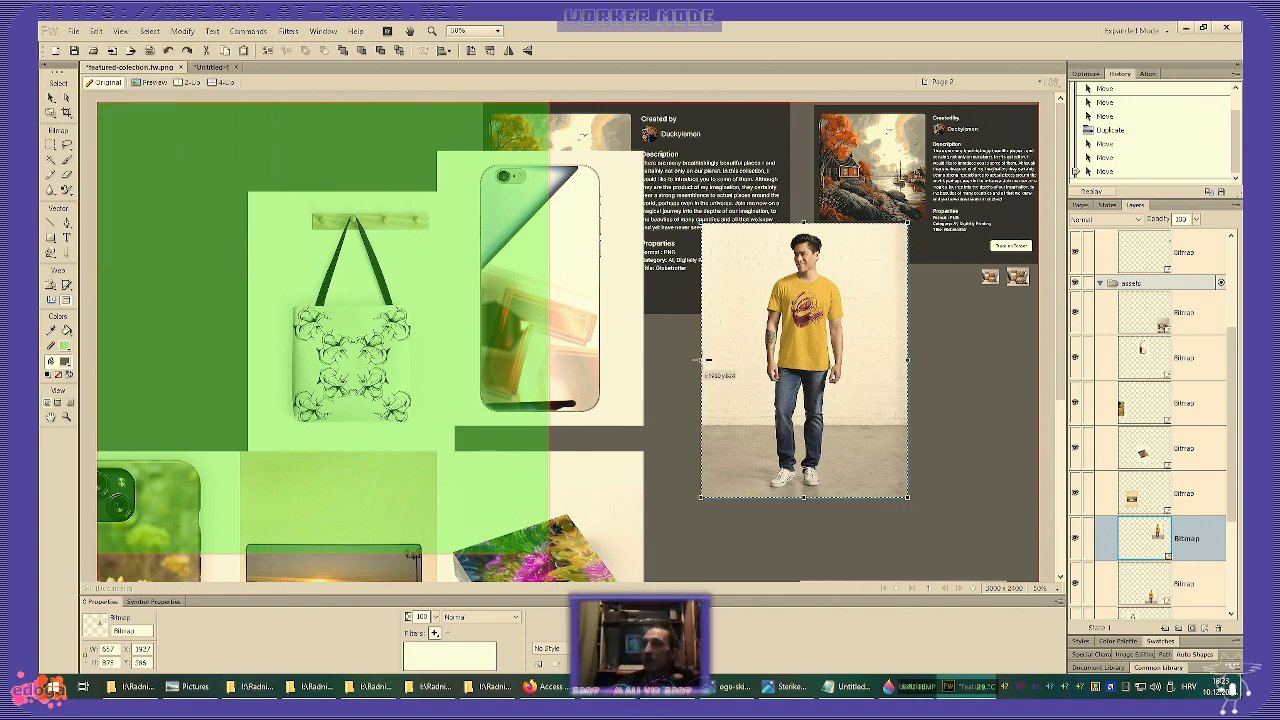
pyautogui.moveTo(703, 358); pyautogui.dragTo(727, 360)
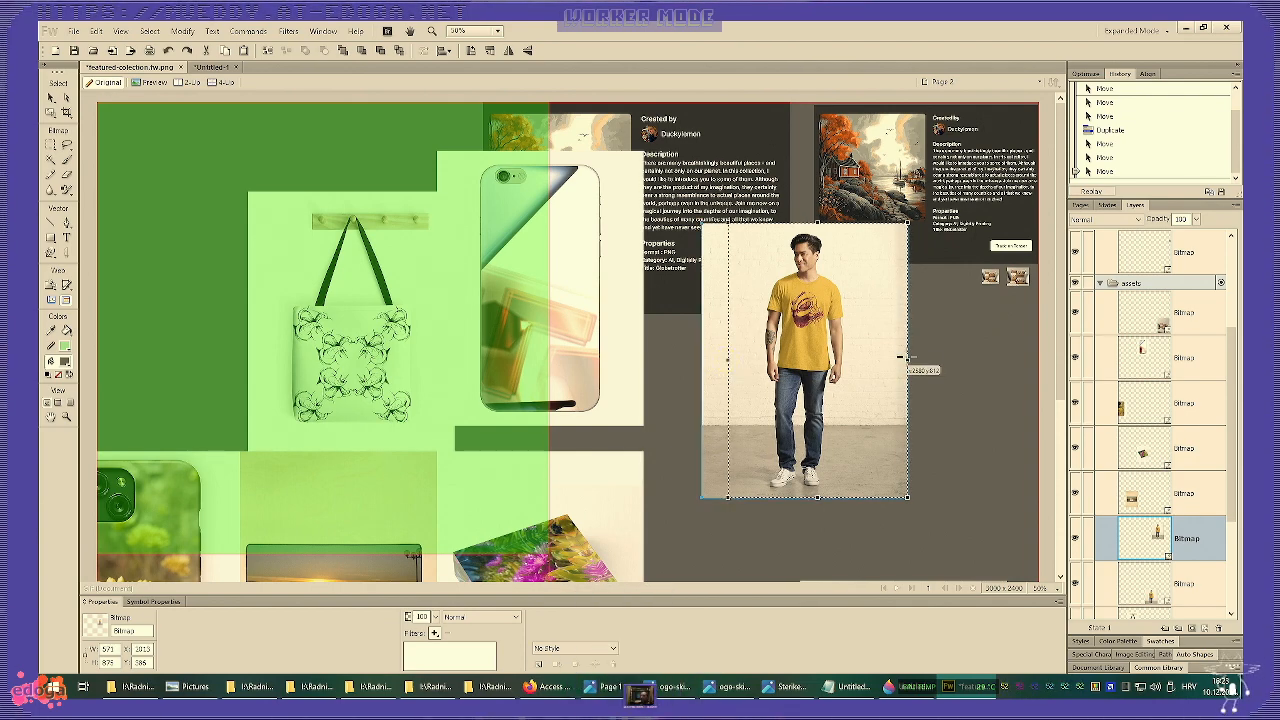
pyautogui.moveTo(906, 360); pyautogui.dragTo(876, 362)
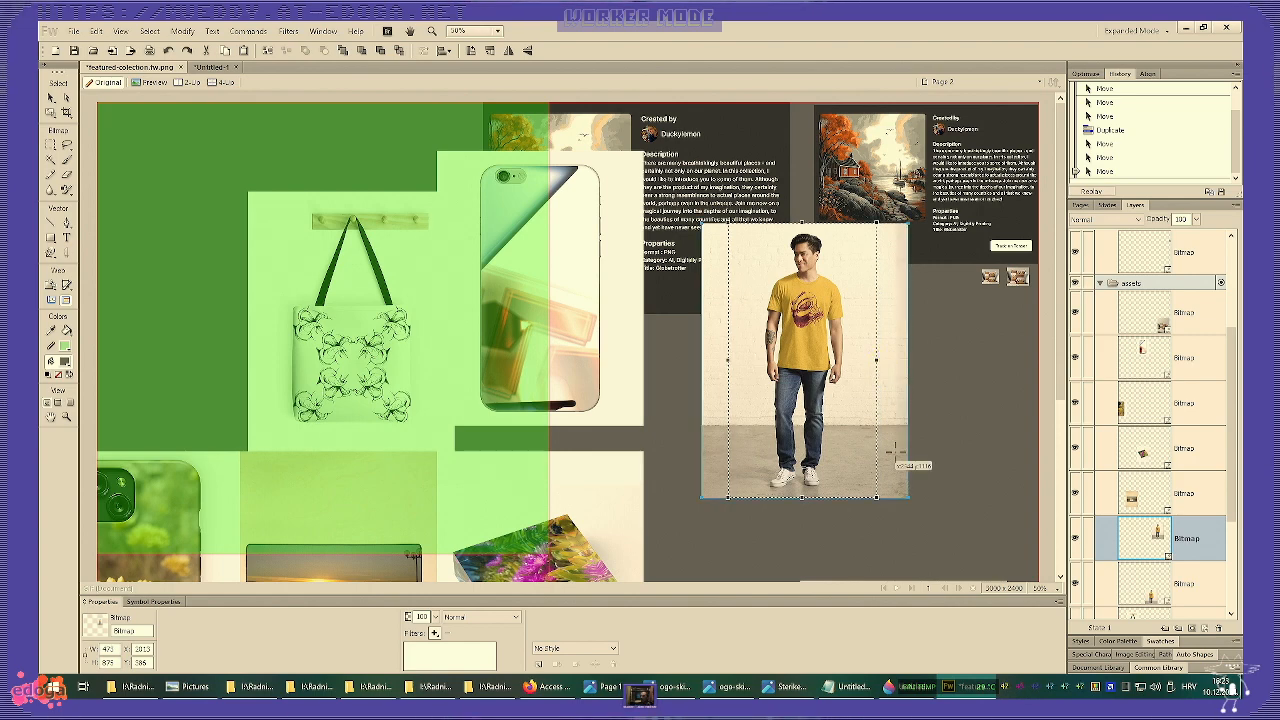
pyautogui.press('Return')
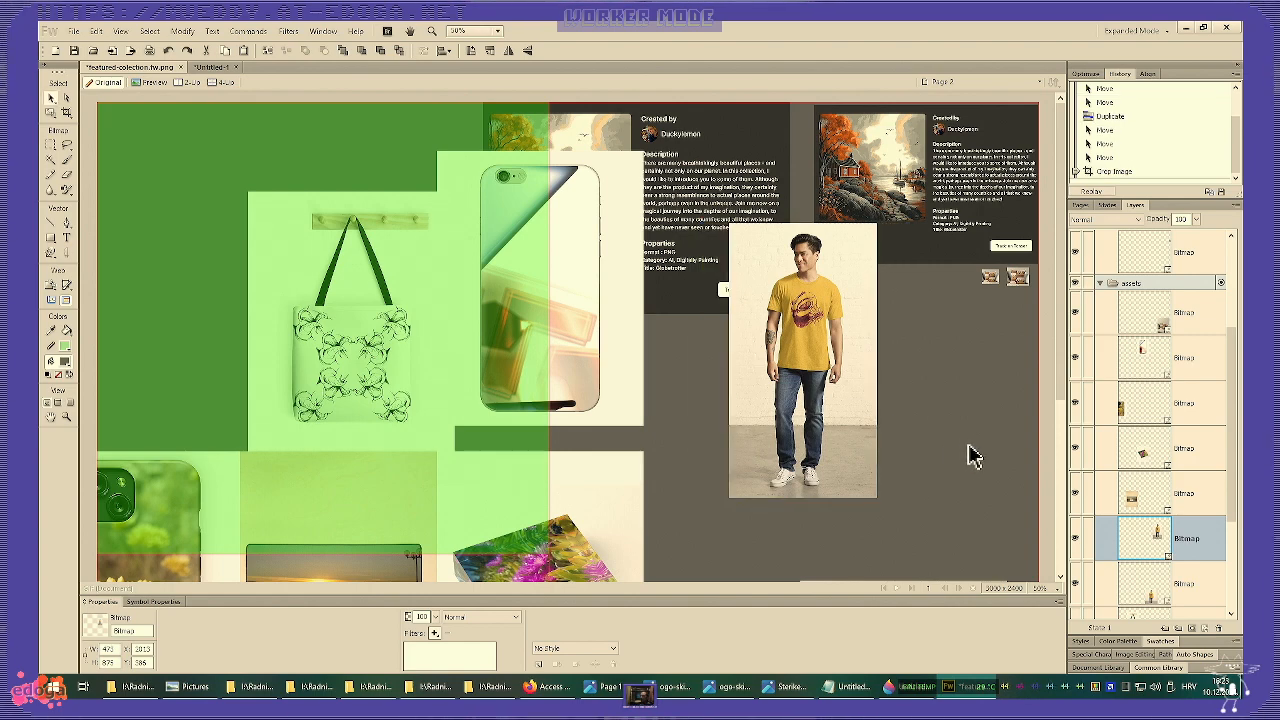
# - Move the cropped T-shirt photo onto the smaller card and scale it proportionally to about 196 × 363 px
pyautogui.moveTo(828, 394); pyautogui.dragTo(878, 290)
pyautogui.hotkey('ctrl', 't')
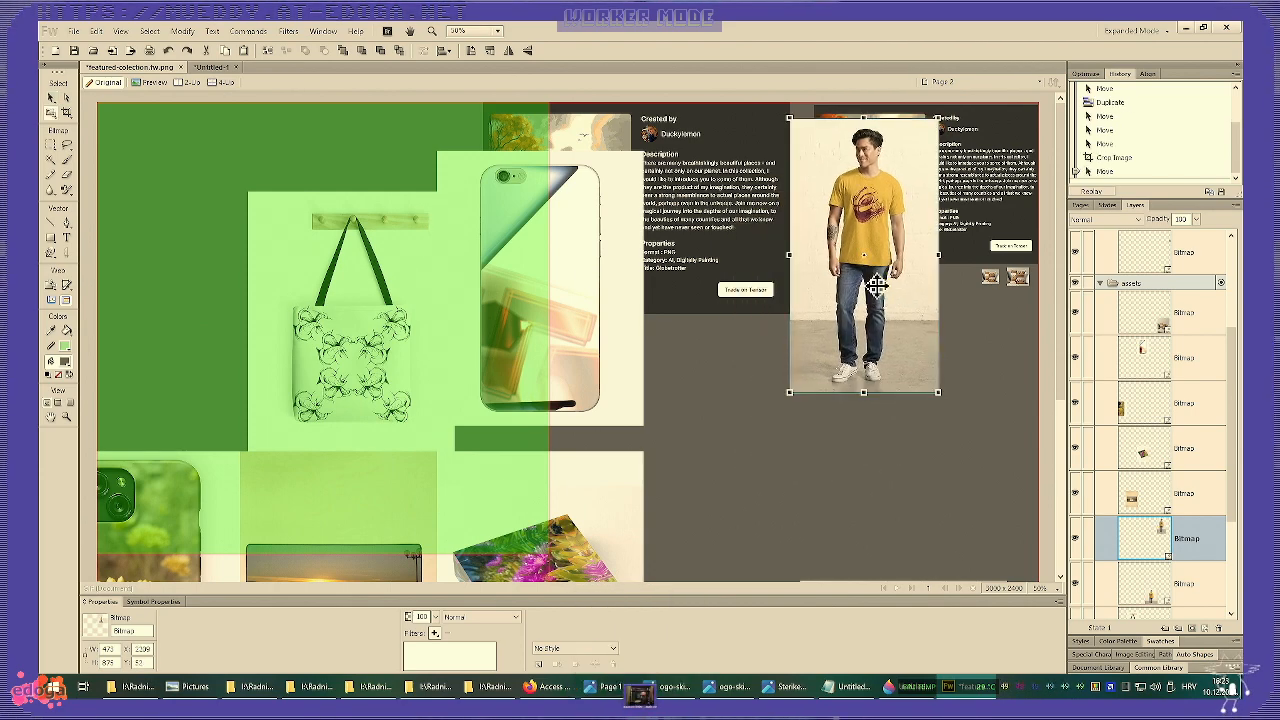
pyautogui.moveTo(865, 281)
pyautogui.mouseDown()
pyautogui.moveTo(848, 278)
pyautogui.moveTo(871, 280)
pyautogui.moveTo(864, 272)
pyautogui.mouseUp()
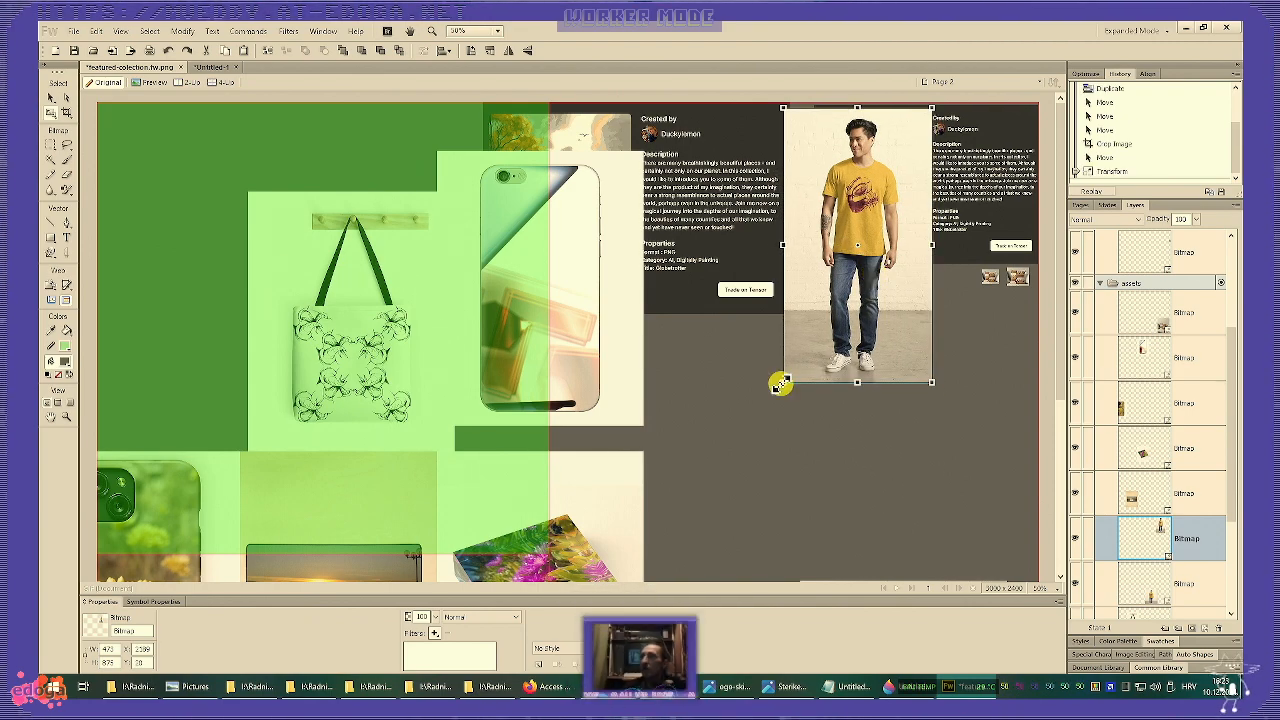
pyautogui.moveTo(884, 232); pyautogui.dragTo(870, 221)
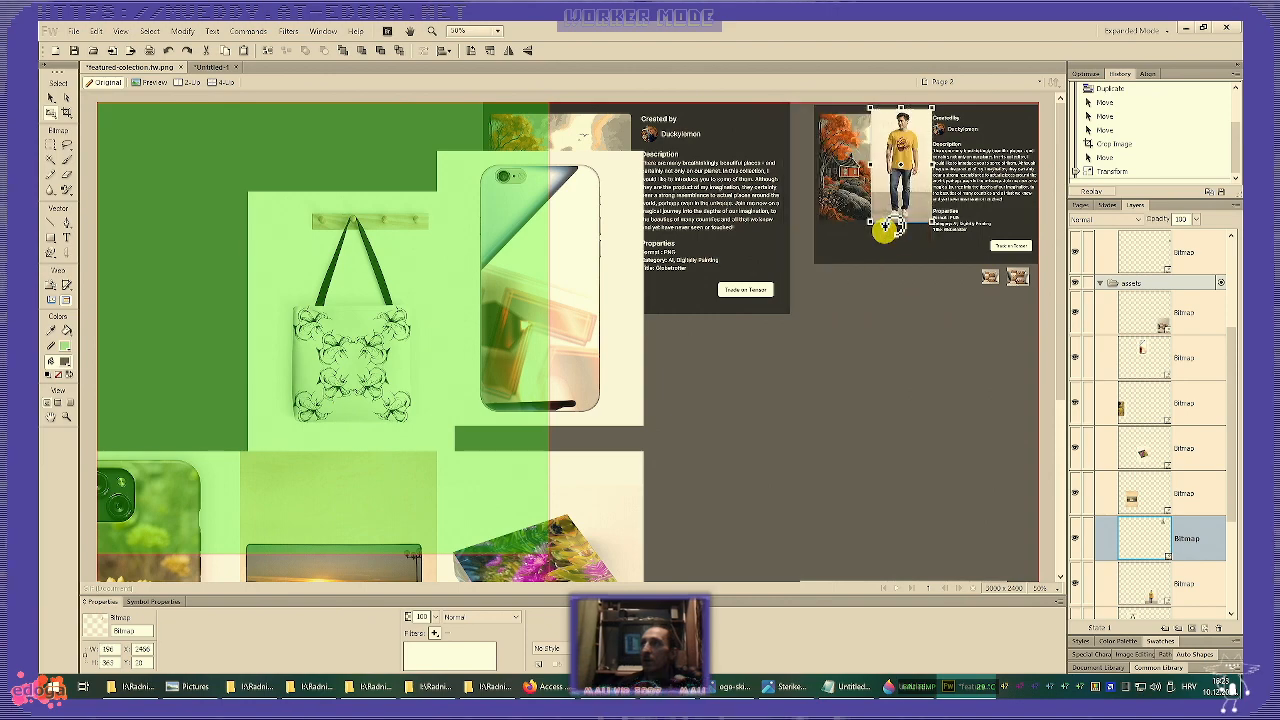
# - Position the T-shirt photo over the right side of the card's artwork and scale it to about 169 × 313 px
pyautogui.hotkey('ctrl', '+')
pyautogui.hotkey('ctrl', '+')
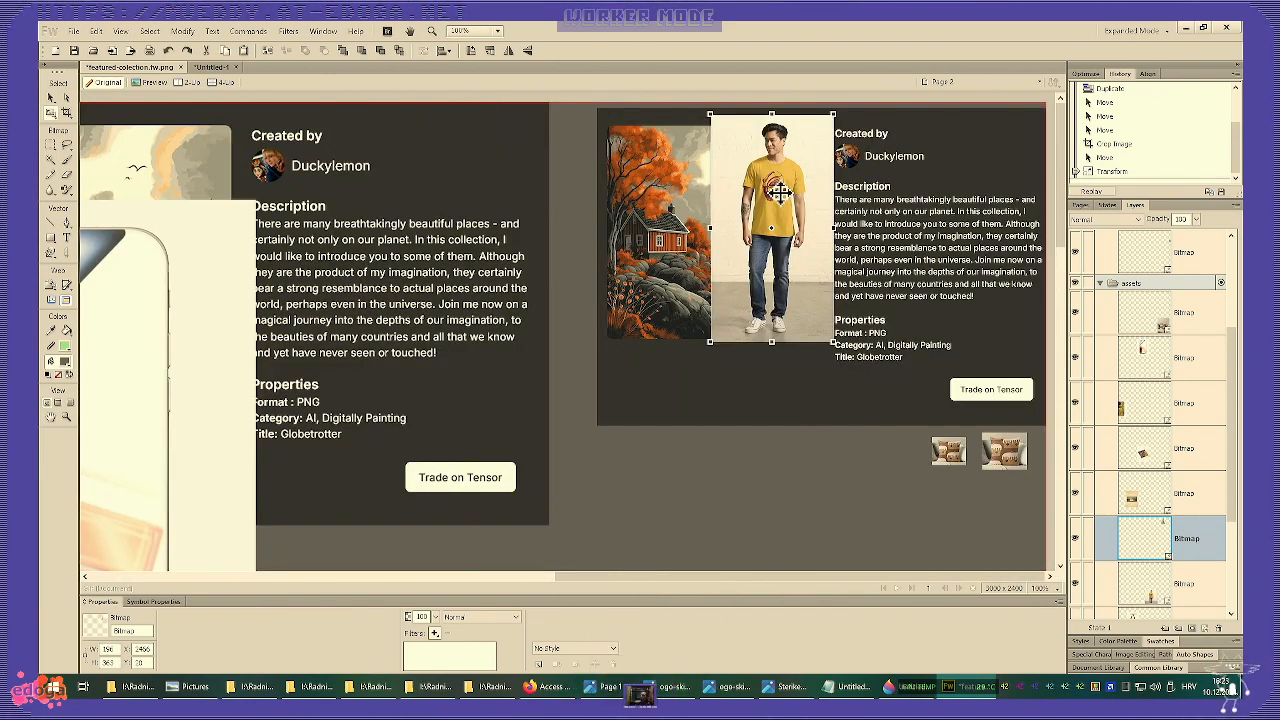
pyautogui.moveTo(779, 190); pyautogui.dragTo(840, 241)
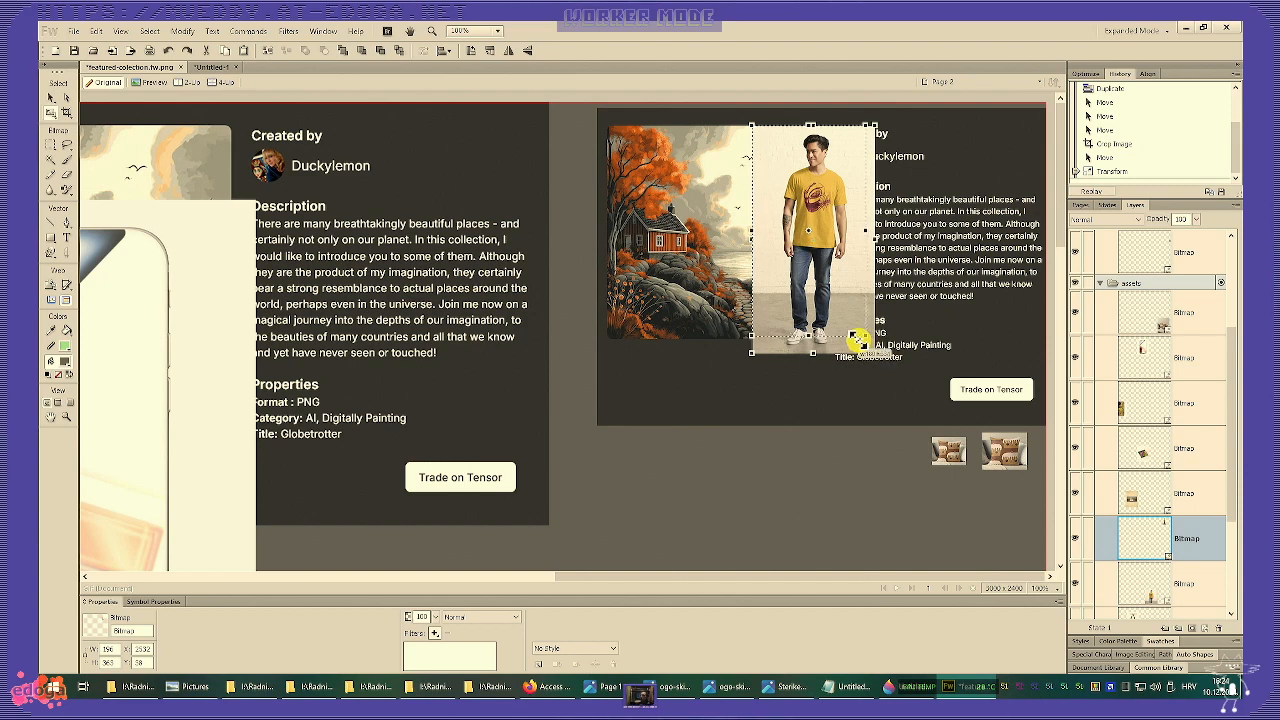
pyautogui.moveTo(857, 337); pyautogui.dragTo(864, 334)
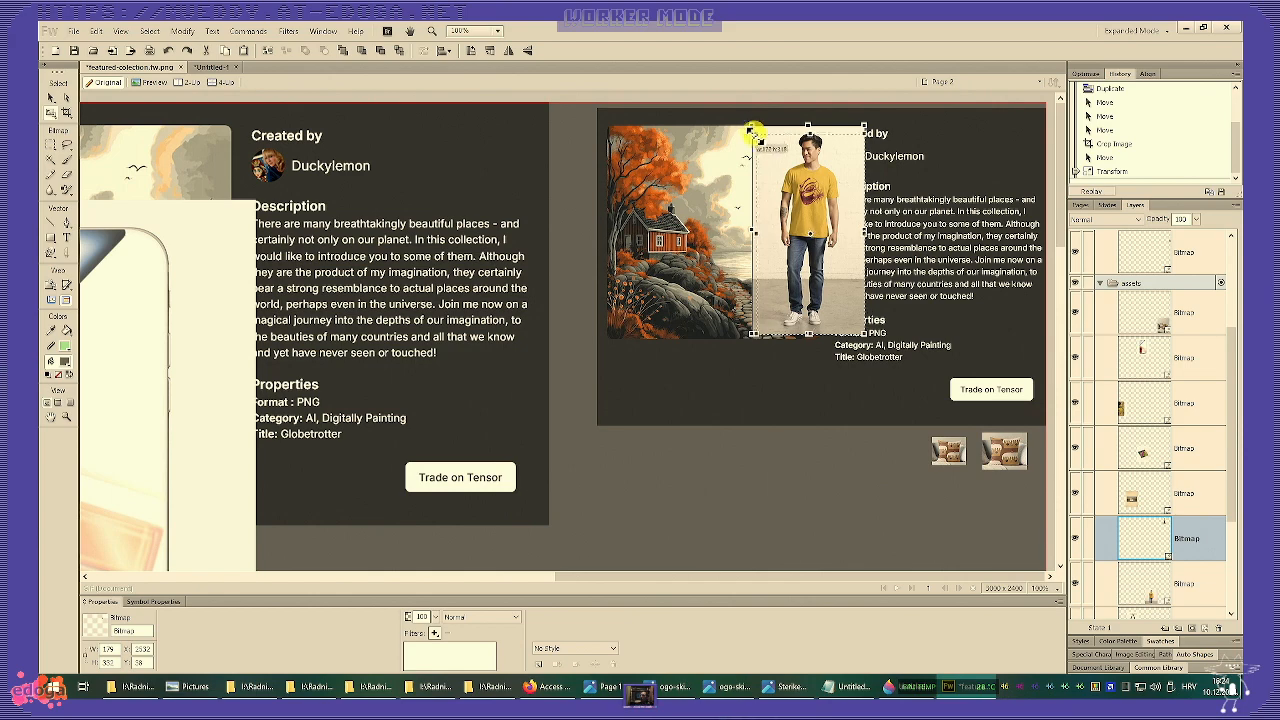
pyautogui.moveTo(750, 129); pyautogui.dragTo(756, 134)
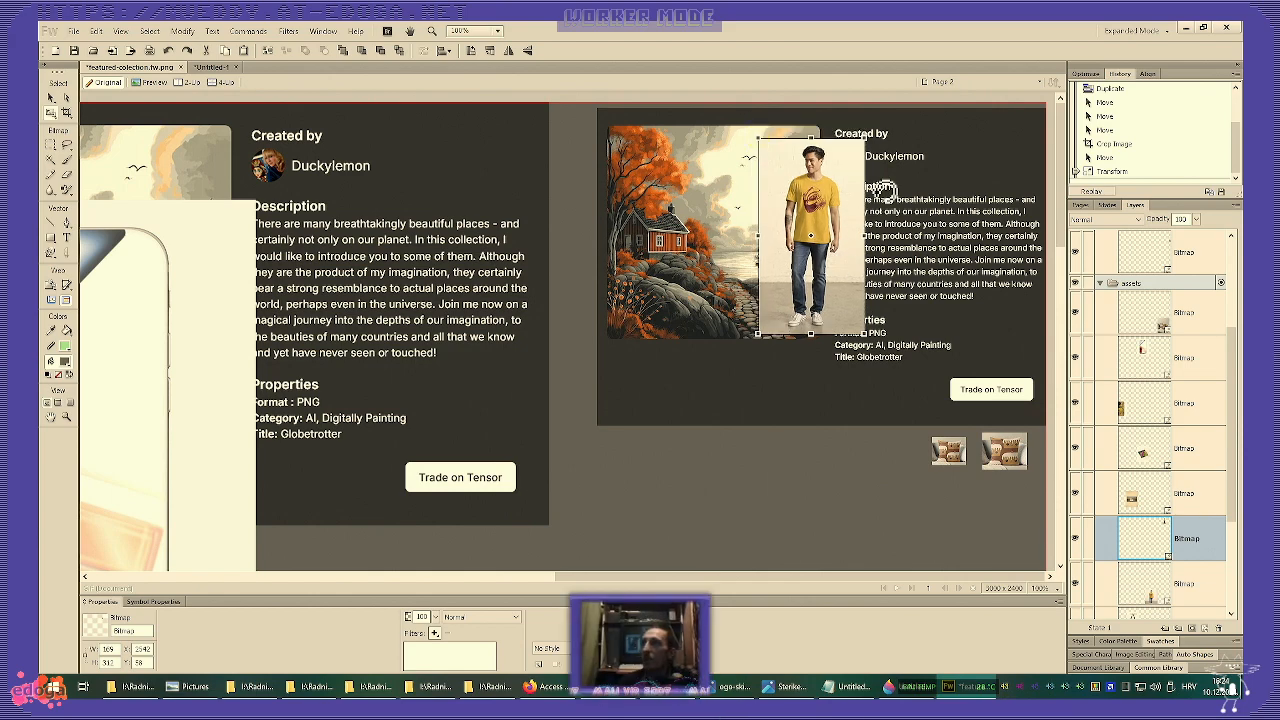
# - Crop both sides of the small T-shirt photo close to the man, to a width of about 88 px
pyautogui.click(96, 31)
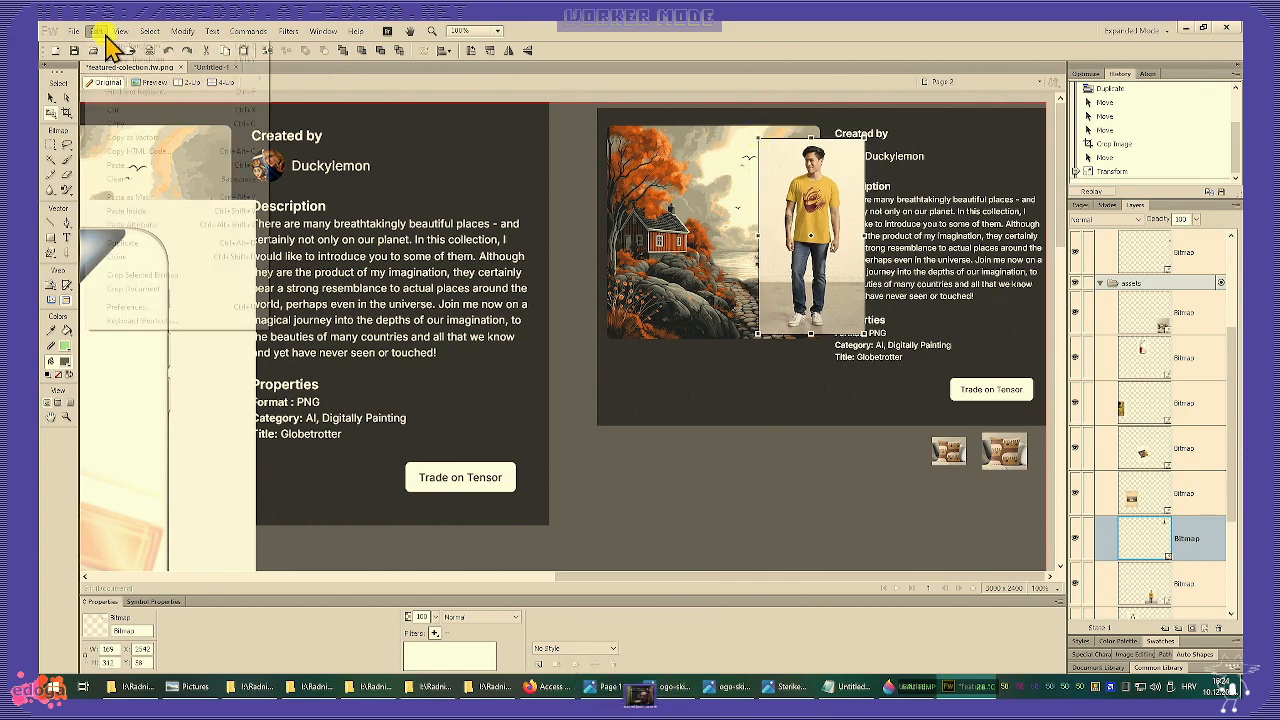
pyautogui.click(155, 271)
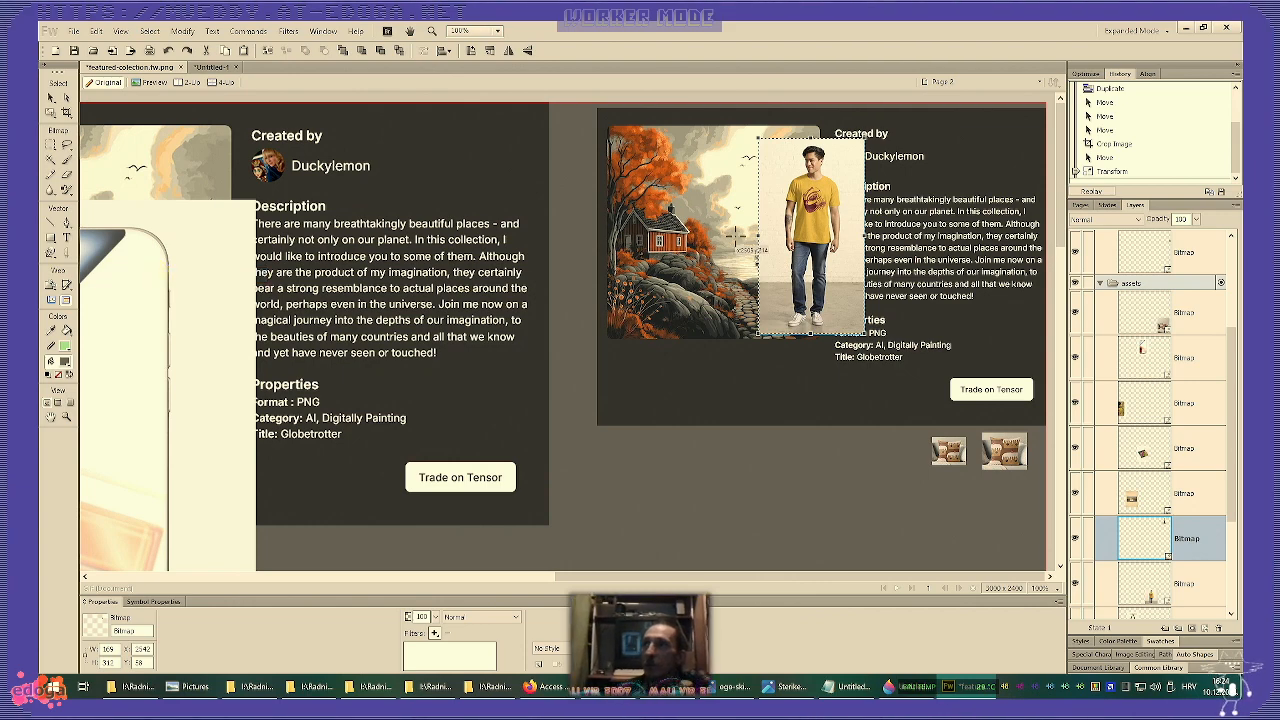
pyautogui.moveTo(757, 234); pyautogui.dragTo(765, 236)
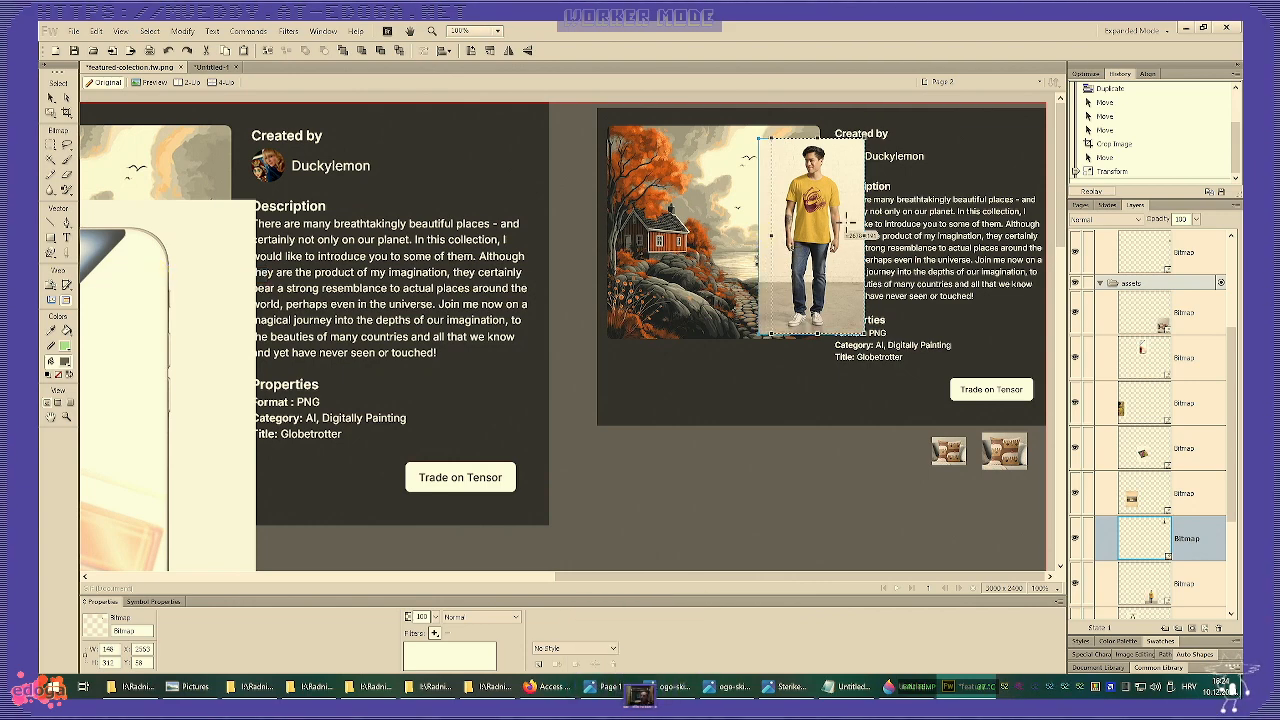
pyautogui.moveTo(865, 236); pyautogui.dragTo(828, 236)
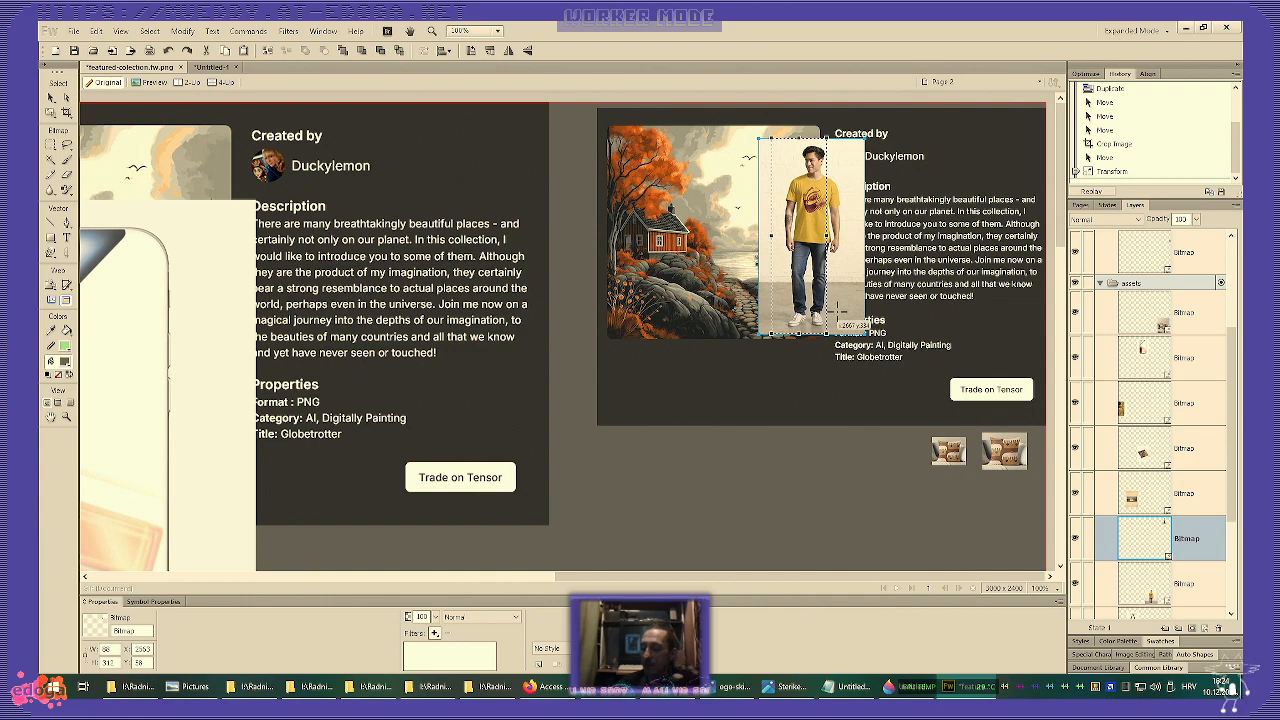
pyautogui.press('Return')
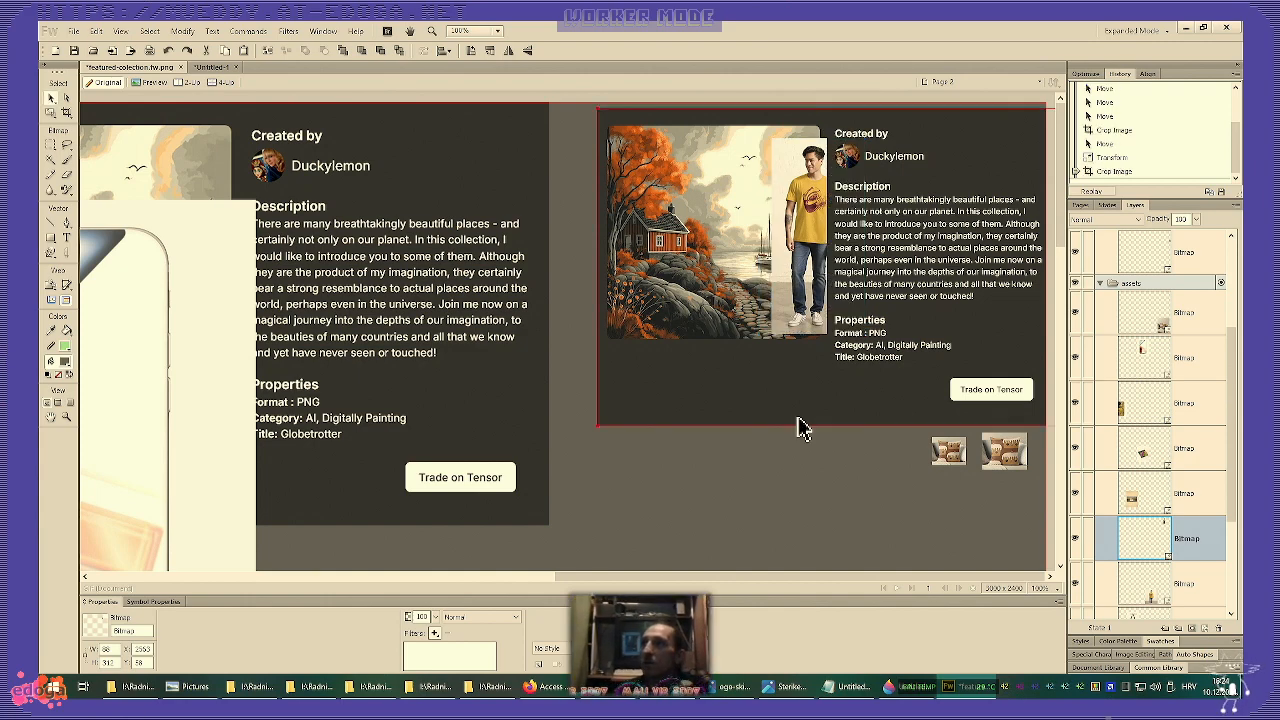
# - Align the T-shirt photo with the artwork's right edge and place both pillow thumbnails in its lower-left corner
pyautogui.click(805, 263)
pyautogui.moveTo(805, 268); pyautogui.dragTo(807, 265)
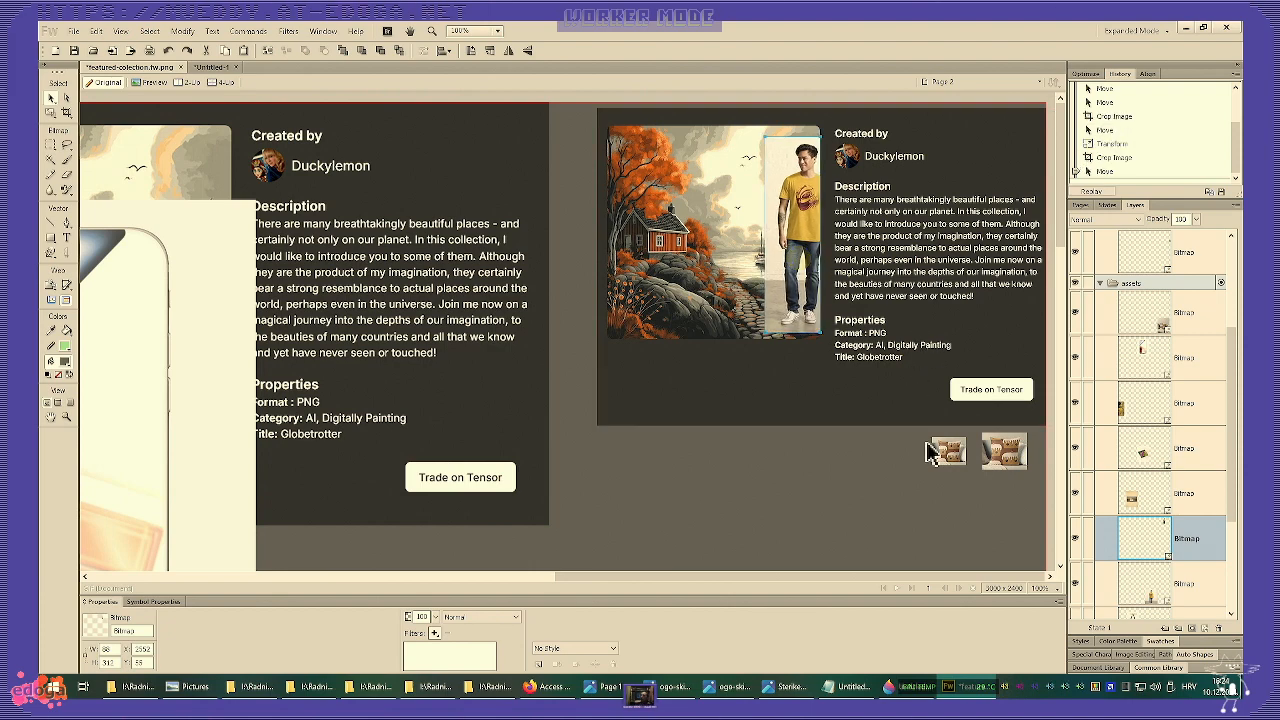
pyautogui.moveTo(943, 460); pyautogui.dragTo(631, 331)
pyautogui.moveTo(1015, 462); pyautogui.dragTo(689, 331)
# - Clear the document's undo history and save the file
pyautogui.click(1236, 74)
pyautogui.click(1188, 118)
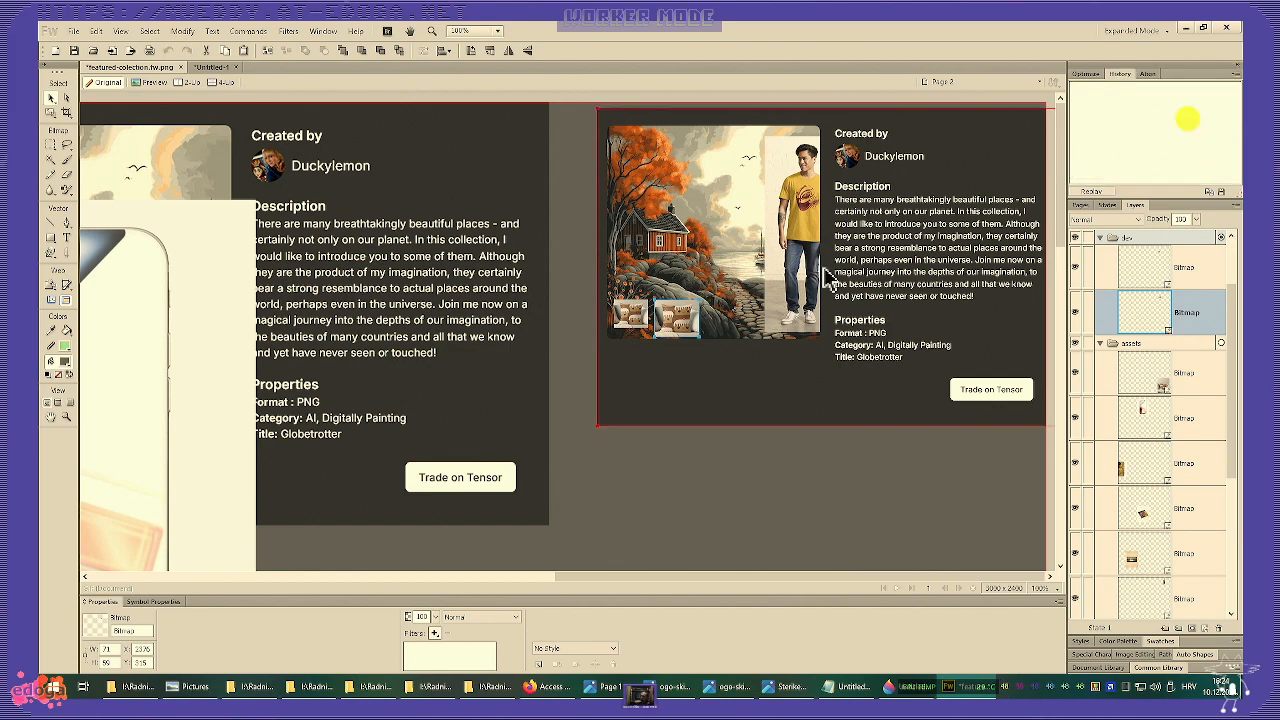
pyautogui.hotkey('ctrl', 's')
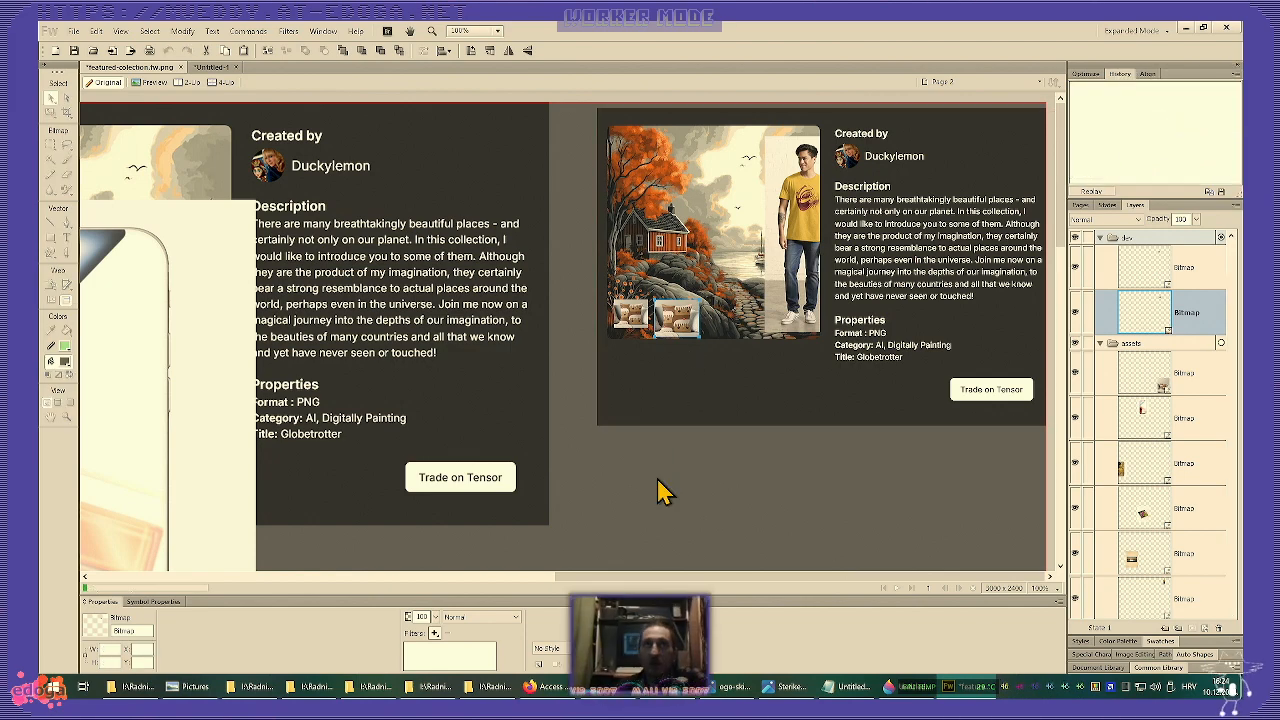
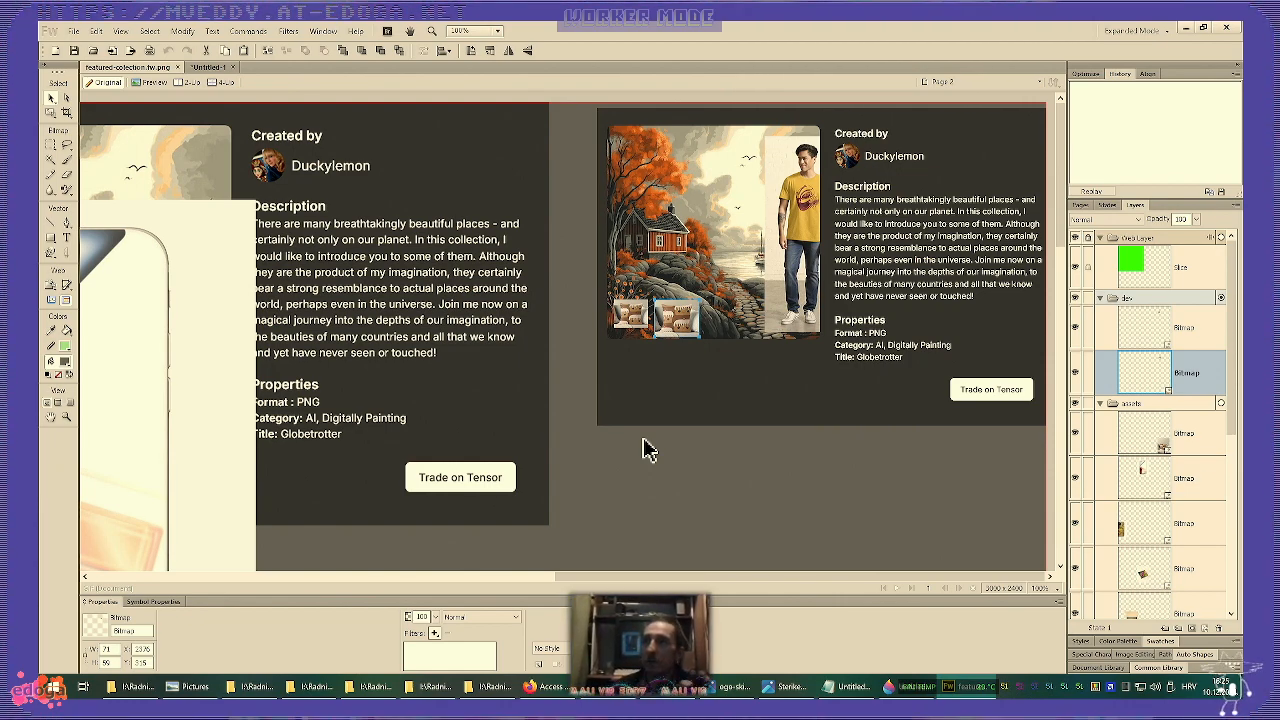
# - Nudge the smaller pillow thumbnail slightly down in the lower-left corner of the card's artwork
pyautogui.click(635, 325)
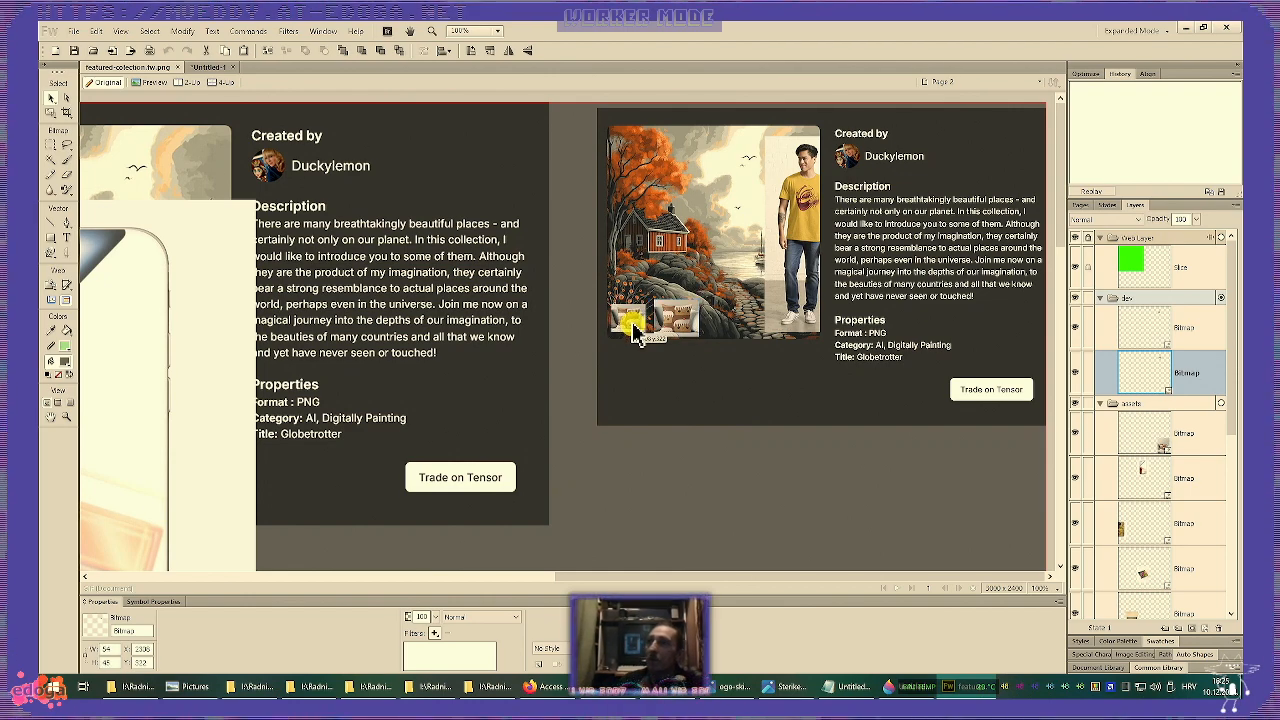
pyautogui.moveTo(632, 327); pyautogui.dragTo(632, 329)
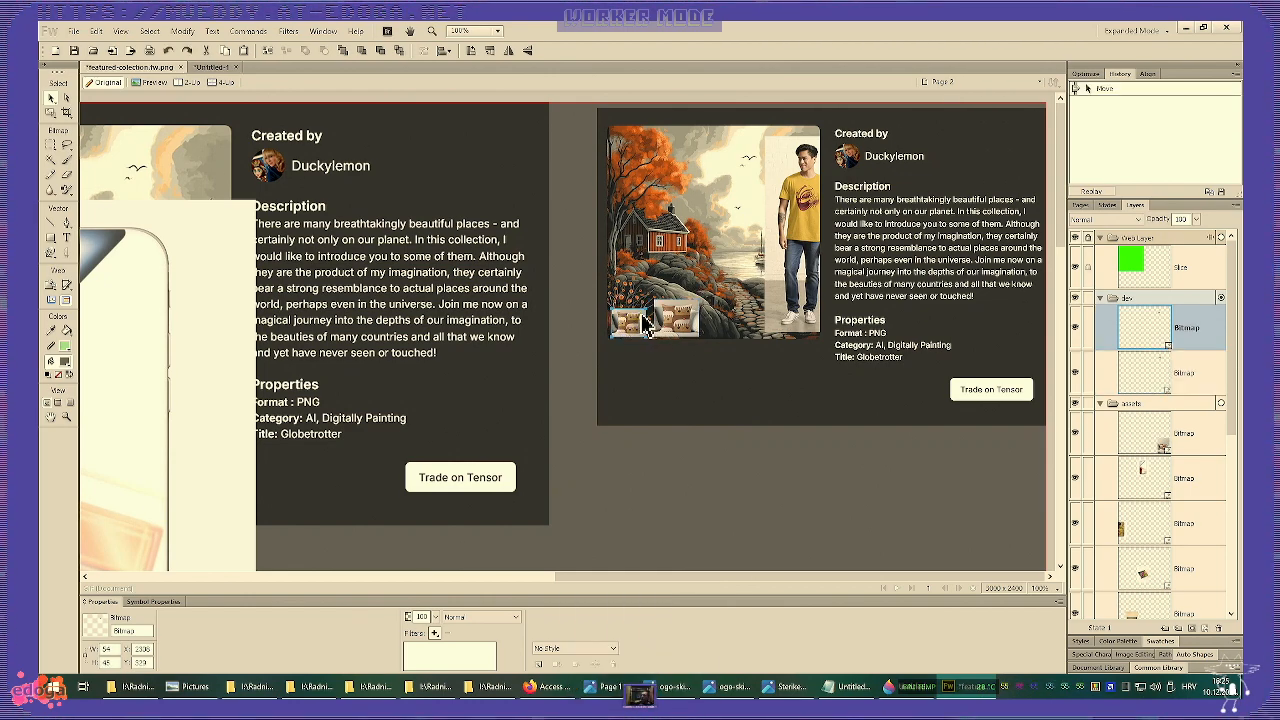
pyautogui.scroll(1, 628, 358)
pyautogui.scroll(-1, 632, 350)
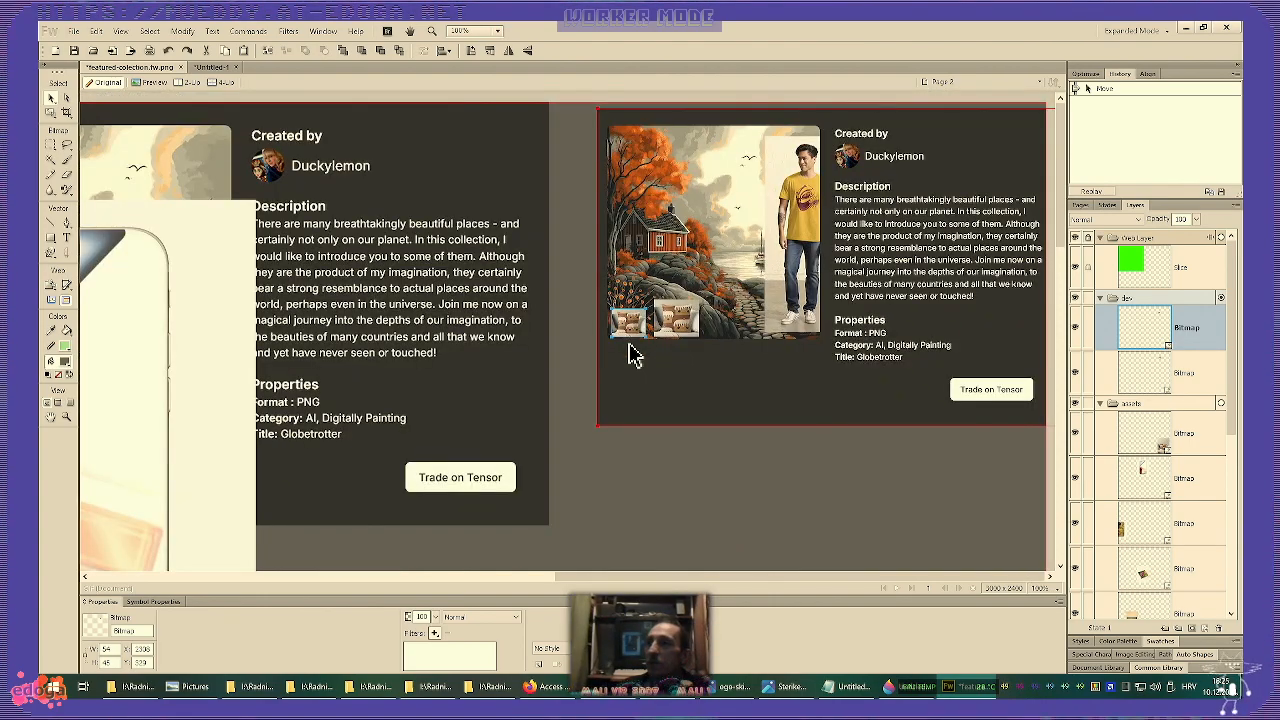
# - Move the large phone case mockup photo to the right, over the larger card
pyautogui.scroll(-5, 537, 409)
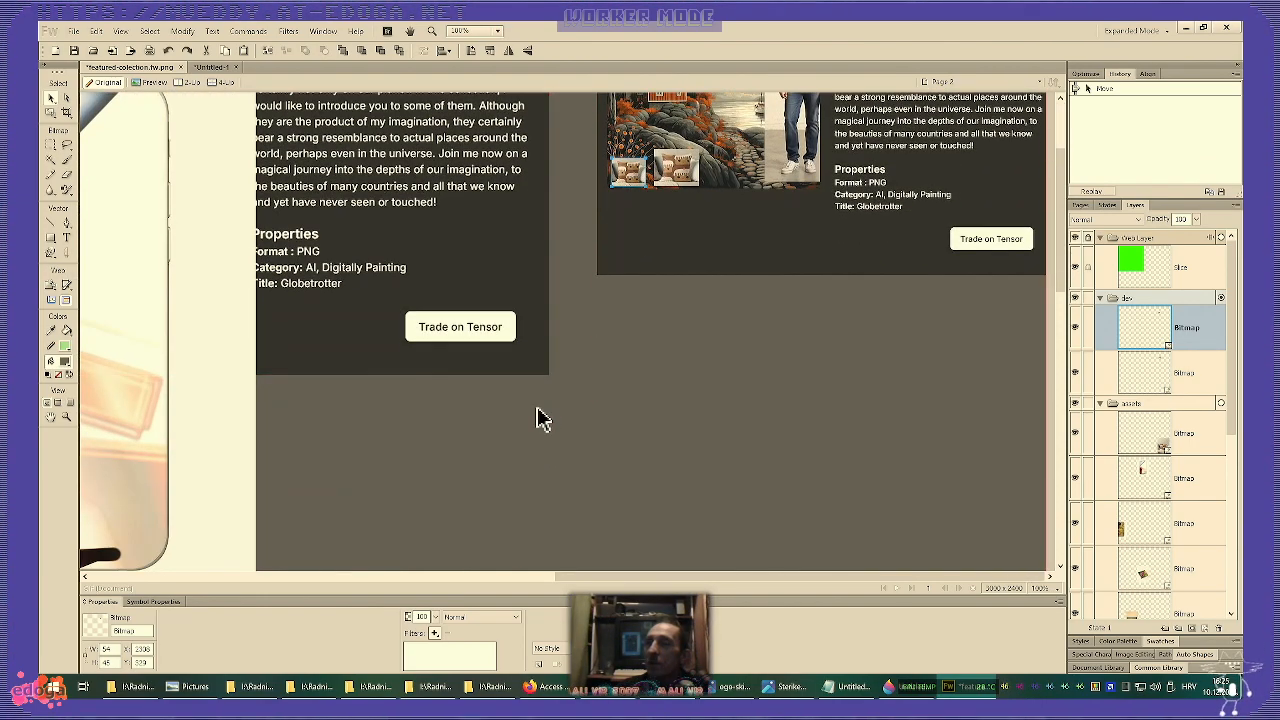
pyautogui.scroll(3, 537, 409)
pyautogui.moveTo(172, 442); pyautogui.dragTo(444, 432)
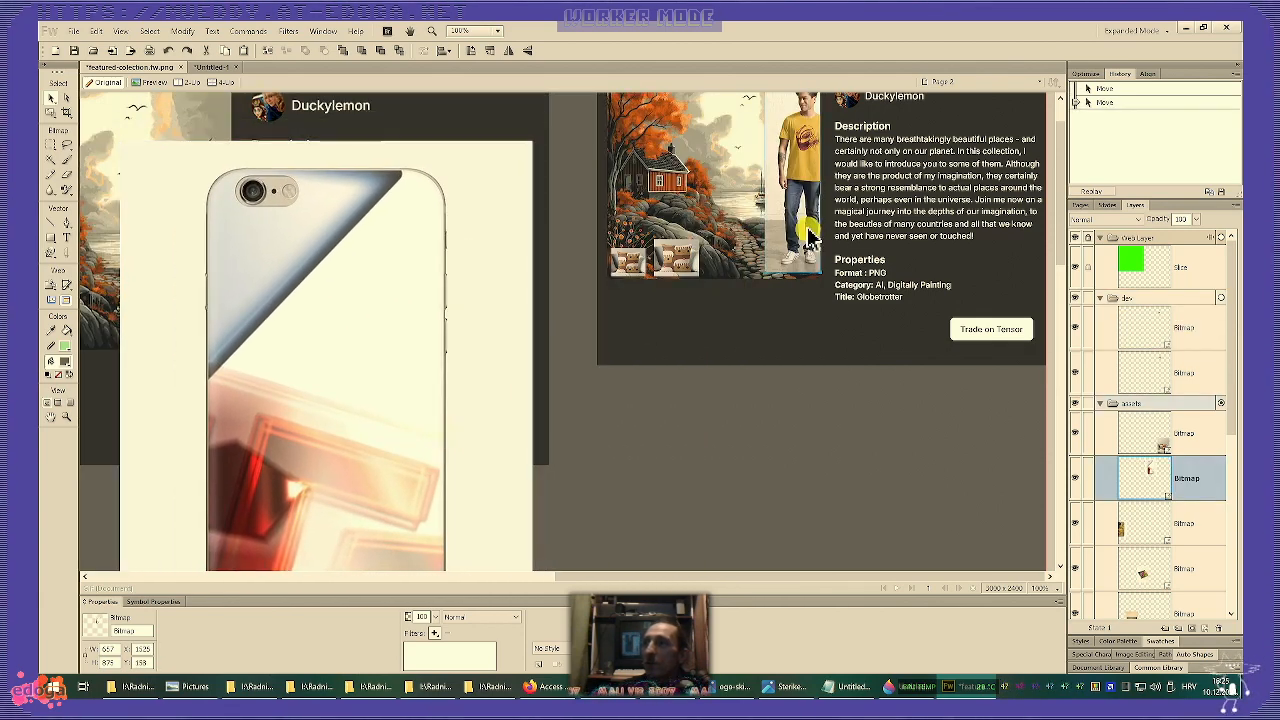
# - Transfer the small T-shirt photo from the assets layer to the dev layer by cutting and pasting it
pyautogui.click(808, 235)
pyautogui.hotkey('ctrl', 'x')
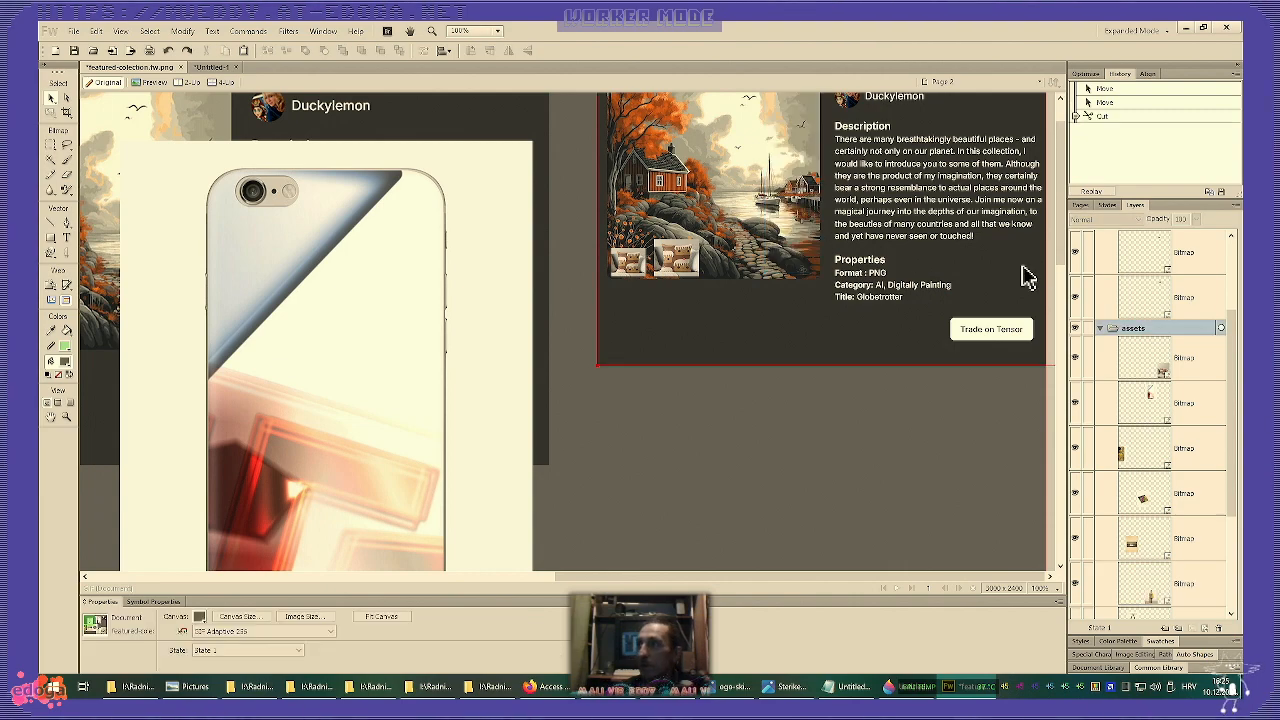
pyautogui.scroll(2, 1160, 312)
pyautogui.click(1166, 297)
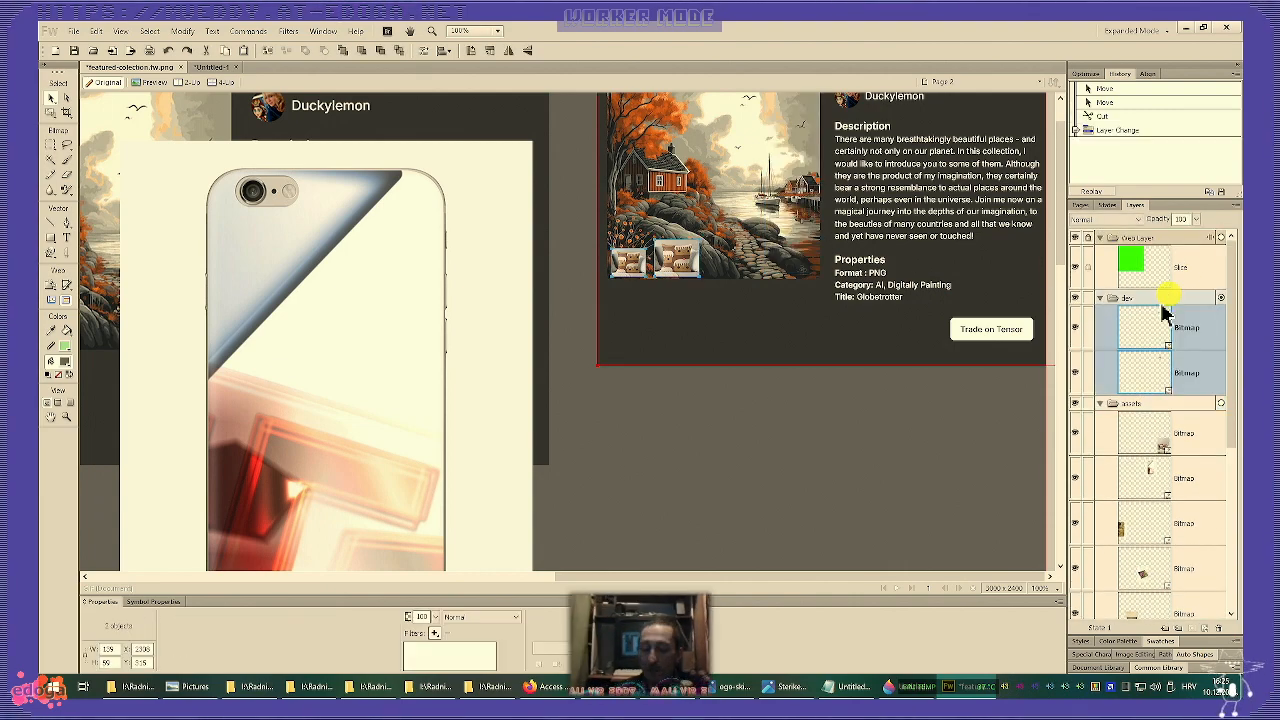
pyautogui.hotkey('ctrl', 'v')
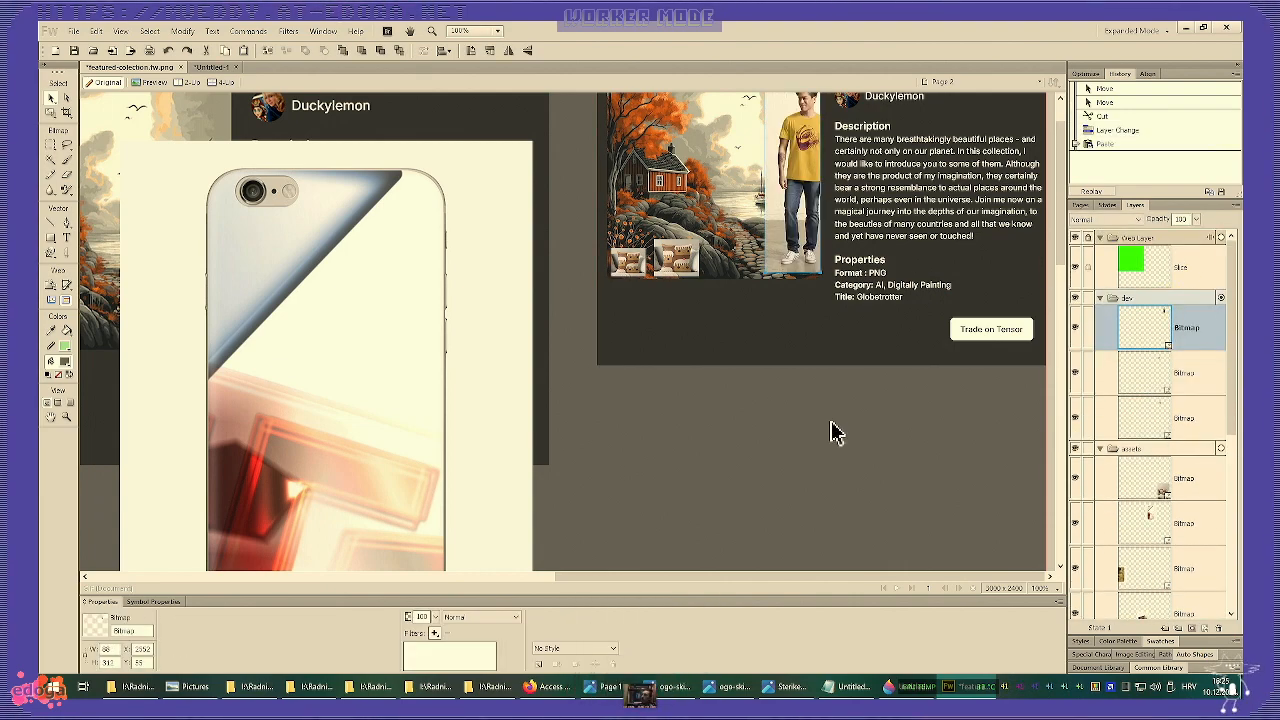
# - Select the large phone case mockup photo and shift it further right over the text of the larger card
pyautogui.click(358, 405)
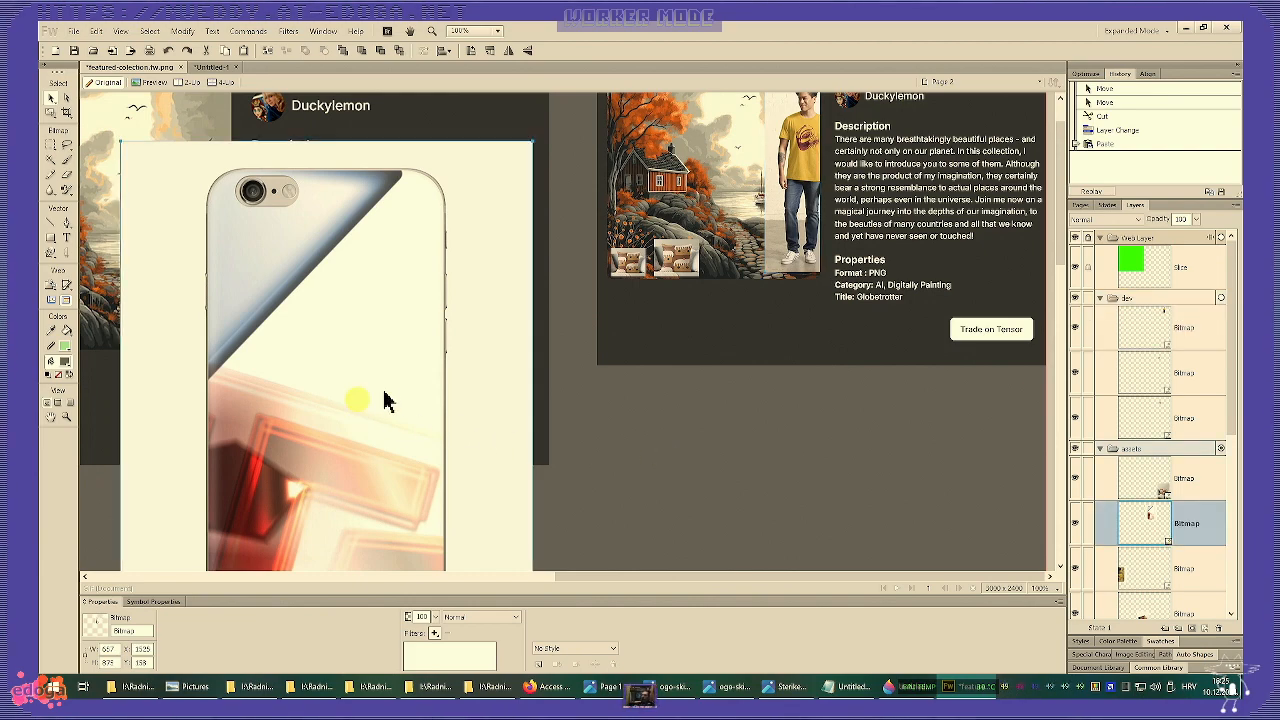
pyautogui.hotkey('ctrl', '-')
pyautogui.hotkey('ctrl', '=')
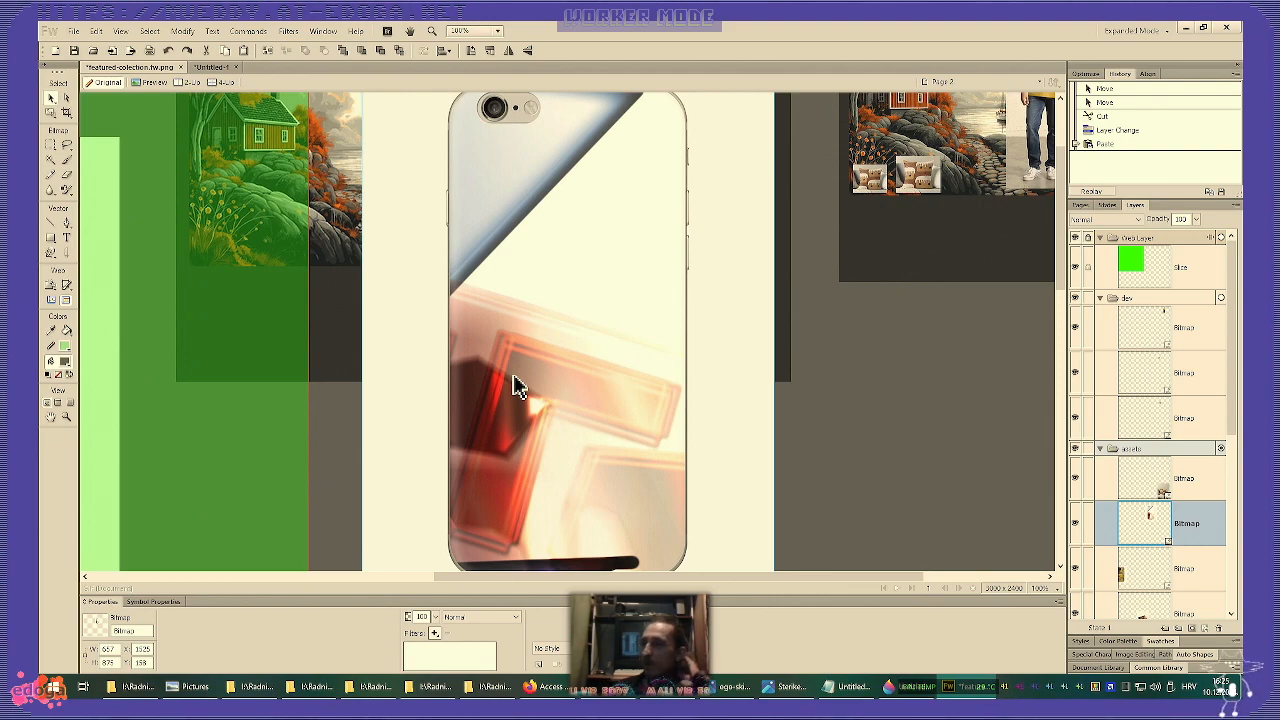
pyautogui.scroll(-1, 537, 386)
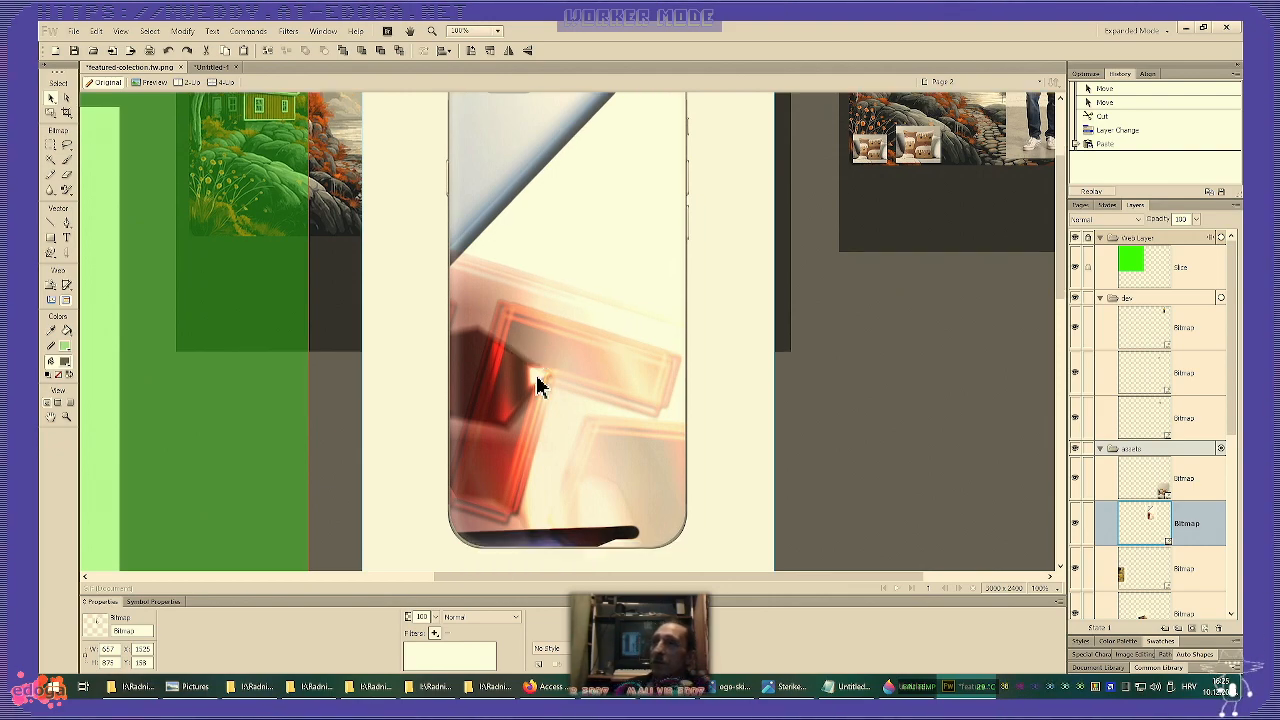
pyautogui.scroll(4, 538, 374)
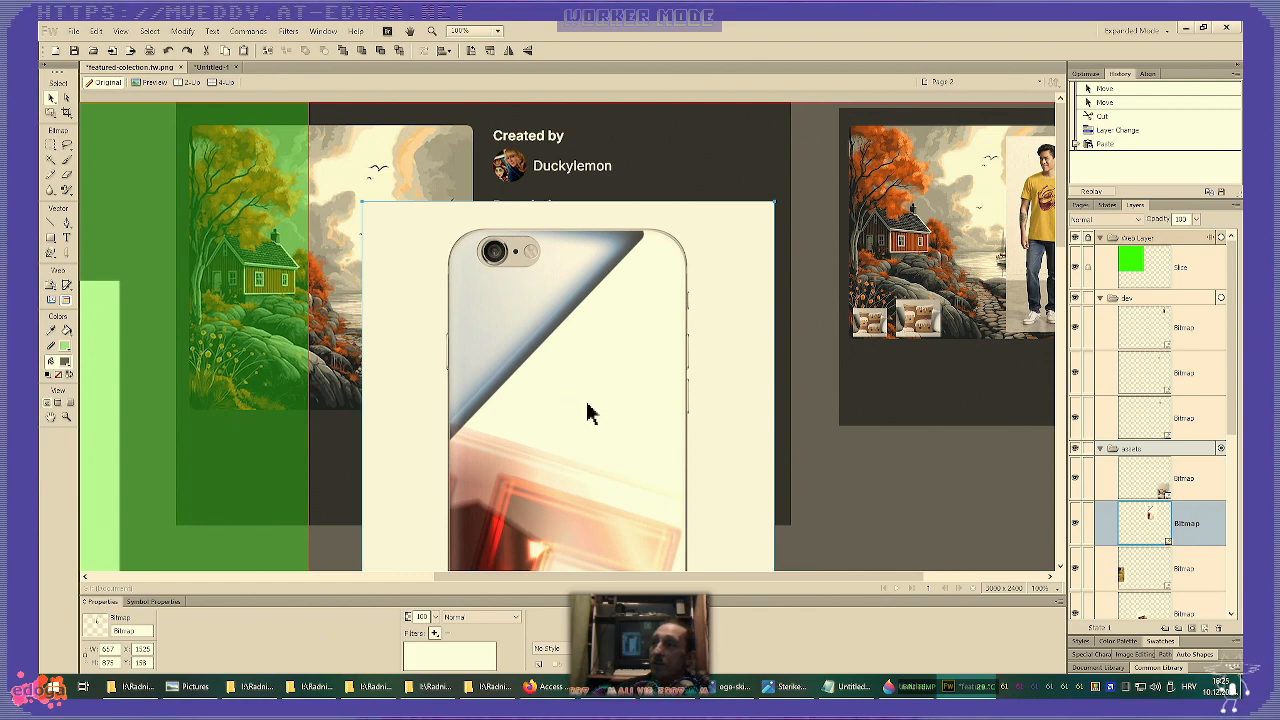
pyautogui.moveTo(596, 422); pyautogui.dragTo(645, 332)
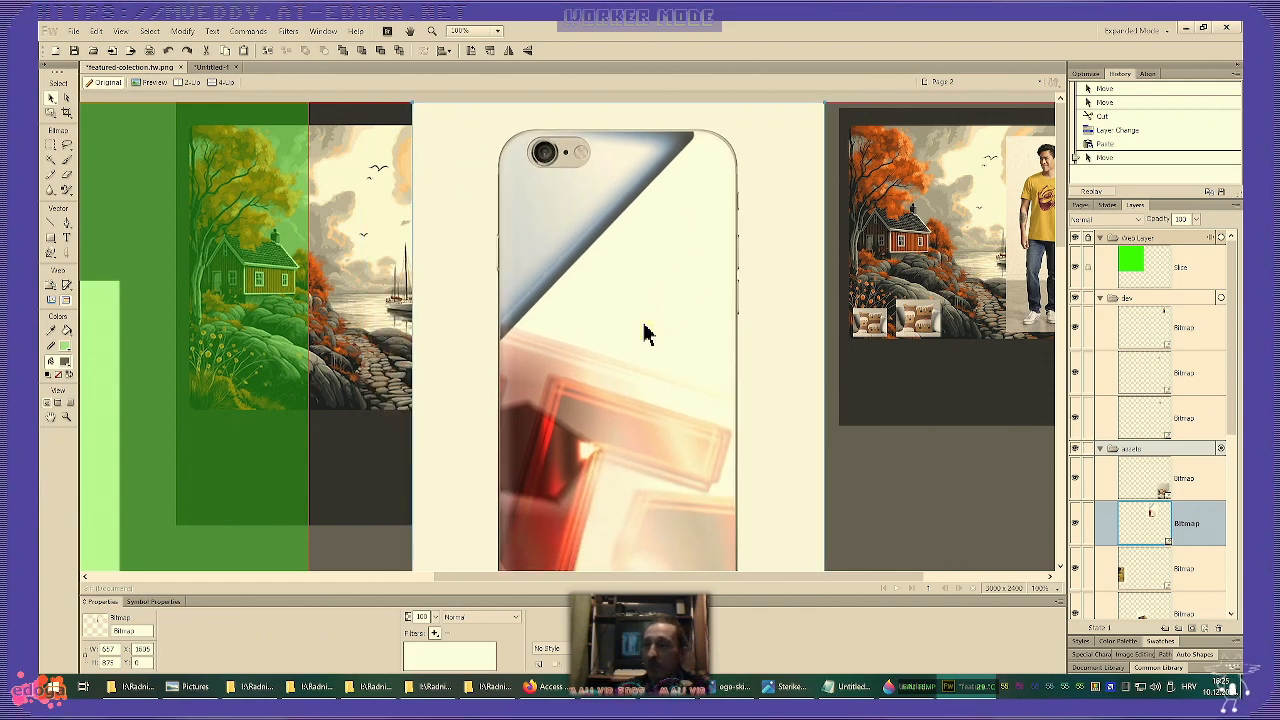
pyautogui.hotkey('ctrl', '-')
pyautogui.moveTo(645, 334); pyautogui.dragTo(630, 370)
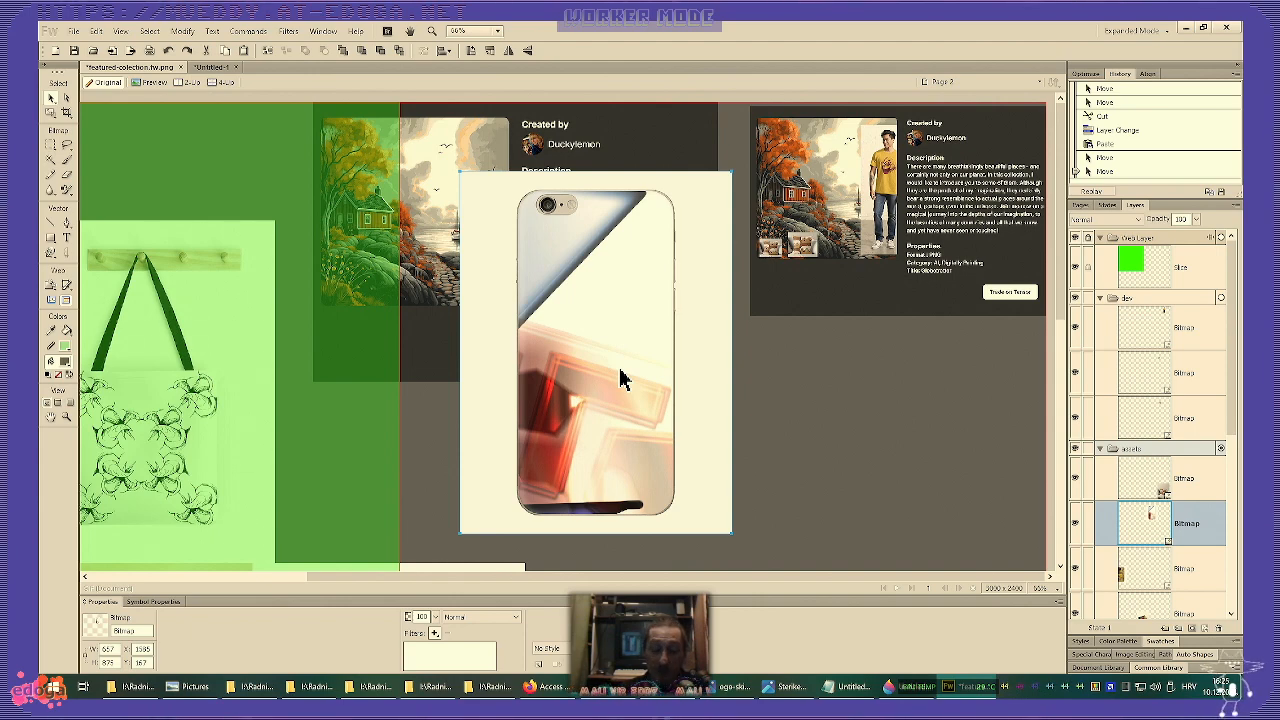
# - Try to scale the phone case photo down proportionally to a small thumbnail at the larger card's right edge
pyautogui.press('q')
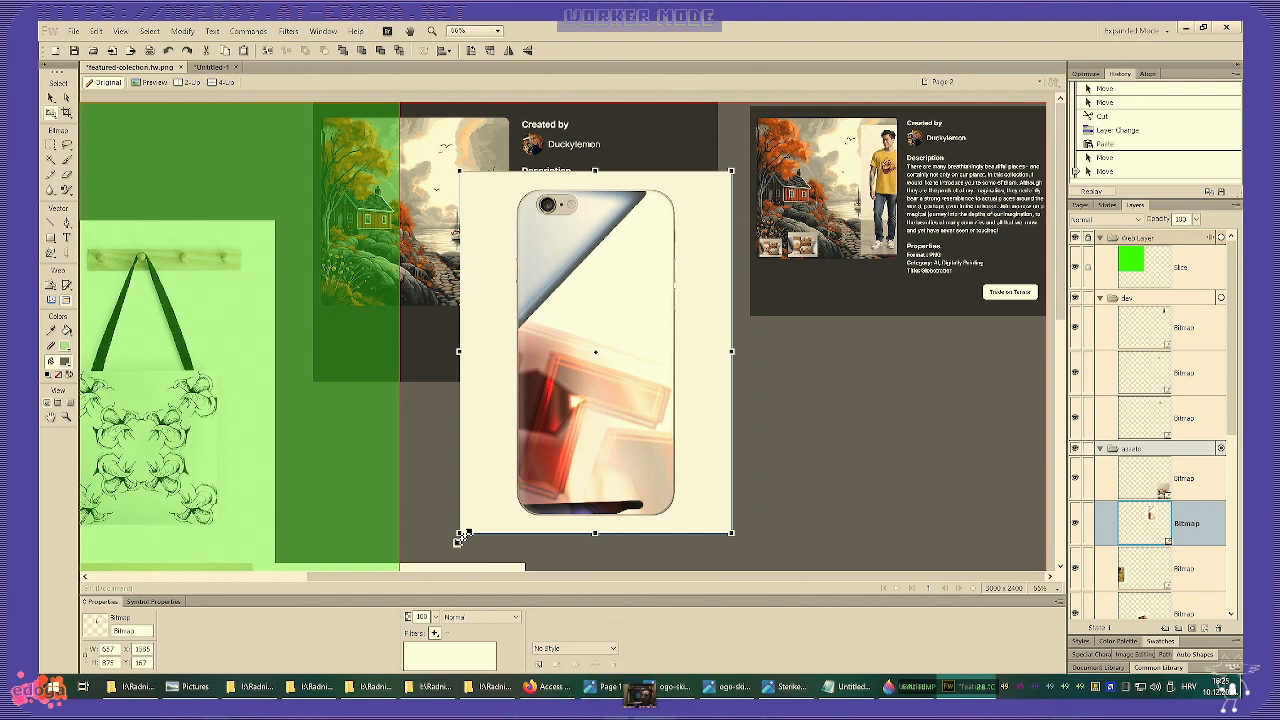
pyautogui.moveTo(461, 536); pyautogui.dragTo(604, 392)
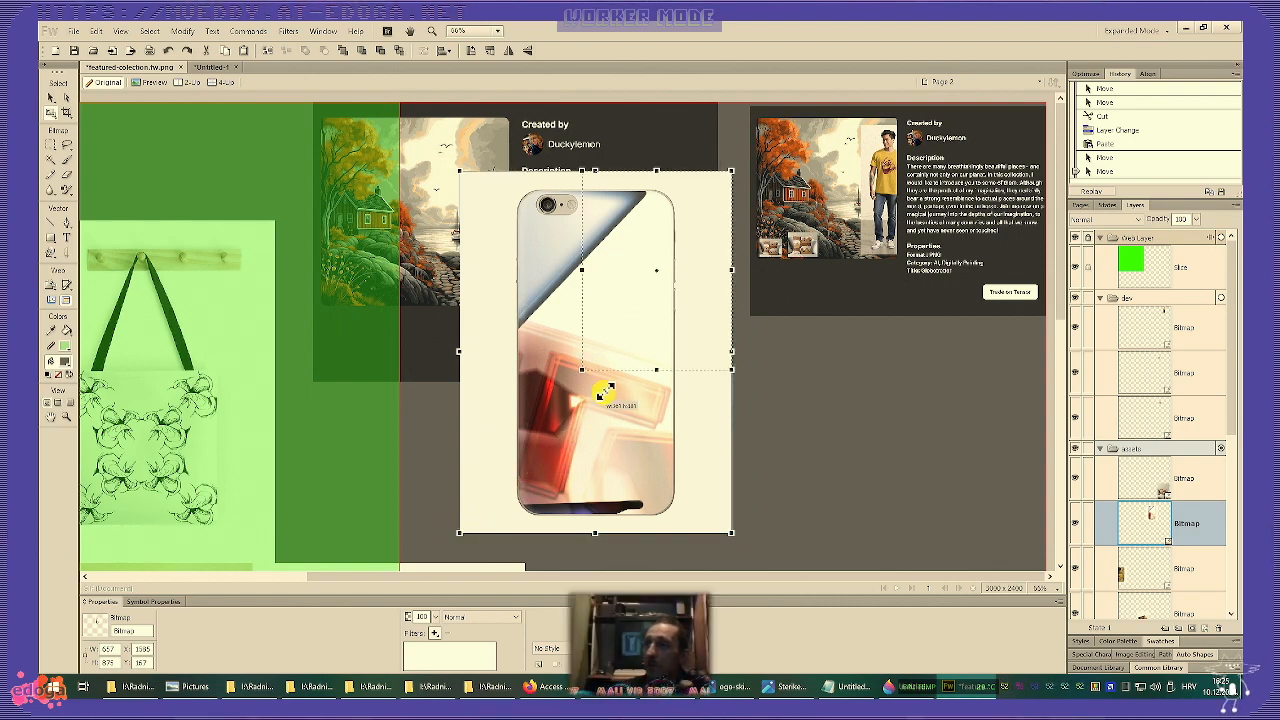
pyautogui.moveTo(677, 296); pyautogui.dragTo(705, 252)
pyautogui.hotkey('ctrl', '=')
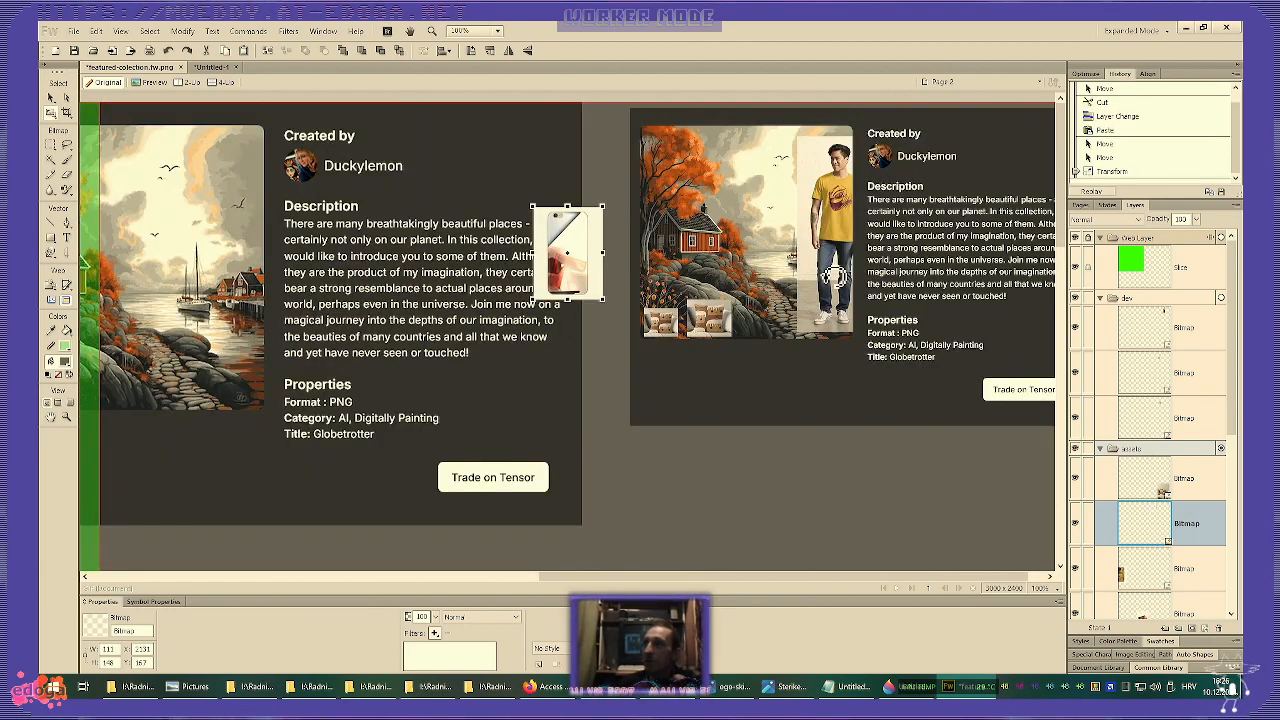
pyautogui.hotkey('ctrl', 'z')
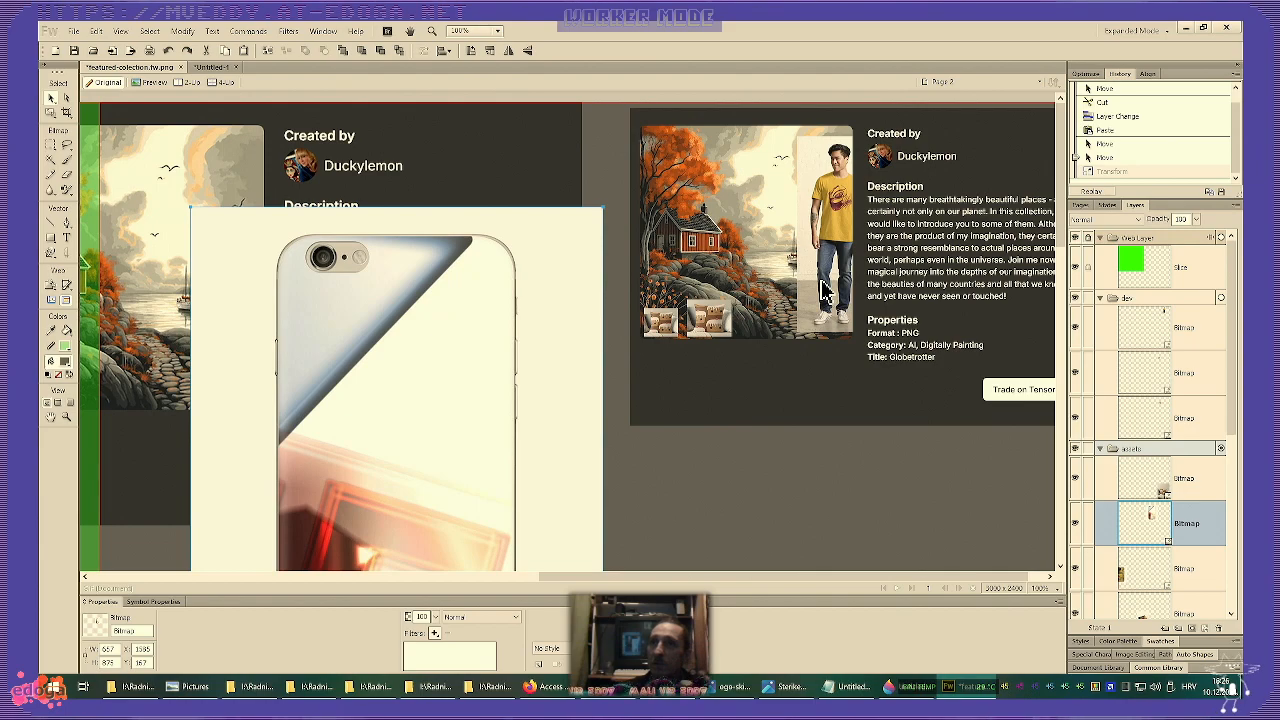
# - Move the large phone case photo into the empty canvas area below the smaller card
pyautogui.scroll(-10, 700, 440)
pyautogui.scroll(6, 678, 450)
pyautogui.moveTo(609, 405); pyautogui.dragTo(865, 427)
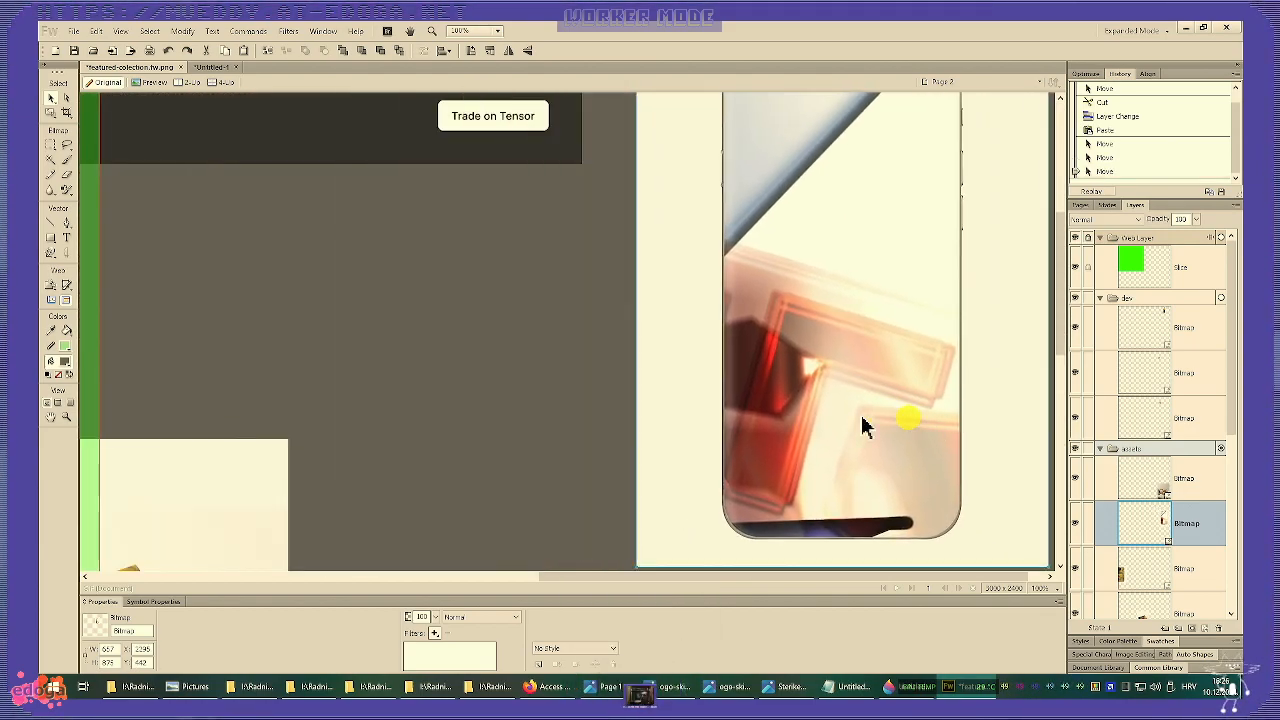
pyautogui.scroll(-3, 866, 427)
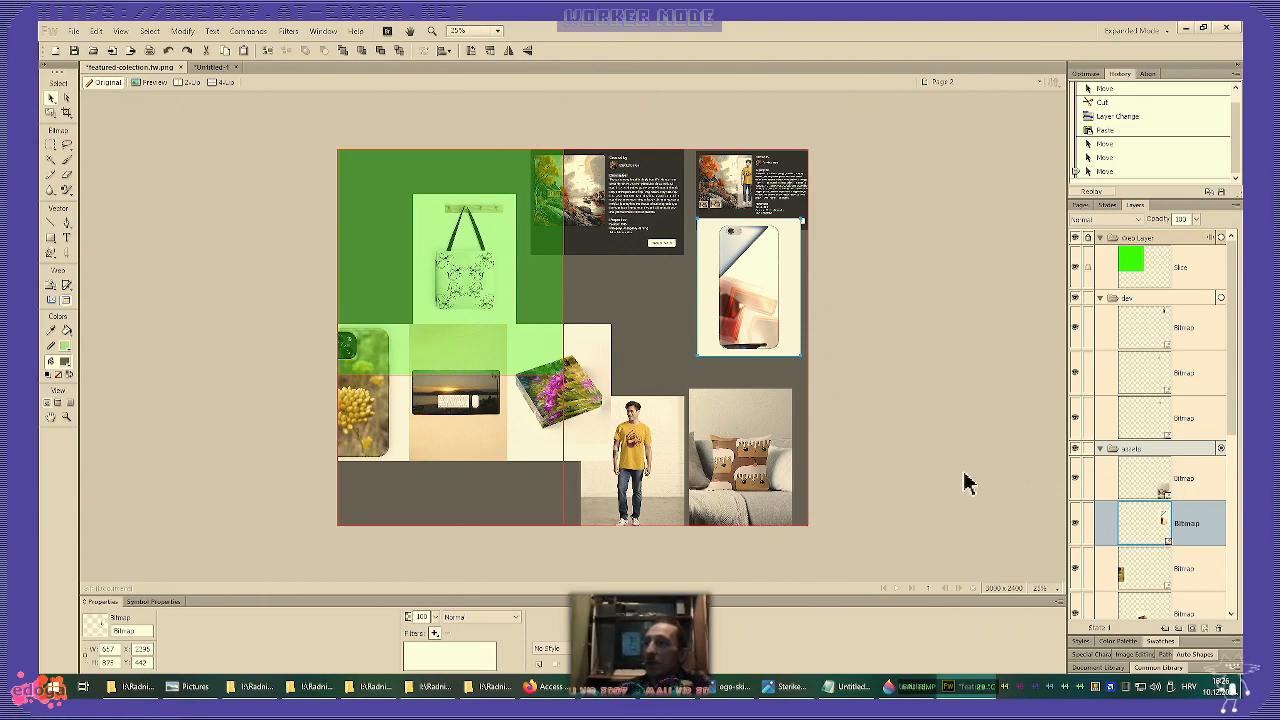
# - Lock the dev layer and Layer 1 and collapse both, leaving only the assets layer expanded
pyautogui.click(1089, 298)
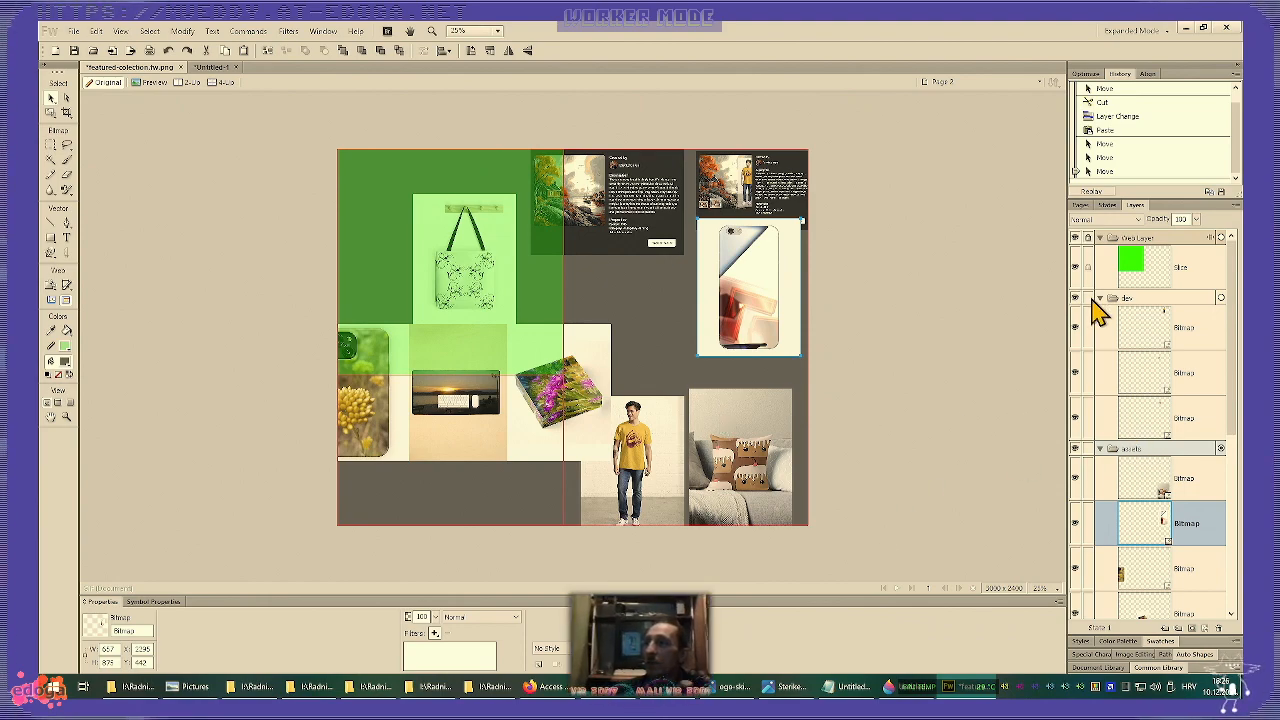
pyautogui.click(1100, 449)
pyautogui.click(1088, 464)
pyautogui.click(1100, 465)
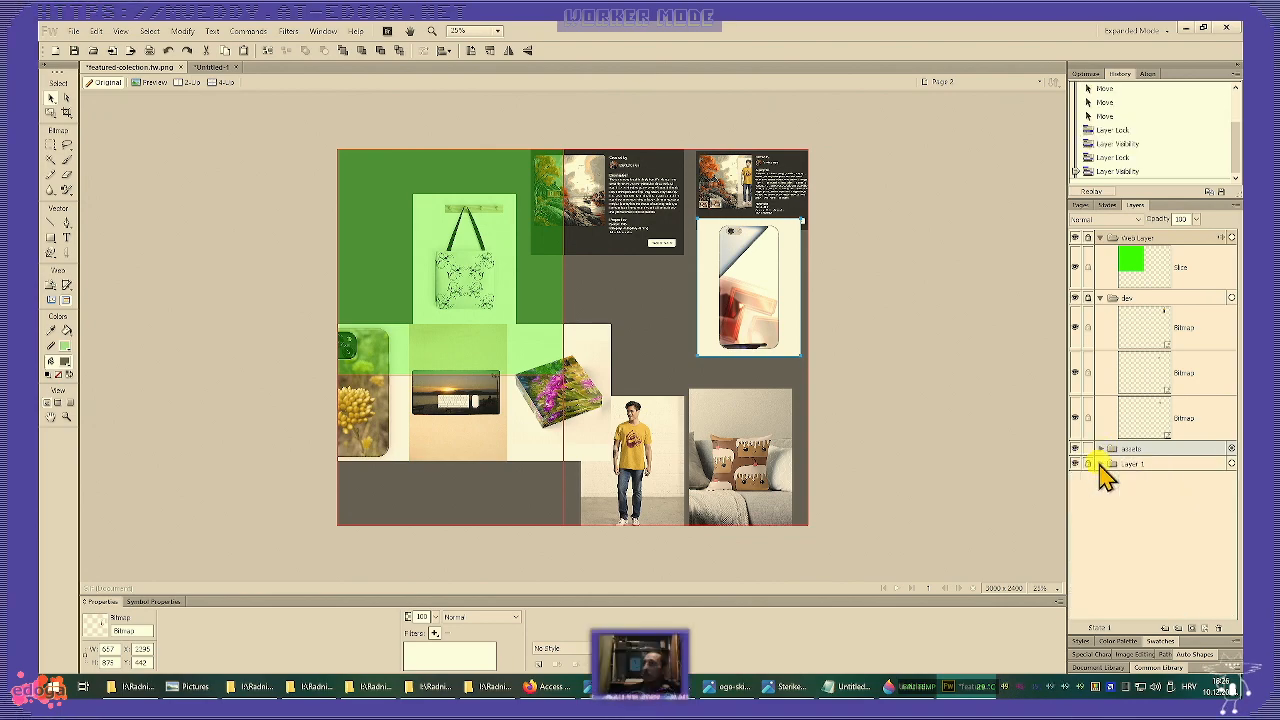
pyautogui.click(1100, 298)
pyautogui.click(1100, 313)
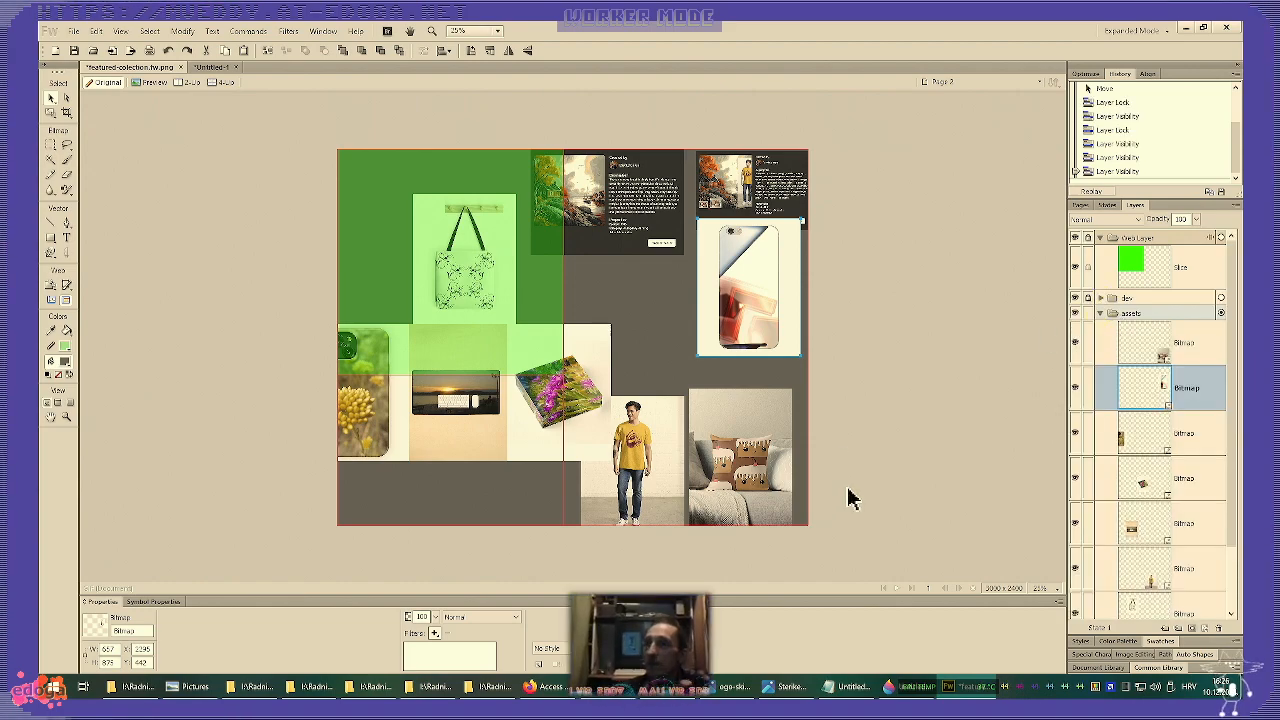
# - Select all mockup photos on the assets layer, shift them up and left, and scale them down proportionally as a group
pyautogui.scroll(2, 530, 422)
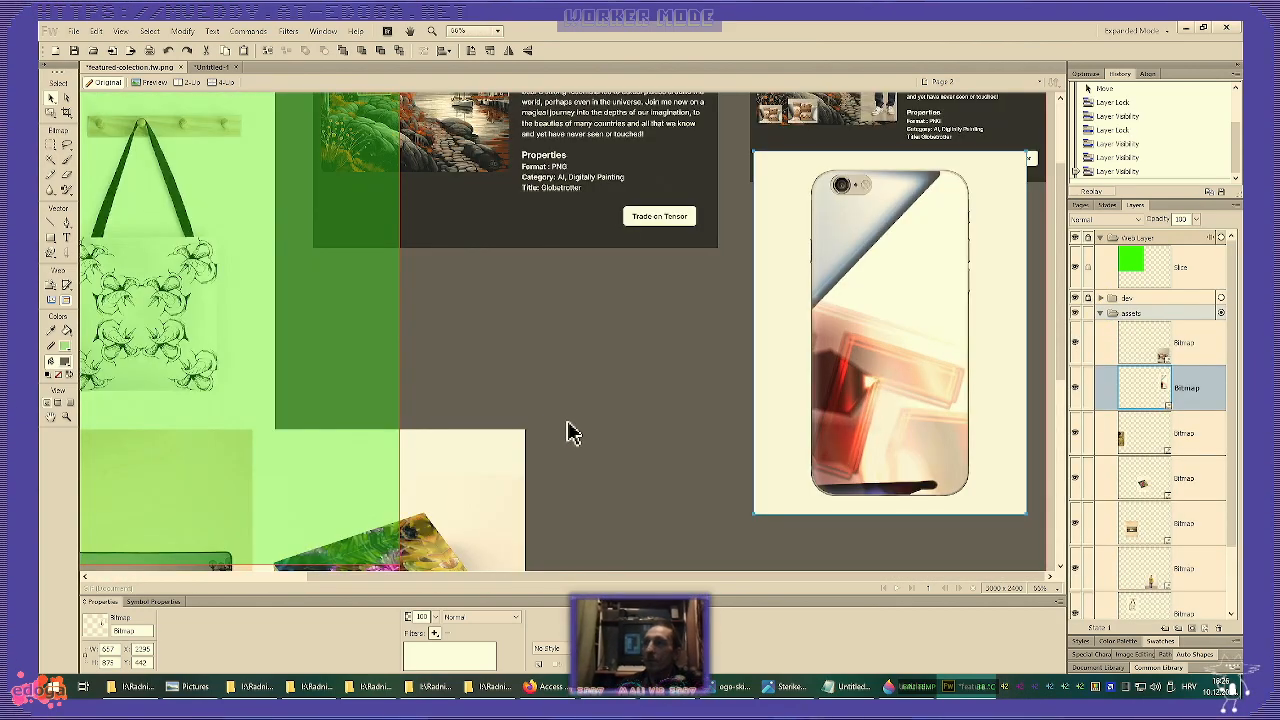
pyautogui.scroll(3, 567, 432)
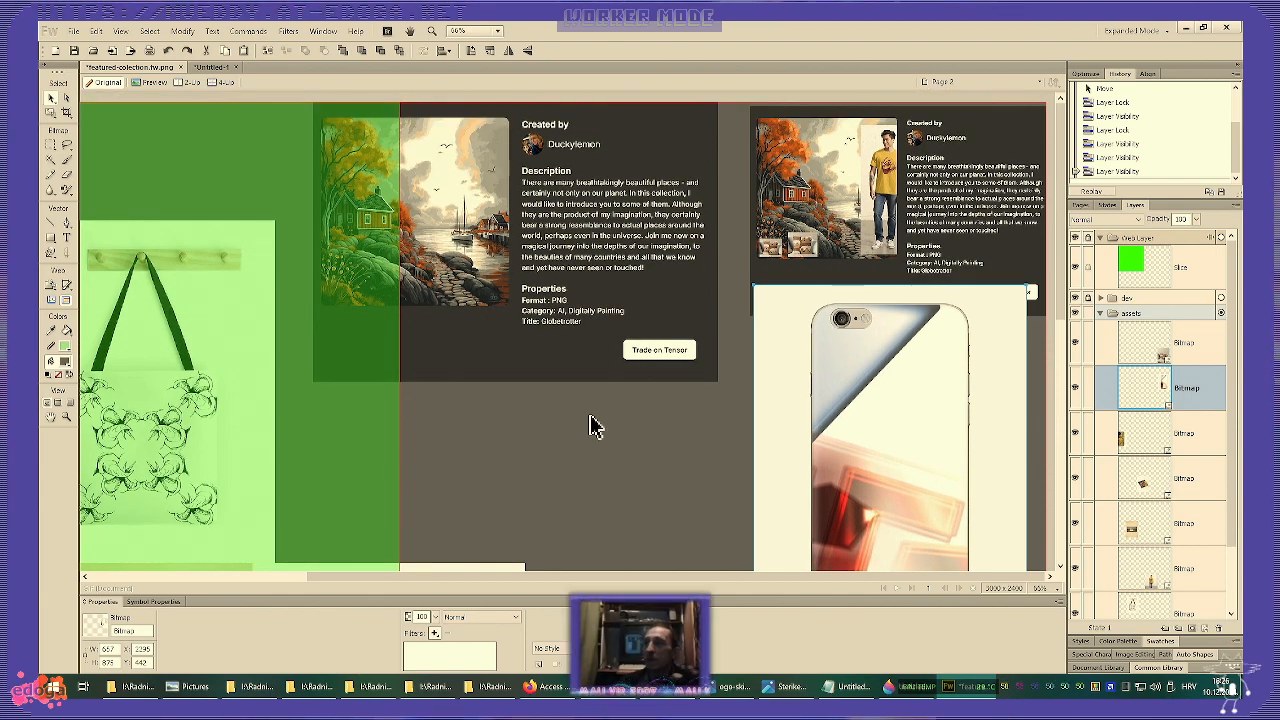
pyautogui.hotkey('ctrl', 'a')
pyautogui.moveTo(800, 474); pyautogui.dragTo(680, 309)
pyautogui.hotkey('ctrl', '-')
pyautogui.hotkey('ctrl', 't')
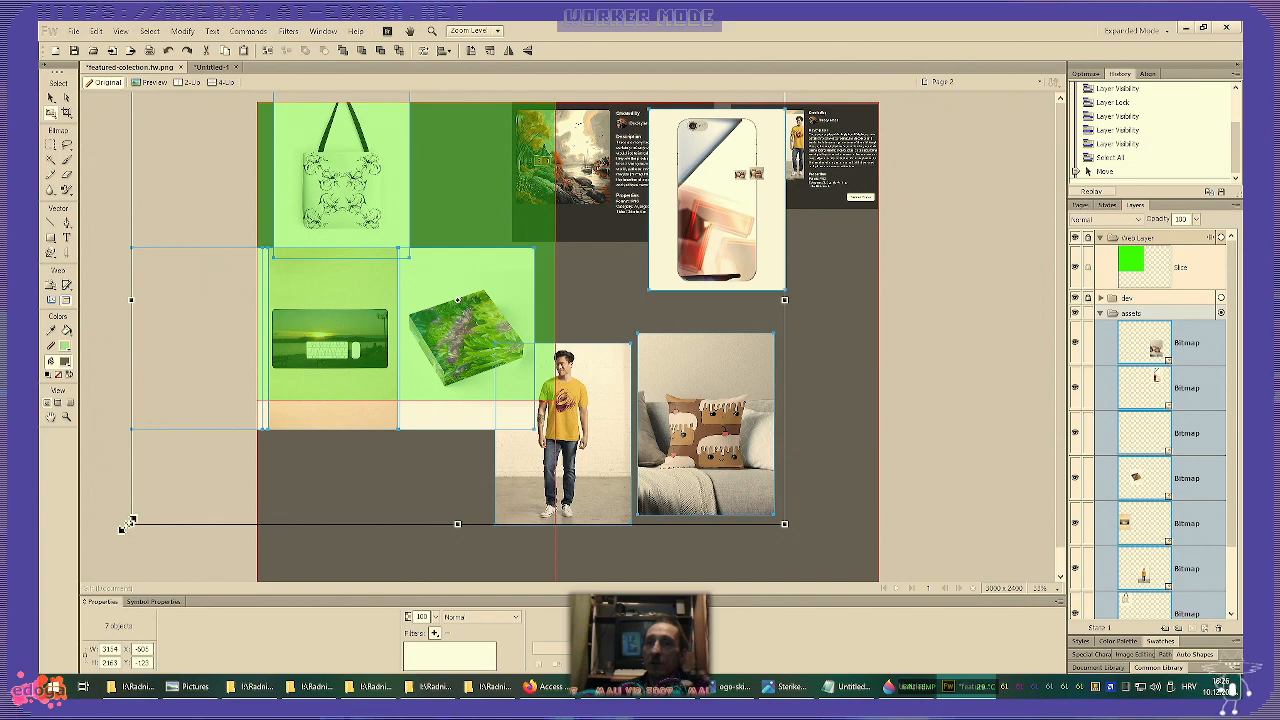
pyautogui.moveTo(130, 521); pyautogui.dragTo(337, 429)
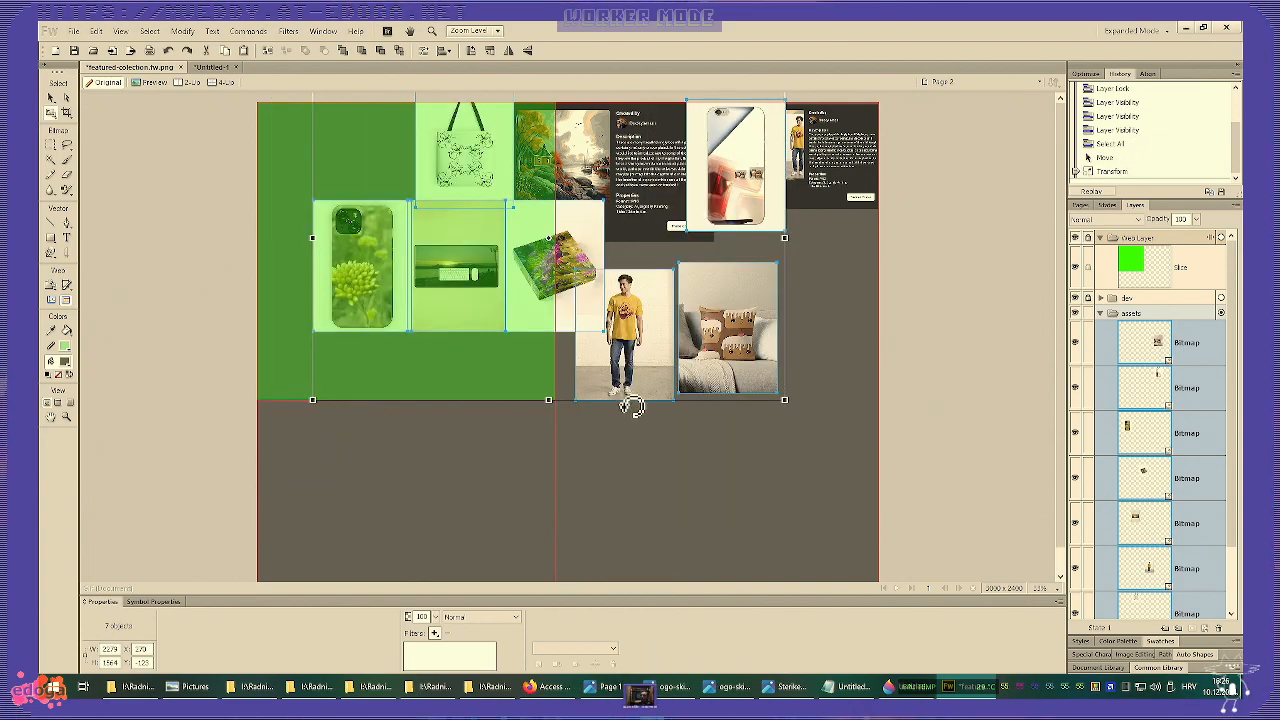
# - Reposition the selected group of mockups and scale it down further to about 1459 px wide
pyautogui.moveTo(621, 312); pyautogui.dragTo(722, 358)
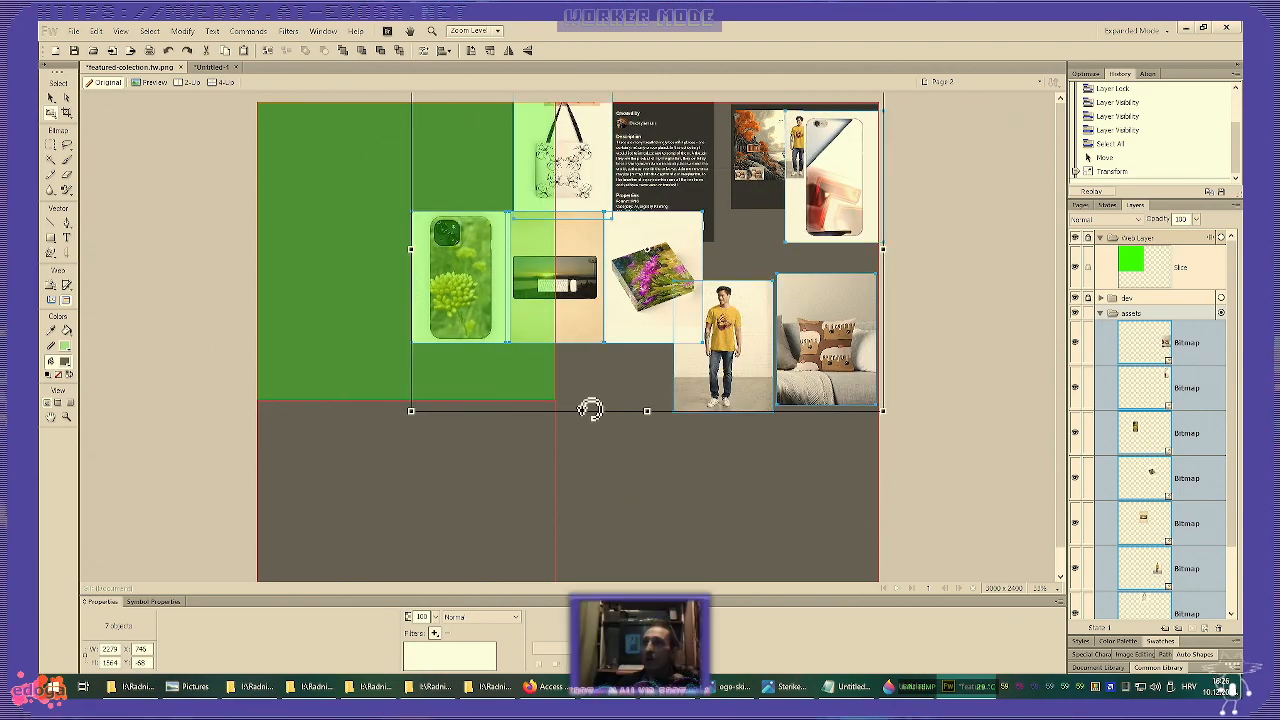
pyautogui.moveTo(408, 413); pyautogui.dragTo(440, 398)
pyautogui.moveTo(737, 194); pyautogui.dragTo(754, 411)
pyautogui.moveTo(392, 183); pyautogui.dragTo(451, 224)
pyautogui.moveTo(799, 416); pyautogui.dragTo(748, 292)
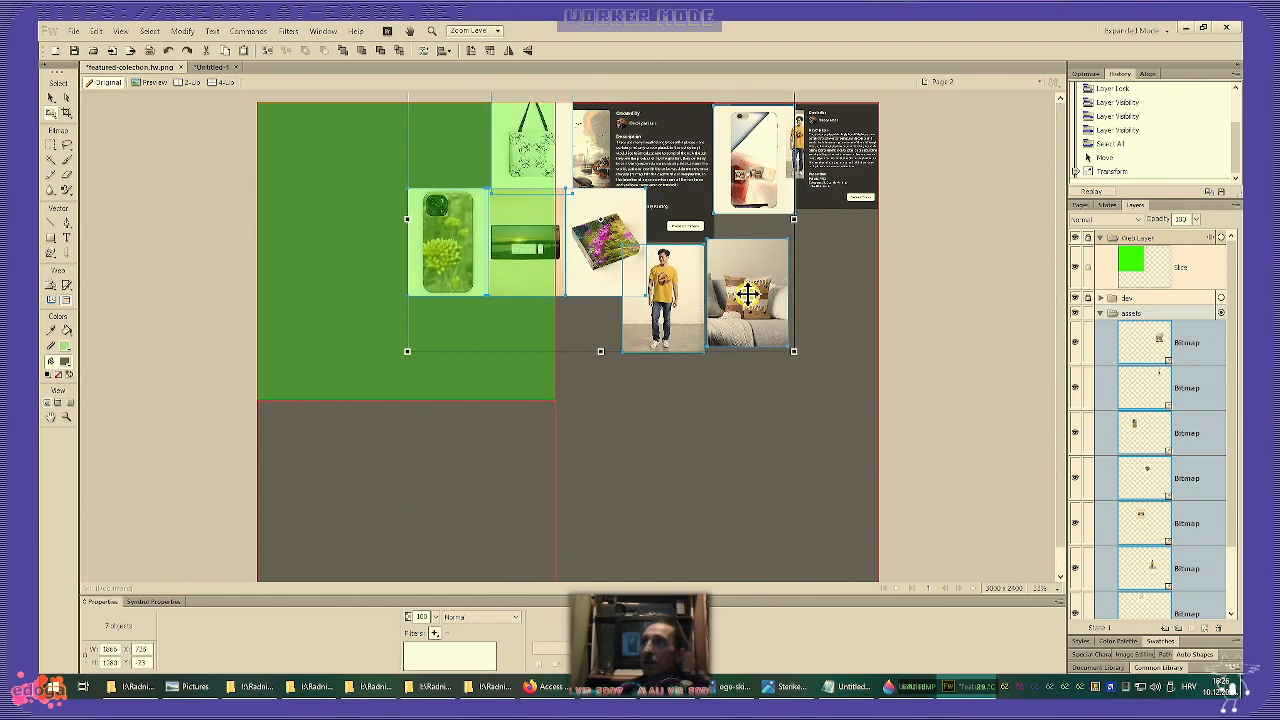
pyautogui.moveTo(408, 354); pyautogui.dragTo(455, 318)
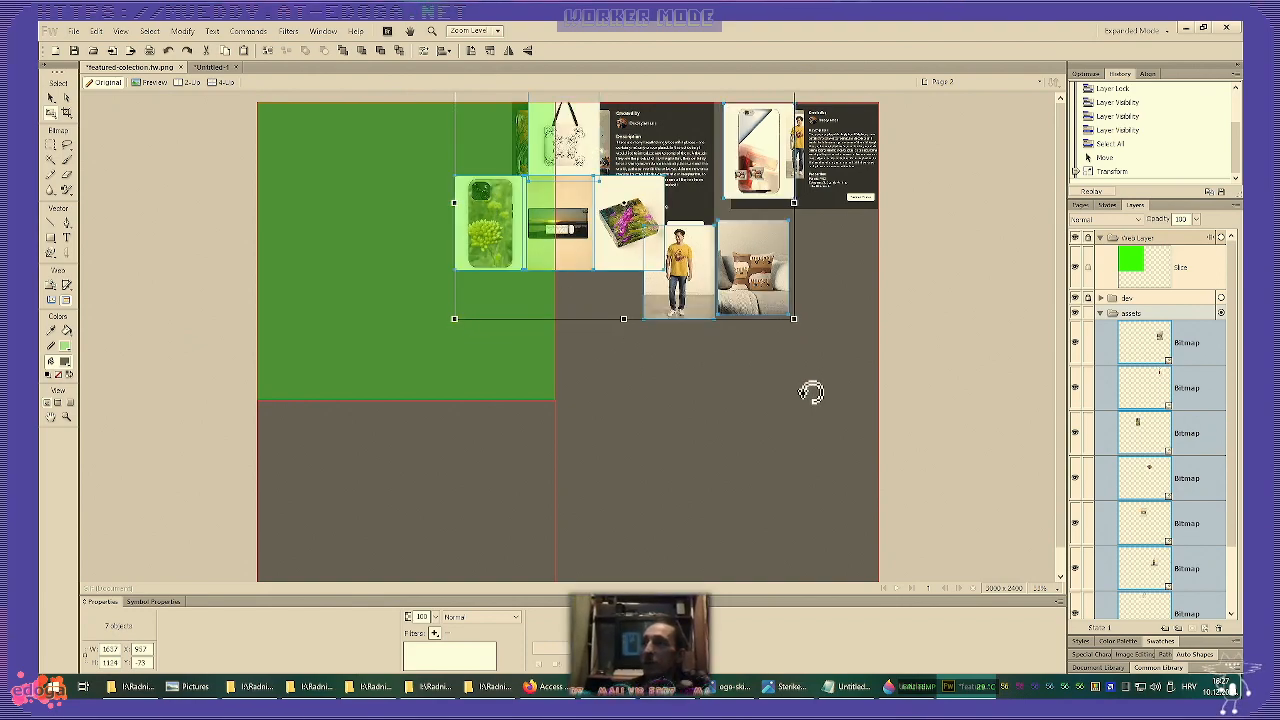
pyautogui.moveTo(455, 323); pyautogui.dragTo(484, 300)
# - Move the scaled-down group of mockups into the lower-right area of the canvas, clear of both cards
pyautogui.moveTo(654, 251); pyautogui.dragTo(715, 505)
pyautogui.scroll(-1, 690, 457)
pyautogui.moveTo(735, 444); pyautogui.dragTo(731, 457)
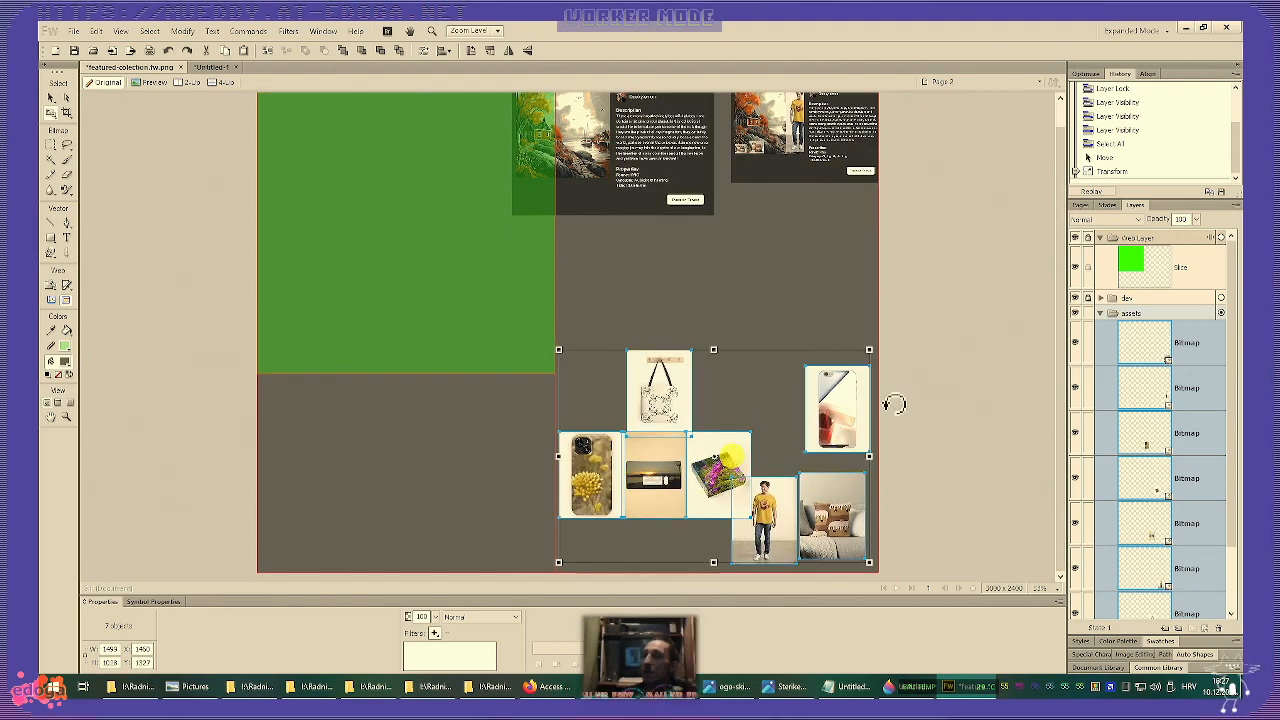
# - Clear the undo history, save the file, and deselect the mockup photos
pyautogui.click(1236, 73)
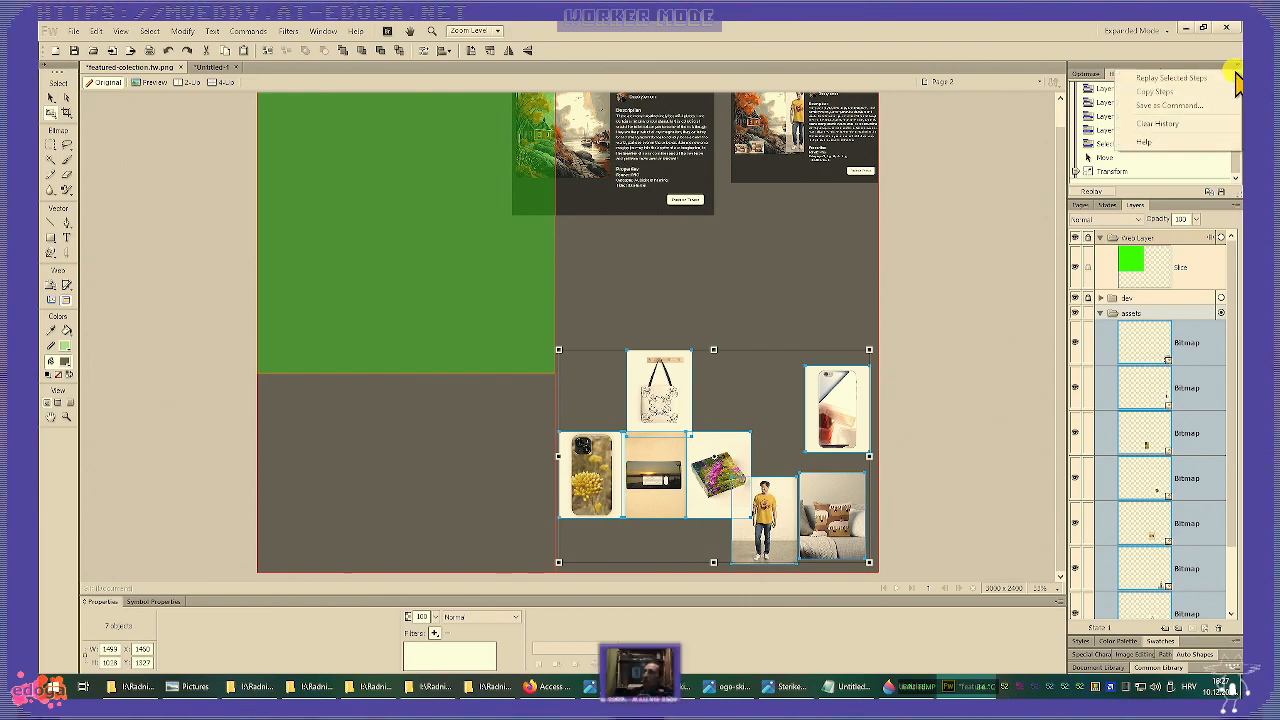
pyautogui.click(1193, 125)
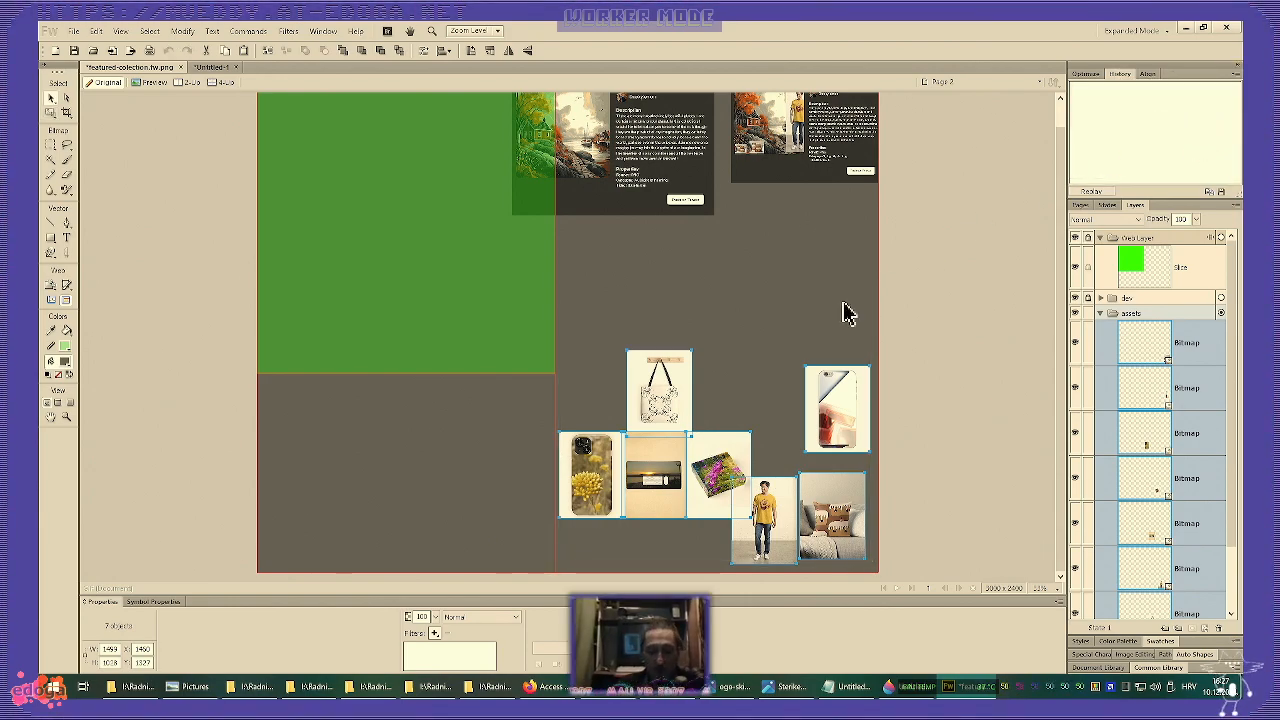
pyautogui.hotkey('ctrl', 's')
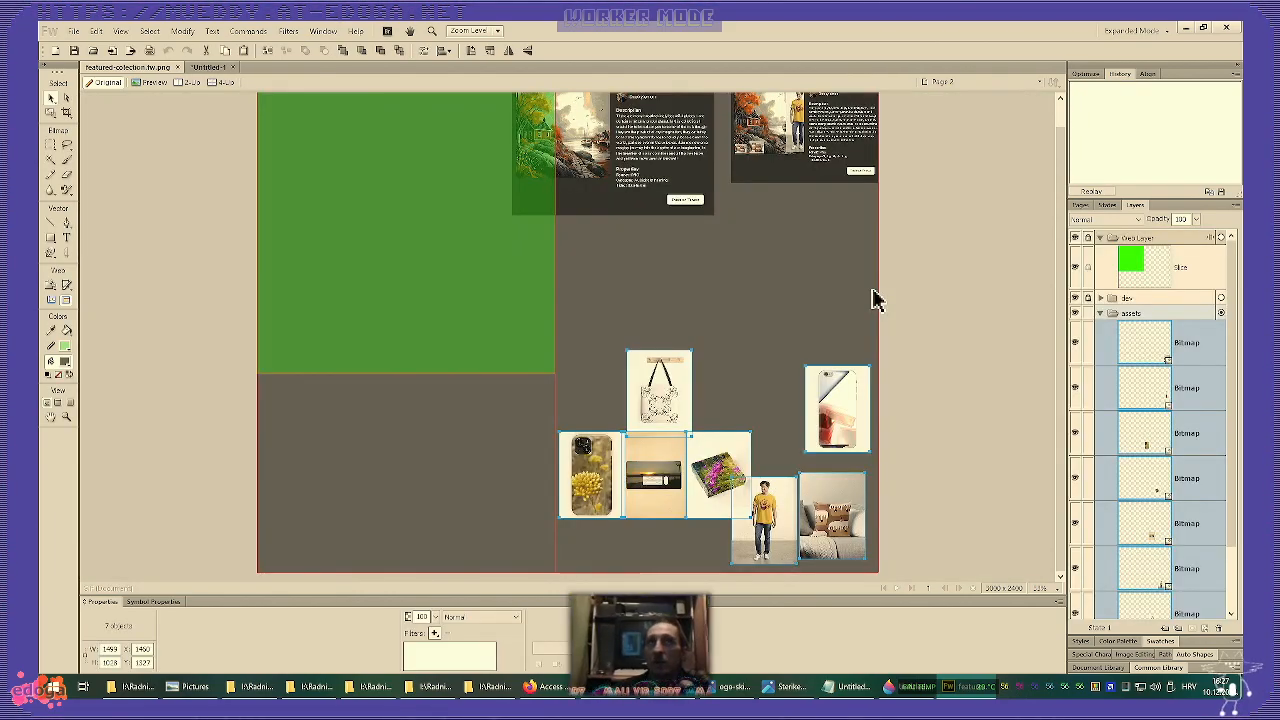
pyautogui.scroll(1, 872, 291)
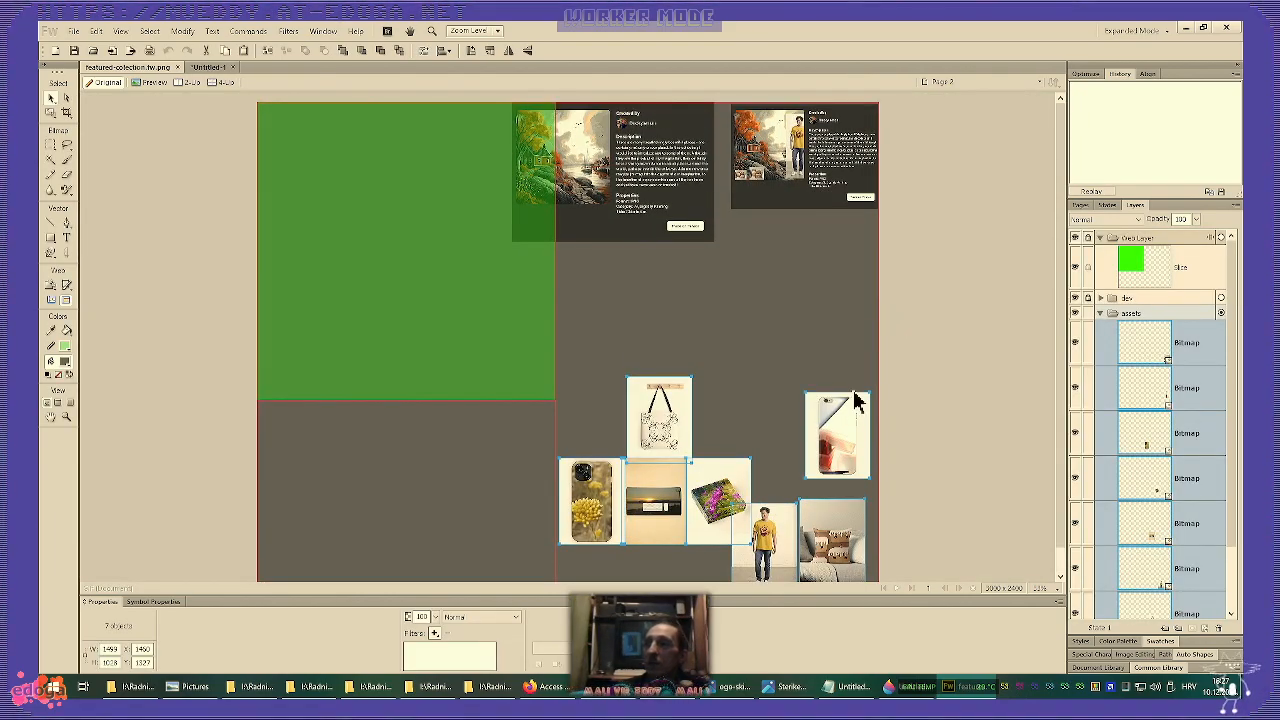
pyautogui.click(766, 335)
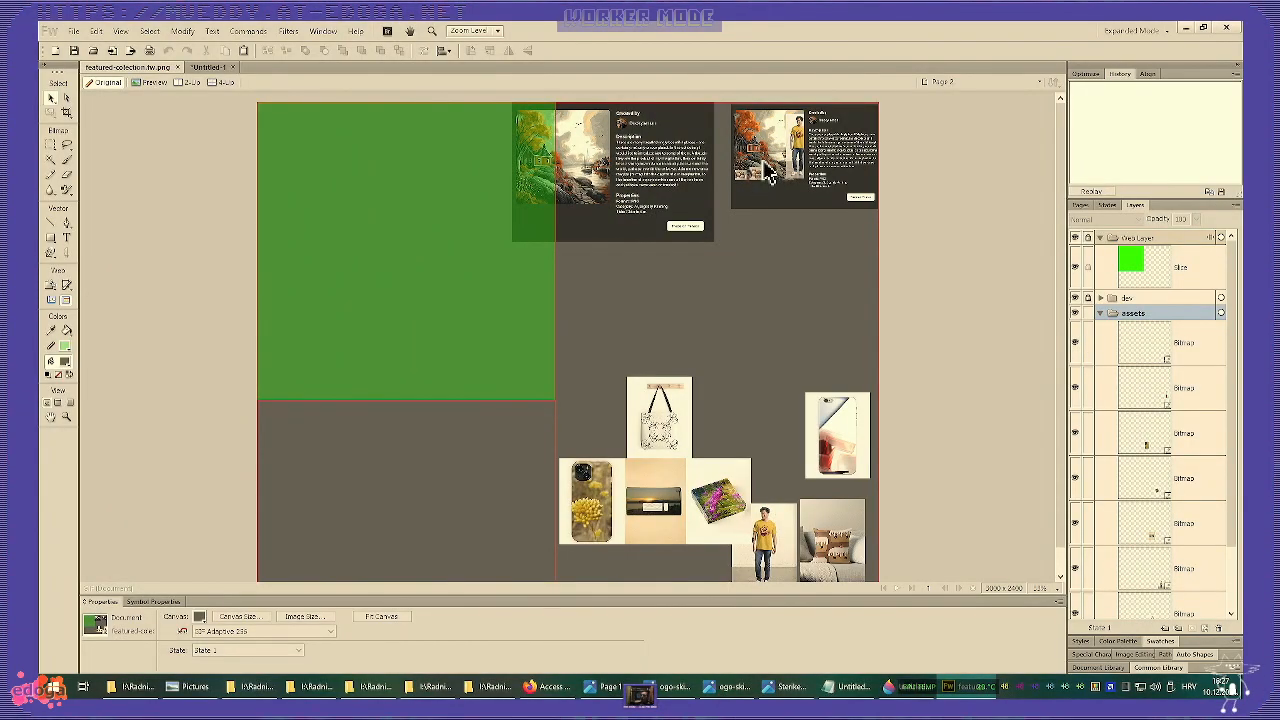
# - Examine the smaller card's thumbnails and the scaled-down mockup photos below the cards at close range
pyautogui.scroll(2, 766, 172)
pyautogui.press('space')
pyautogui.moveTo(876, 195); pyautogui.dragTo(507, 480)
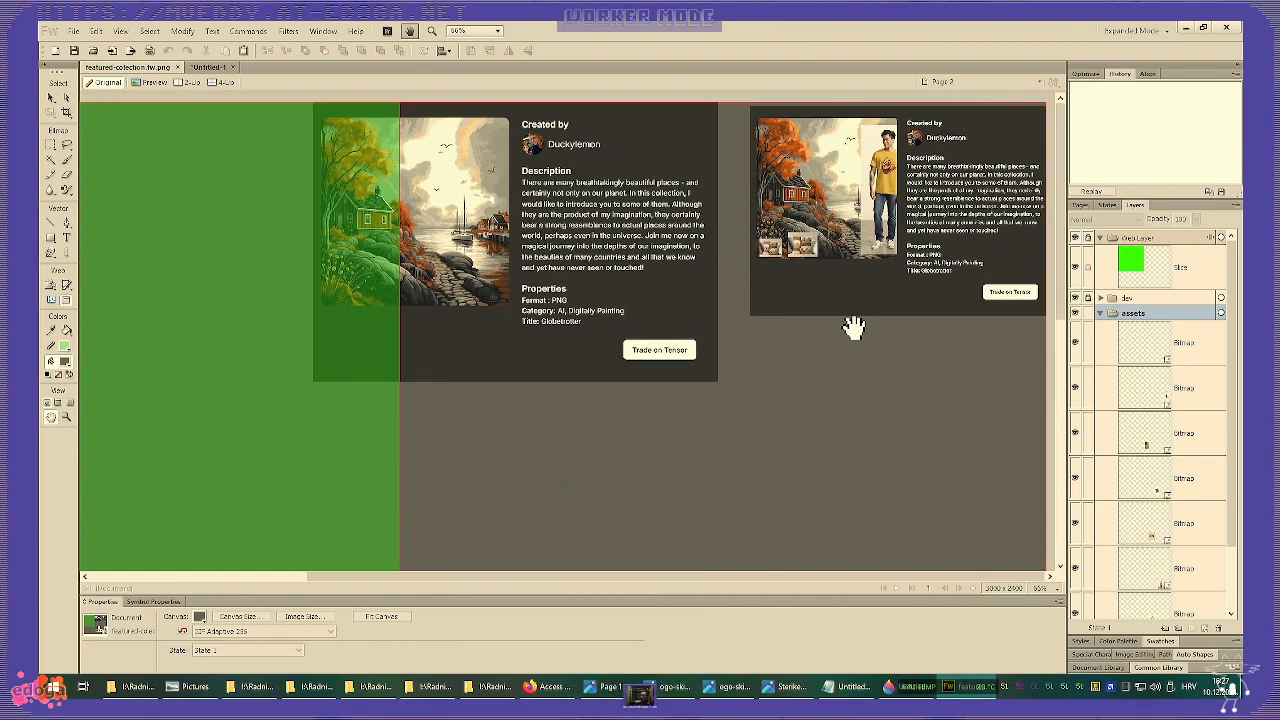
pyautogui.scroll(-2, 836, 348)
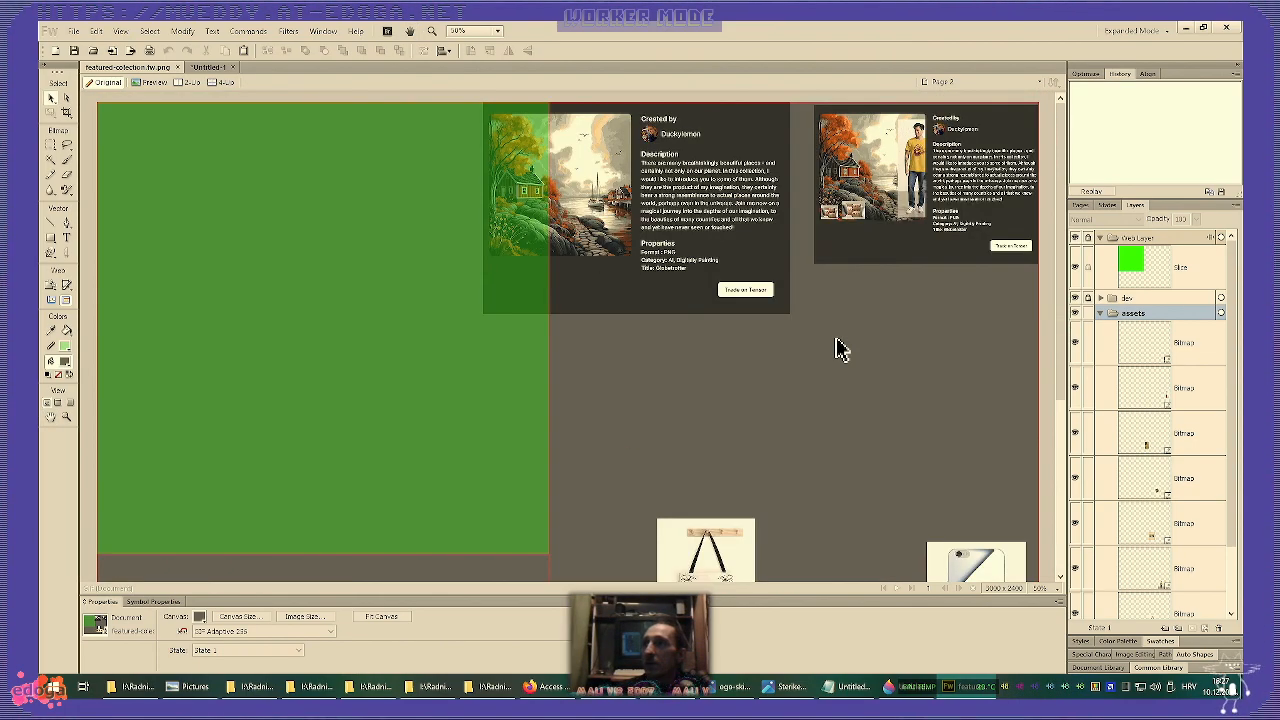
pyautogui.scroll(3, 836, 348)
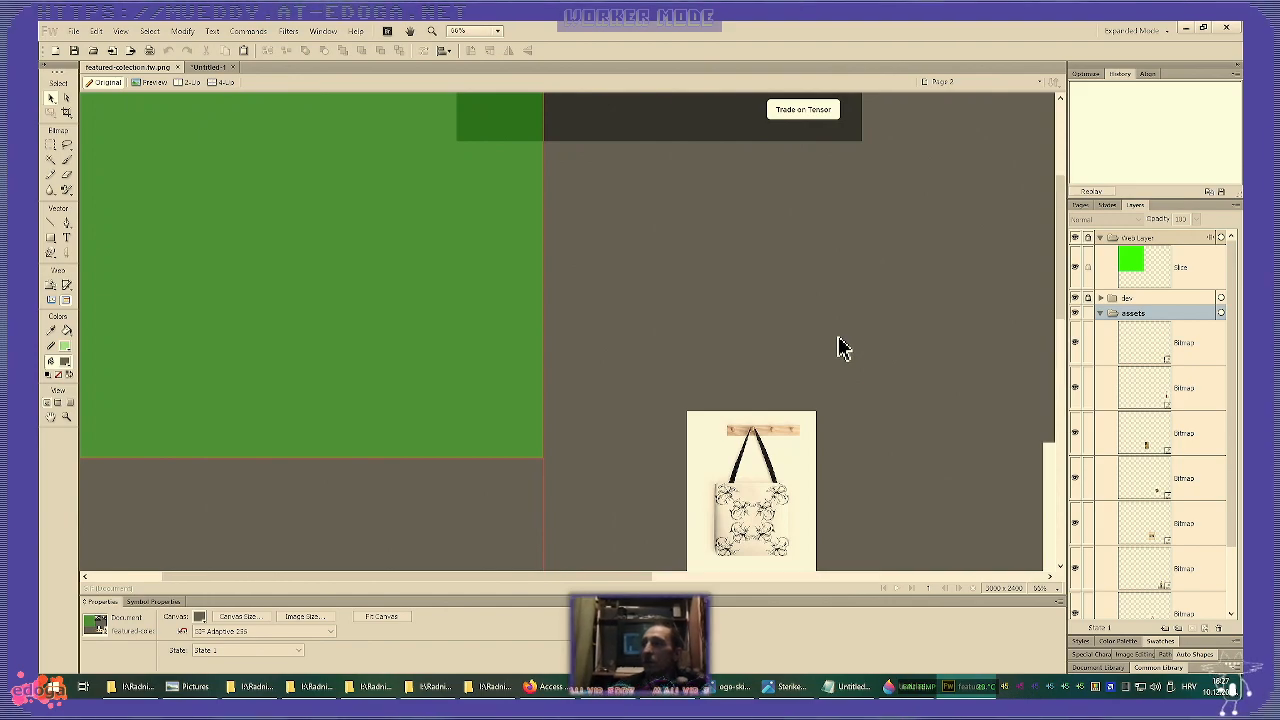
pyautogui.hotkey('ctrl', '=')
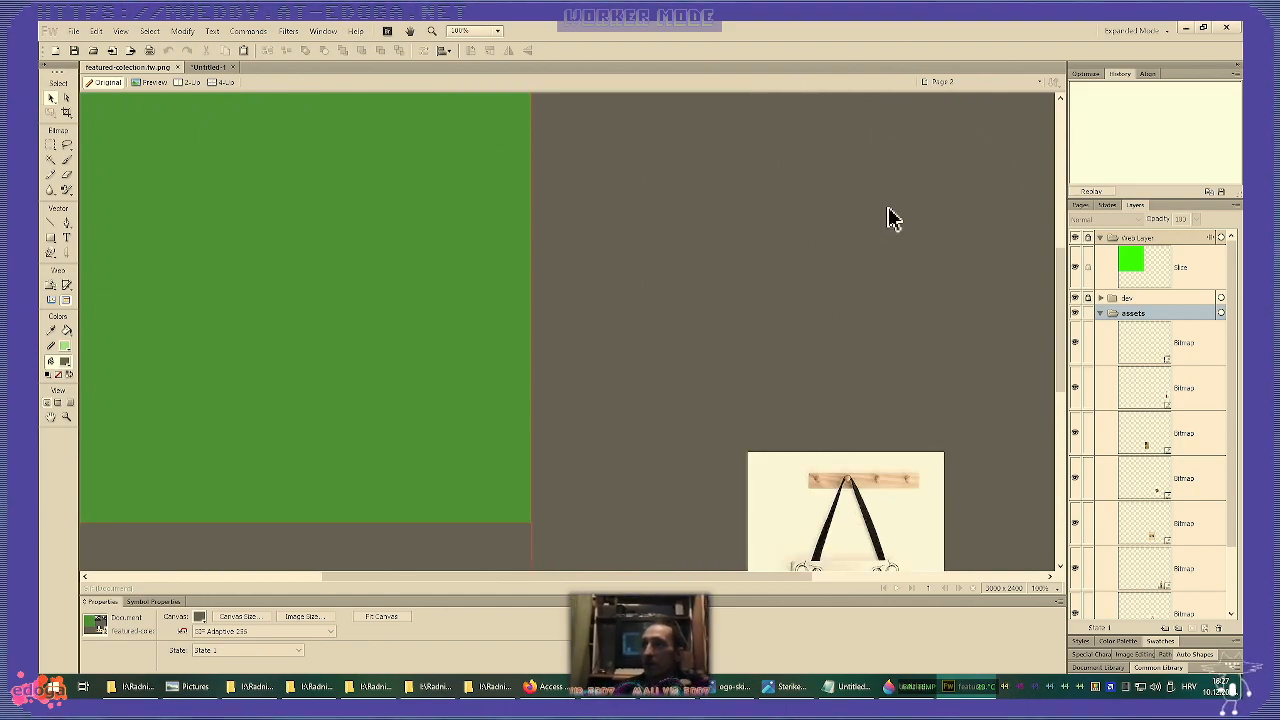
pyautogui.moveTo(893, 220); pyautogui.dragTo(557, 563)
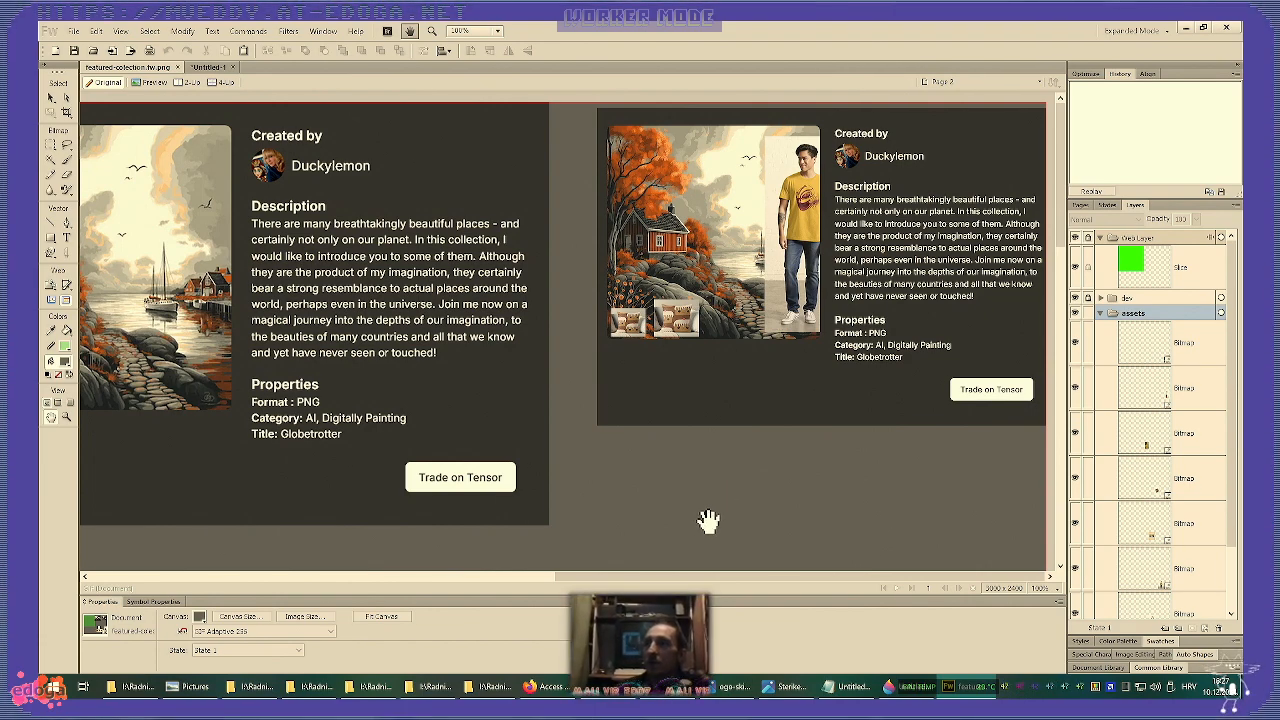
pyautogui.scroll(-10, 694, 551)
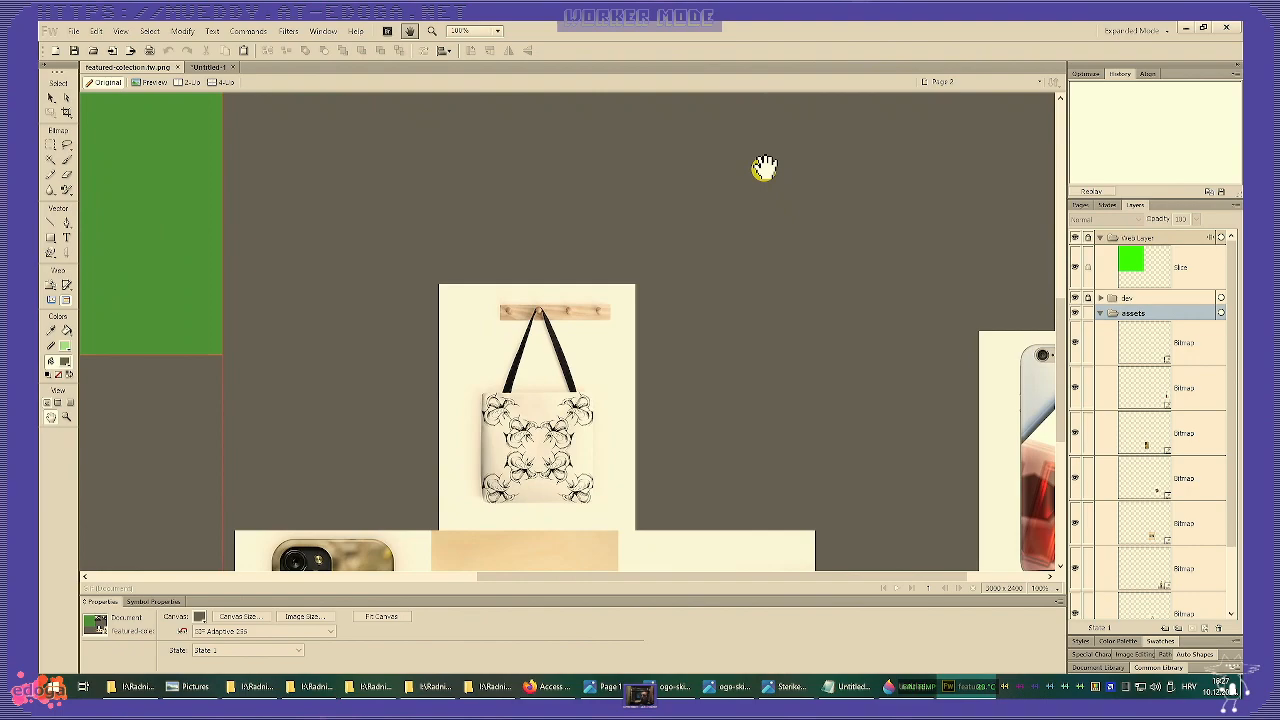
pyautogui.scroll(-3, 760, 180)
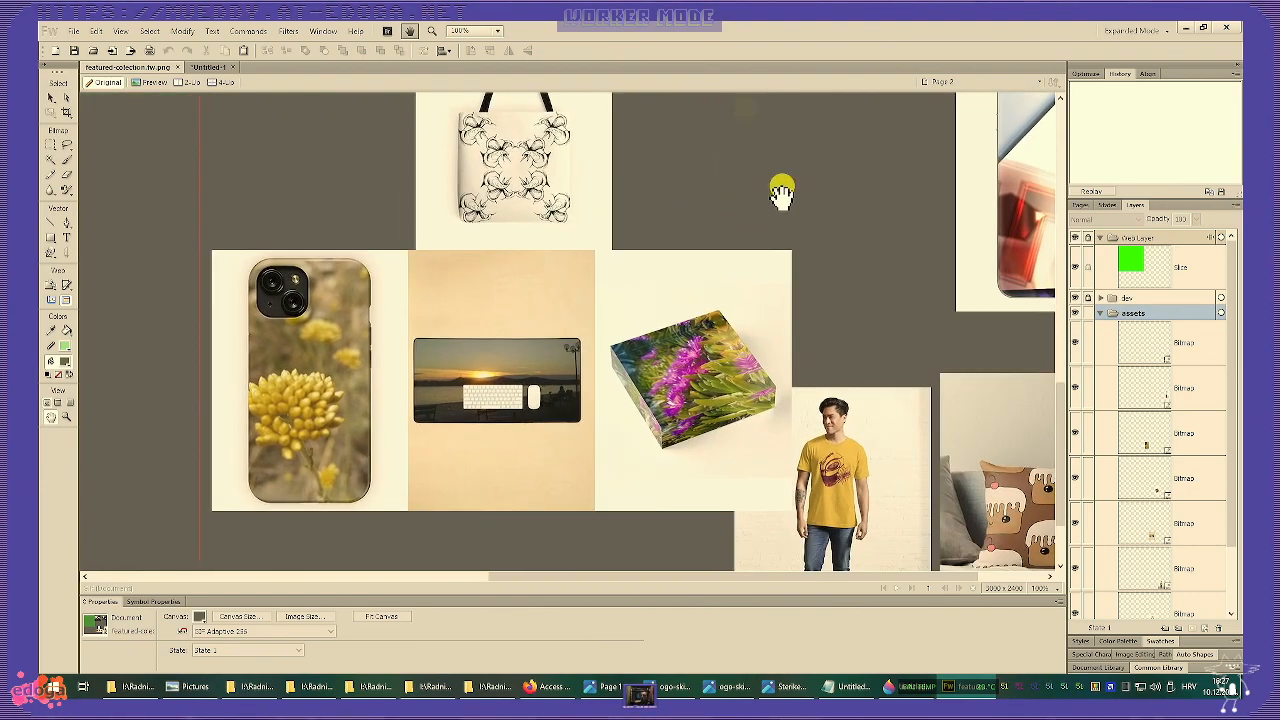
# - Move the tote bag mockup into the empty canvas area above the other mockups, beside the white-and-red phone case
pyautogui.moveTo(781, 187); pyautogui.dragTo(780, 449)
pyautogui.press('v')
pyautogui.click(528, 434)
pyautogui.moveTo(534, 411); pyautogui.dragTo(740, 232)
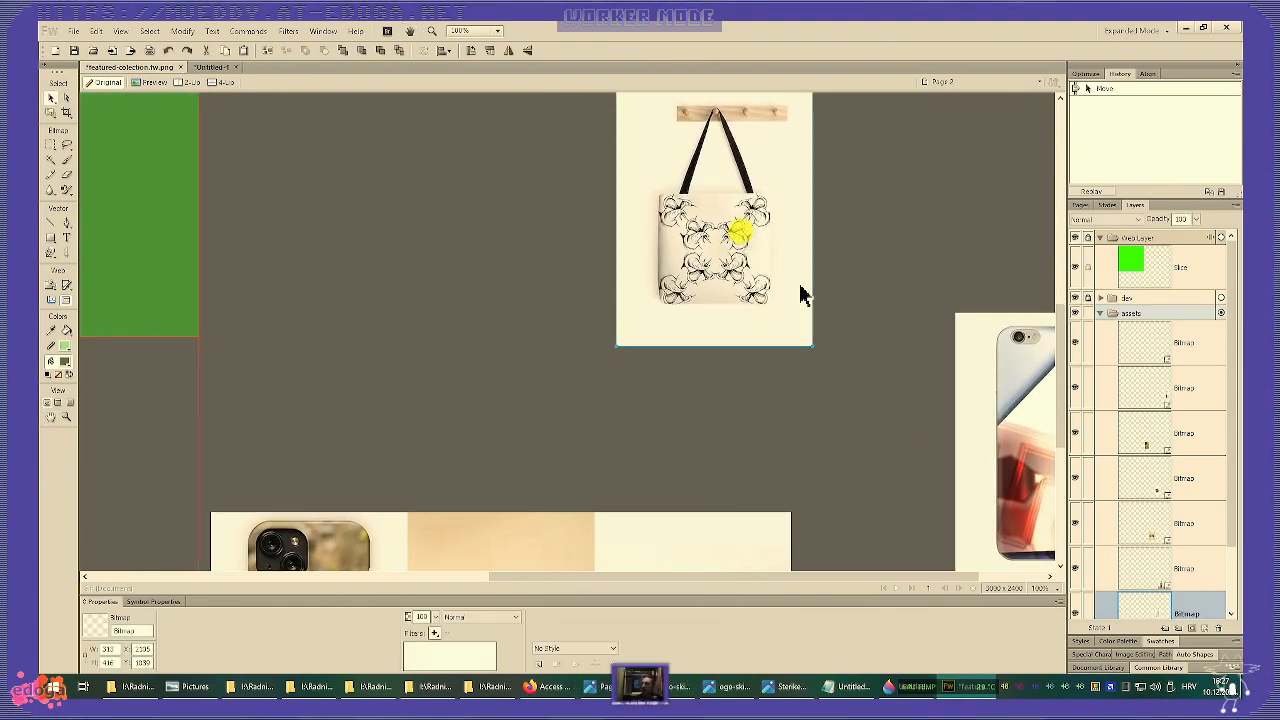
pyautogui.scroll(3, 847, 292)
pyautogui.moveTo(728, 505); pyautogui.dragTo(809, 466)
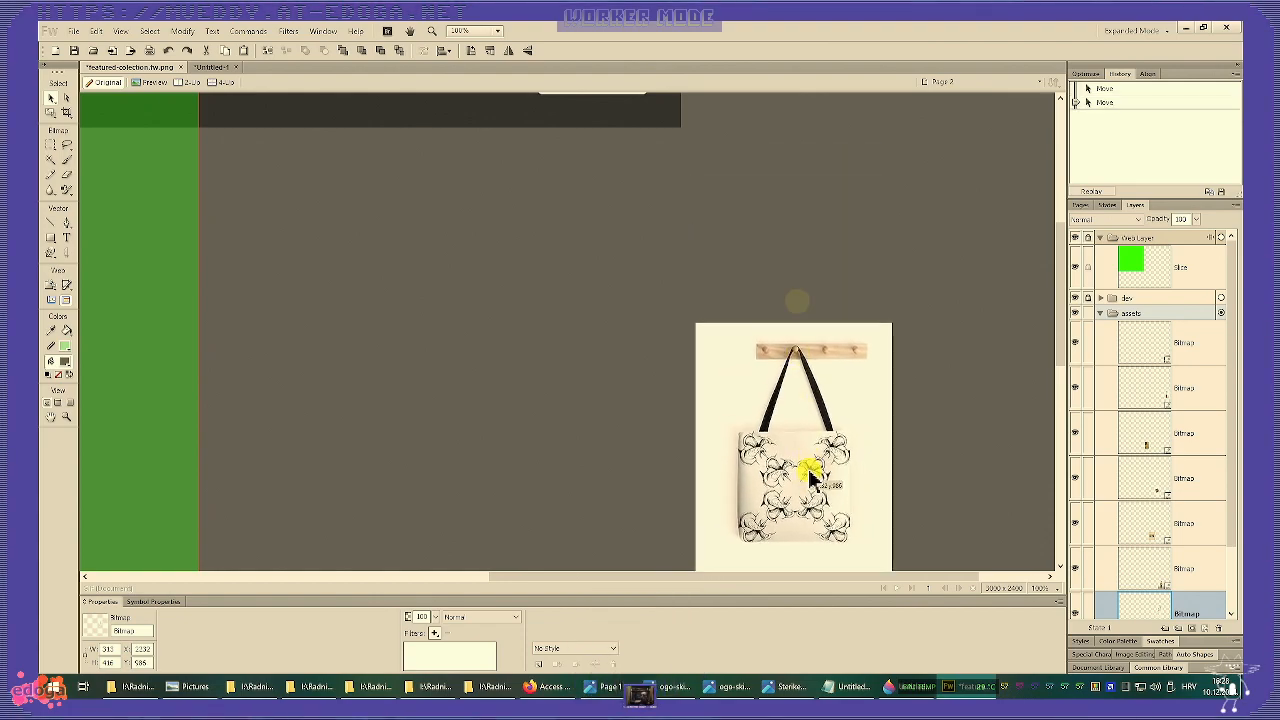
pyautogui.scroll(-5, 820, 460)
pyautogui.moveTo(803, 158); pyautogui.dragTo(543, 294)
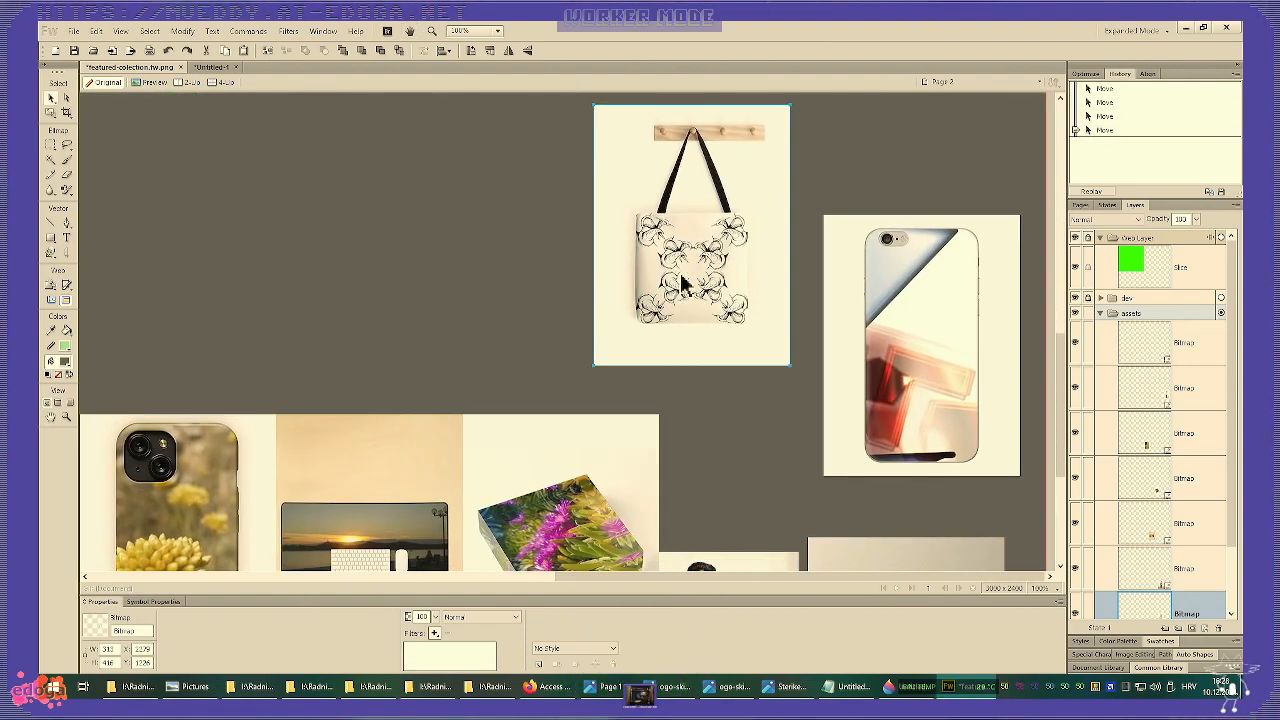
# - Duplicate the tote bag mockup and place the copy just above and to the left of the original
pyautogui.moveTo(683, 305); pyautogui.dragTo(443, 302)
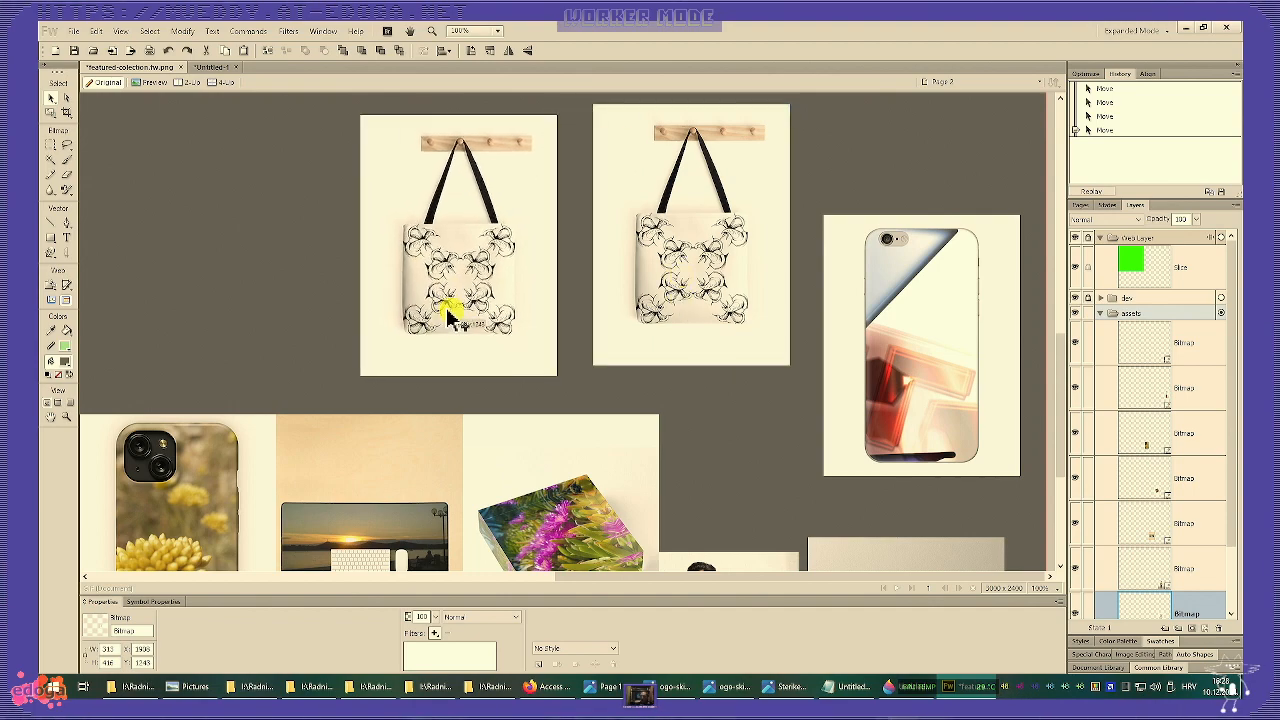
pyautogui.scroll(2, 594, 343)
pyautogui.moveTo(429, 403); pyautogui.dragTo(527, 250)
pyautogui.scroll(3, 794, 314)
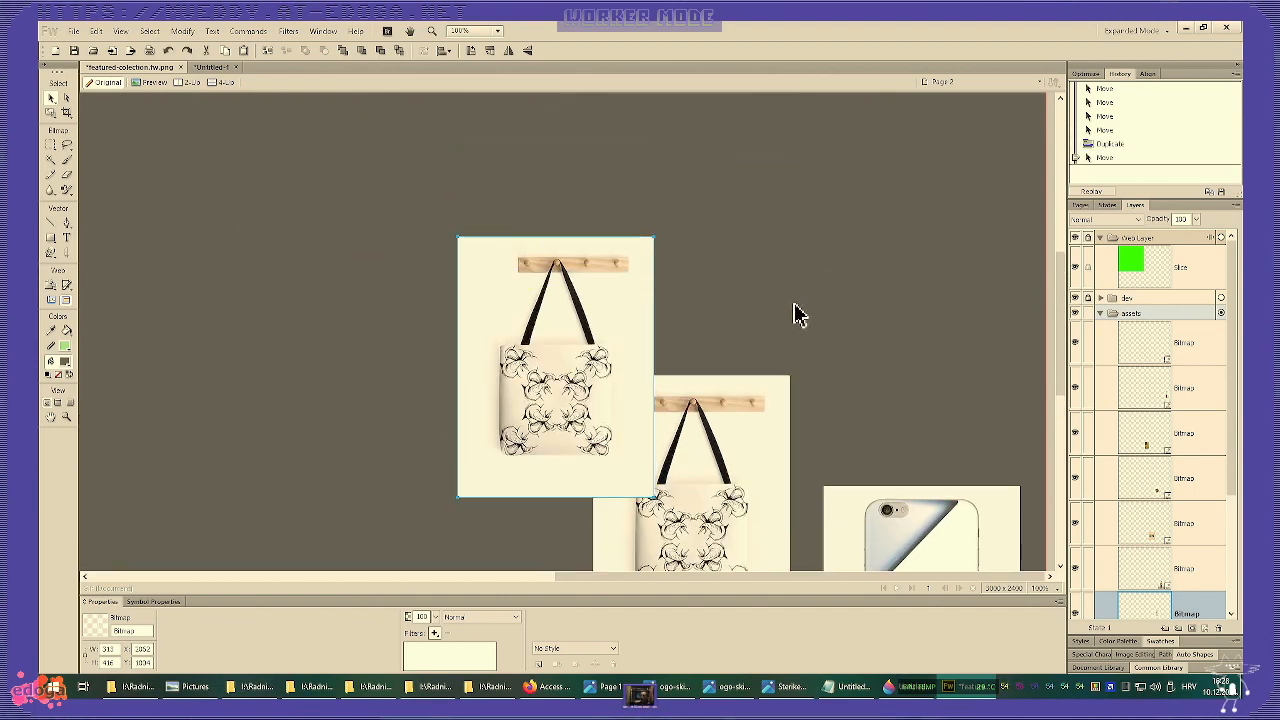
# - Cut the tote bag copy, unlock the dev layer, and paste the copy into that layer
pyautogui.hotkey('ctrl', 'x')
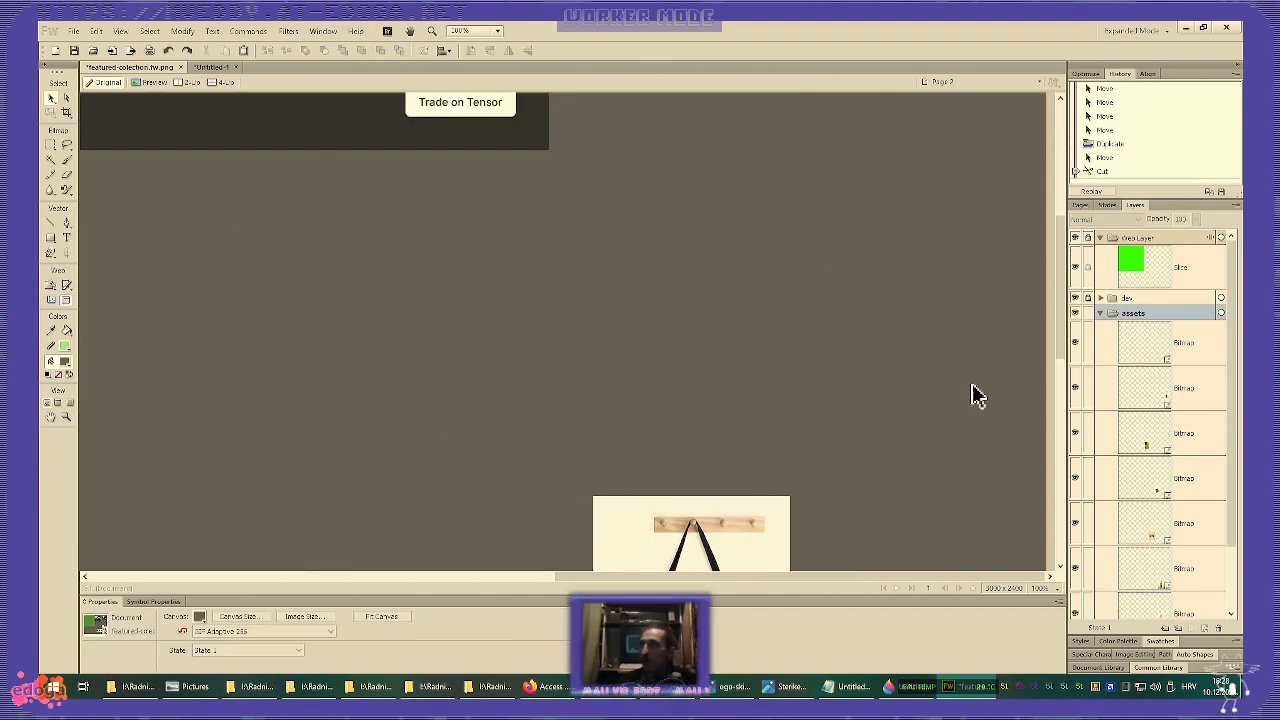
pyautogui.click(1101, 299)
pyautogui.click(1090, 299)
pyautogui.click(1136, 303)
pyautogui.hotkey('ctrl', 'v')
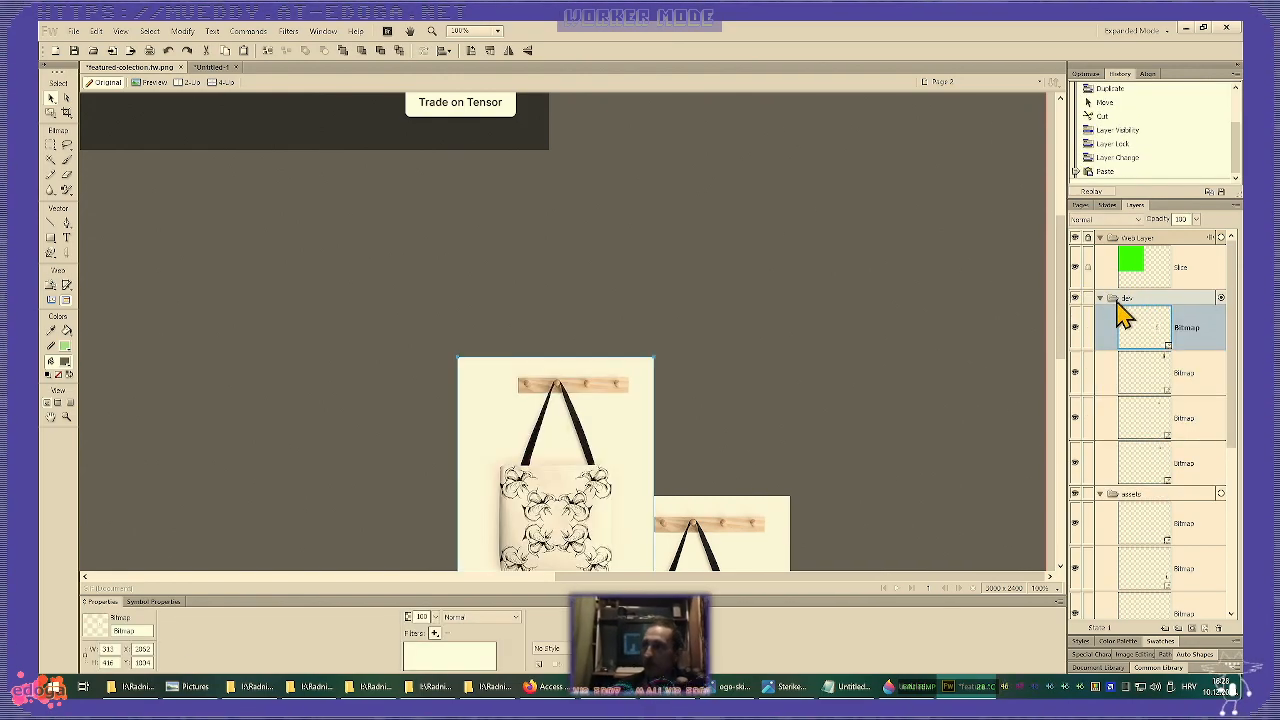
# - Lock the assets layer and move the pasted tote bag copy up onto the smaller card's artwork
pyautogui.click(1089, 494)
pyautogui.moveTo(572, 477); pyautogui.dragTo(760, 246)
pyautogui.scroll(4, 814, 337)
pyautogui.moveTo(808, 500); pyautogui.dragTo(879, 240)
pyautogui.moveTo(867, 385); pyautogui.dragTo(795, 297)
# - Scale the tote bag copy down to about 91 × 121 px in the upper-left corner of the smaller card's artwork and deselect it
pyautogui.press('q')
pyautogui.moveTo(704, 178); pyautogui.dragTo(725, 208)
pyautogui.moveTo(858, 385); pyautogui.dragTo(816, 338)
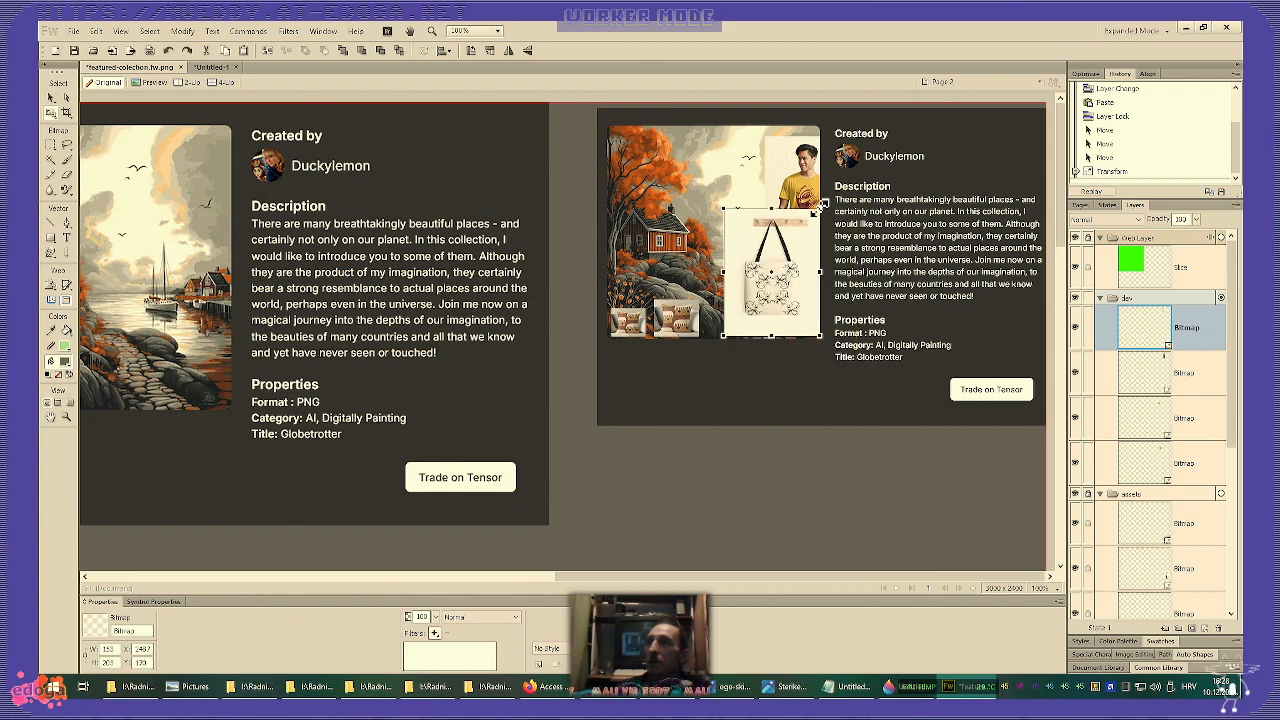
pyautogui.moveTo(803, 222); pyautogui.dragTo(786, 244)
pyautogui.click(645, 196)
pyautogui.moveTo(645, 196); pyautogui.dragTo(645, 196)
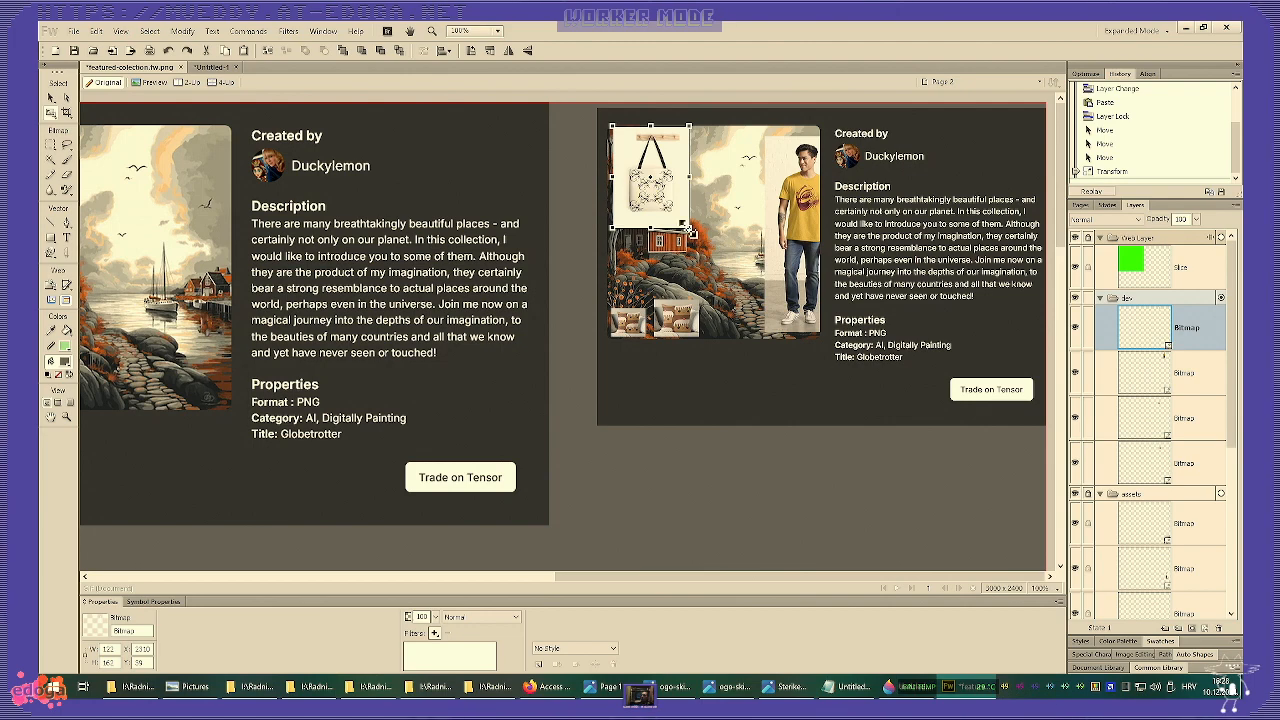
pyautogui.moveTo(679, 218); pyautogui.dragTo(670, 201)
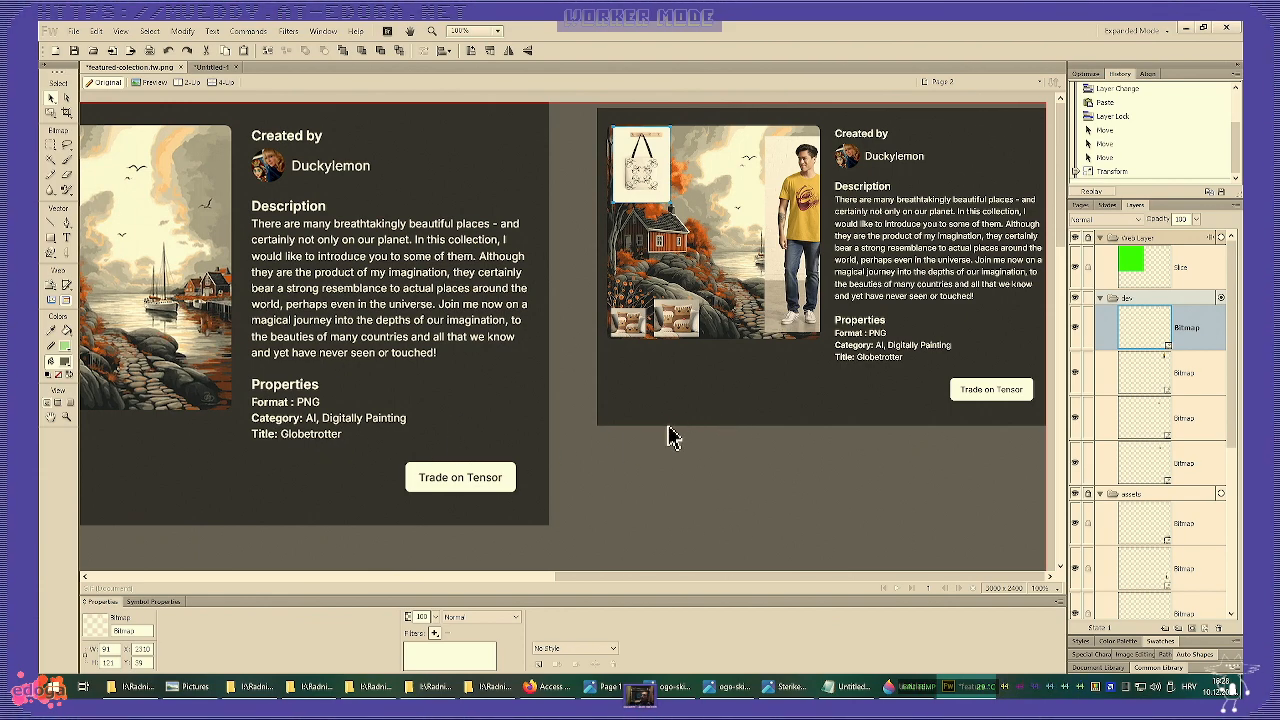
pyautogui.click(705, 413)
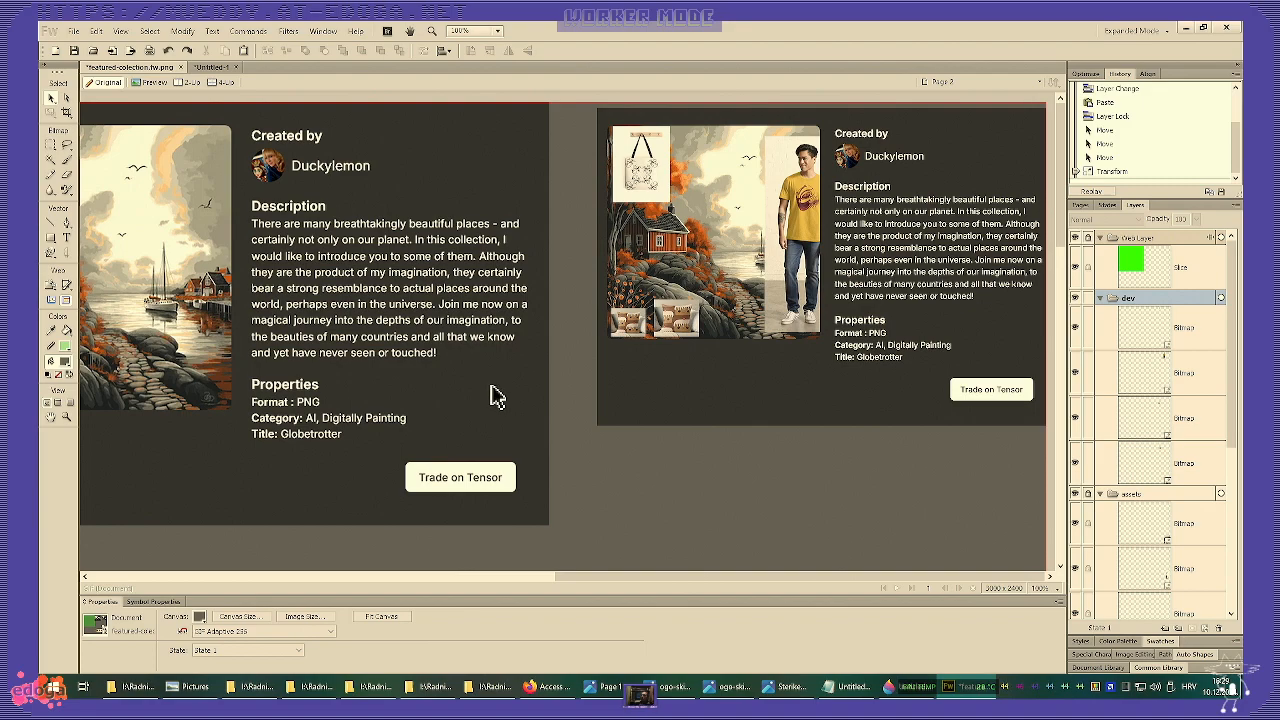
pyautogui.scroll(-3, 490, 395)
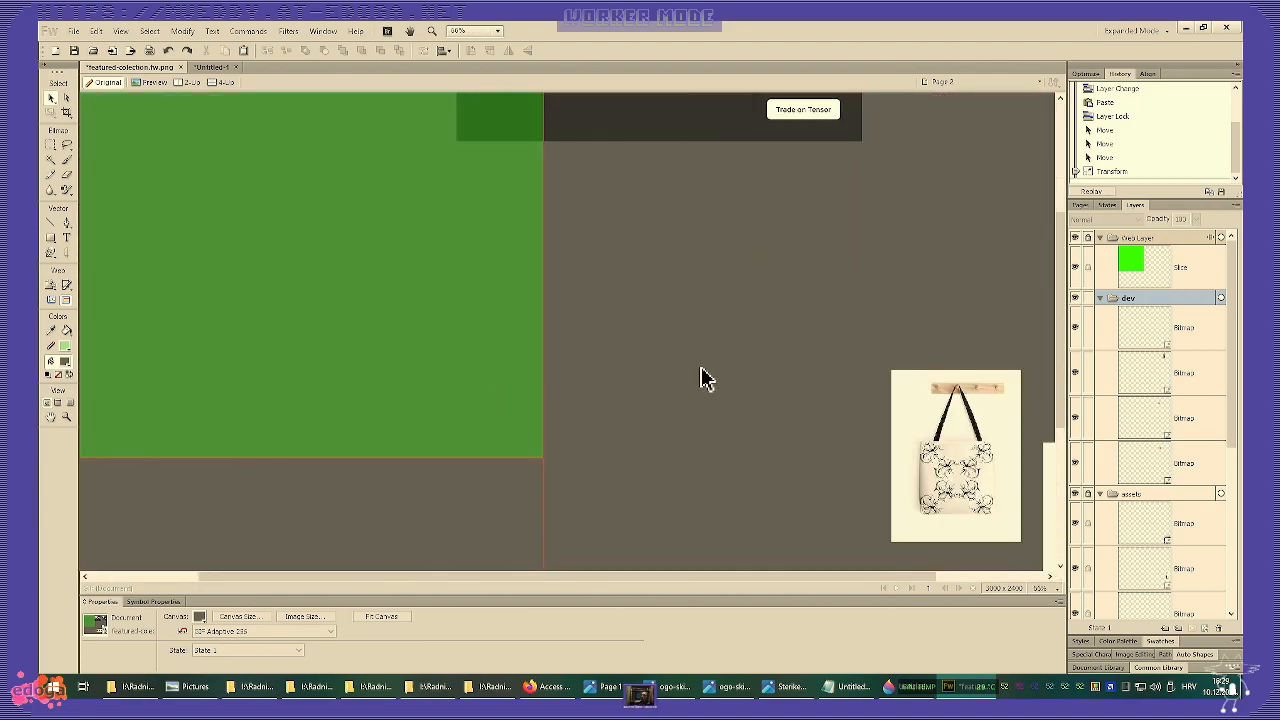
pyautogui.moveTo(874, 186); pyautogui.dragTo(565, 603)
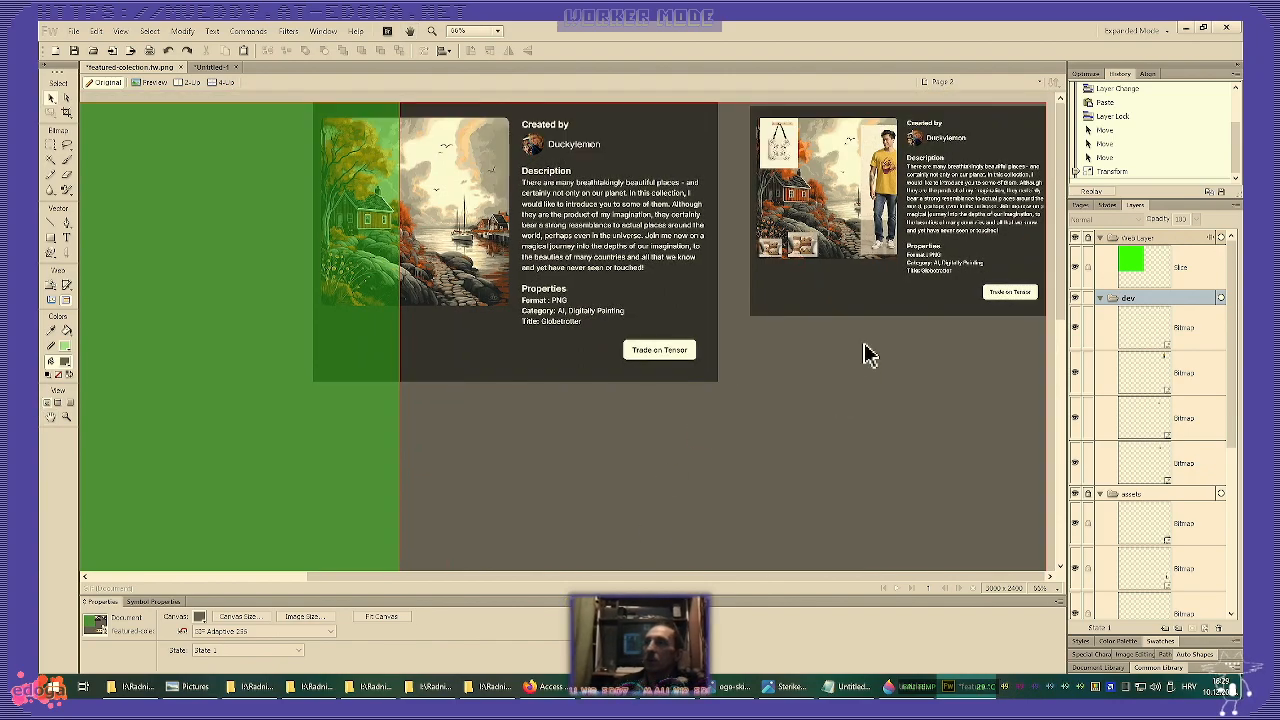
pyautogui.scroll(2, 864, 352)
pyautogui.scroll(-1, 864, 352)
pyautogui.moveTo(920, 330); pyautogui.dragTo(588, 558)
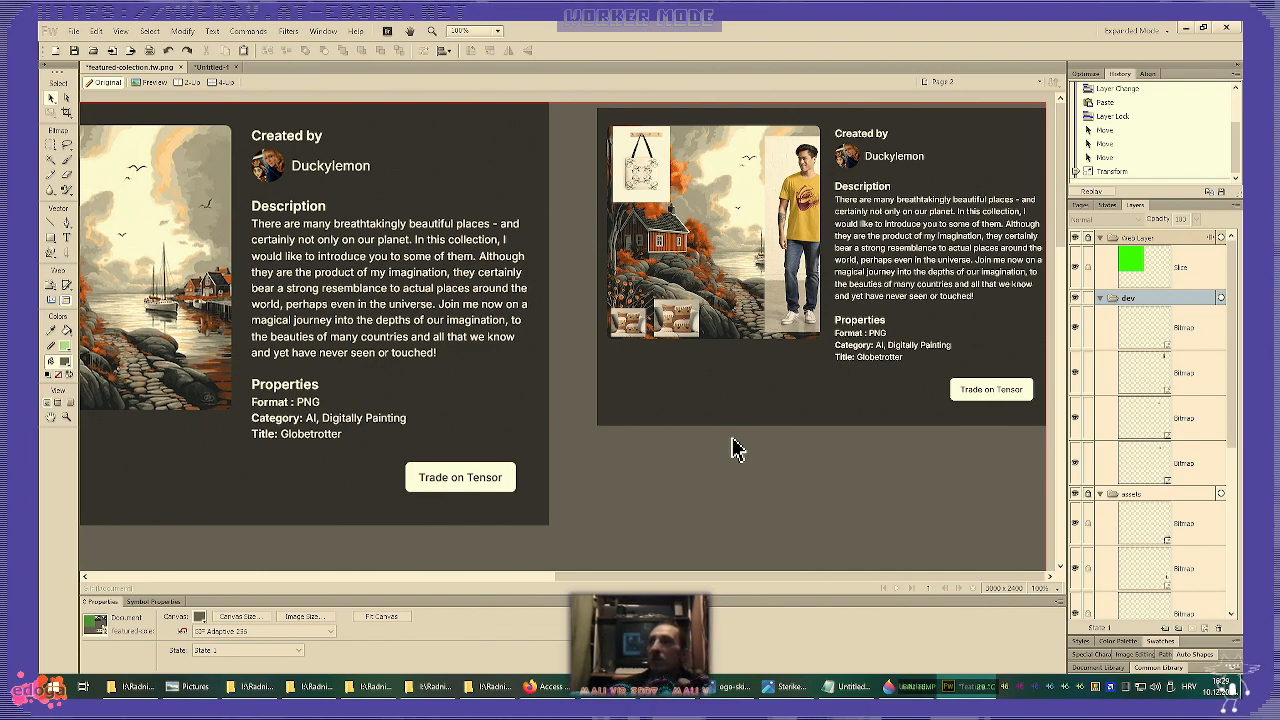
# - Nudge the tote bag thumbnail inward from the artwork's corner and crop its bitmap to about 76 × 108 px
pyautogui.click(636, 162)
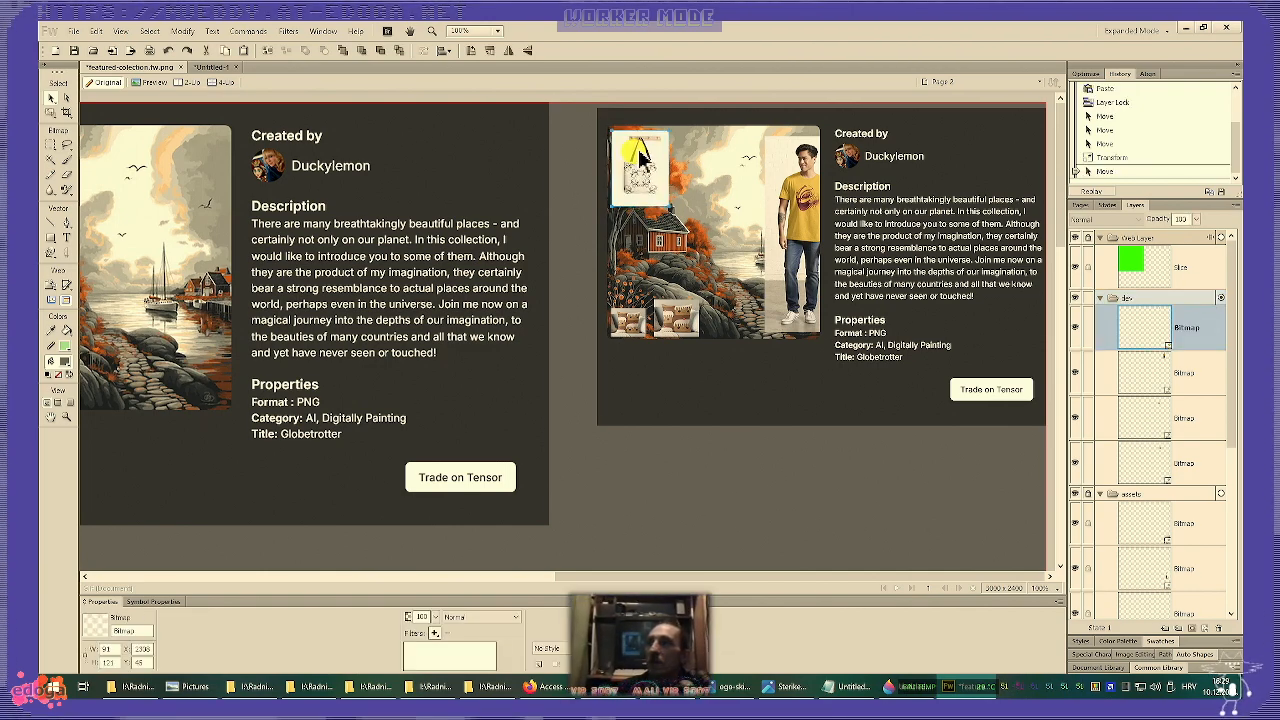
pyautogui.scroll(4, 666, 200)
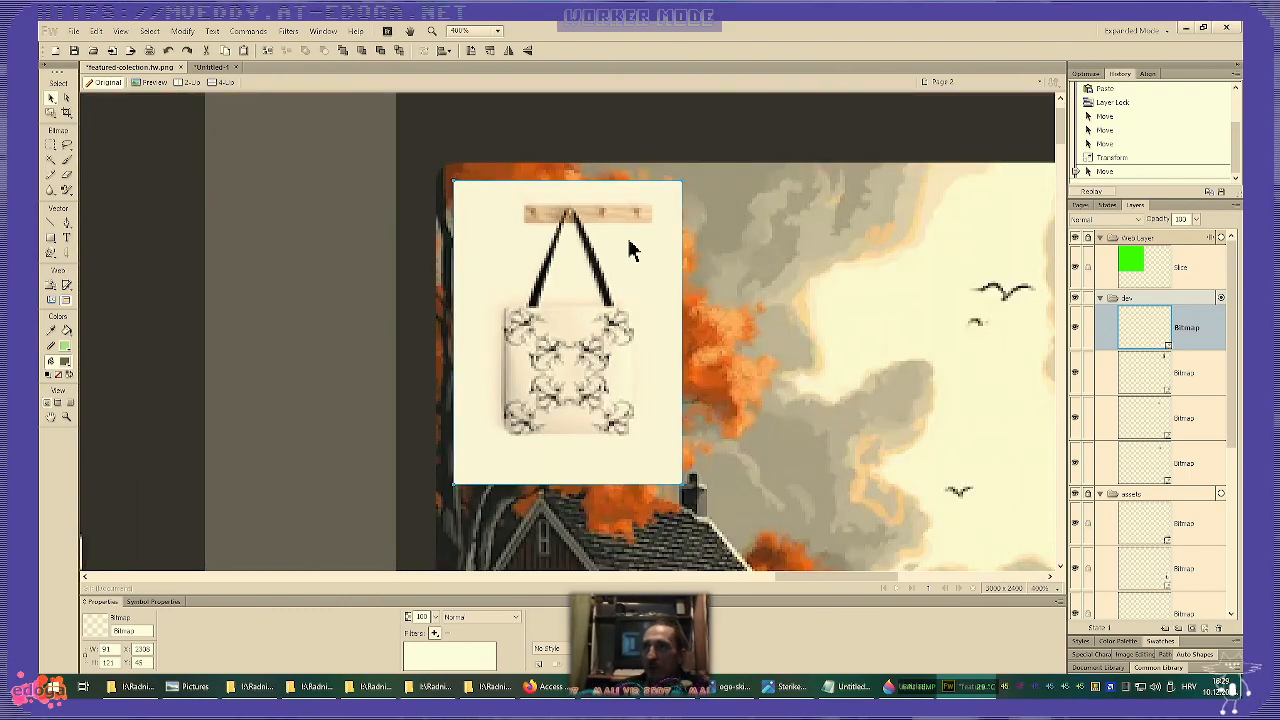
pyautogui.click(97, 31)
pyautogui.click(150, 274)
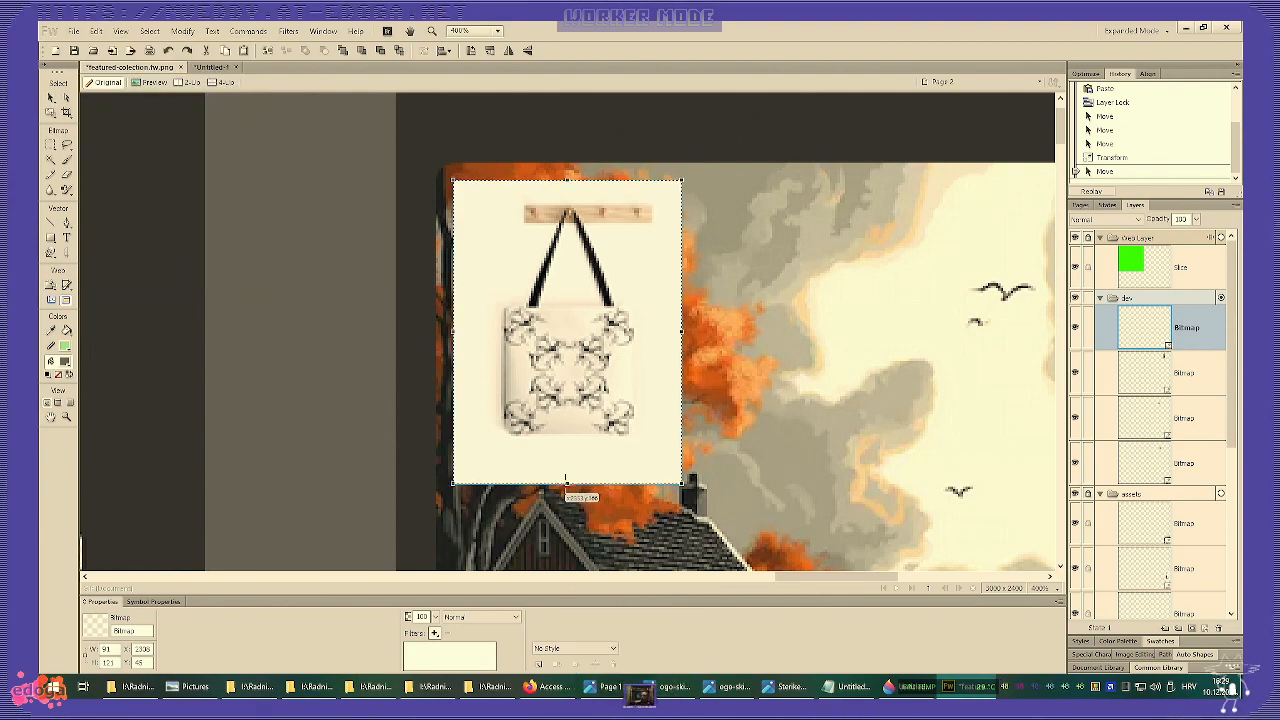
pyautogui.moveTo(564, 476); pyautogui.dragTo(563, 463)
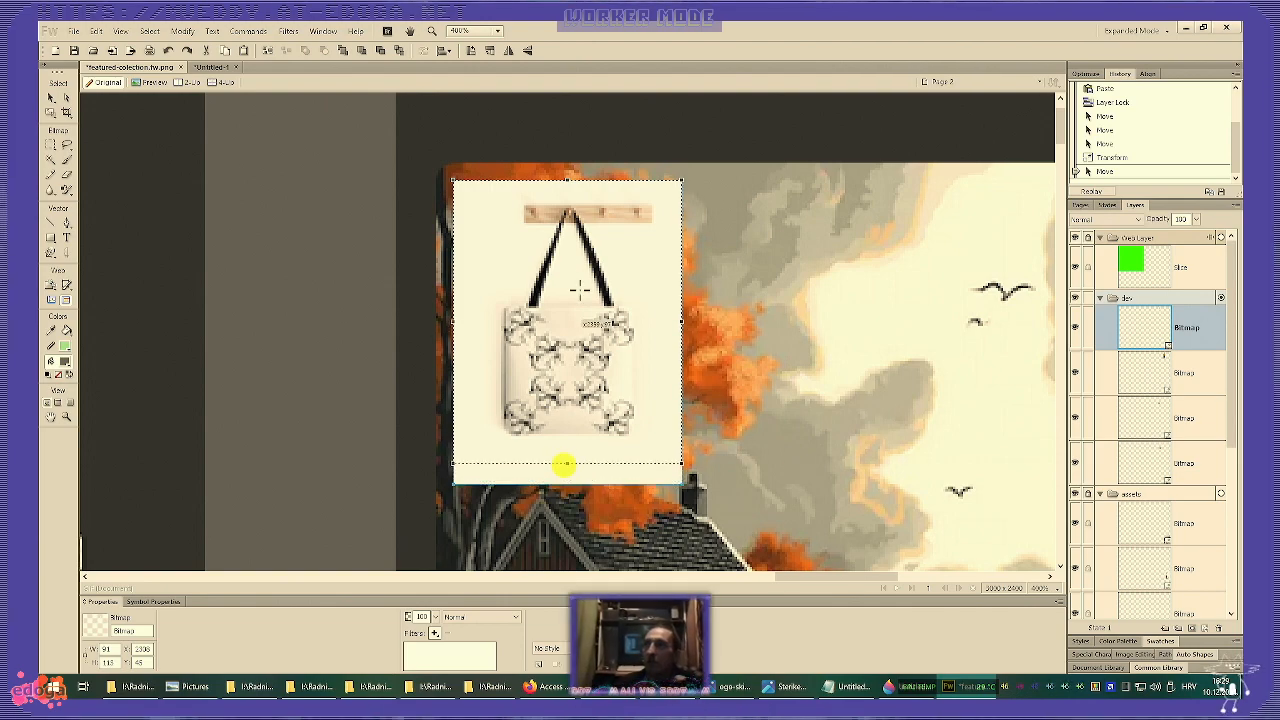
pyautogui.moveTo(569, 181); pyautogui.dragTo(569, 191)
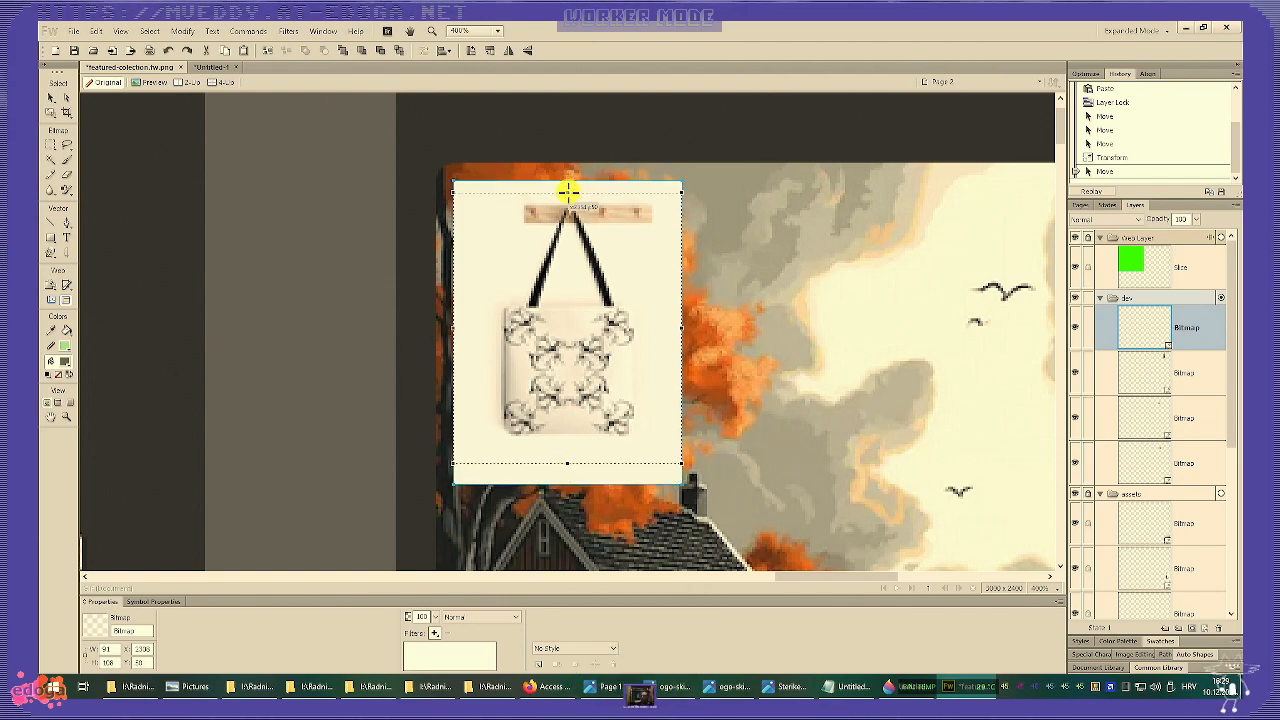
pyautogui.moveTo(450, 326); pyautogui.dragTo(467, 327)
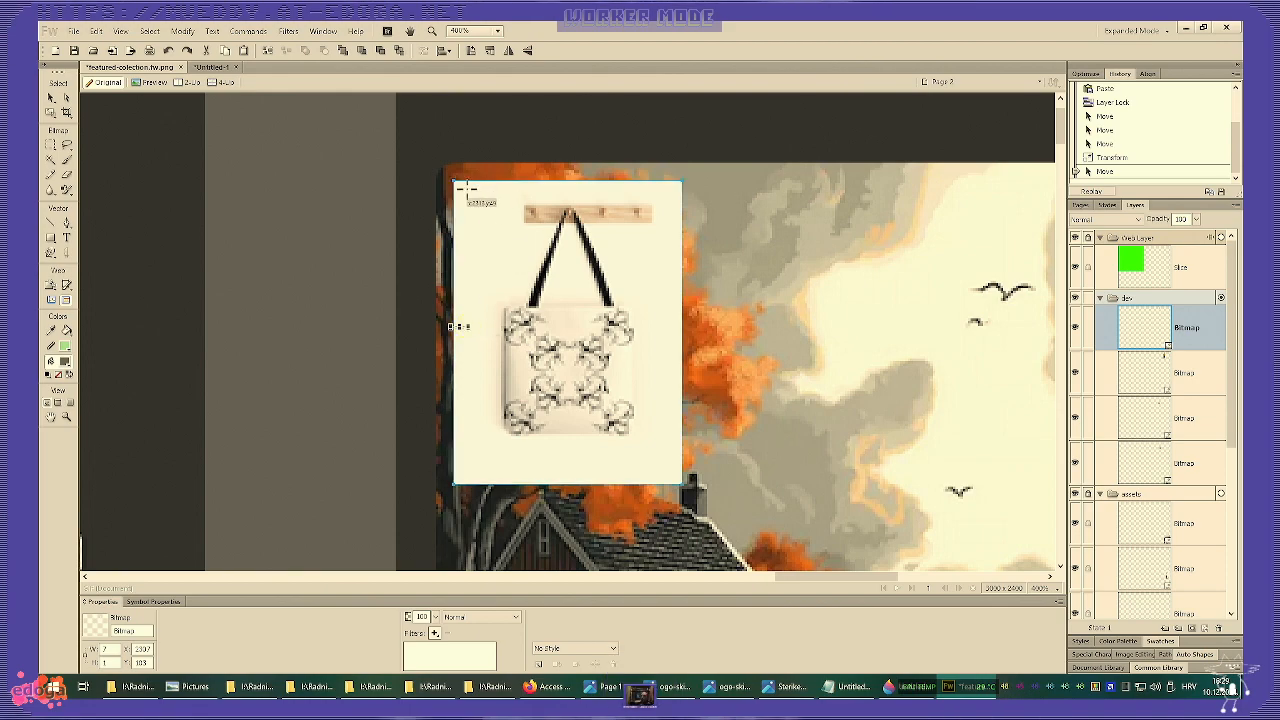
pyautogui.moveTo(472, 190); pyautogui.dragTo(666, 459)
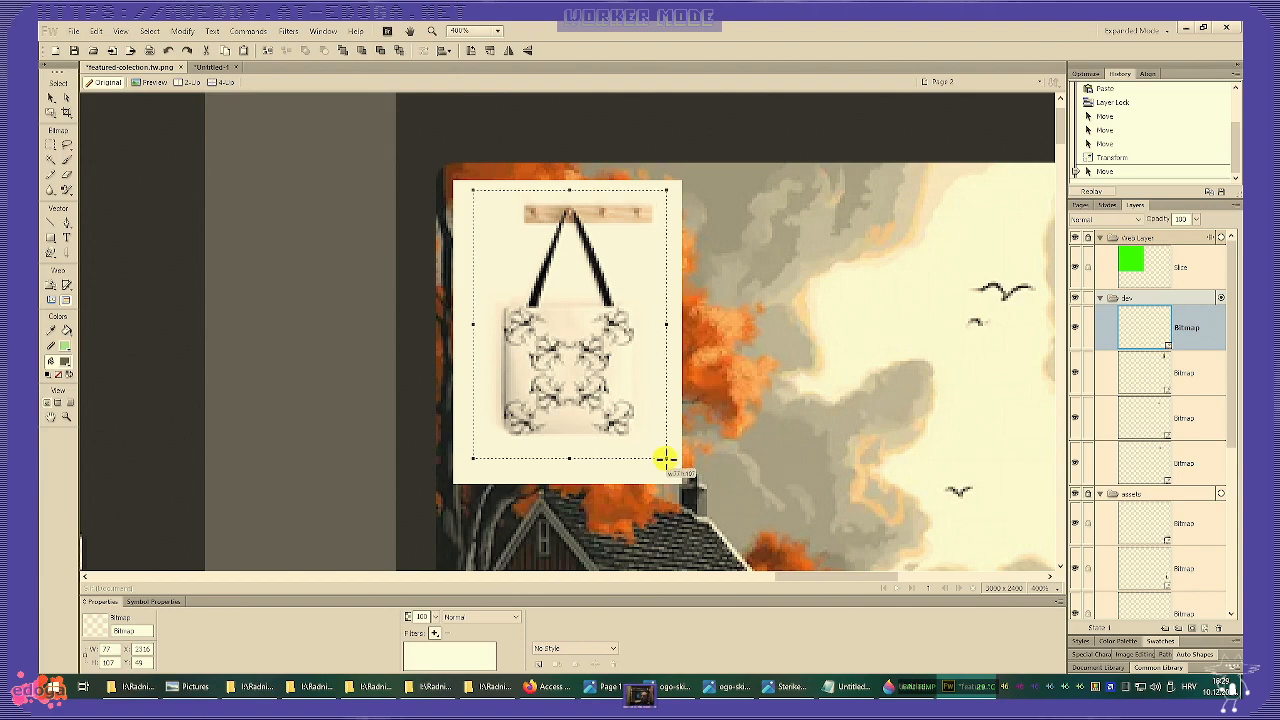
pyautogui.moveTo(666, 460); pyautogui.dragTo(662, 461)
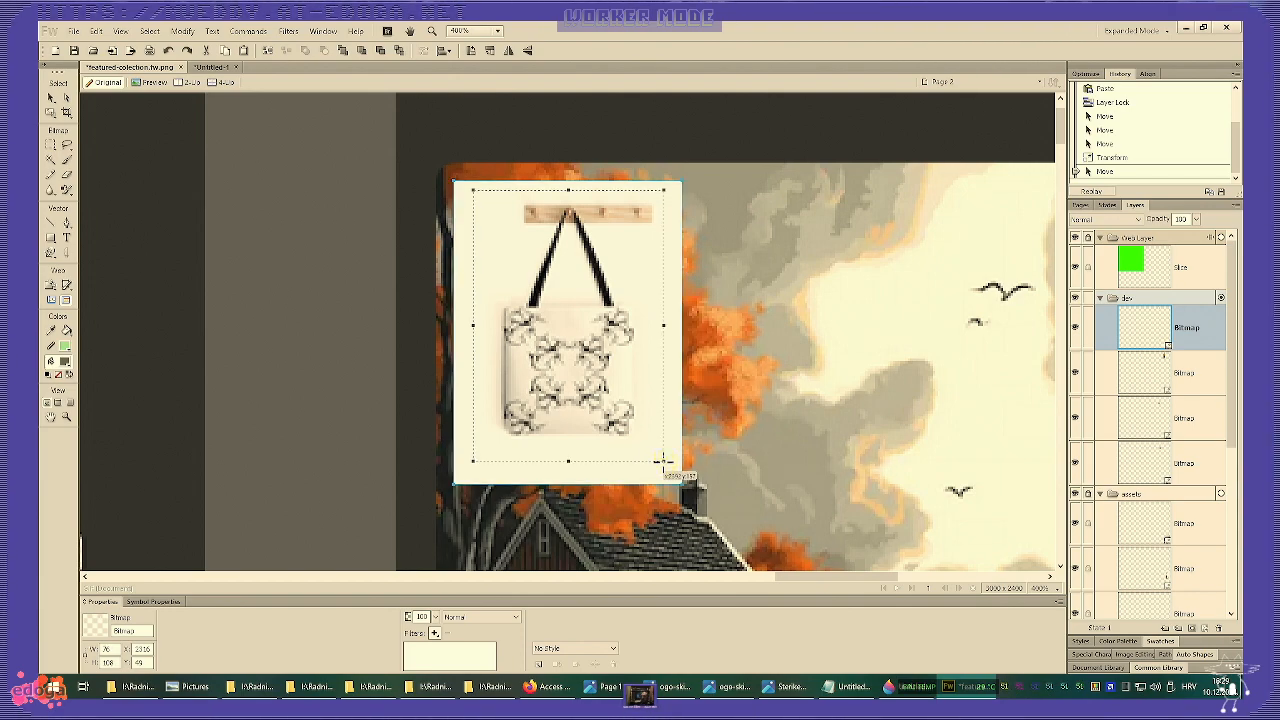
pyautogui.press('Return')
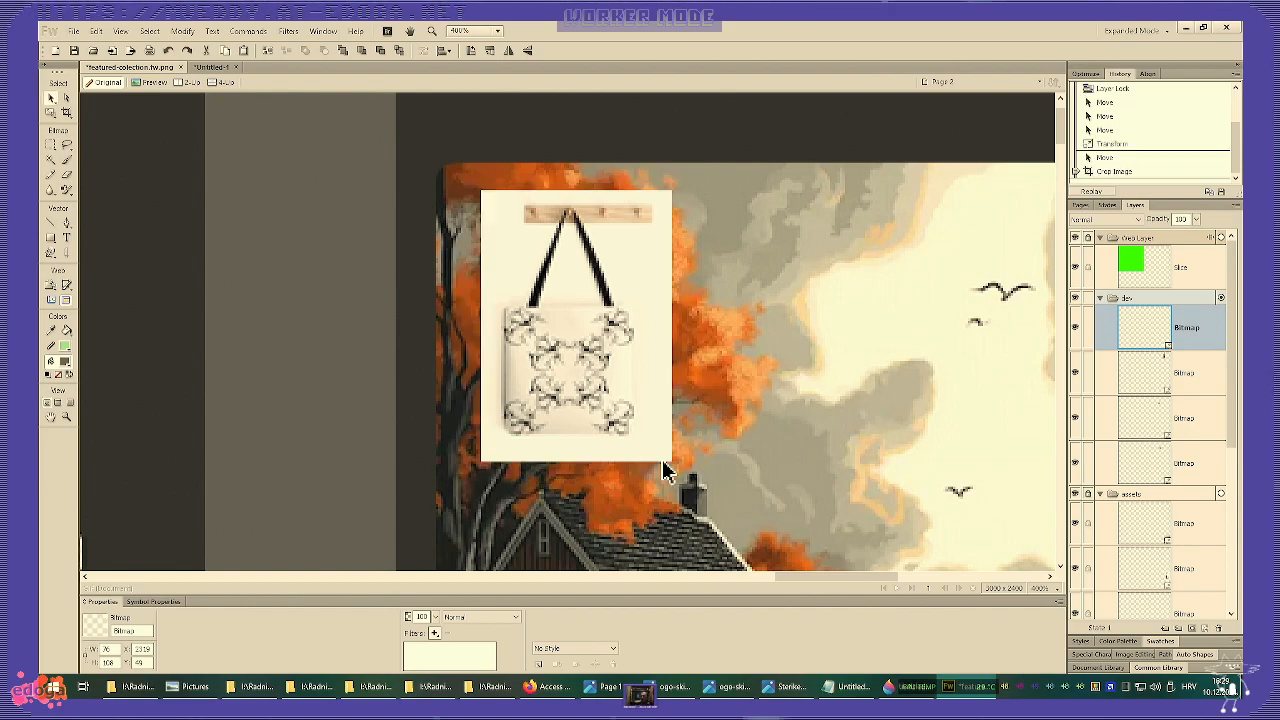
# - Deselect the cropped tote bag thumbnail and clear the undo history
pyautogui.scroll(-3, 662, 462)
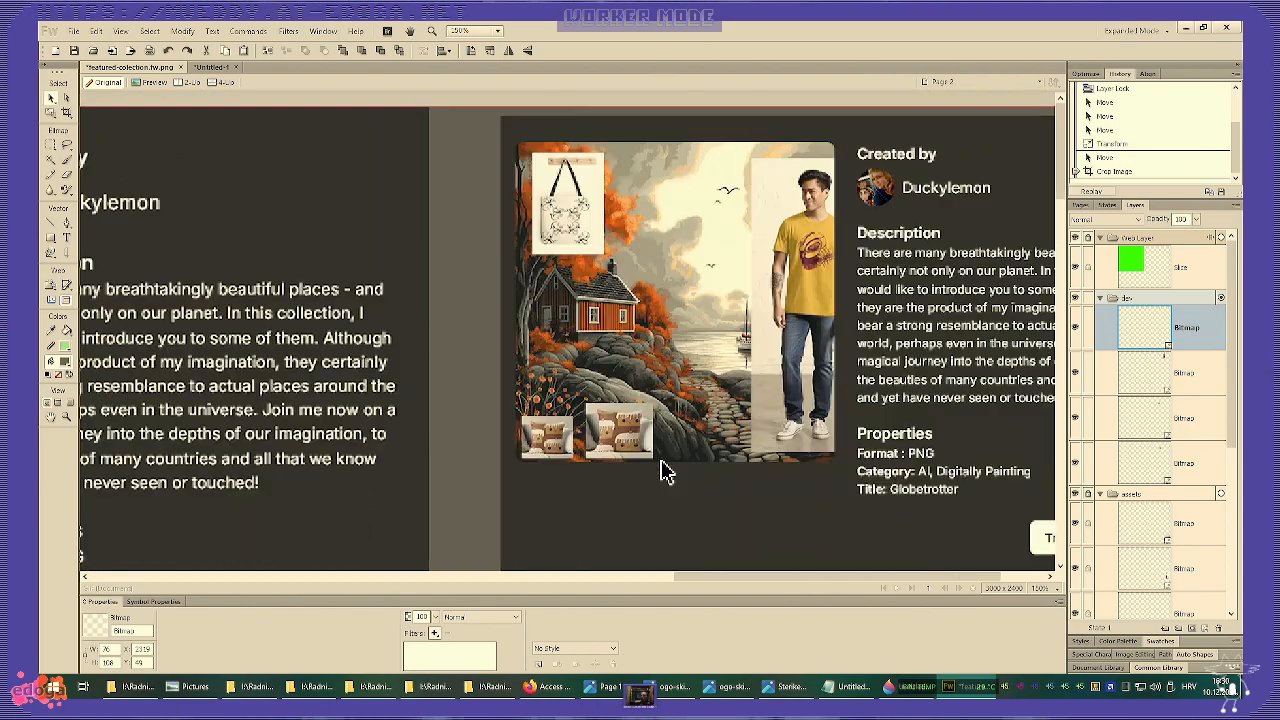
pyautogui.scroll(-1, 676, 465)
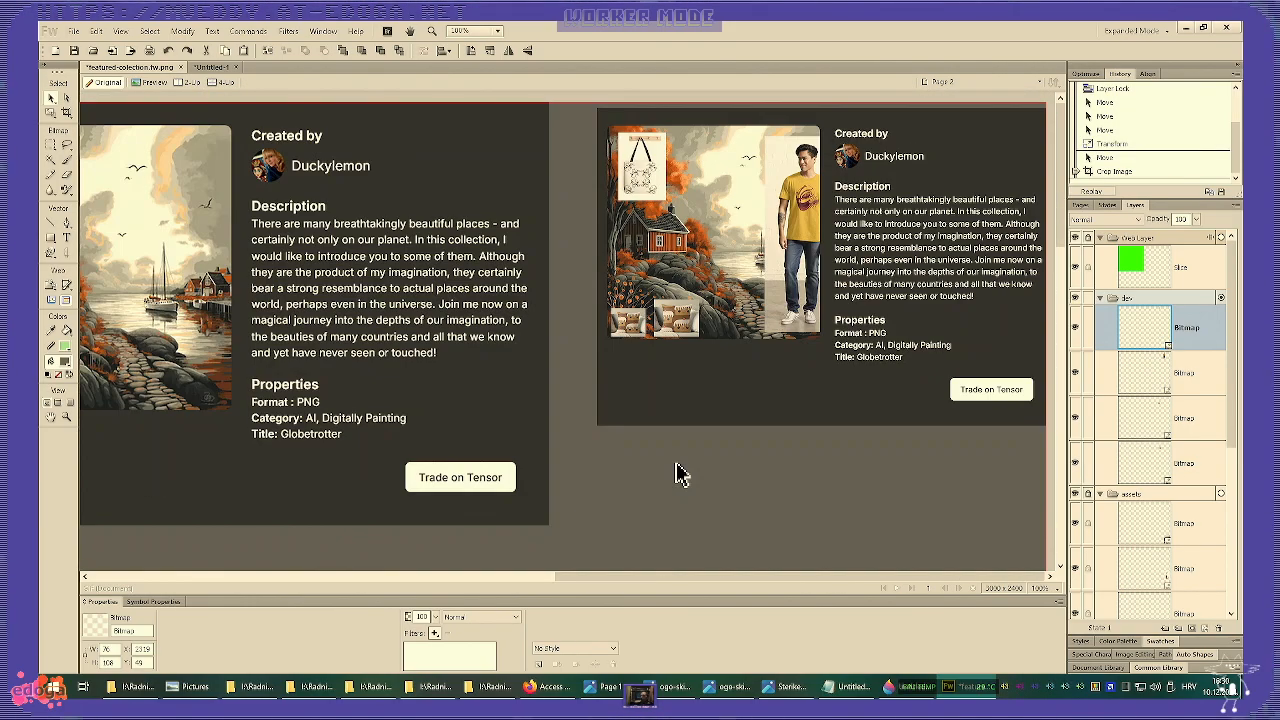
pyautogui.click(677, 468)
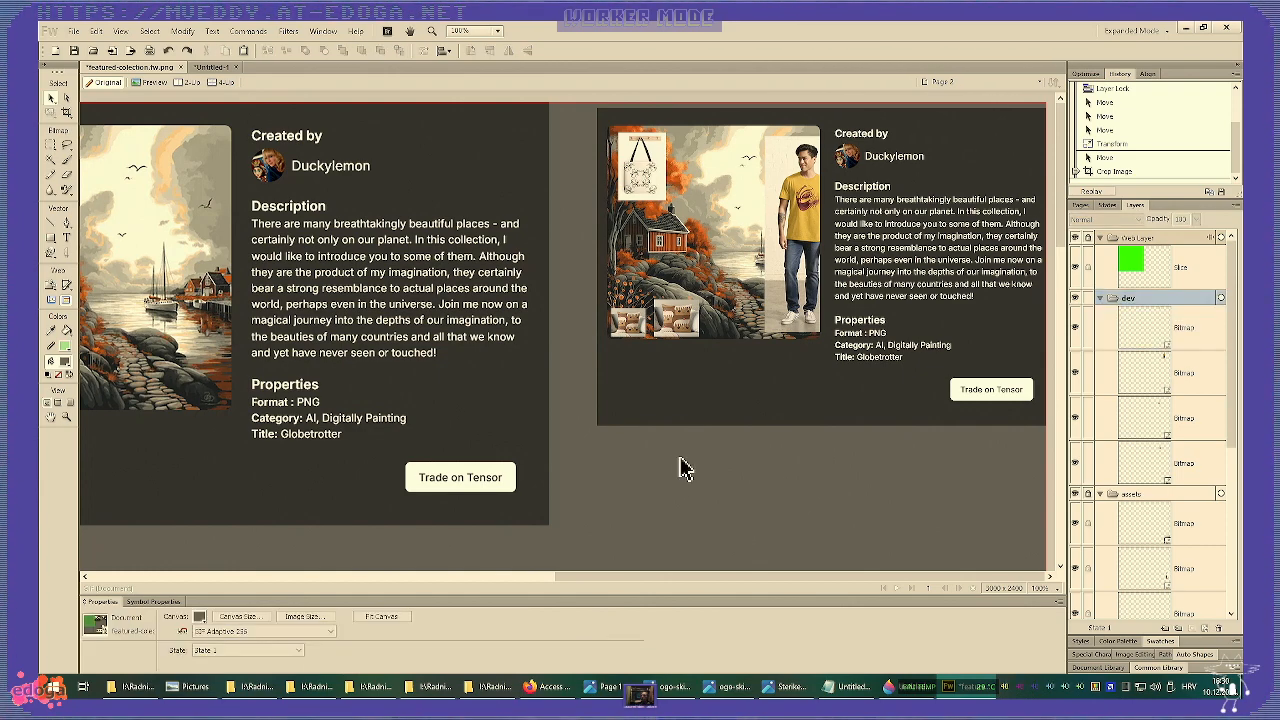
pyautogui.click(1236, 76)
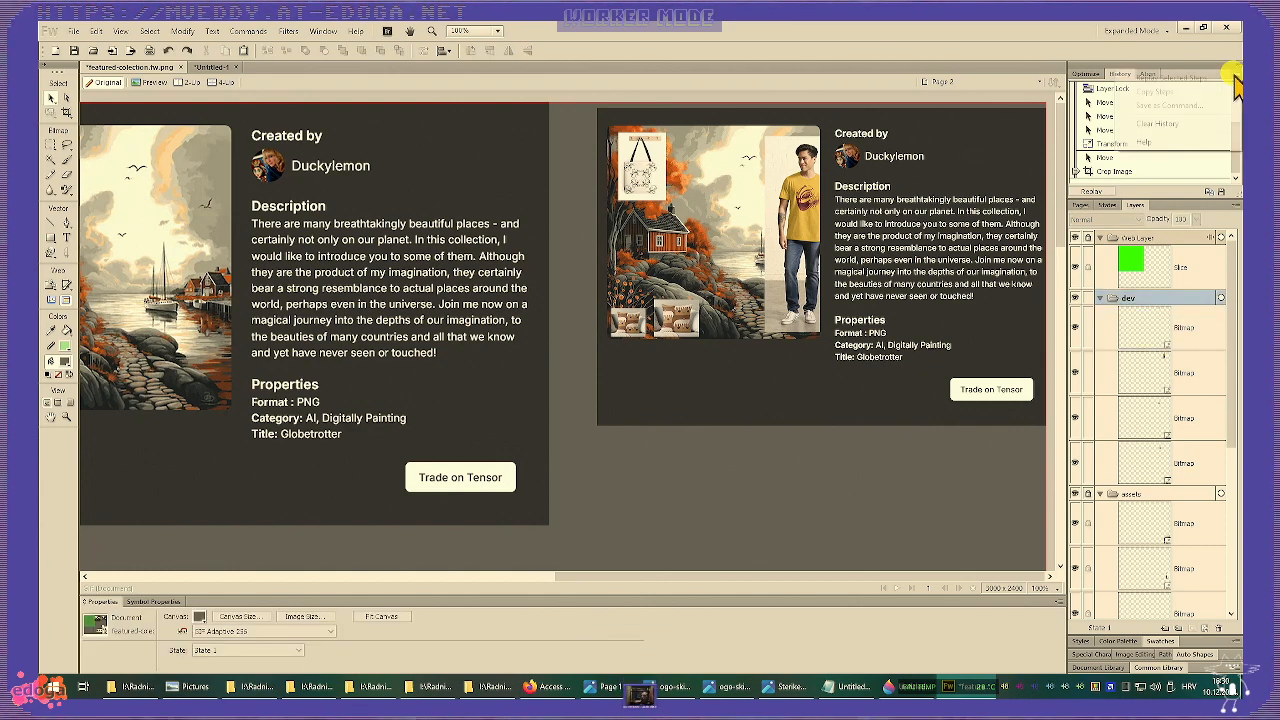
pyautogui.click(1196, 124)
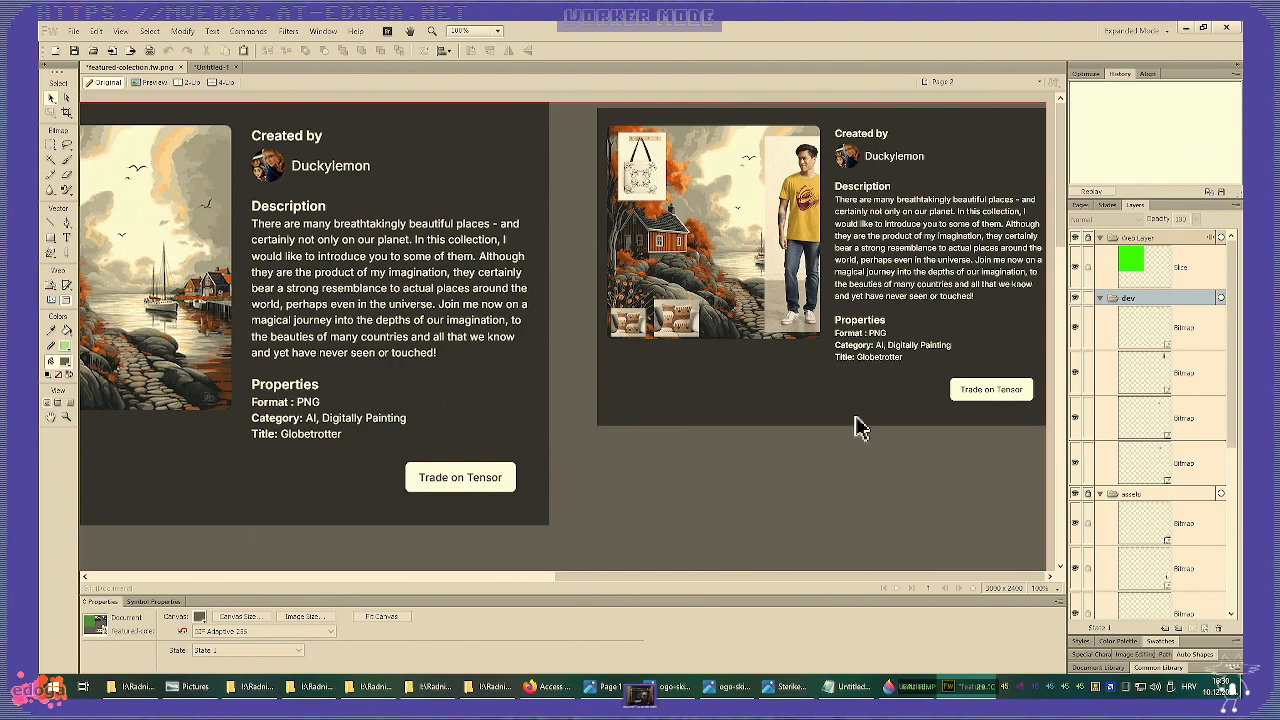
# - Lock and collapse the dev layer, and unlock the assets layer with the whole canvas in view
pyautogui.scroll(-5, 617, 530)
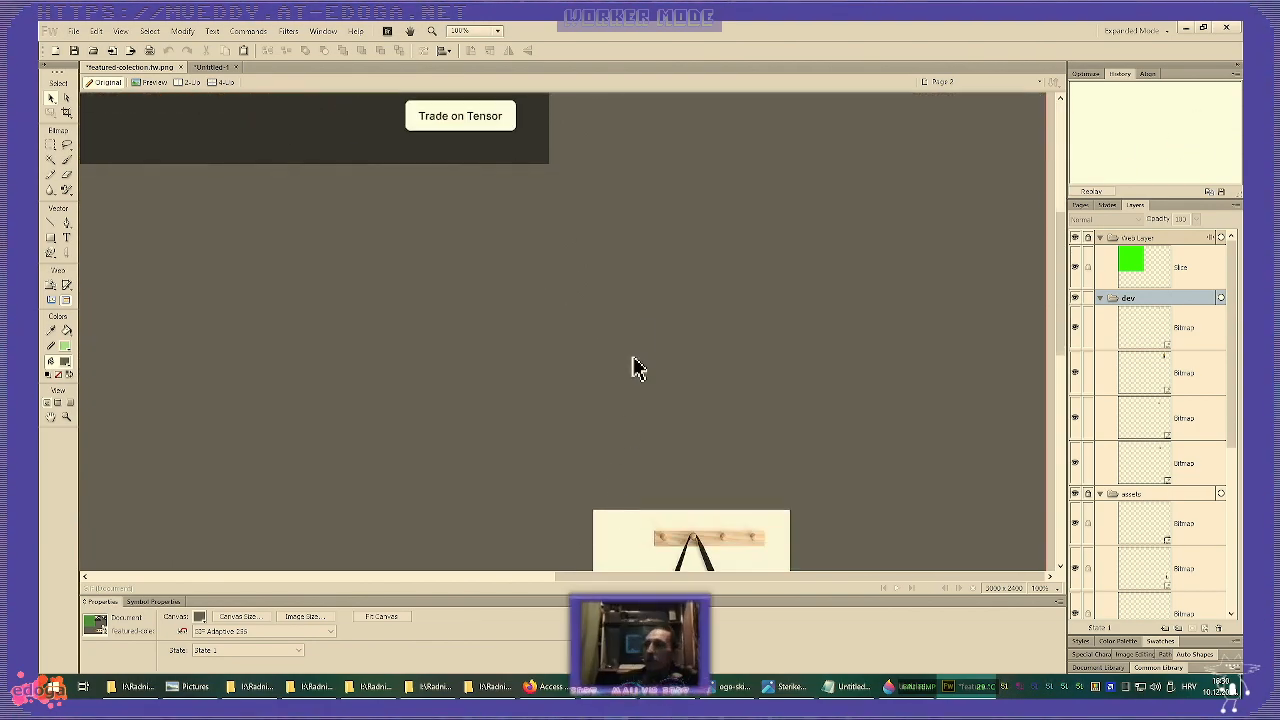
pyautogui.keyDown('ctrl'); pyautogui.scroll(-4, 640, 334); pyautogui.keyUp('ctrl')
pyautogui.click(596, 468)
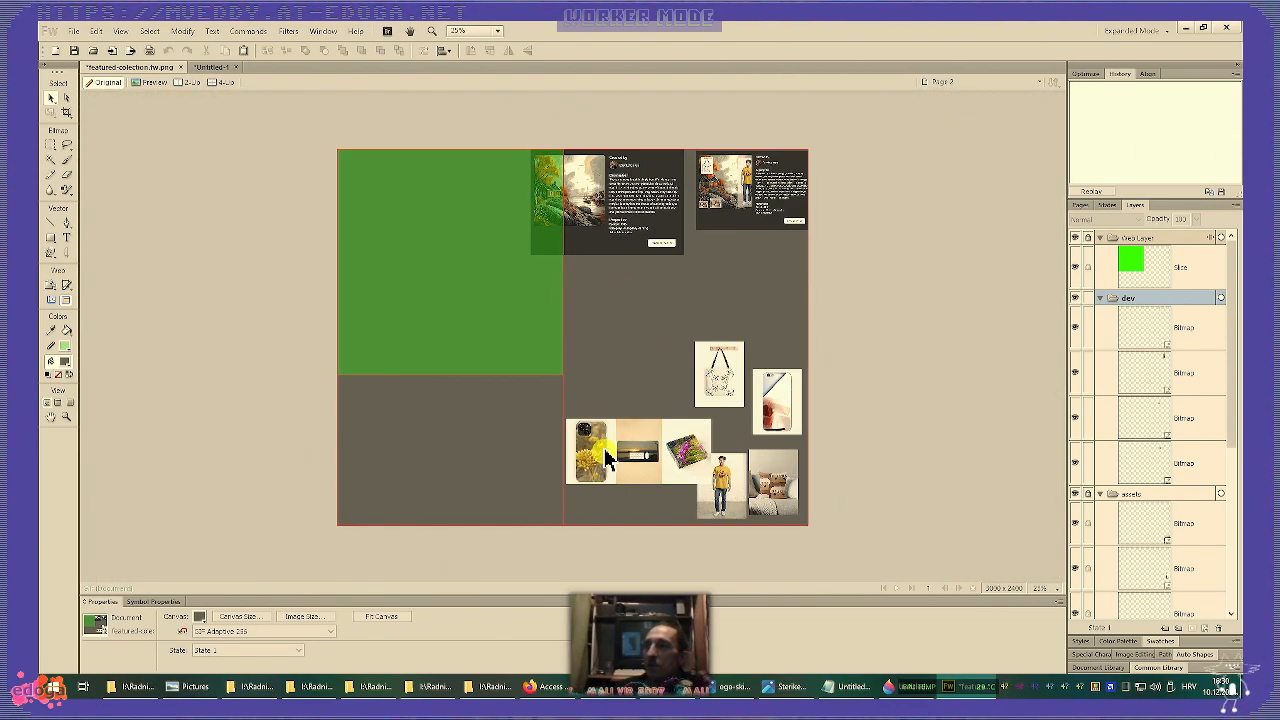
pyautogui.click(1089, 300)
pyautogui.click(1101, 298)
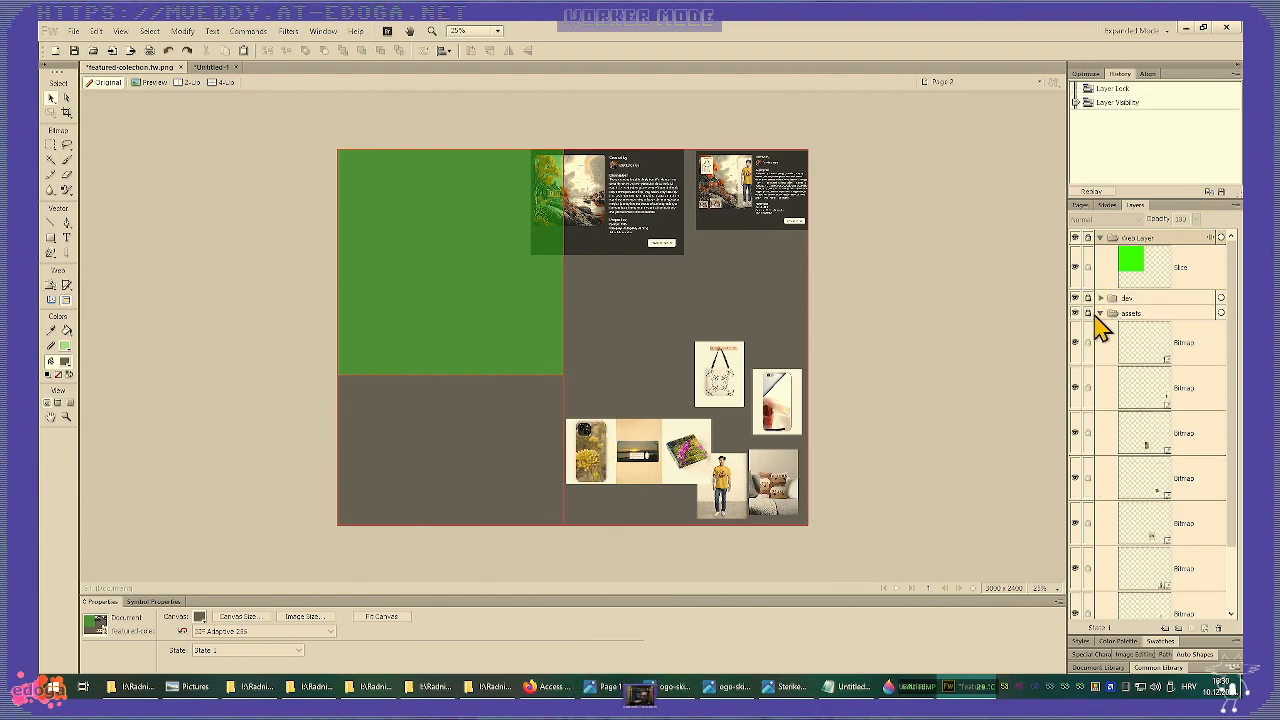
pyautogui.click(1088, 314)
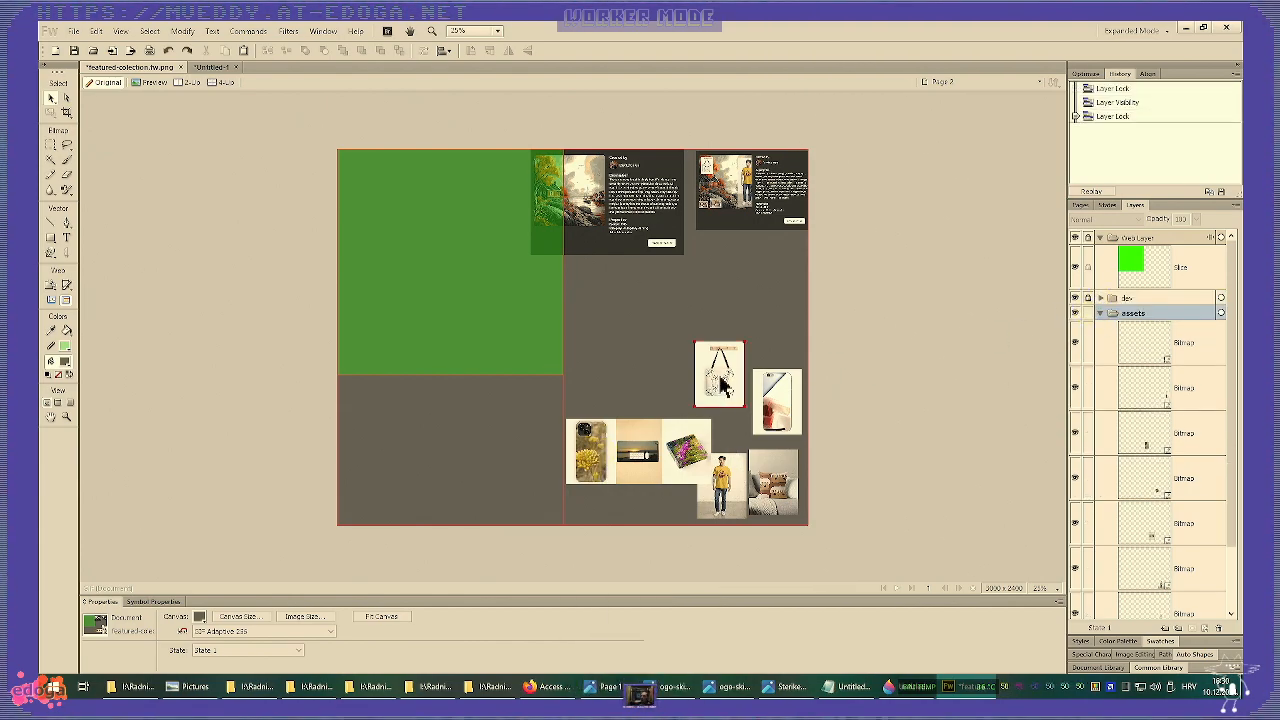
# - Line up the tote bag, T-shirt and pillow mockups in a row in the empty area below the green slice
pyautogui.moveTo(722, 385); pyautogui.dragTo(376, 493)
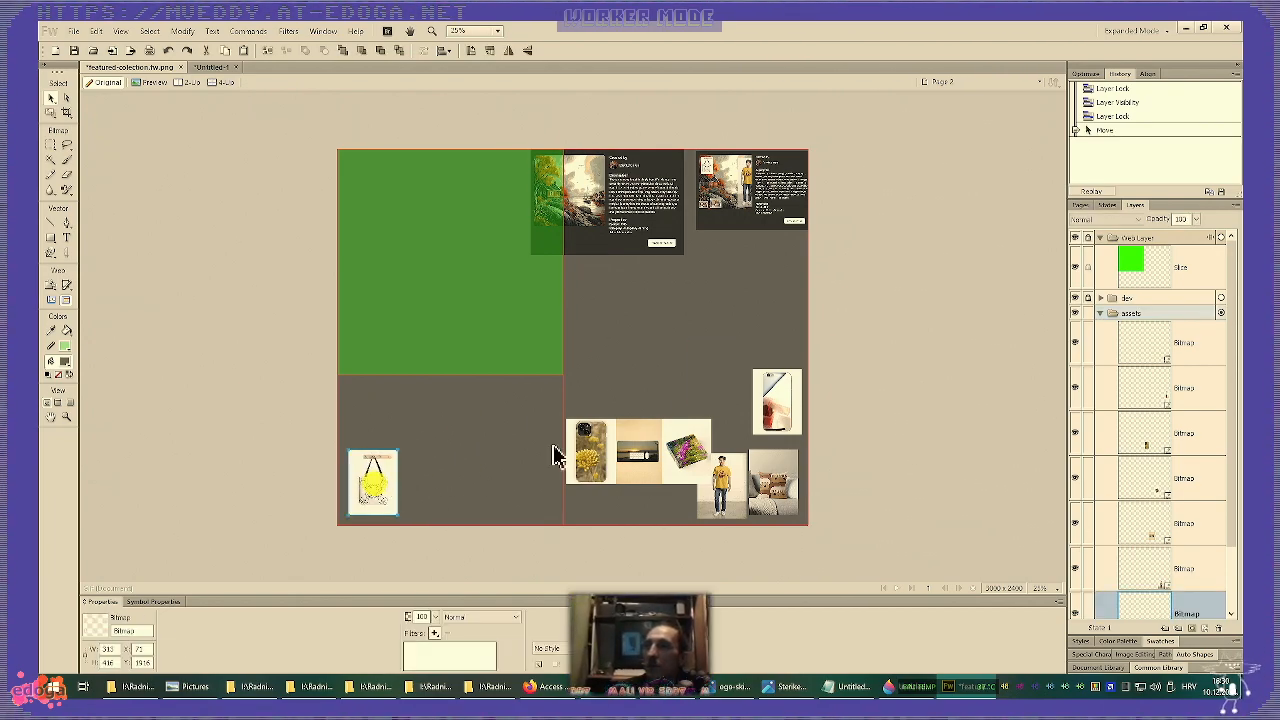
pyautogui.moveTo(723, 503); pyautogui.dragTo(429, 503)
pyautogui.moveTo(771, 471); pyautogui.dragTo(488, 484)
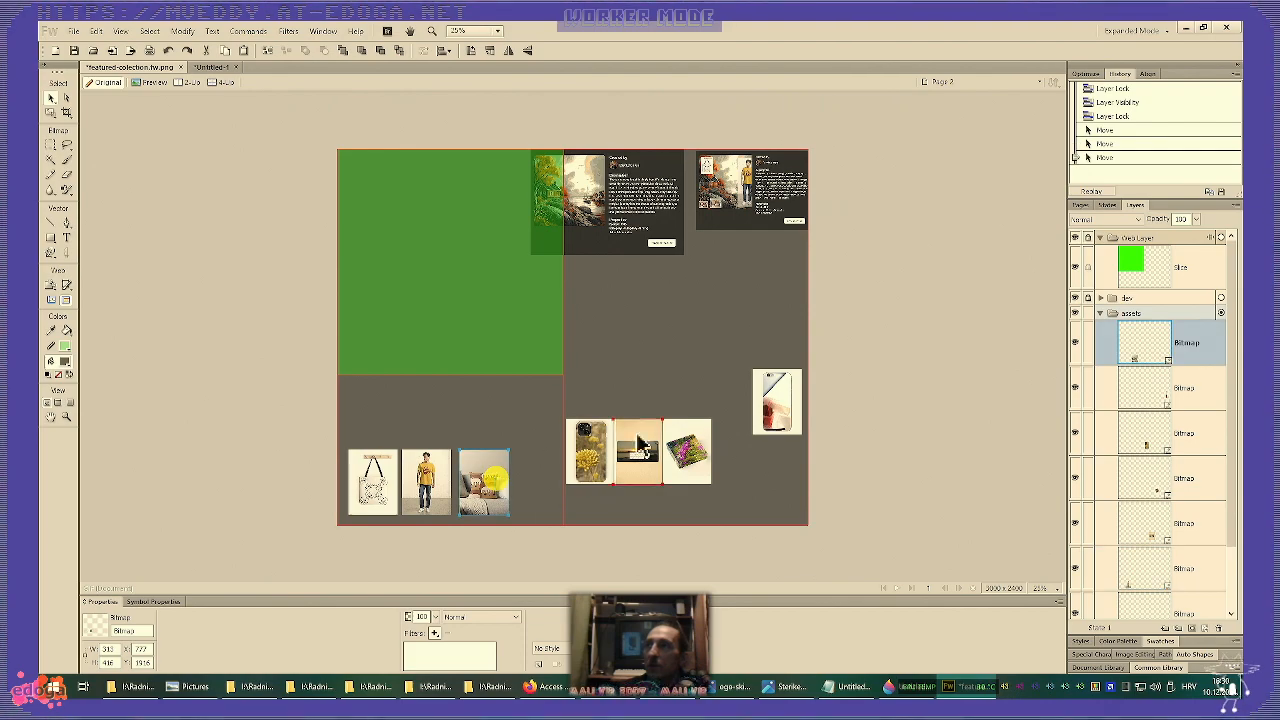
# - Duplicate the white phone case mockup, cut the copy, and lock and collapse the assets layer
pyautogui.moveTo(787, 401); pyautogui.dragTo(768, 356)
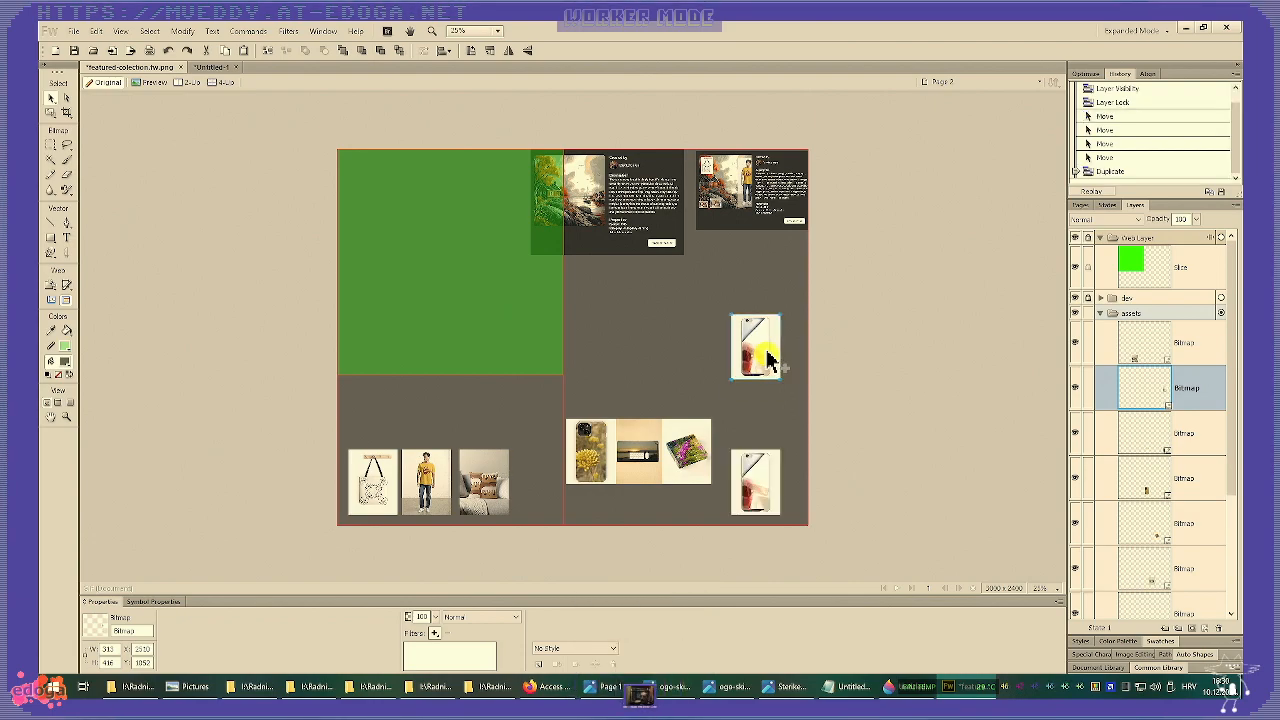
pyautogui.hotkey('ctrl', 'x')
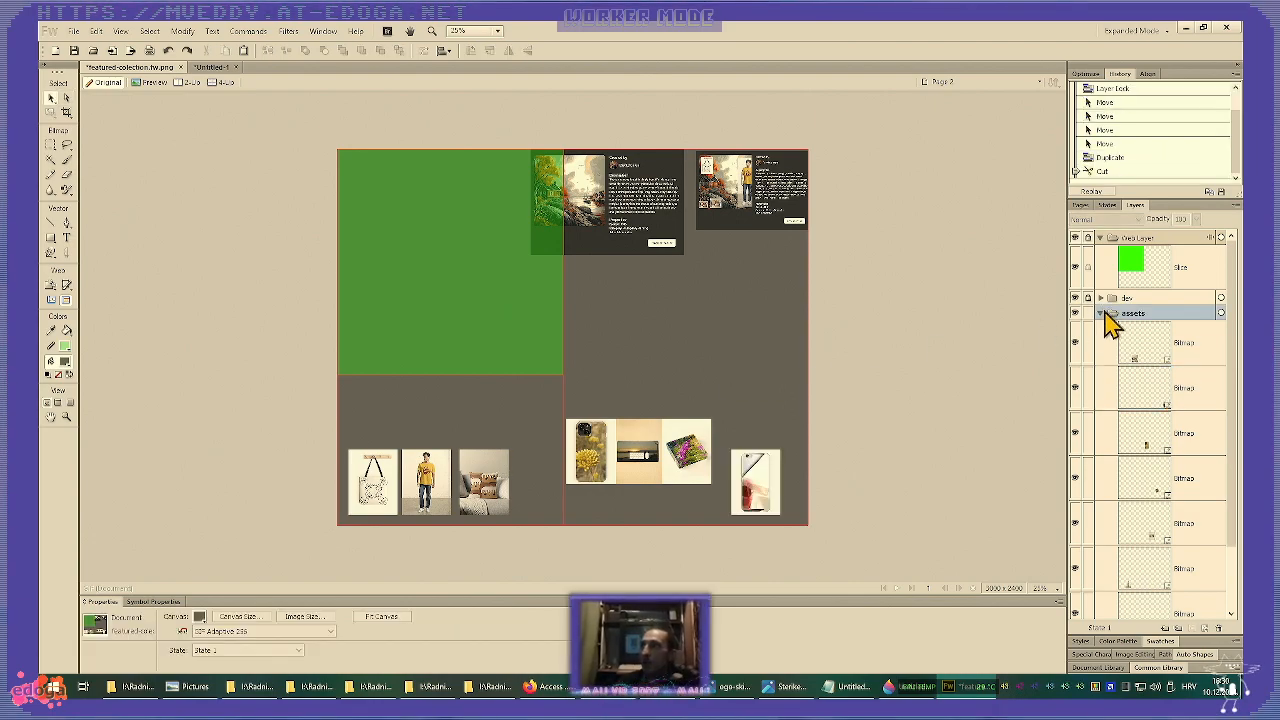
pyautogui.click(1100, 314)
pyautogui.click(1093, 328)
# - Expand and unlock the dev layer, paste the phone case copy onto it and place it over the smaller card's artwork
pyautogui.click(1100, 299)
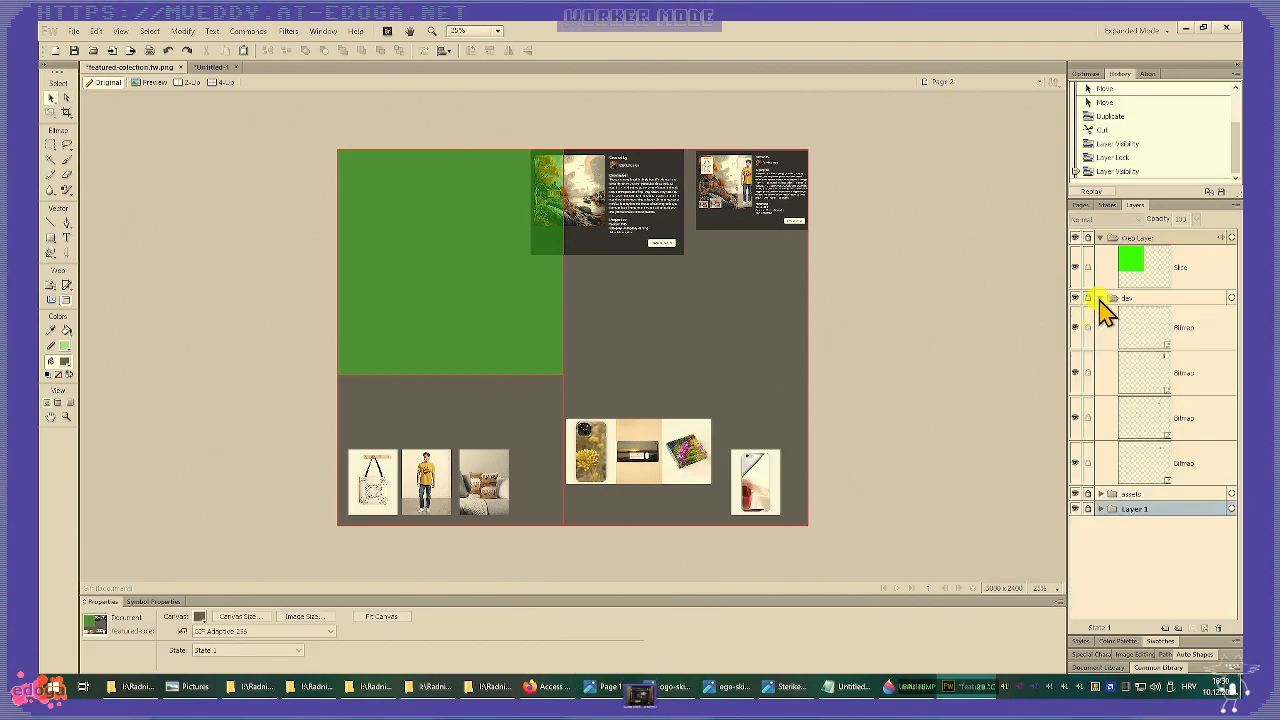
pyautogui.click(1087, 298)
pyautogui.click(1150, 298)
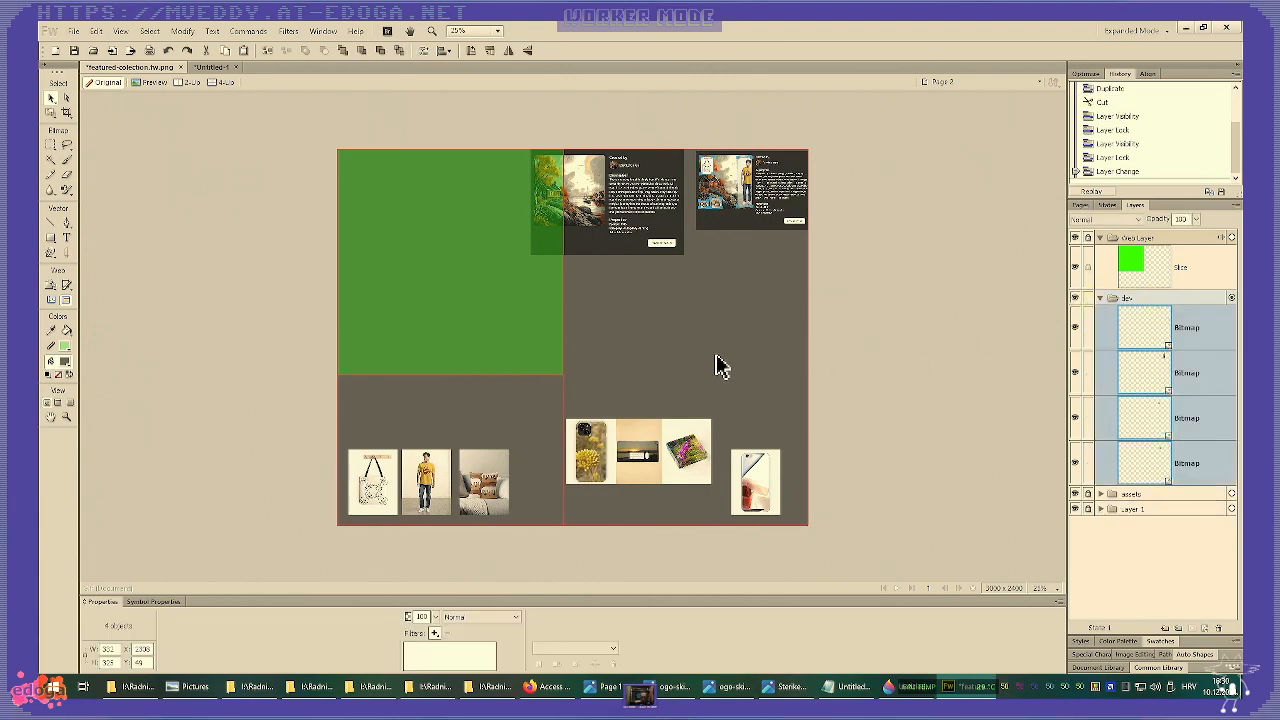
pyautogui.hotkey('ctrl', 'v')
pyautogui.moveTo(750, 345); pyautogui.dragTo(725, 210)
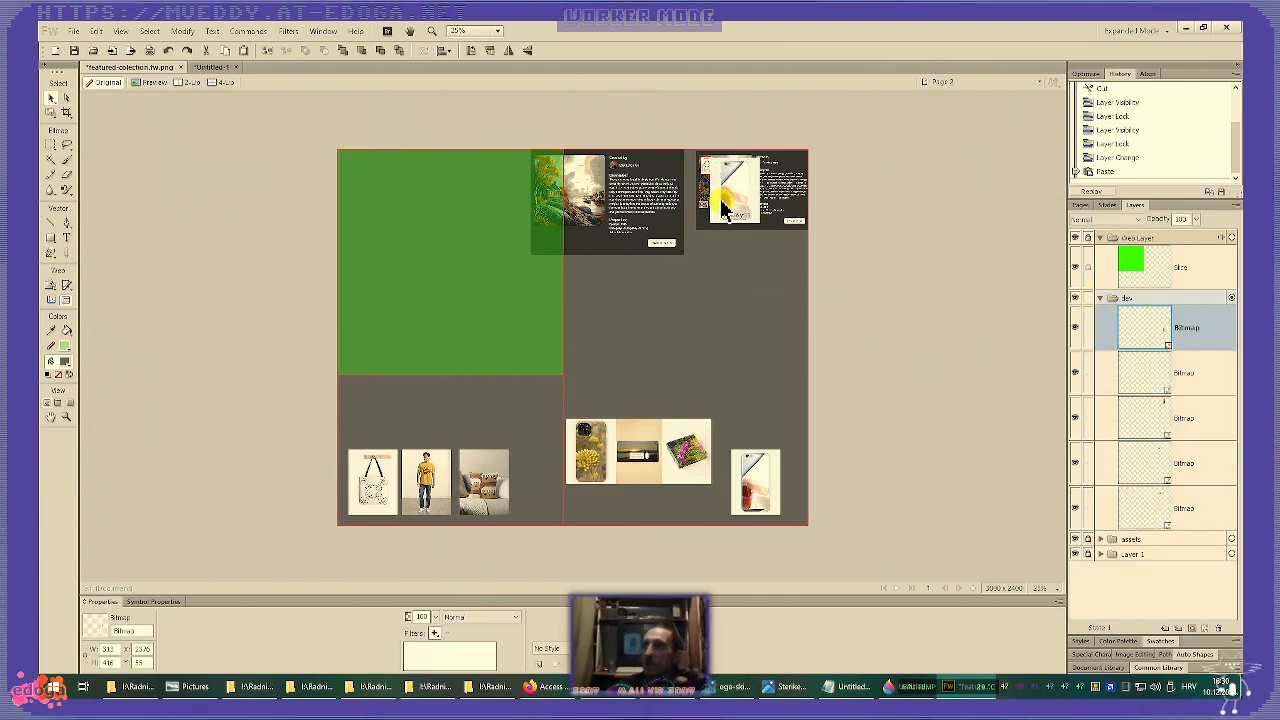
# - Crop the pasted phone case bitmap on both sides to about 270 × 416 px
pyautogui.scroll(5, 725, 210)
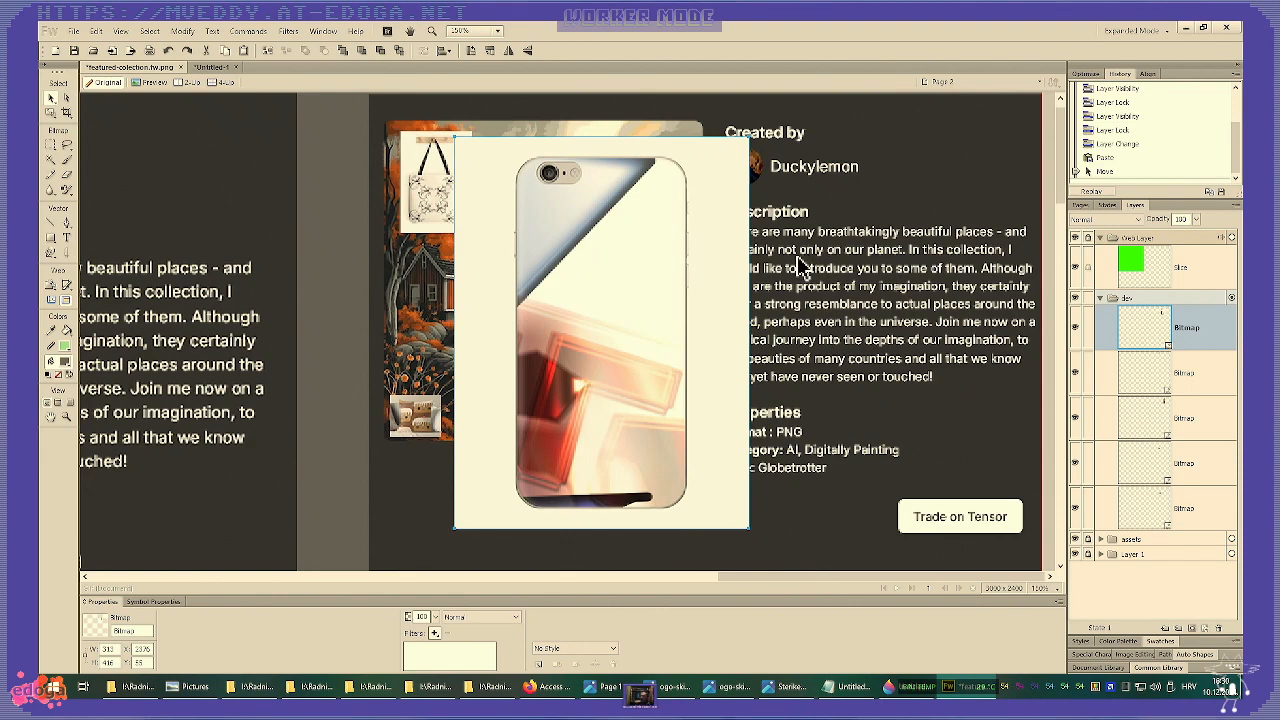
pyautogui.scroll(-1, 798, 265)
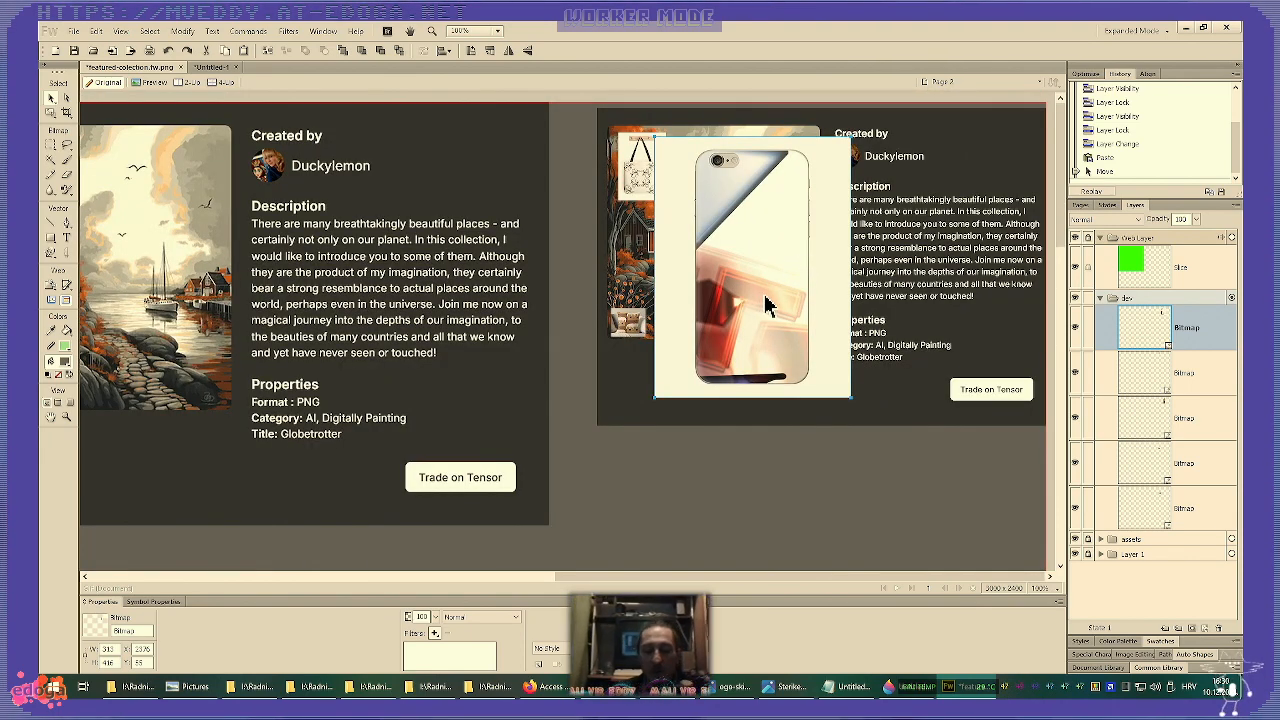
pyautogui.click(96, 31)
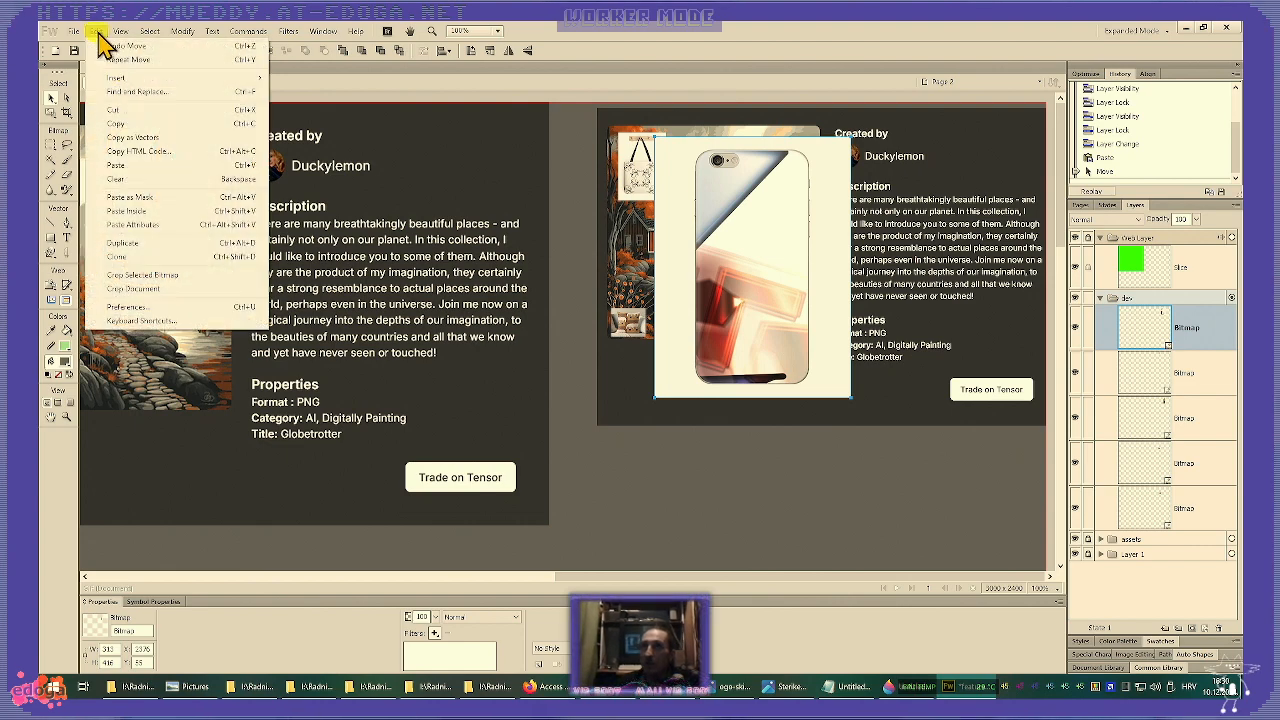
pyautogui.click(196, 274)
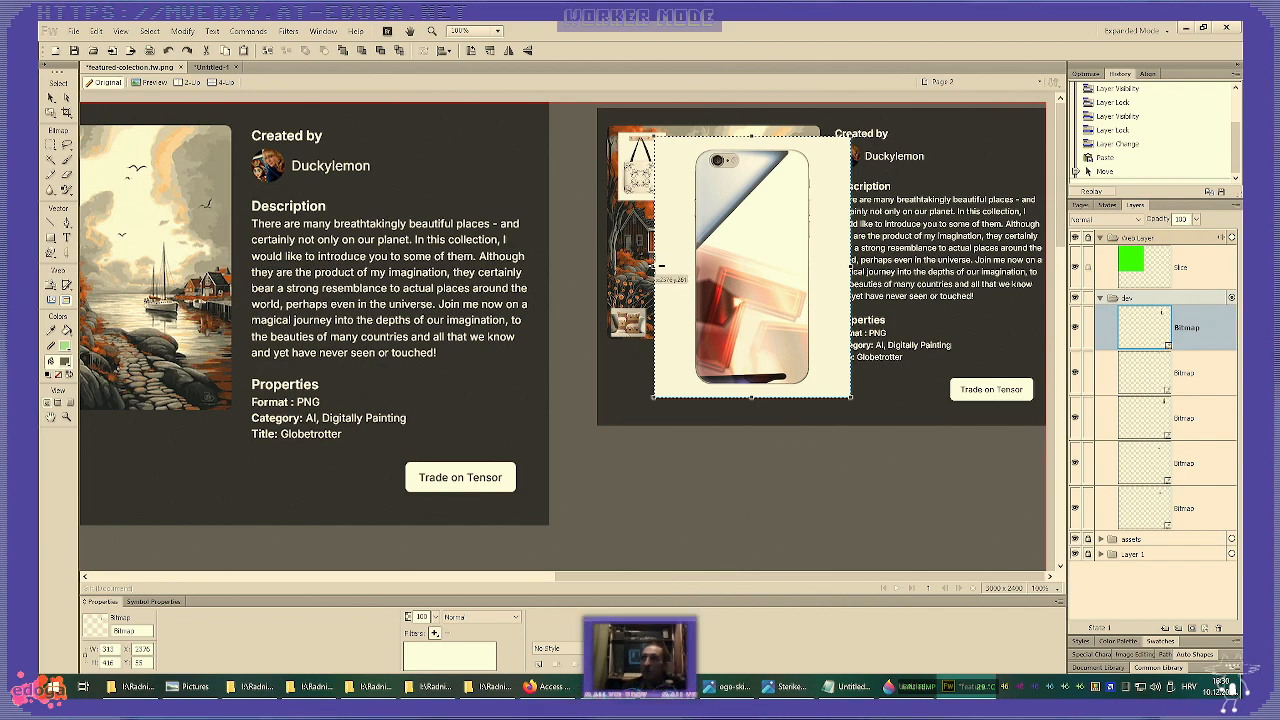
pyautogui.moveTo(652, 265); pyautogui.dragTo(666, 266)
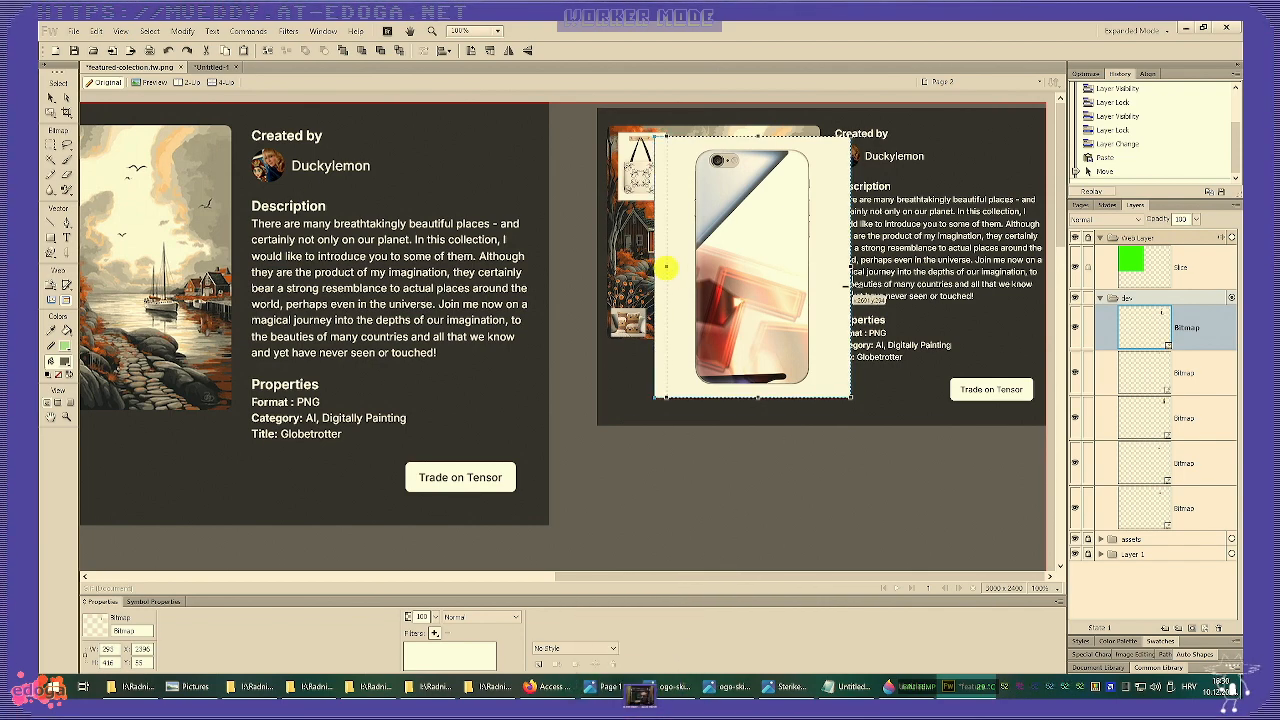
pyautogui.moveTo(846, 261); pyautogui.dragTo(835, 268)
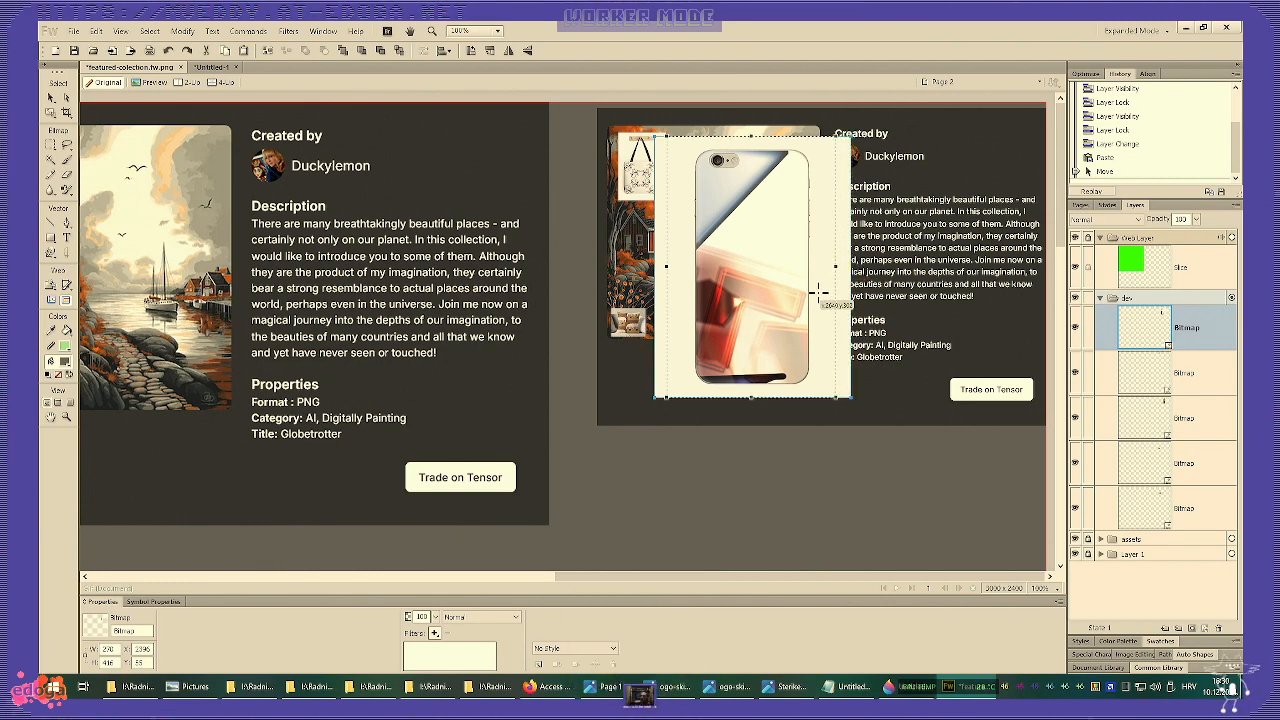
pyautogui.doubleClick(818, 291)
# - Place the cropped phone case directly below the tote bag thumbnail and scale it down to about 76 × 117 px
pyautogui.moveTo(808, 320); pyautogui.dragTo(754, 388)
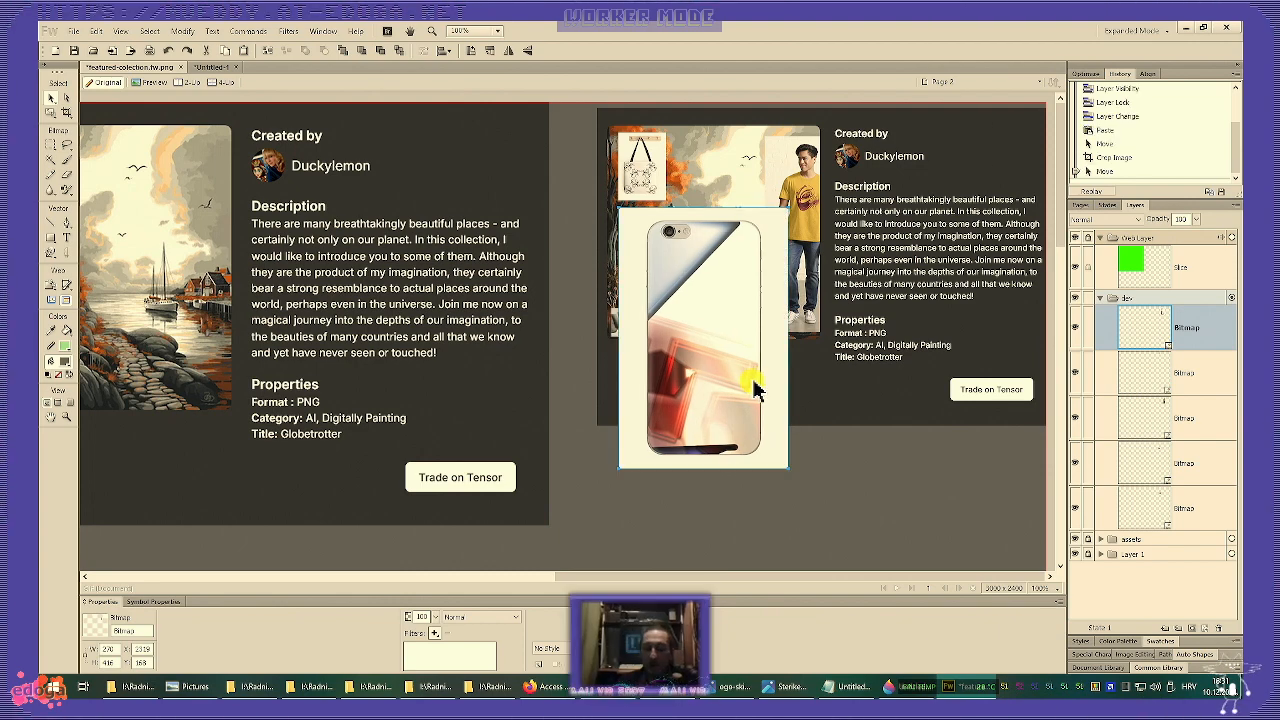
pyautogui.moveTo(789, 473); pyautogui.dragTo(663, 315)
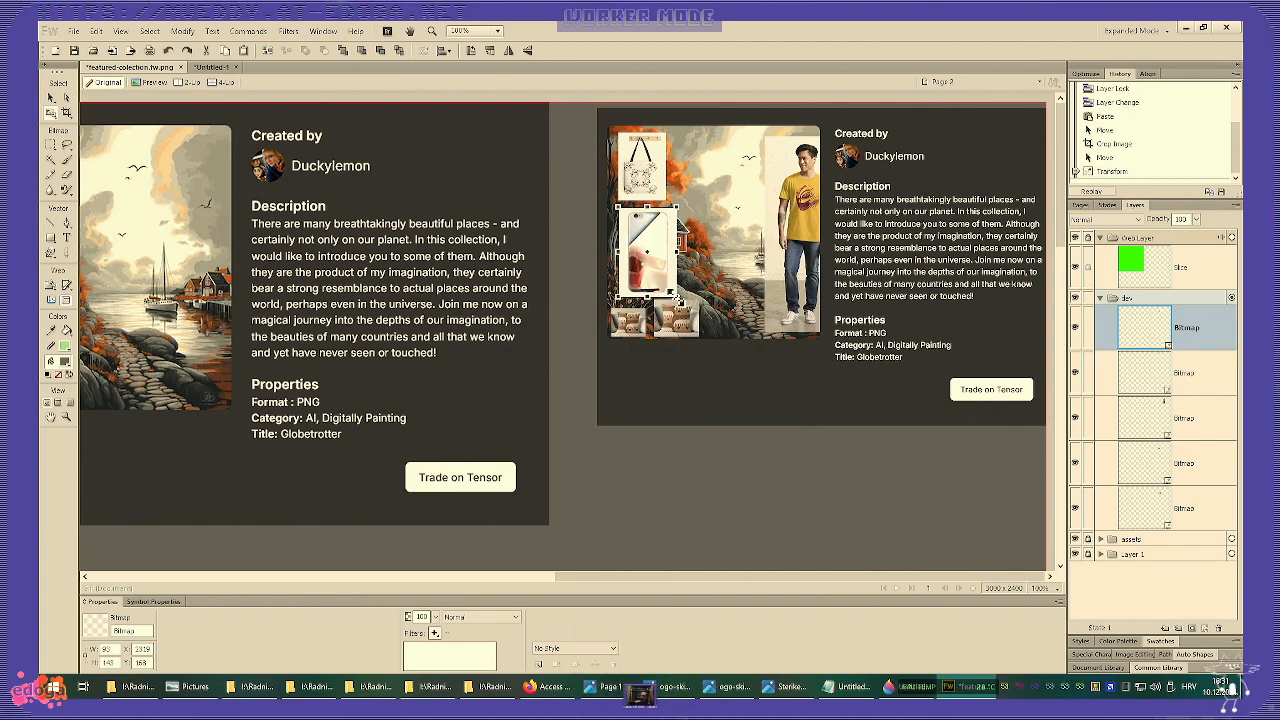
pyautogui.moveTo(677, 298); pyautogui.dragTo(667, 283)
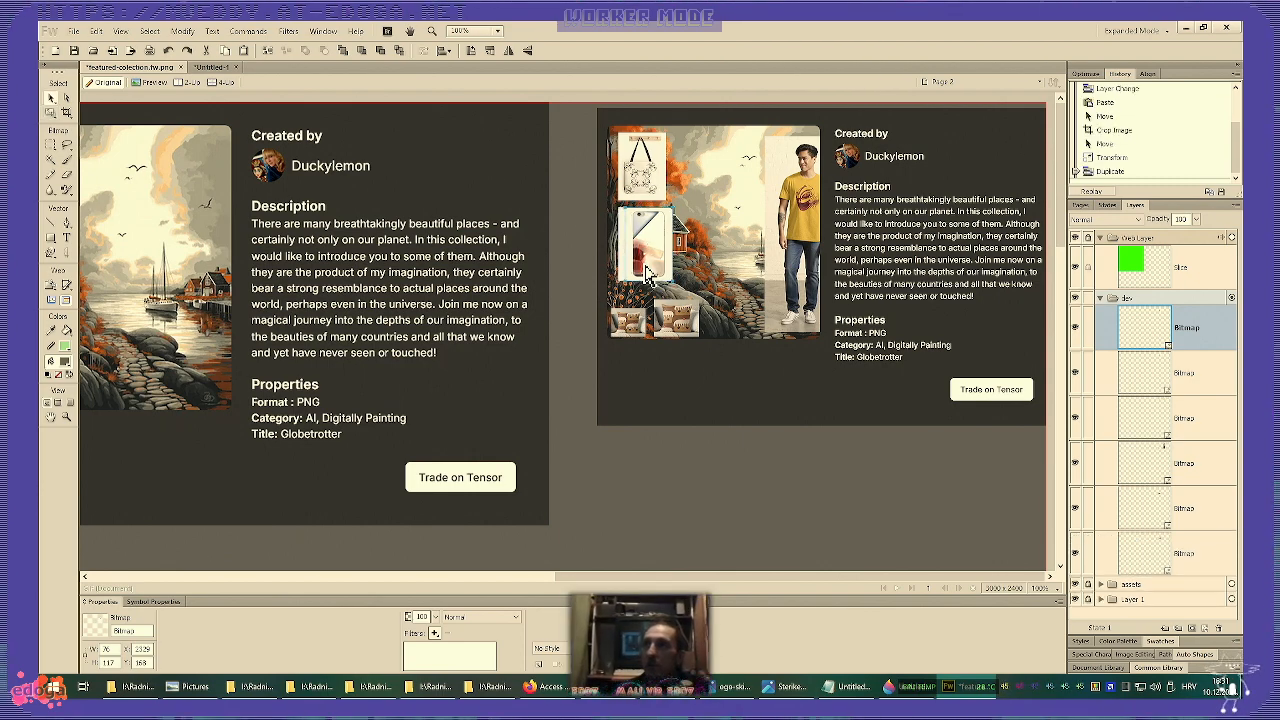
# - Duplicate the phone case thumbnail, scale the copy to about 57 × 88 px, and line both up beside the pillows along the artwork's bottom edge
pyautogui.moveTo(647, 262); pyautogui.dragTo(738, 308)
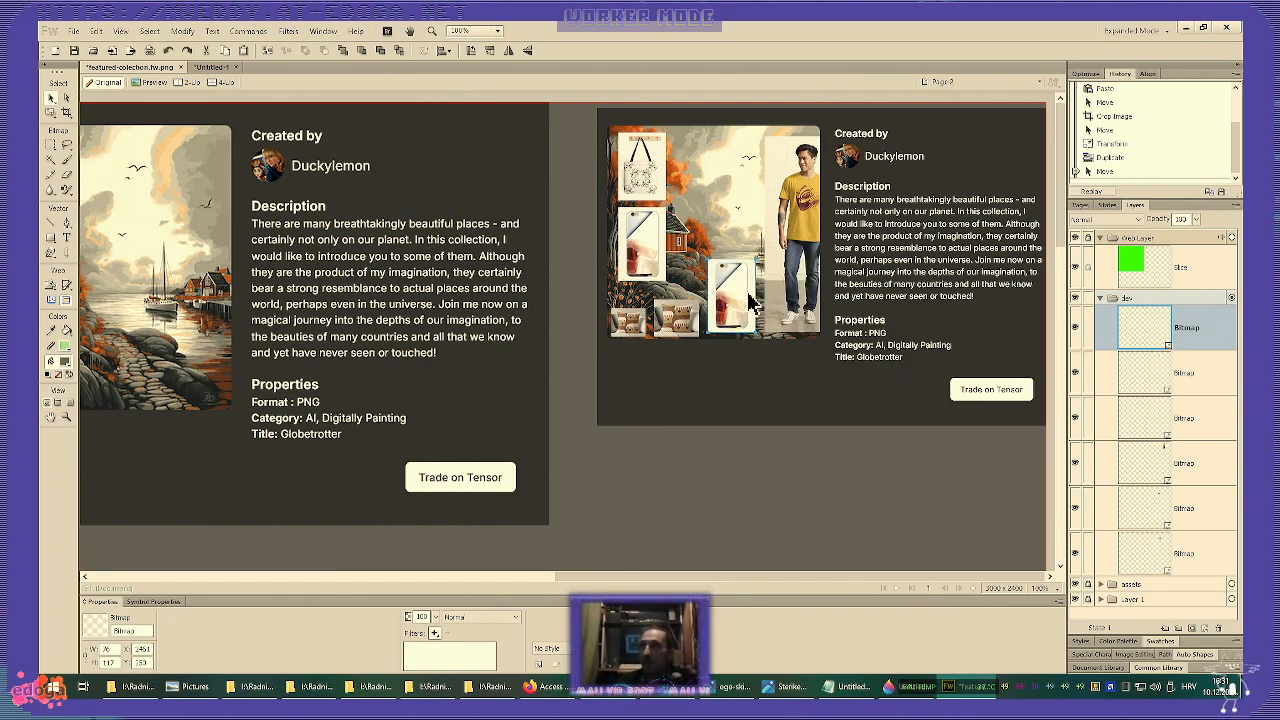
pyautogui.moveTo(757, 258); pyautogui.dragTo(743, 278)
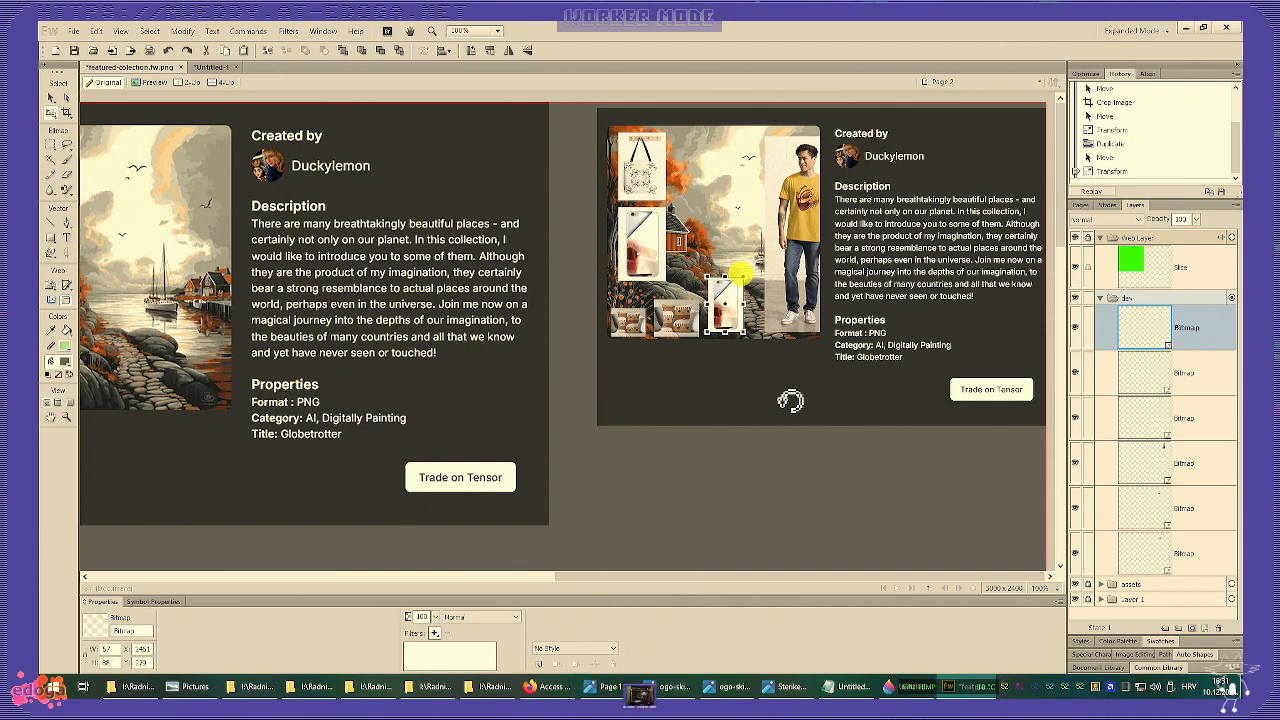
pyautogui.click(776, 496)
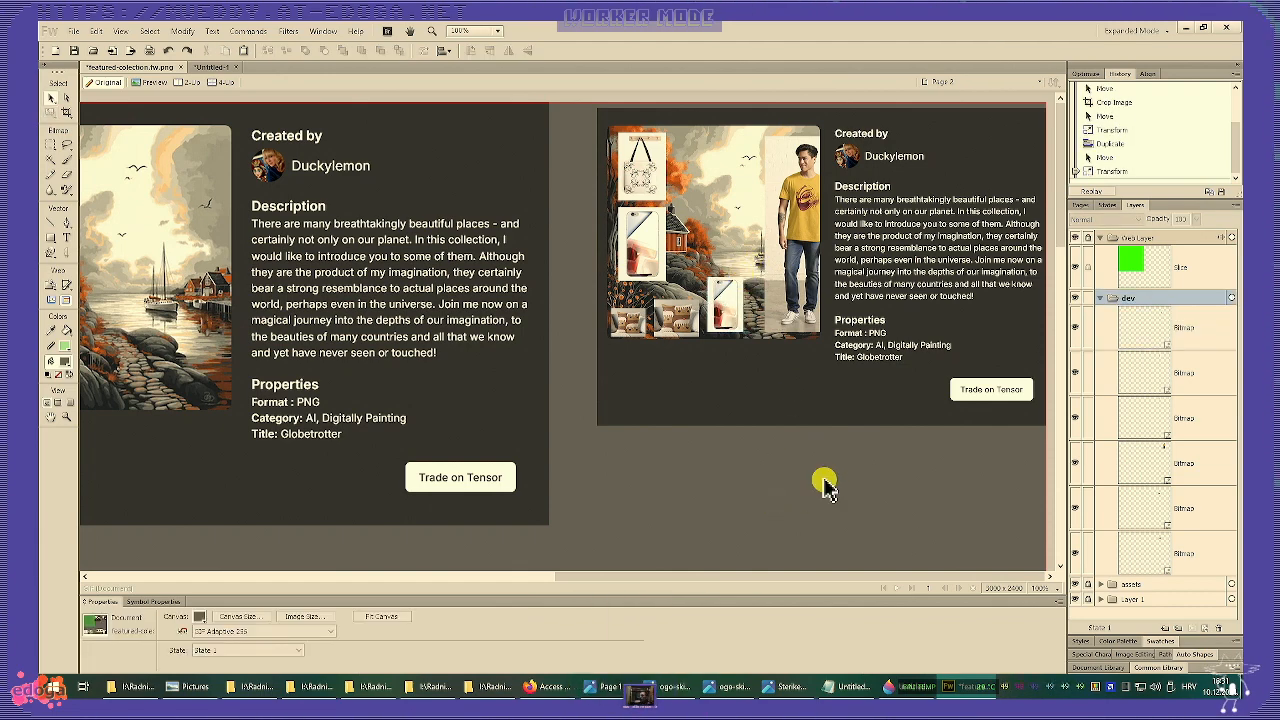
pyautogui.moveTo(731, 313)
pyautogui.mouseDown()
pyautogui.moveTo(728, 324)
pyautogui.moveTo(726, 313)
pyautogui.mouseUp()
pyautogui.moveTo(642, 252); pyautogui.dragTo(775, 306)
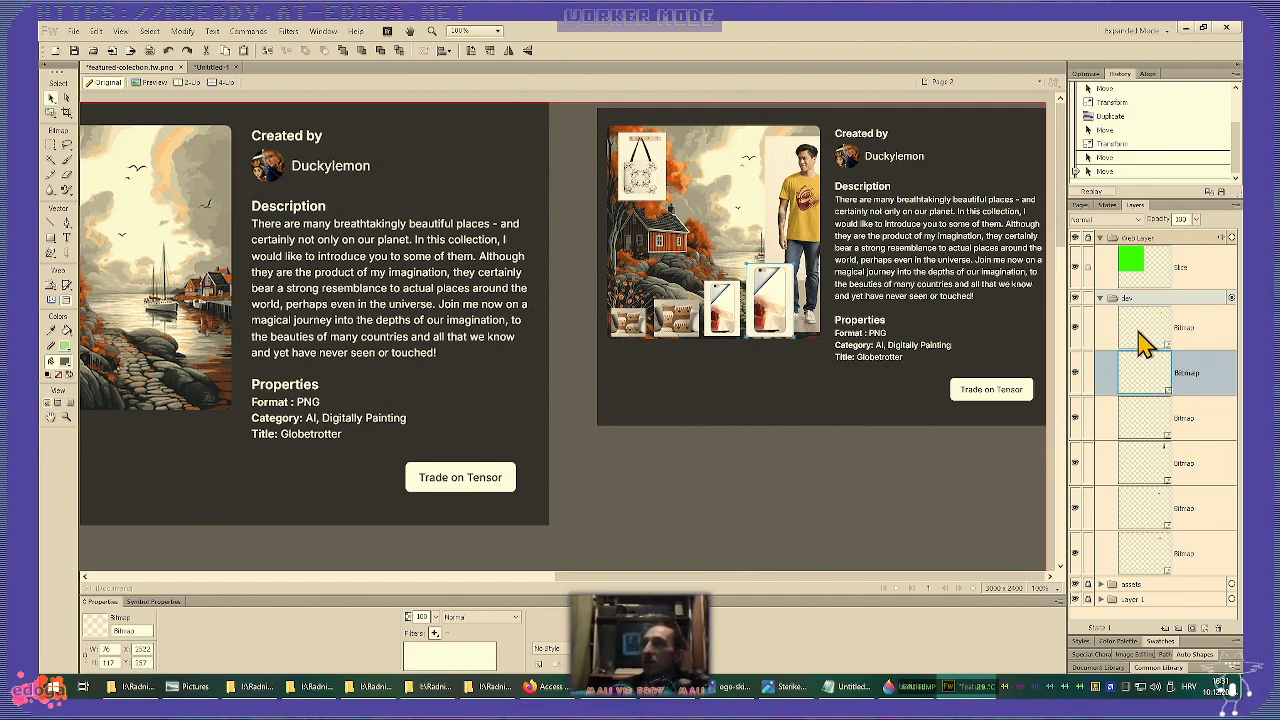
# - Lock and collapse the dev layer, and unlock and expand the assets layer
pyautogui.click(1089, 298)
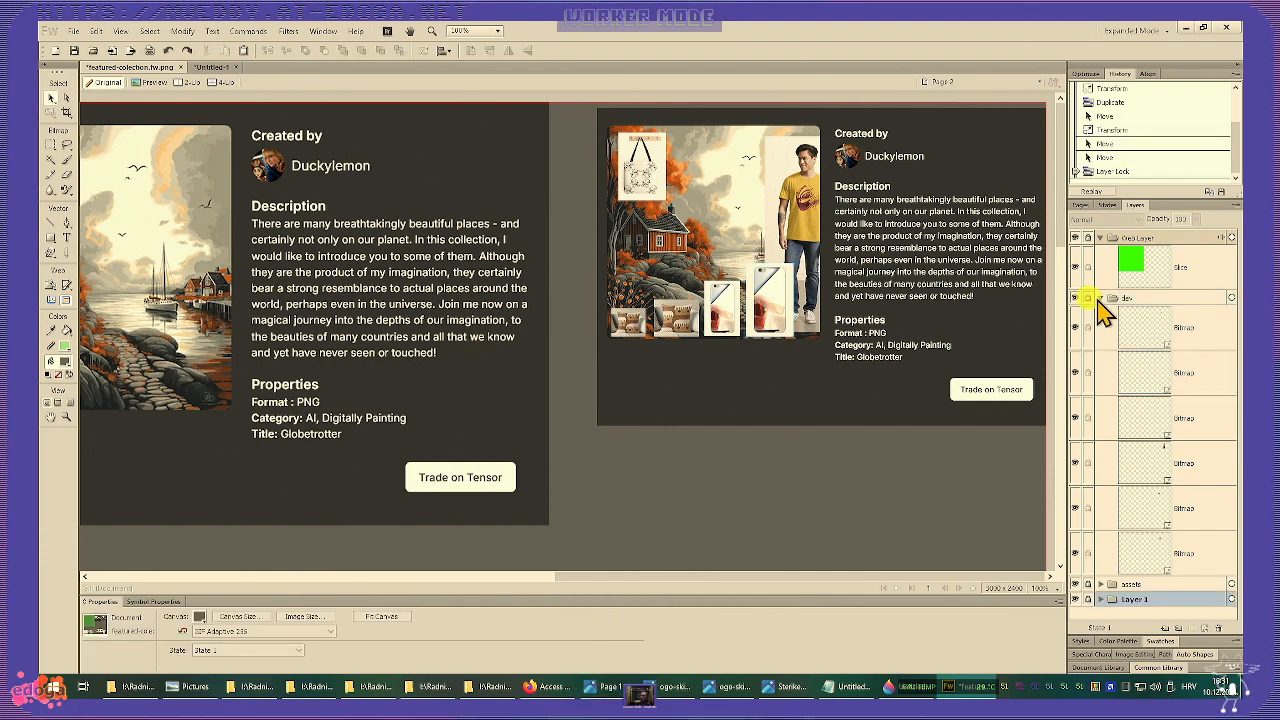
pyautogui.click(1100, 298)
pyautogui.click(1089, 313)
pyautogui.click(1100, 313)
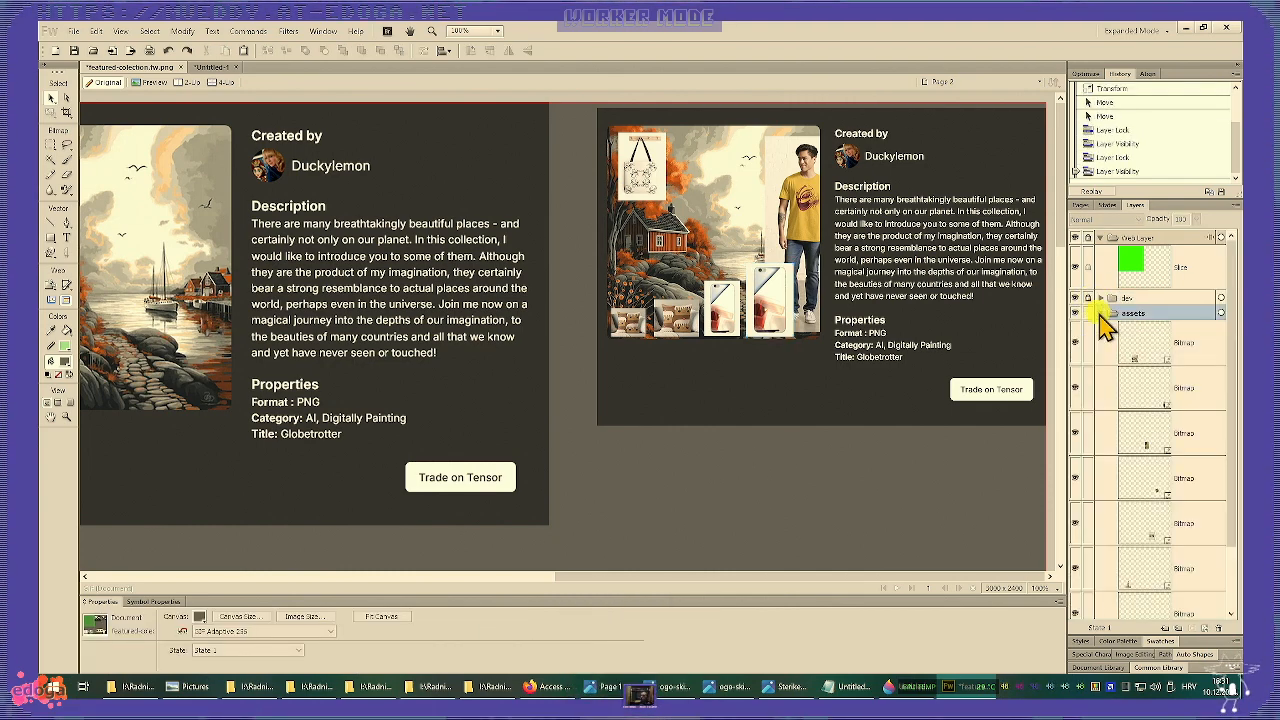
# - Move the white phone case mockup next to the pillow mockup and space out the desk mat, flower box and yellow-flower phone case in a row
pyautogui.scroll(-3, 632, 483)
pyautogui.scroll(-10, 632, 483)
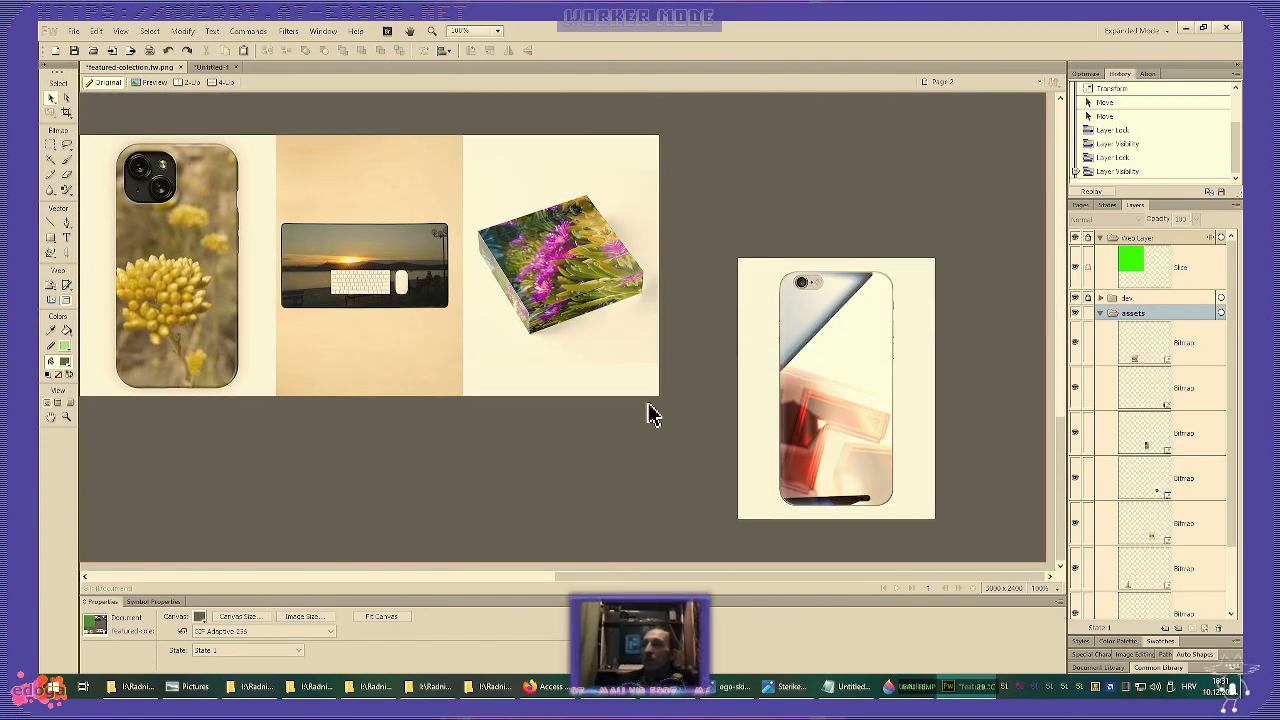
pyautogui.hotkey('ctrl', '-')
pyautogui.moveTo(914, 500); pyautogui.dragTo(480, 500)
pyautogui.moveTo(603, 449); pyautogui.dragTo(965, 465)
pyautogui.moveTo(800, 449); pyautogui.dragTo(856, 462)
pyautogui.moveTo(722, 445); pyautogui.dragTo(732, 523)
pyautogui.moveTo(835, 434); pyautogui.dragTo(815, 488)
pyautogui.moveTo(979, 445); pyautogui.dragTo(944, 500)
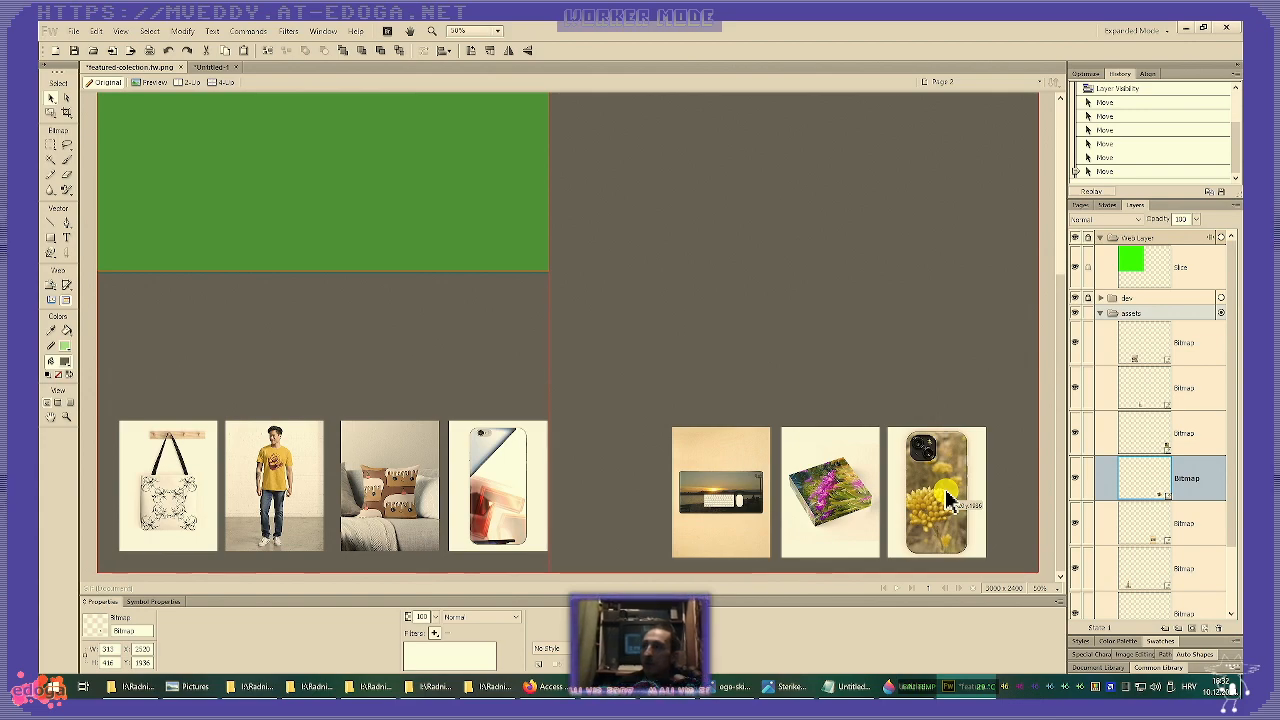
# - Duplicate the sunset desk mat mockup, cut the copy, and lock and collapse the assets layer
pyautogui.click(706, 515)
pyautogui.keyDown('alt'); pyautogui.moveTo(706, 515); pyautogui.dragTo(770, 340); pyautogui.keyUp('alt')
pyautogui.hotkey('ctrl', 'x')
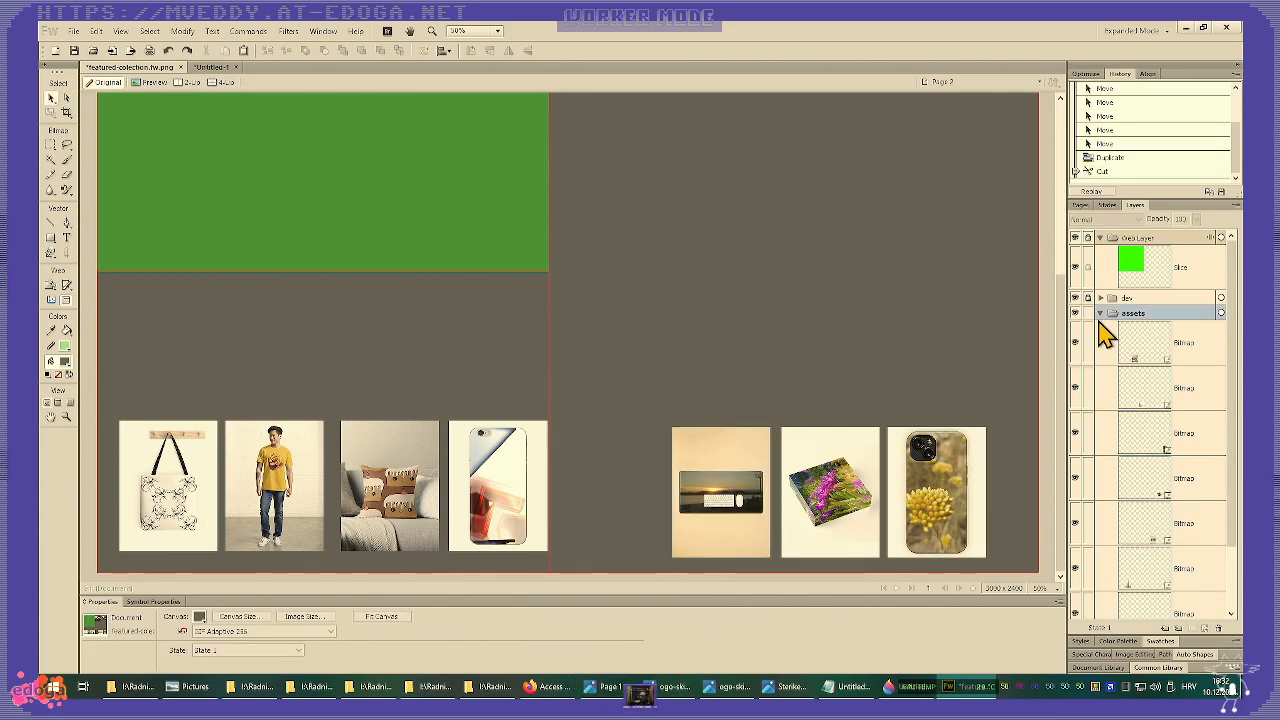
pyautogui.click(1088, 314)
pyautogui.click(1100, 313)
# - Expand and unlock the dev layer and paste the desk mat copy onto it
pyautogui.click(1100, 298)
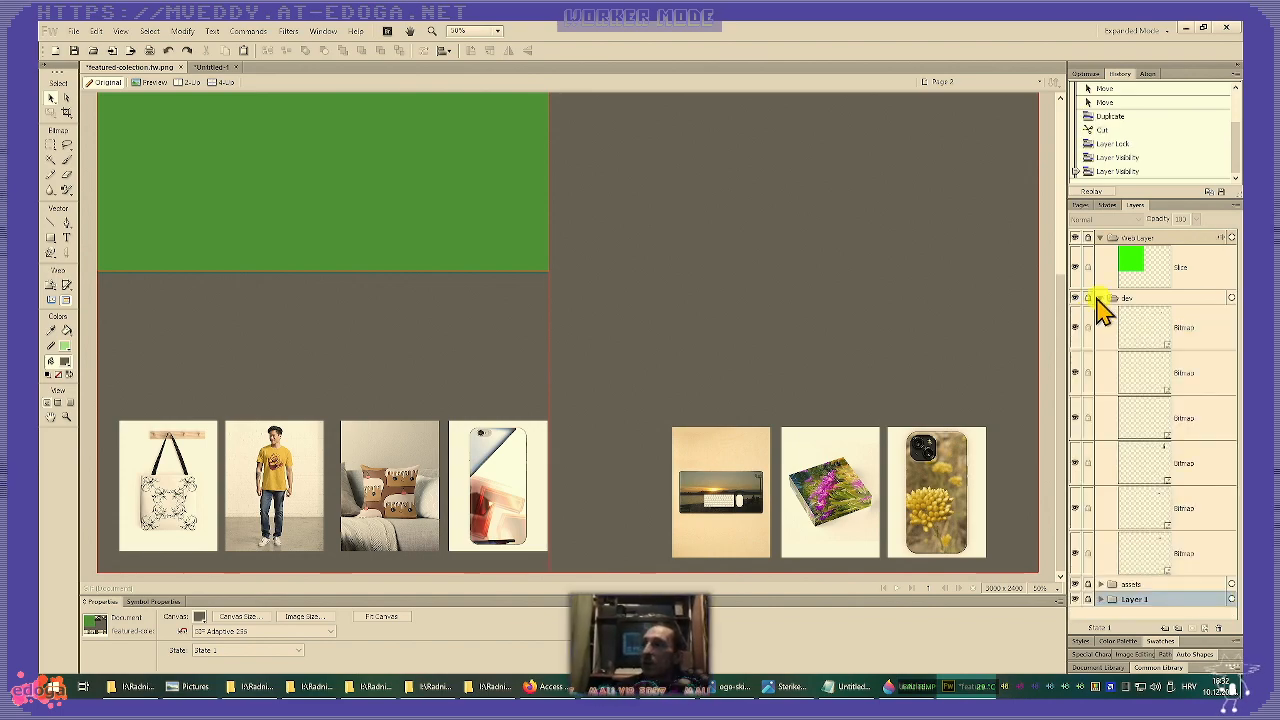
pyautogui.click(1088, 297)
pyautogui.click(1127, 297)
pyautogui.hotkey('ctrl', 'v')
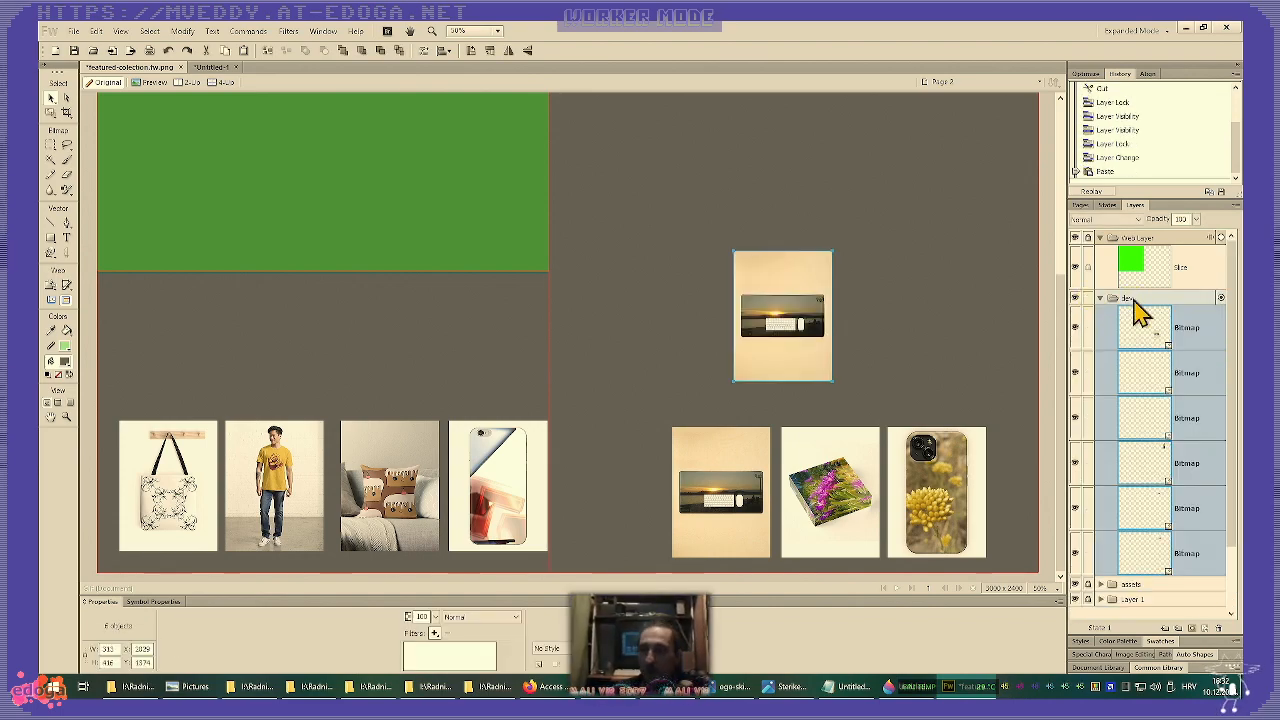
# - Move the pasted desk mat mockup up to just below the smaller card's artwork
pyautogui.scroll(4, 817, 358)
pyautogui.moveTo(797, 490); pyautogui.dragTo(912, 268)
pyautogui.scroll(2, 913, 269)
pyautogui.scroll(2, 918, 280)
pyautogui.moveTo(909, 423); pyautogui.dragTo(880, 341)
pyautogui.scroll(2, 882, 330)
pyautogui.scroll(1, 886, 338)
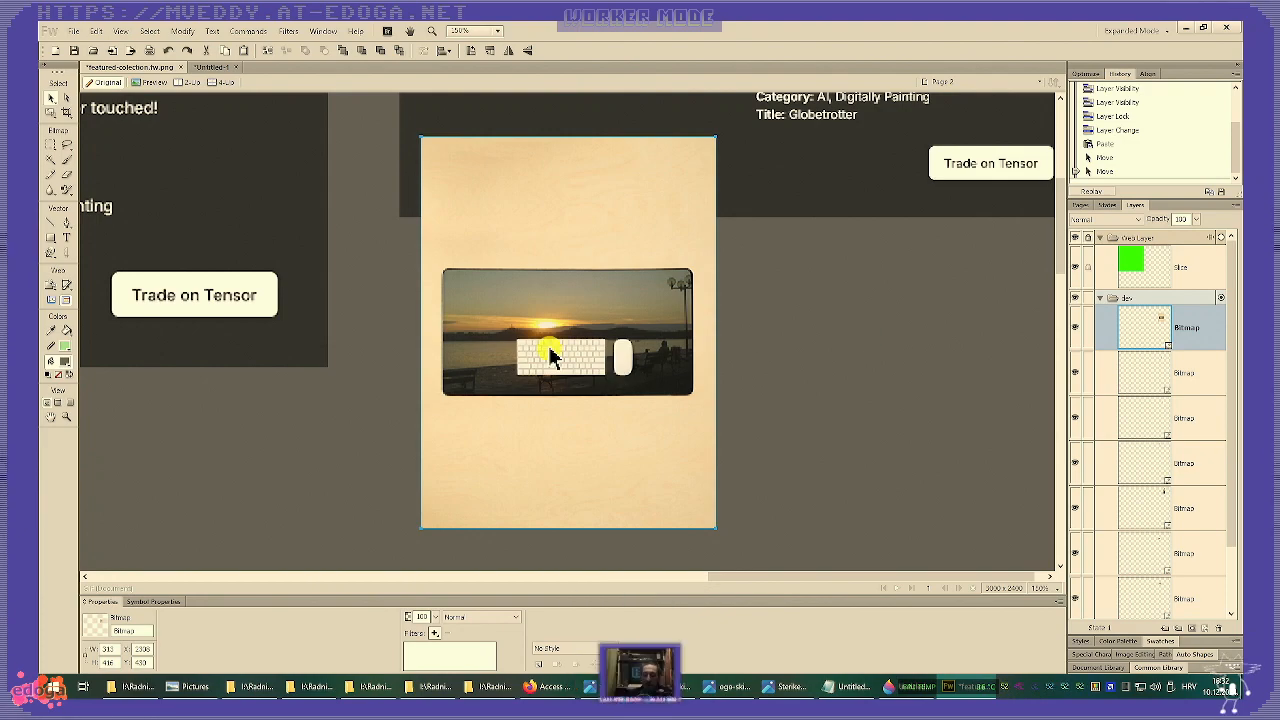
# - Duplicate the desk mat mockup alongside the original and scale the copy to about 208 × 276 px
pyautogui.moveTo(549, 350); pyautogui.dragTo(873, 359)
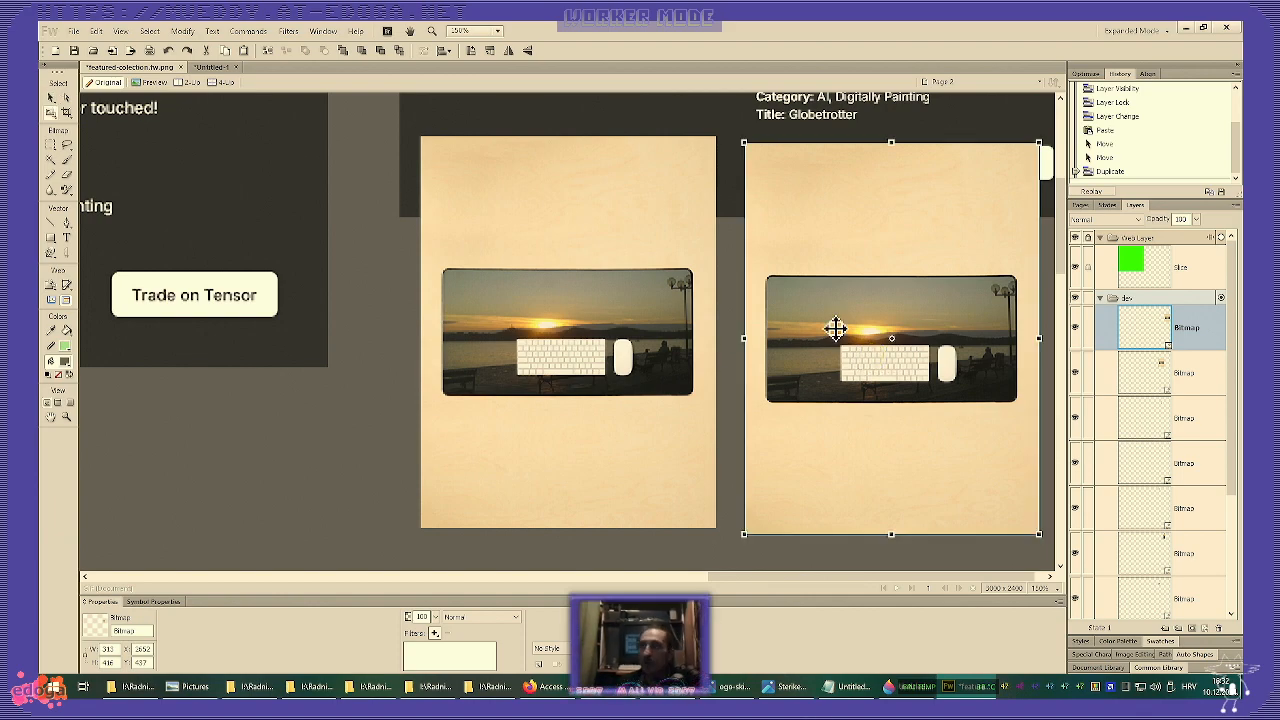
pyautogui.moveTo(745, 139); pyautogui.dragTo(838, 282)
pyautogui.scroll(3, 960, 433)
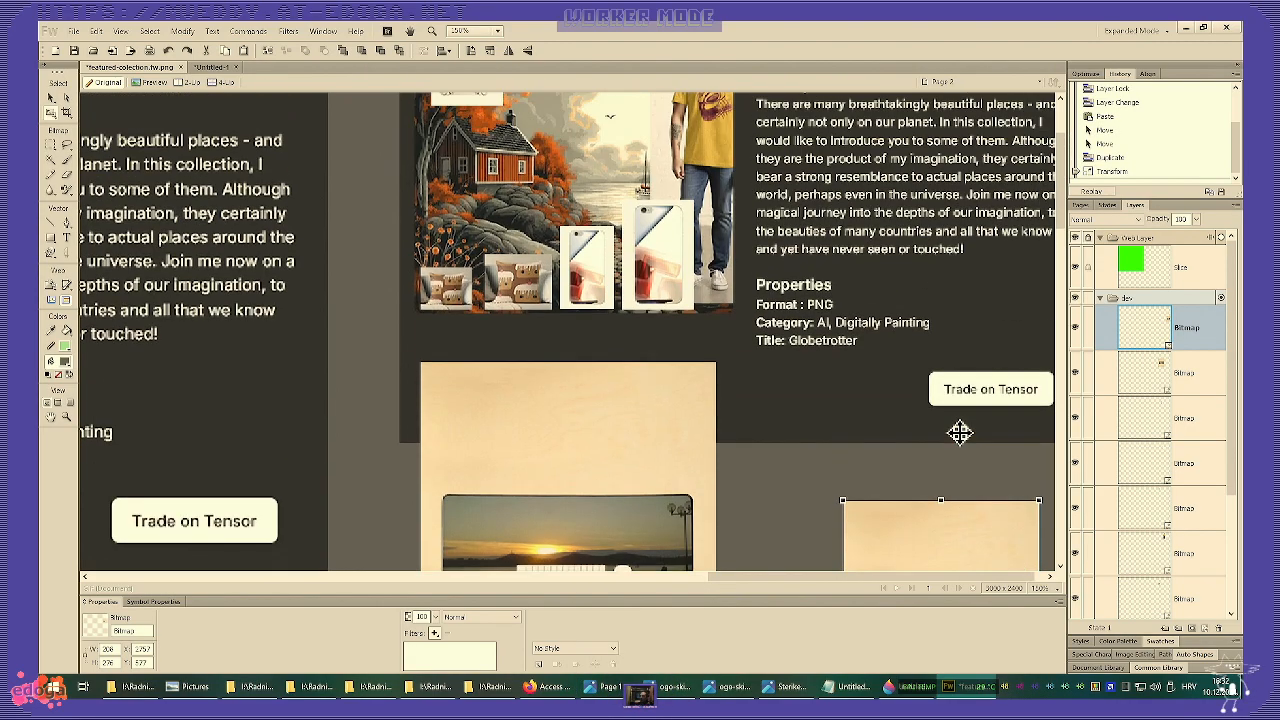
# - Place the scaled desk mat over the smaller card's artwork and send it behind the other thumbnails
pyautogui.hotkey('ctrl', '-')
pyautogui.scroll(2, 956, 375)
pyautogui.moveTo(978, 468); pyautogui.dragTo(786, 260)
pyautogui.scroll(2, 786, 324)
pyautogui.moveTo(800, 380); pyautogui.dragTo(750, 265)
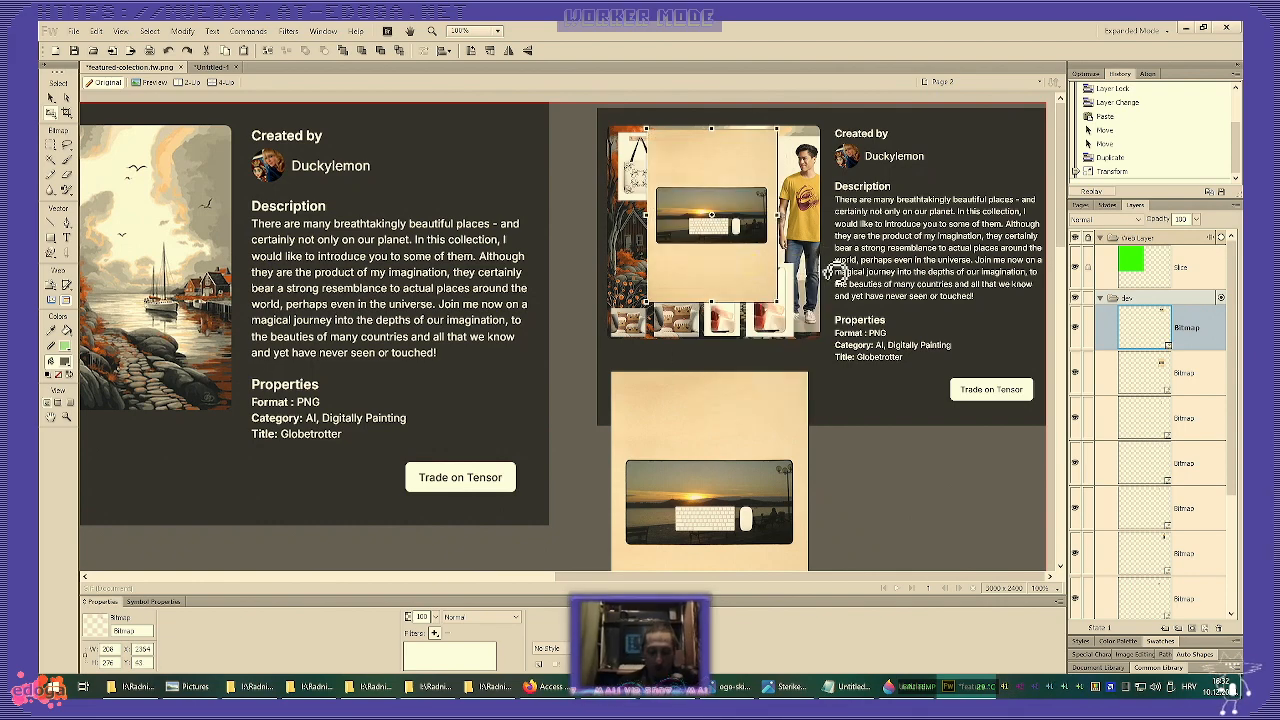
pyautogui.hotkey('ctrl', 'shift', 'Down')
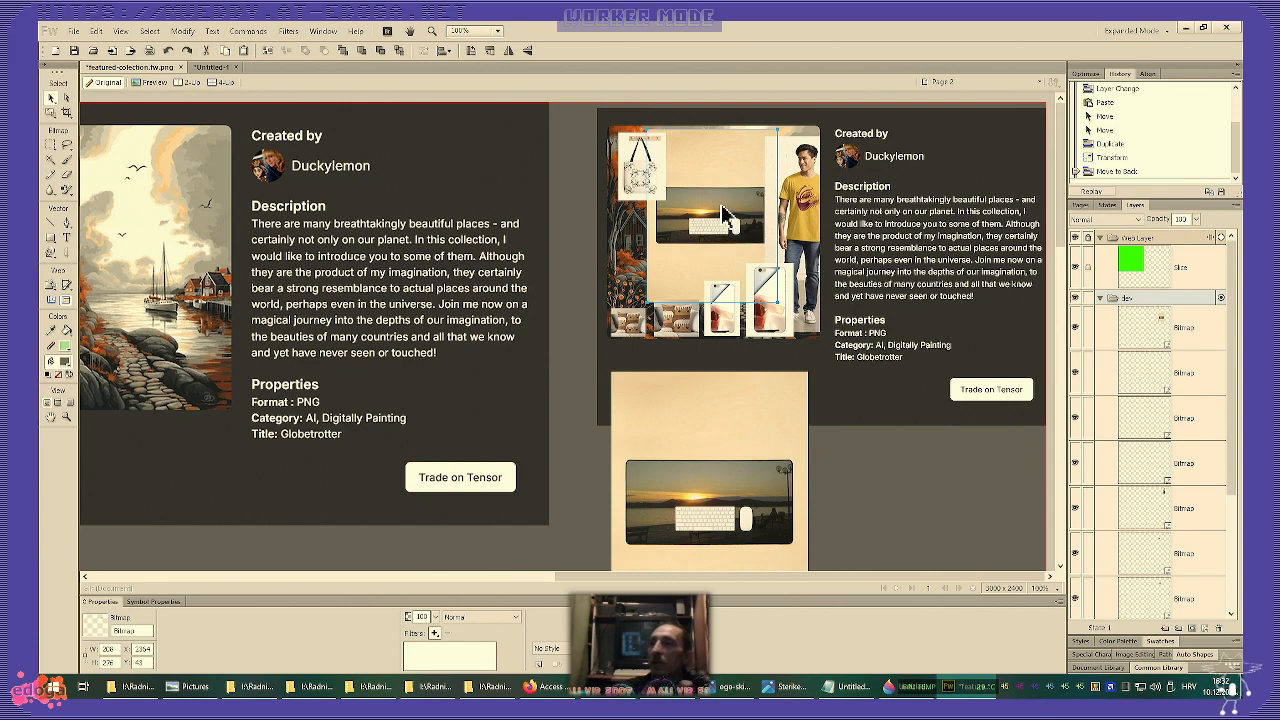
# - Move the full-size desk mat mockup over the artwork, send it to the back and bring it forward one level
pyautogui.moveTo(745, 468); pyautogui.dragTo(721, 247)
pyautogui.hotkey('ctrl', 'shift', 'Down')
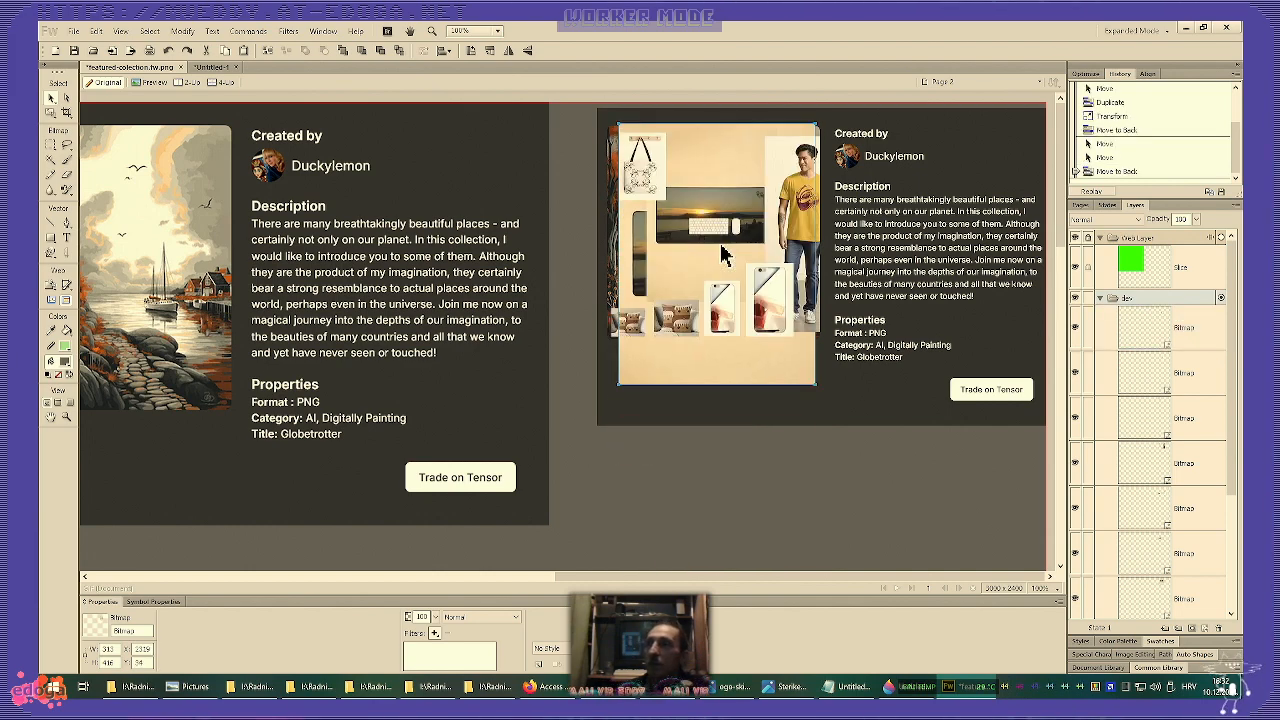
pyautogui.hotkey('ctrl', 'Up')
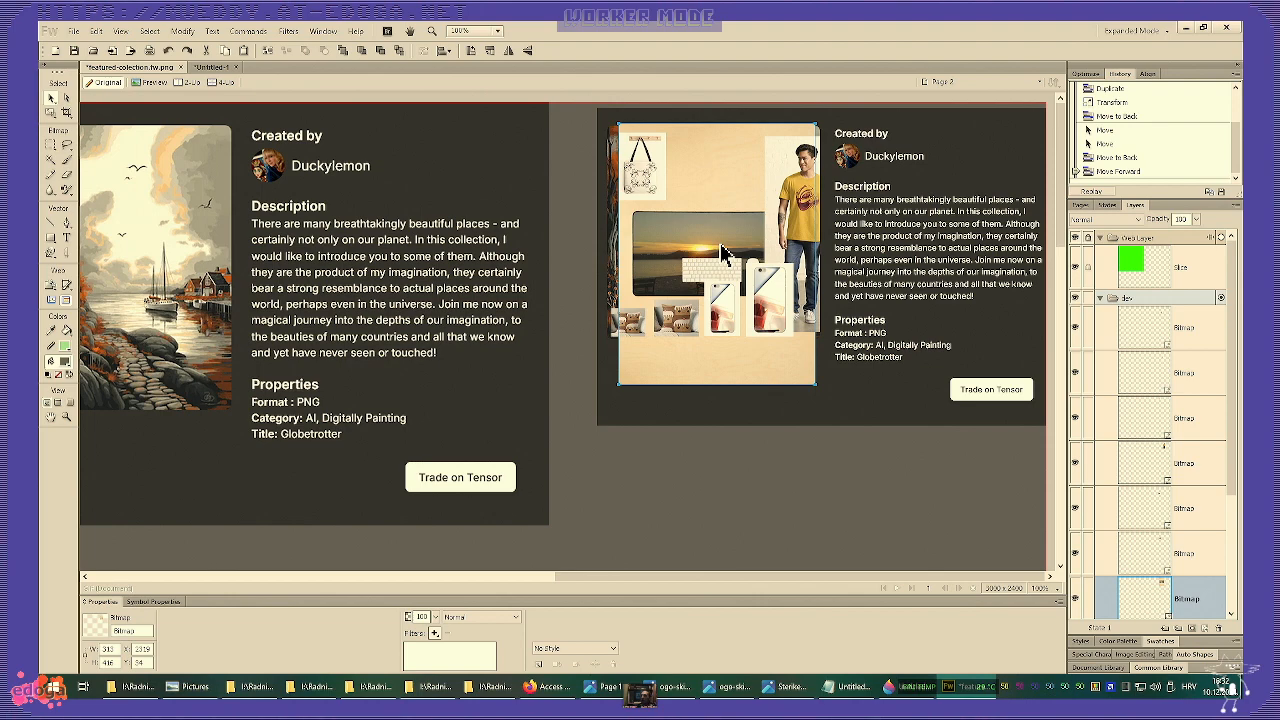
# - Align the full-size desk mat mockup with the upper-left corner of the smaller card's artwork
pyautogui.moveTo(720, 236); pyautogui.dragTo(706, 235)
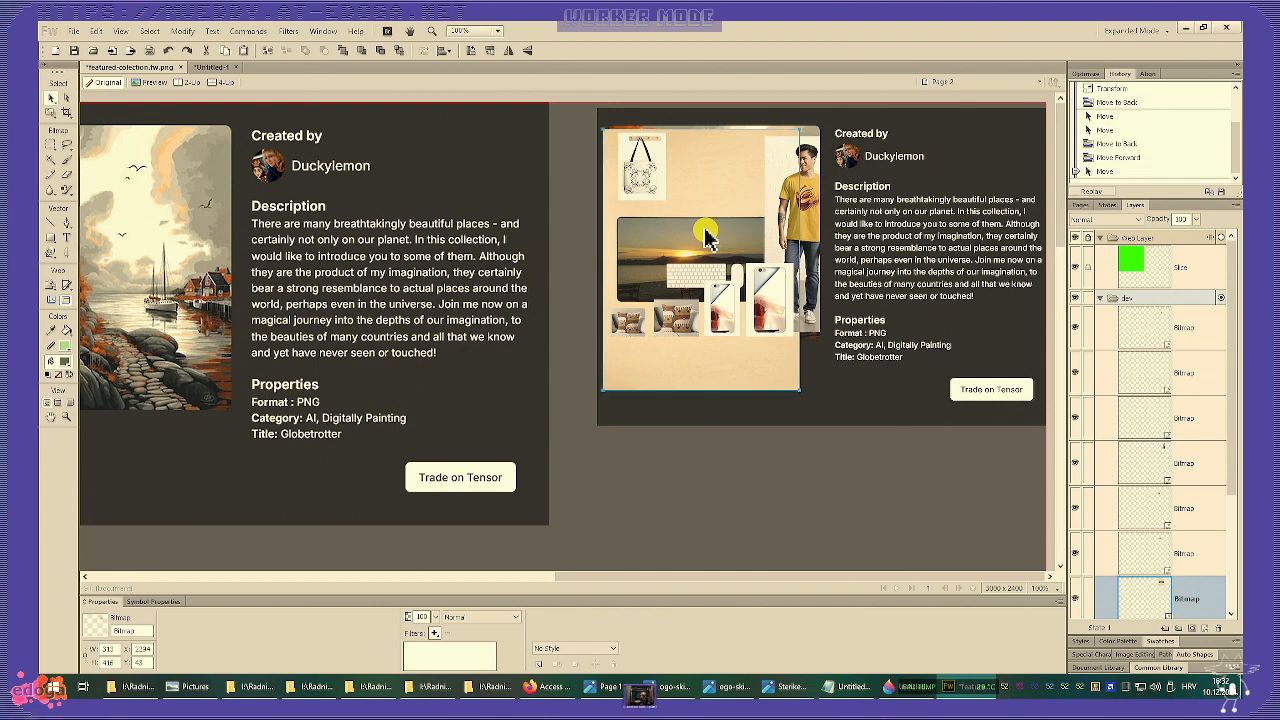
pyautogui.press('Right')
pyautogui.press('Right')
pyautogui.press('Right')
pyautogui.press('Right')
pyautogui.press('Right')
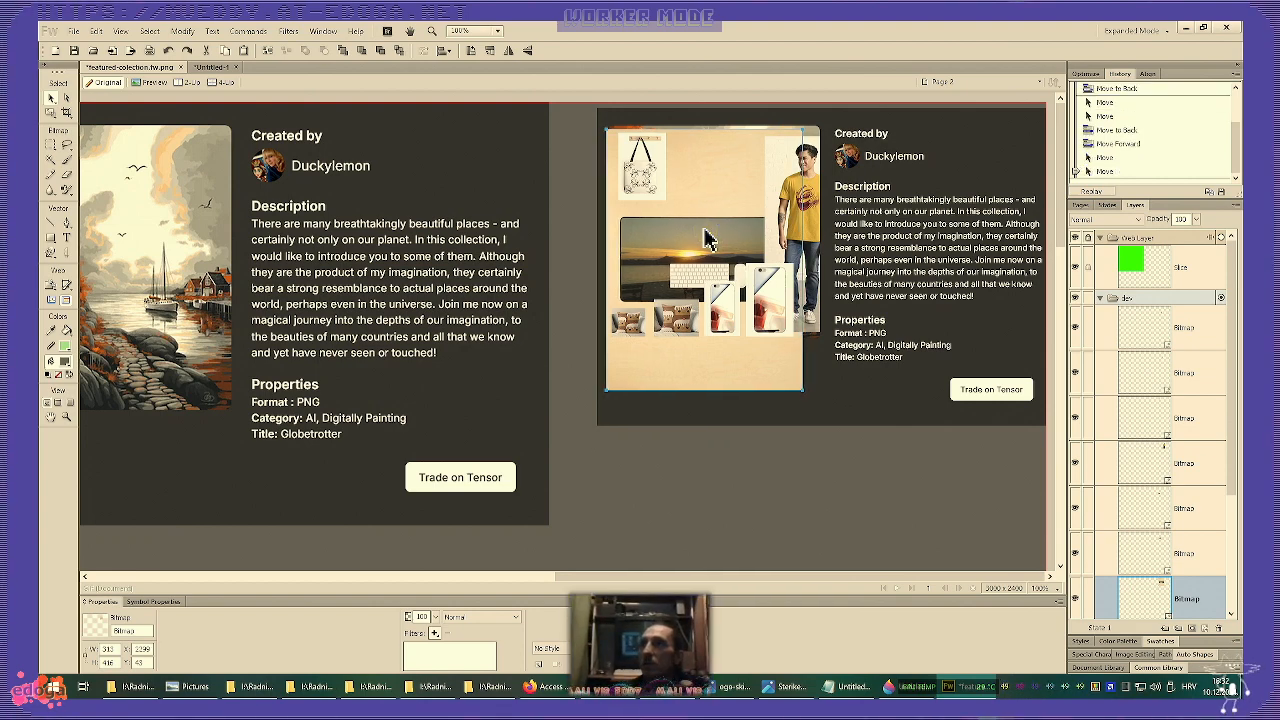
pyautogui.press('Left')
pyautogui.press('Up')
pyautogui.press('Up')
pyautogui.press('Up')
pyautogui.press('Up')
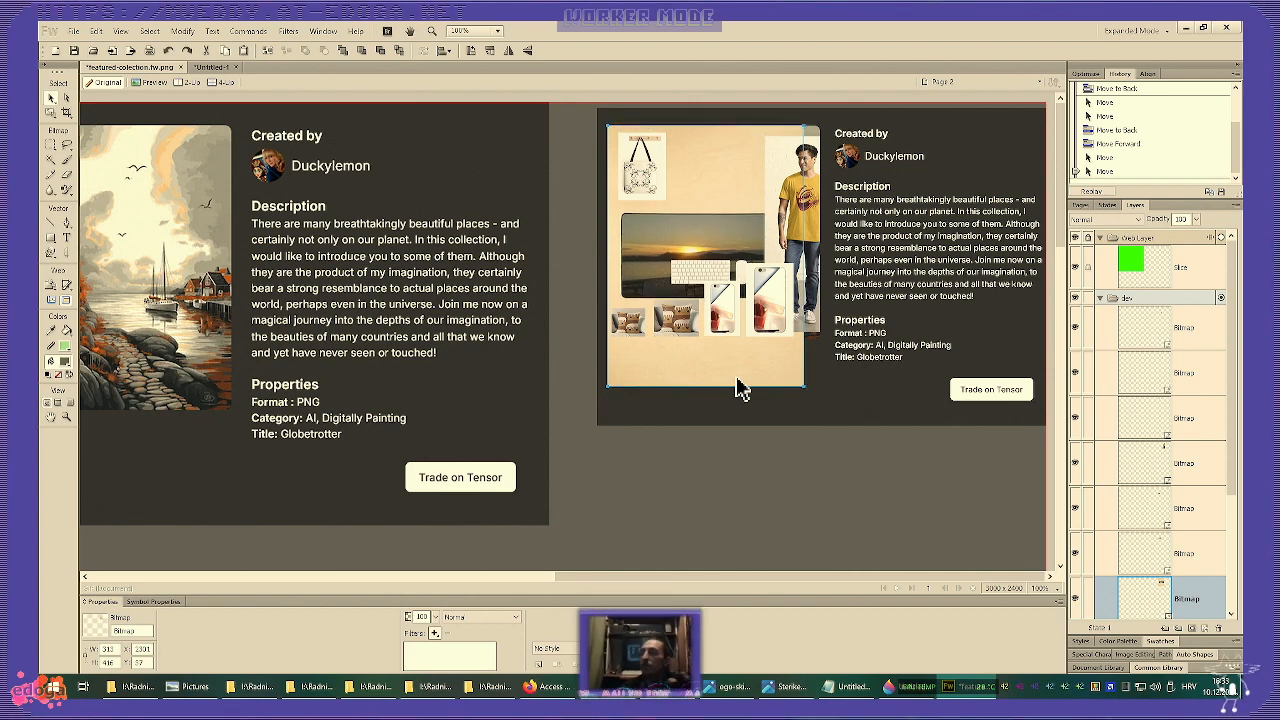
# - Move the full-size desk mat mockup down over the lower half of the smaller card's artwork, working in full-screen view
pyautogui.moveTo(755, 355); pyautogui.dragTo(763, 343)
pyautogui.hotkey('ctrl', '+')
pyautogui.hotkey('ctrl', '+')
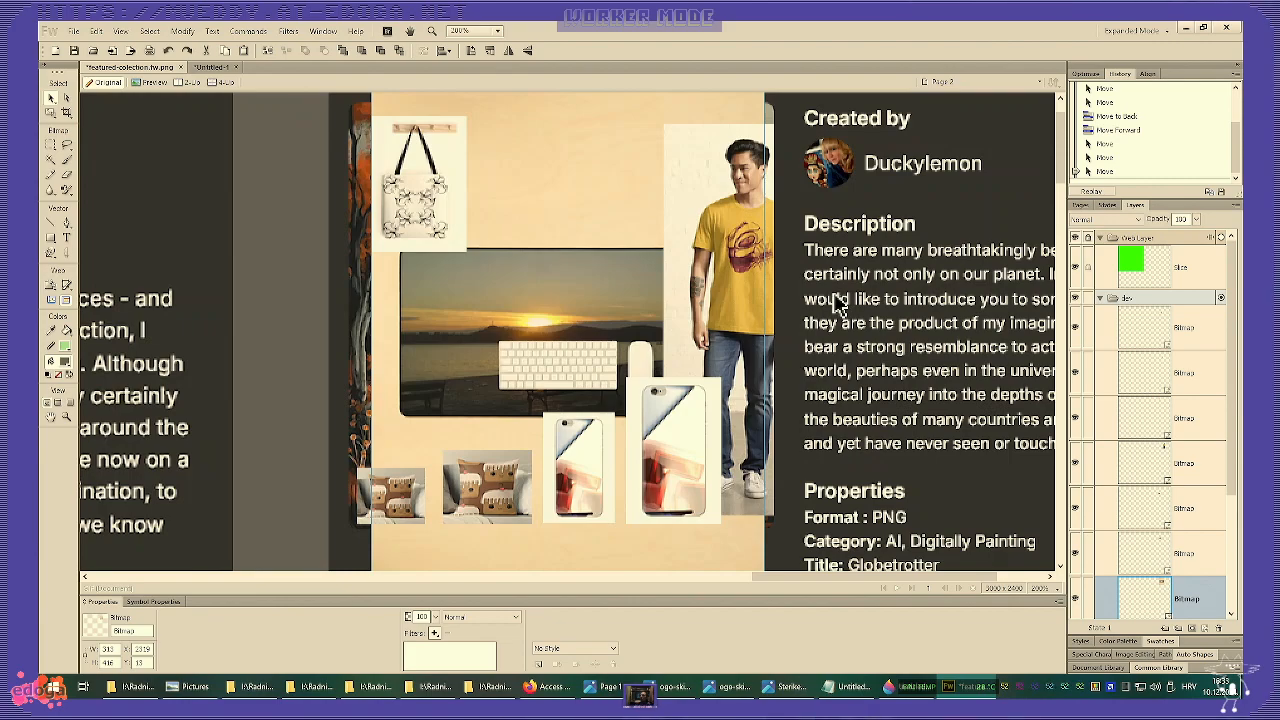
pyautogui.press('f')
pyautogui.press('f')
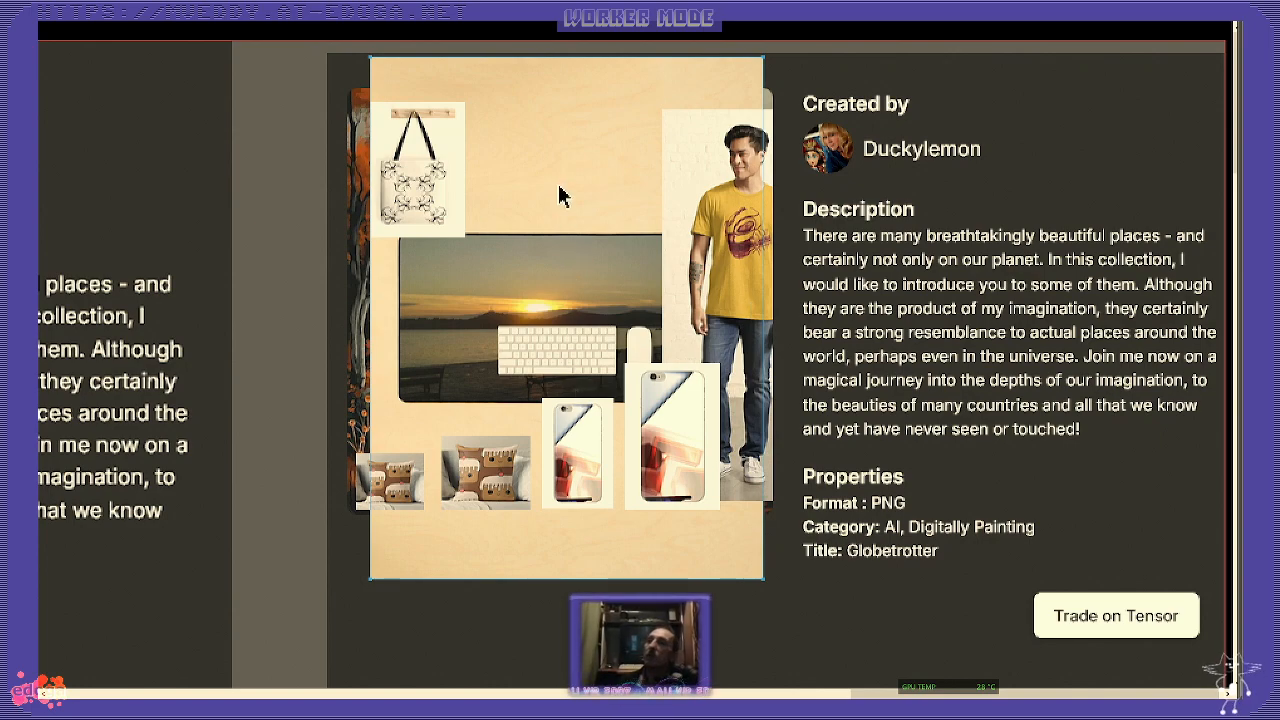
pyautogui.moveTo(558, 188); pyautogui.dragTo(554, 486)
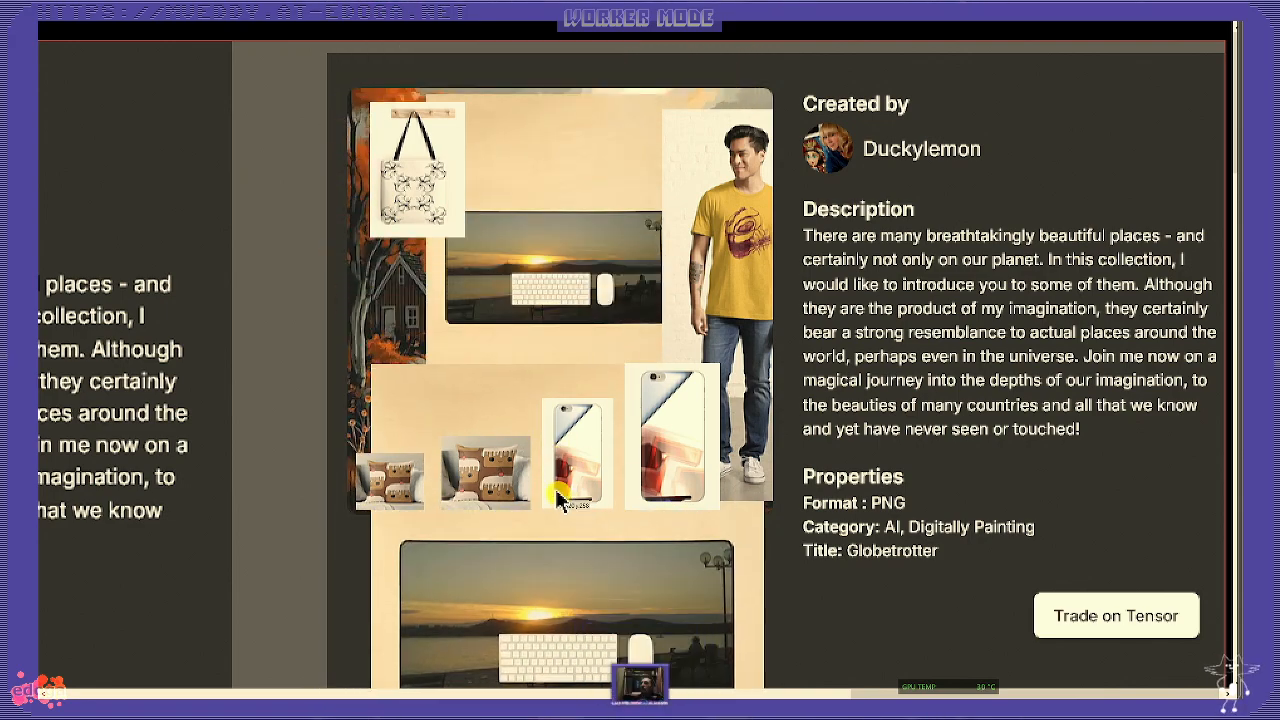
# - Nudge the full-size desk mat mockup a few pixels left over the smaller card's artwork
pyautogui.moveTo(554, 486); pyautogui.dragTo(555, 487)
pyautogui.press('Left')
pyautogui.press('Left')
pyautogui.press('Left')
pyautogui.press('Left')
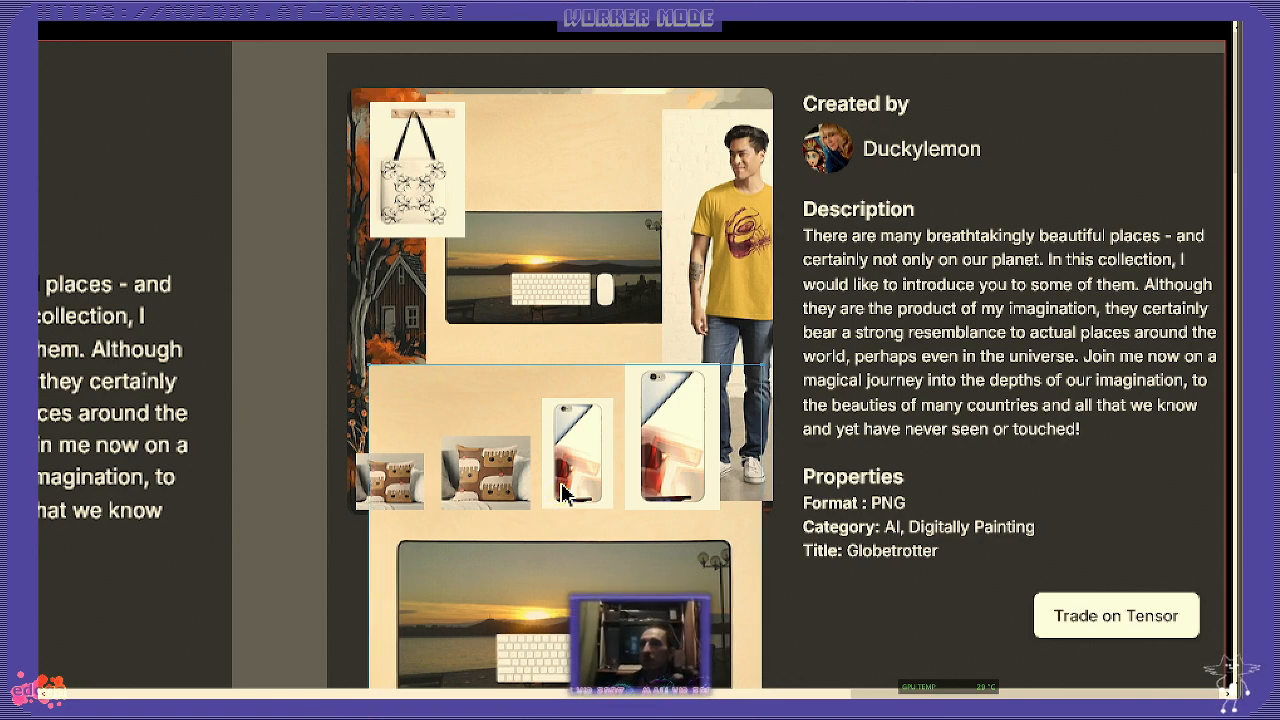
pyautogui.press('Left')
pyautogui.press('Left')
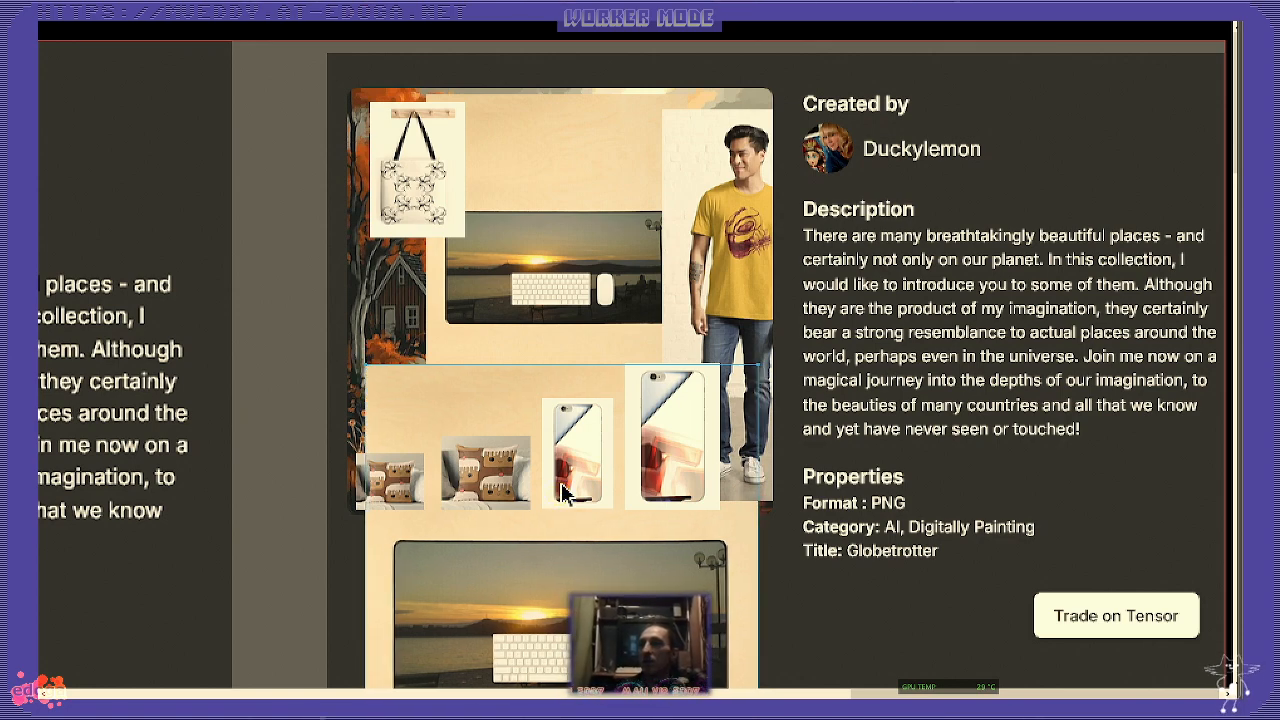
# - Shift the full-size desk mat mockup up until it extends past the artwork's upper edge, then restore the normal workspace view
pyautogui.hotkey('shift', 'Up')
pyautogui.hotkey('shift', 'Up')
pyautogui.hotkey('shift', 'Up')
pyautogui.hotkey('shift', 'Up')
pyautogui.hotkey('shift', 'Up')
pyautogui.hotkey('shift', 'Up')
pyautogui.hotkey('shift', 'Up')
pyautogui.hotkey('shift', 'Up')
pyautogui.hotkey('shift', 'Up')
pyautogui.hotkey('shift', 'Up')
pyautogui.hotkey('shift', 'Up')
pyautogui.hotkey('shift', 'Up')
pyautogui.hotkey('shift', 'Up')
pyautogui.hotkey('shift', 'Up')
pyautogui.hotkey('shift', 'Up')
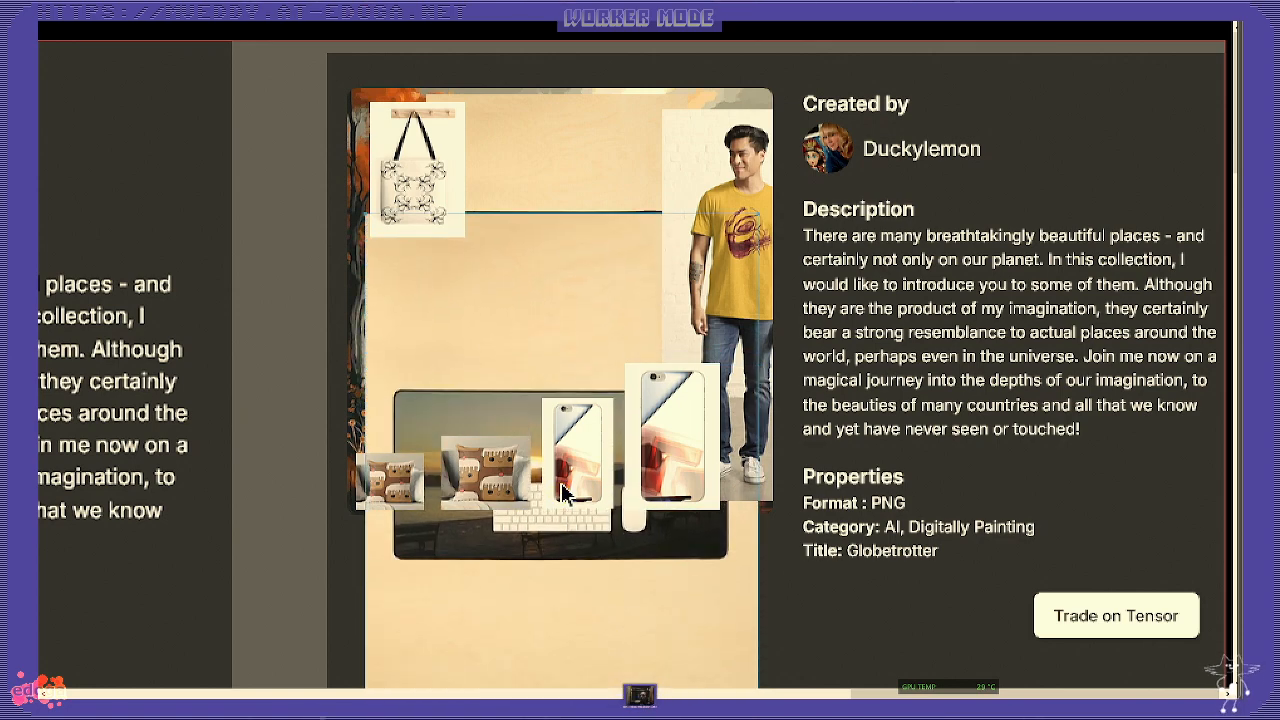
pyautogui.hotkey('shift', 'Up')
pyautogui.hotkey('shift', 'Up')
pyautogui.hotkey('shift', 'Up')
pyautogui.hotkey('shift', 'Up')
pyautogui.hotkey('shift', 'Up')
pyautogui.hotkey('shift', 'Up')
pyautogui.hotkey('shift', 'Up')
pyautogui.hotkey('shift', 'Up')
pyautogui.hotkey('shift', 'Up')
pyautogui.hotkey('shift', 'Up')
pyautogui.hotkey('shift', 'Up')
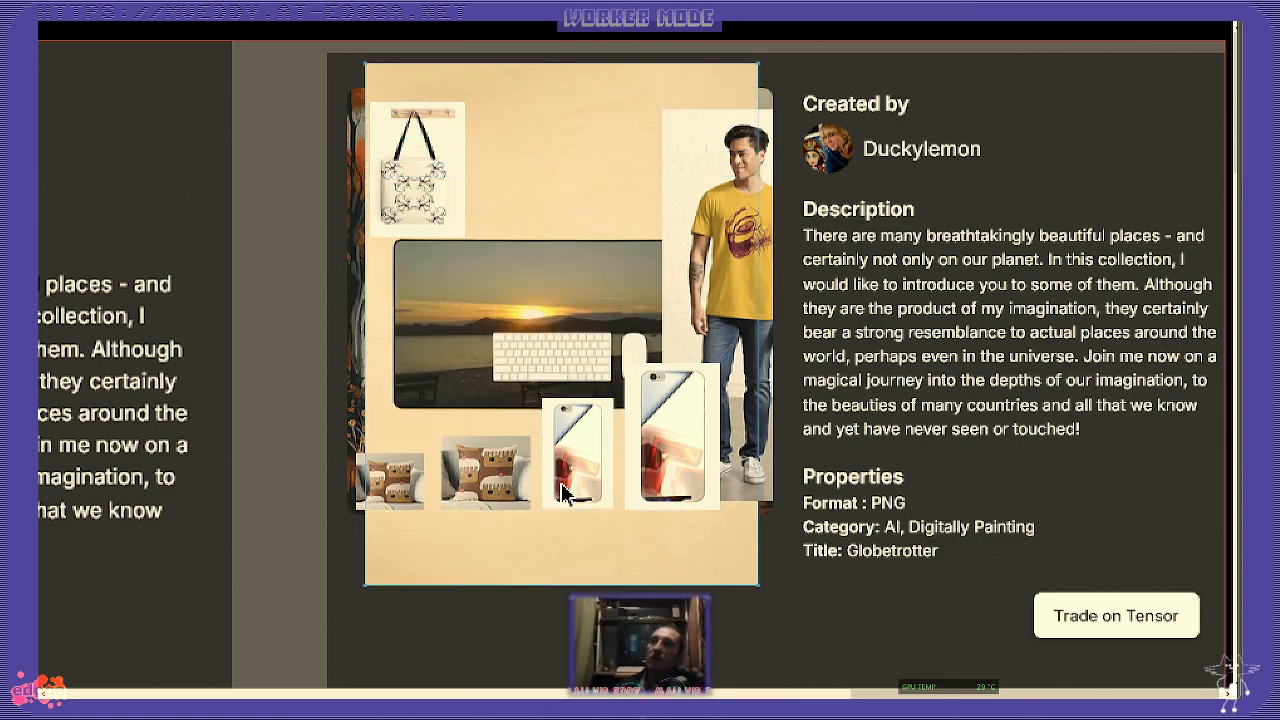
pyautogui.hotkey('shift', 'Up')
pyautogui.press('Up')
pyautogui.press('Up')
pyautogui.press('Up')
pyautogui.press('Up')
pyautogui.press('Up')
pyautogui.press('Up')
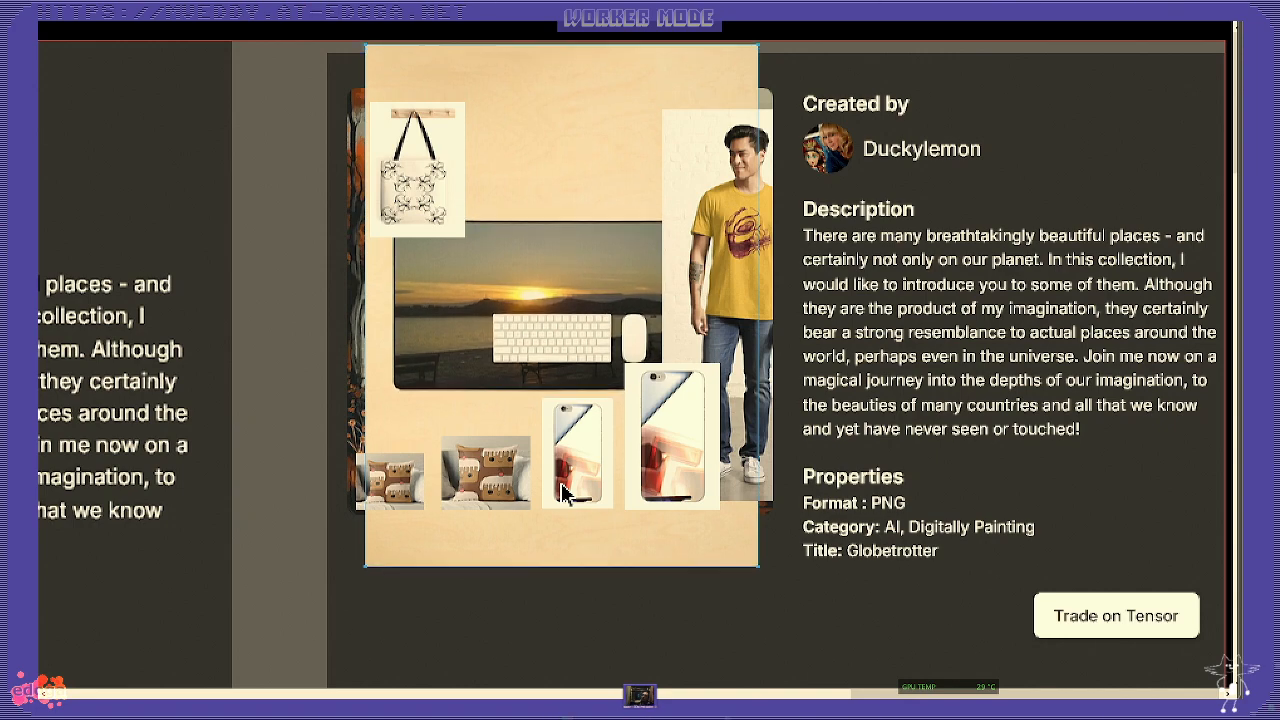
pyautogui.press('Up')
pyautogui.press('Up')
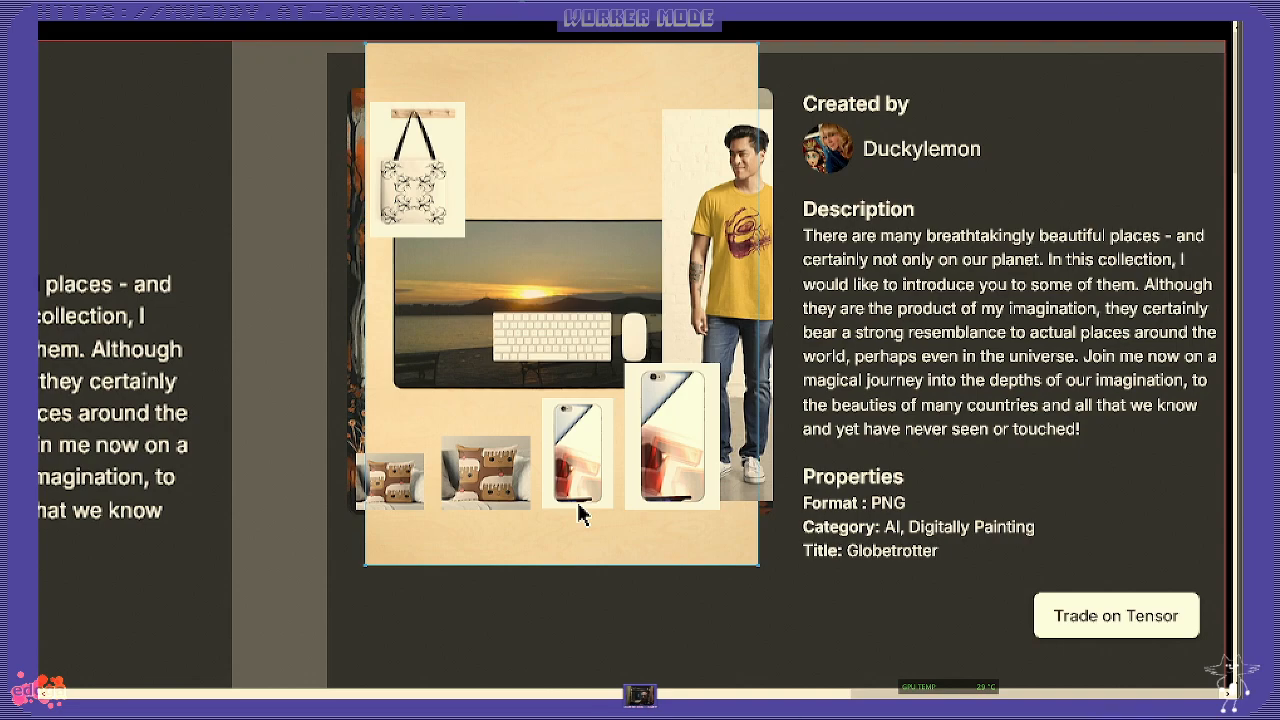
pyautogui.press('f')
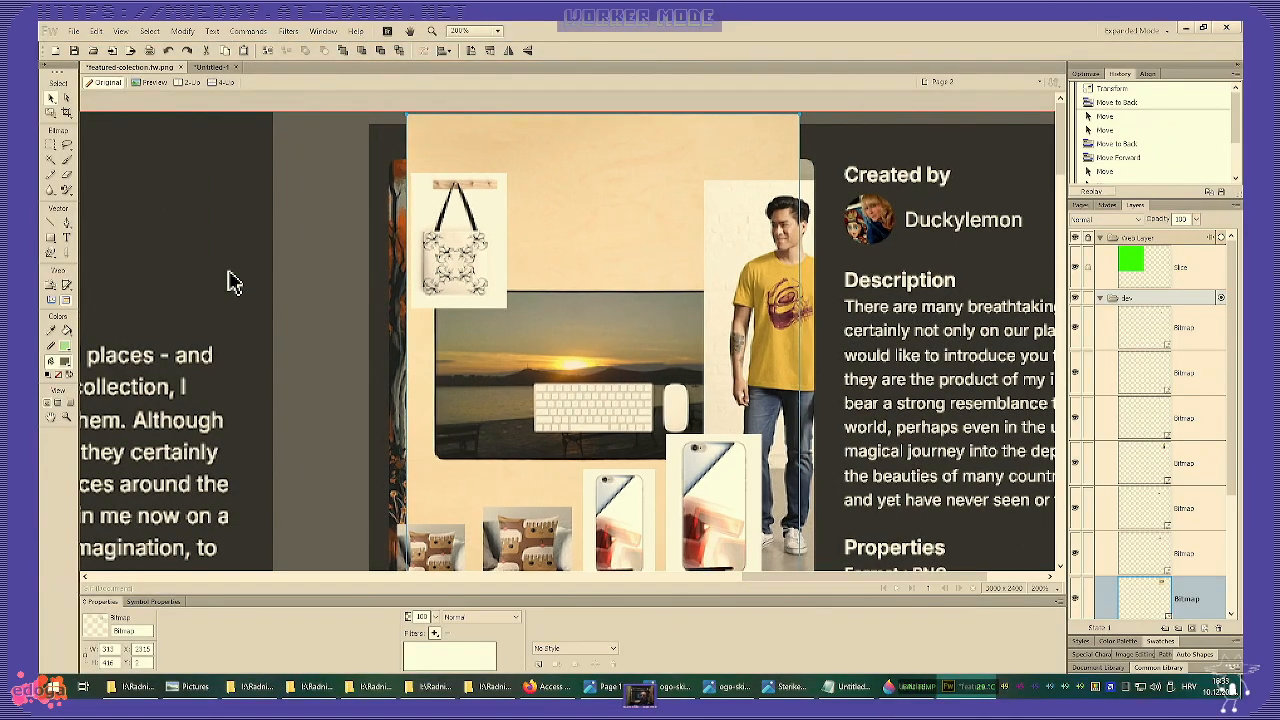
# - Crop the desk mat bitmap at its upper and lower sides to match the artwork's edges, at a height of about 339 px
pyautogui.click(96, 31)
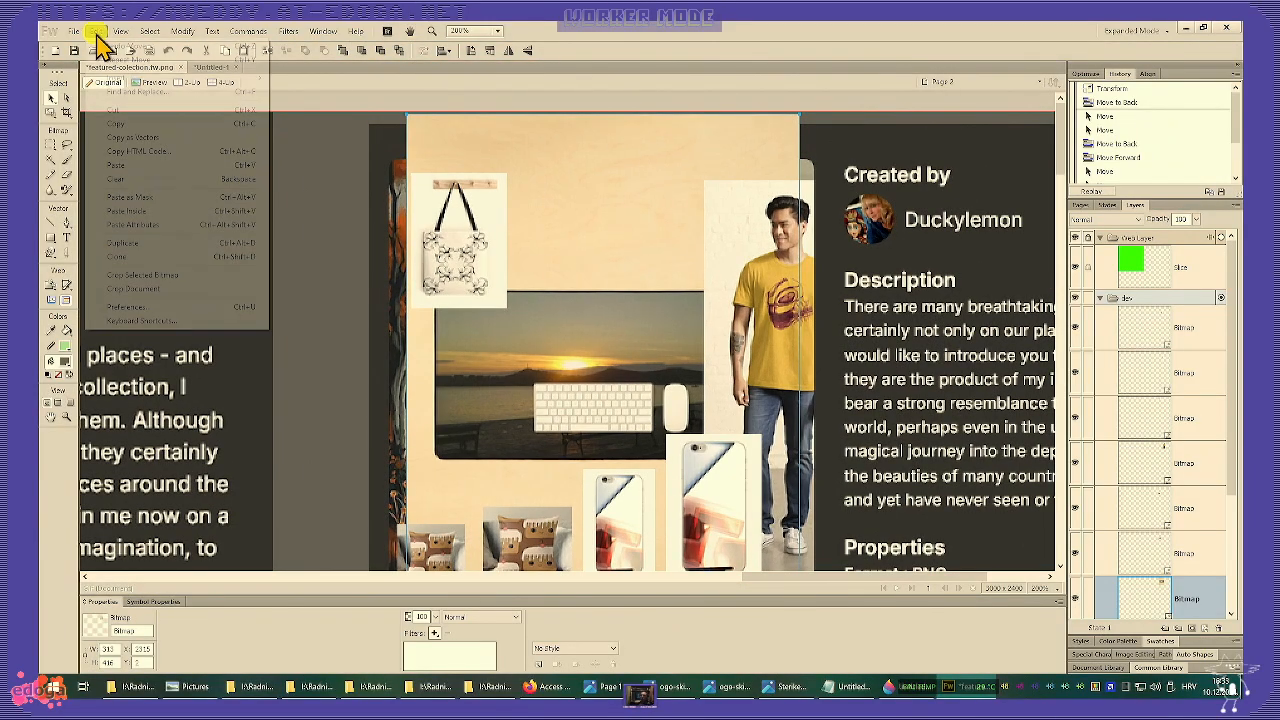
pyautogui.click(177, 272)
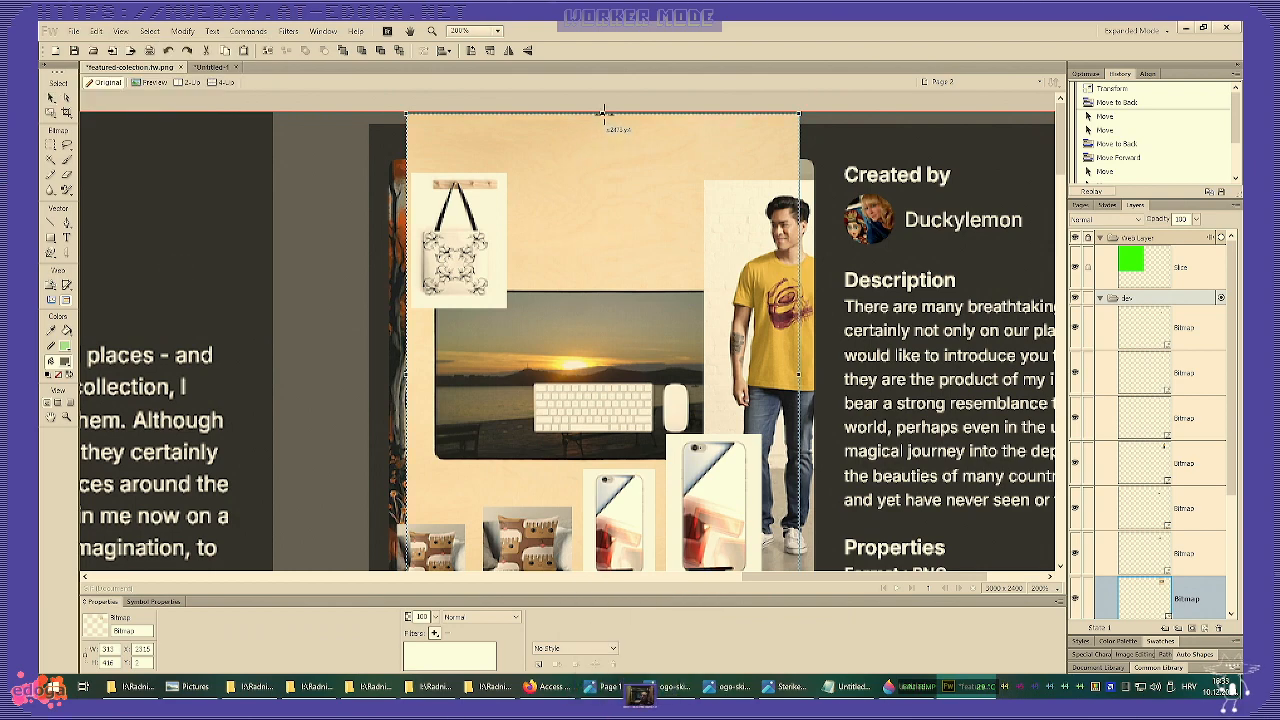
pyautogui.moveTo(602, 112); pyautogui.dragTo(602, 153)
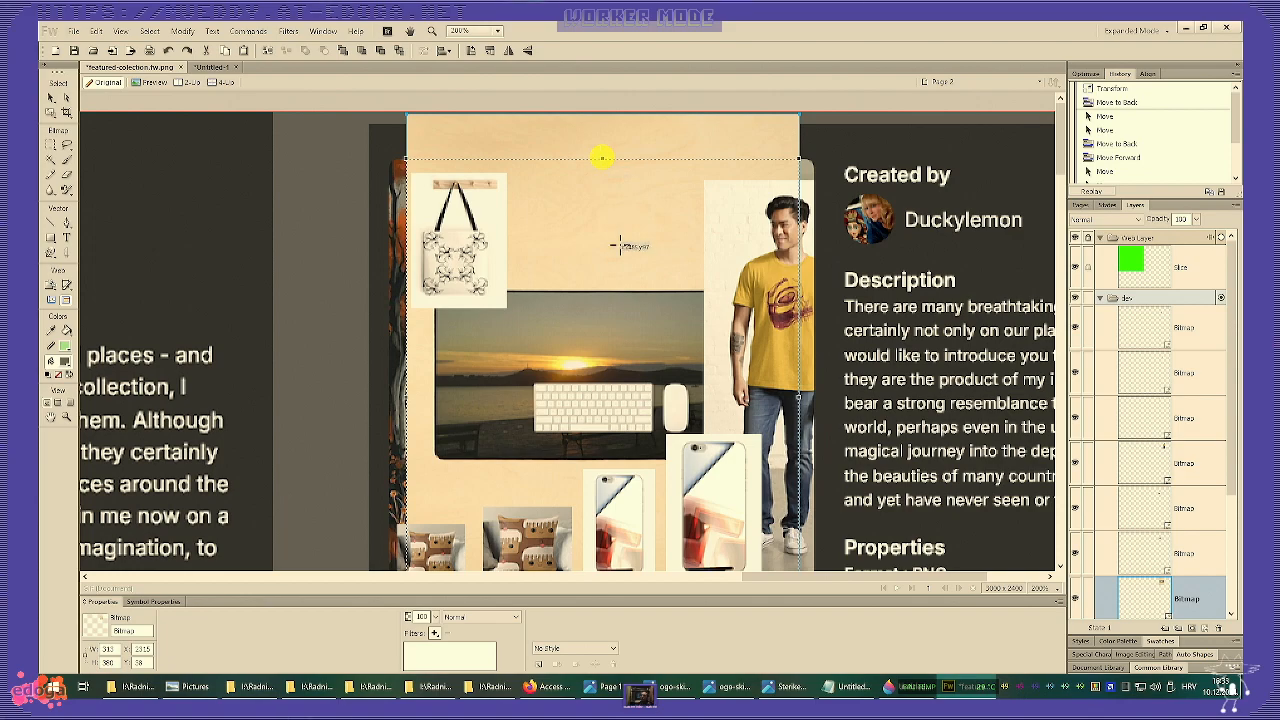
pyautogui.scroll(-3, 620, 352)
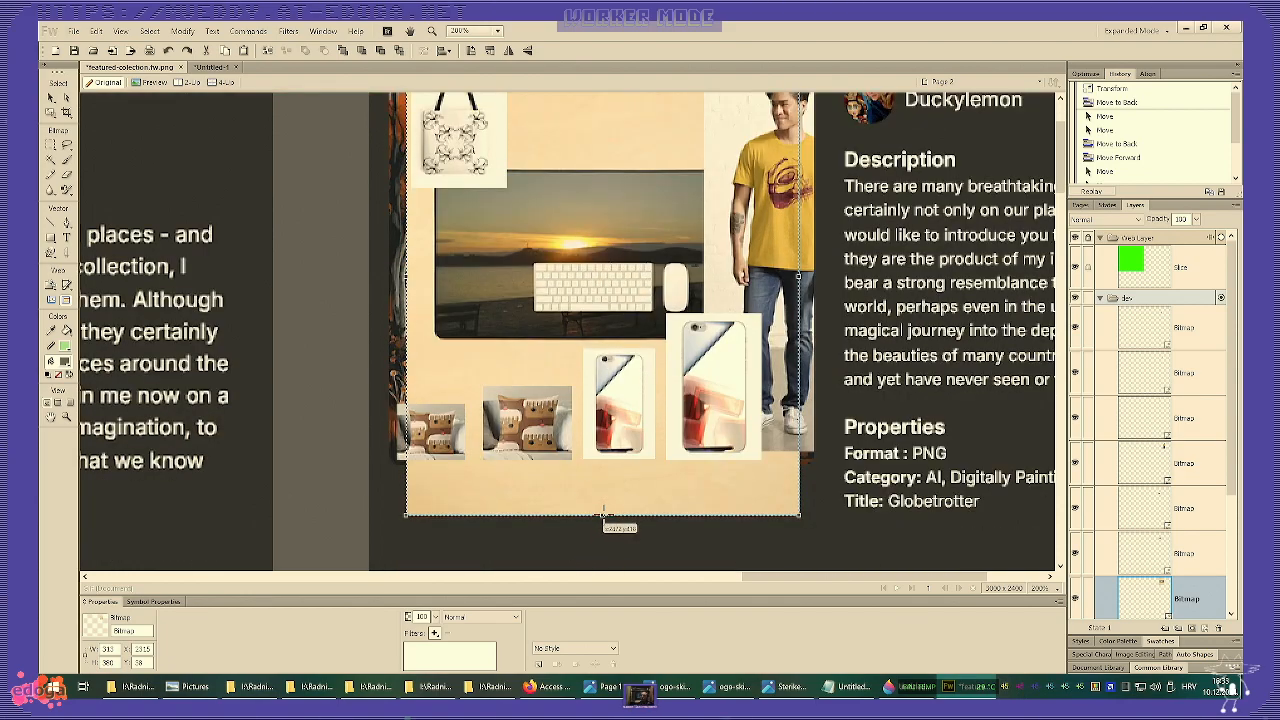
pyautogui.moveTo(601, 514); pyautogui.dragTo(601, 463)
pyautogui.press('Return')
pyautogui.scroll(3, 626, 451)
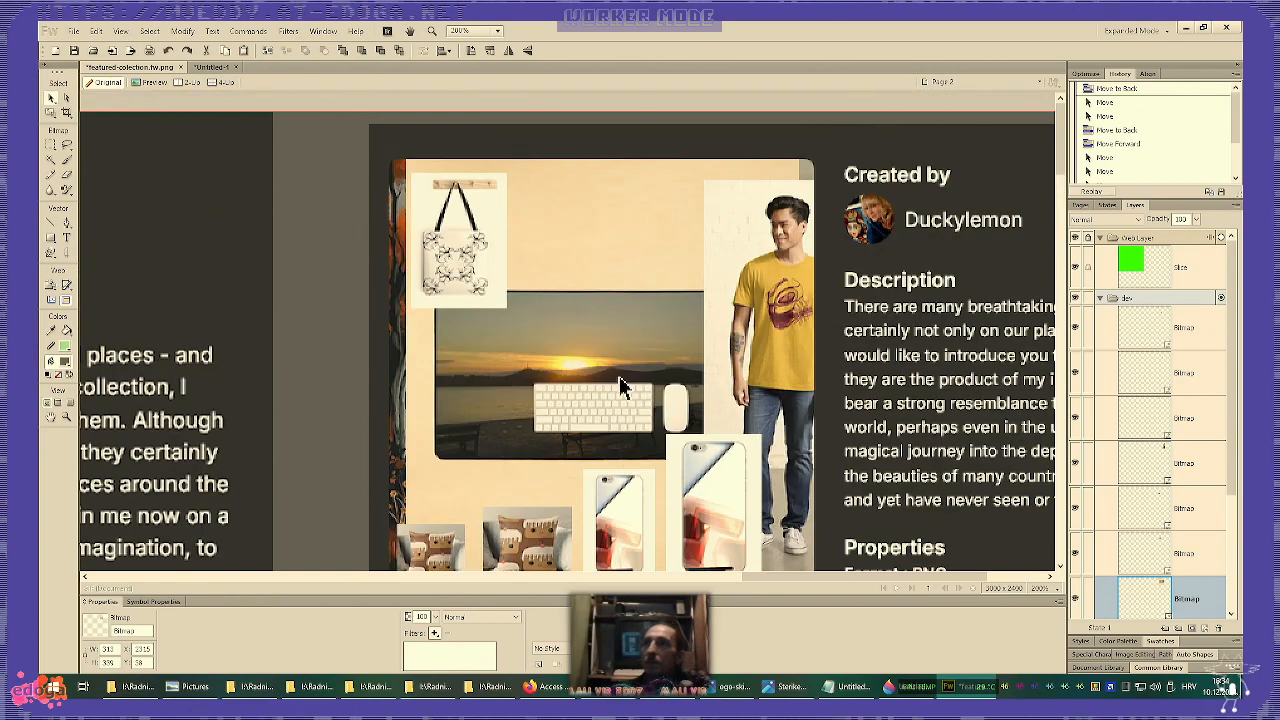
# - Nudge the cropped desk mat mockup down one pixel and check it against the artwork's upper and lower edges
pyautogui.scroll(-3, 600, 277)
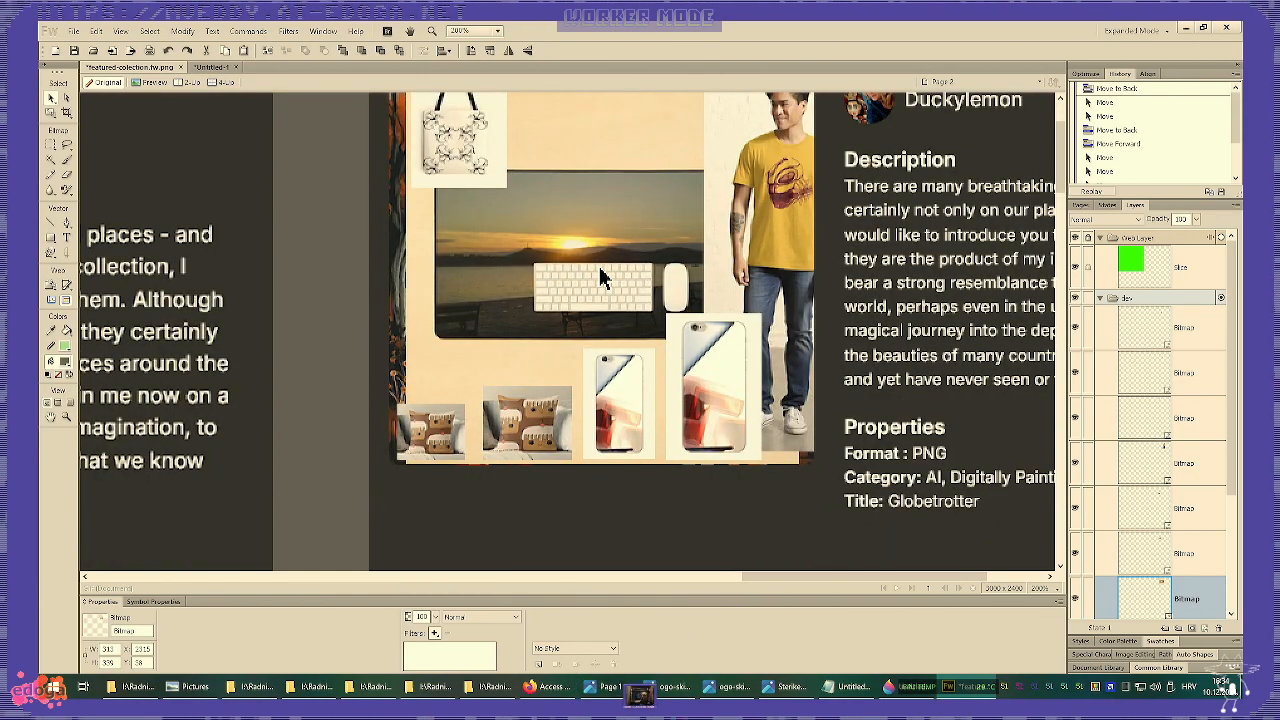
pyautogui.press('Down')
pyautogui.scroll(3, 600, 277)
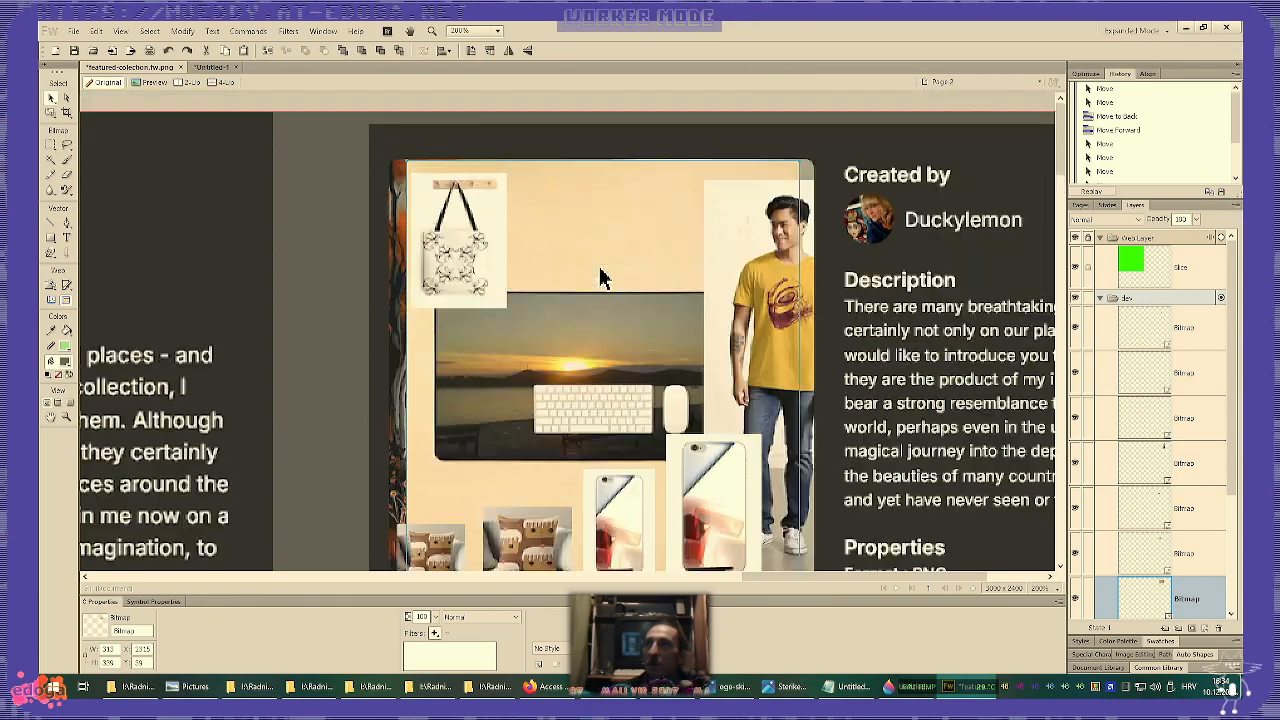
pyautogui.click(622, 141)
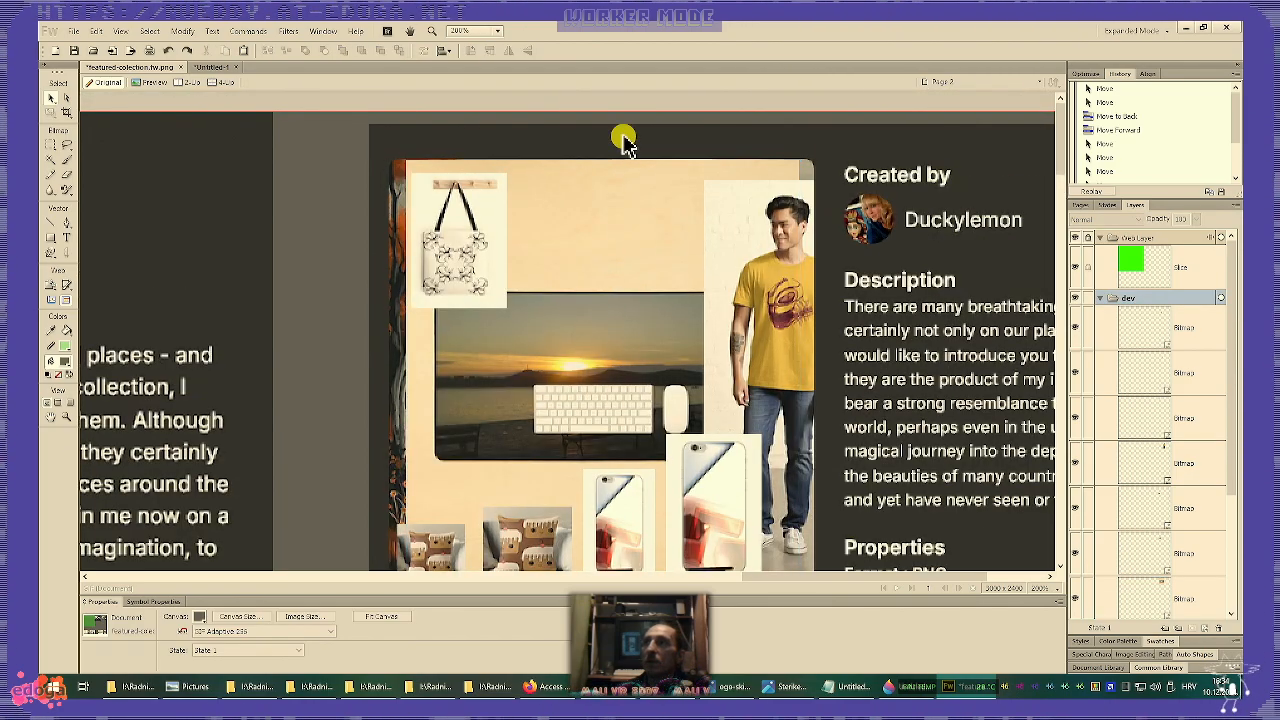
pyautogui.scroll(-7, 760, 230)
pyautogui.scroll(5, 740, 470)
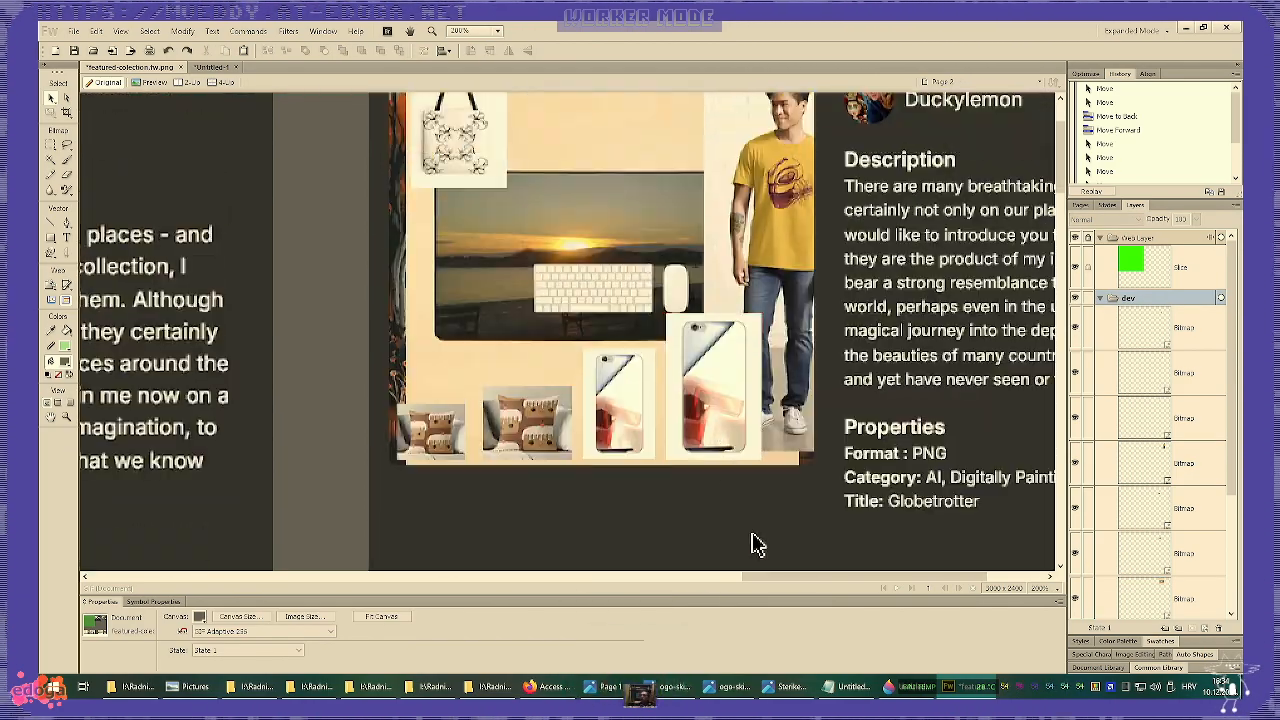
pyautogui.scroll(3, 785, 532)
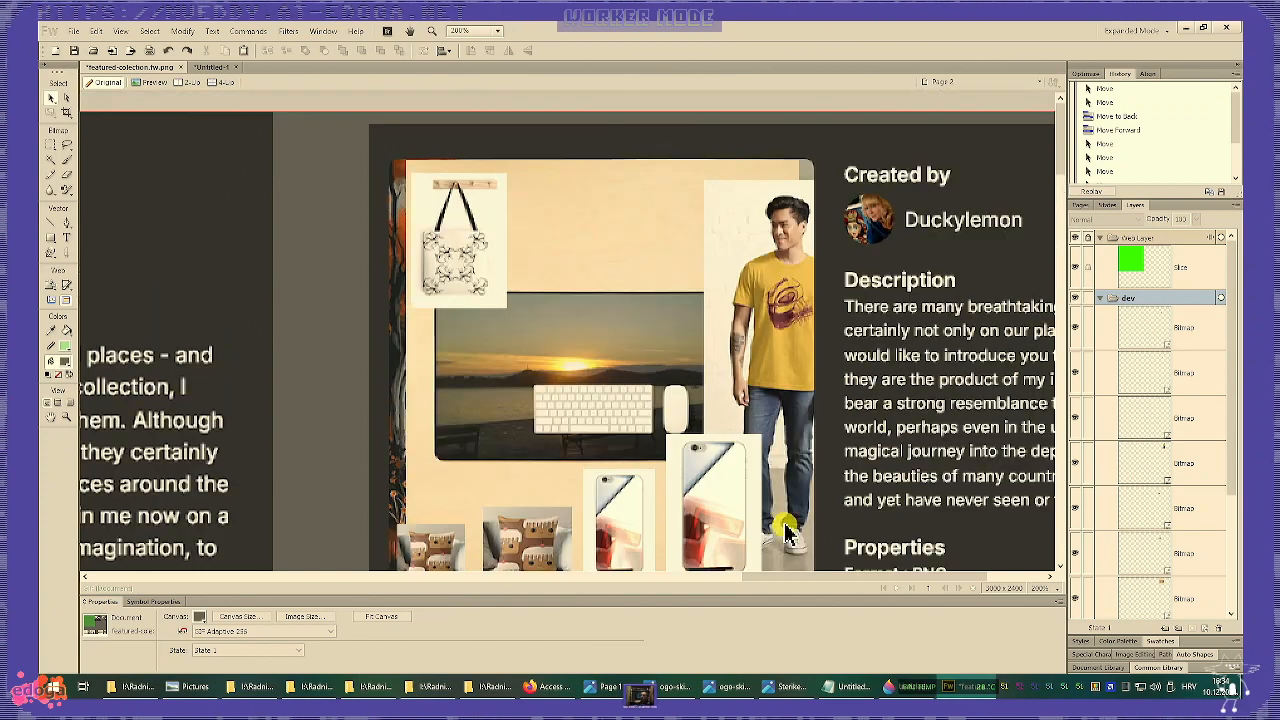
pyautogui.scroll(-2, 787, 535)
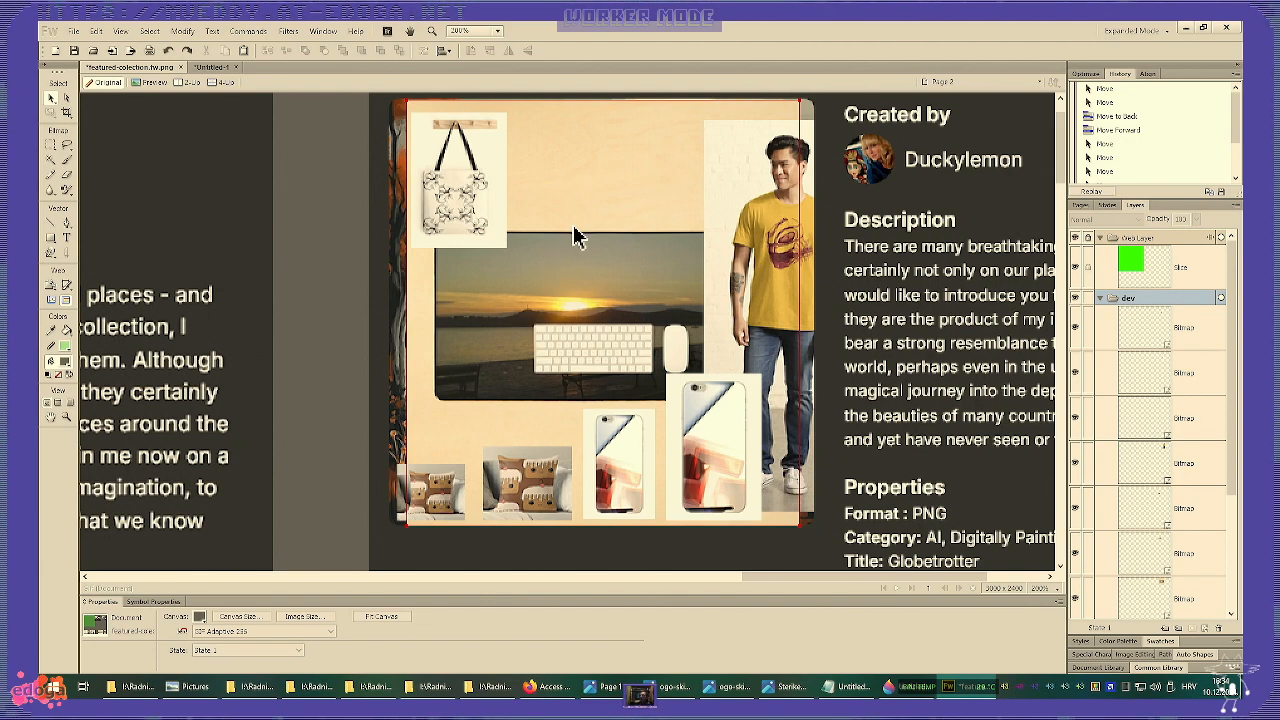
# - Clear the document's history and save the featured collection file
pyautogui.click(1236, 74)
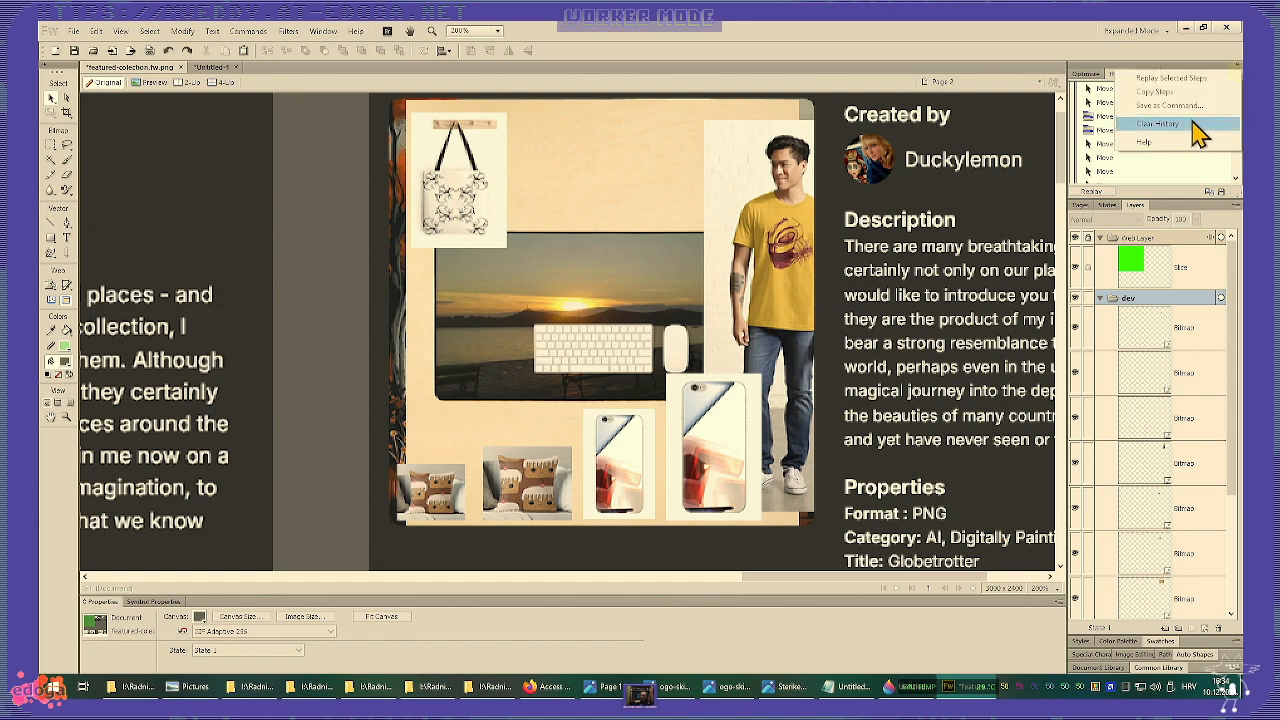
pyautogui.click(1160, 140)
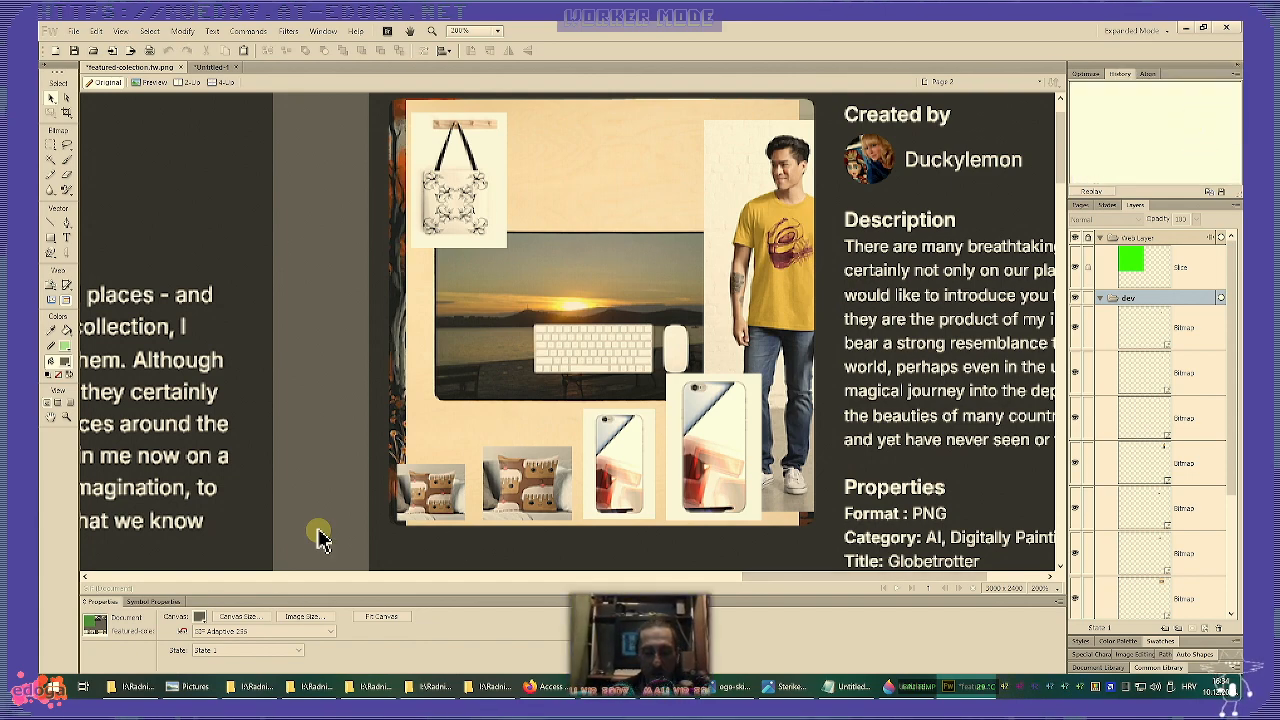
pyautogui.hotkey('ctrl', 's')
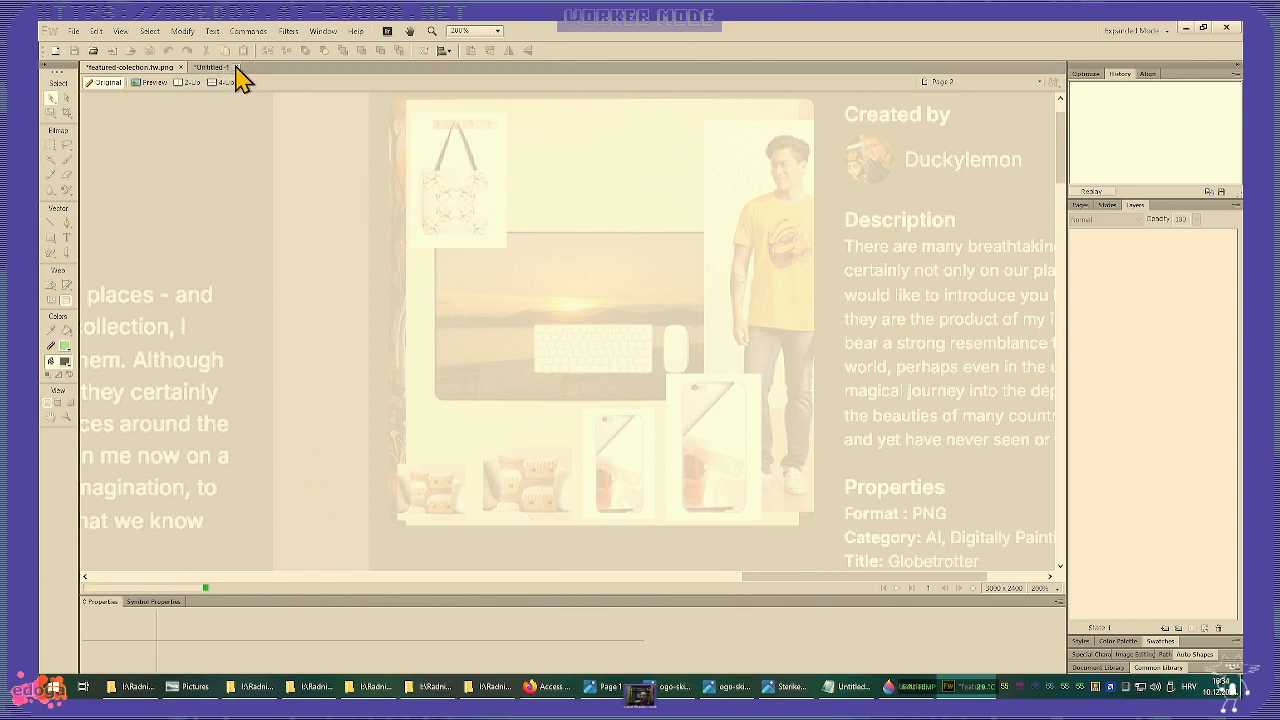
# - Close the Untitled-1 document
pyautogui.click(234, 68)
pyautogui.click(633, 378)
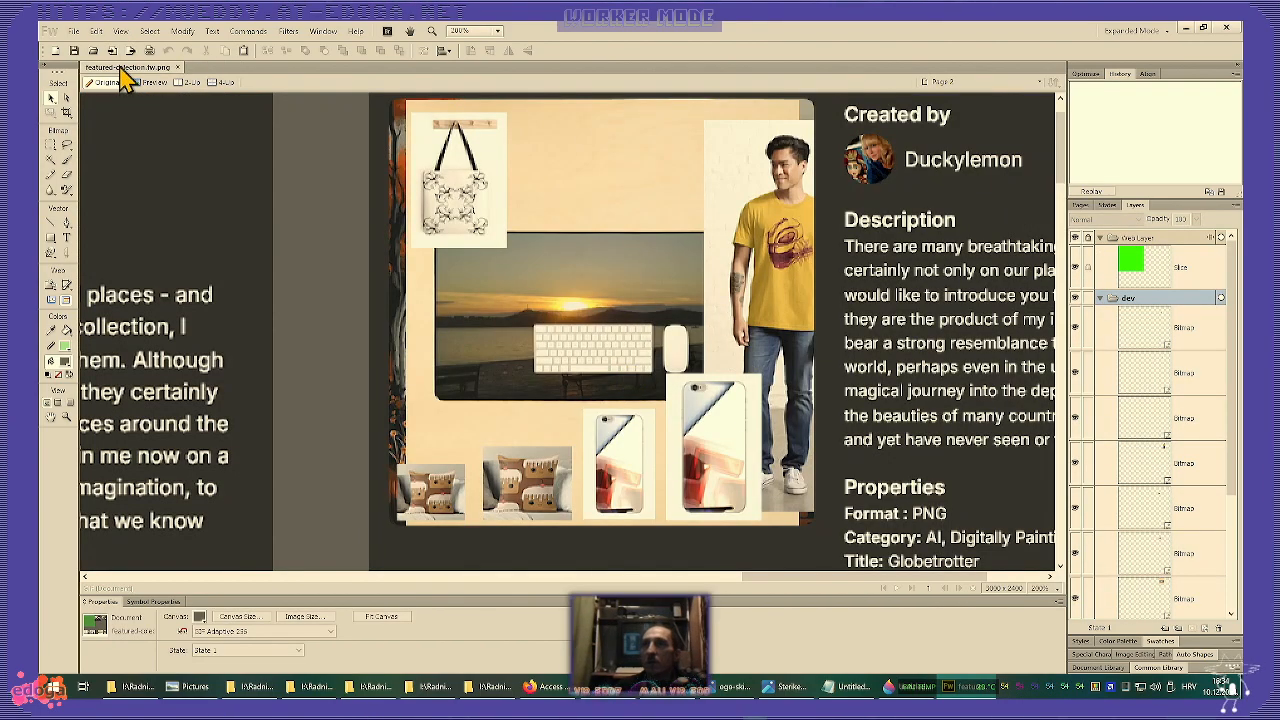
# - Nudge the cropped desk mat mockup up one pixel and check its edges against the artwork at high magnification
pyautogui.click(477, 250)
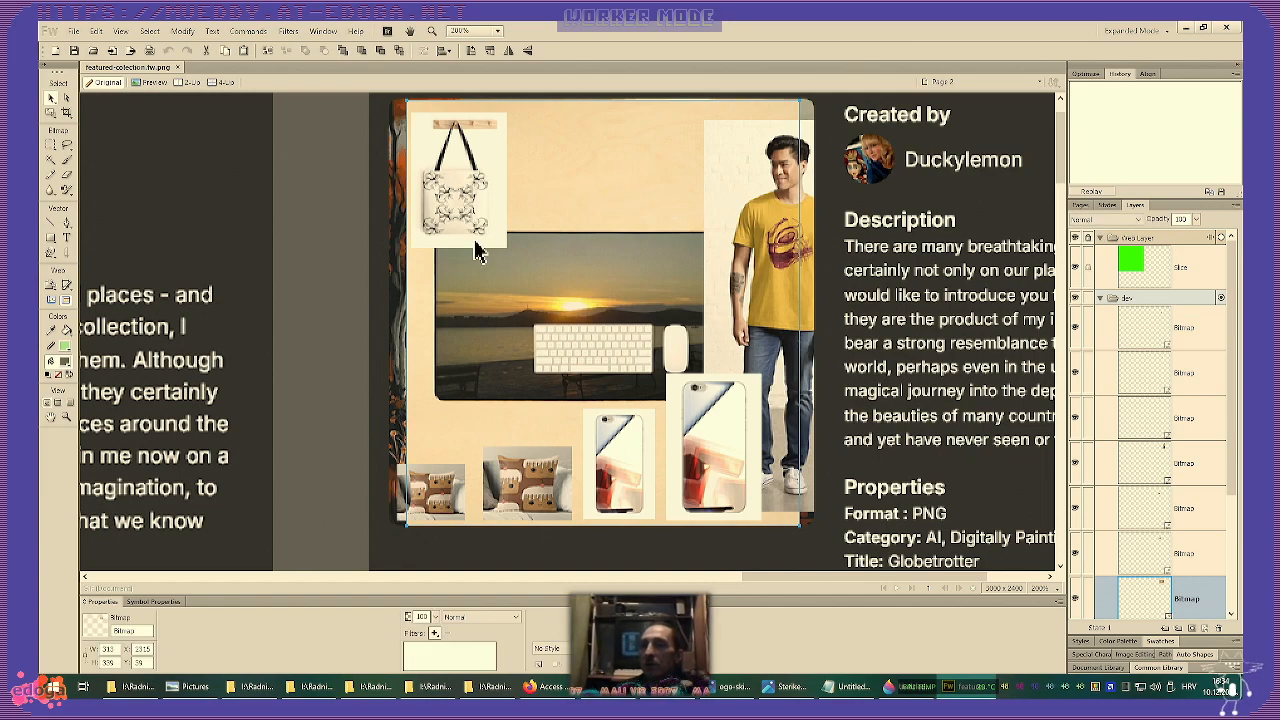
pyautogui.click(320, 340)
pyautogui.hotkey('ctrl', '=')
pyautogui.scroll(-5, 448, 386)
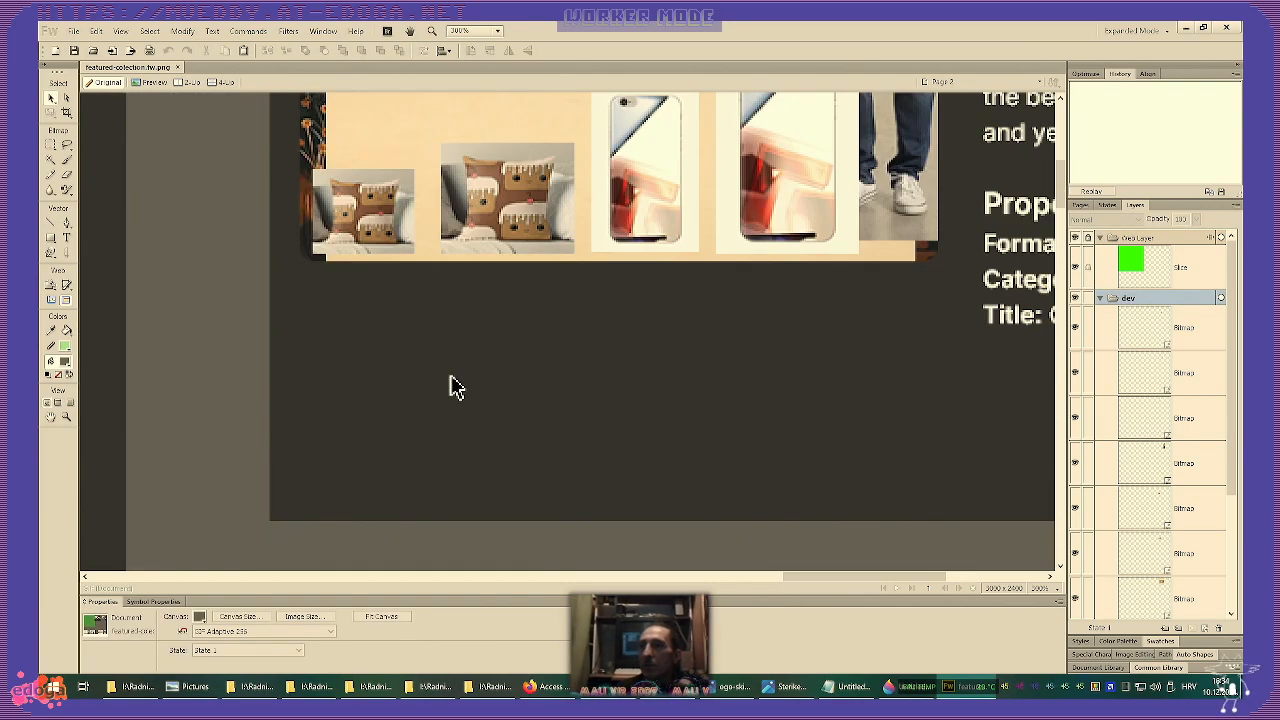
pyautogui.scroll(2, 497, 418)
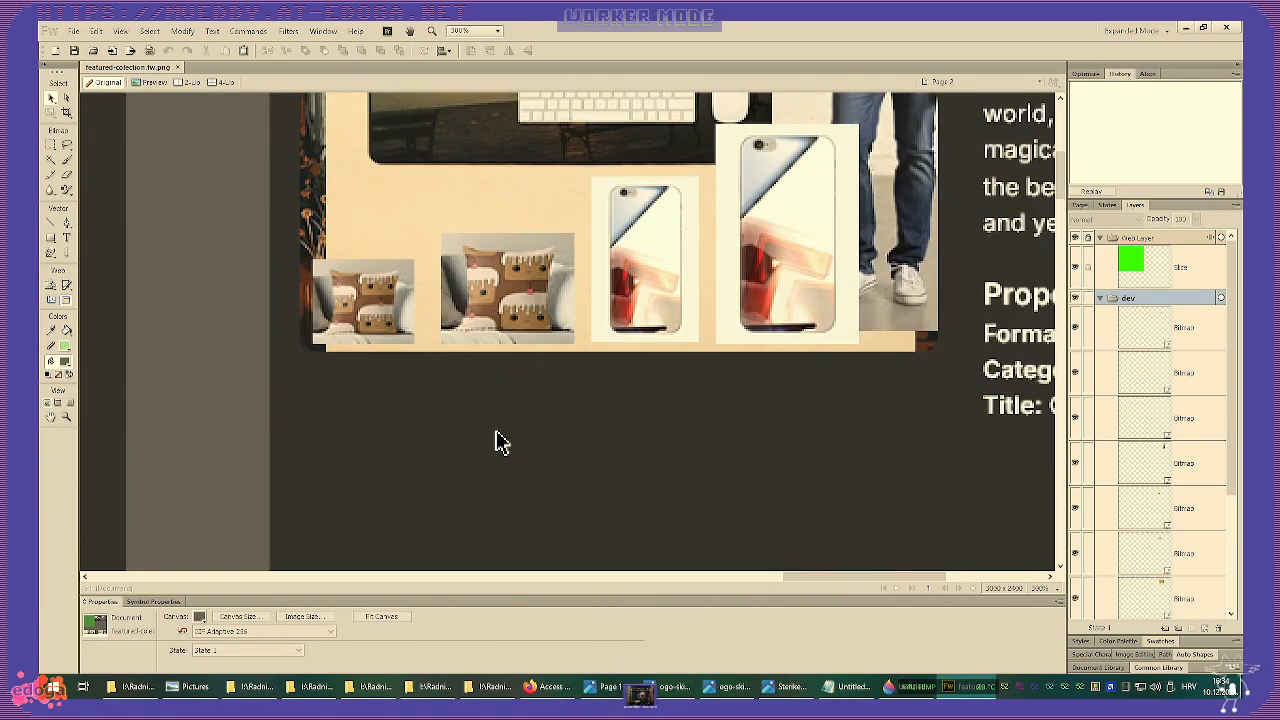
pyautogui.hotkey('ctrl', '=')
pyautogui.hotkey('ctrl', '=')
pyautogui.hotkey('ctrl', '=')
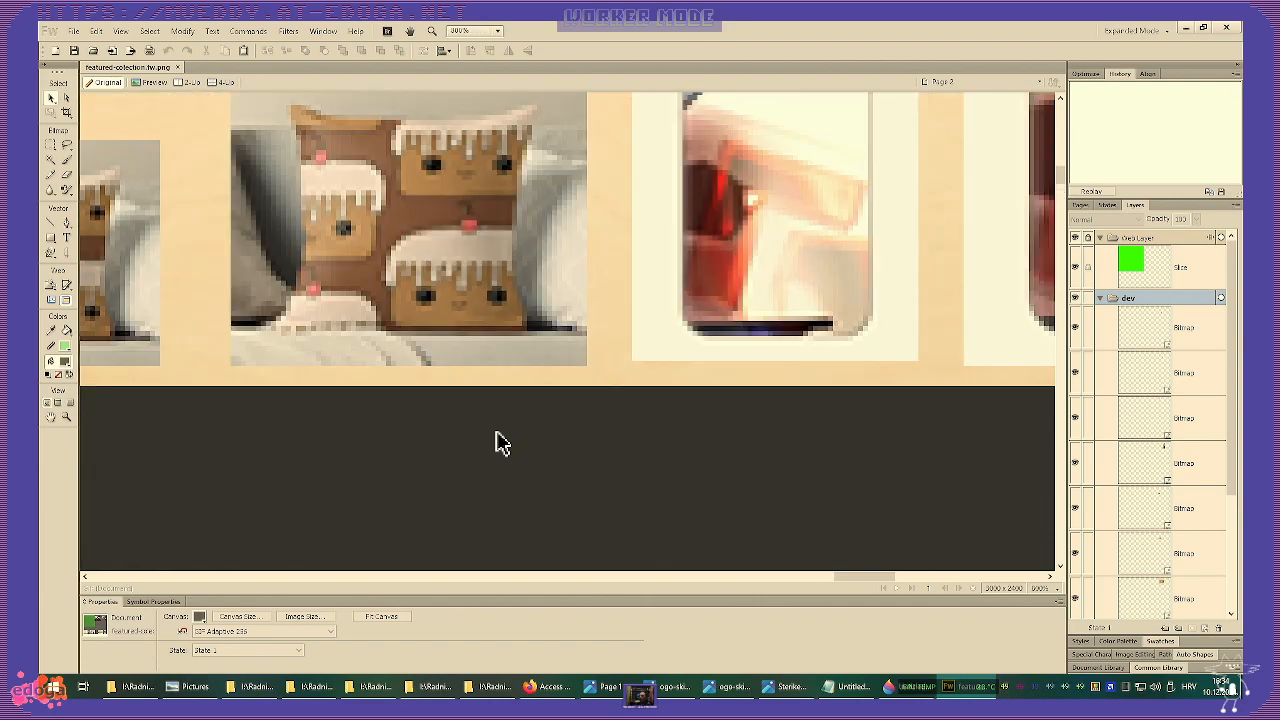
pyautogui.click(502, 374)
pyautogui.press('Up')
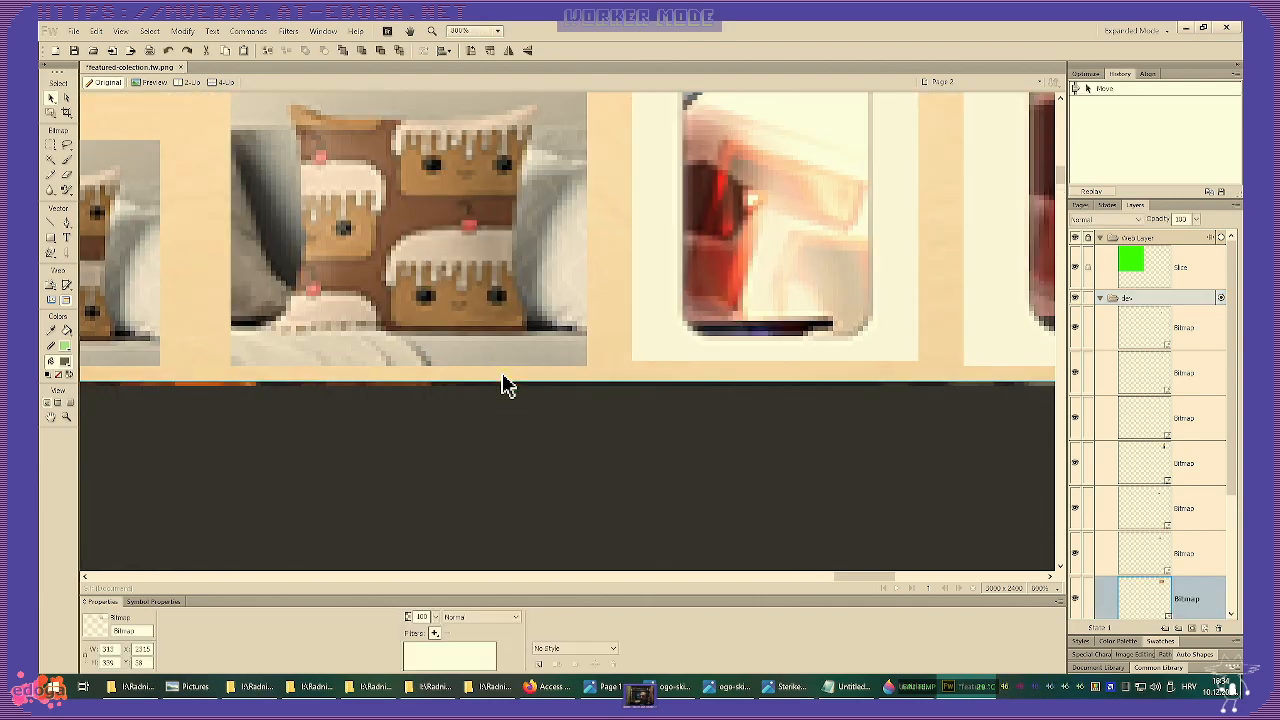
pyautogui.scroll(10, 502, 373)
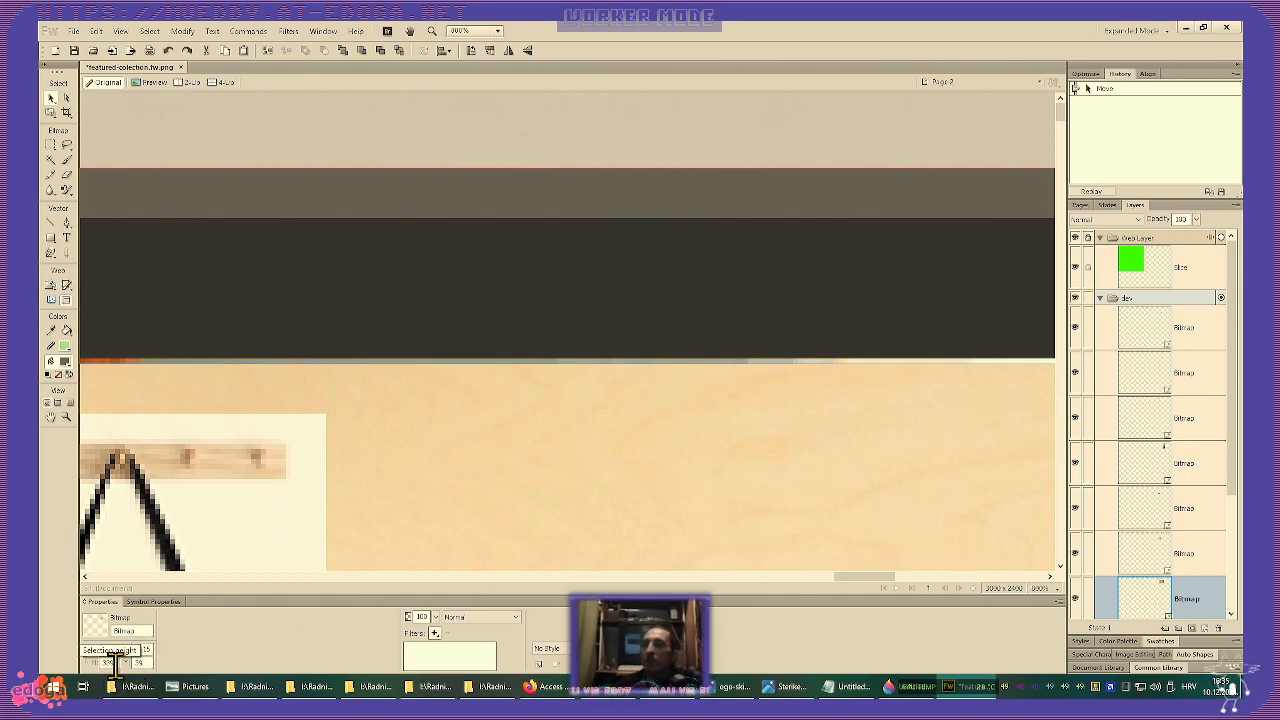
# - Draw a rectangle of about 76 × 56 px from the smaller card's upper edge and set its stroke to none
pyautogui.click(51, 238)
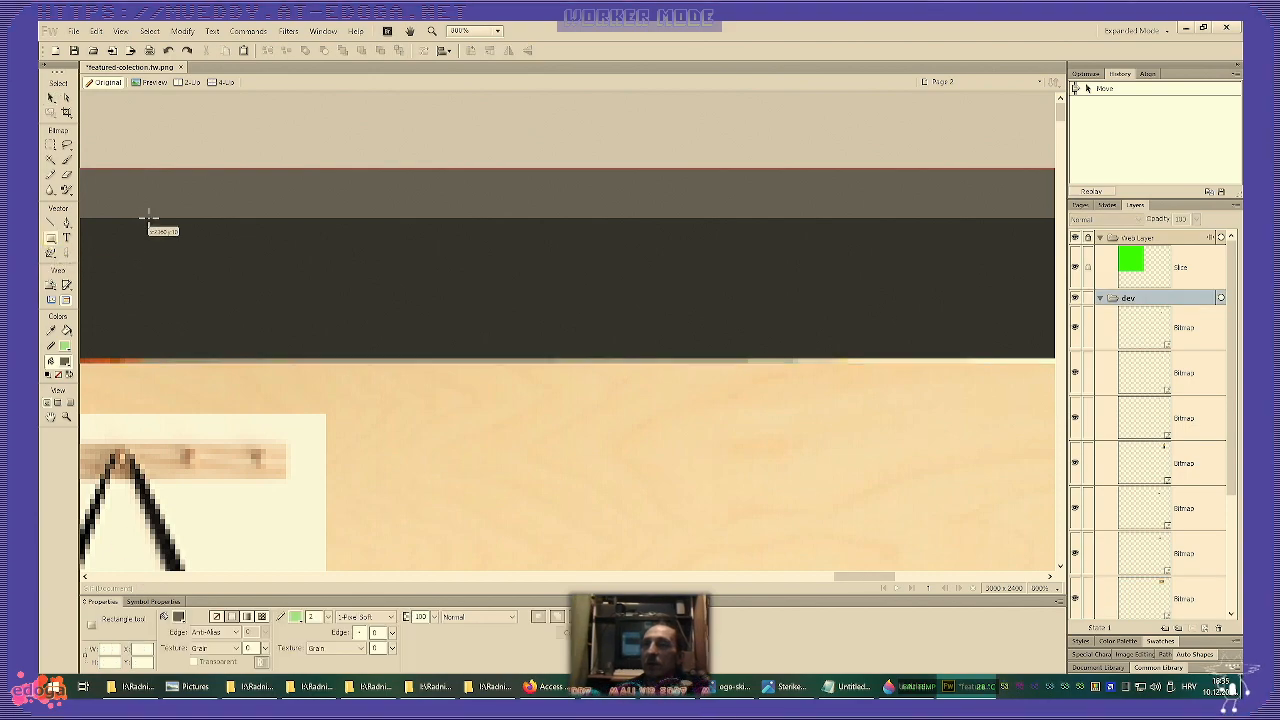
pyautogui.moveTo(153, 218); pyautogui.dragTo(530, 499)
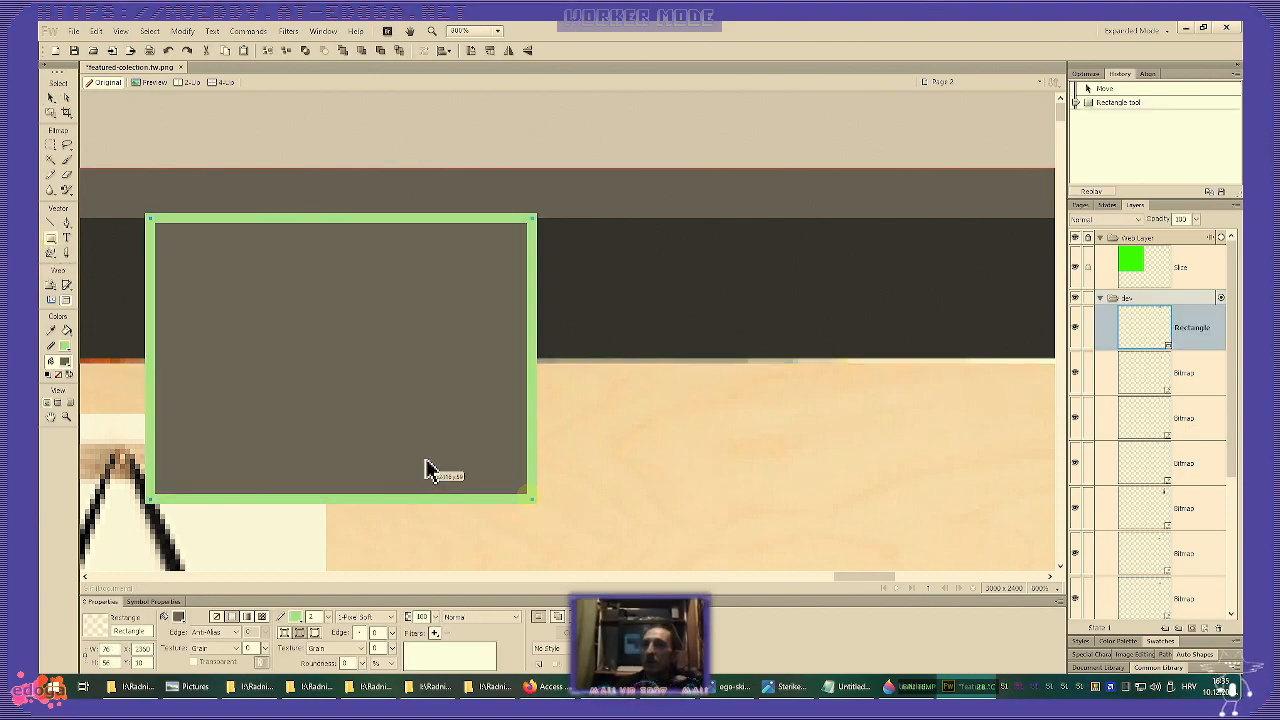
pyautogui.hotkey('ctrl', '-')
pyautogui.hotkey('ctrl', '-')
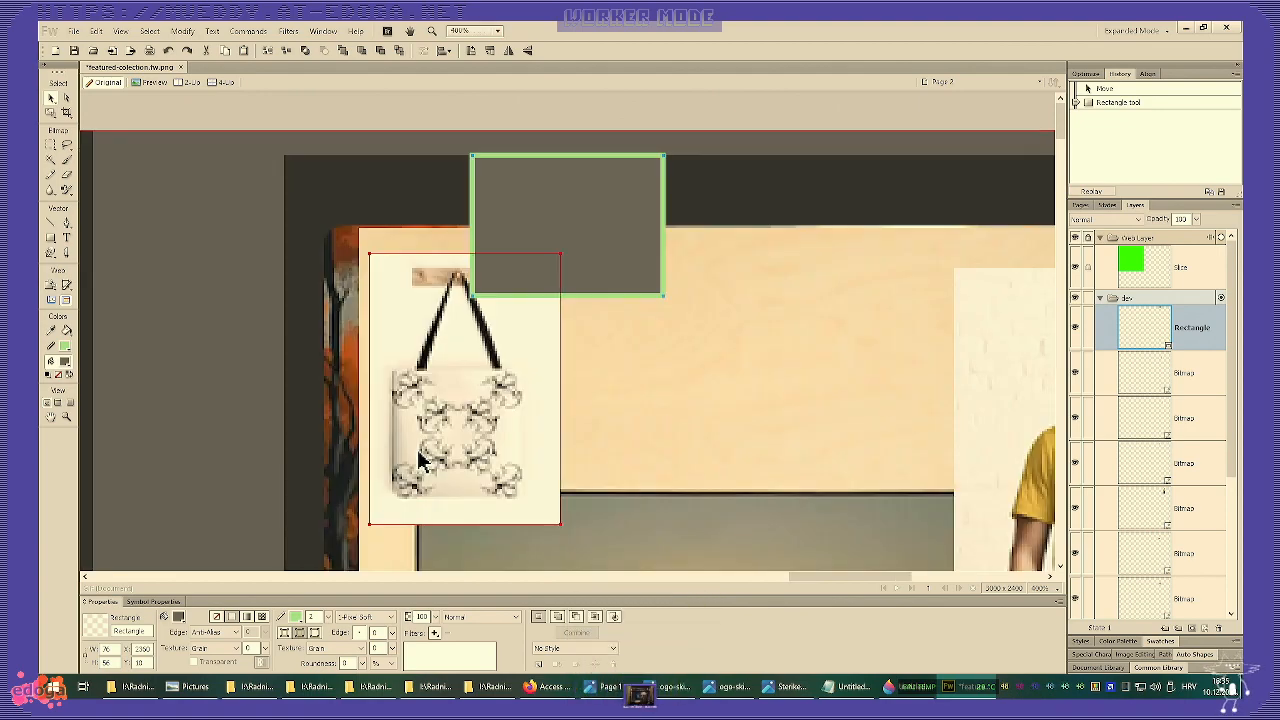
pyautogui.click(296, 618)
pyautogui.click(306, 599)
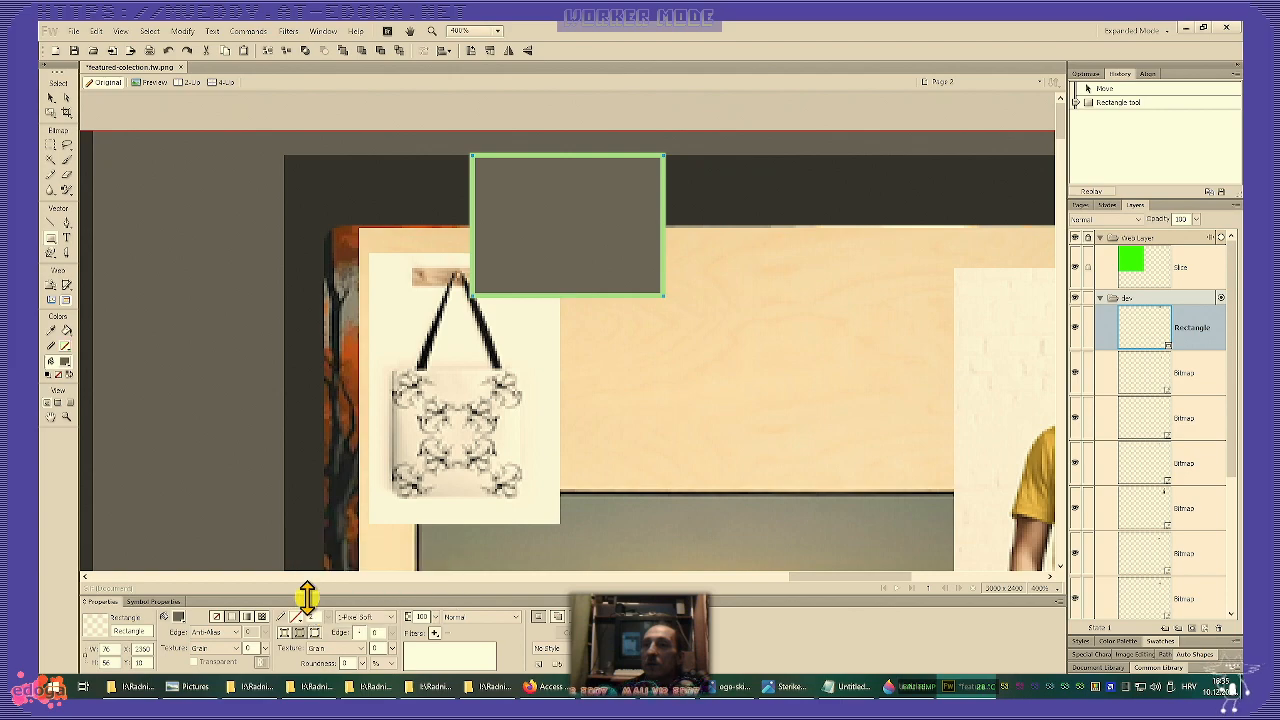
# - Fill the rectangle with the light beige sampled from the wooden background of the artwork
pyautogui.click(179, 617)
pyautogui.click(690, 403)
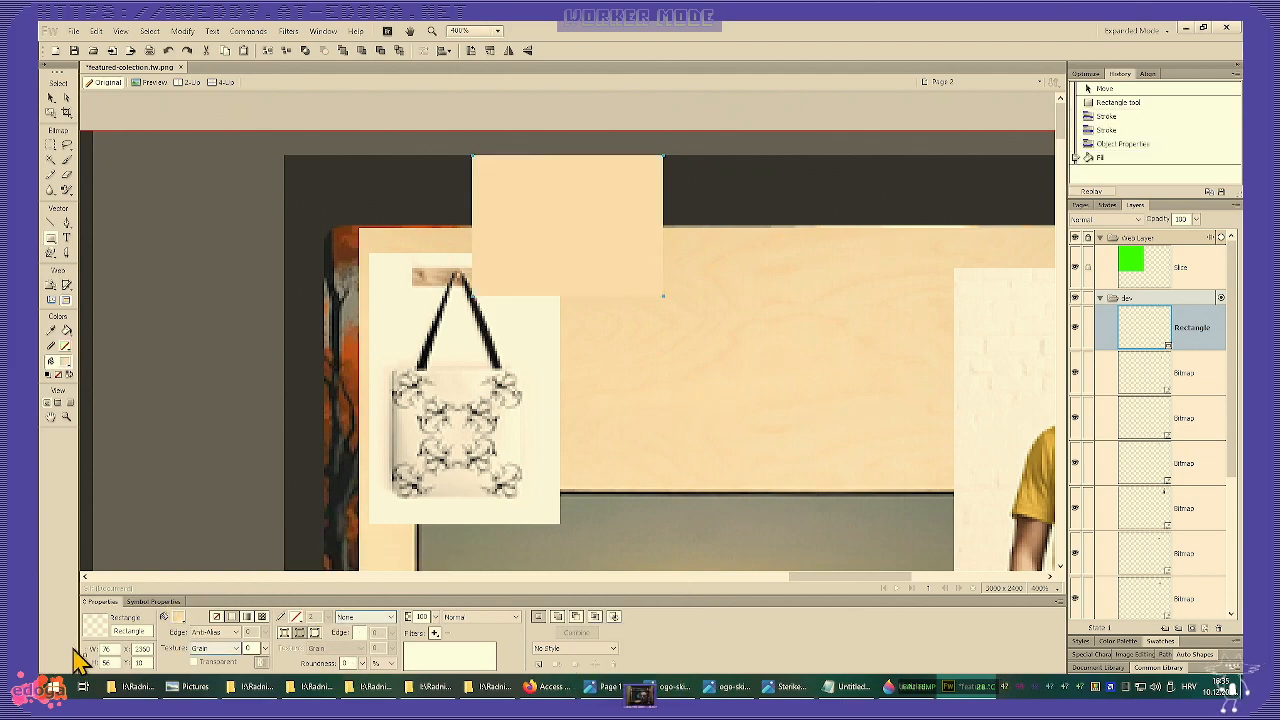
# - Try the plain rectangle at 340 × 340 px and delete it
pyautogui.moveTo(115, 650); pyautogui.dragTo(80, 650)
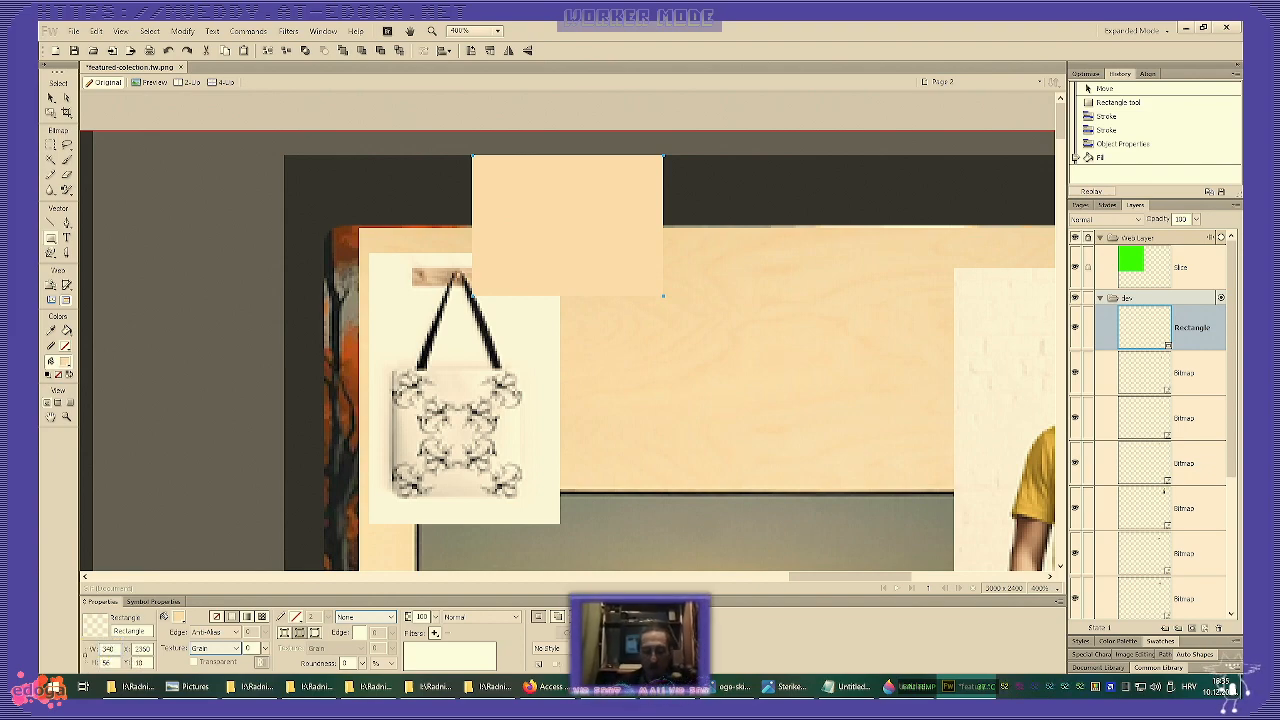
pyautogui.press('Tab')
pyautogui.press('Return')
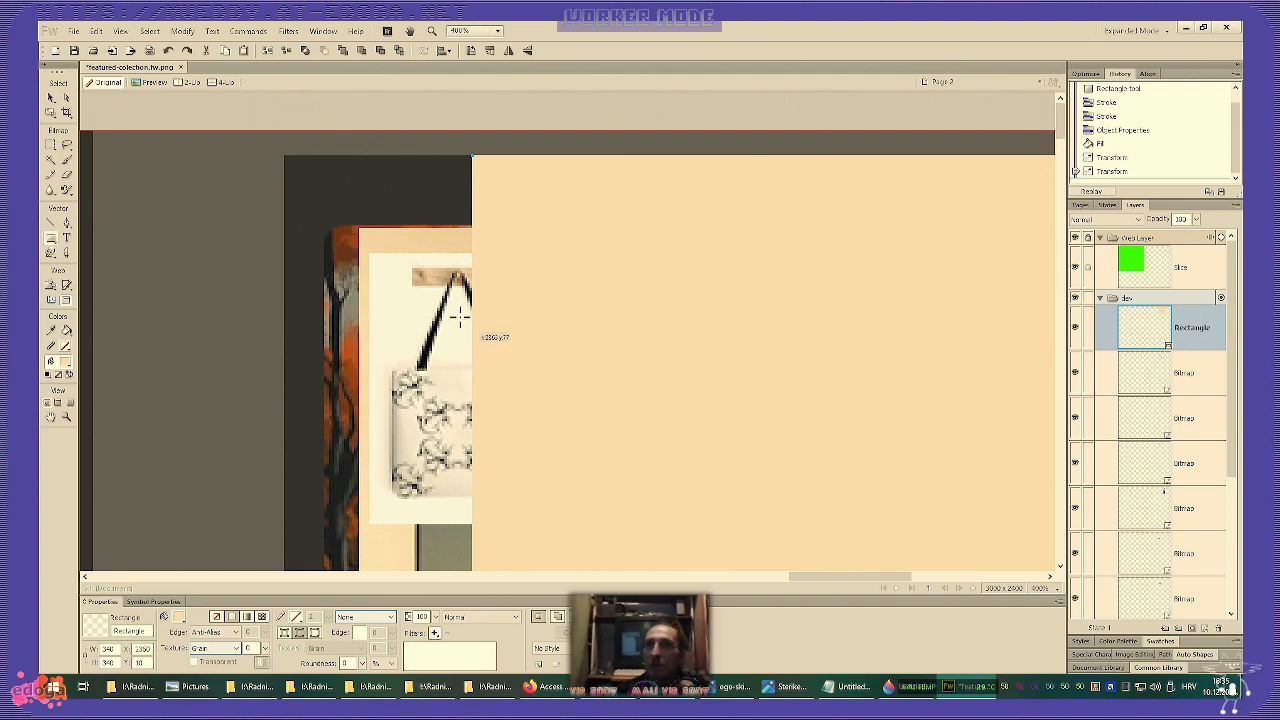
pyautogui.press('Delete')
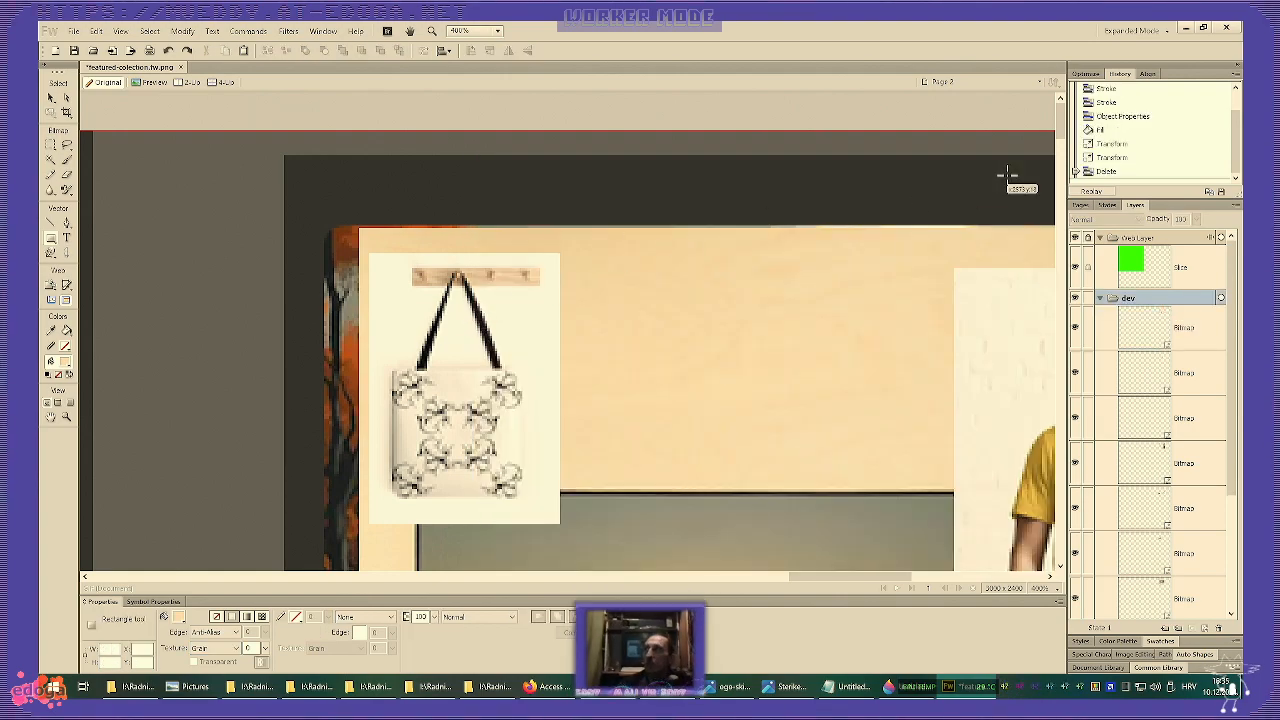
# - Clear the document's history
pyautogui.click(1236, 74)
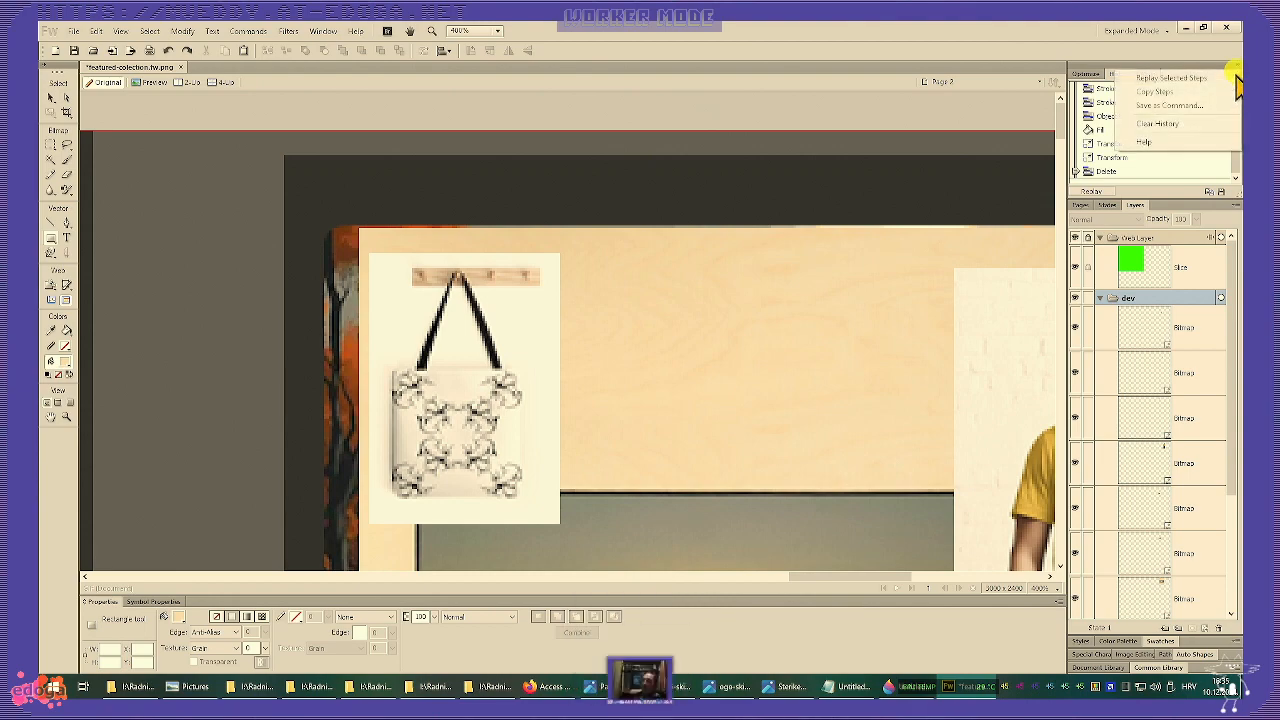
pyautogui.click(1190, 122)
# - Draw a rounded rectangle from the upper-left corner of the smaller card's artwork and set its size to 340 × 340 px
pyautogui.click(55, 242)
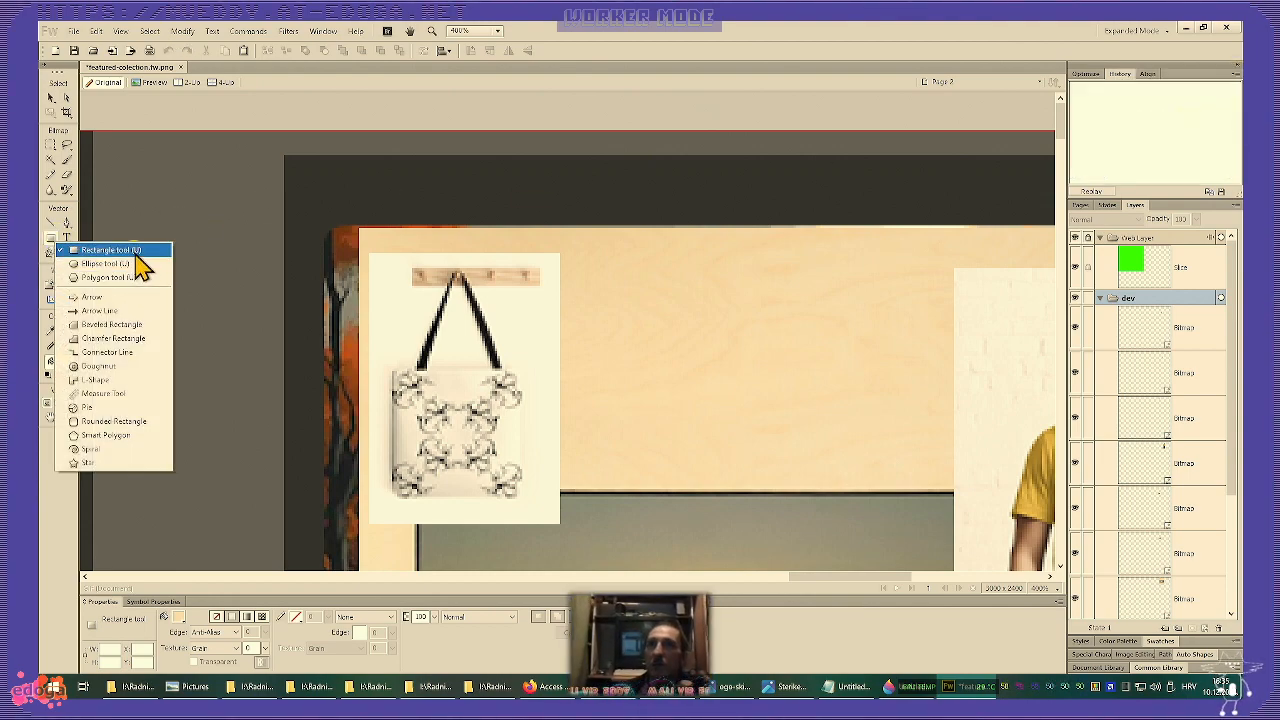
pyautogui.click(122, 421)
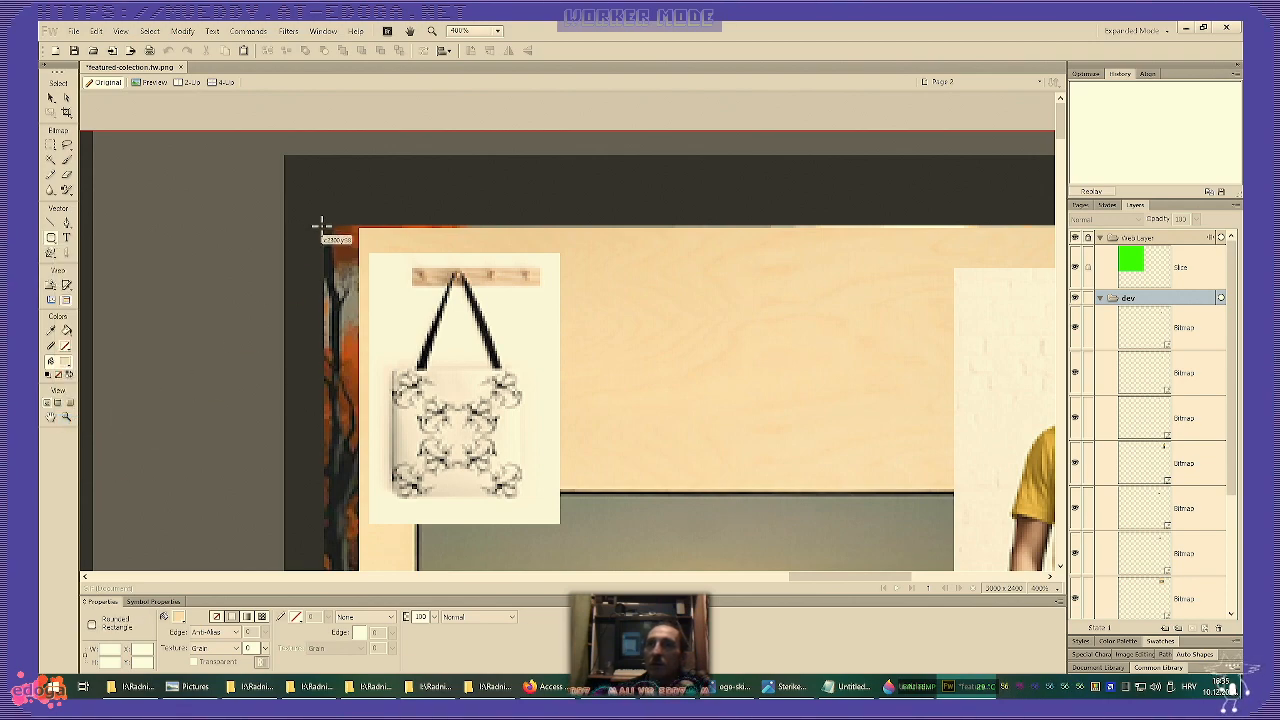
pyautogui.moveTo(324, 226); pyautogui.dragTo(780, 531)
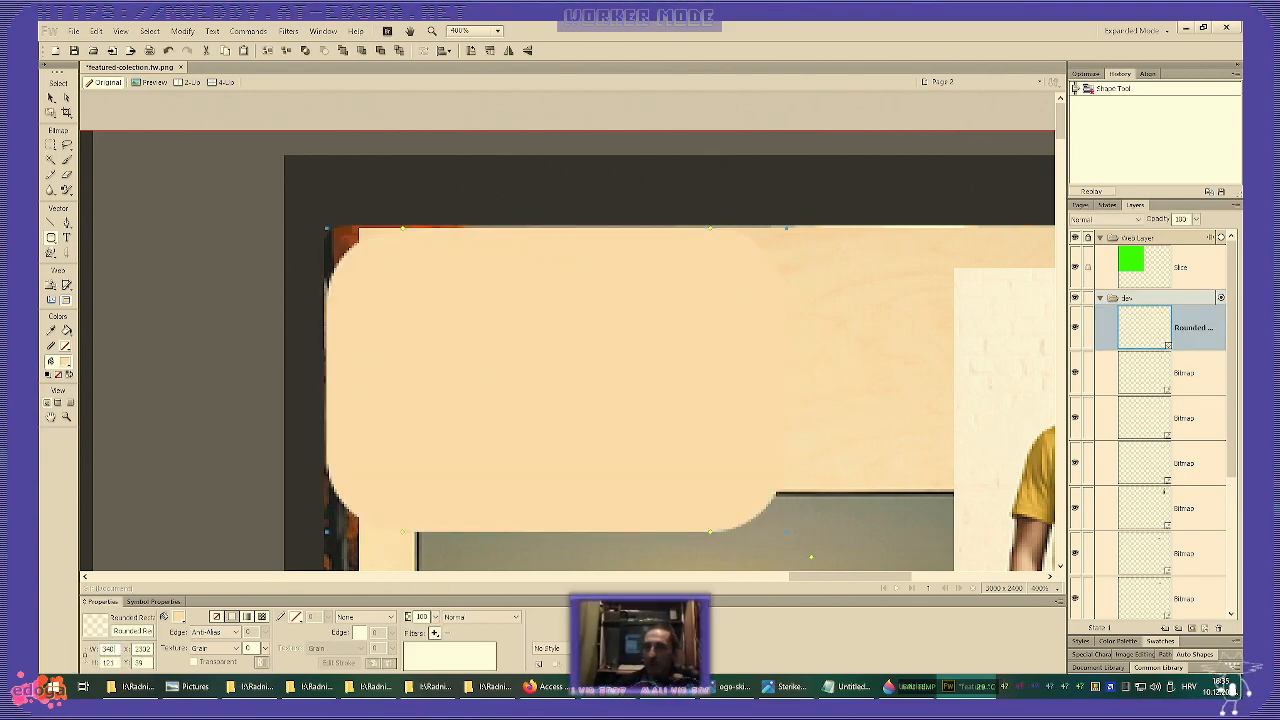
pyautogui.press('Tab')
pyautogui.write('340')
pyautogui.press('Return')
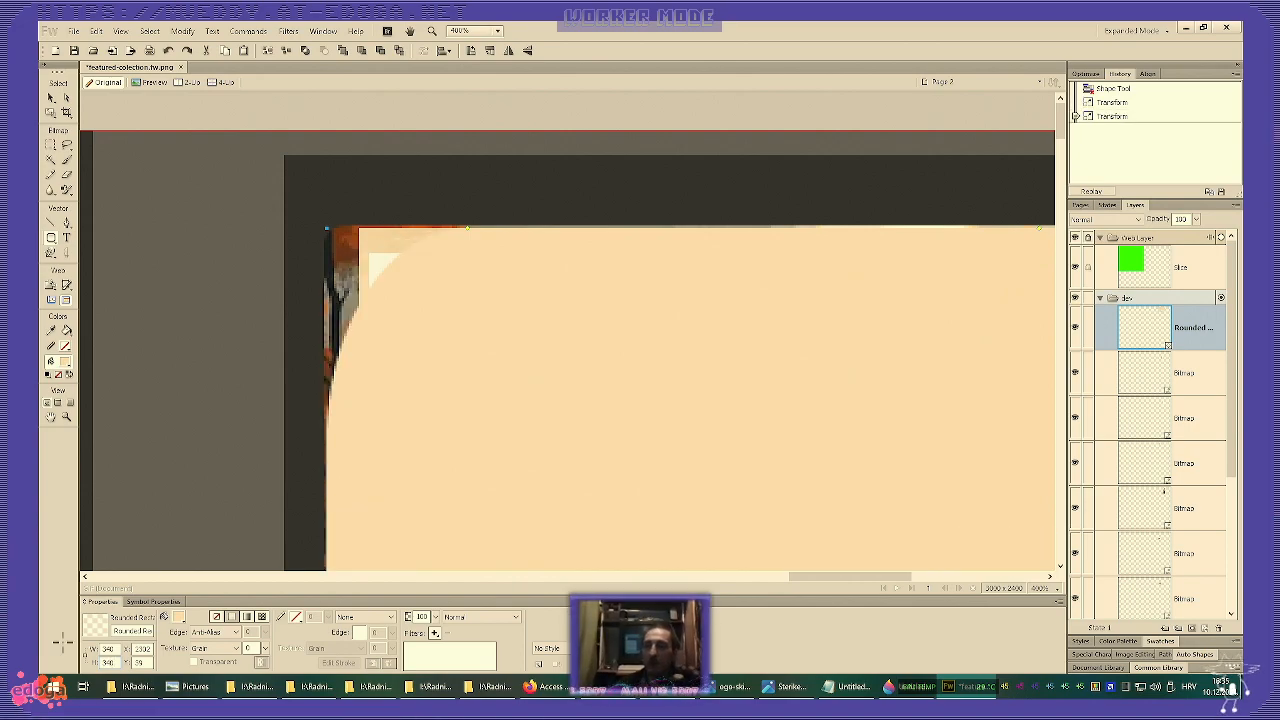
# - Nudge the rounded rectangle one pixel left to line it up with the artwork's sides
pyautogui.scroll(-2, 295, 532)
pyautogui.press('v')
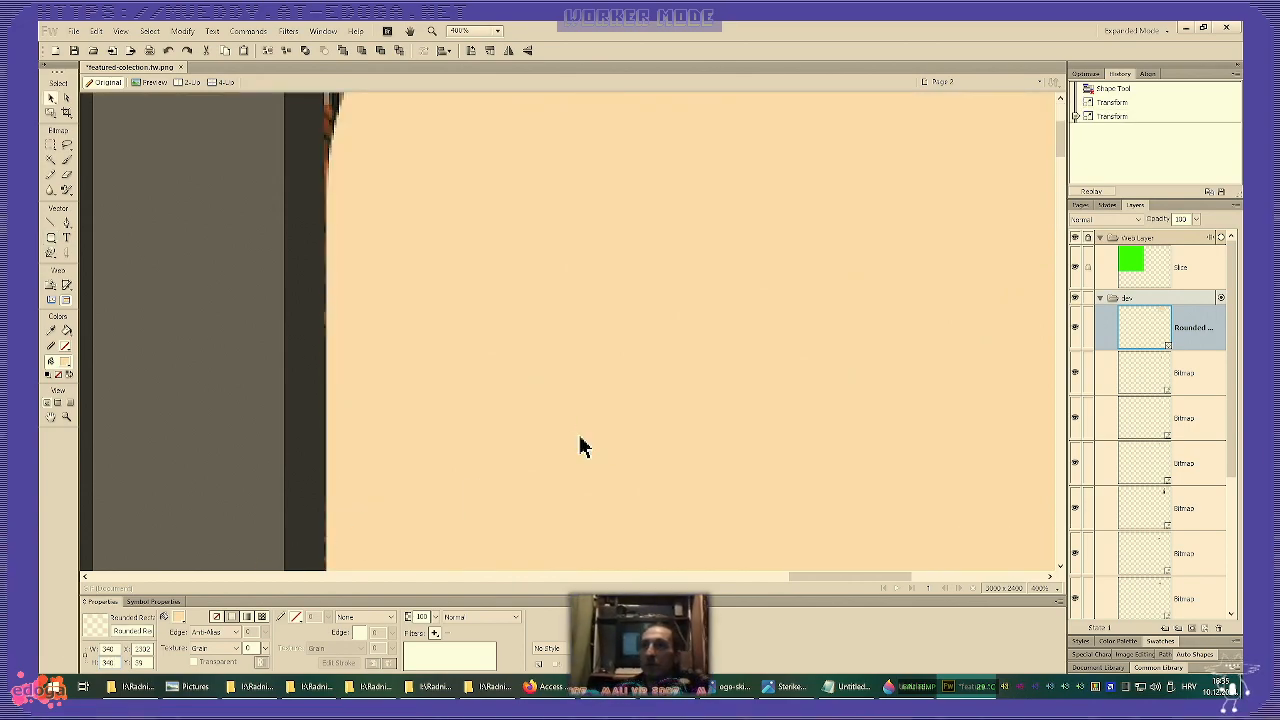
pyautogui.hotkey('ctrl', '-')
pyautogui.hotkey('ctrl', '-')
pyautogui.press('u')
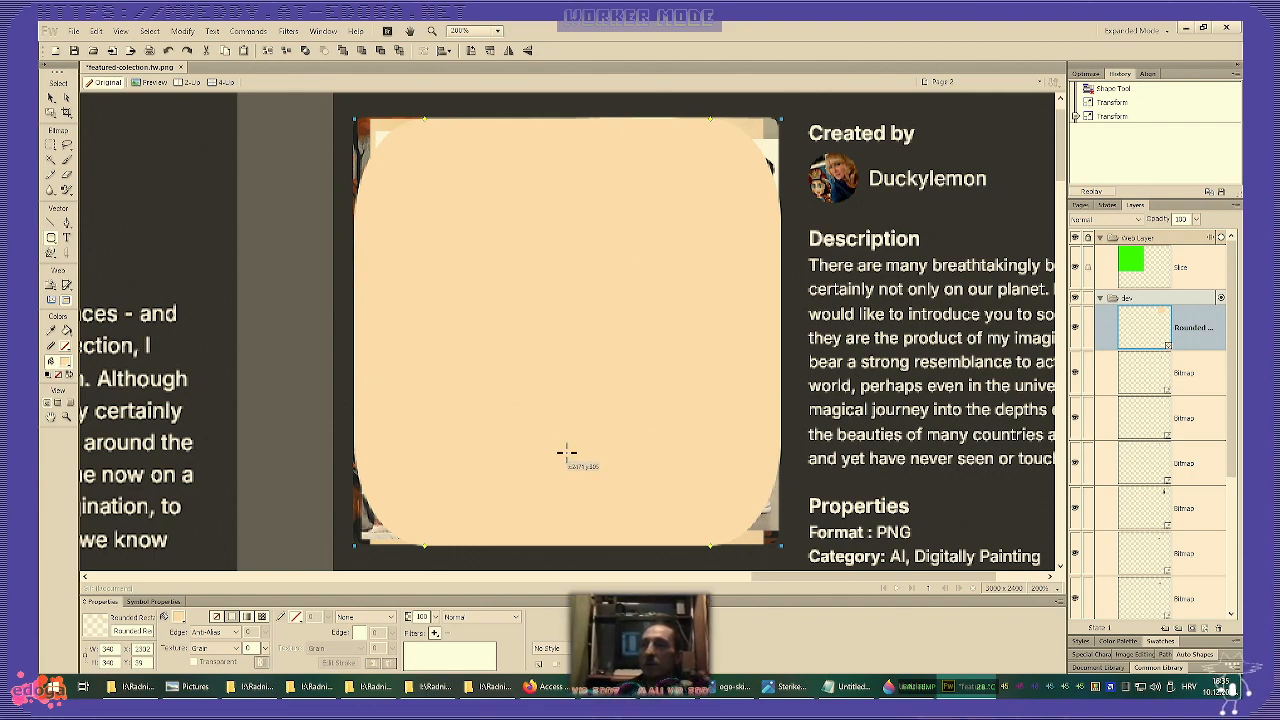
pyautogui.press('Left')
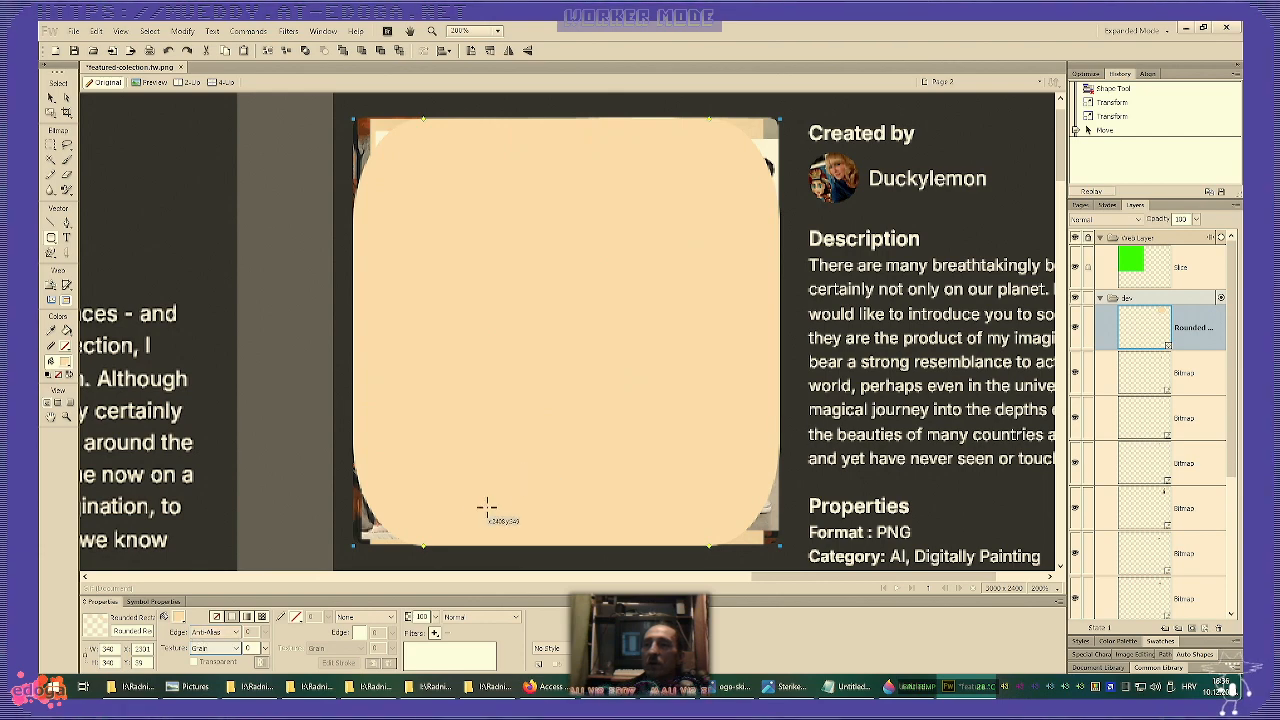
# - Reduce the rounded rectangle's corner rounding on all corners until it roughly matches the artwork's small corner curve
pyautogui.click(54, 100)
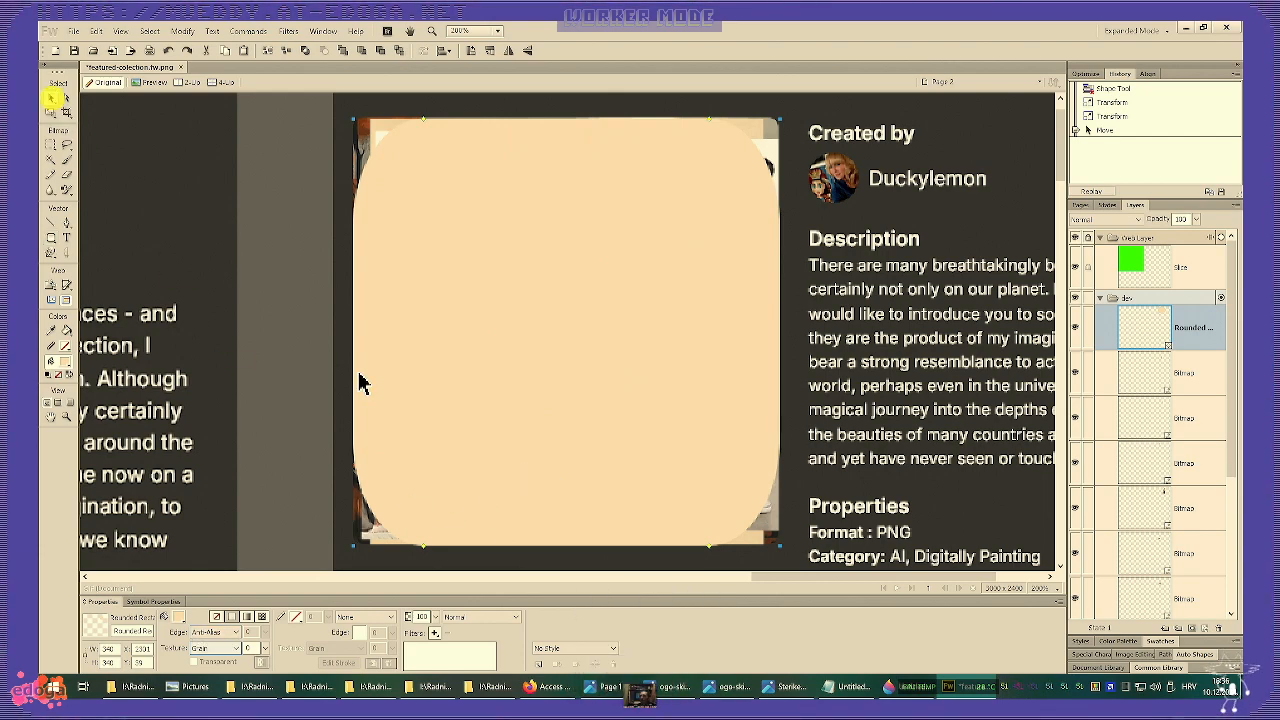
pyautogui.click(419, 549)
pyautogui.moveTo(419, 549); pyautogui.dragTo(371, 545)
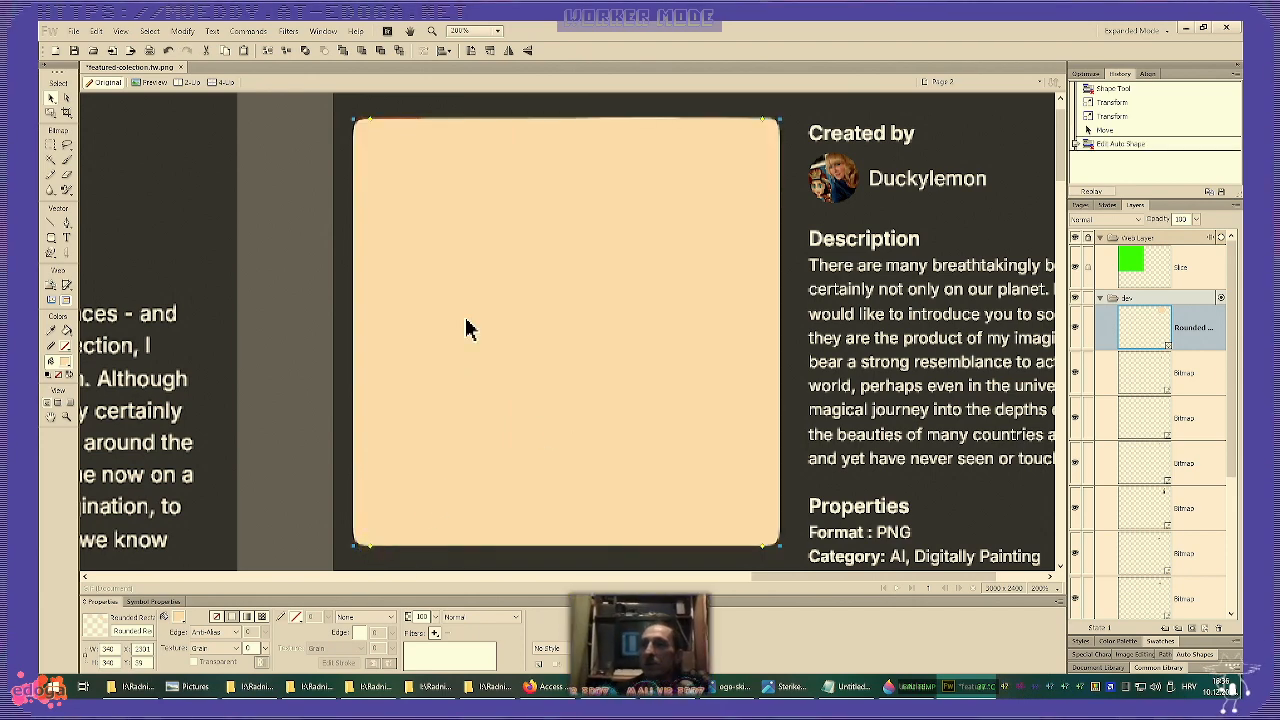
# - Check the rounded rectangle's upper and lower edges at high magnification and nudge it one pixel up over the artwork
pyautogui.hotkey('ctrl', '=')
pyautogui.hotkey('ctrl', '=')
pyautogui.scroll(3, 340, 220)
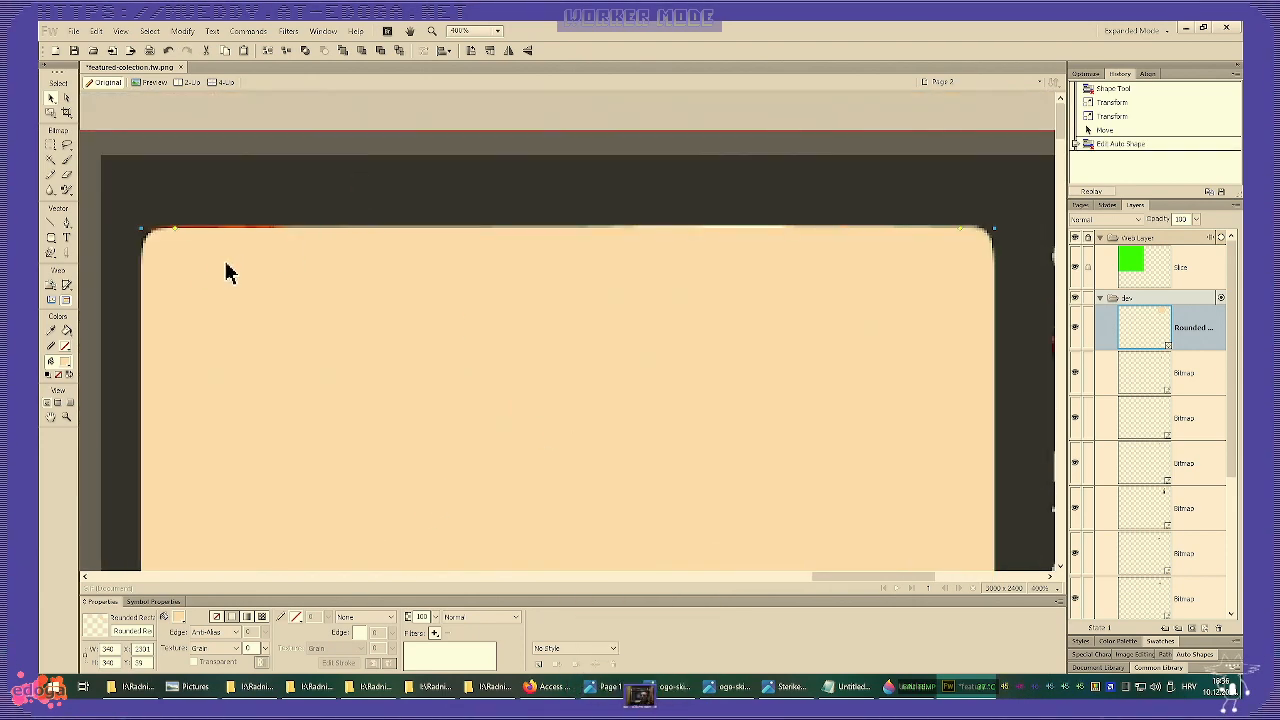
pyautogui.scroll(-6, 420, 285)
pyautogui.scroll(2, 552, 363)
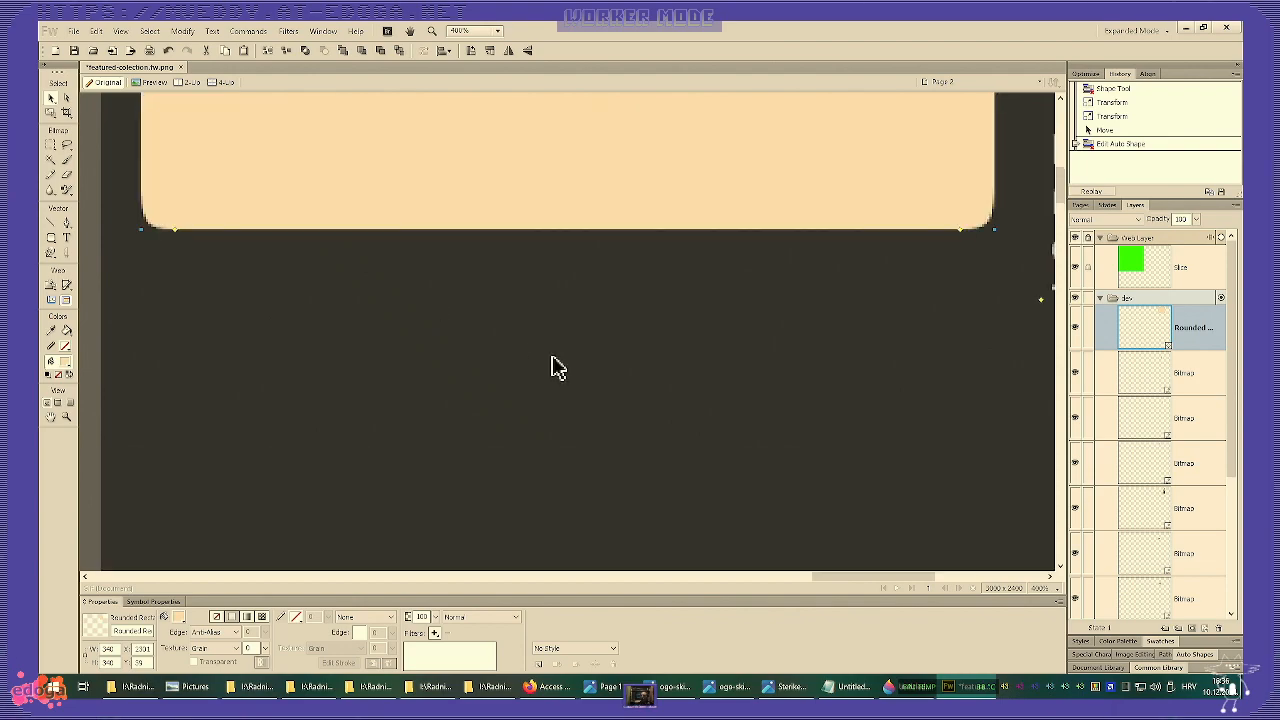
pyautogui.press('Up')
pyautogui.press('Up')
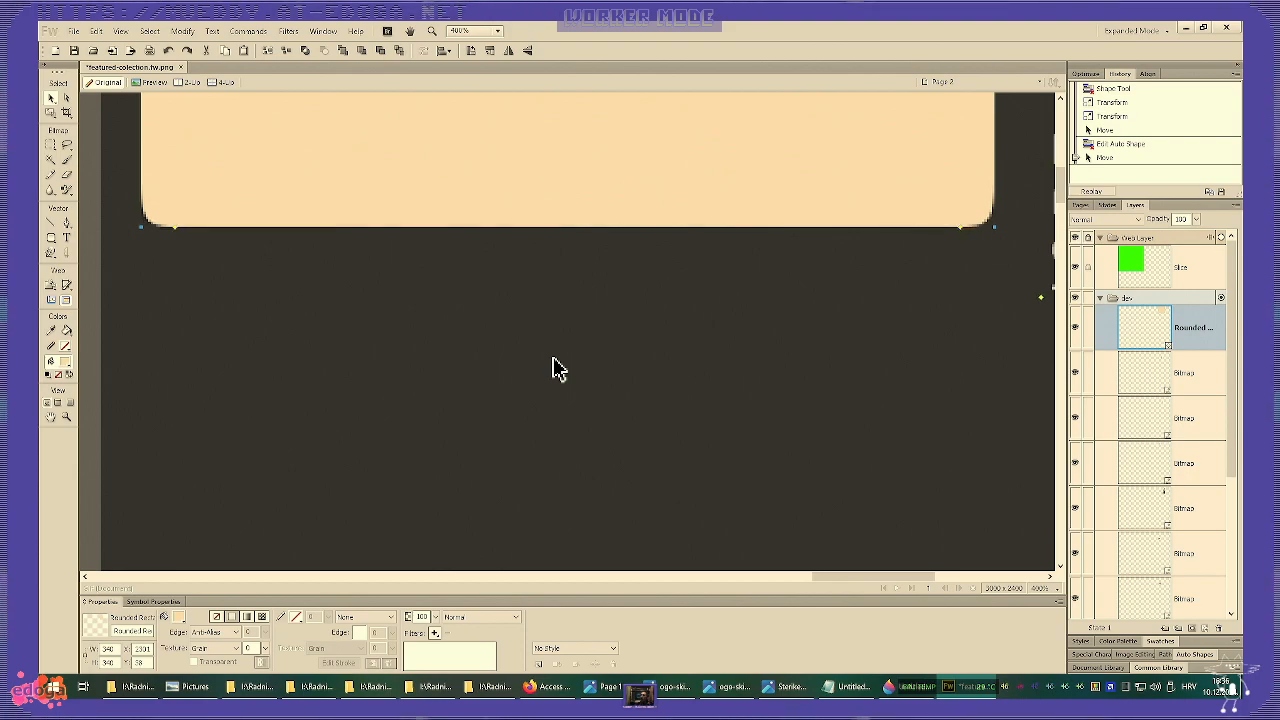
pyautogui.scroll(5, 557, 368)
pyautogui.press('Up')
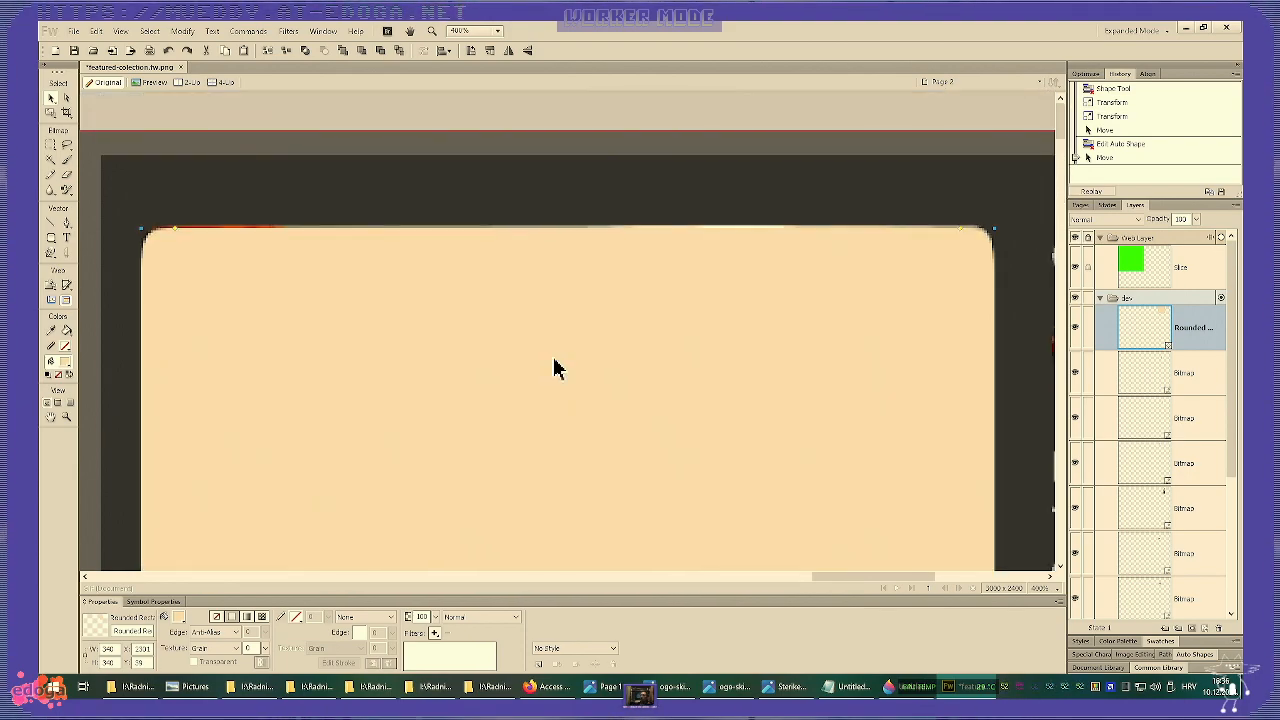
pyautogui.press('Up')
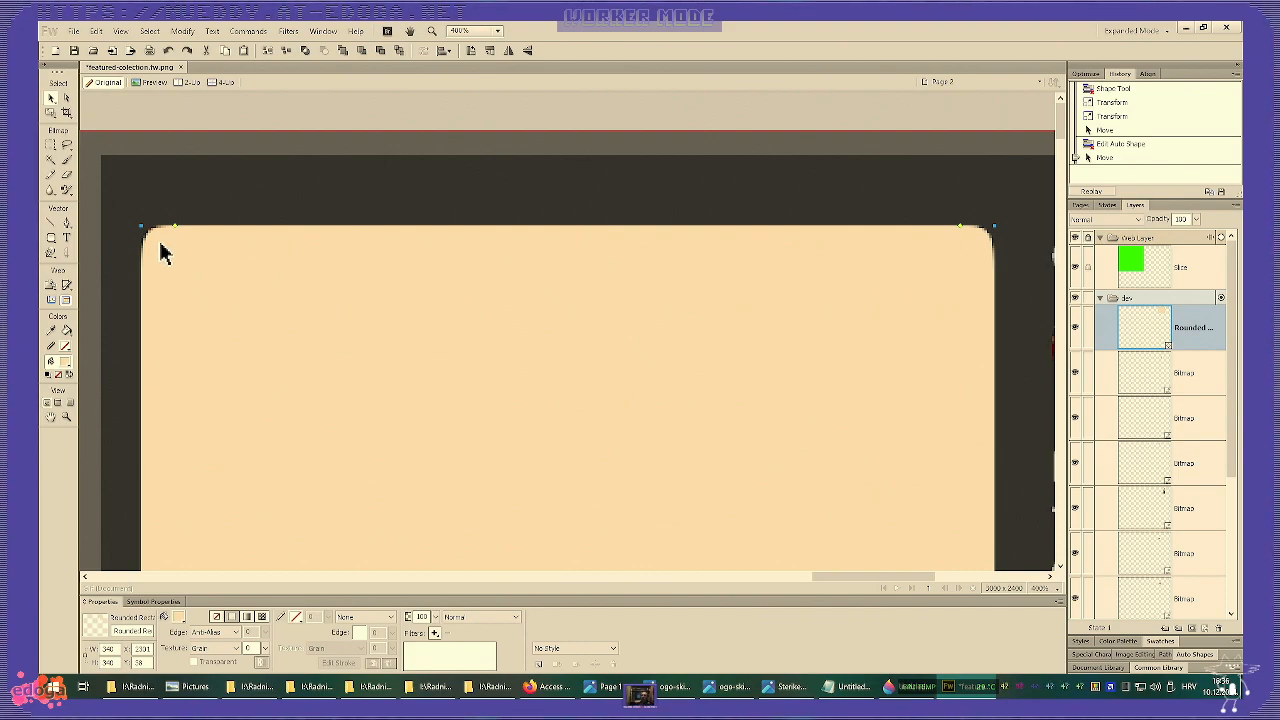
# - Tighten the rounded rectangle's corner rounding further and inspect its lower corners against the artwork
pyautogui.moveTo(174, 227); pyautogui.dragTo(160, 236)
pyautogui.scroll(-5, 374, 250)
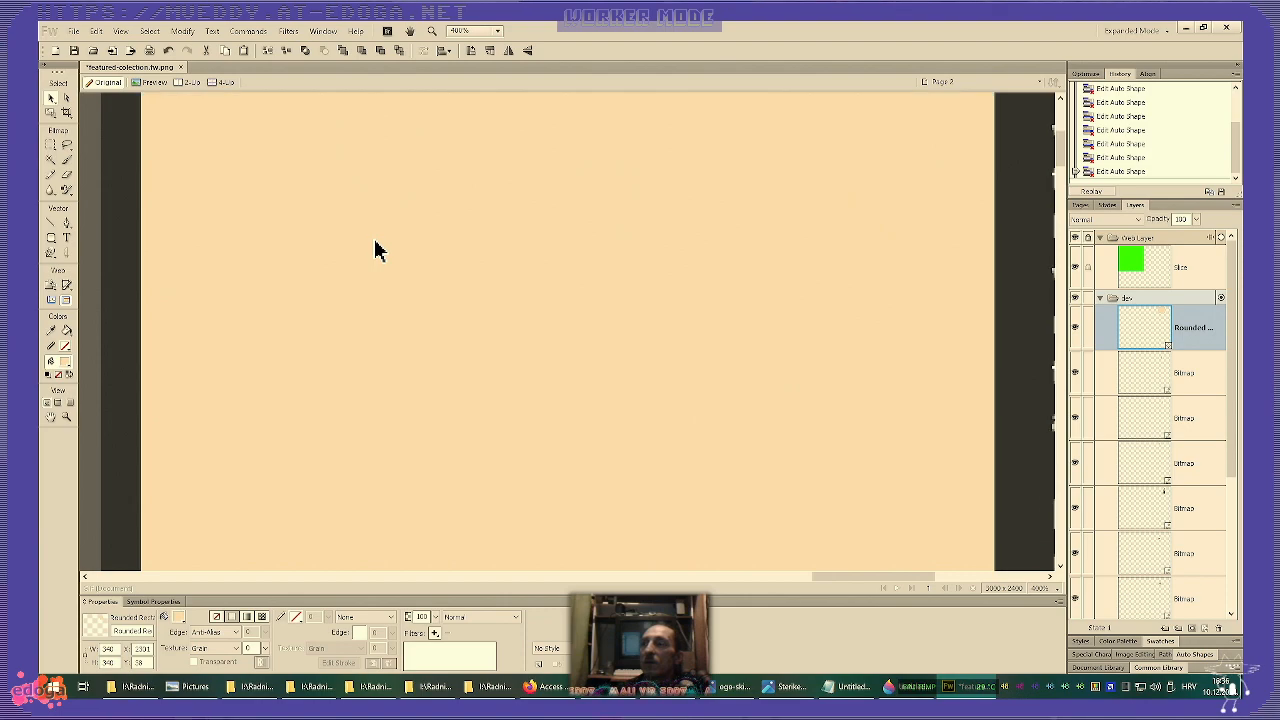
pyautogui.scroll(3, 374, 263)
pyautogui.scroll(-1, 378, 272)
pyautogui.scroll(1, 370, 290)
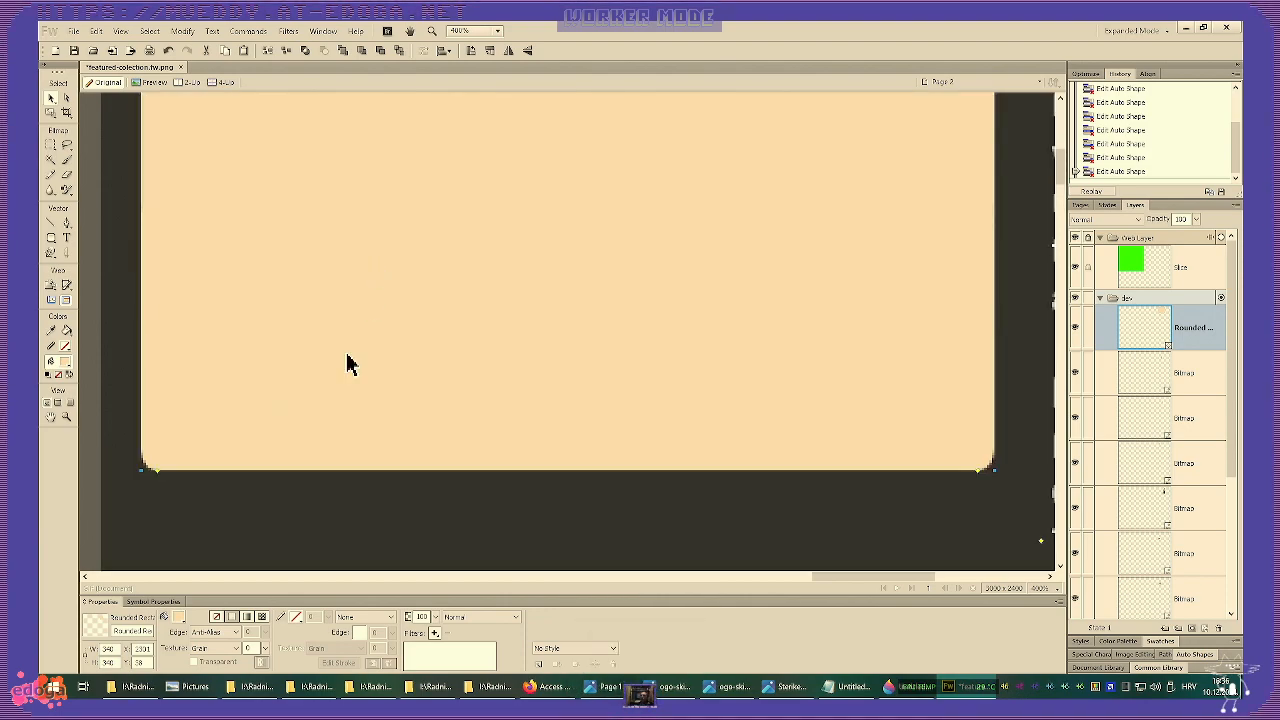
# - Try the Feather and Hard fill edges on the rounded rectangle and view the result on the whole card
pyautogui.click(234, 633)
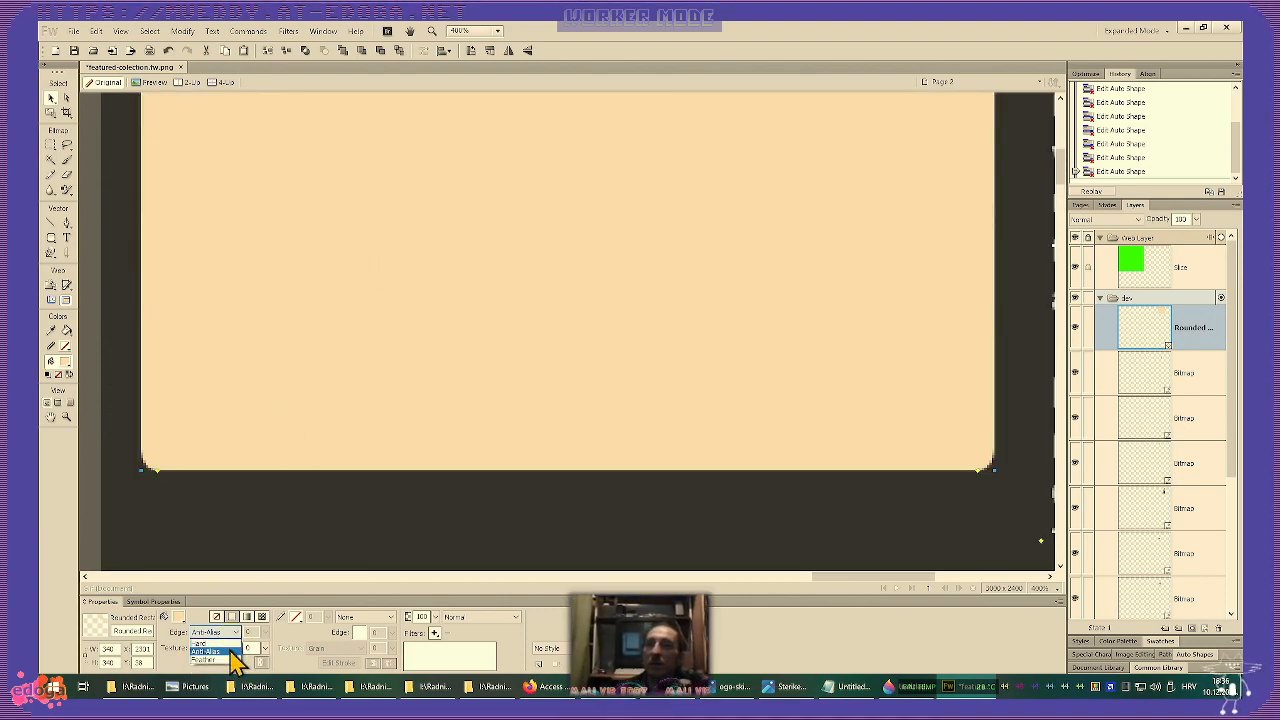
pyautogui.click(229, 661)
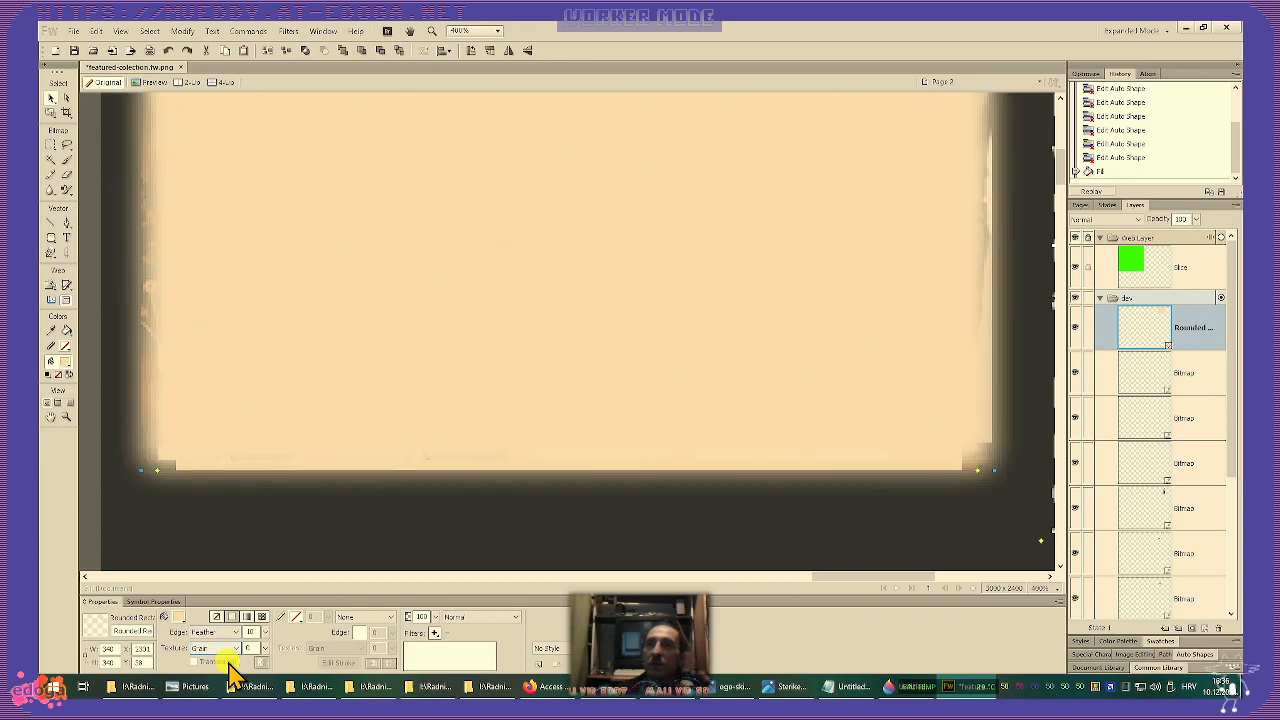
pyautogui.click(236, 634)
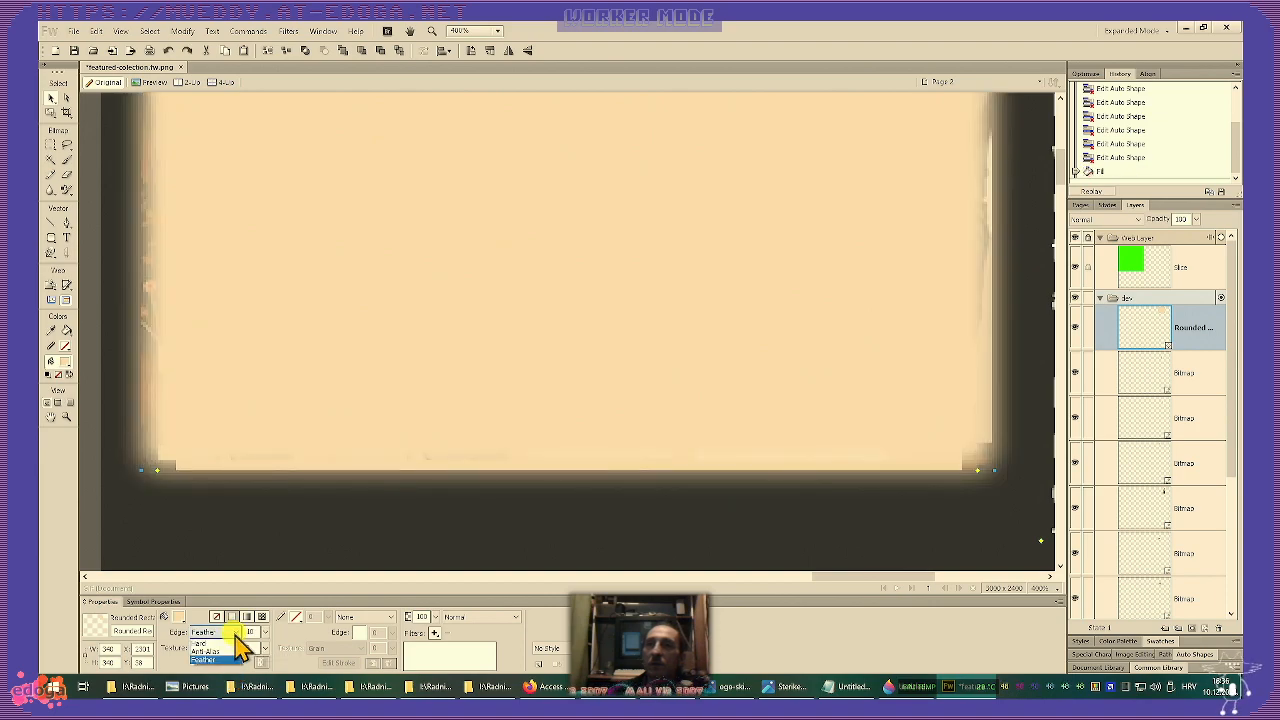
pyautogui.click(226, 643)
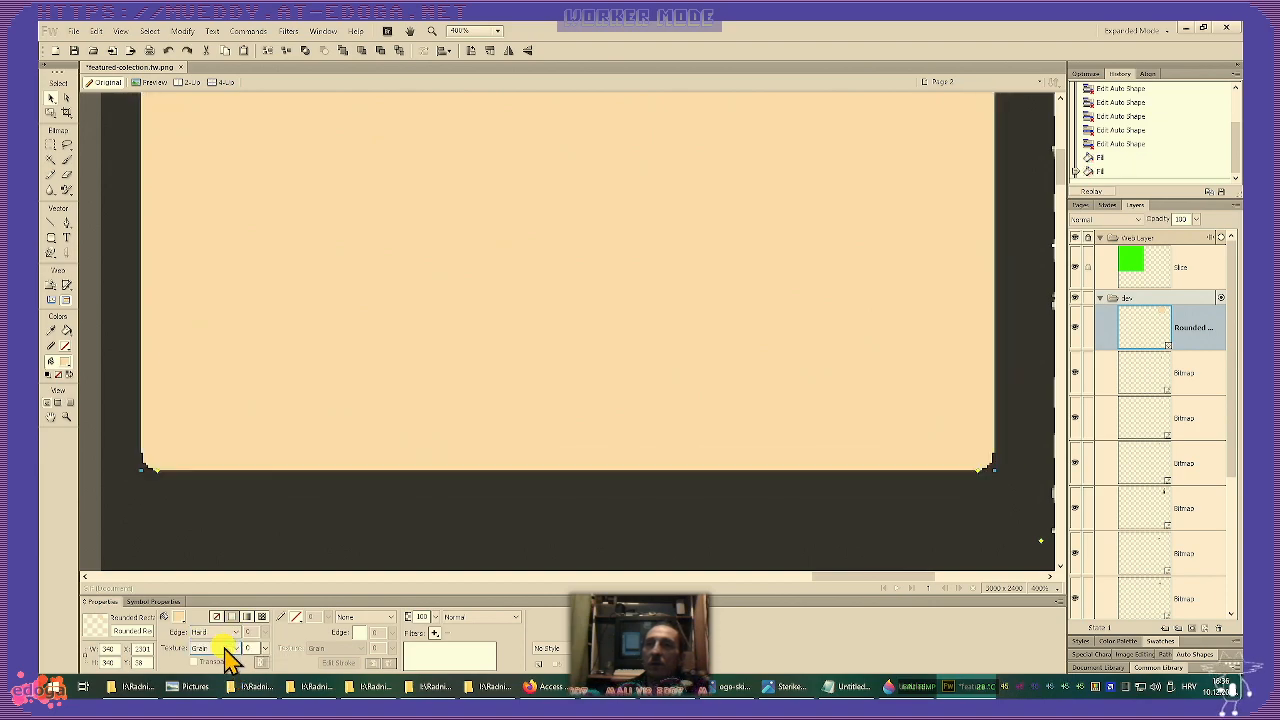
pyautogui.hotkey('ctrl', '-')
pyautogui.hotkey('ctrl', '-')
pyautogui.hotkey('ctrl', '-')
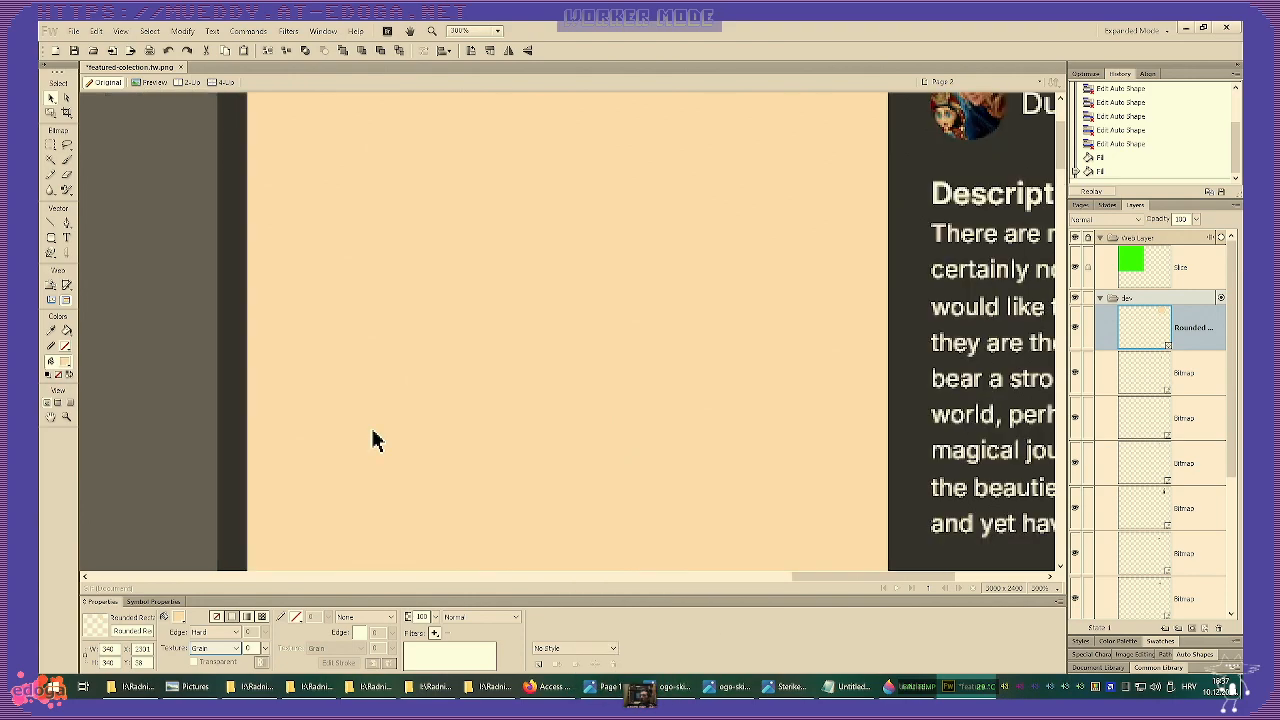
pyautogui.hotkey('ctrl', '-')
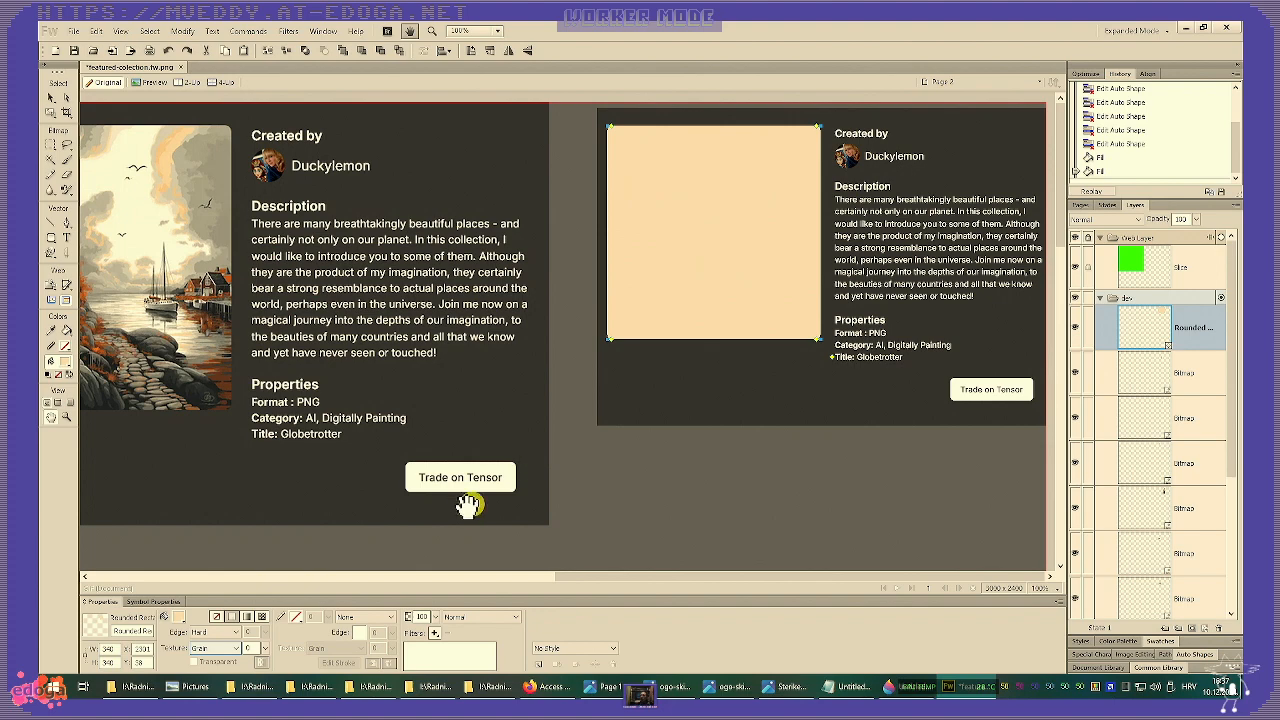
# - Hide the rounded rectangle to examine the artwork's upper-left corner at high magnification, and show it again
pyautogui.hotkey('ctrl', '+')
pyautogui.hotkey('ctrl', '+')
pyautogui.hotkey('ctrl', '+')
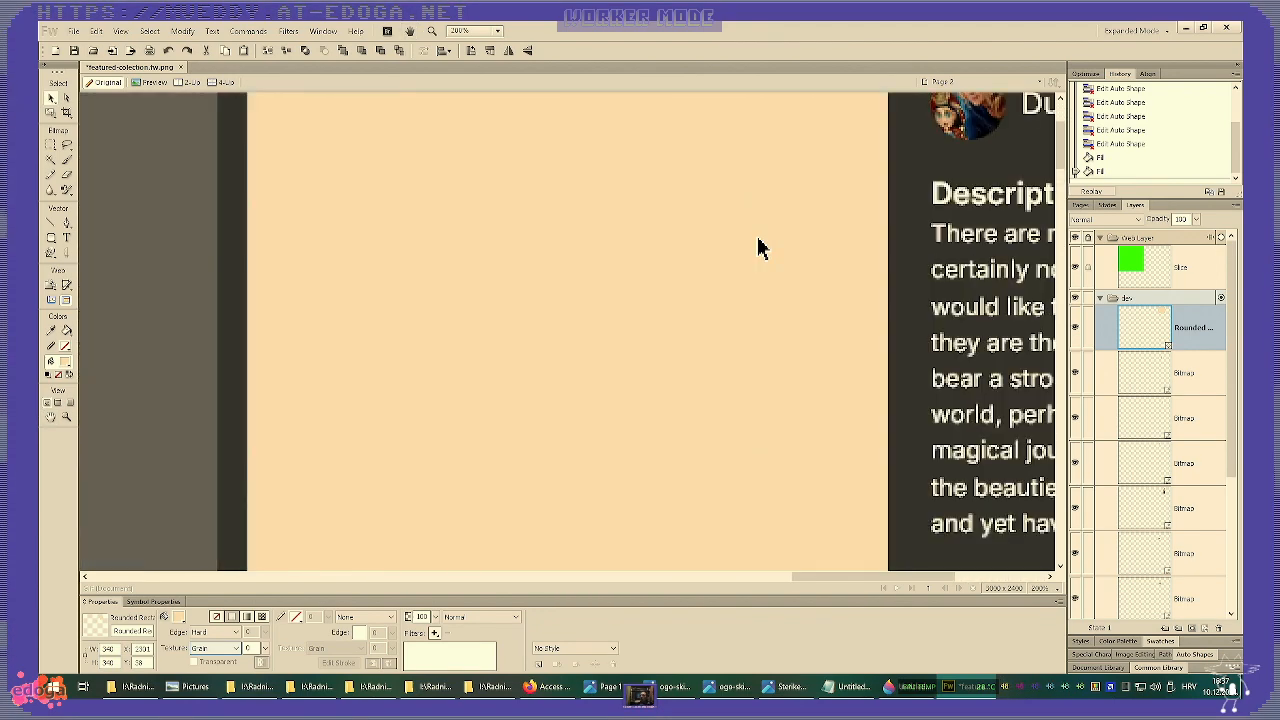
pyautogui.scroll(3, 672, 248)
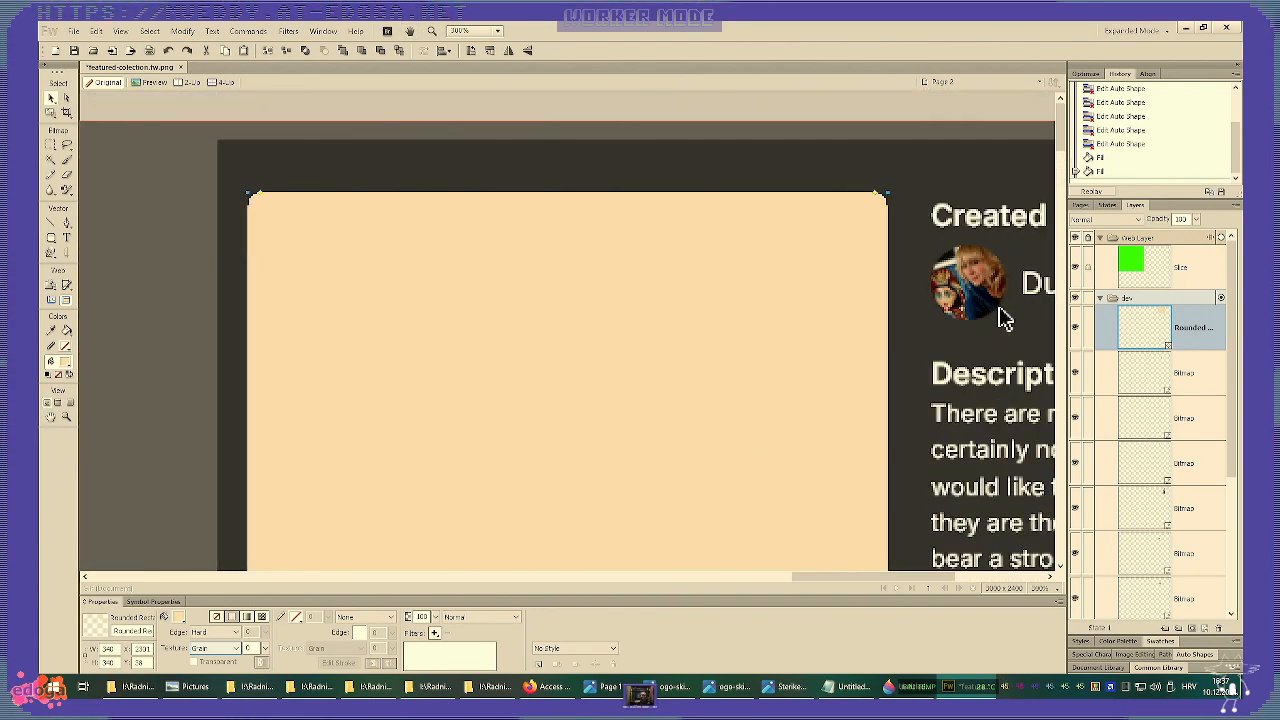
pyautogui.click(1075, 335)
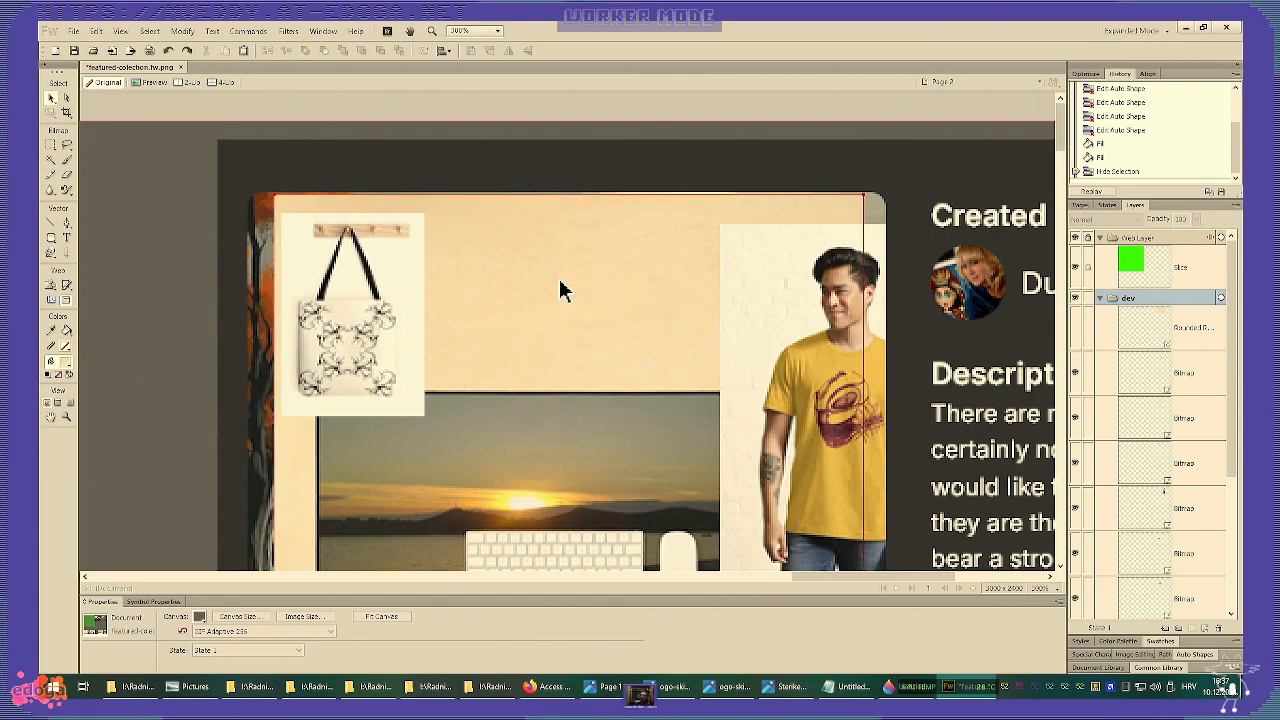
pyautogui.hotkey('ctrl', '+')
pyautogui.hotkey('ctrl', '+')
pyautogui.press('space')
pyautogui.moveTo(211, 198); pyautogui.dragTo(806, 600)
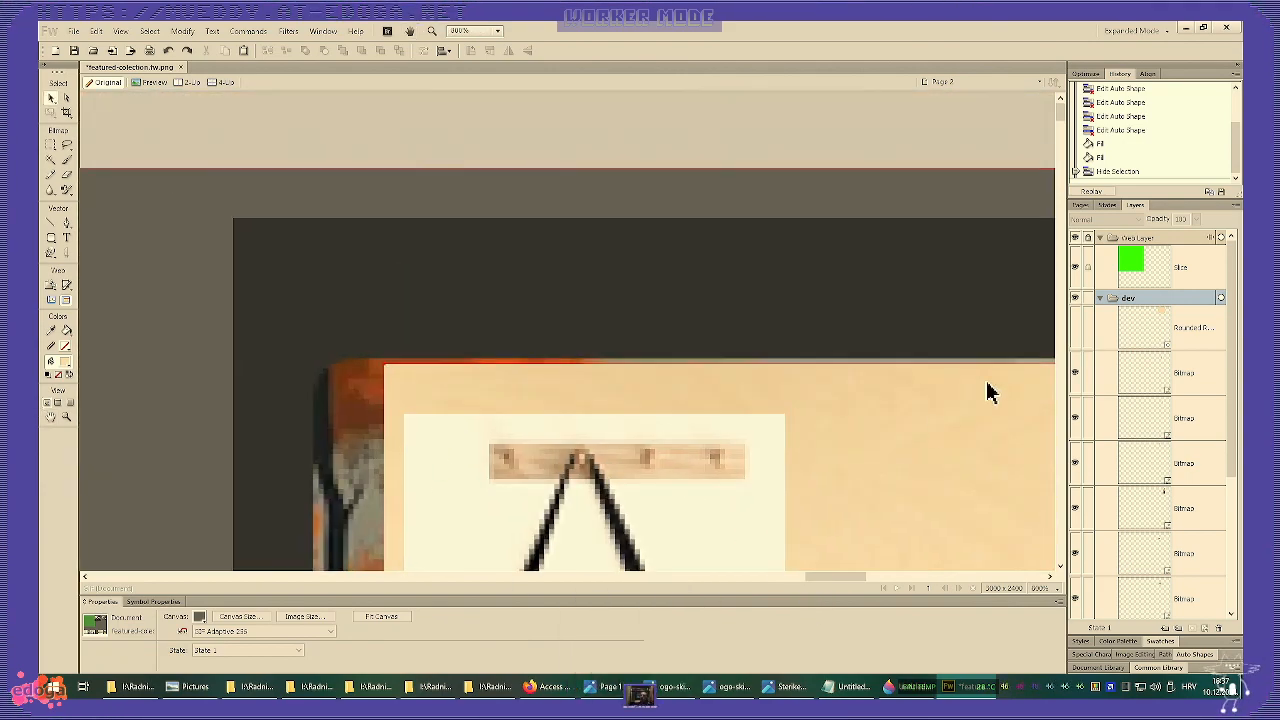
pyautogui.click(1075, 335)
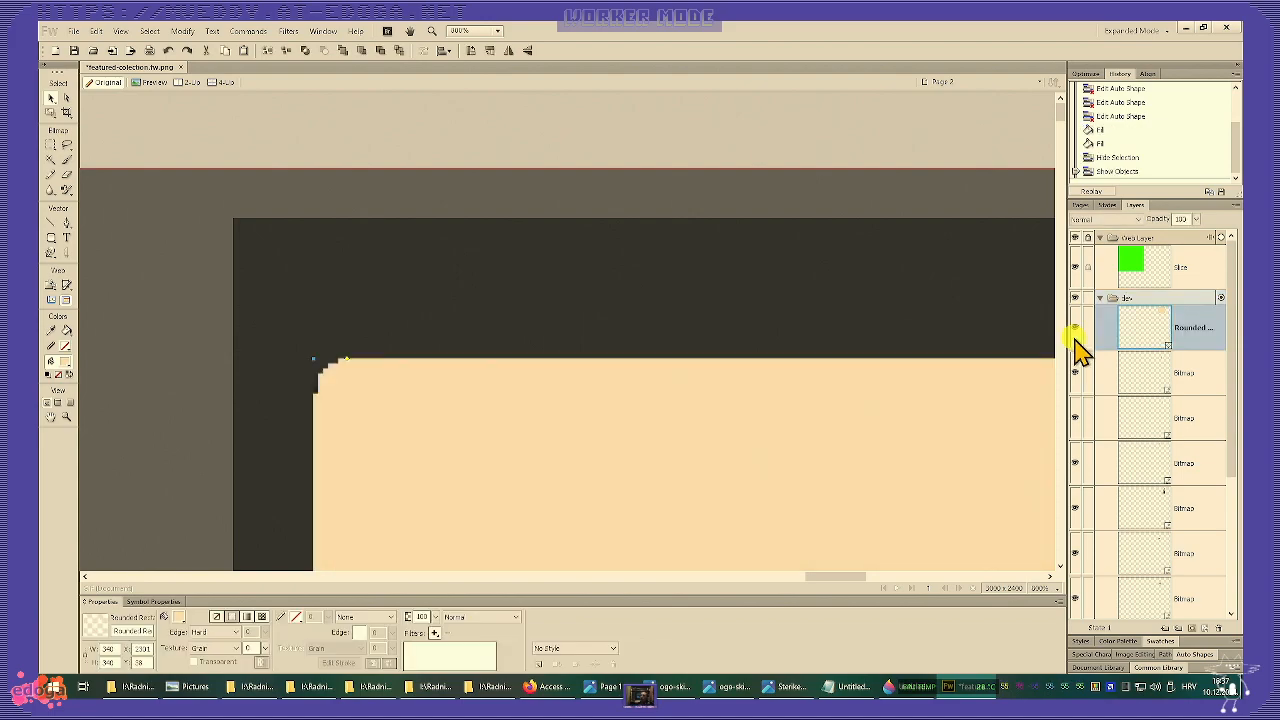
# - Set the rounded rectangle's fill edge to Anti-Alias and realign it with the artwork's upper-left corner by single pixels
pyautogui.click(237, 632)
pyautogui.click(232, 648)
pyautogui.press('Down')
pyautogui.press('Right')
pyautogui.press('Up')
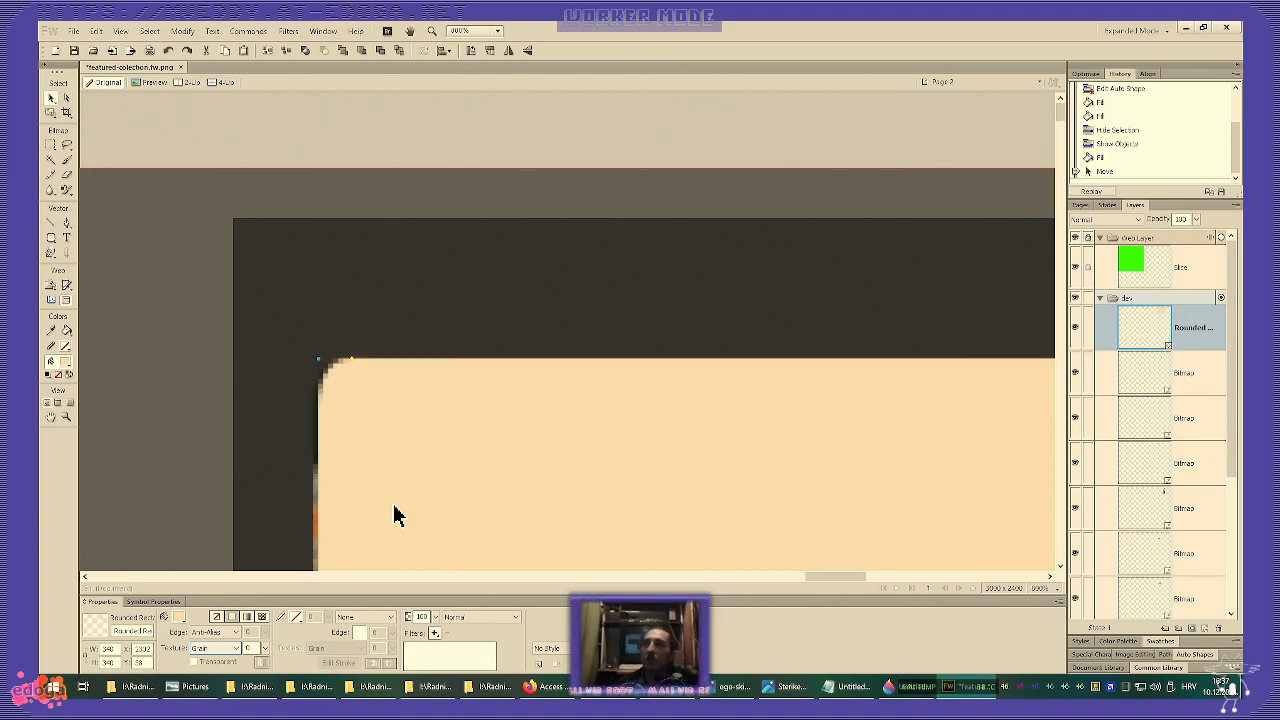
pyautogui.press('Left')
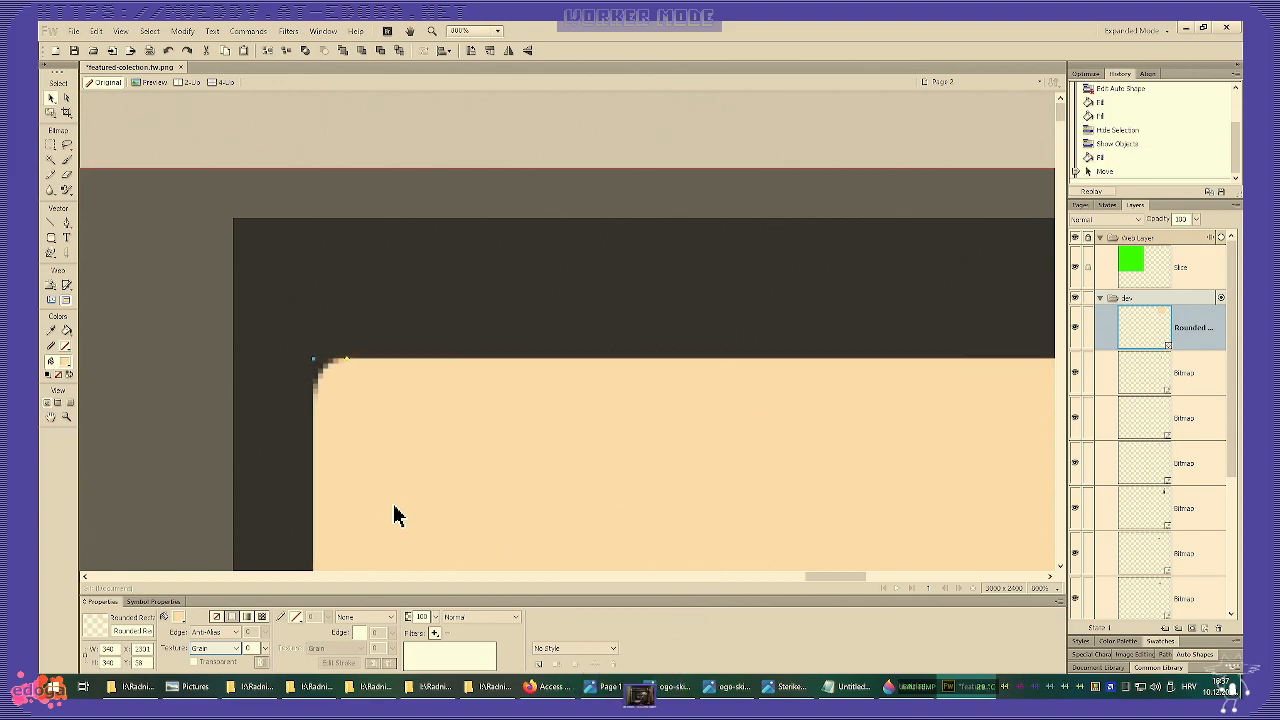
# - Fine-tune the rounded rectangle's corner rounding at its upper-left corner until it matches the curve of the artwork beneath
pyautogui.click(347, 362)
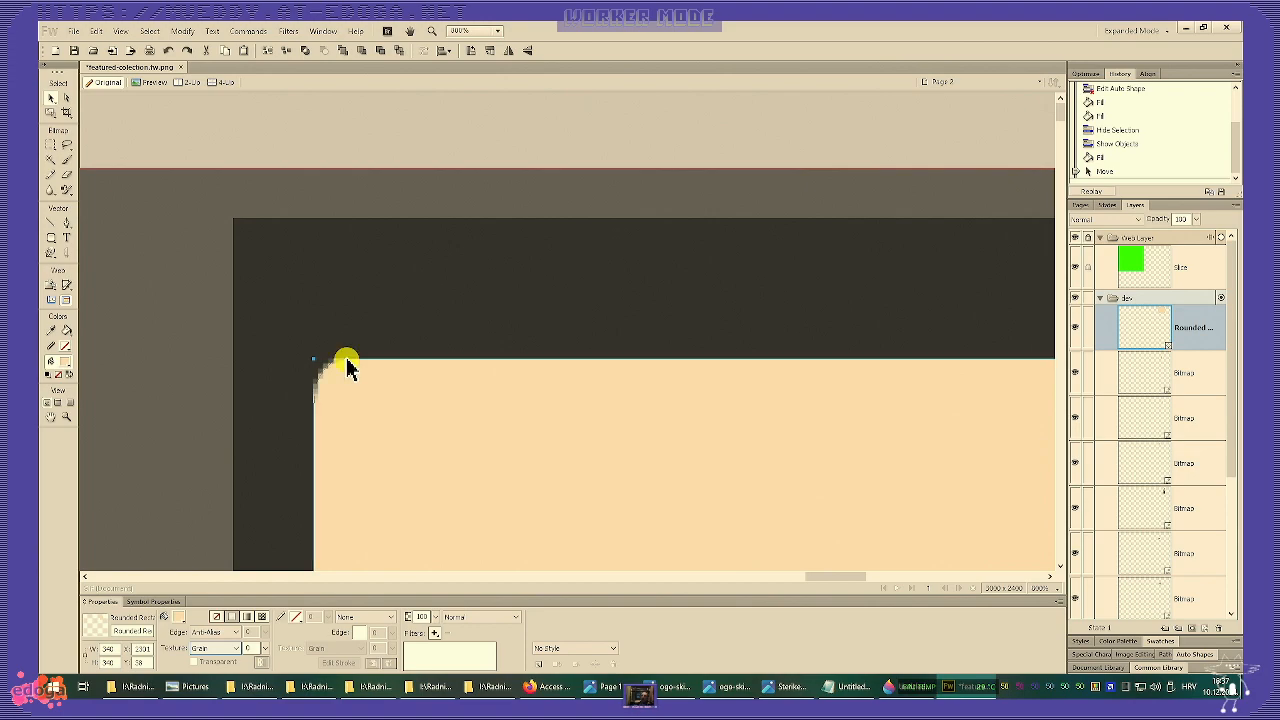
pyautogui.click(347, 362)
pyautogui.click(355, 363)
pyautogui.click(355, 363)
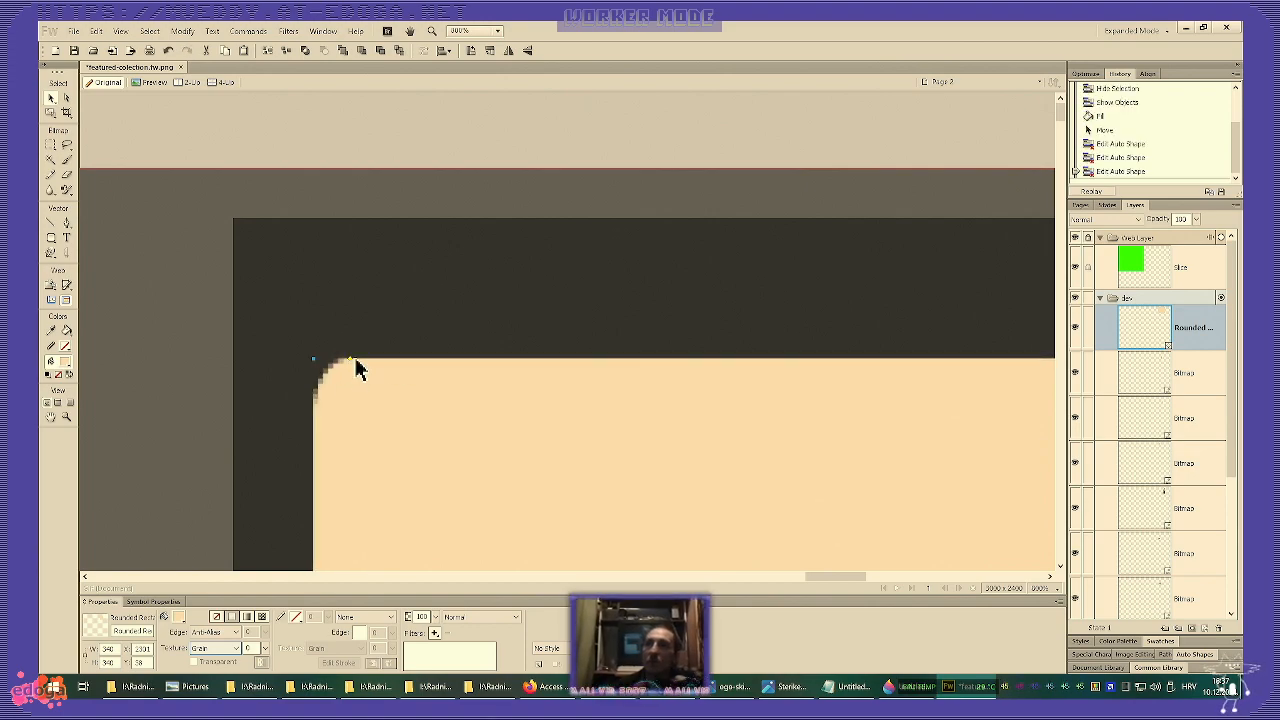
pyautogui.click(356, 362)
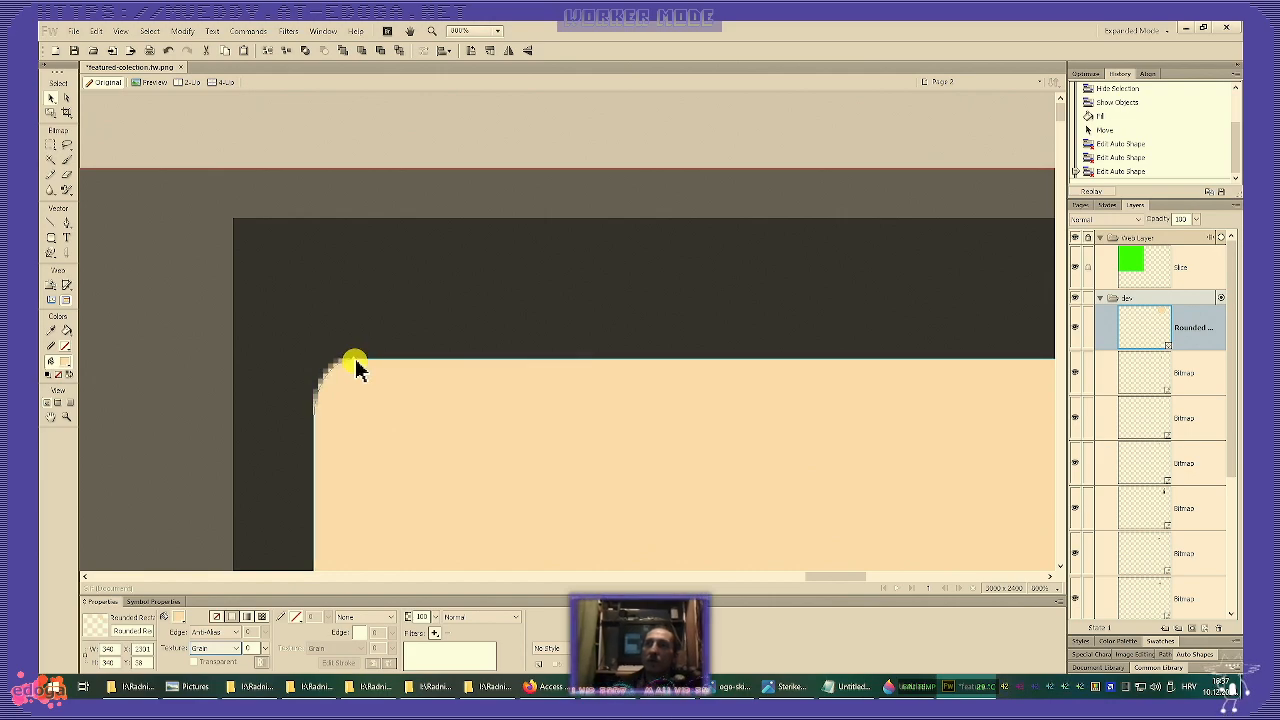
pyautogui.click(356, 363)
pyautogui.click(357, 364)
pyautogui.click(357, 364)
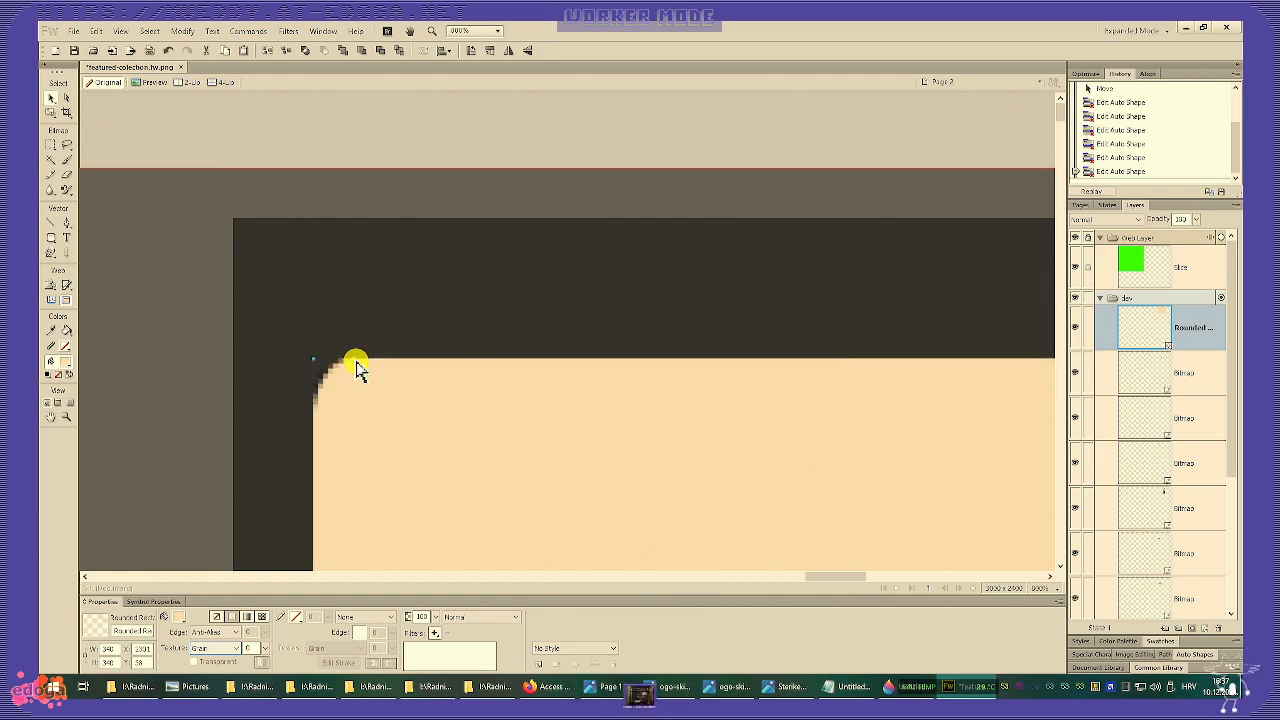
pyautogui.moveTo(356, 361); pyautogui.dragTo(354, 361)
pyautogui.click(354, 362)
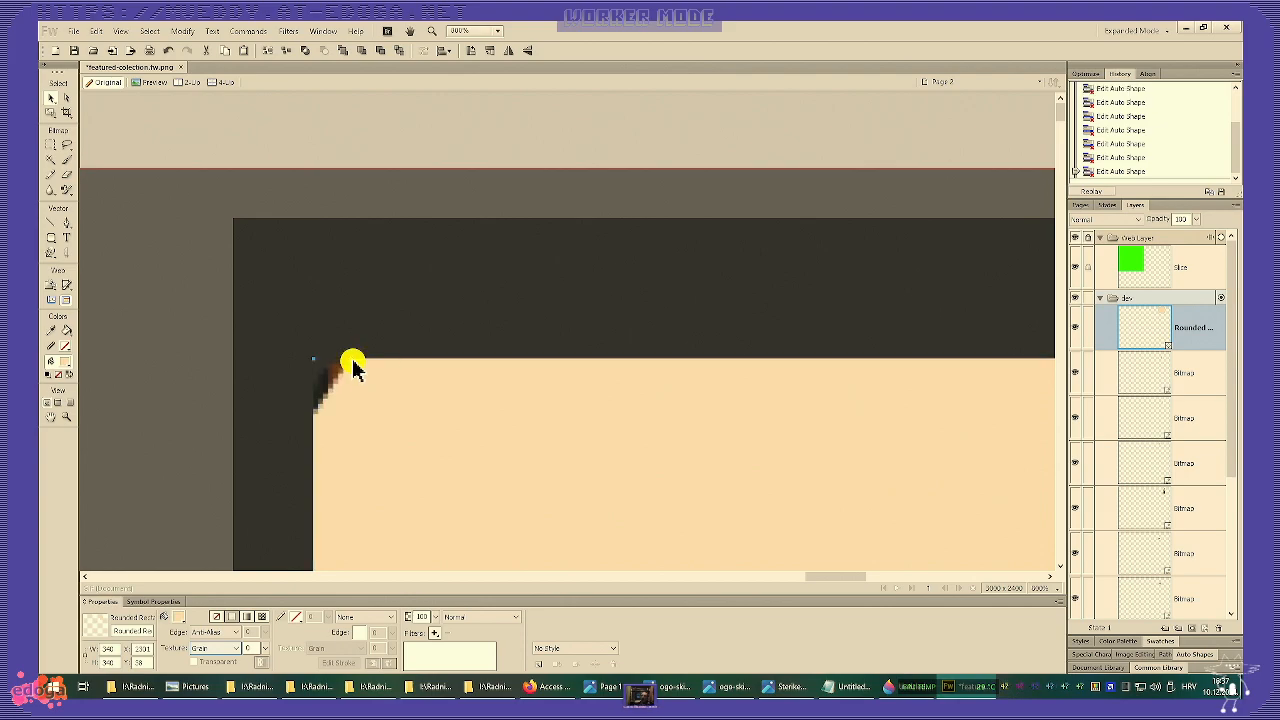
# - Send the rounded rectangle to the back of the dev layer, behind the product mockup thumbnails
pyautogui.scroll(-3, 484, 340)
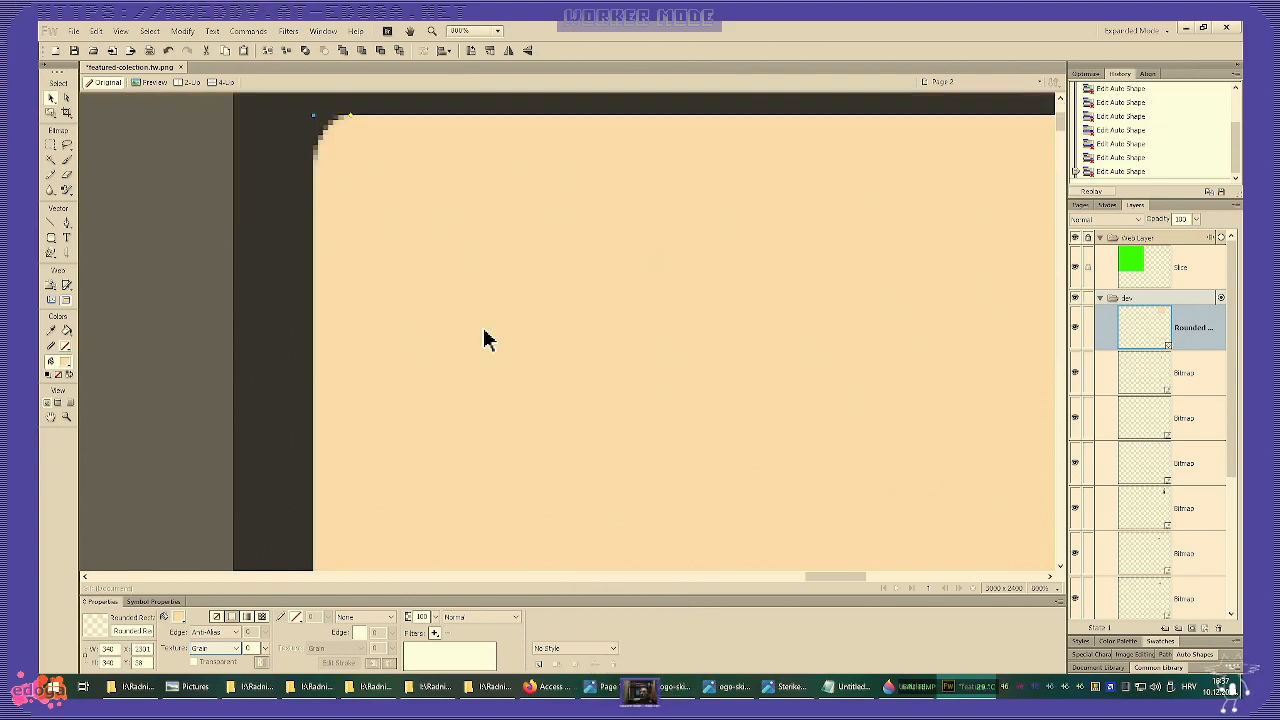
pyautogui.scroll(-4, 529, 357)
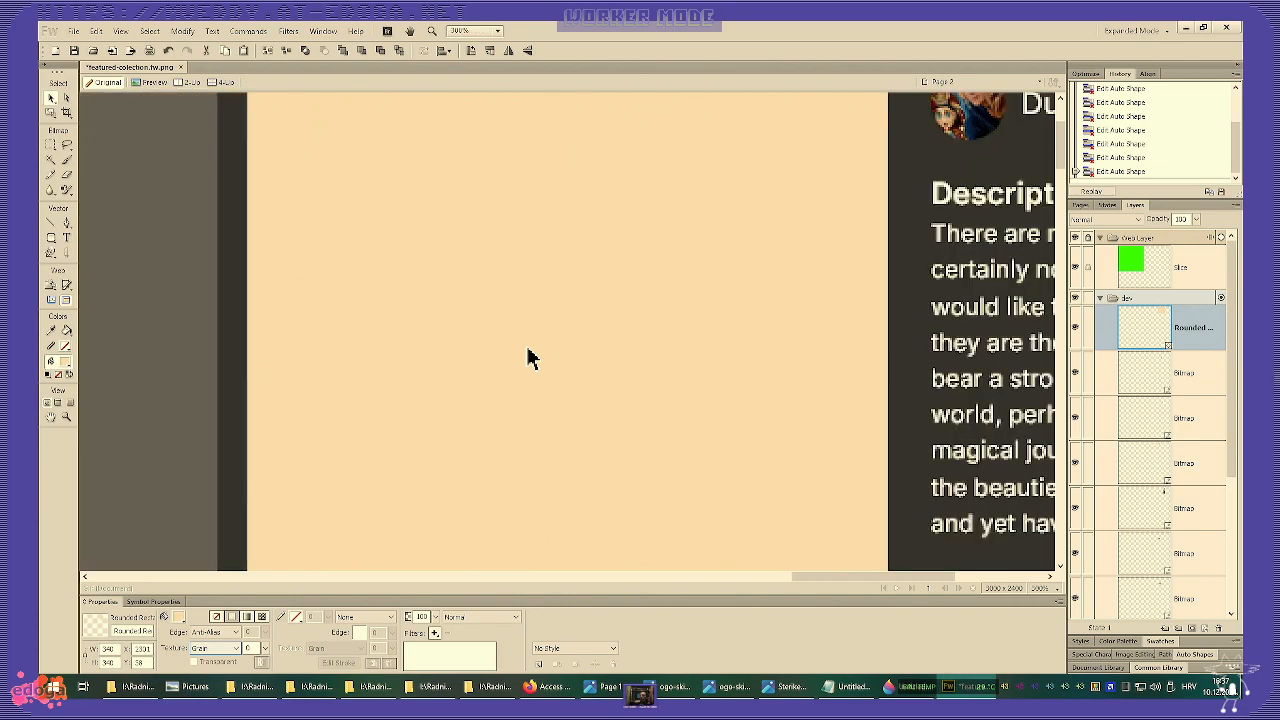
pyautogui.scroll(-2, 529, 358)
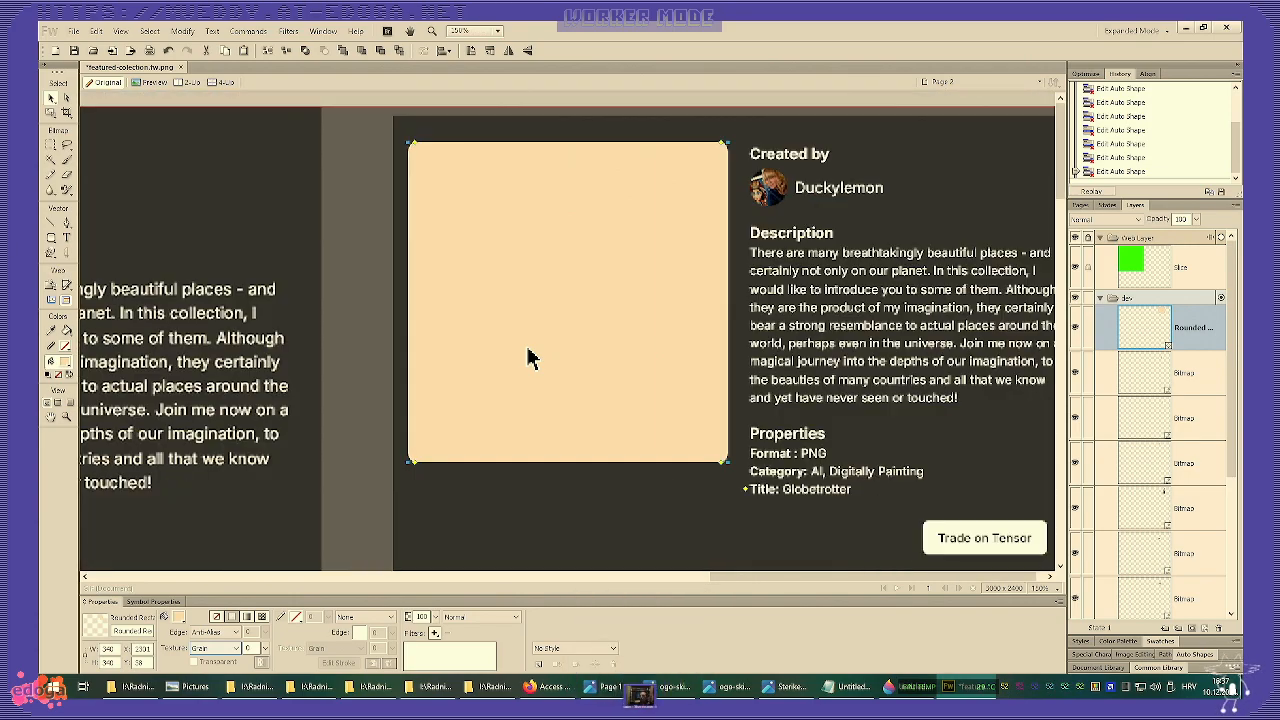
pyautogui.hotkey('ctrl', 'shift', 'Down')
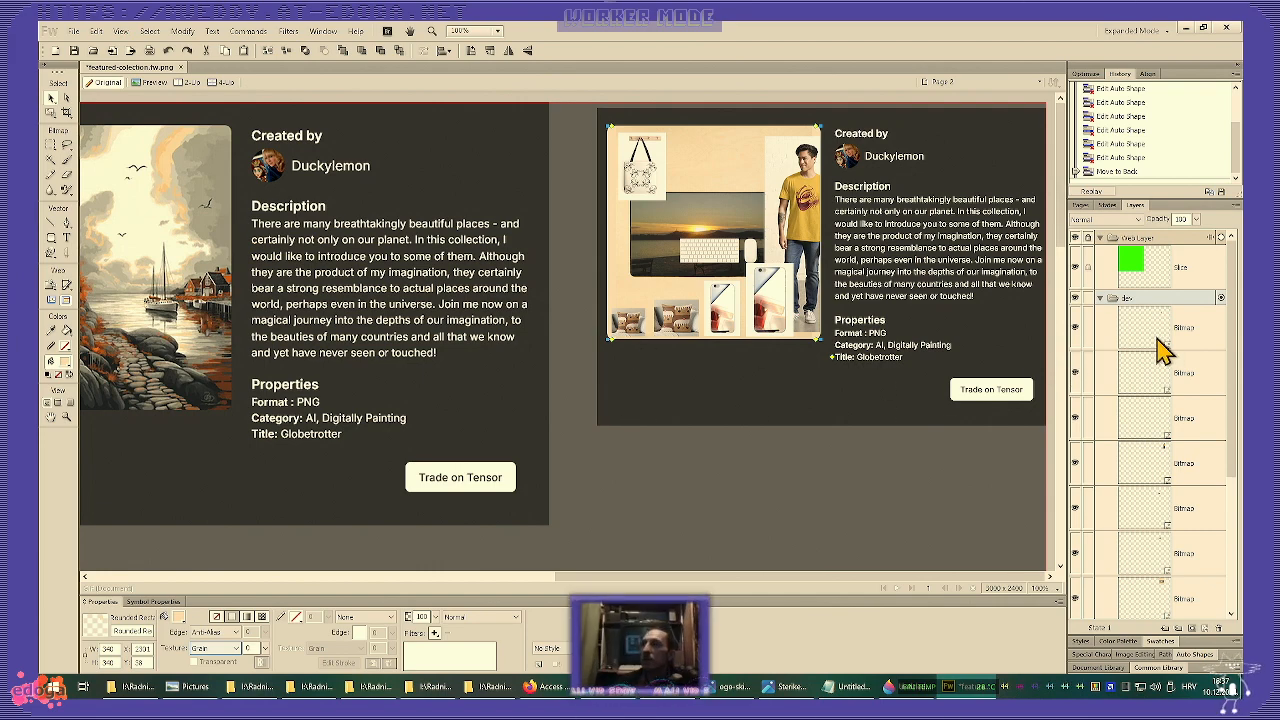
# - Collapse and lock the dev layer, clear the selection, and save the featured-collection document
pyautogui.click(1100, 298)
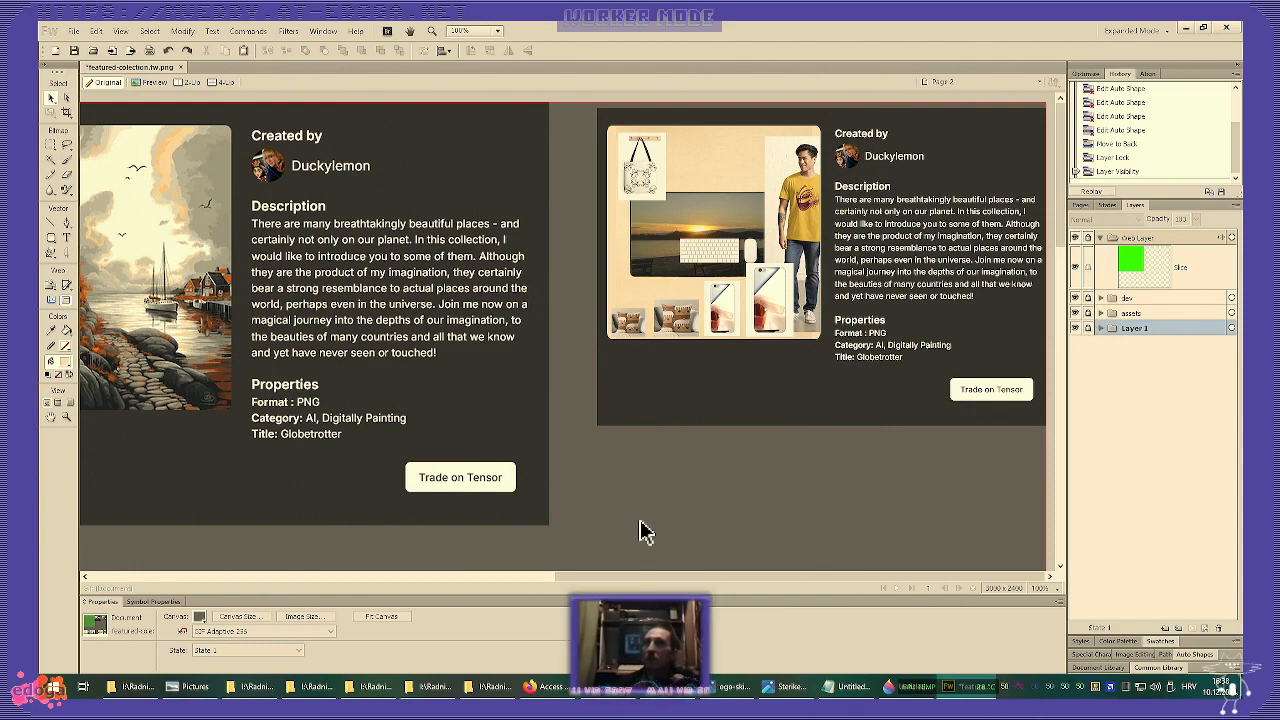
pyautogui.click(680, 485)
pyautogui.hotkey('ctrl', 's')
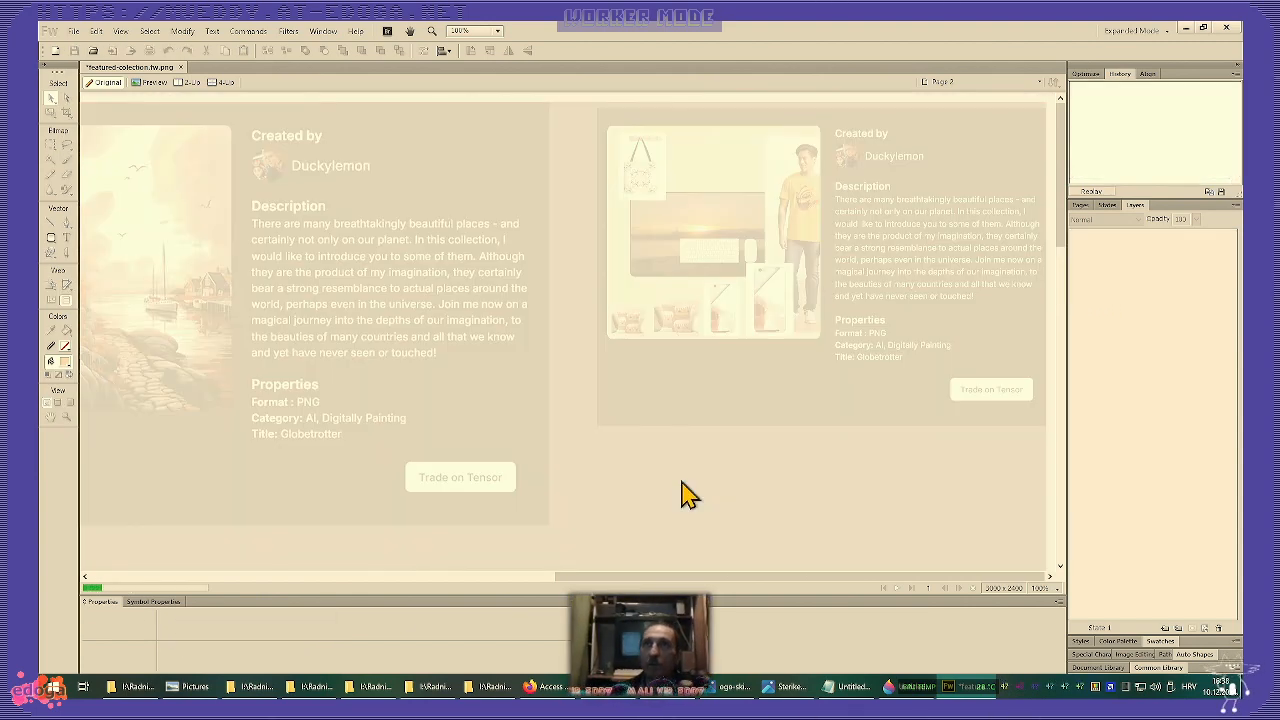